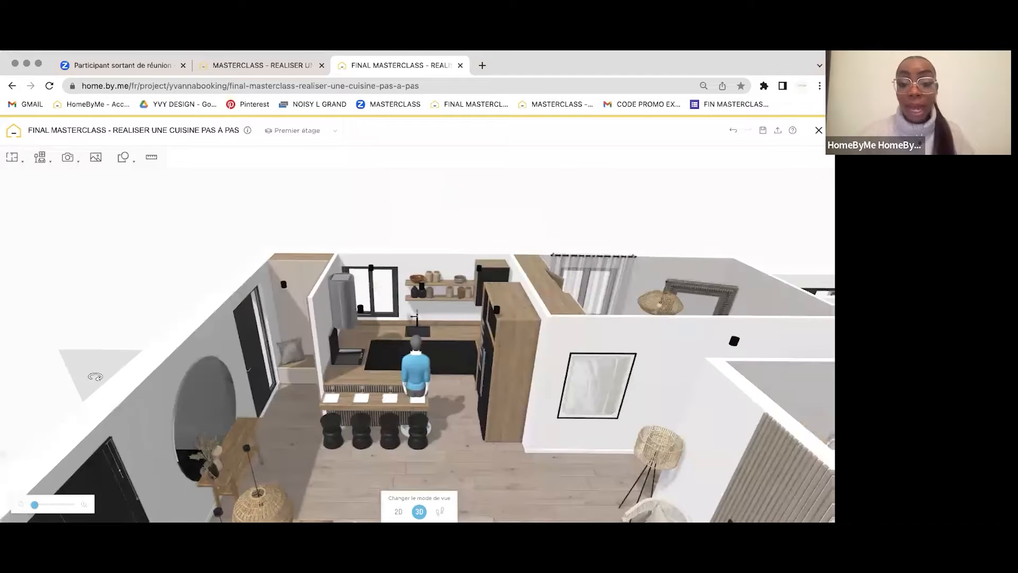
Step: Examine the finished kitchen of the FINAL MASTERCLASS project in 3D from several angles
{"action": "left_click_drag", "start_coordinate": [98, 379], "coordinate": [154, 414]}
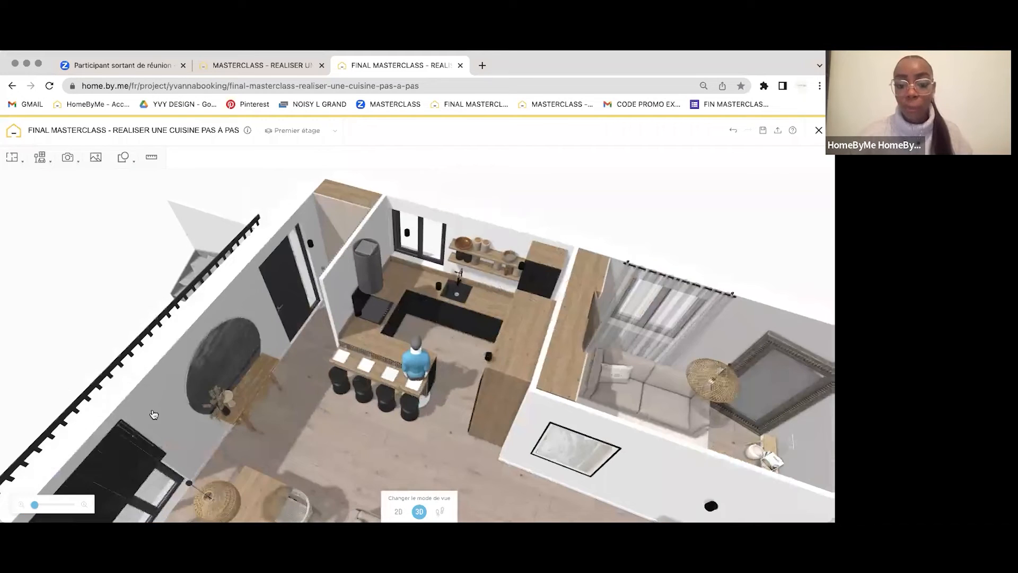
{"action": "left_click_drag", "start_coordinate": [429, 338], "coordinate": [440, 333]}
{"action": "left_click_drag", "start_coordinate": [50, 490], "coordinate": [40, 520]}
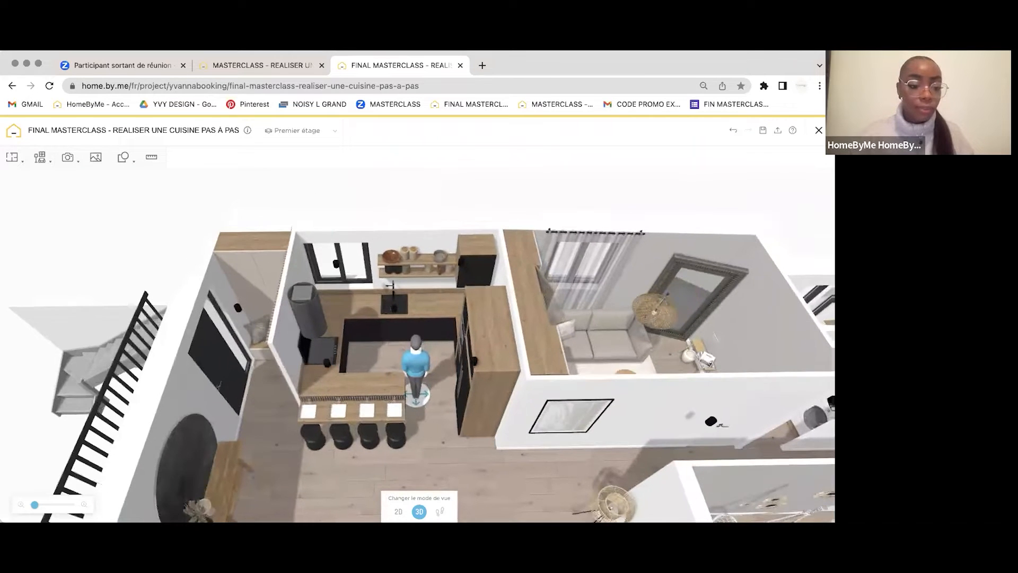
{"action": "scroll", "coordinate": [51, 508], "scroll_direction": "down", "scroll_amount": 5}
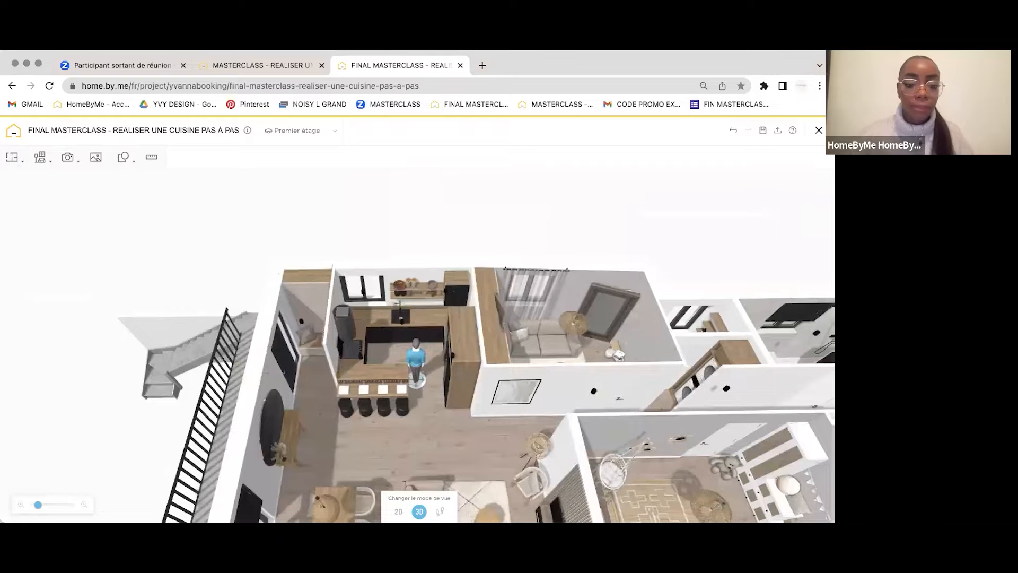
{"action": "scroll", "coordinate": [365, 355], "scroll_direction": "up", "scroll_amount": 5}
{"action": "scroll", "coordinate": [326, 358], "scroll_direction": "down", "scroll_amount": 3}
{"action": "left_click_drag", "start_coordinate": [326, 358], "coordinate": [384, 331]}
{"action": "left_click_drag", "start_coordinate": [355, 371], "coordinate": [341, 180]}
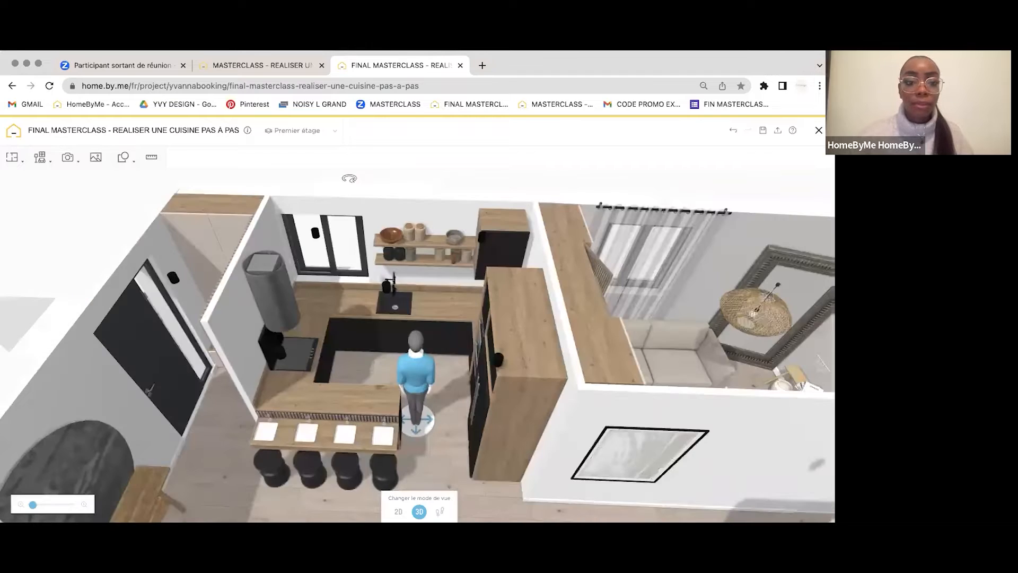
Step: Switch to the MASTERCLASS - REALISER UNE CUISINE PAS À PAS project and frame its empty kitchen area in 3D
{"action": "left_click", "coordinate": [261, 65]}
{"action": "scroll", "coordinate": [417, 346], "scroll_direction": "up", "scroll_amount": 5}
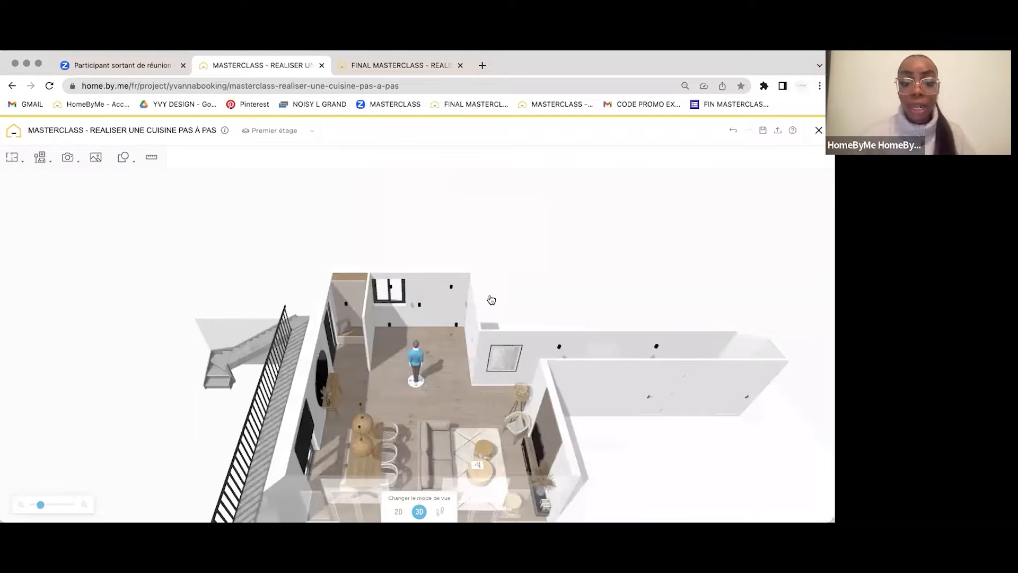
{"action": "scroll", "coordinate": [488, 300], "scroll_direction": "up", "scroll_amount": 5}
{"action": "left_click_drag", "start_coordinate": [503, 302], "coordinate": [449, 224]}
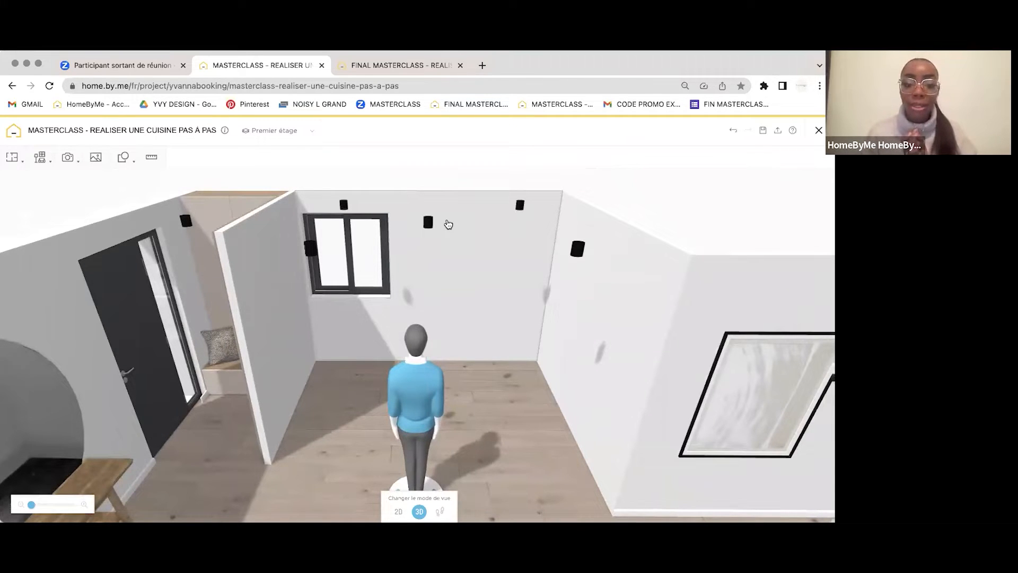
{"action": "left_click_drag", "start_coordinate": [448, 288], "coordinate": [511, 260]}
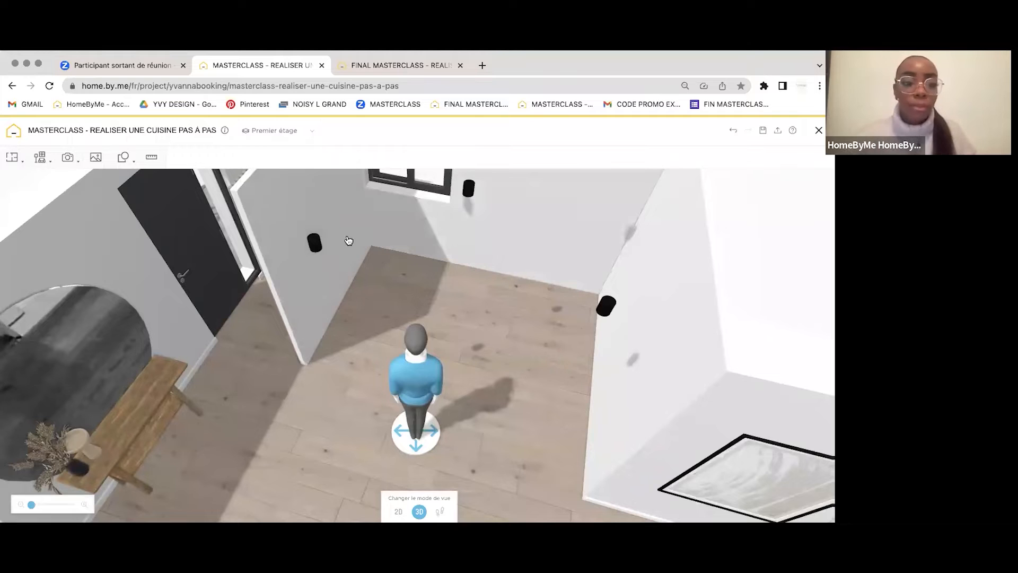
Step: Add a single-door Meuble sous évier with round sink from the kitchen Meubles bas and place it at the back wall by the window
{"action": "left_click", "coordinate": [41, 158]}
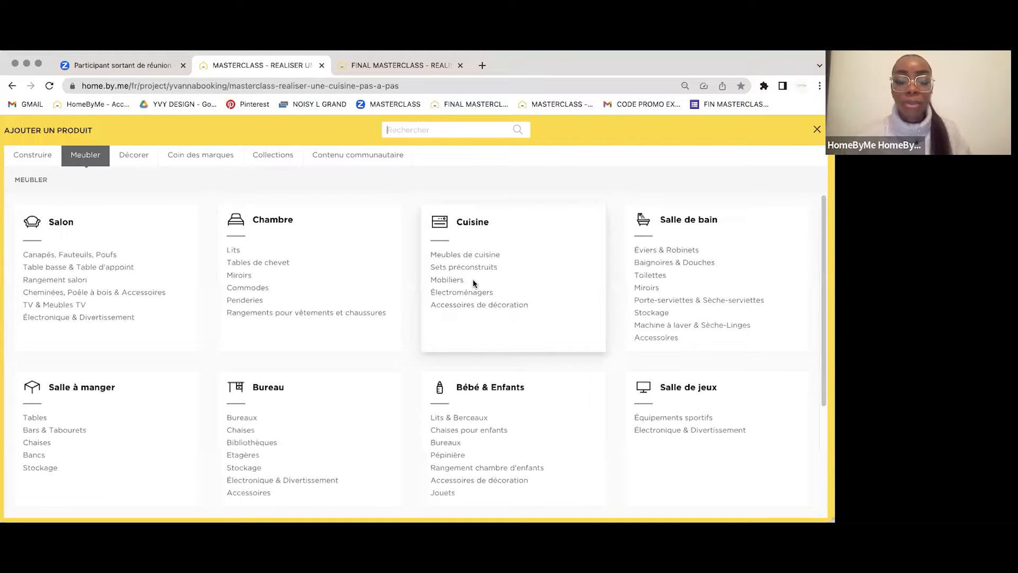
{"action": "left_click", "coordinate": [466, 255]}
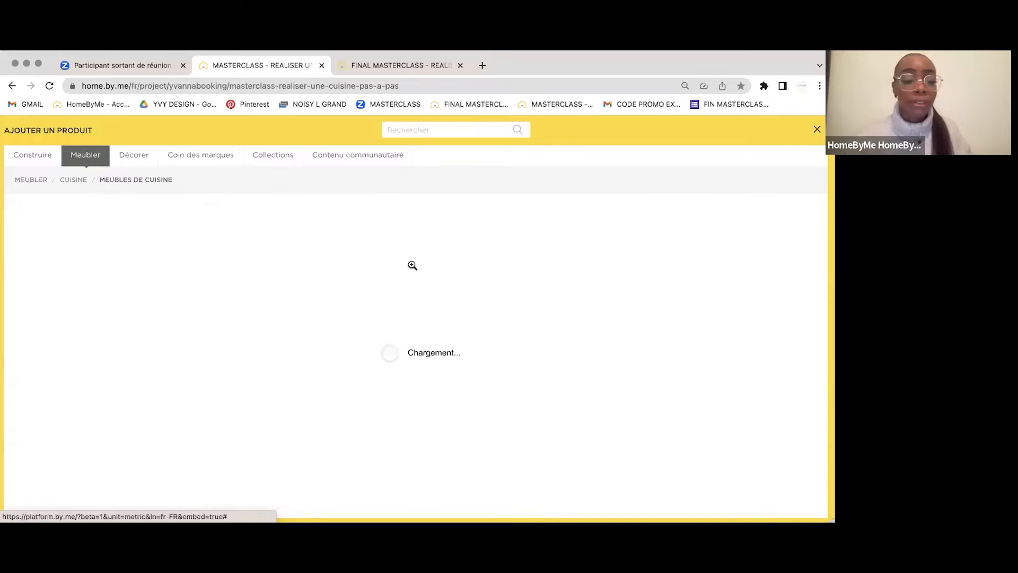
{"action": "left_click", "coordinate": [51, 273]}
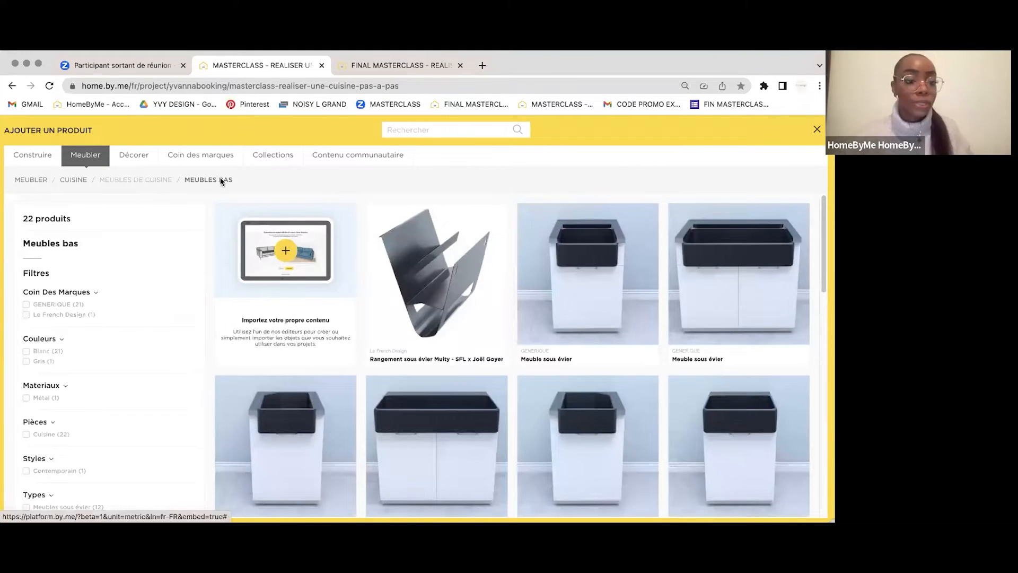
{"action": "mouse_move", "coordinate": [441, 280]}
{"action": "scroll", "coordinate": [504, 271], "scroll_direction": "down", "scroll_amount": 2}
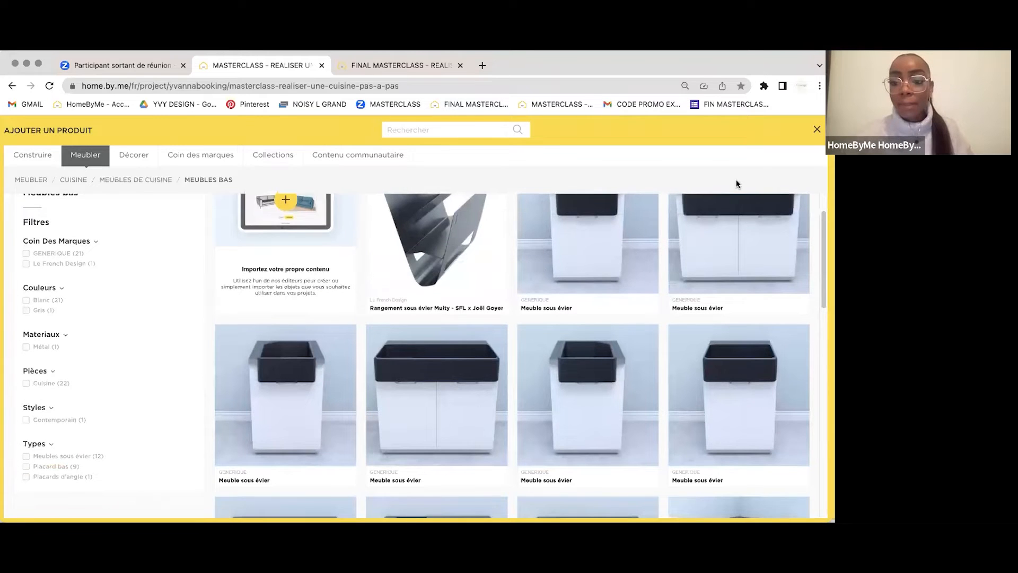
{"action": "scroll", "coordinate": [546, 326], "scroll_direction": "down", "scroll_amount": 5}
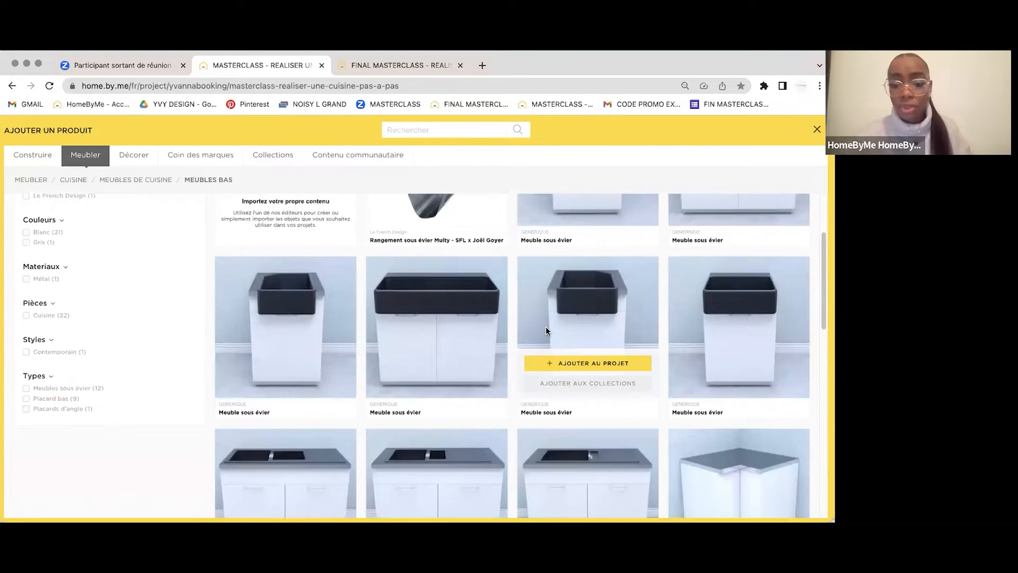
{"action": "scroll", "coordinate": [546, 326], "scroll_direction": "down", "scroll_amount": 3}
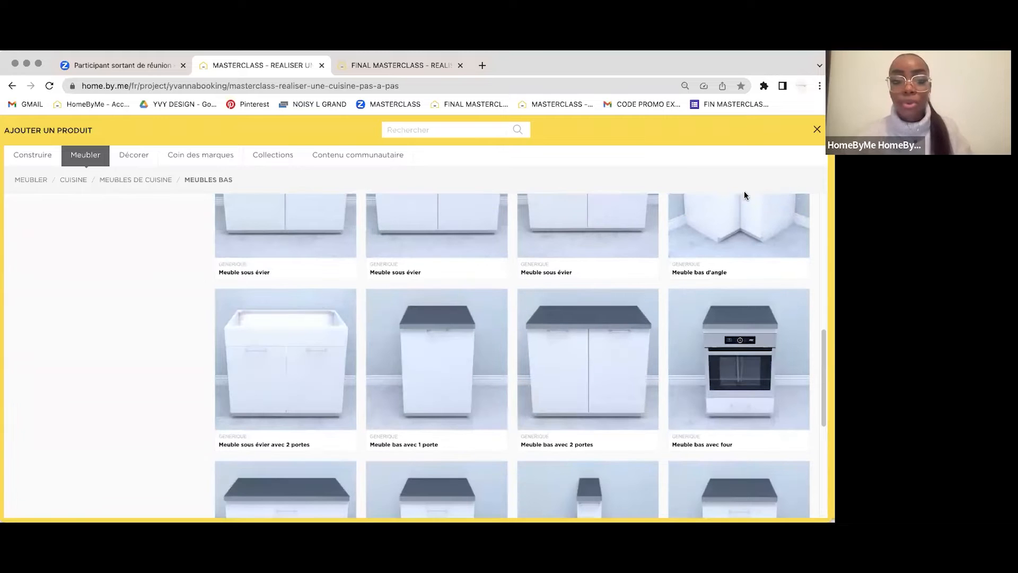
{"action": "scroll", "coordinate": [678, 389], "scroll_direction": "down", "scroll_amount": 5}
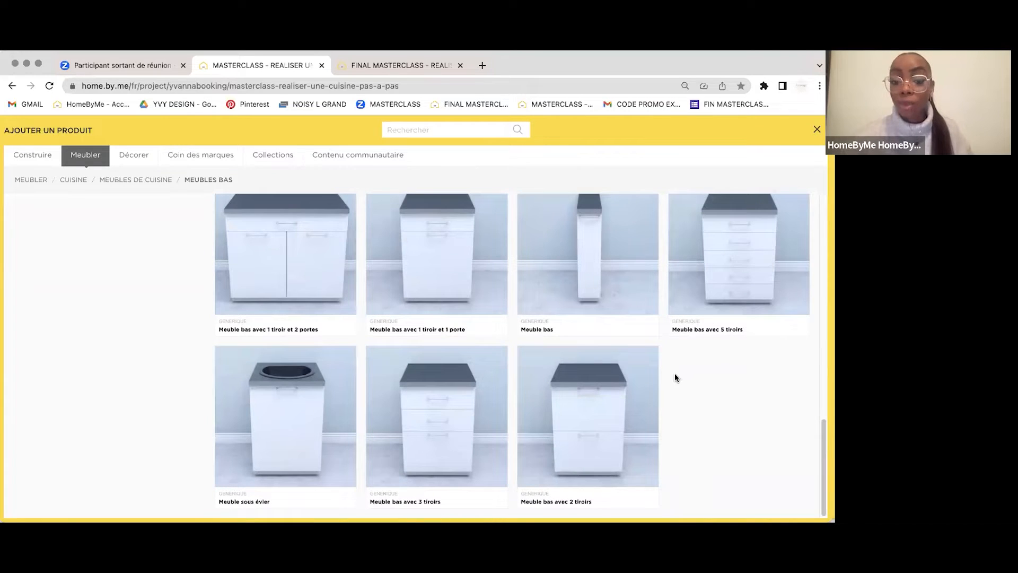
{"action": "mouse_move", "coordinate": [289, 438]}
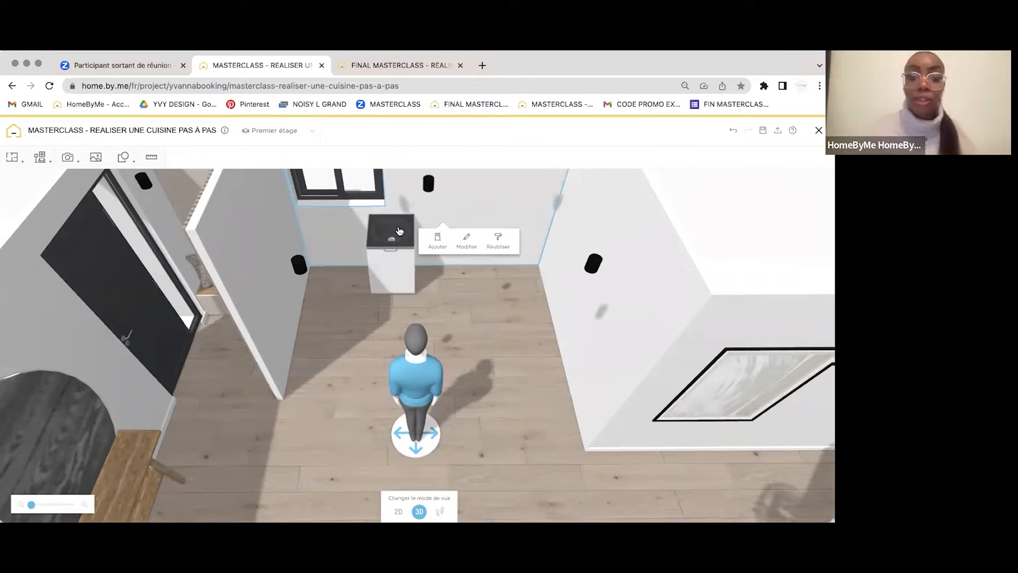
{"action": "left_click", "coordinate": [400, 226]}
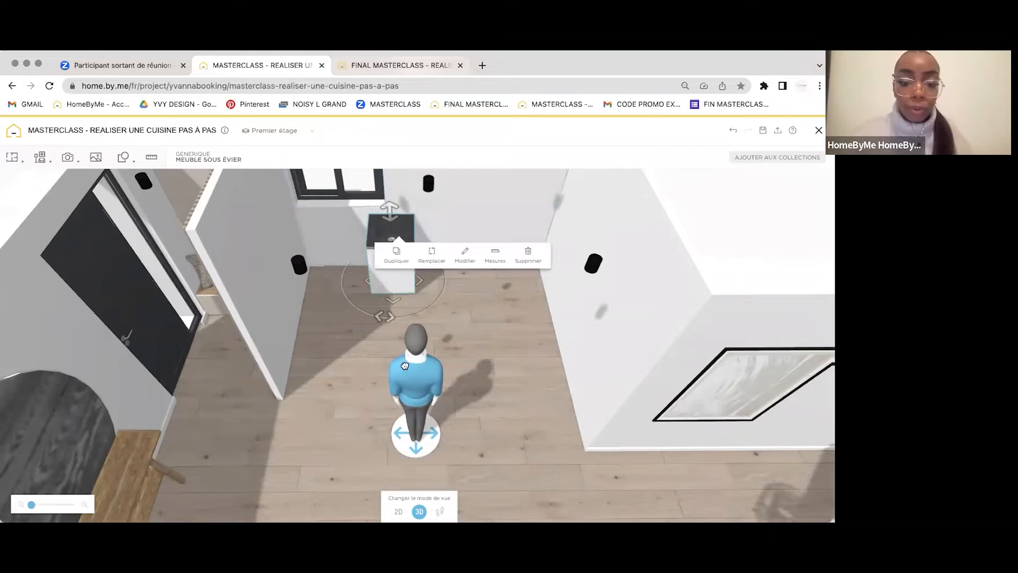
Step: Switch to the FINAL MASTERCLASS project and examine the worktop around the sink up close
{"action": "key", "text": "ctrl+Tab"}
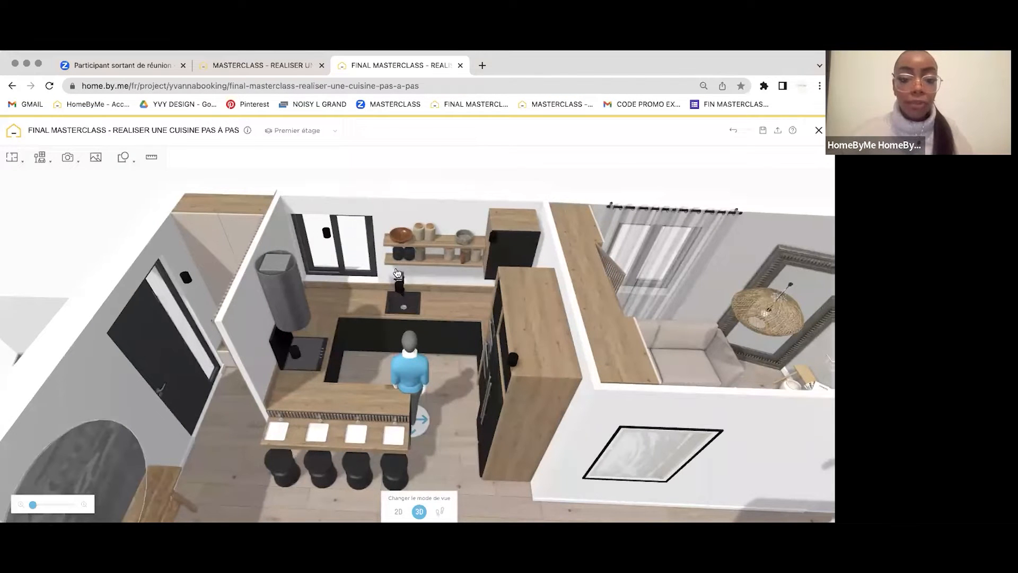
{"action": "scroll", "coordinate": [405, 281], "scroll_direction": "down", "scroll_amount": 5}
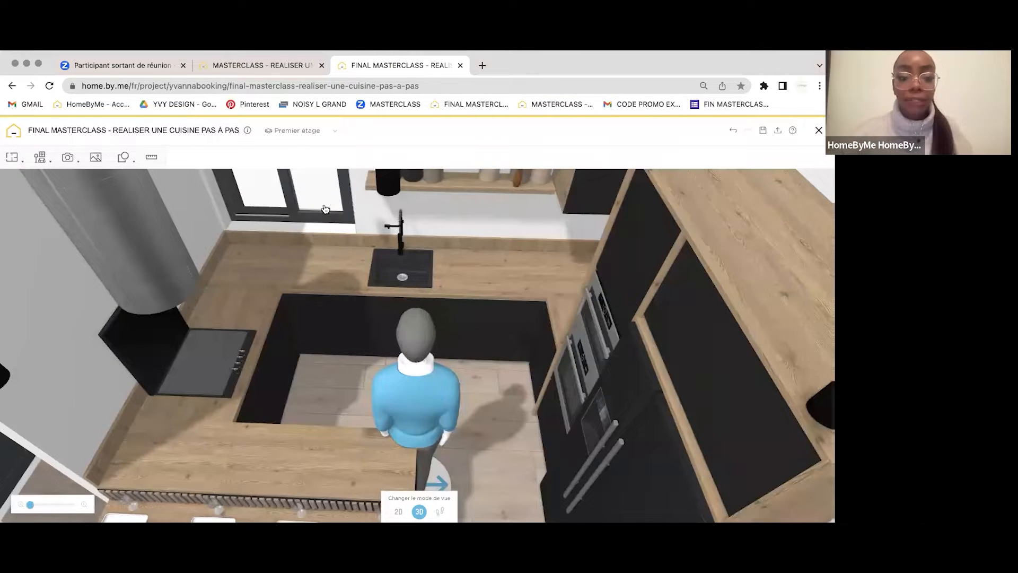
{"action": "left_click_drag", "start_coordinate": [325, 209], "coordinate": [350, 234]}
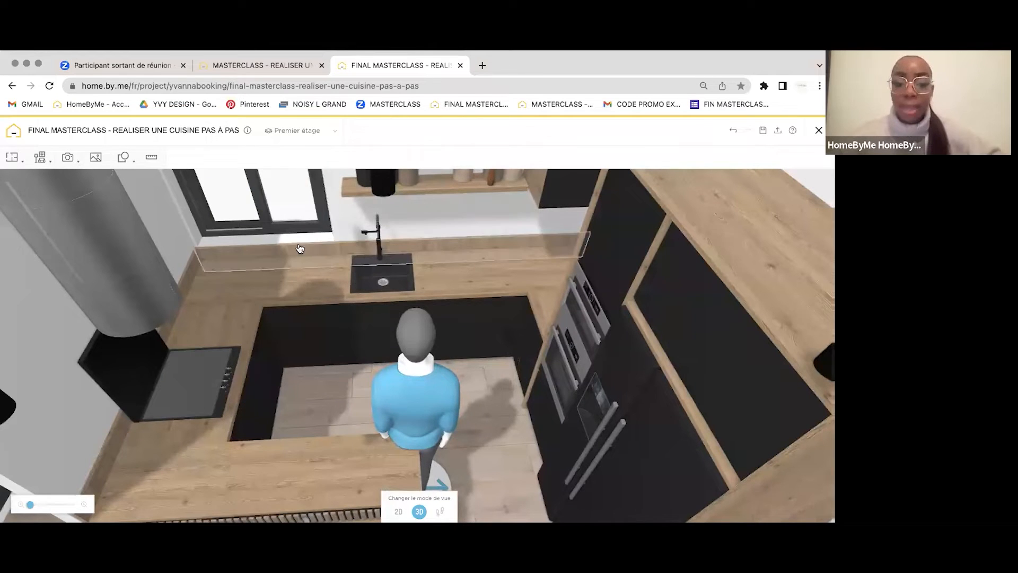
Step: Move the black faucet along the worktop away from the sink and bring it back behind the sink
{"action": "left_click_drag", "start_coordinate": [379, 247], "coordinate": [298, 242]}
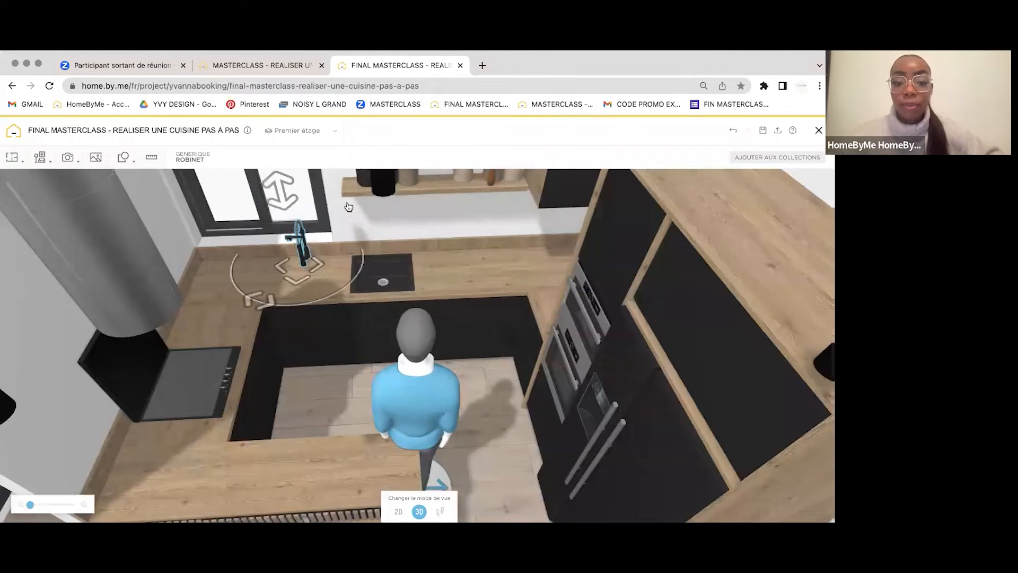
{"action": "left_click_drag", "start_coordinate": [461, 232], "coordinate": [534, 267]}
{"action": "left_click_drag", "start_coordinate": [408, 278], "coordinate": [499, 272]}
{"action": "left_click", "coordinate": [499, 272]}
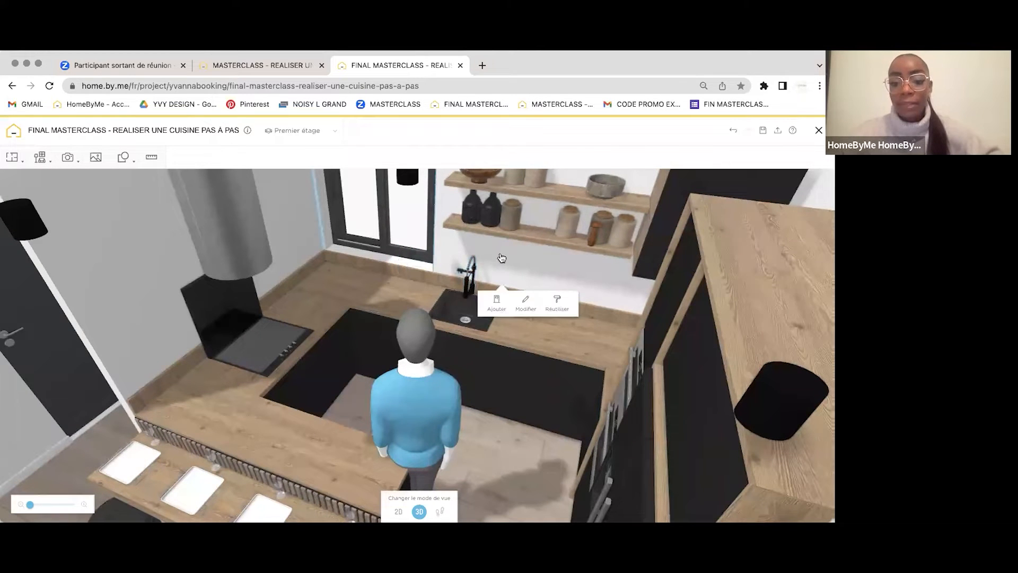
Step: Inspect the dimensions, options and finishes of the one-door base cabinet under the sink in the finished kitchen
{"action": "left_click_drag", "start_coordinate": [423, 278], "coordinate": [408, 281]}
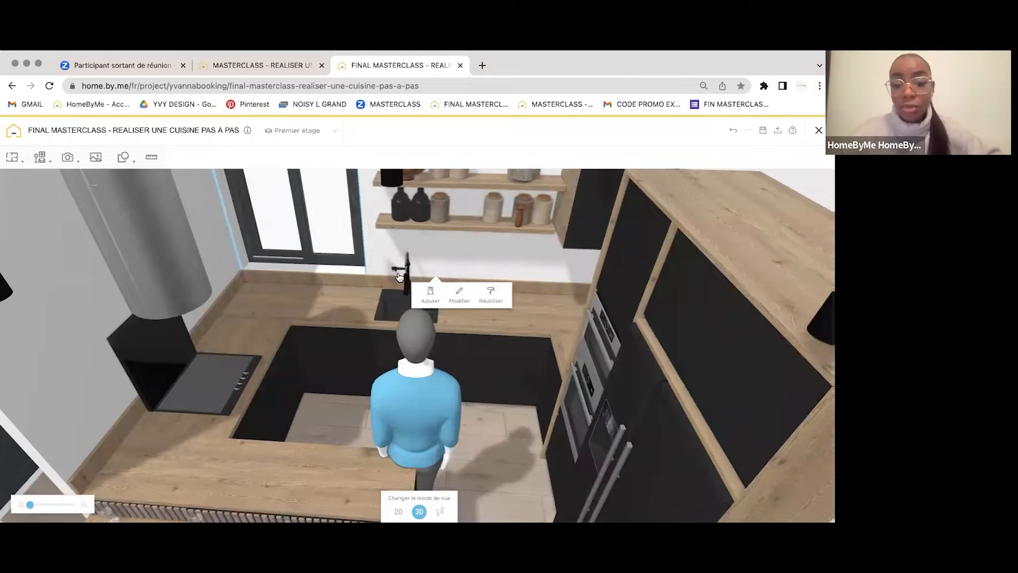
{"action": "left_click_drag", "start_coordinate": [545, 262], "coordinate": [559, 267]}
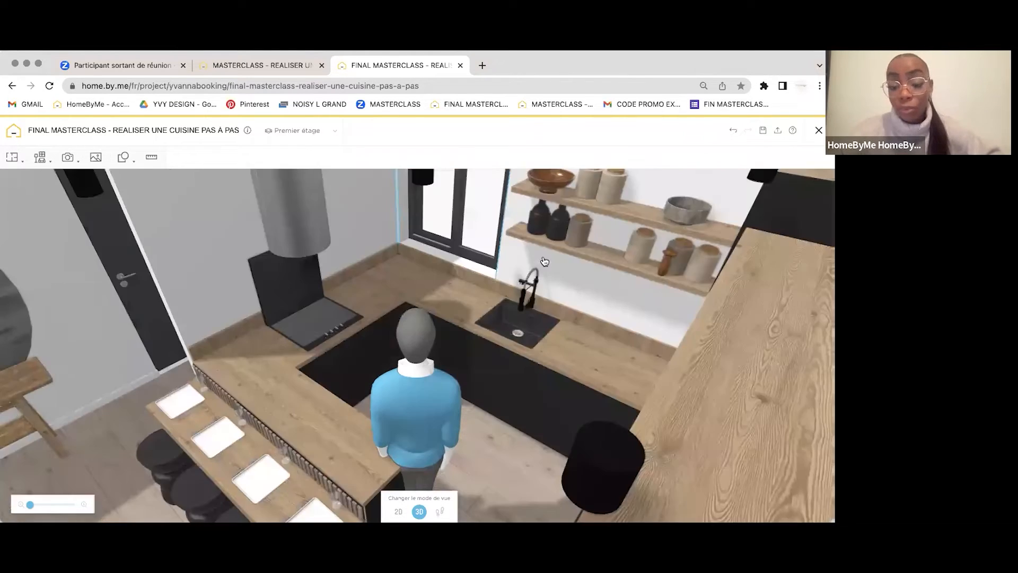
{"action": "left_click_drag", "start_coordinate": [479, 334], "coordinate": [501, 350]}
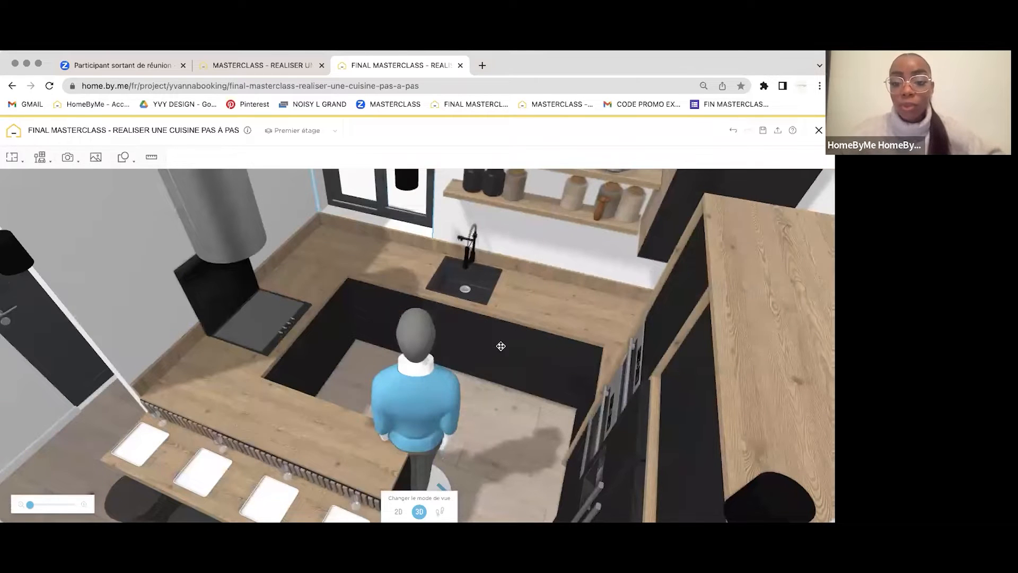
{"action": "left_click", "coordinate": [502, 349]}
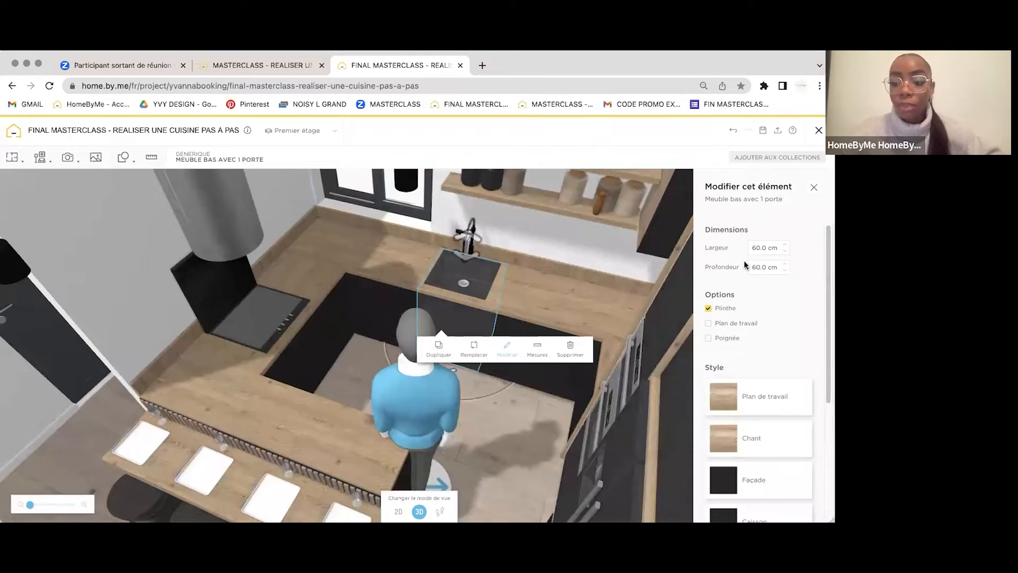
{"action": "left_click_drag", "start_coordinate": [398, 99], "coordinate": [463, 266]}
Step: Return to the MASTERCLASS project and set the sink cabinet's worktop (Plan de travail) to a glossy black finish
{"action": "key", "text": "ctrl+shift+Tab"}
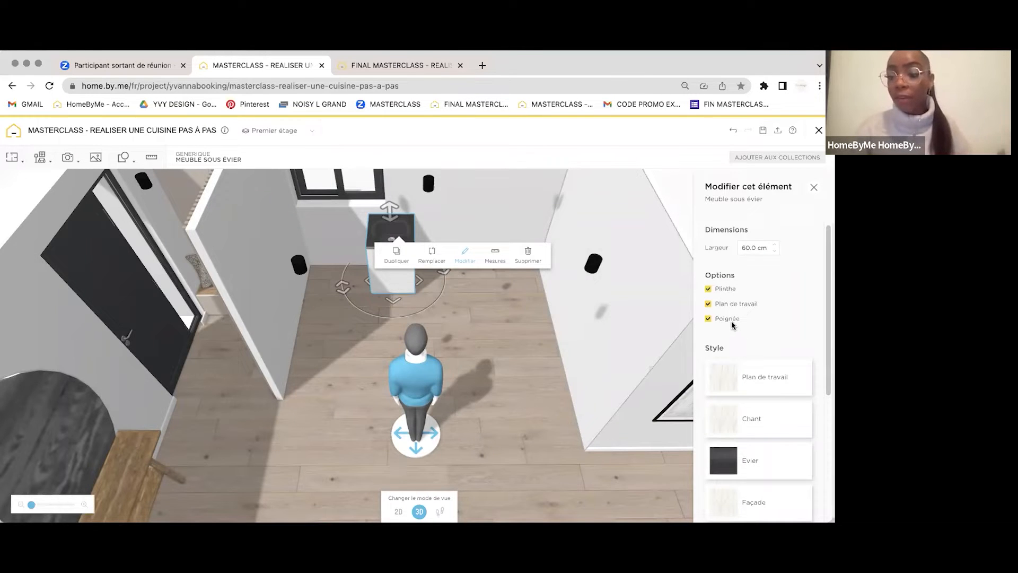
{"action": "left_click", "coordinate": [734, 387]}
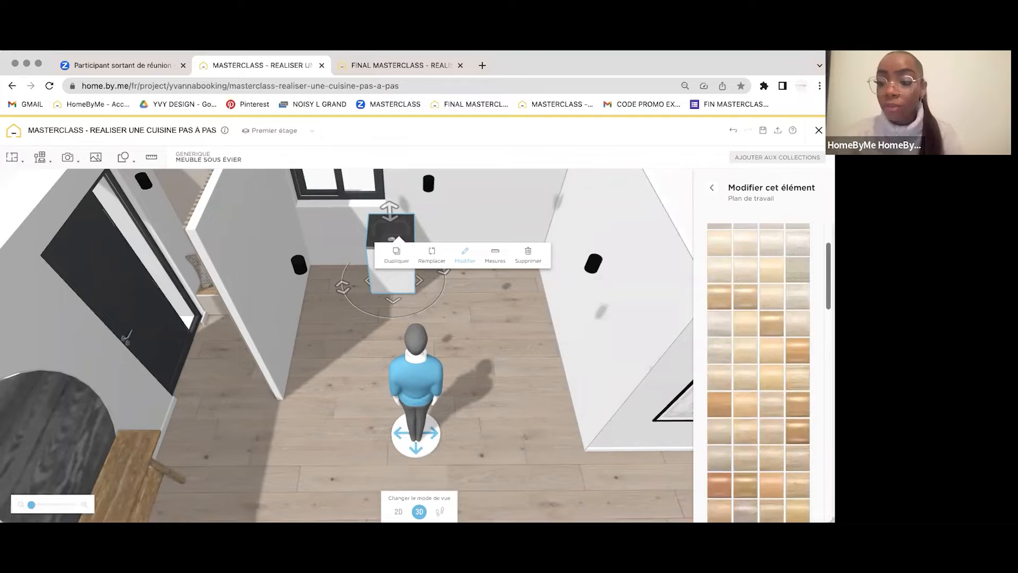
{"action": "left_click", "coordinate": [789, 232]}
{"action": "left_click", "coordinate": [766, 244]}
{"action": "scroll", "coordinate": [769, 318], "scroll_direction": "down", "scroll_amount": 5}
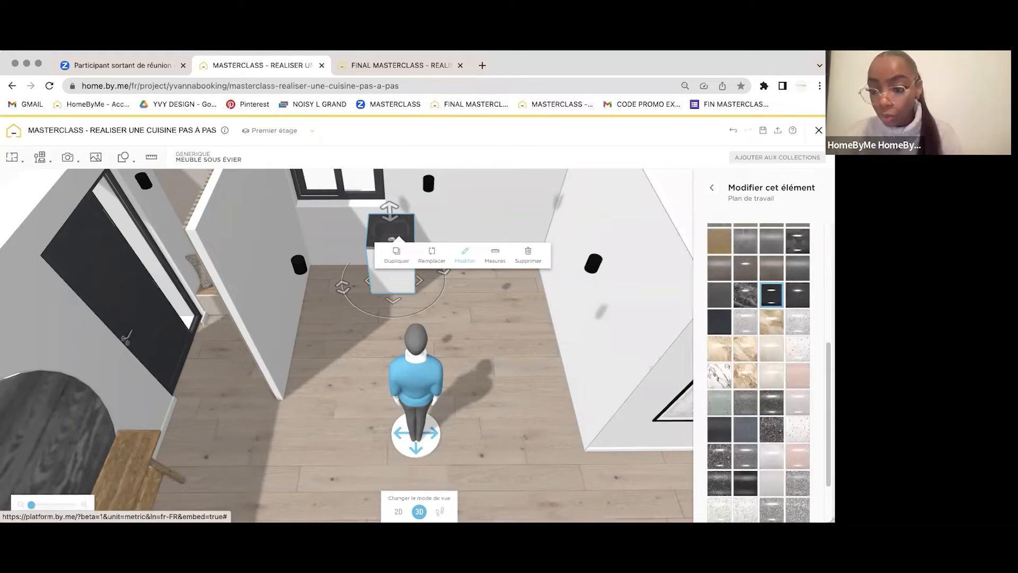
{"action": "scroll", "coordinate": [758, 345], "scroll_direction": "up", "scroll_amount": 6}
{"action": "left_click", "coordinate": [712, 188]}
Step: Set the sink cabinet's edge (Chant) to the same glossy black finish as its worktop
{"action": "left_click", "coordinate": [740, 415]}
{"action": "left_click", "coordinate": [783, 336]}
{"action": "scroll", "coordinate": [783, 336], "scroll_direction": "down", "scroll_amount": 2}
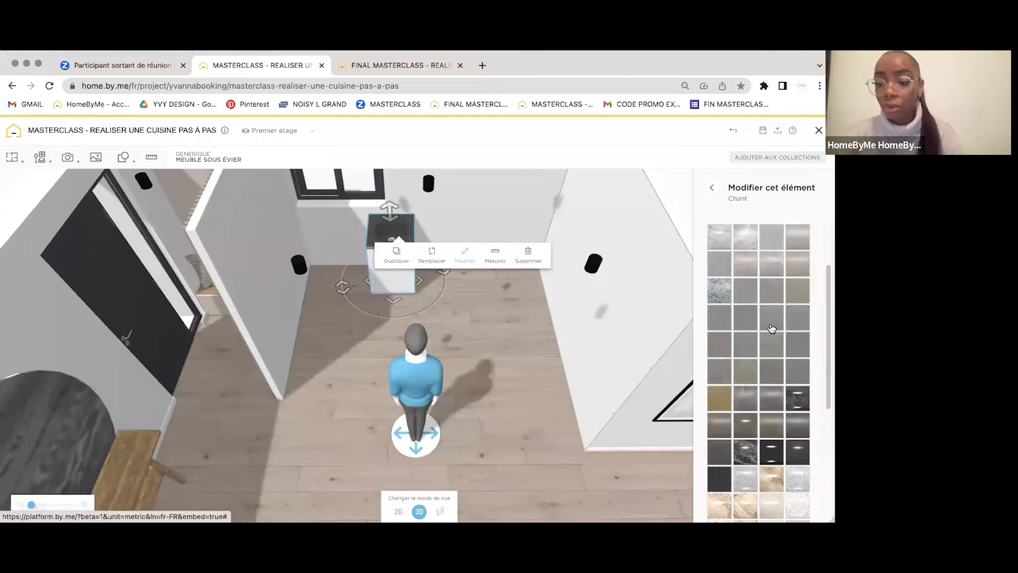
{"action": "scroll", "coordinate": [779, 334], "scroll_direction": "down", "scroll_amount": 3}
{"action": "left_click", "coordinate": [772, 324]}
{"action": "left_click", "coordinate": [712, 188]}
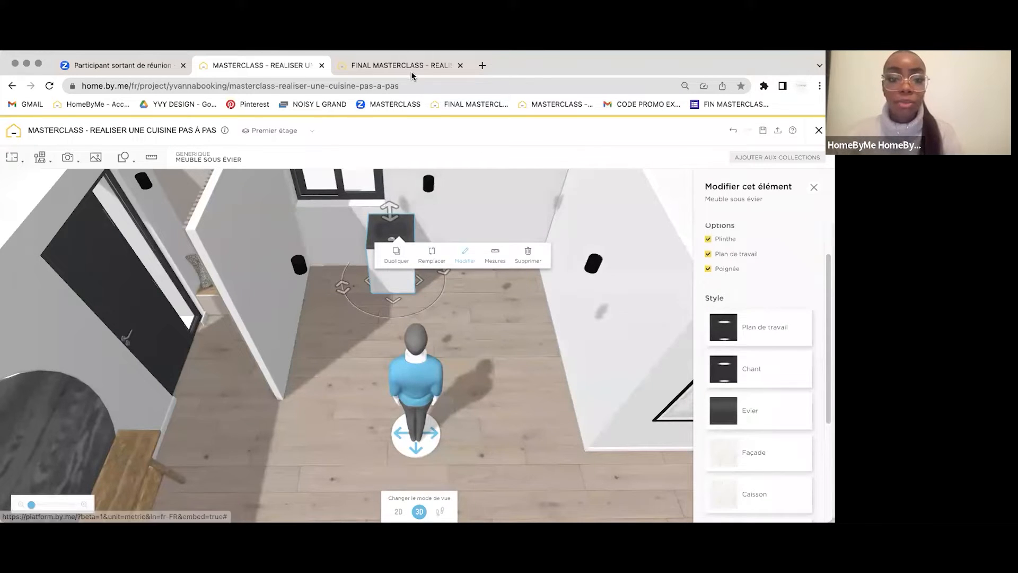
Step: Compare with the finished kitchen's cabinet and set the sink cabinet's front (Façade) to a brown wood finish
{"action": "left_click", "coordinate": [366, 68]}
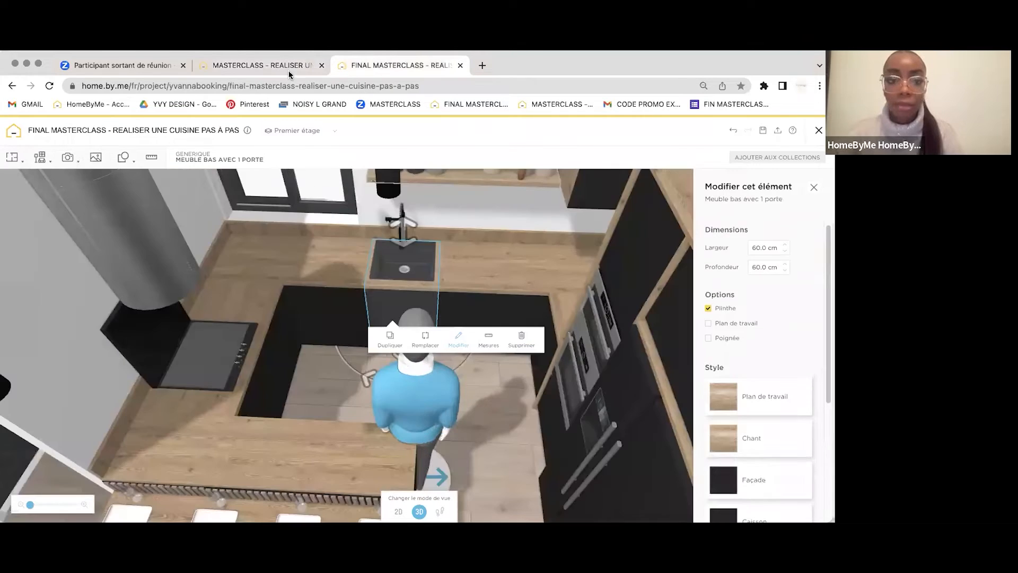
{"action": "left_click", "coordinate": [289, 73]}
{"action": "scroll", "coordinate": [724, 380], "scroll_direction": "down", "scroll_amount": 2}
{"action": "left_click", "coordinate": [725, 380]}
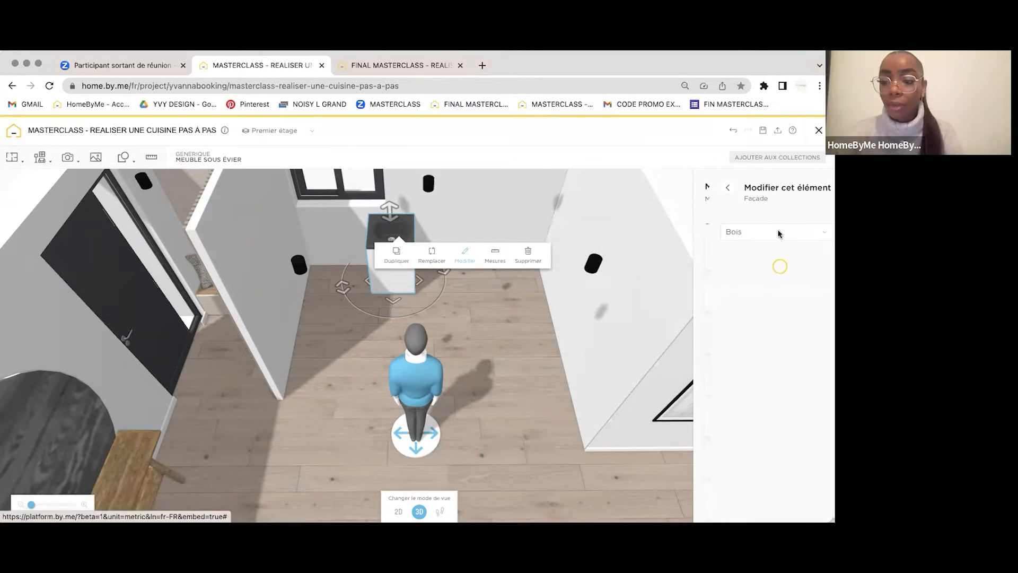
{"action": "left_click", "coordinate": [416, 66]}
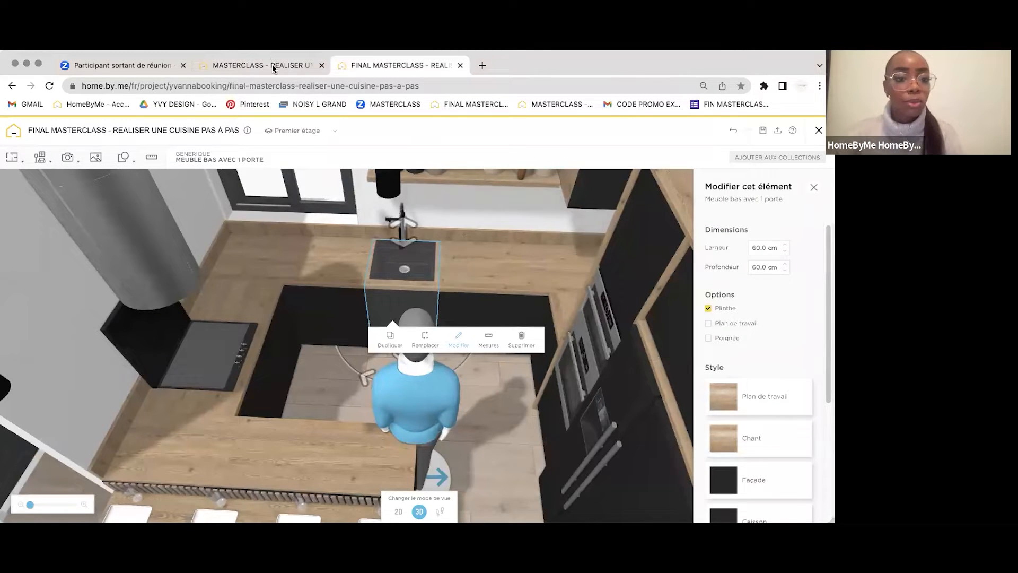
{"action": "left_click", "coordinate": [291, 69]}
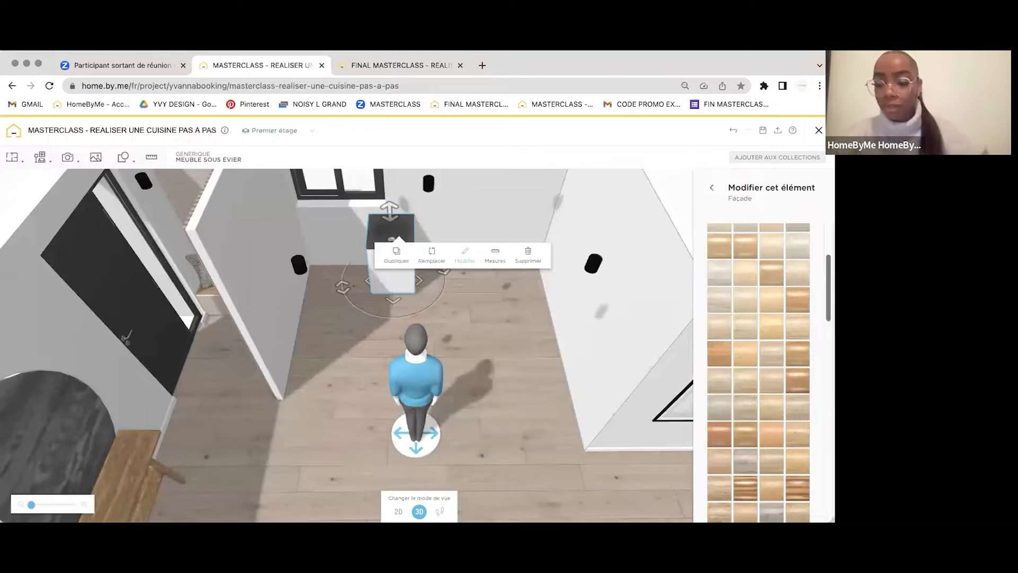
{"action": "scroll", "coordinate": [798, 448], "scroll_direction": "down", "scroll_amount": 10}
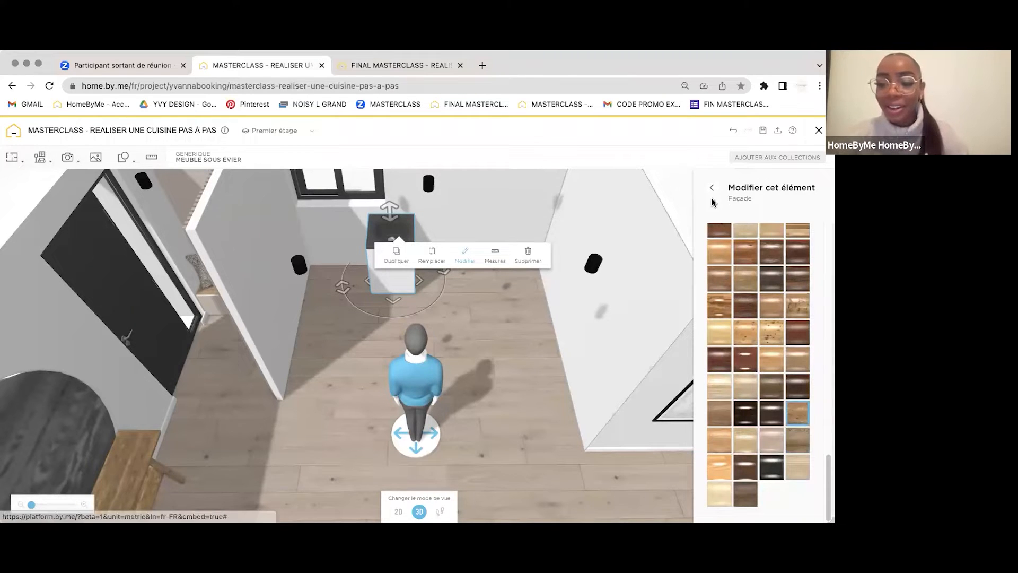
Step: Change the sink cabinet's front (Façade) to black matte paint (Peinture mat)
{"action": "left_click", "coordinate": [712, 188]}
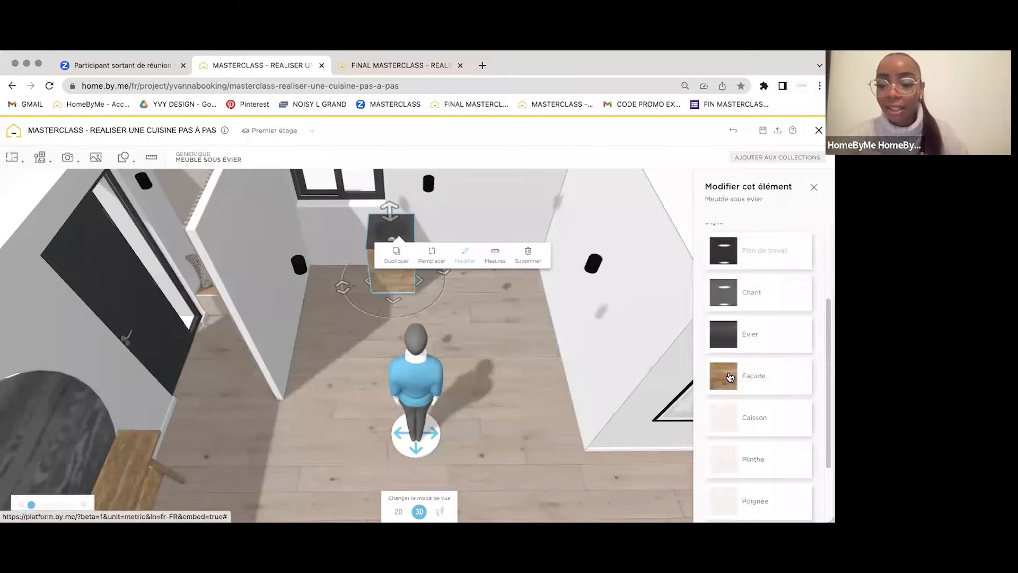
{"action": "left_click", "coordinate": [730, 377]}
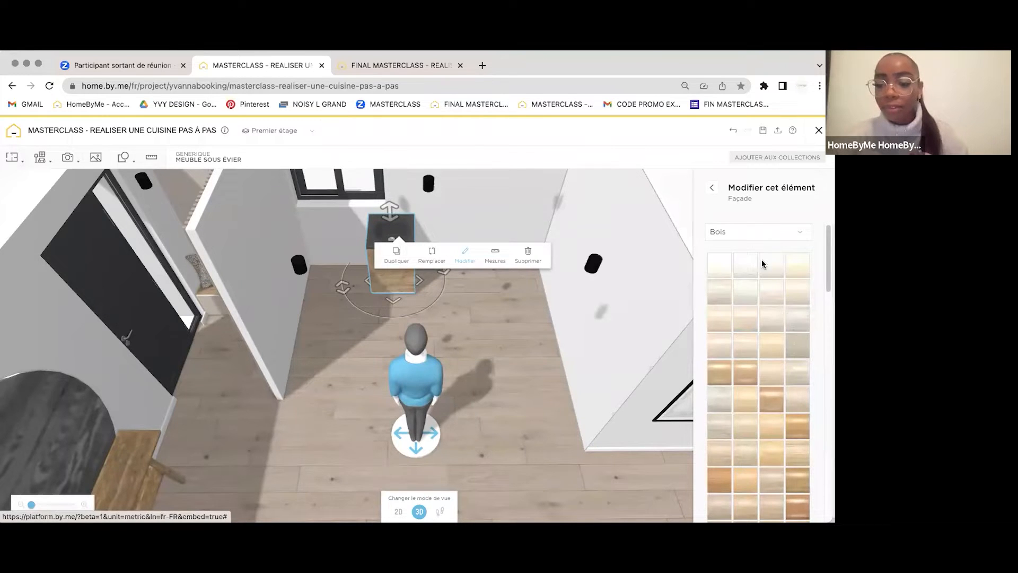
{"action": "left_click", "coordinate": [762, 232]}
{"action": "left_click", "coordinate": [782, 289]}
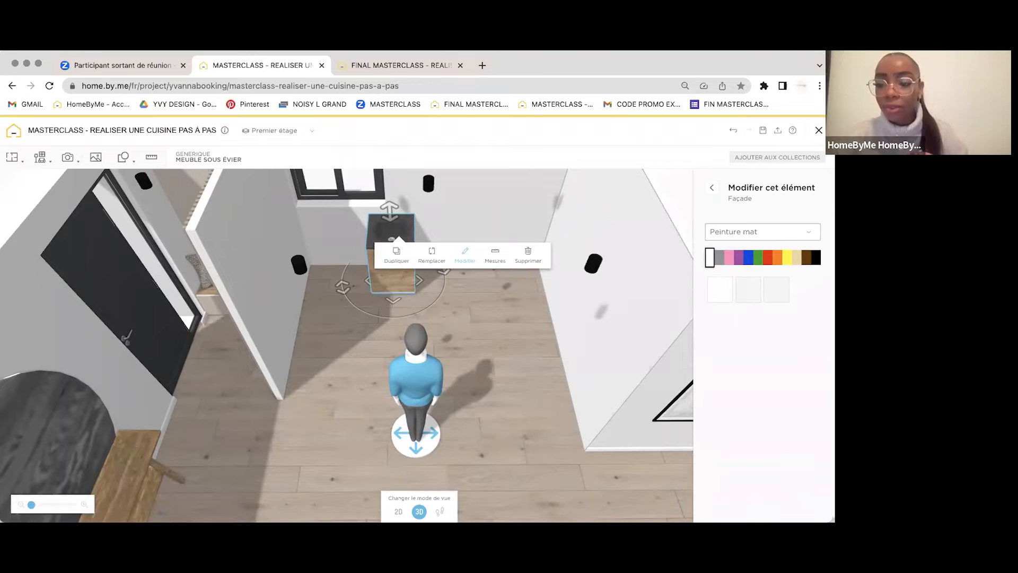
{"action": "left_click", "coordinate": [816, 257]}
{"action": "left_click", "coordinate": [711, 188]}
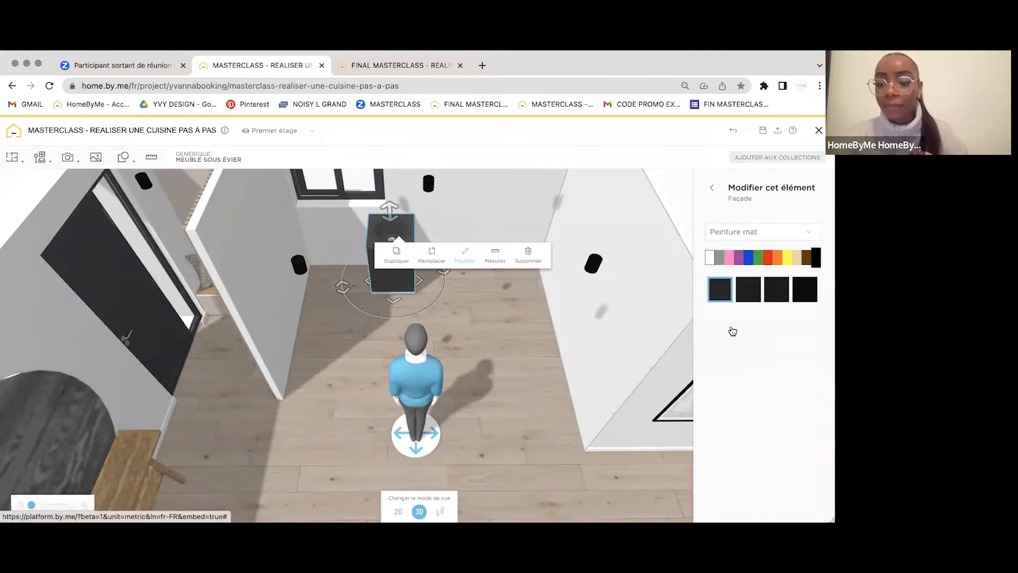
Step: Set the sink cabinet's edge (Chant) to the light Bois finish used on the finished kitchen's worktop
{"action": "left_click", "coordinate": [725, 292]}
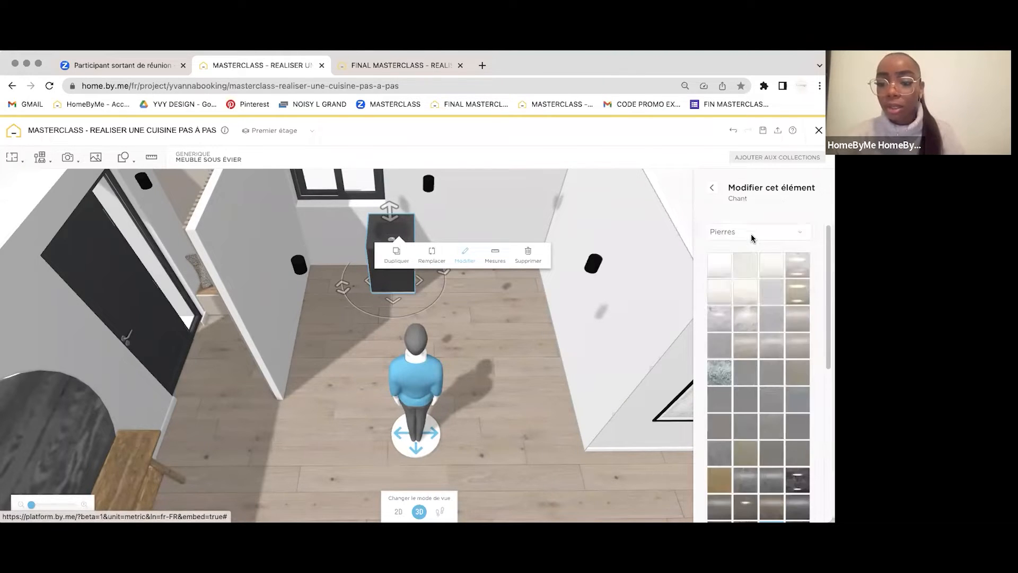
{"action": "left_click", "coordinate": [744, 229]}
{"action": "left_click", "coordinate": [721, 219]}
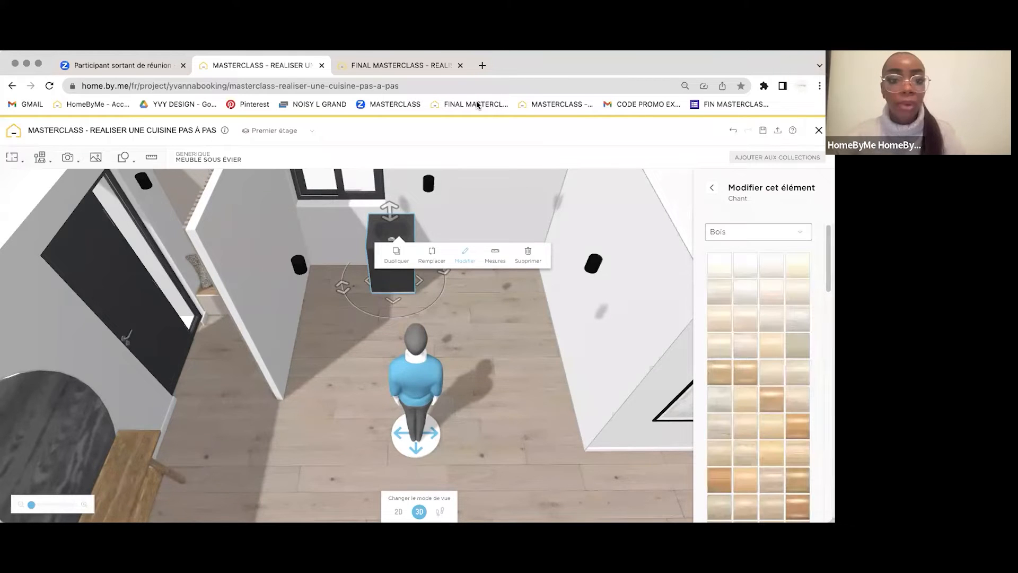
{"action": "key", "text": "ctrl+Tab"}
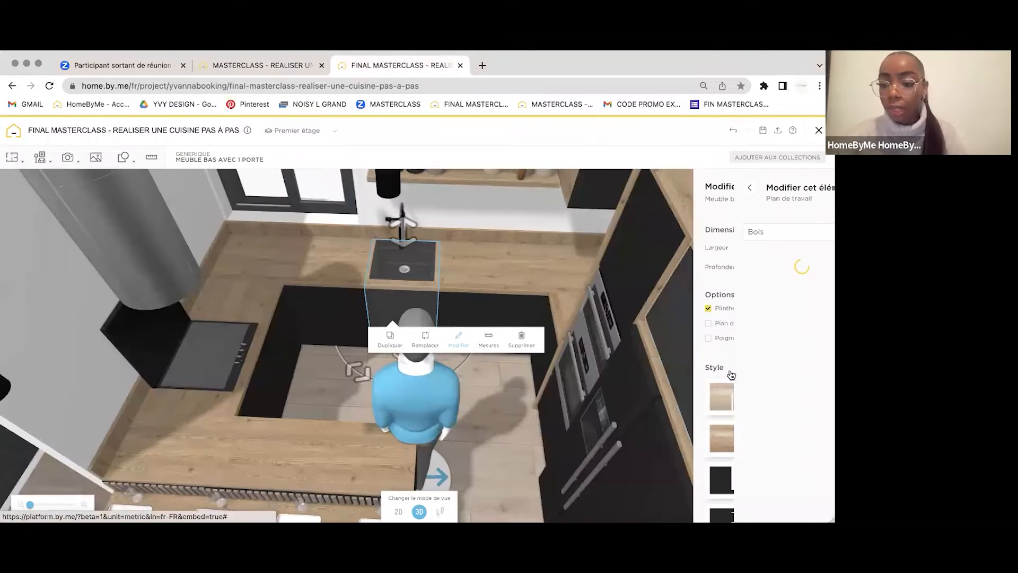
{"action": "scroll", "coordinate": [741, 351], "scroll_direction": "down", "scroll_amount": 5}
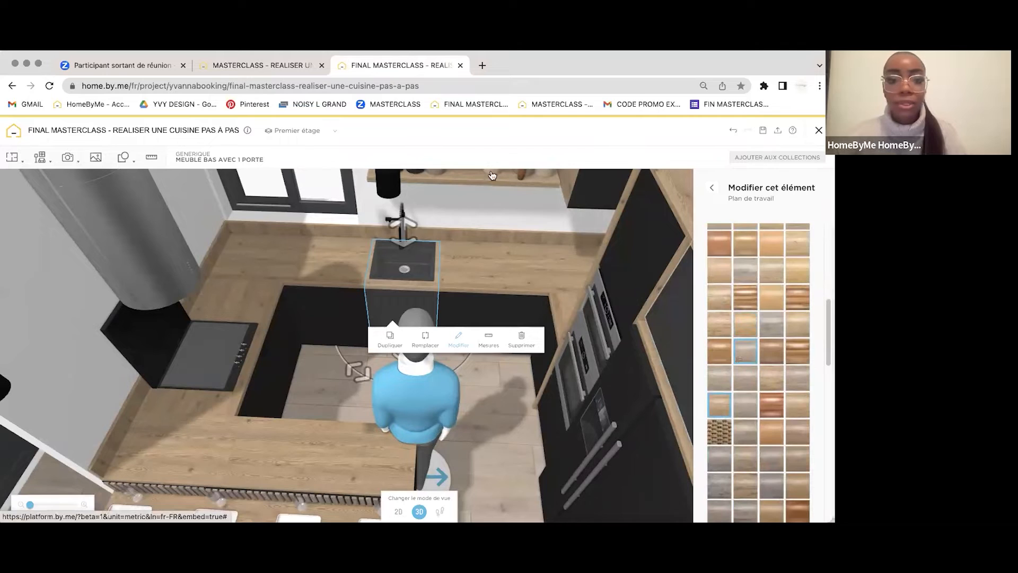
{"action": "left_click", "coordinate": [296, 64]}
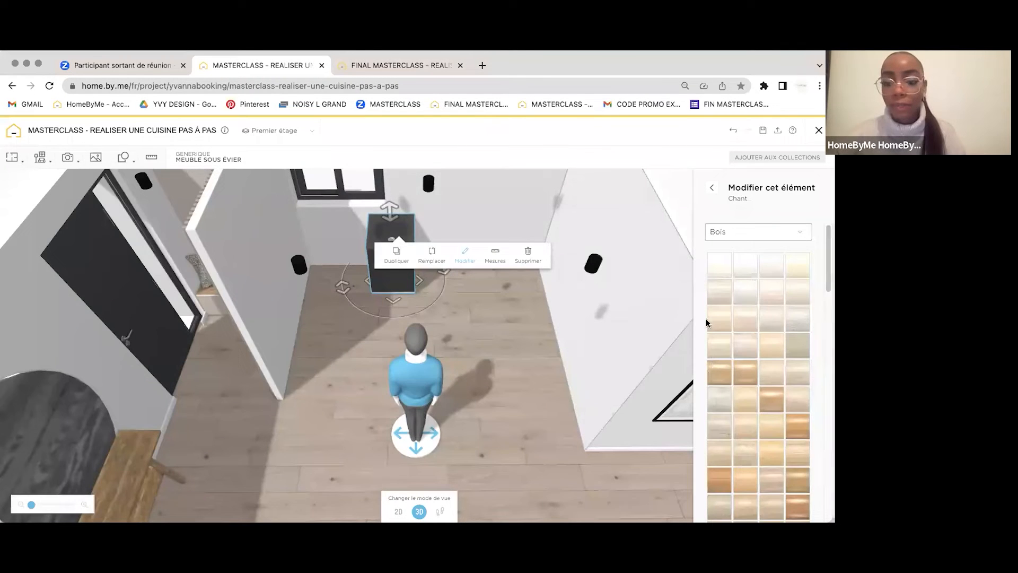
{"action": "scroll", "coordinate": [724, 247], "scroll_direction": "down", "scroll_amount": 3}
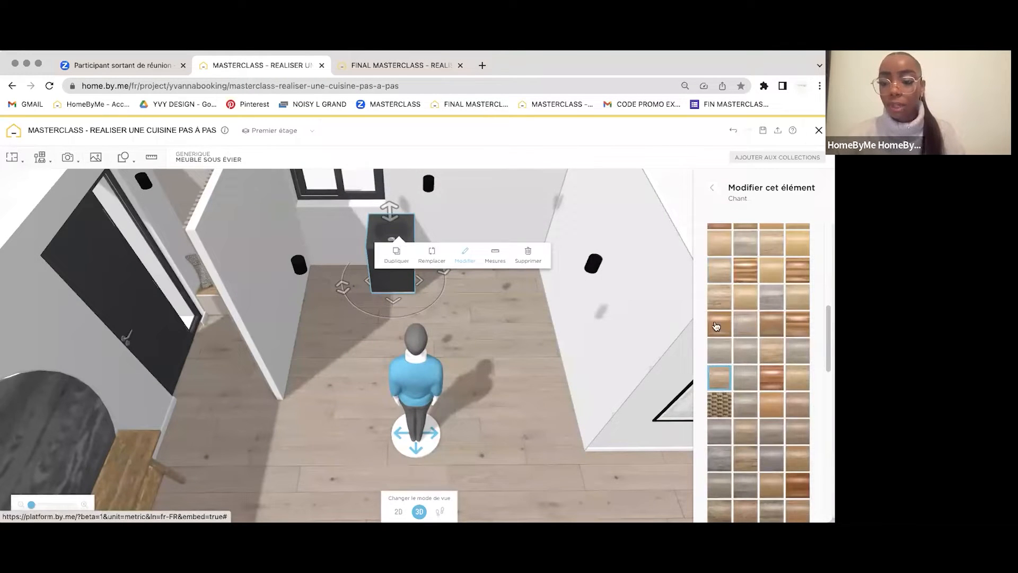
{"action": "left_click", "coordinate": [712, 187]}
Step: Set the sink cabinet's worktop (Plan de travail) to the same light Bois finish as its edge
{"action": "left_click", "coordinate": [729, 264]}
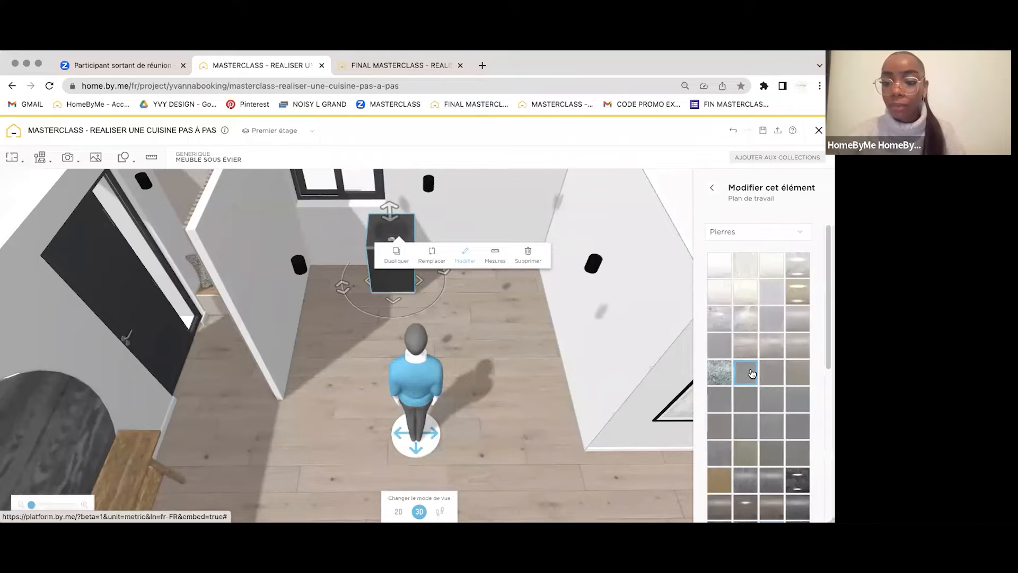
{"action": "left_click", "coordinate": [736, 233]}
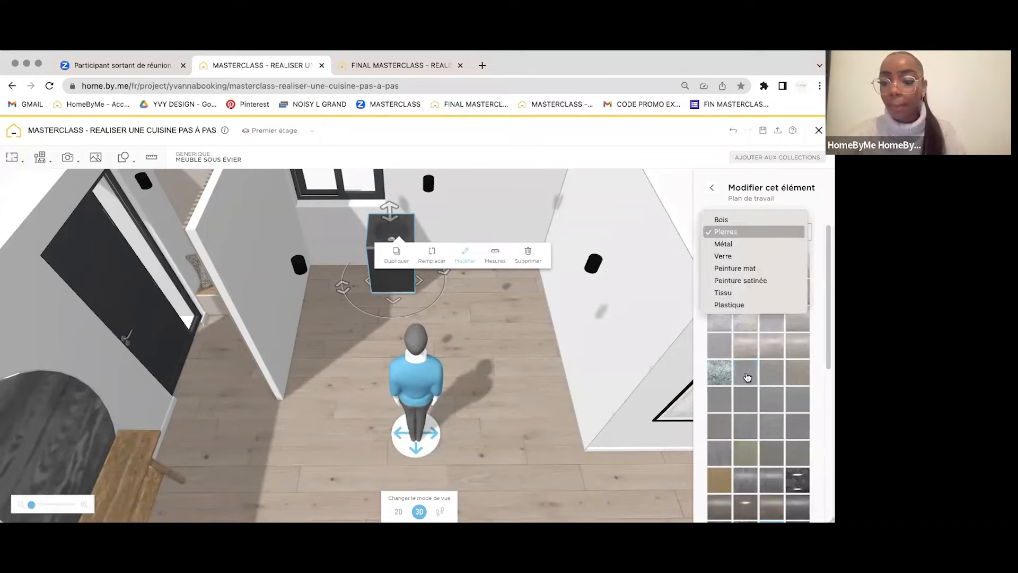
{"action": "left_click", "coordinate": [722, 219]}
{"action": "left_click", "coordinate": [713, 191]}
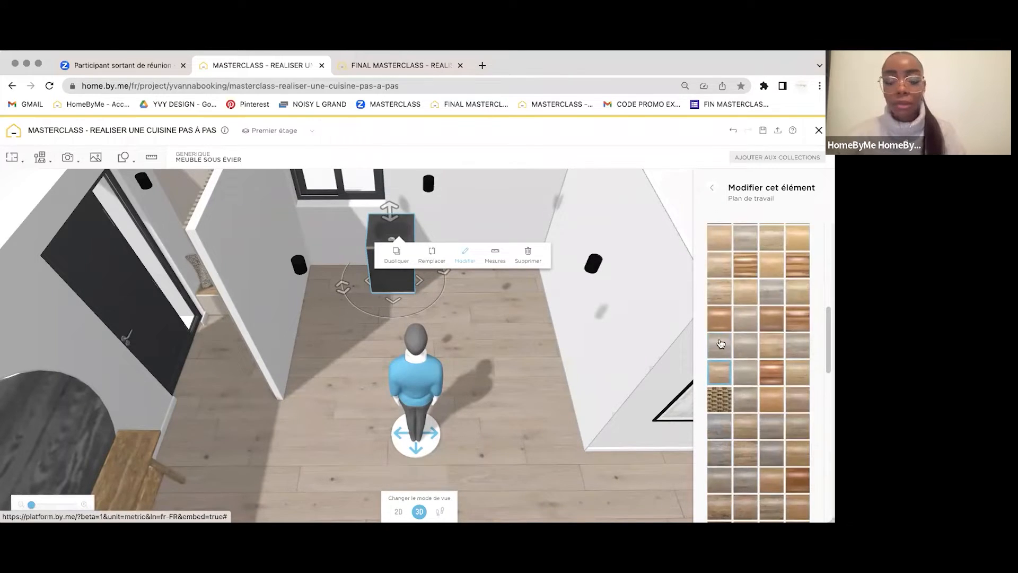
Step: Set the sink cabinet's carcass (Caisson) to black matte paint (Peinture mat)
{"action": "left_click", "coordinate": [723, 418]}
{"action": "left_click_drag", "start_coordinate": [484, 338], "coordinate": [205, 299]}
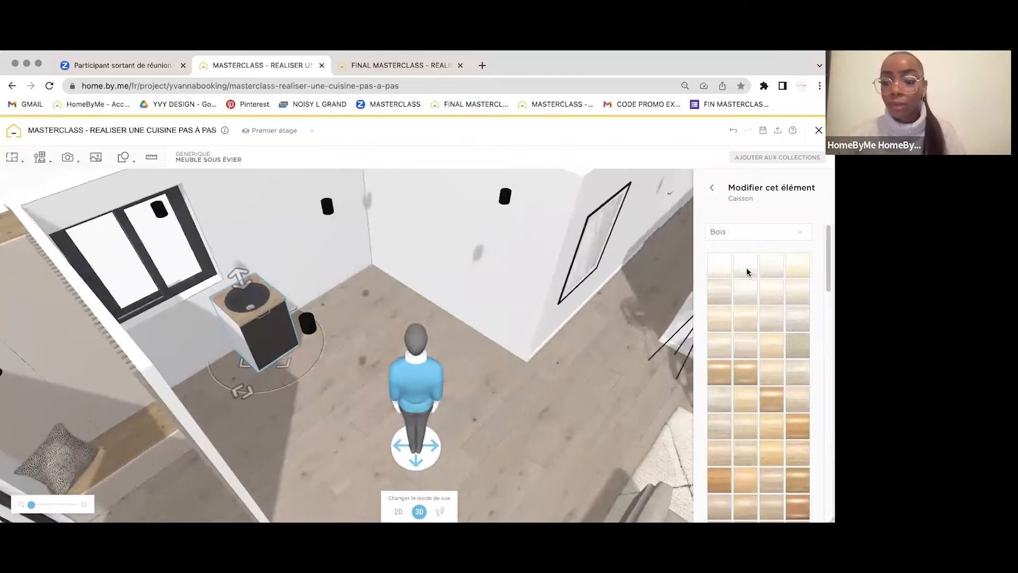
{"action": "left_click", "coordinate": [800, 232]}
{"action": "left_click", "coordinate": [811, 273]}
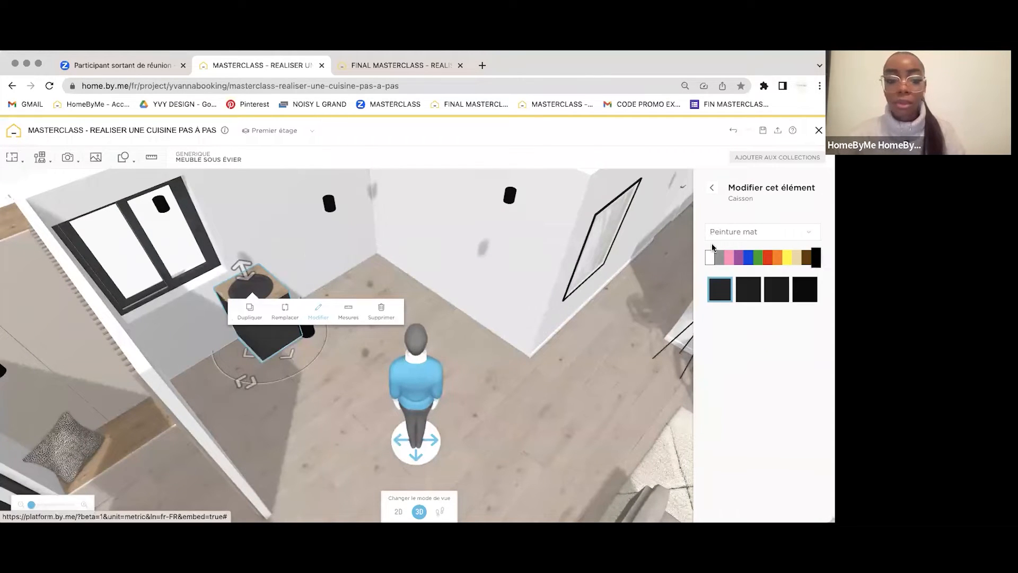
{"action": "left_click", "coordinate": [711, 191]}
Step: Set the sink cabinet's plinth (Plinthe) to black matte paint (Peinture mat) and compare the result with the finished kitchen
{"action": "left_click", "coordinate": [733, 434]}
{"action": "left_click", "coordinate": [748, 232]}
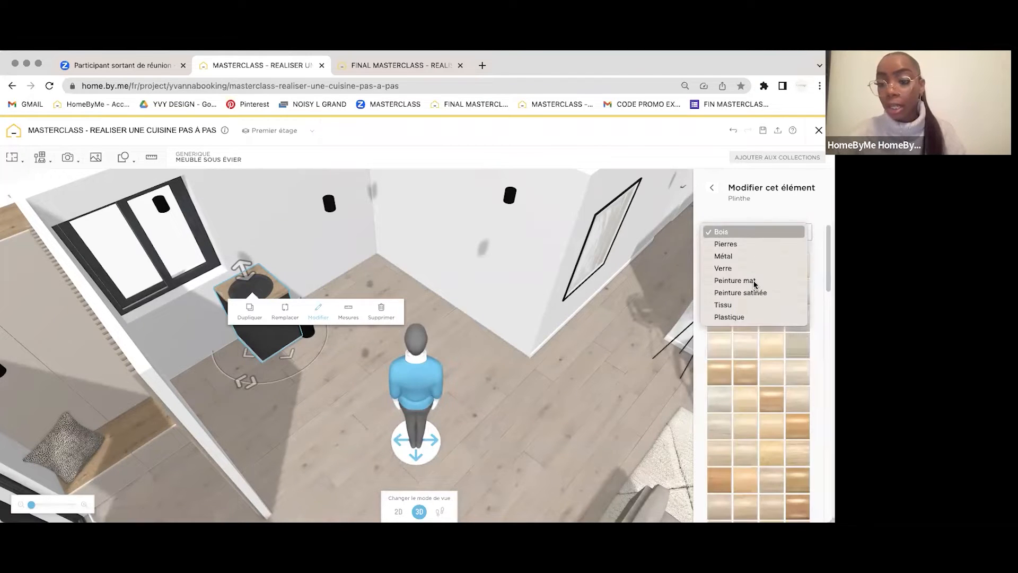
{"action": "left_click", "coordinate": [790, 280]}
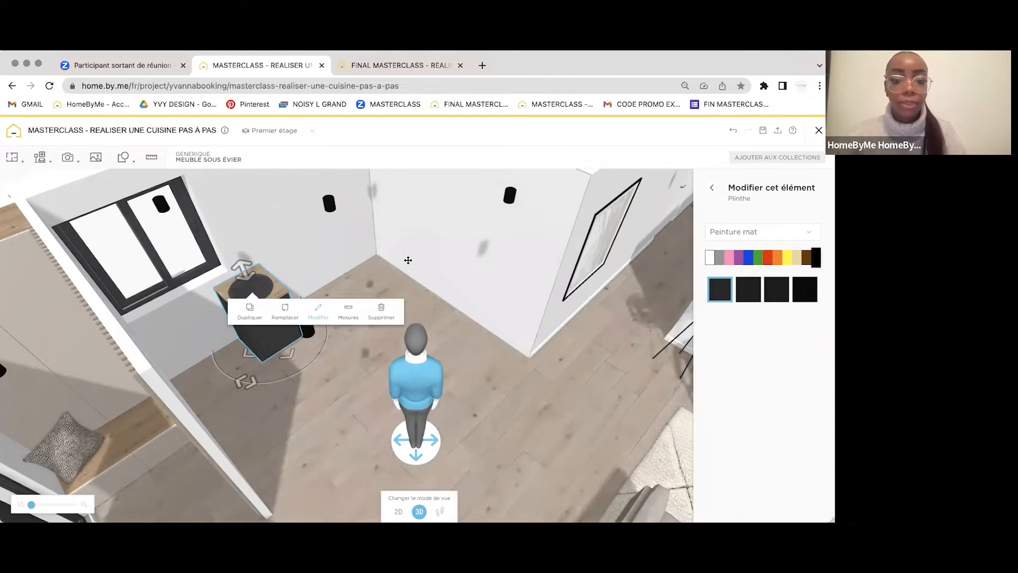
{"action": "key", "text": "ctrl+Tab"}
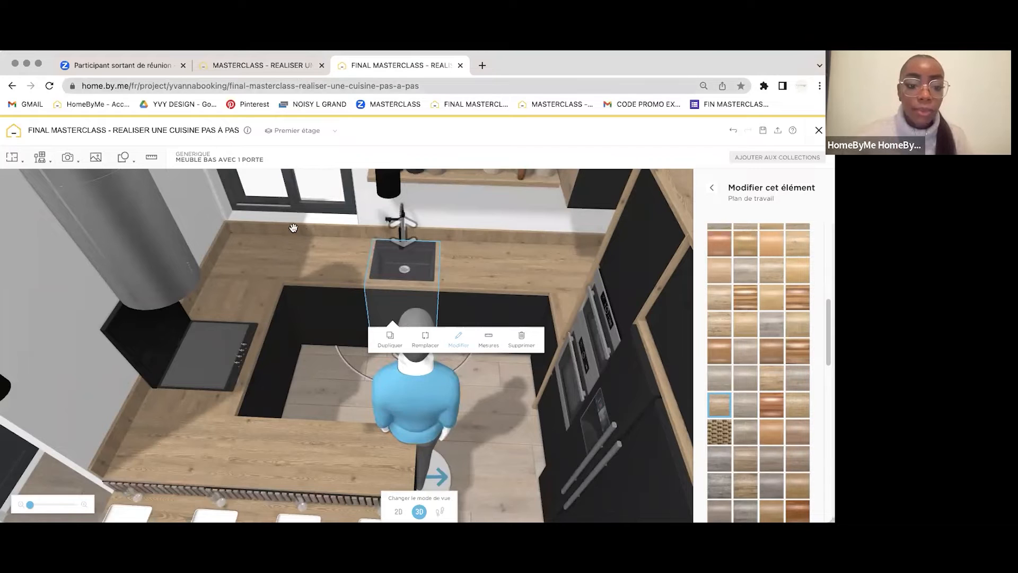
{"action": "key", "text": "ctrl+shift+Tab"}
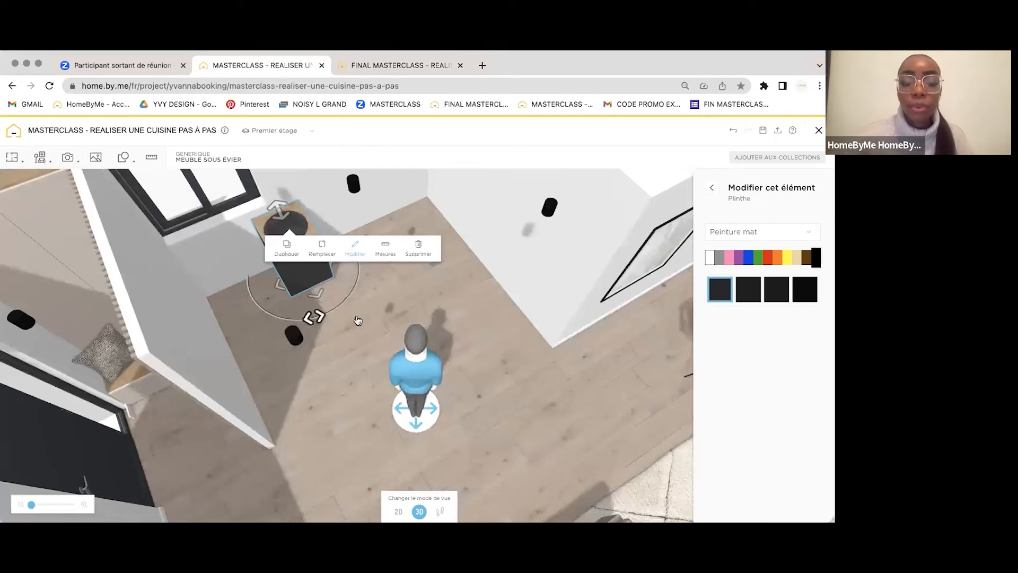
{"action": "left_click_drag", "start_coordinate": [382, 196], "coordinate": [437, 325]}
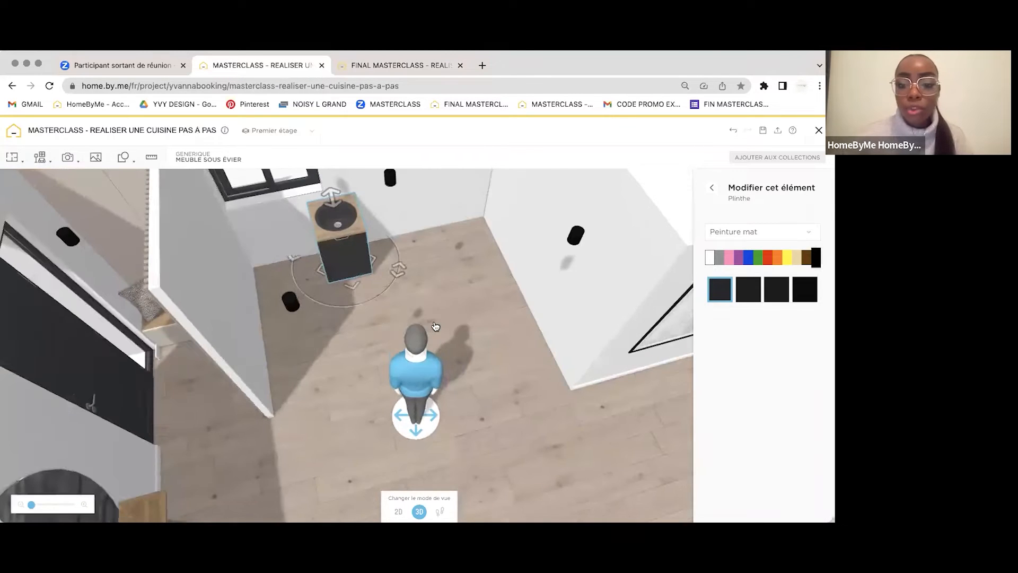
{"action": "left_click", "coordinate": [712, 188]}
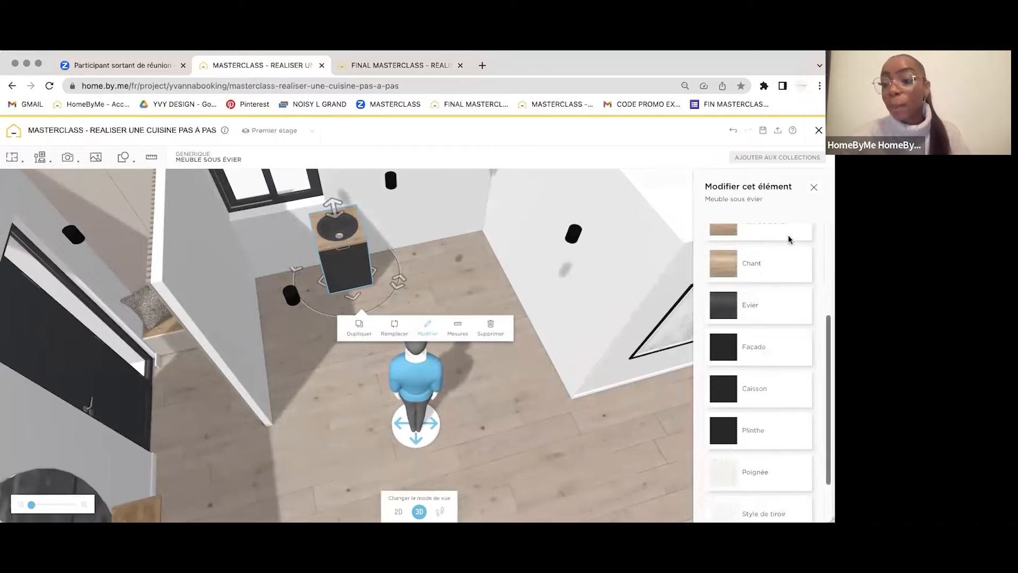
{"action": "scroll", "coordinate": [774, 244], "scroll_direction": "up", "scroll_amount": 3}
Step: Add the generic one-door base cabinet (Meuble bas avec 1 porte) from the Meubles bas catalogue beside the sink cabinet
{"action": "left_click", "coordinate": [49, 151]}
{"action": "left_click", "coordinate": [62, 203]}
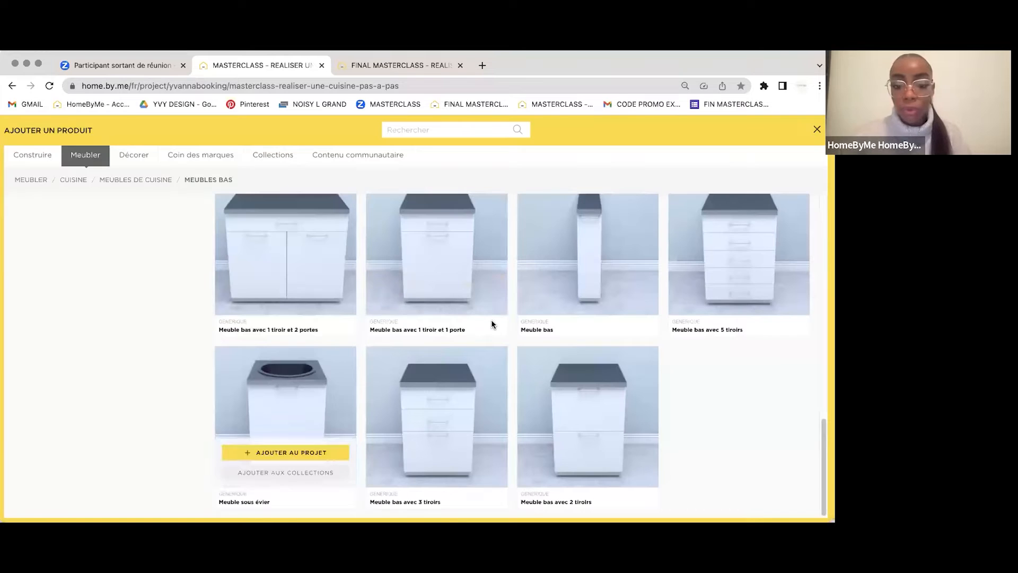
{"action": "scroll", "coordinate": [491, 323], "scroll_direction": "up", "scroll_amount": 3}
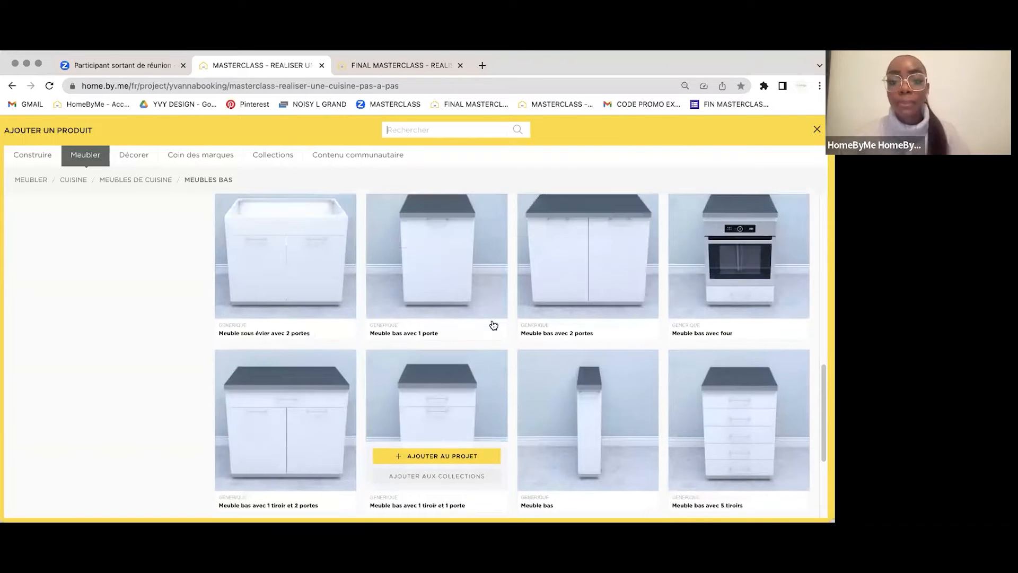
{"action": "scroll", "coordinate": [491, 323], "scroll_direction": "up", "scroll_amount": 2}
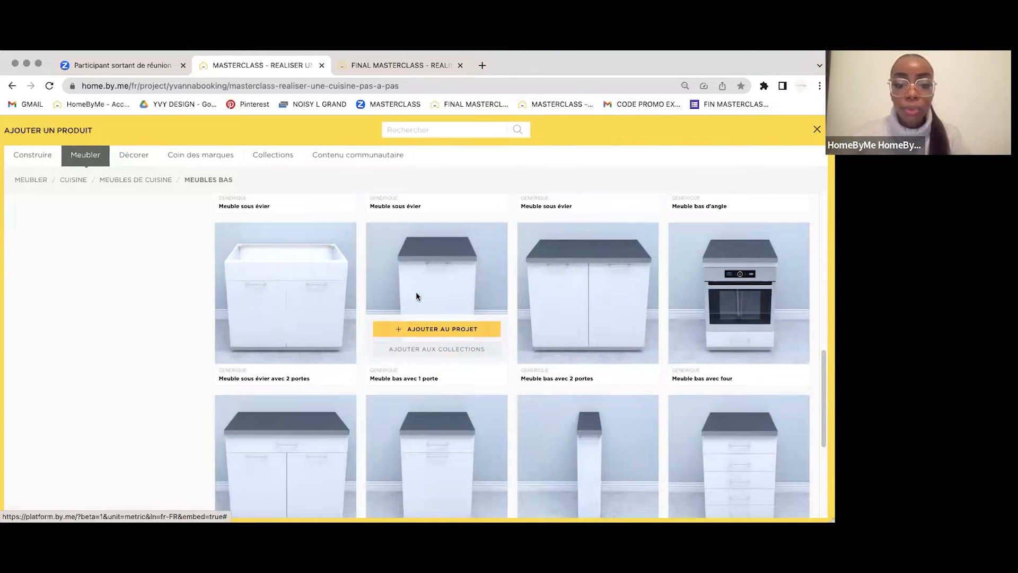
{"action": "left_click", "coordinate": [399, 277]}
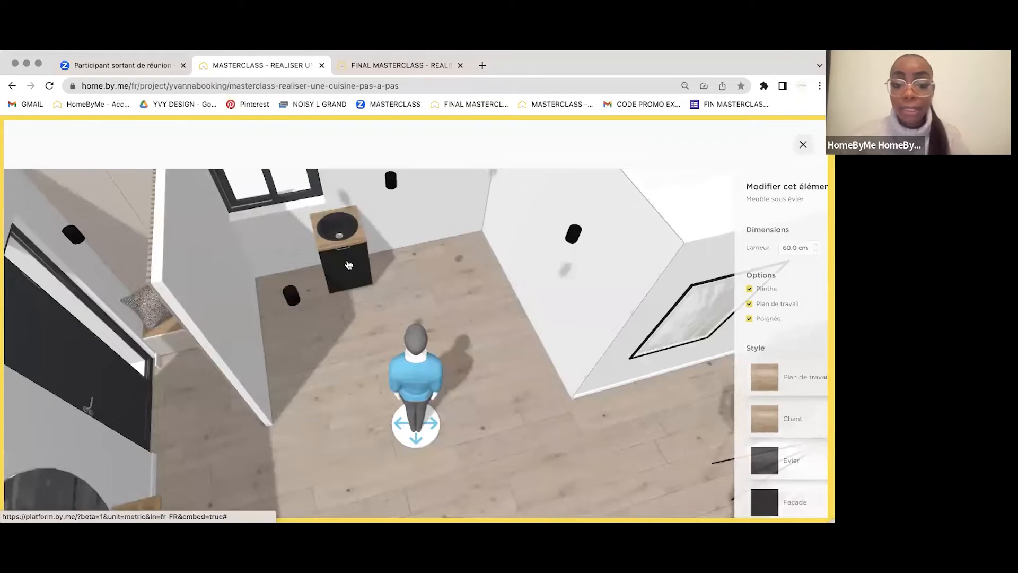
Step: Remove the sink cabinet's worktop (Plan de travail) option and move the one-door cabinet away from it along the wall
{"action": "left_click", "coordinate": [412, 290]}
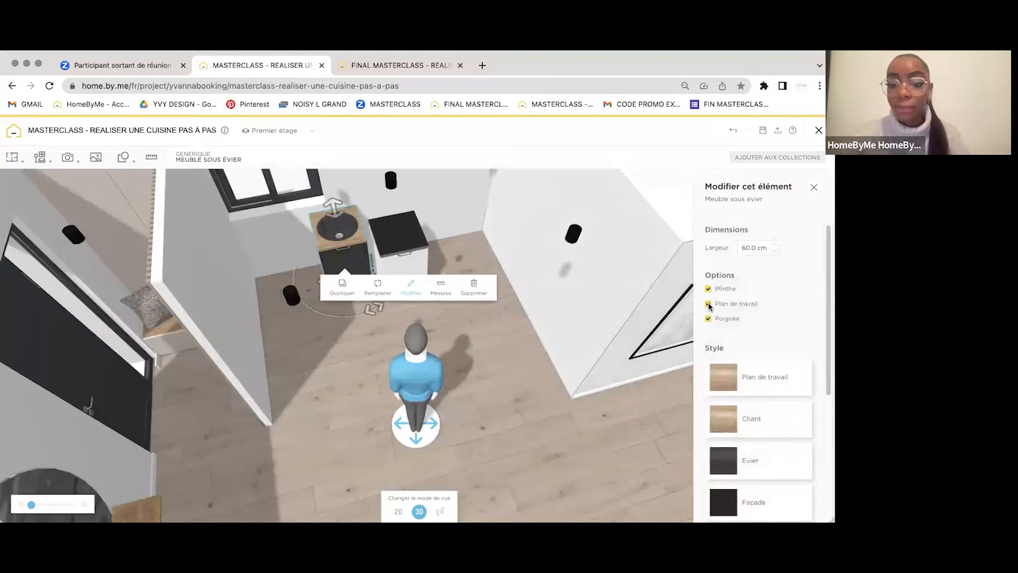
{"action": "left_click", "coordinate": [708, 305]}
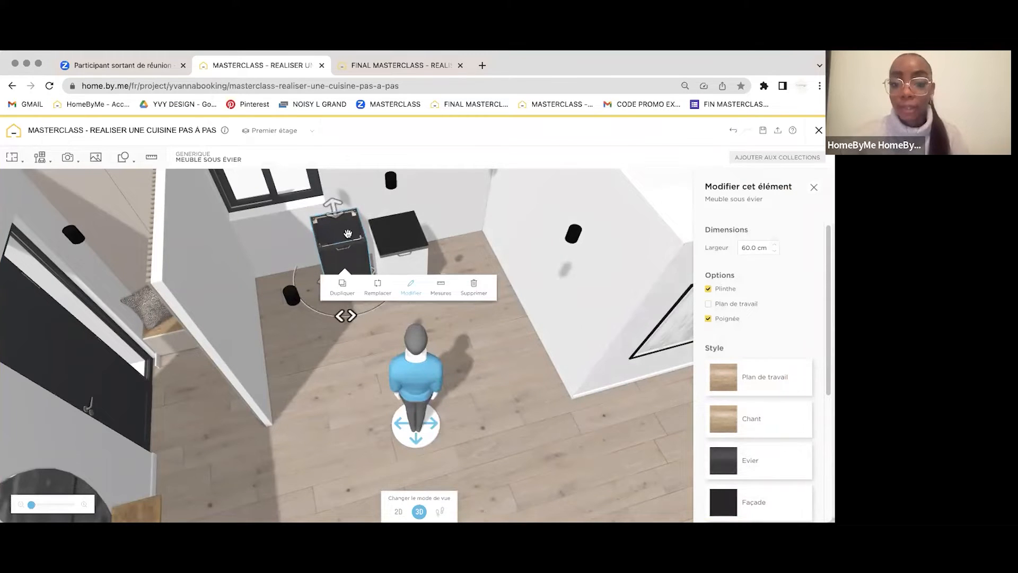
{"action": "left_click", "coordinate": [405, 260]}
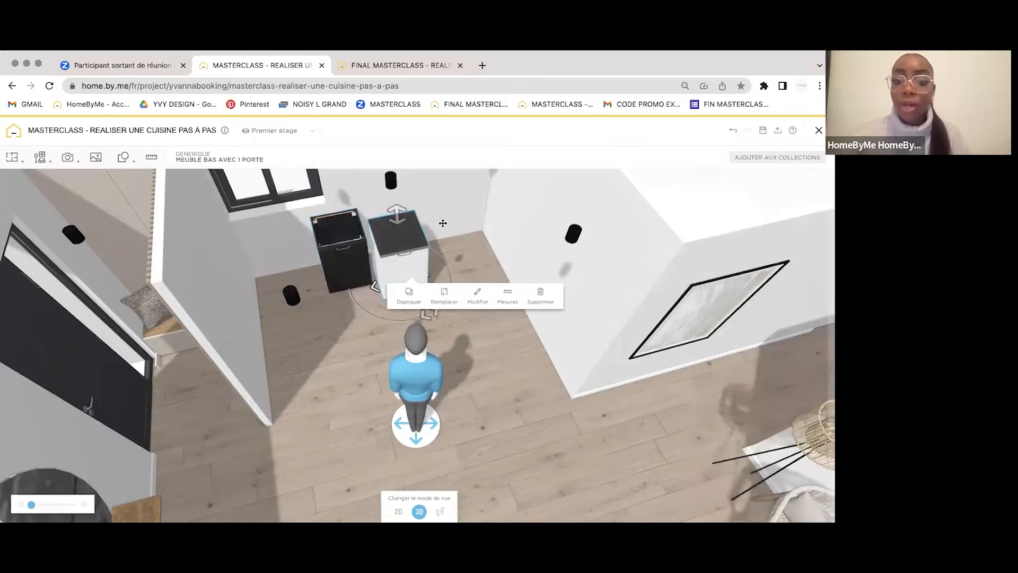
{"action": "left_click_drag", "start_coordinate": [443, 223], "coordinate": [447, 221]}
{"action": "left_click", "coordinate": [366, 206]}
{"action": "left_click_drag", "start_coordinate": [366, 205], "coordinate": [393, 235]}
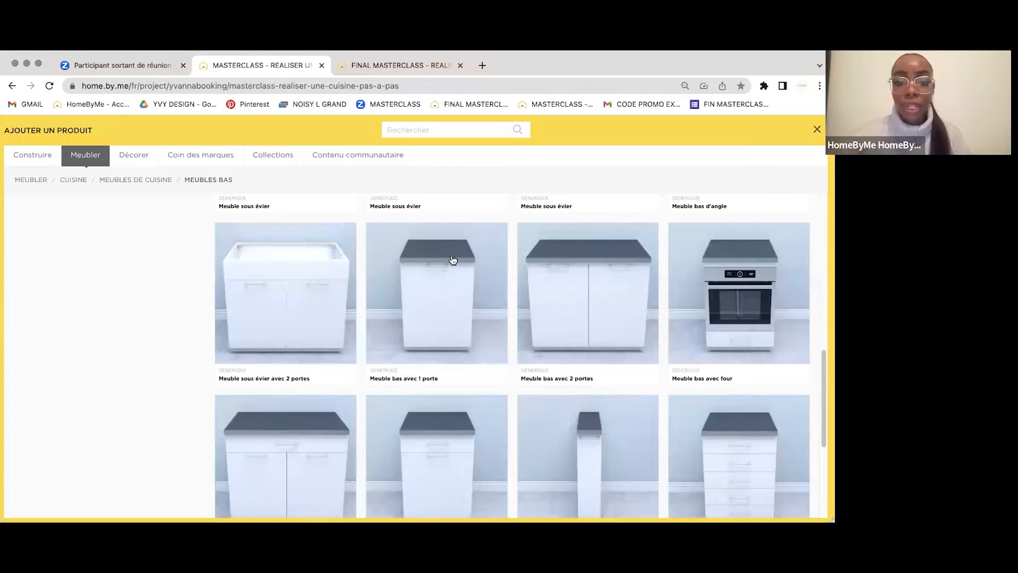
Step: Search the product catalogue for "Evier" and place the square Evier simple on the sink cabinet
{"action": "scroll", "coordinate": [451, 260], "scroll_direction": "up", "scroll_amount": 5}
{"action": "left_click", "coordinate": [427, 136]}
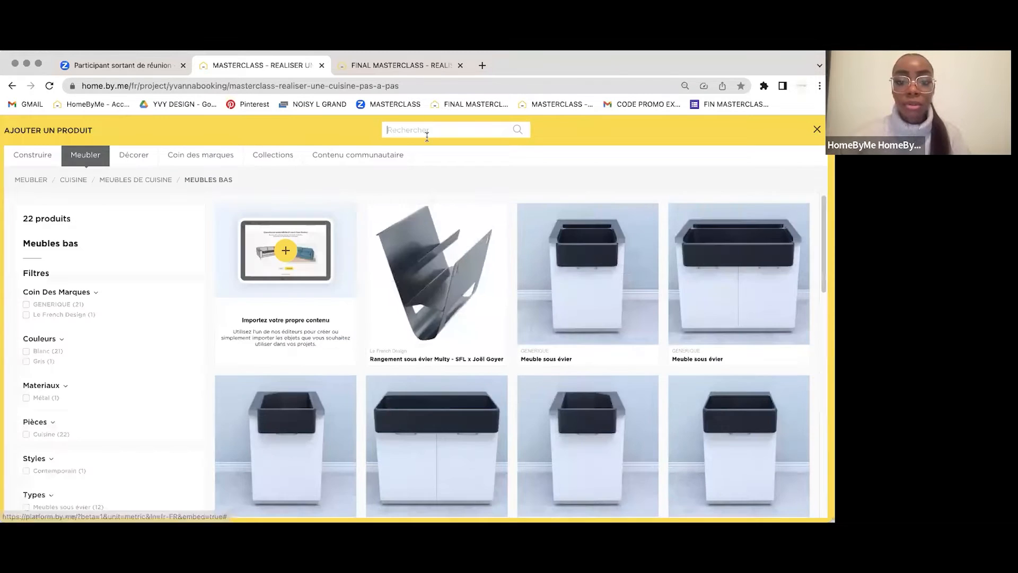
{"action": "type", "text": "Evier"}
{"action": "key", "text": "Return"}
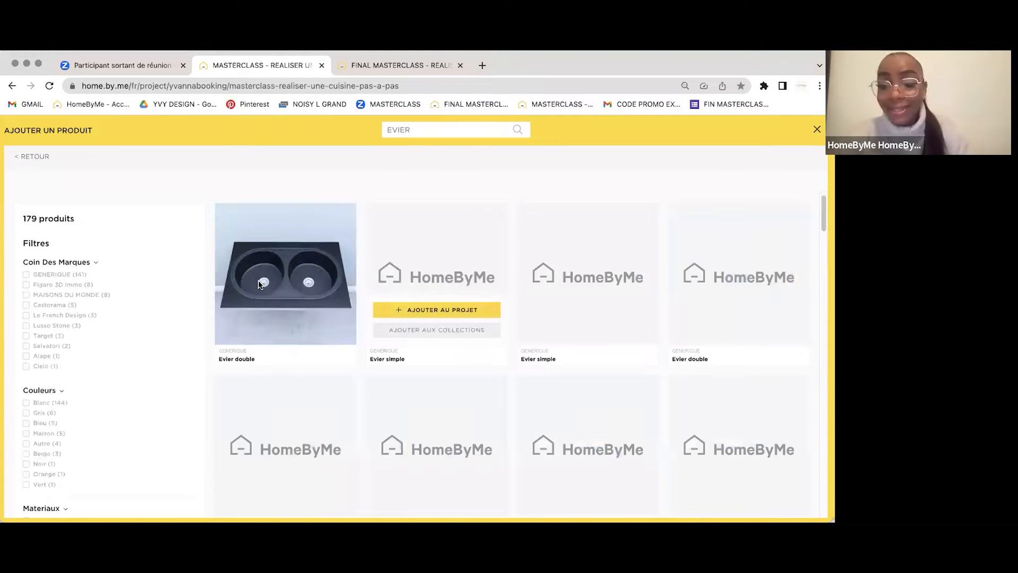
{"action": "scroll", "coordinate": [583, 339], "scroll_direction": "down", "scroll_amount": 1}
{"action": "scroll", "coordinate": [577, 337], "scroll_direction": "up", "scroll_amount": 1}
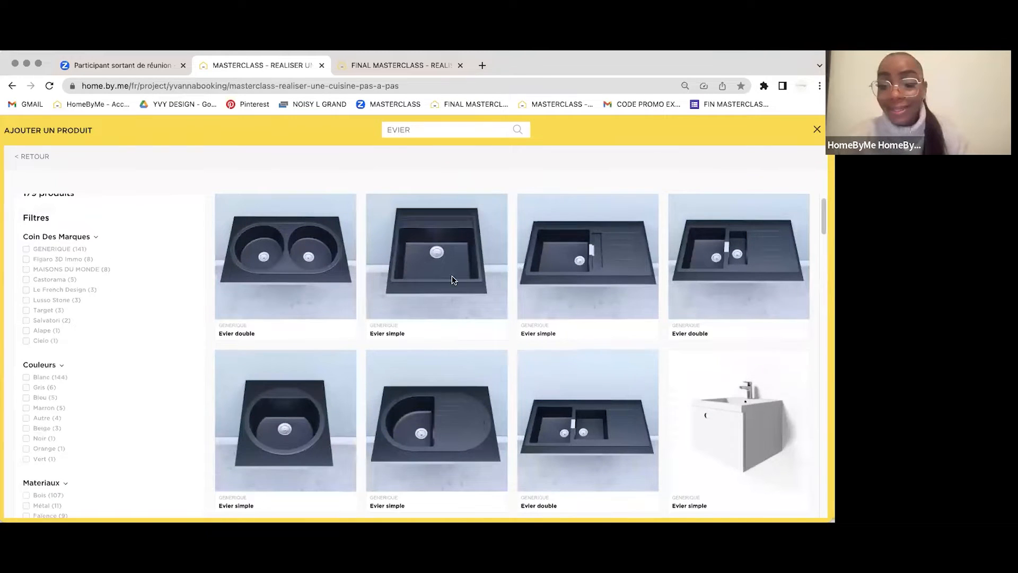
{"action": "mouse_move", "coordinate": [441, 282]}
{"action": "left_click", "coordinate": [377, 223]}
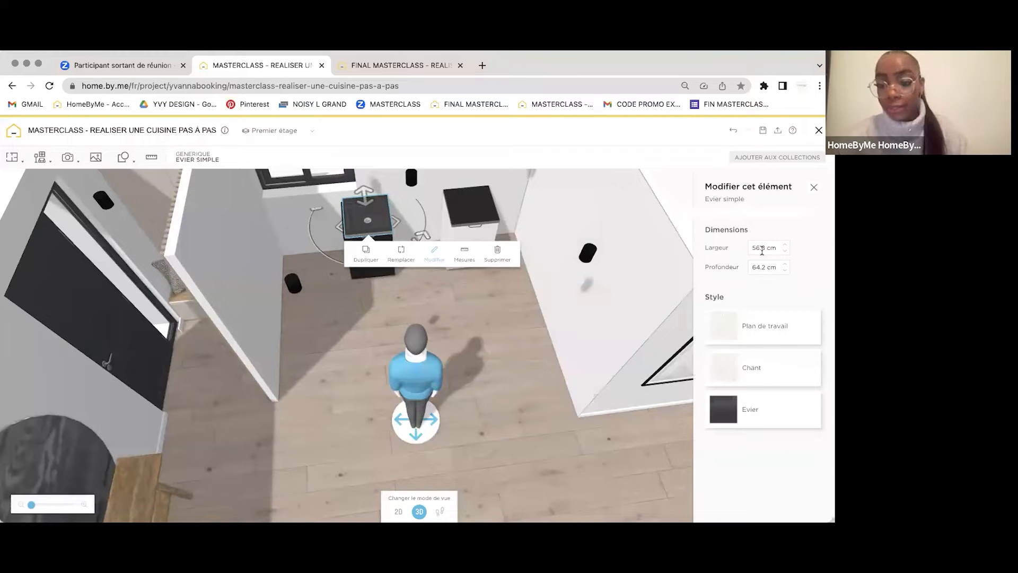
Step: Set the width (Largeur) of the Evier simple to 60 cm
{"action": "left_click", "coordinate": [753, 251]}
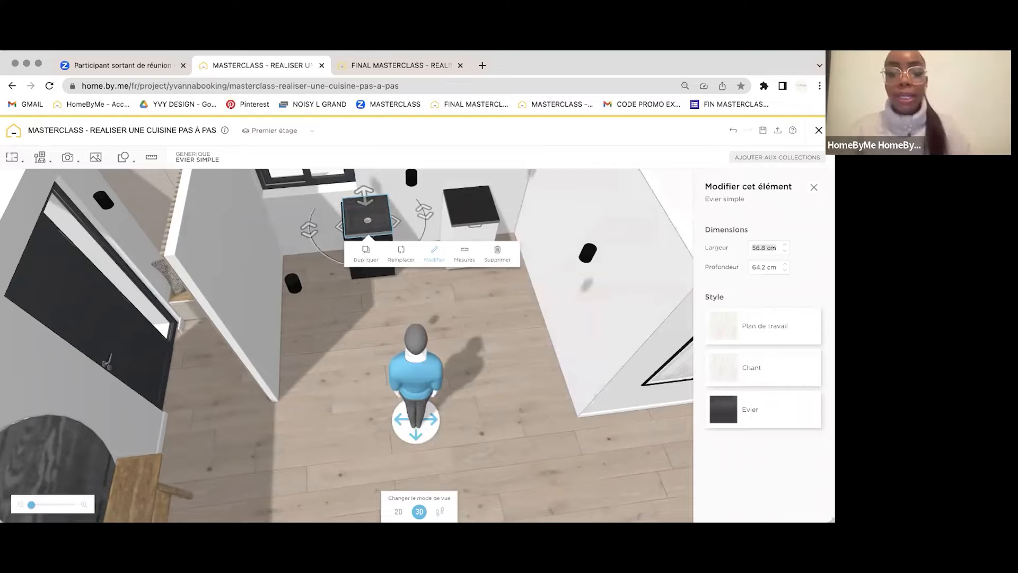
{"action": "type", "text": "60"}
{"action": "key", "text": "Return"}
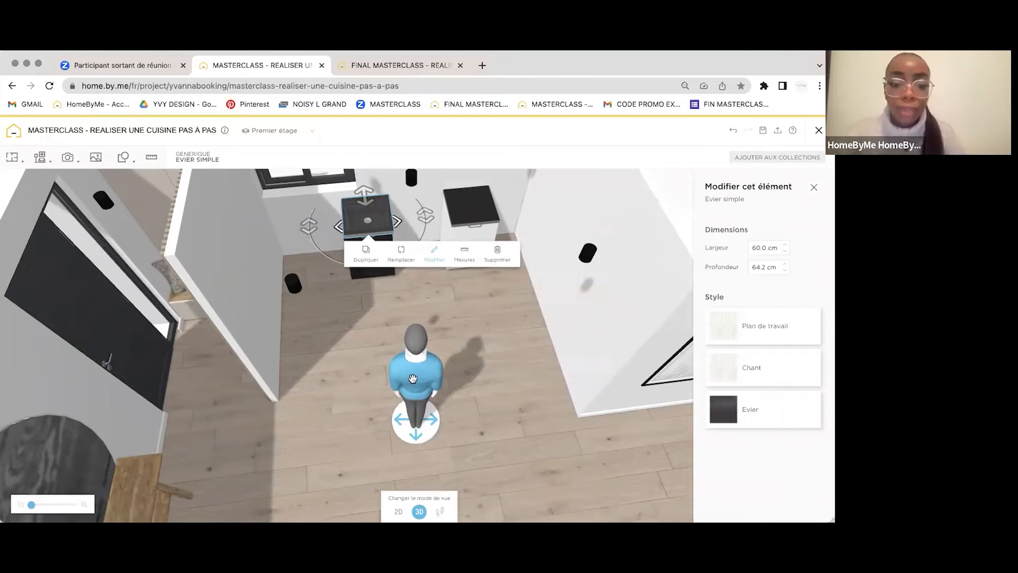
Step: Apply a warm brown wood finish from the Bois materials to the worktop (Plan de travail) of the Evier simple
{"action": "scroll", "coordinate": [201, 407], "scroll_direction": "up", "scroll_amount": 5}
{"action": "left_click_drag", "start_coordinate": [212, 408], "coordinate": [276, 281]}
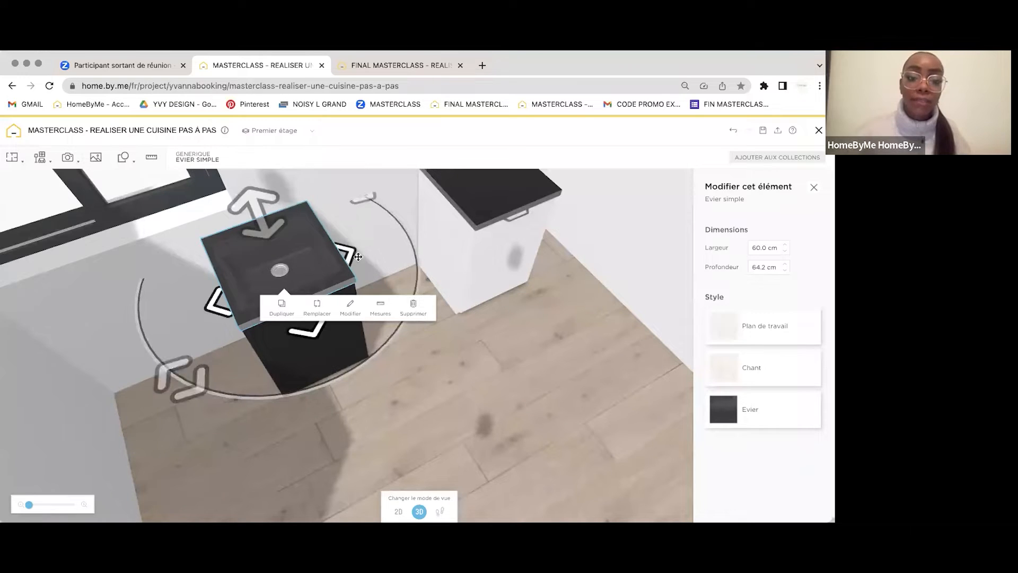
{"action": "left_click", "coordinate": [728, 327]}
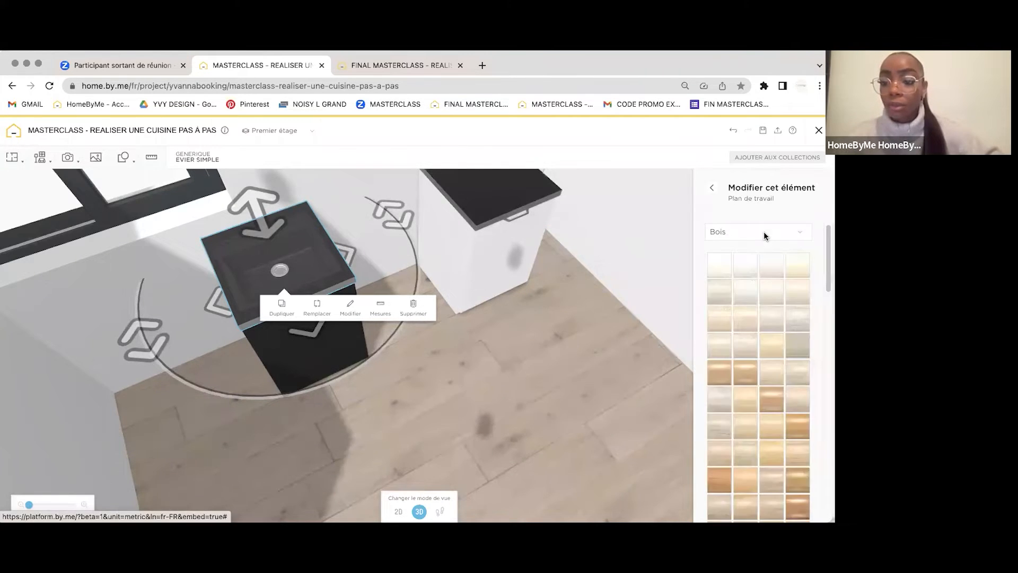
{"action": "left_click", "coordinate": [765, 236]}
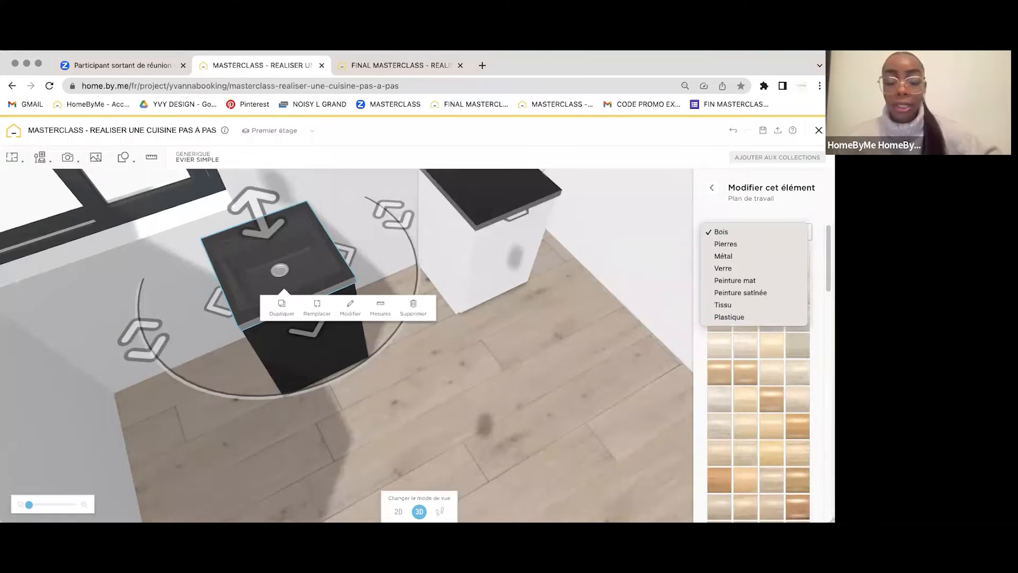
{"action": "left_click", "coordinate": [815, 313]}
{"action": "scroll", "coordinate": [745, 359], "scroll_direction": "down", "scroll_amount": 6}
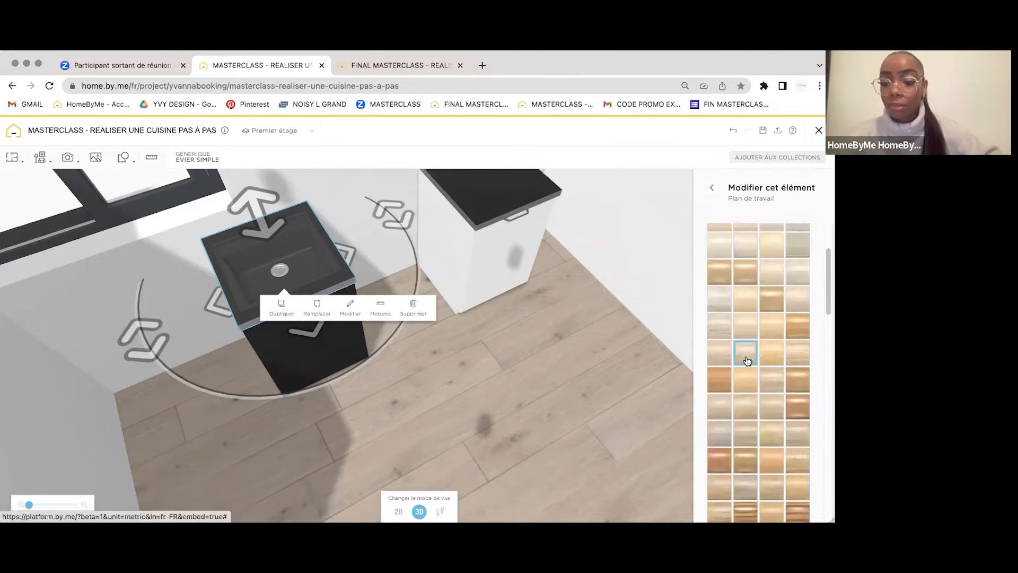
{"action": "left_click", "coordinate": [719, 394]}
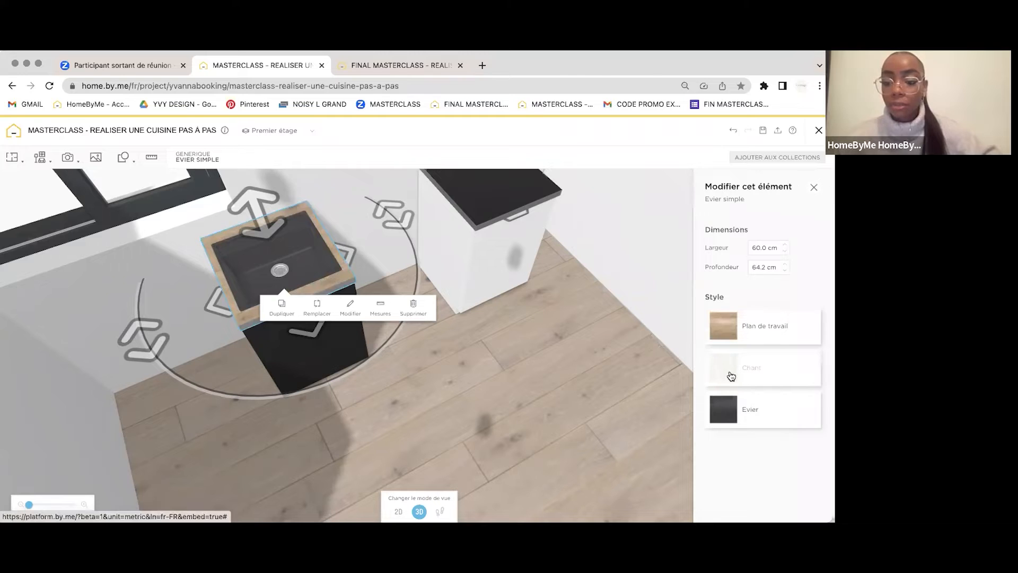
Step: Apply the same warm brown wood finish to the edge (Chant) of the Evier simple
{"action": "left_click", "coordinate": [730, 376]}
{"action": "scroll", "coordinate": [784, 375], "scroll_direction": "down", "scroll_amount": 2}
{"action": "left_click", "coordinate": [717, 415]}
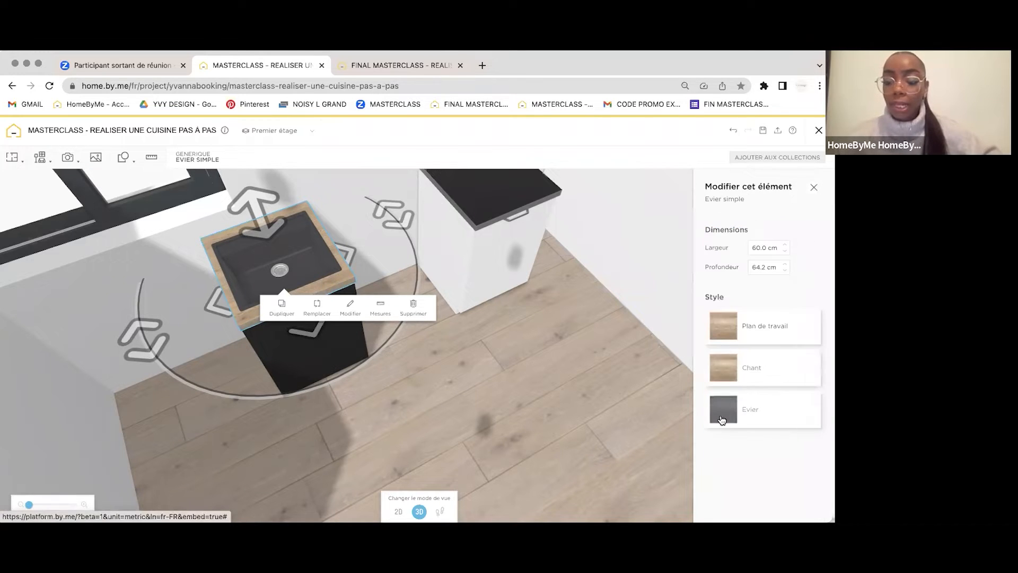
{"action": "left_click", "coordinate": [722, 420]}
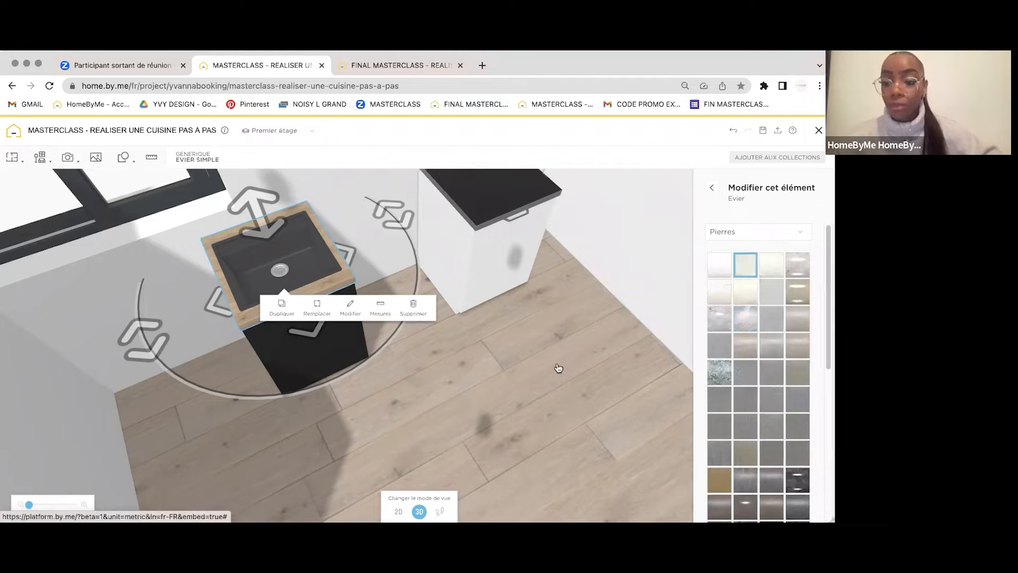
{"action": "left_click", "coordinate": [542, 322]}
Step: Remove the handle (Poignée) option from the black sink cabinet (Meuble sous évier)
{"action": "left_click_drag", "start_coordinate": [543, 322], "coordinate": [382, 330]}
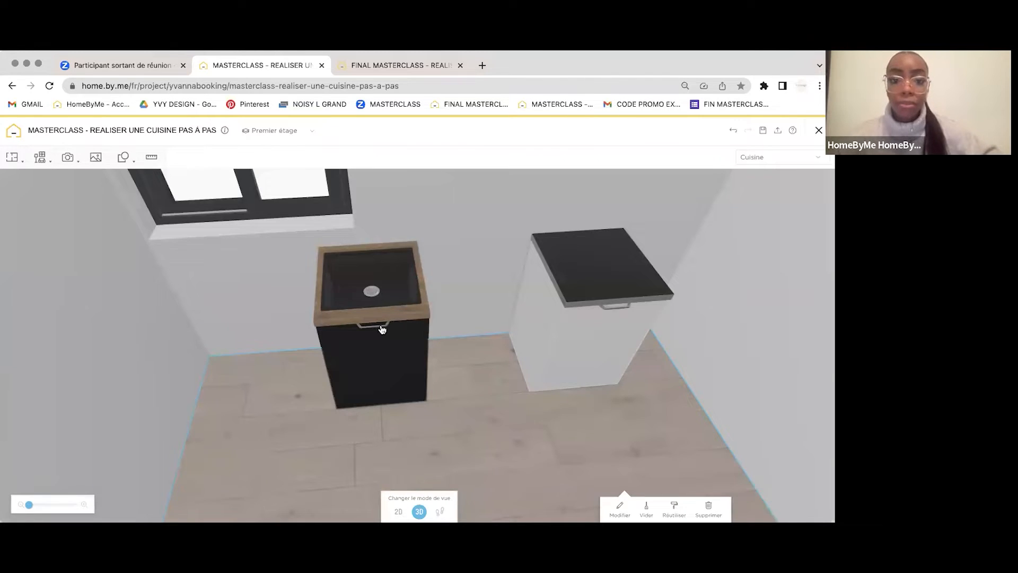
{"action": "left_click", "coordinate": [382, 330]}
{"action": "left_click", "coordinate": [454, 365]}
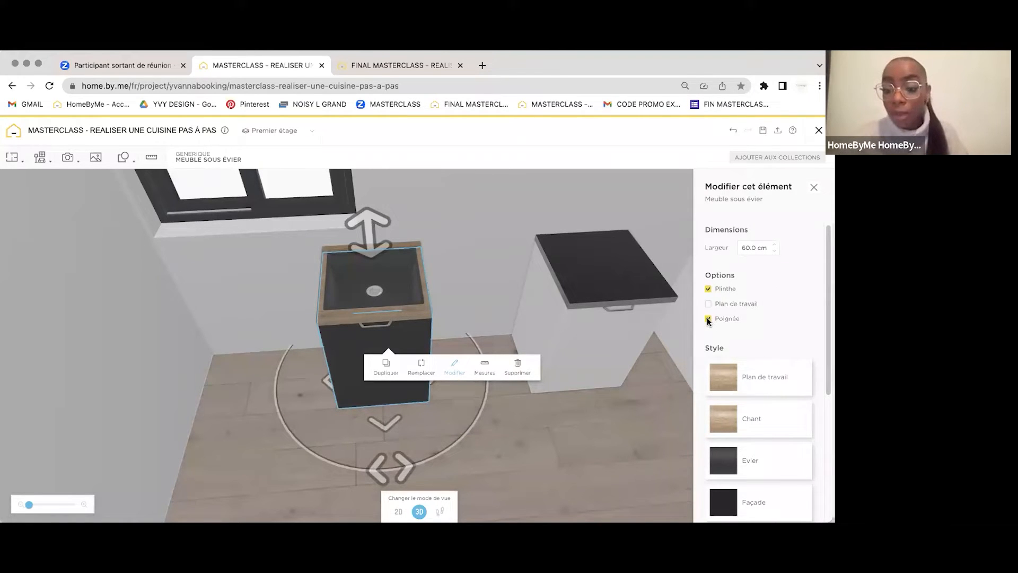
{"action": "scroll", "coordinate": [768, 421], "scroll_direction": "down", "scroll_amount": 4}
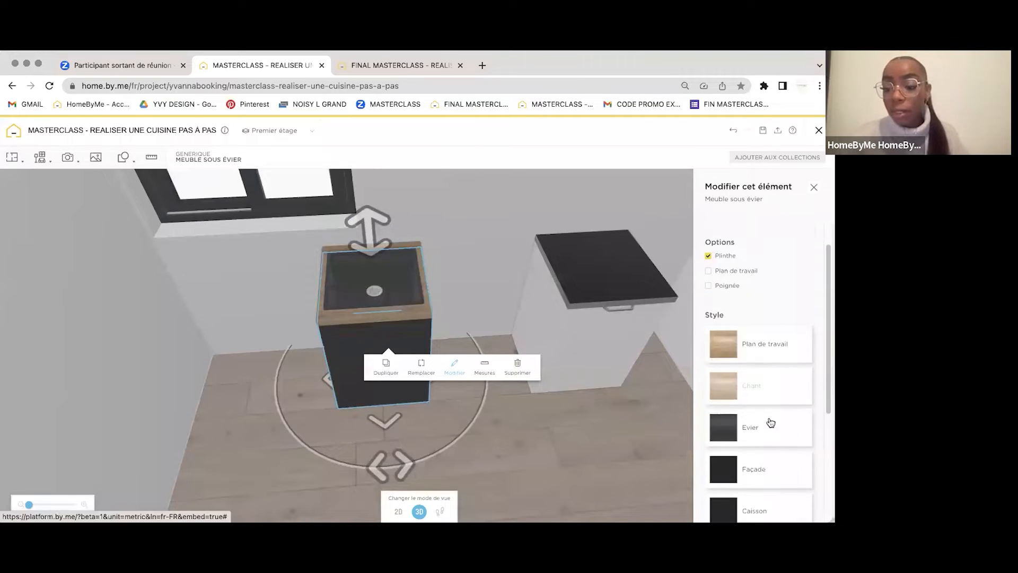
Step: Set the sink cabinet's drawer style (Style de tiroir) to the plain front with a thin line along its top edge
{"action": "scroll", "coordinate": [771, 422], "scroll_direction": "down", "scroll_amount": 1}
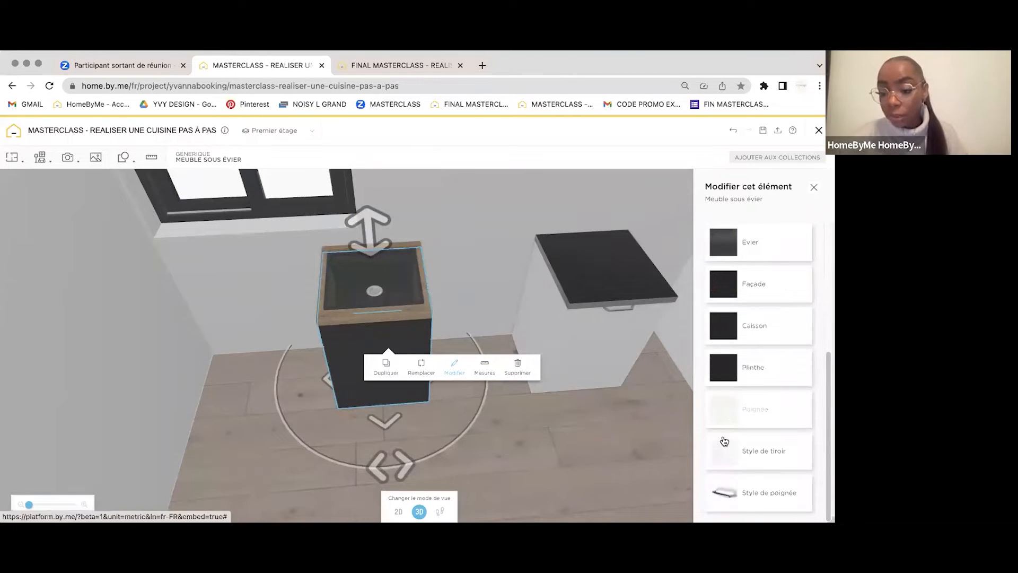
{"action": "left_click", "coordinate": [723, 441]}
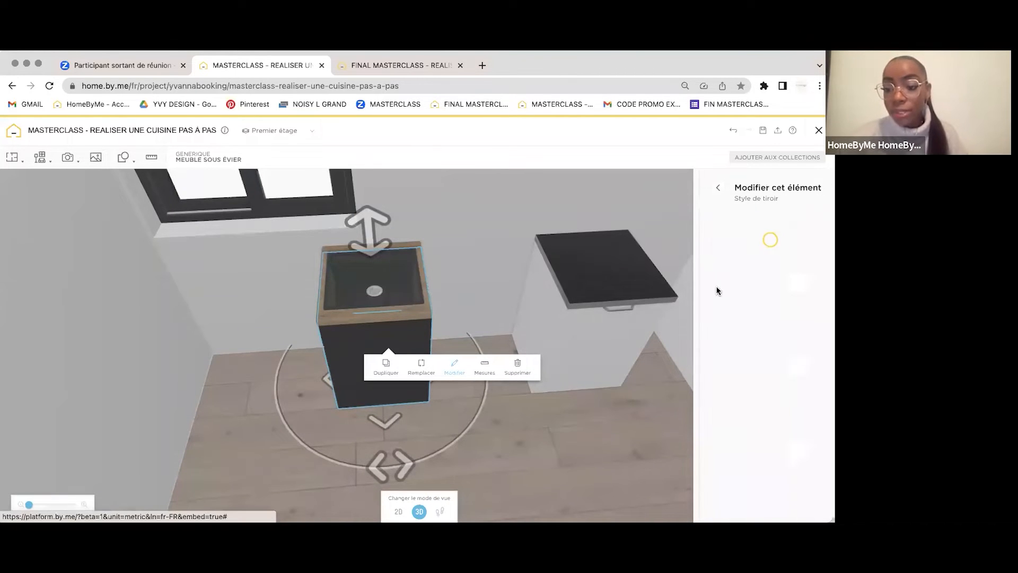
{"action": "left_click", "coordinate": [720, 190]}
{"action": "left_click", "coordinate": [724, 447]}
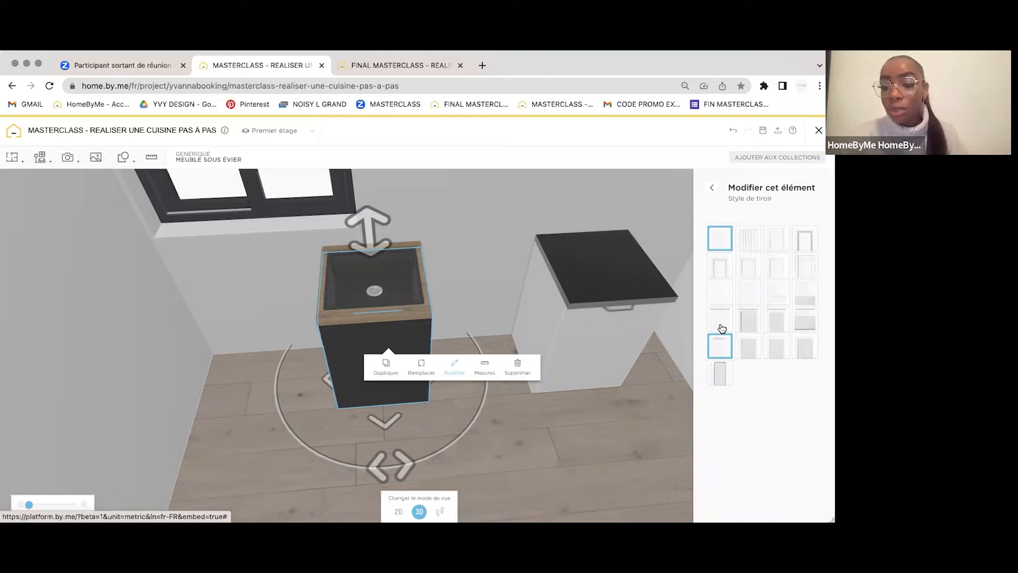
{"action": "left_click", "coordinate": [719, 322]}
{"action": "left_click_drag", "start_coordinate": [491, 256], "coordinate": [479, 268]}
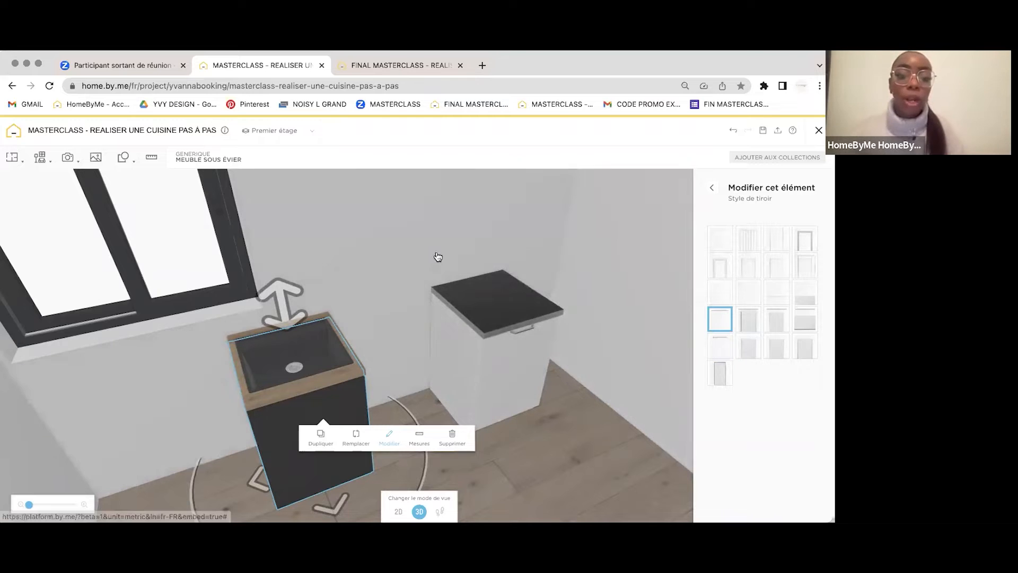
{"action": "left_click_drag", "start_coordinate": [423, 261], "coordinate": [520, 239]}
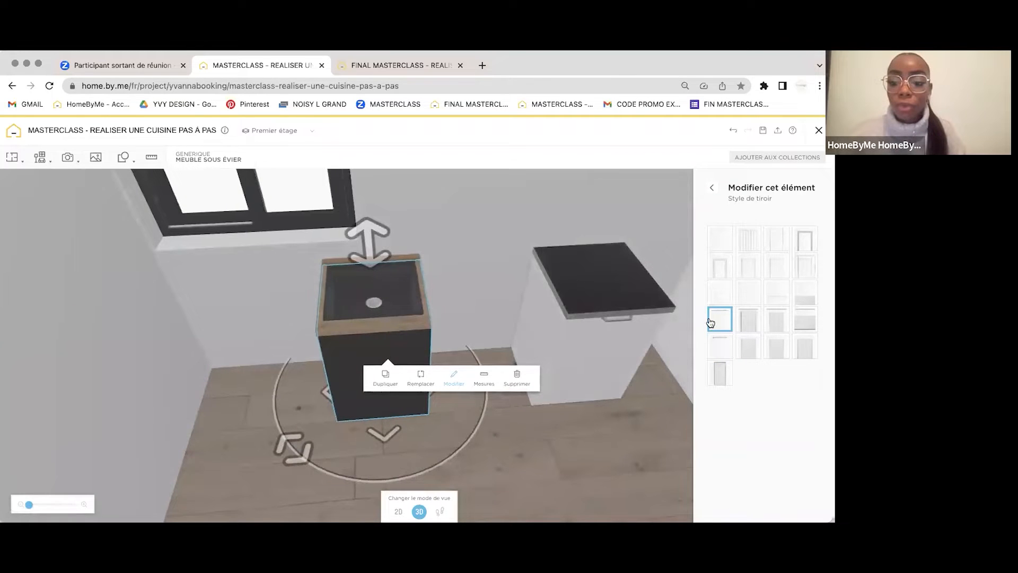
Step: Switch to the FINAL MASTERCLASS project and examine the base cabinets around the sink and hob from several angles
{"action": "left_click", "coordinate": [385, 69]}
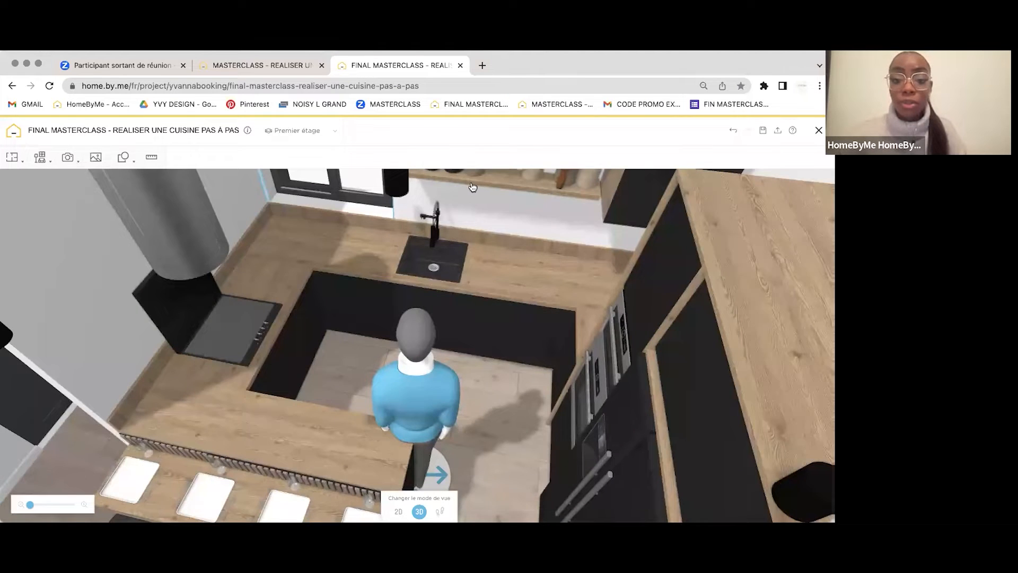
{"action": "left_click_drag", "start_coordinate": [472, 188], "coordinate": [312, 276]}
{"action": "left_click_drag", "start_coordinate": [223, 311], "coordinate": [153, 319]}
{"action": "left_click_drag", "start_coordinate": [488, 288], "coordinate": [218, 345]}
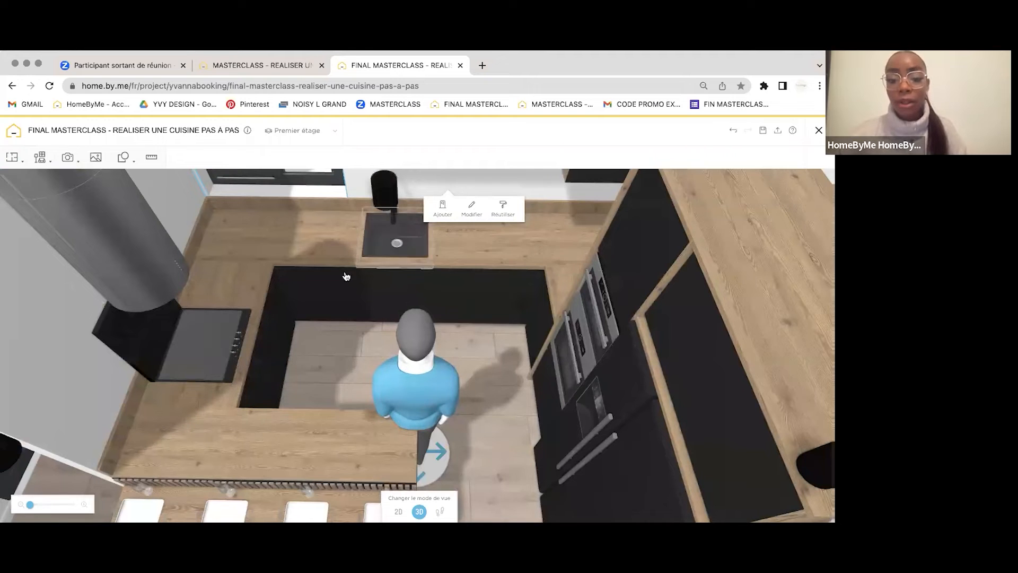
{"action": "left_click", "coordinate": [297, 67]}
{"action": "left_click", "coordinate": [395, 67]}
{"action": "left_click_drag", "start_coordinate": [293, 366], "coordinate": [324, 338]}
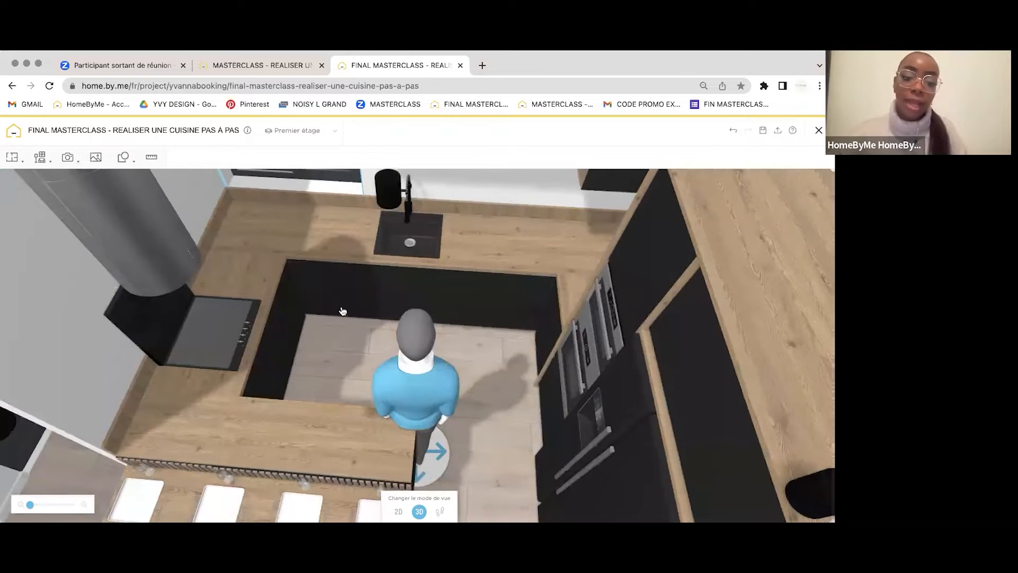
{"action": "left_click_drag", "start_coordinate": [344, 300], "coordinate": [343, 300]}
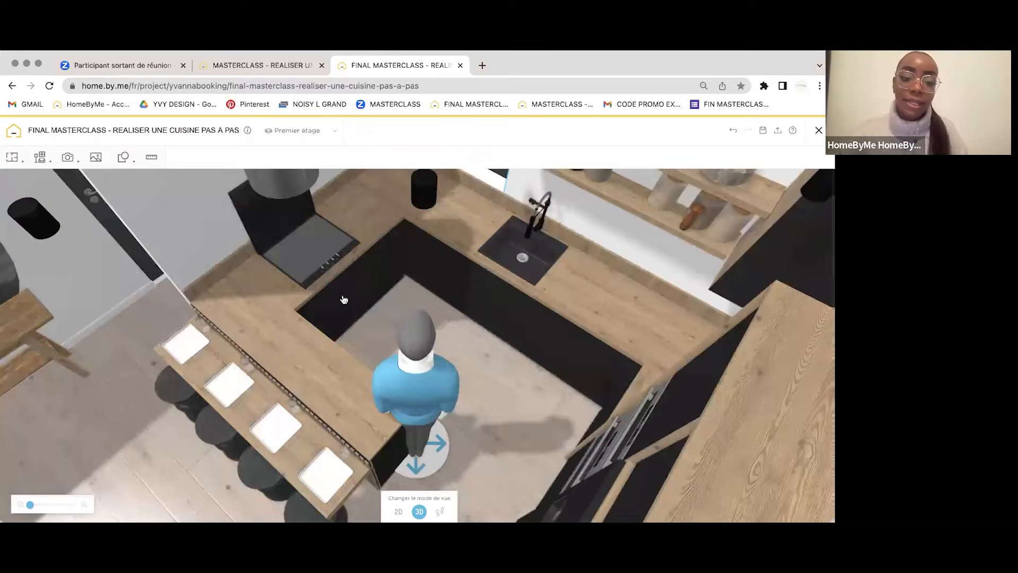
Step: Inspect the type, dimensions and options of the base cabinet under the hob in the finished kitchen
{"action": "left_click", "coordinate": [372, 307]}
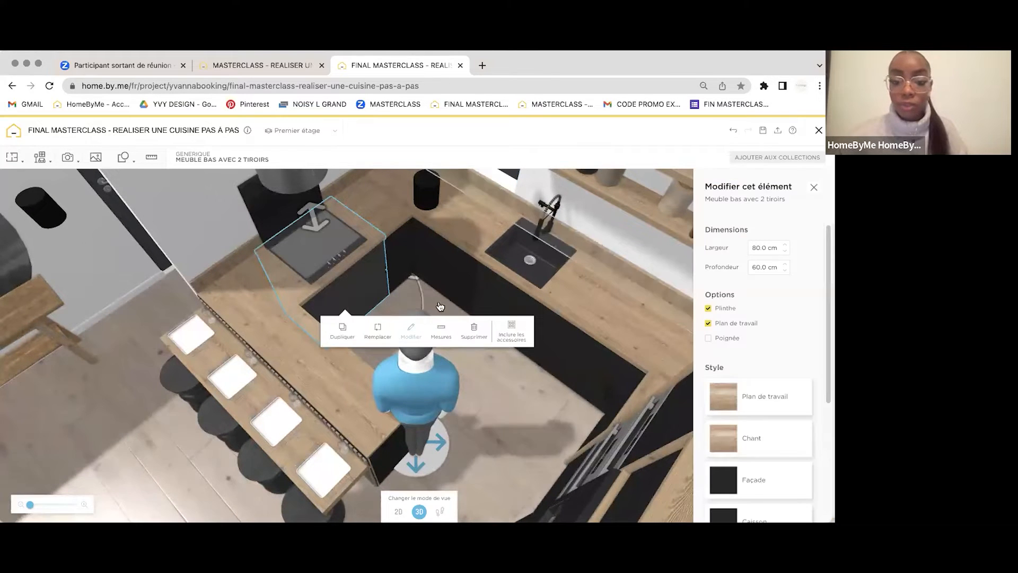
{"action": "left_click", "coordinate": [492, 301]}
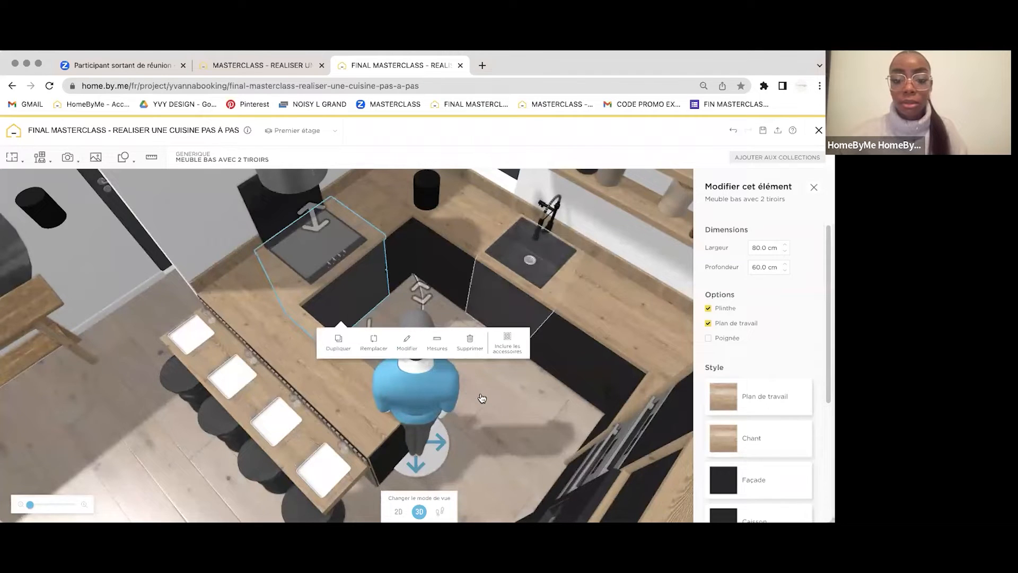
{"action": "left_click", "coordinate": [548, 380]}
Step: Return to the MASTERCLASS project and add a Meuble bas avec 2 tiroirs from Meubles bas along the wall adjoining the sink wall
{"action": "left_click_drag", "start_coordinate": [531, 297], "coordinate": [585, 313]}
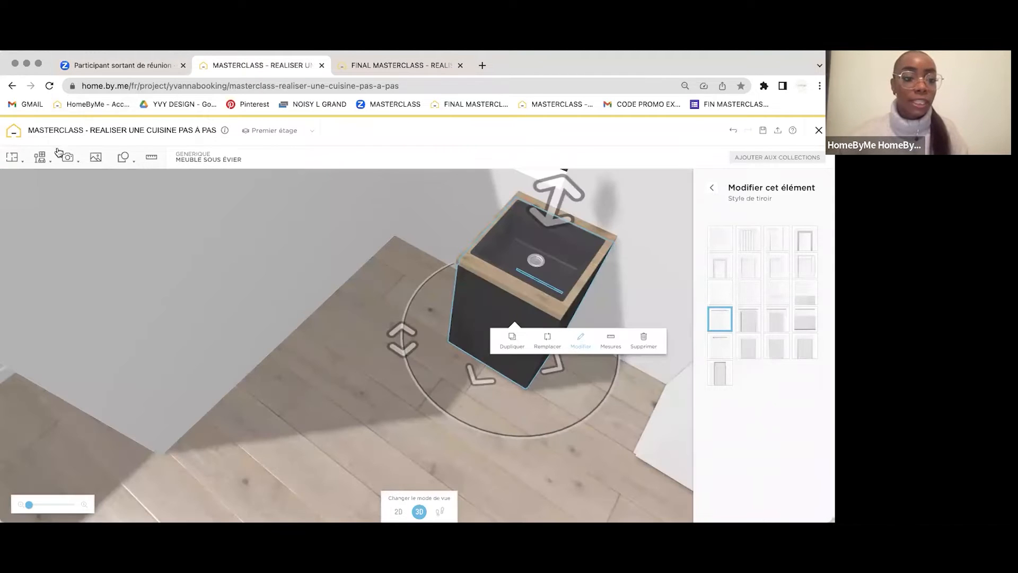
{"action": "left_click", "coordinate": [40, 157]}
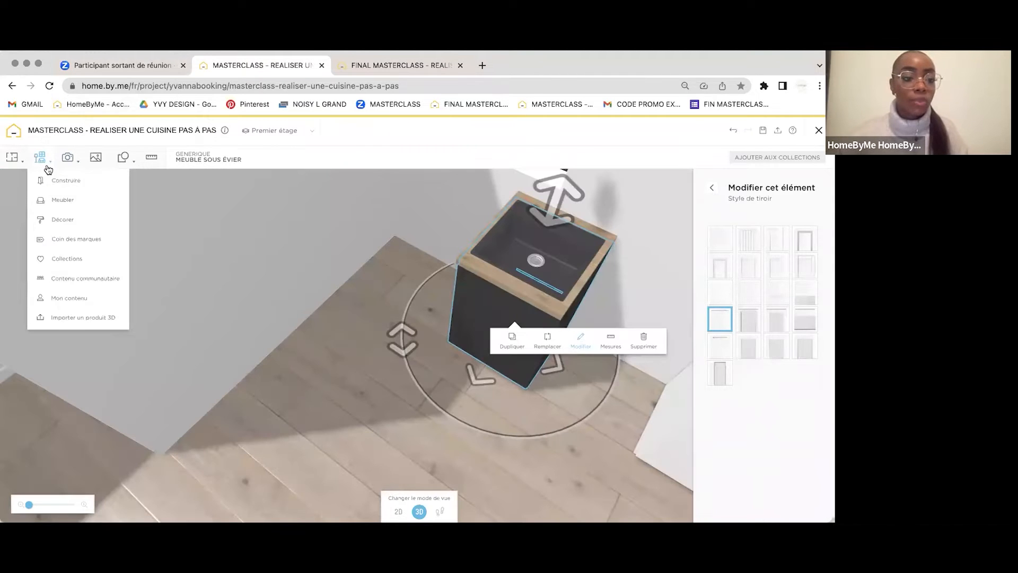
{"action": "left_click", "coordinate": [60, 199]}
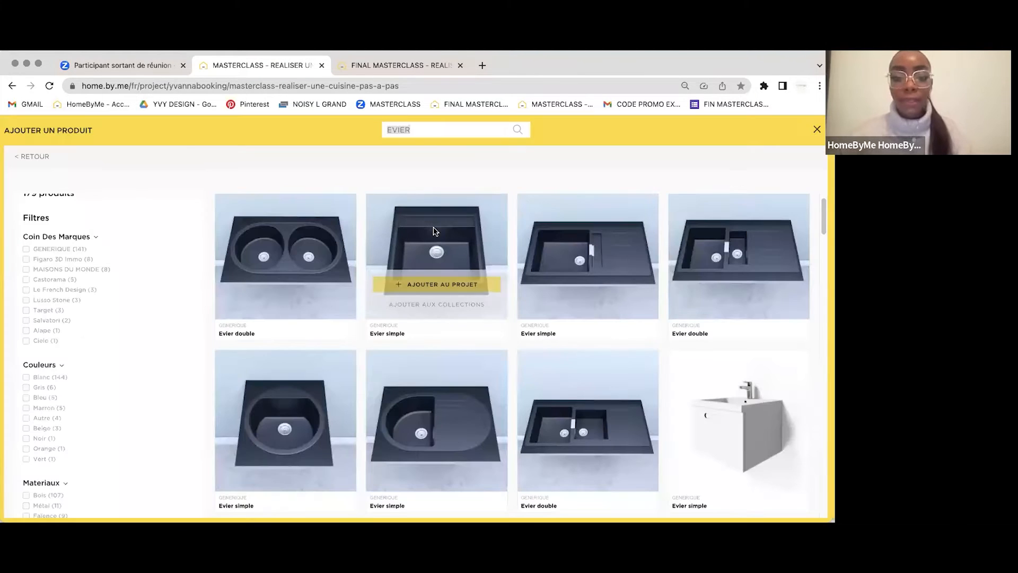
{"action": "left_click", "coordinate": [32, 154]}
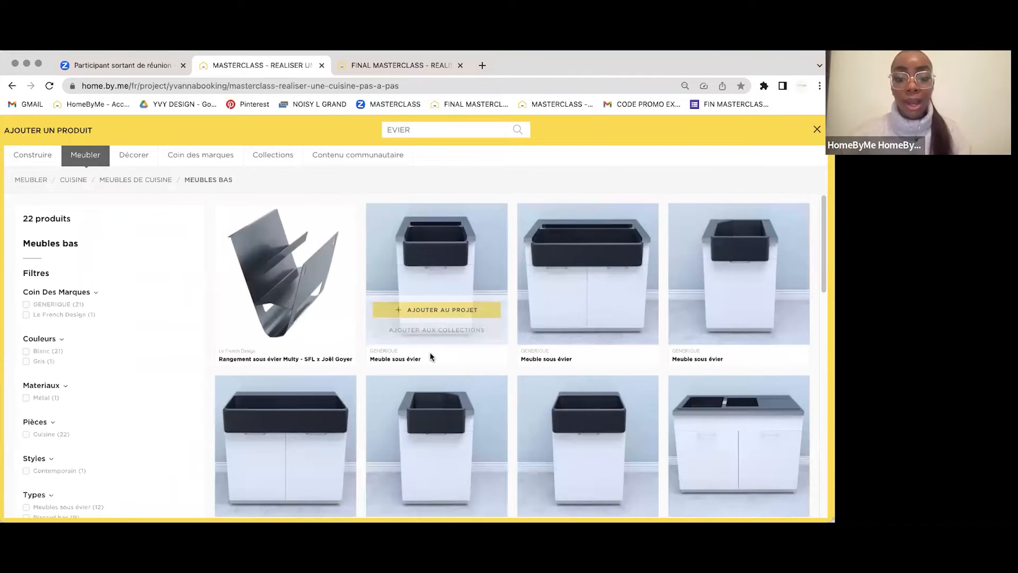
{"action": "scroll", "coordinate": [429, 352], "scroll_direction": "down", "scroll_amount": 10}
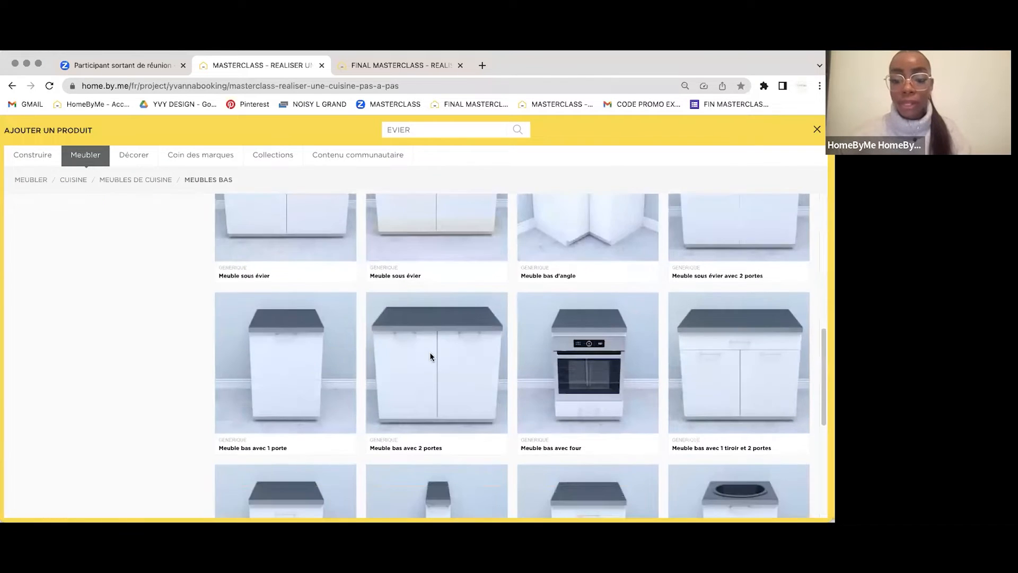
{"action": "scroll", "coordinate": [430, 354], "scroll_direction": "down", "scroll_amount": 5}
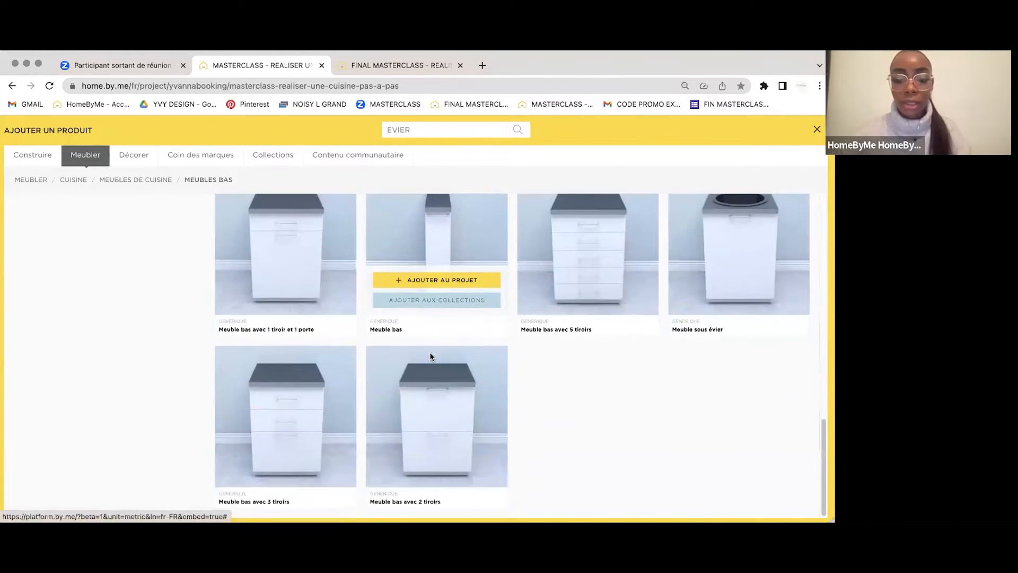
{"action": "left_click", "coordinate": [383, 379]}
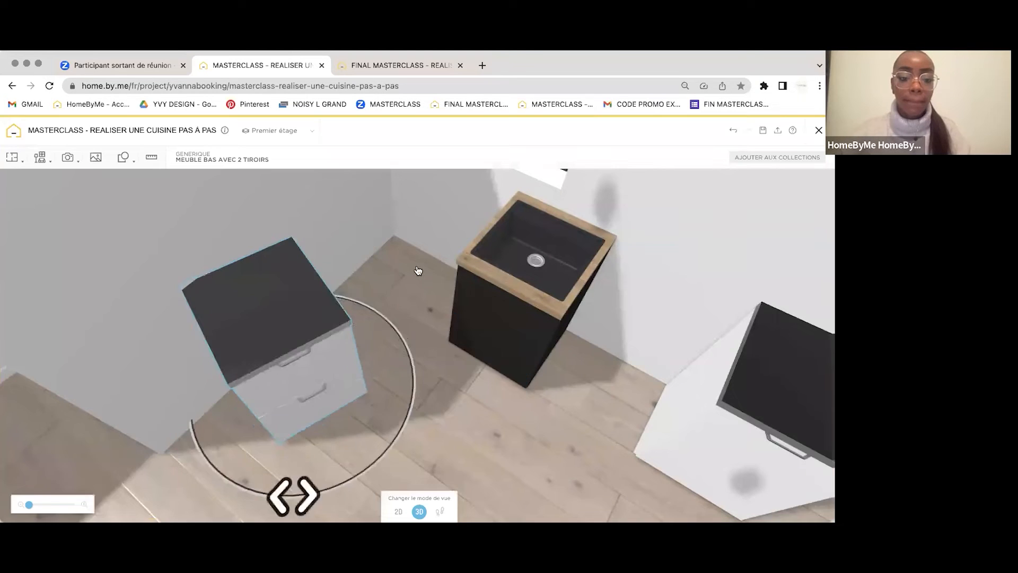
Step: Set the two-drawer cabinet's width (Largeur) to 80 cm and remove its handle (Poignée) option
{"action": "left_click_drag", "start_coordinate": [418, 271], "coordinate": [461, 374]}
{"action": "left_click", "coordinate": [452, 393]}
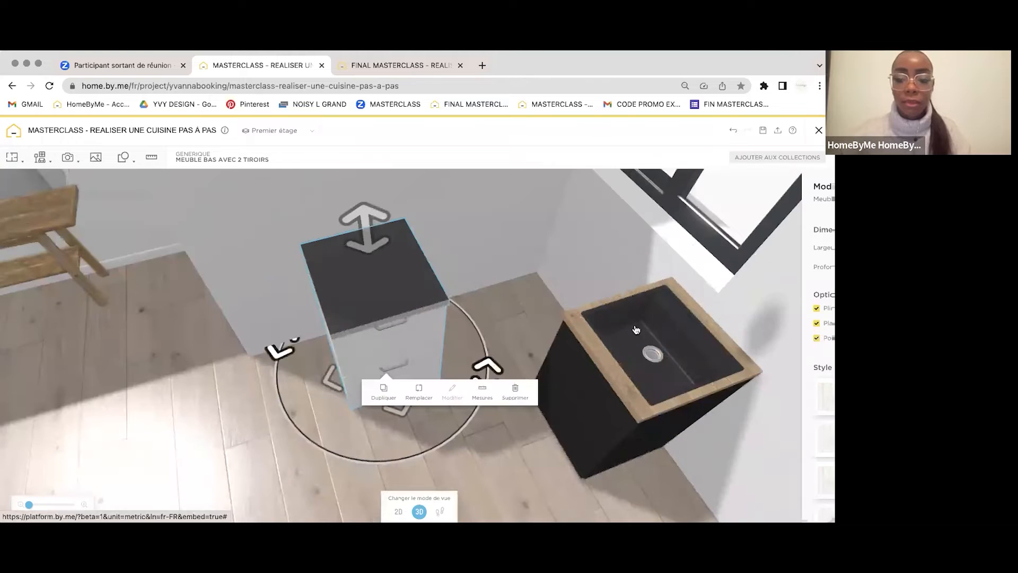
{"action": "left_click", "coordinate": [757, 248]}
{"action": "type", "text": "80"}
{"action": "key", "text": "Return"}
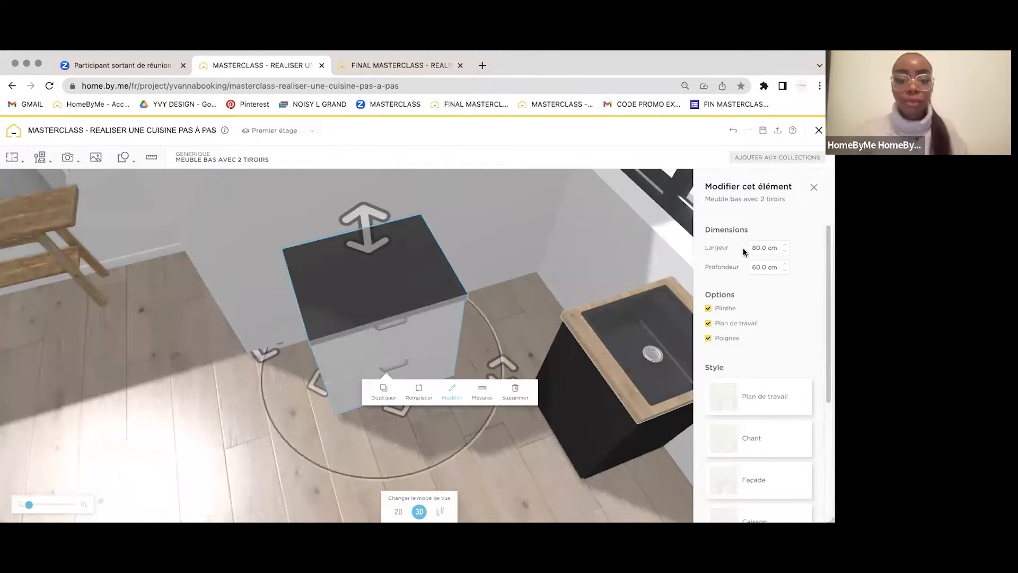
{"action": "left_click", "coordinate": [709, 339]}
Step: Apply the warm brown wood finish from Bois to the two-drawer cabinet's worktop (Plan de travail)
{"action": "left_click", "coordinate": [730, 393]}
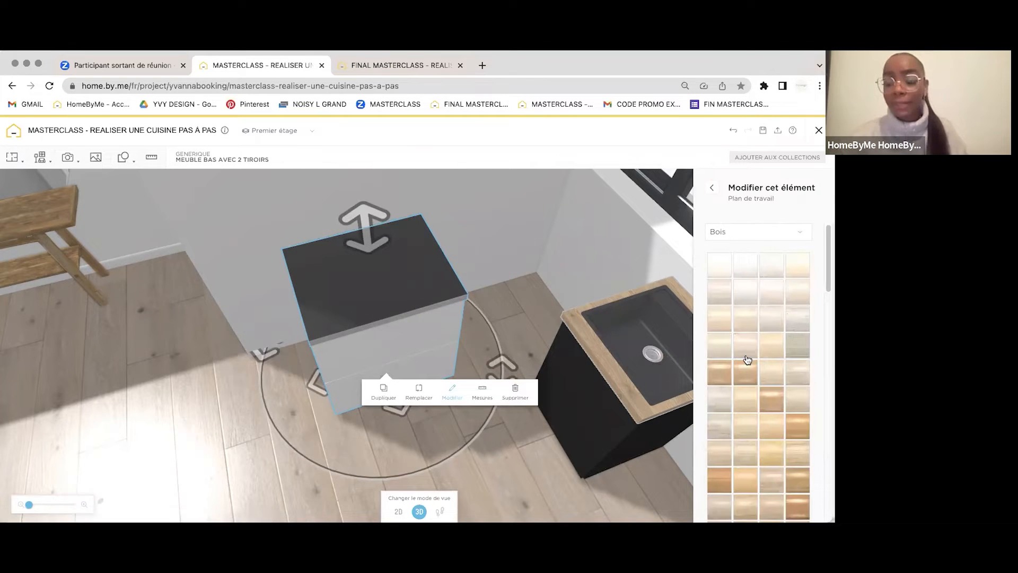
{"action": "scroll", "coordinate": [747, 359], "scroll_direction": "down", "scroll_amount": 7}
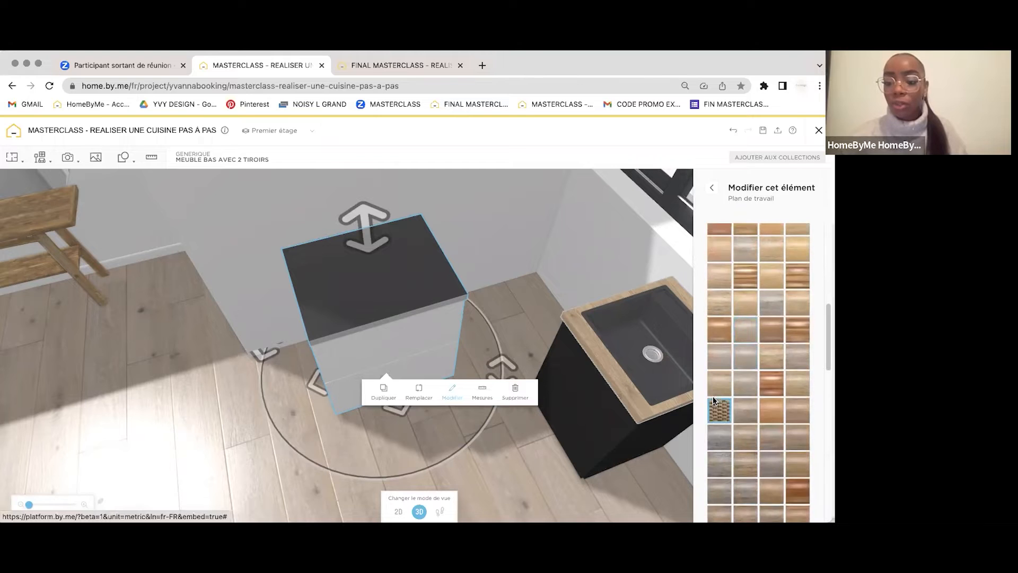
{"action": "left_click", "coordinate": [714, 348]}
{"action": "left_click", "coordinate": [712, 188]}
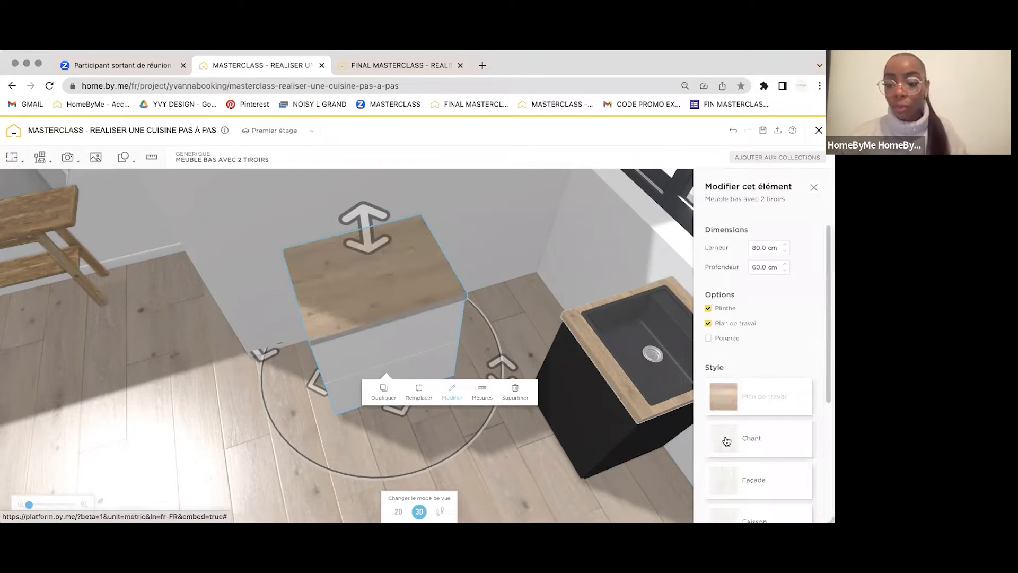
Step: Apply the matching warm brown wood finish to the two-drawer cabinet's worktop edge (Chant)
{"action": "left_click", "coordinate": [727, 441]}
{"action": "scroll", "coordinate": [732, 345], "scroll_direction": "down", "scroll_amount": 5}
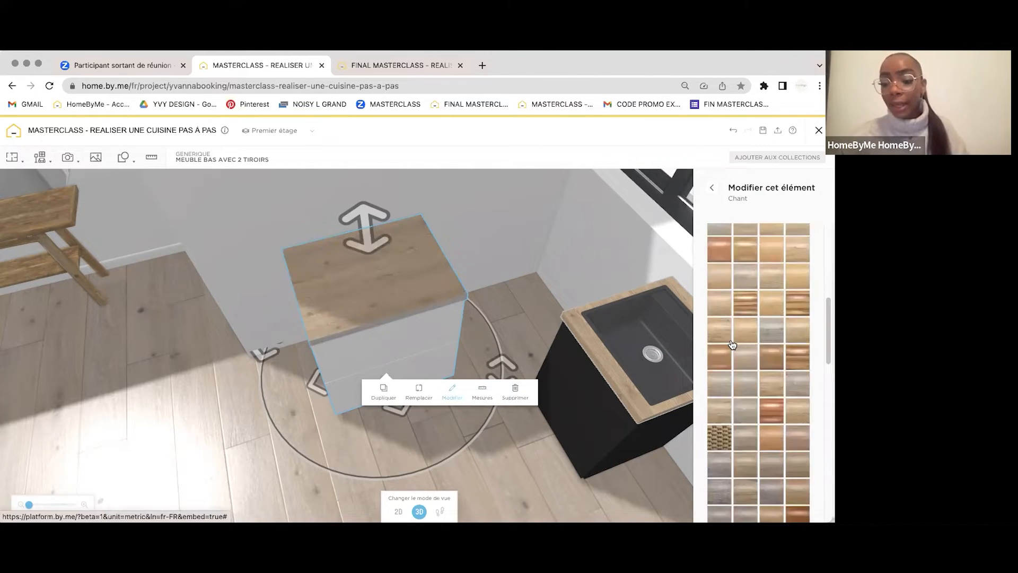
{"action": "left_click", "coordinate": [712, 189]}
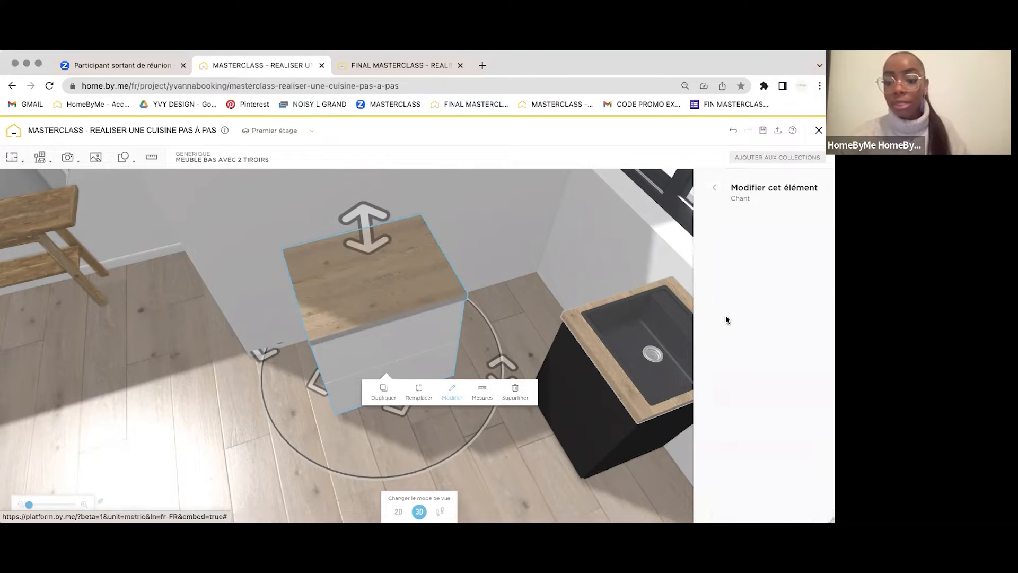
Step: Apply the first black shade of Peinture mat to the two-drawer cabinet's front (Façade)
{"action": "scroll", "coordinate": [743, 326], "scroll_direction": "down", "scroll_amount": 3}
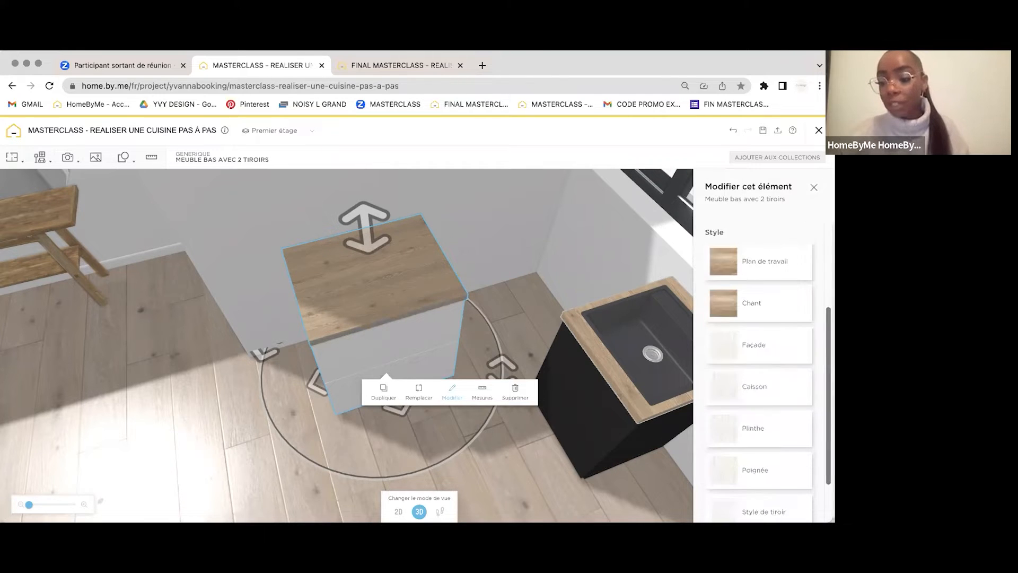
{"action": "left_click", "coordinate": [732, 342]}
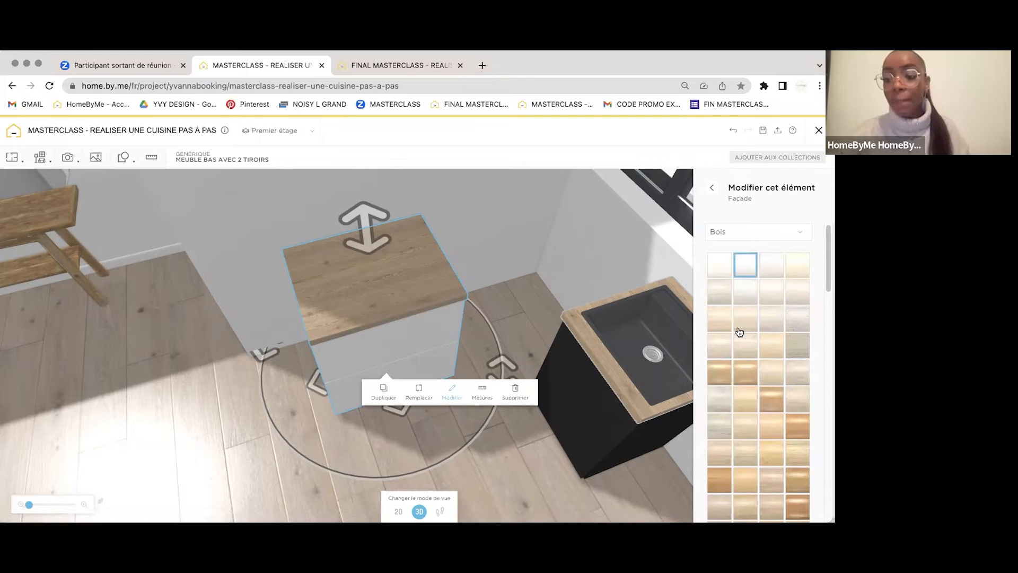
{"action": "left_click", "coordinate": [743, 233]}
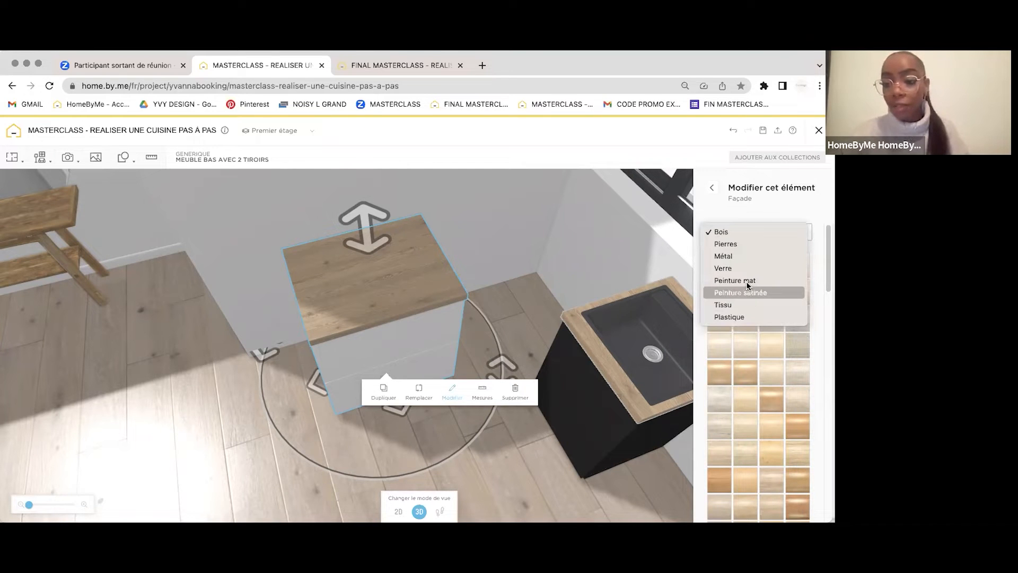
{"action": "left_click", "coordinate": [735, 280]}
{"action": "left_click", "coordinate": [816, 258]}
{"action": "left_click", "coordinate": [719, 289]}
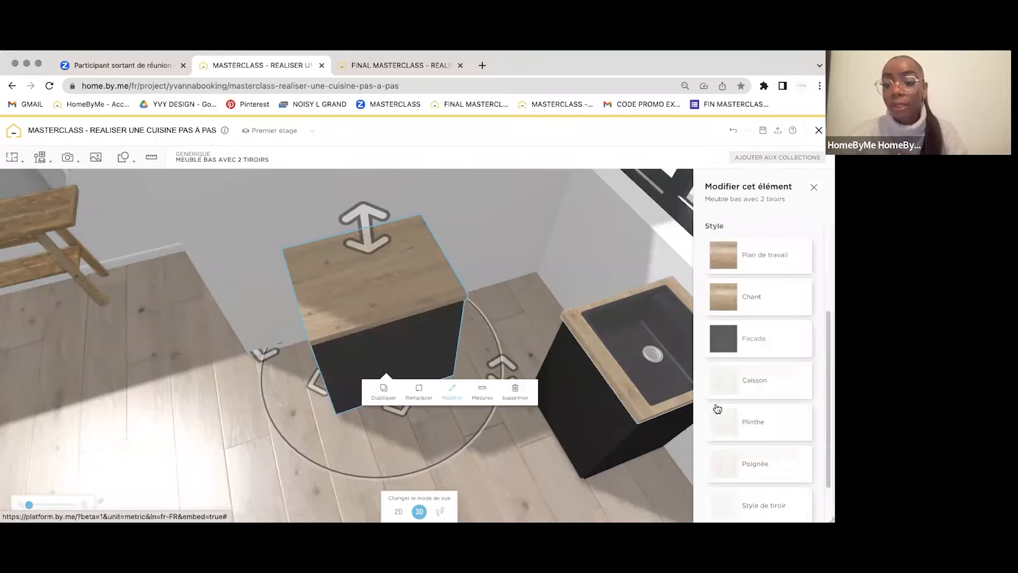
Step: Apply the same black Peinture mat shade to the two-drawer cabinet's carcass (Caisson)
{"action": "left_click", "coordinate": [754, 381]}
{"action": "left_click", "coordinate": [755, 232]}
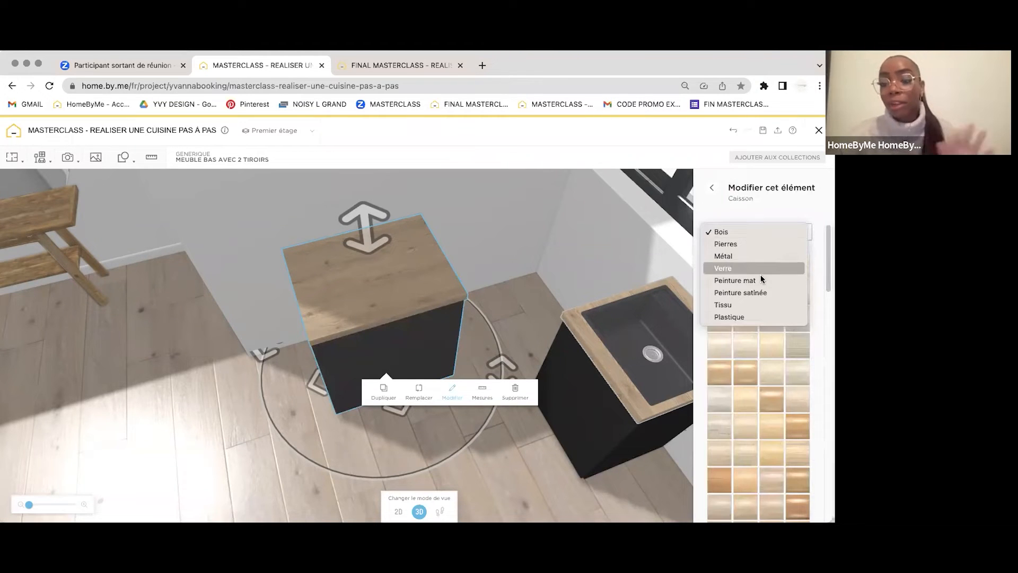
{"action": "left_click", "coordinate": [763, 280]}
{"action": "left_click", "coordinate": [815, 258]}
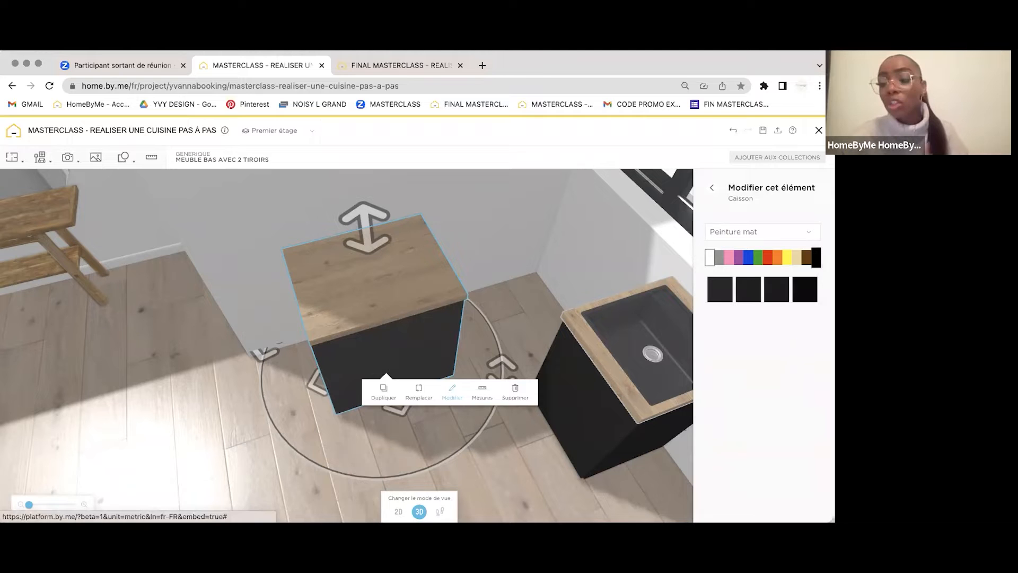
{"action": "left_click", "coordinate": [720, 289]}
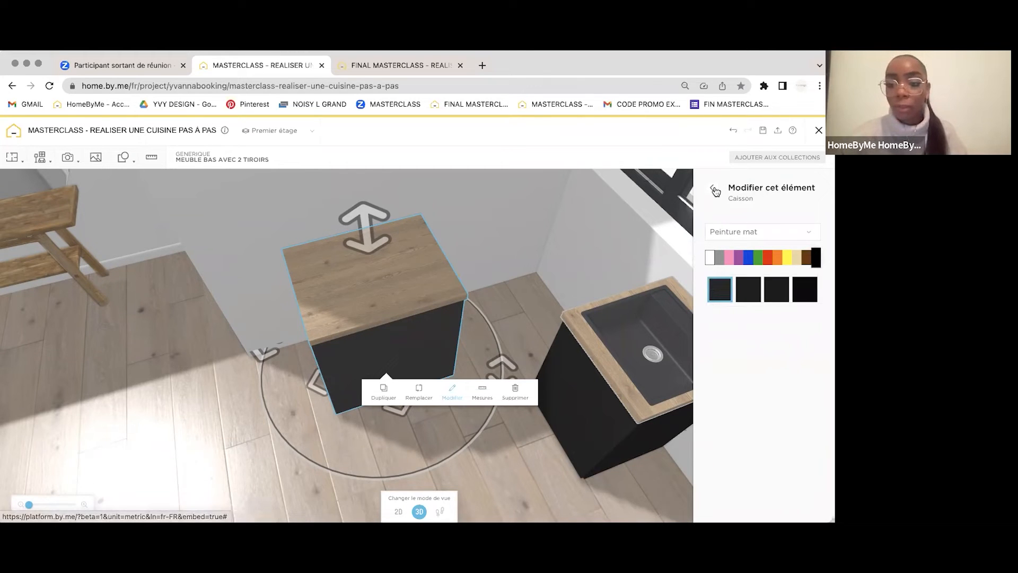
{"action": "left_click", "coordinate": [714, 191]}
Step: Apply the same black Peinture mat shade to the two-drawer cabinet's plinth (Plinthe)
{"action": "left_click", "coordinate": [723, 428]}
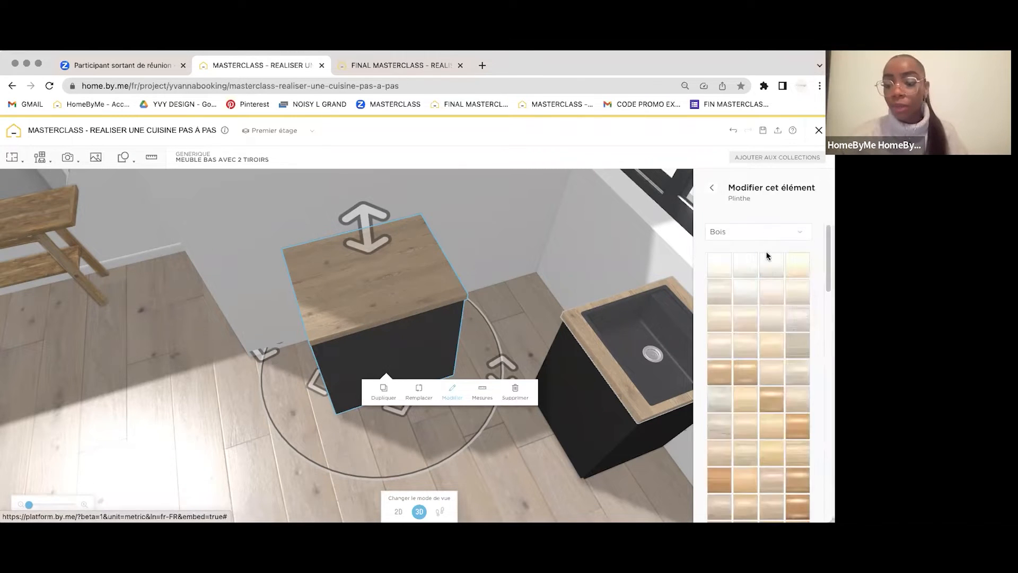
{"action": "left_click", "coordinate": [785, 232]}
{"action": "left_click", "coordinate": [799, 283]}
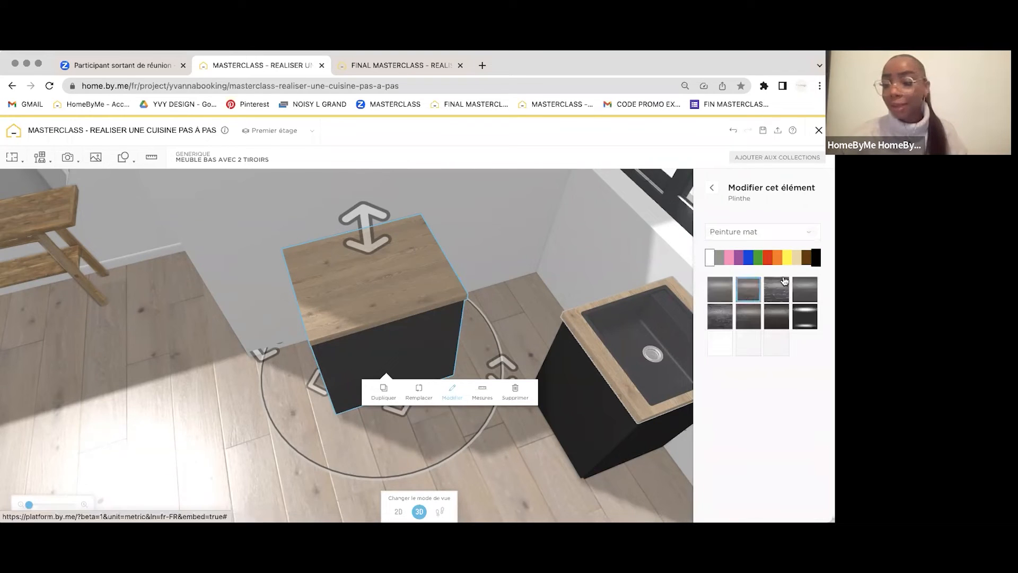
{"action": "left_click", "coordinate": [816, 257]}
{"action": "left_click", "coordinate": [720, 290]}
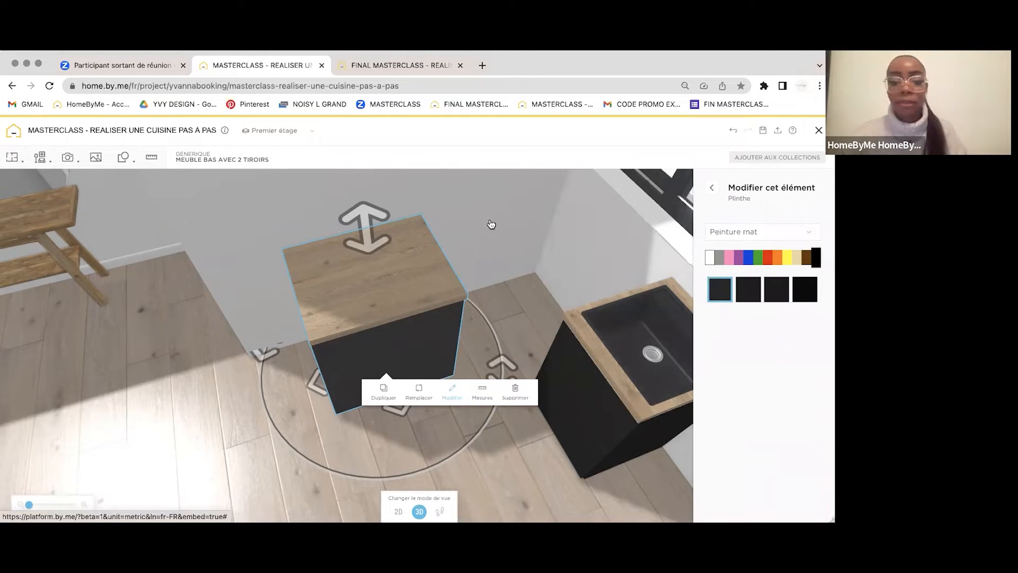
{"action": "left_click", "coordinate": [712, 187]}
Step: Look at the drawer style (Style de tiroir) choices for the two-drawer cabinet and deselect it
{"action": "scroll", "coordinate": [727, 407], "scroll_direction": "down", "scroll_amount": 2}
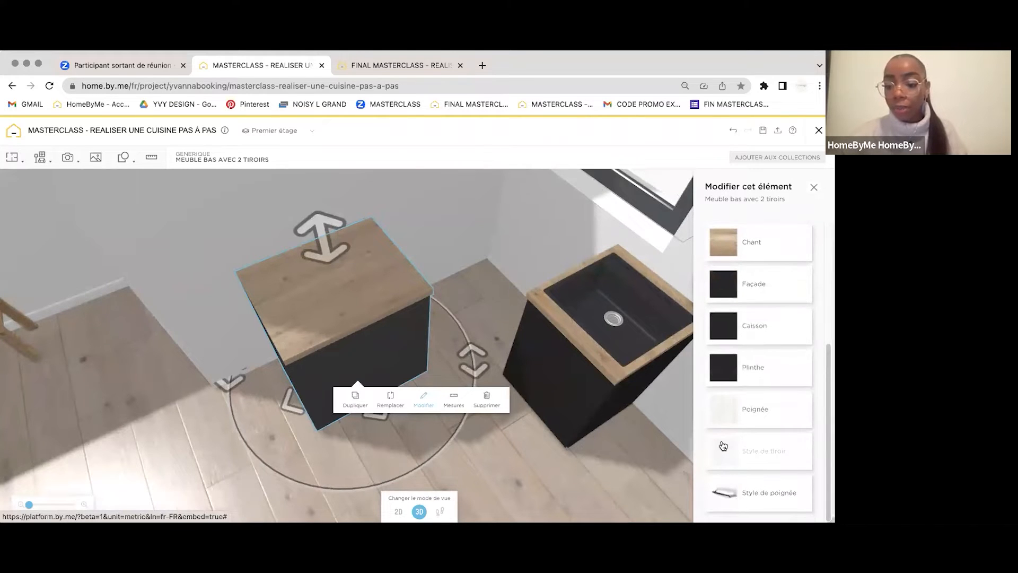
{"action": "left_click", "coordinate": [731, 296]}
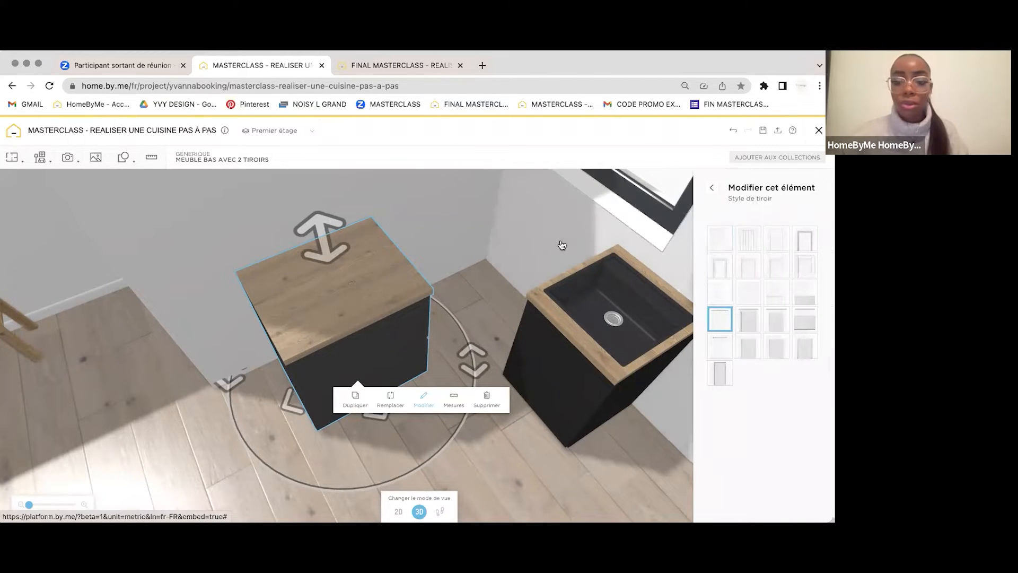
{"action": "left_click", "coordinate": [515, 225]}
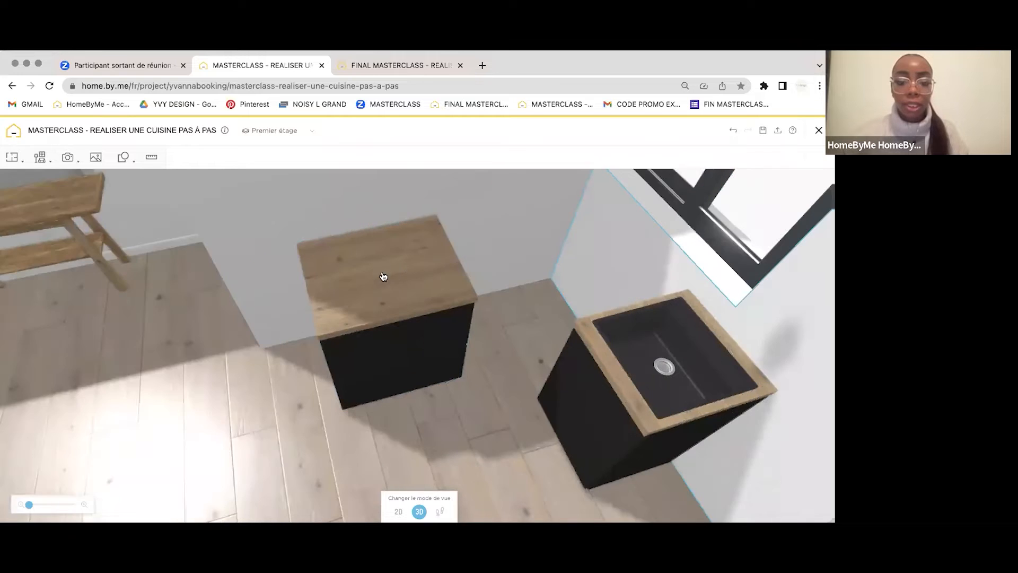
Step: Switch to the FINAL MASTERCLASS project and examine the hob area beside the sink worktop
{"action": "key", "text": "ctrl+Tab"}
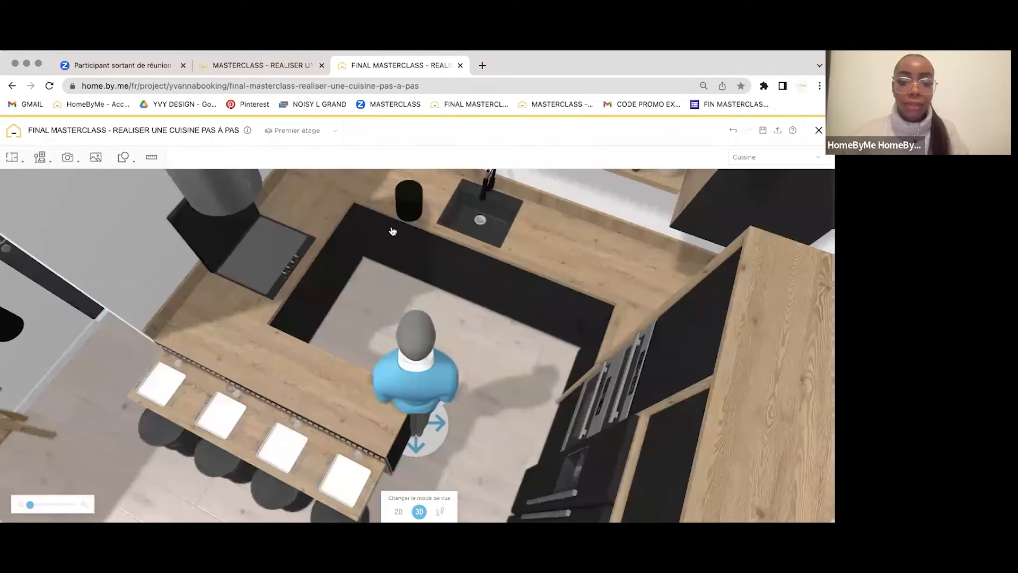
{"action": "left_click_drag", "start_coordinate": [393, 231], "coordinate": [318, 184]}
{"action": "left_click_drag", "start_coordinate": [355, 273], "coordinate": [372, 160]}
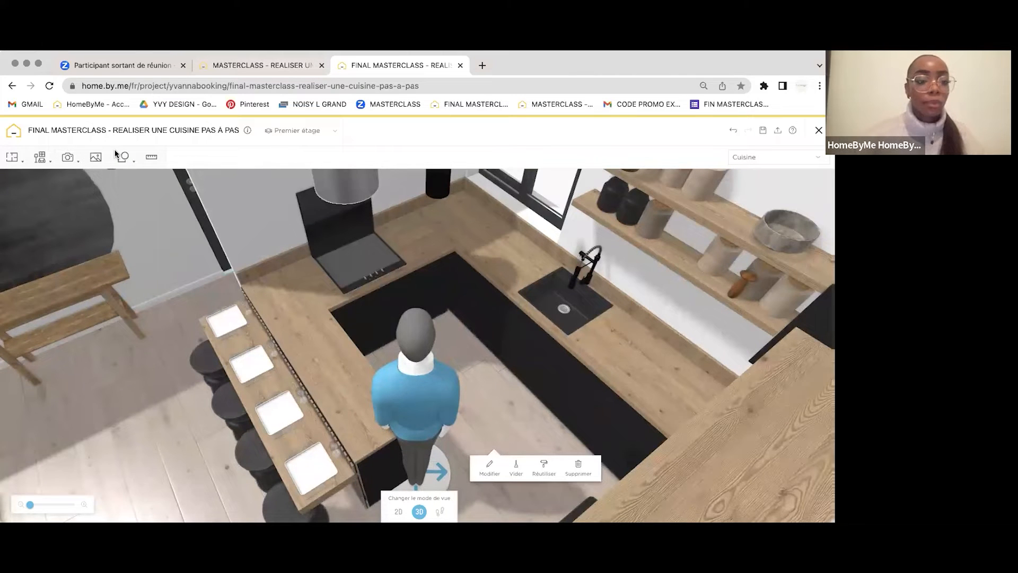
Step: Return to the MASTERCLASS project and search the furnishing catalogue (Meubler) for CUISSON
{"action": "left_click", "coordinate": [262, 65]}
{"action": "left_click", "coordinate": [40, 158]}
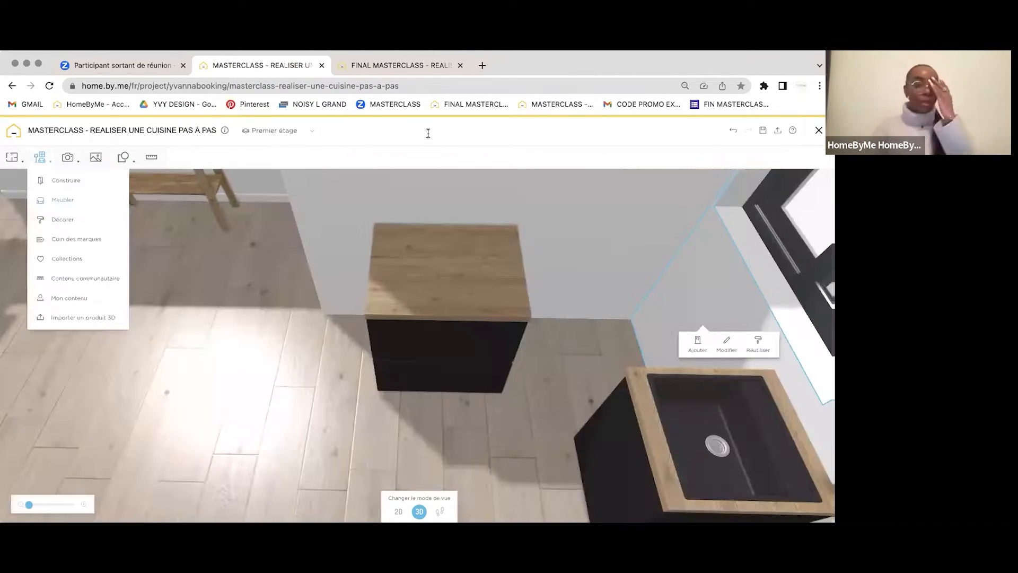
{"action": "double_click", "coordinate": [427, 132]}
{"action": "type", "text": "CUISSON"}
{"action": "key", "text": "Return"}
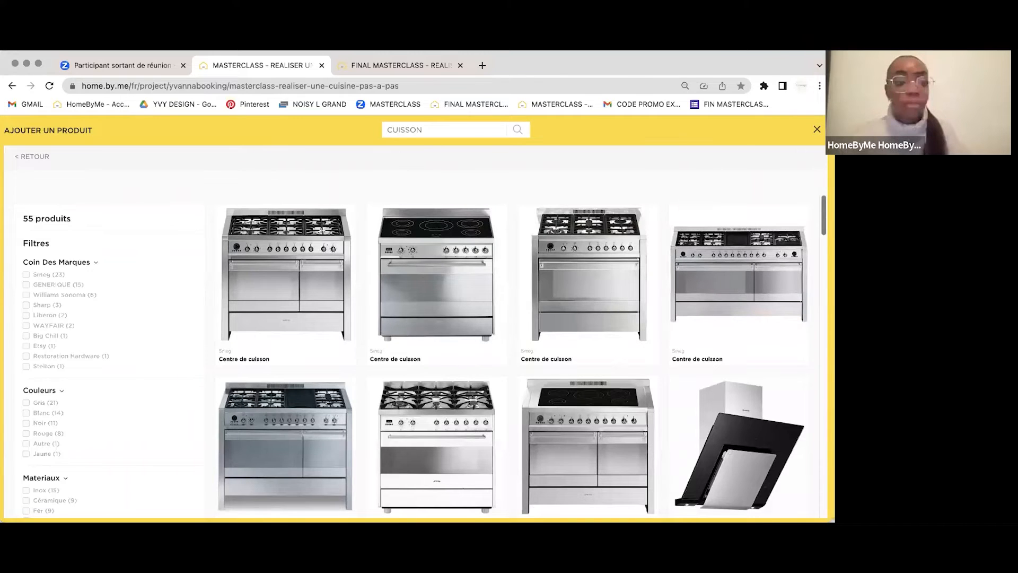
Step: Add the black Smeg Table de cuisson vitrocéramique from the results, placing it at the front of the two-drawer cabinet
{"action": "scroll", "coordinate": [222, 249], "scroll_direction": "down", "scroll_amount": 2}
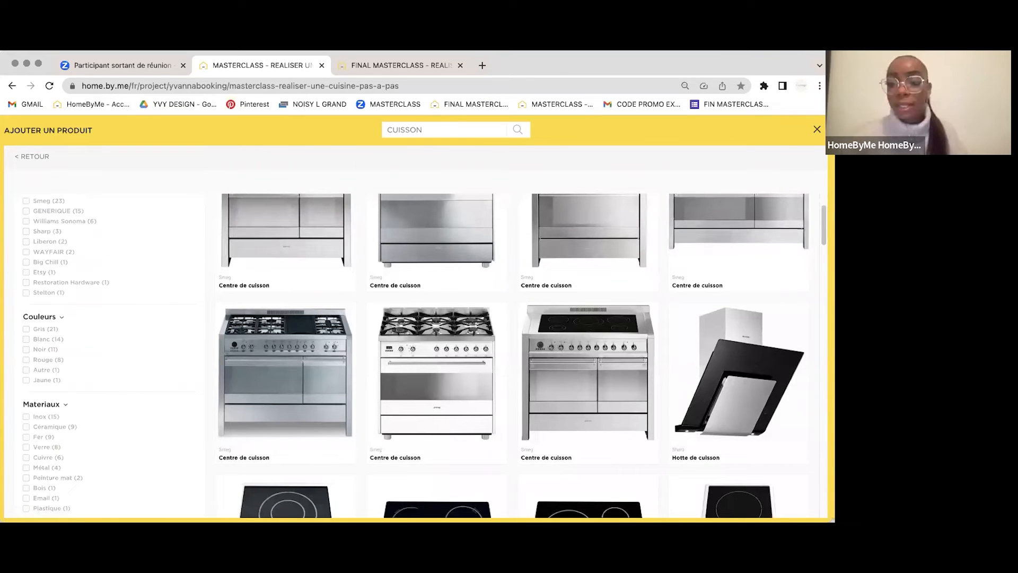
{"action": "scroll", "coordinate": [414, 350], "scroll_direction": "down", "scroll_amount": 4}
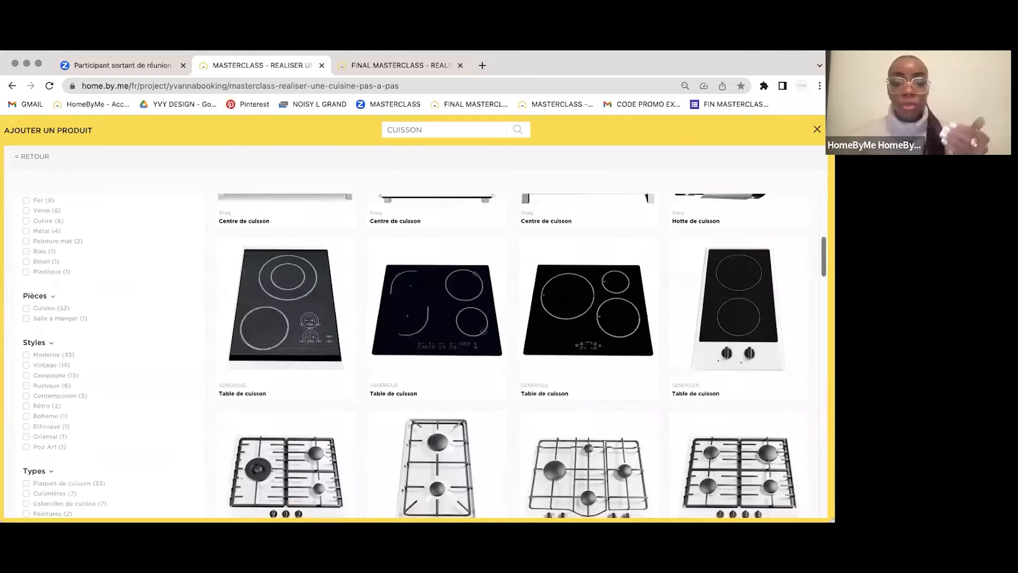
{"action": "scroll", "coordinate": [816, 262], "scroll_direction": "up", "scroll_amount": 6}
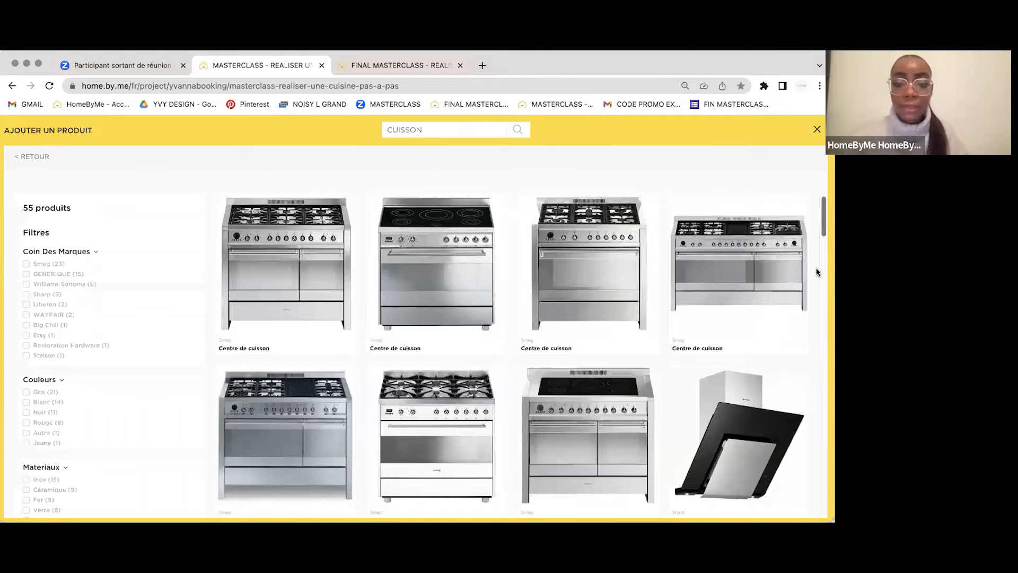
{"action": "scroll", "coordinate": [627, 313], "scroll_direction": "down", "scroll_amount": 10}
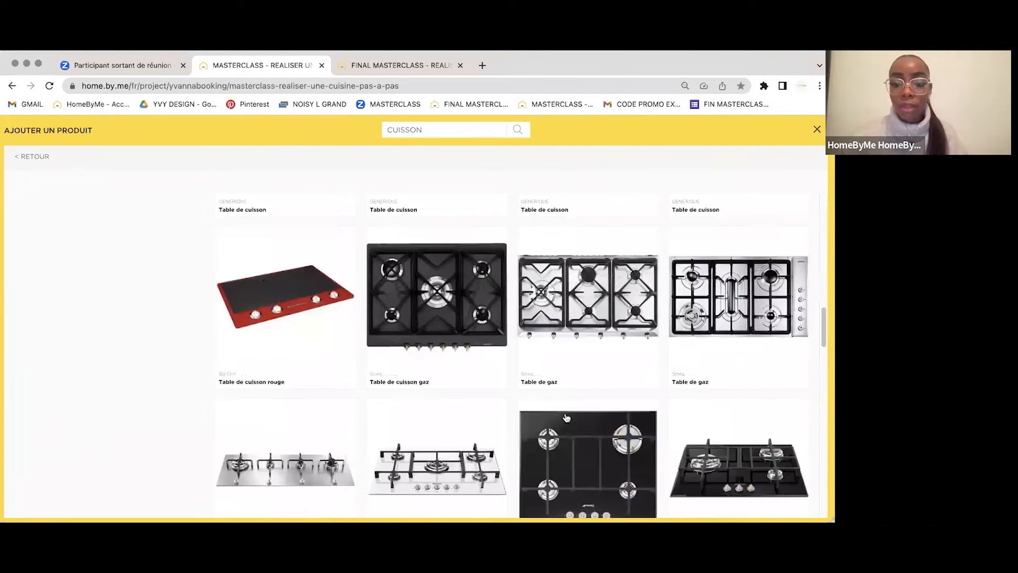
{"action": "scroll", "coordinate": [565, 417], "scroll_direction": "down", "scroll_amount": 5}
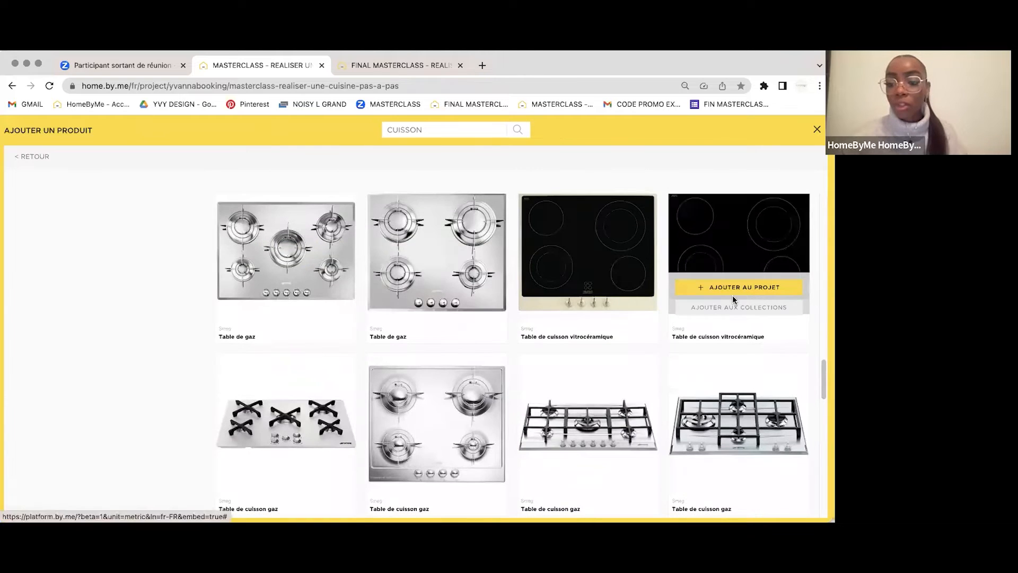
{"action": "left_click", "coordinate": [732, 292]}
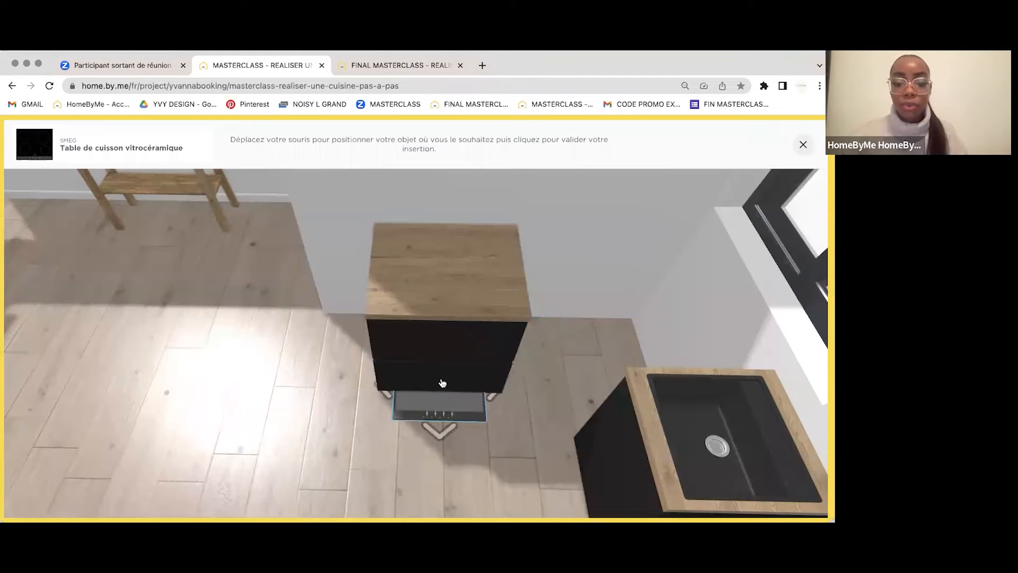
{"action": "left_click", "coordinate": [443, 373]}
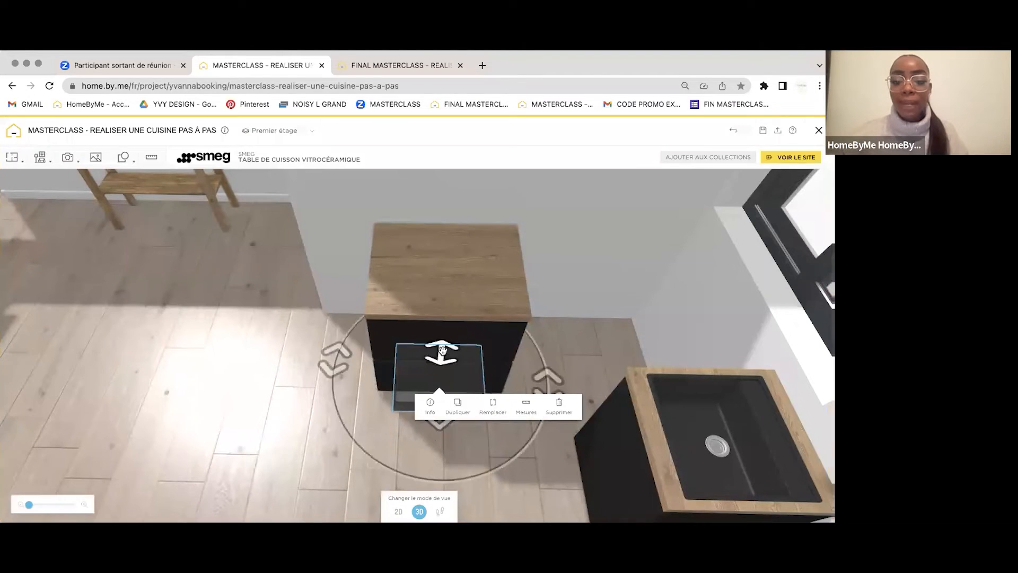
Step: Raise the hob to worktop height and position it over the two-drawer cabinet's worktop
{"action": "left_click", "coordinate": [436, 345]}
{"action": "left_click_drag", "start_coordinate": [439, 315], "coordinate": [445, 239]}
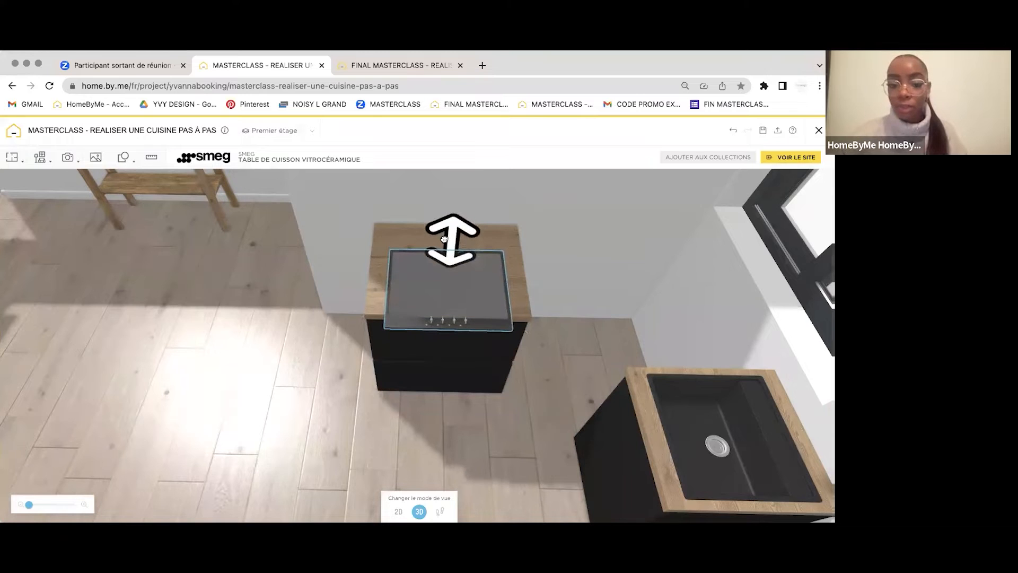
{"action": "left_click", "coordinate": [451, 267]}
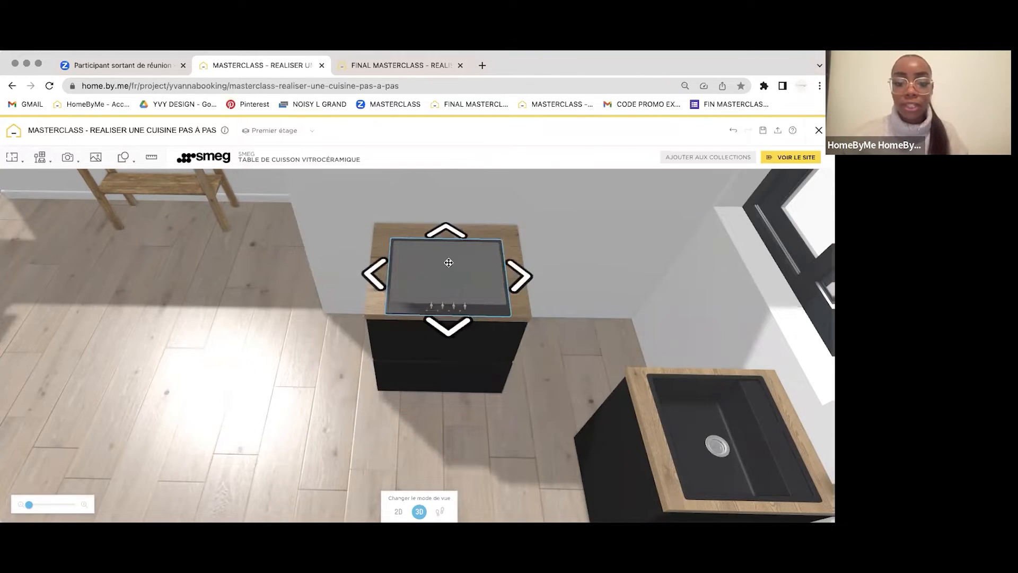
{"action": "left_click", "coordinate": [273, 321]}
{"action": "left_click_drag", "start_coordinate": [288, 324], "coordinate": [293, 302]}
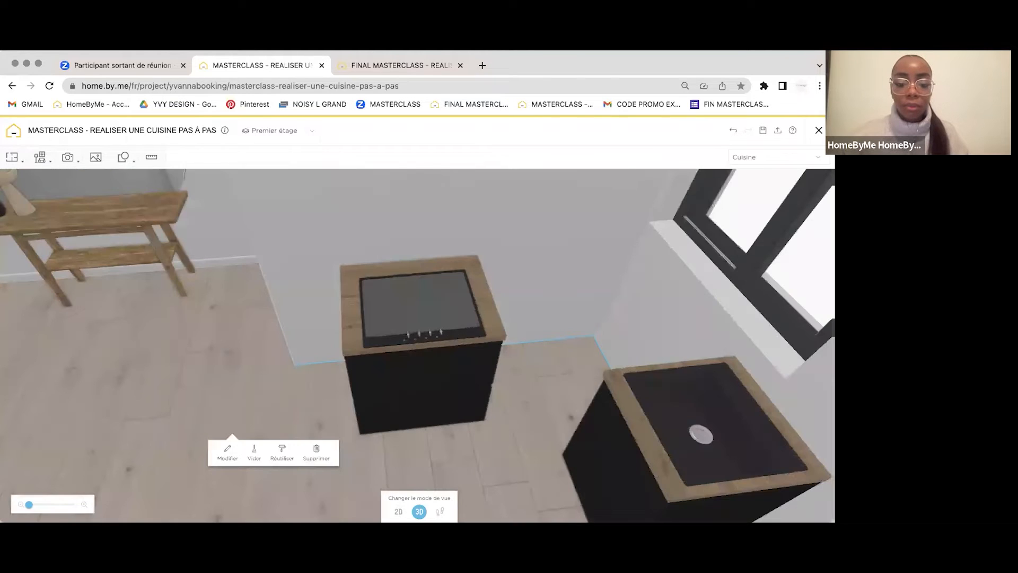
Step: In the 2D plan, move the two-drawer cabinet flush against the wall behind it
{"action": "left_click", "coordinate": [398, 511]}
{"action": "left_click_drag", "start_coordinate": [398, 348], "coordinate": [436, 349]}
{"action": "scroll", "coordinate": [433, 349], "scroll_direction": "up", "scroll_amount": 3}
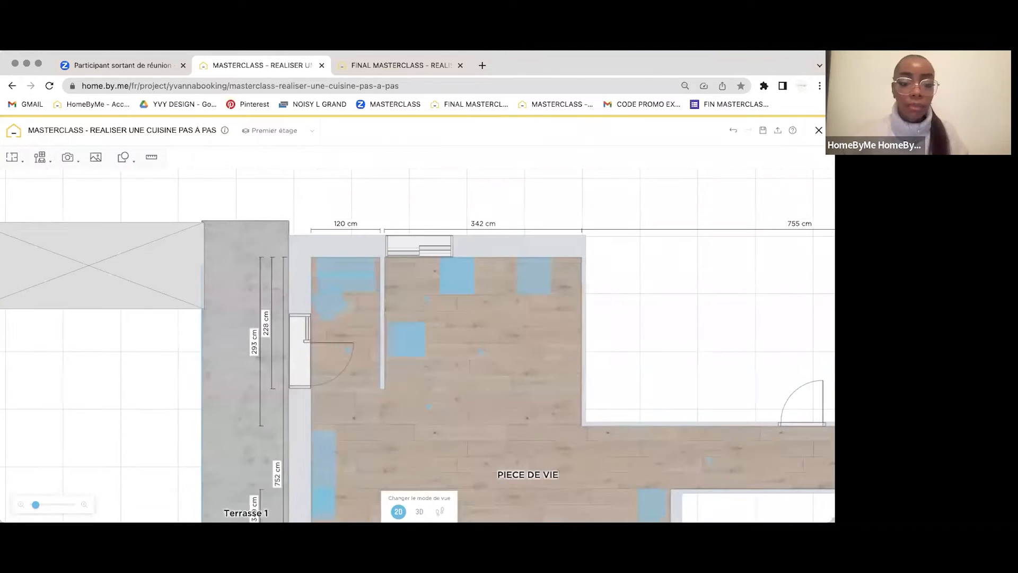
{"action": "scroll", "coordinate": [424, 347], "scroll_direction": "up", "scroll_amount": 6}
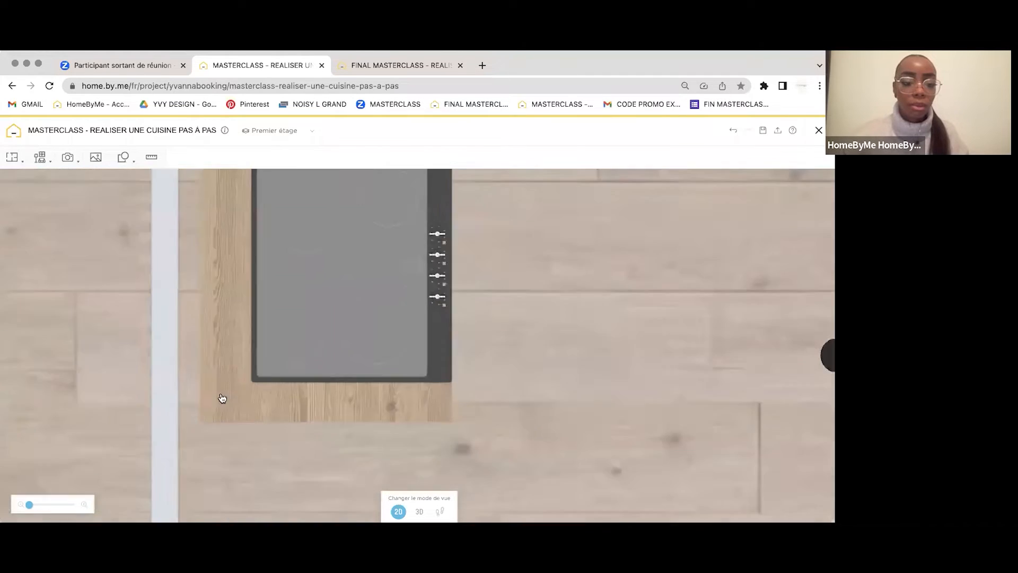
{"action": "left_click", "coordinate": [230, 377]}
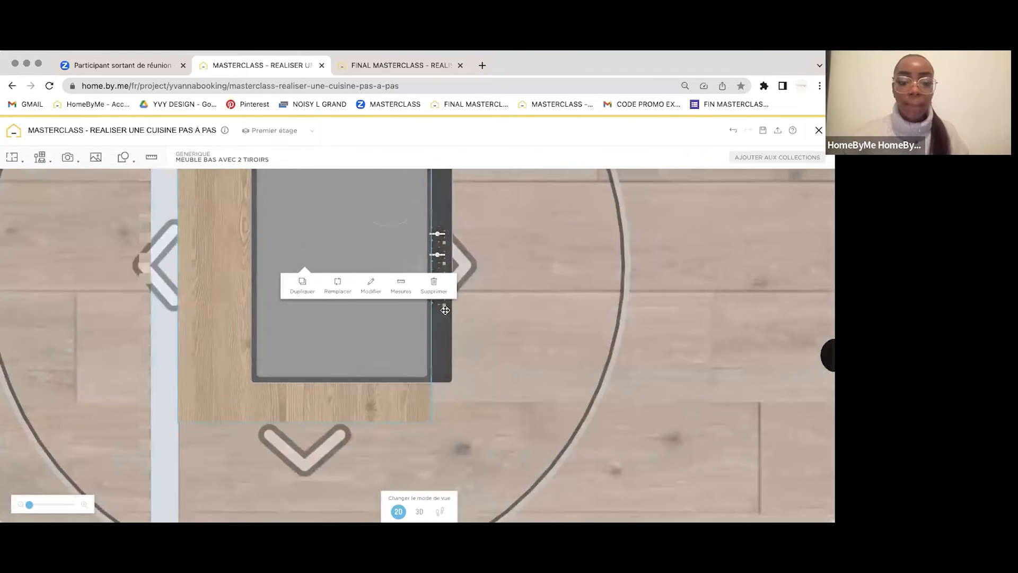
Step: Nudge the hob toward the wall so it sits within the cabinet's worktop, and return to the 3D view
{"action": "left_click", "coordinate": [445, 330]}
{"action": "key", "text": "Left"}
{"action": "key", "text": "Left"}
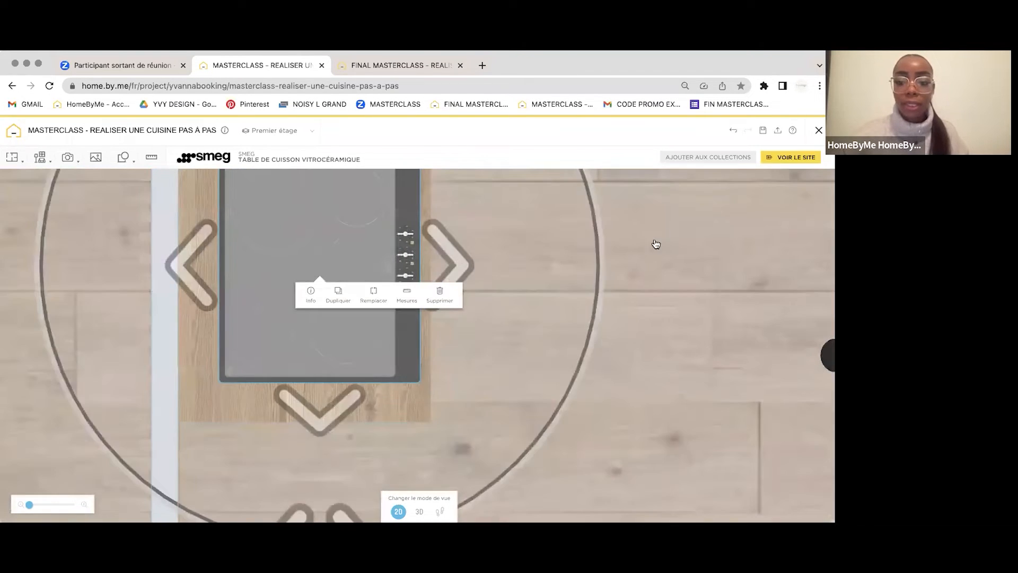
{"action": "scroll", "coordinate": [583, 345], "scroll_direction": "down", "scroll_amount": 3}
{"action": "left_click", "coordinate": [419, 511]}
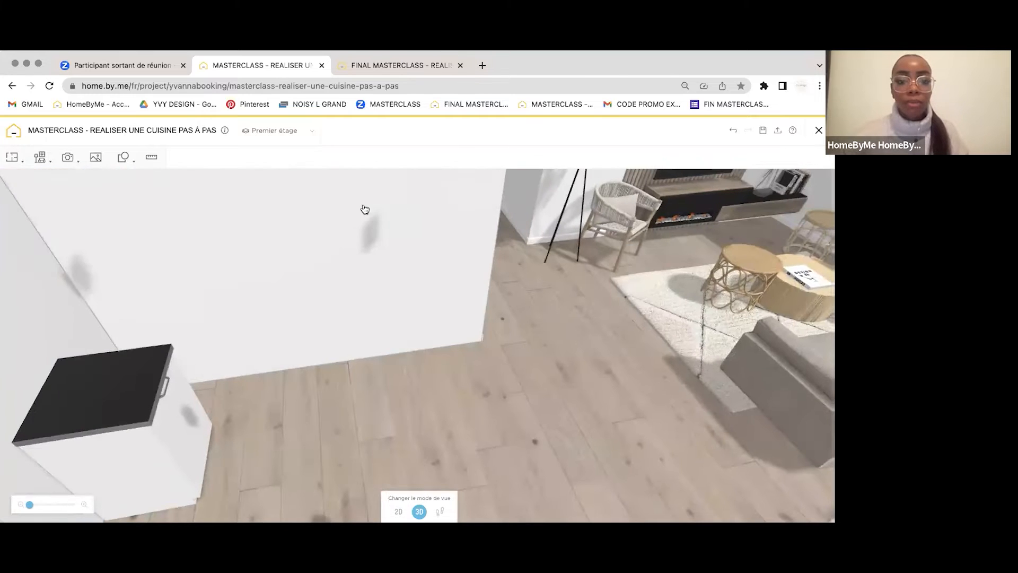
Step: Examine the Réfrigérateur américain's dimensions and styles in the FINAL MASTERCLASS project and switch back to the MASTERCLASS project
{"action": "left_click_drag", "start_coordinate": [365, 209], "coordinate": [351, 215]}
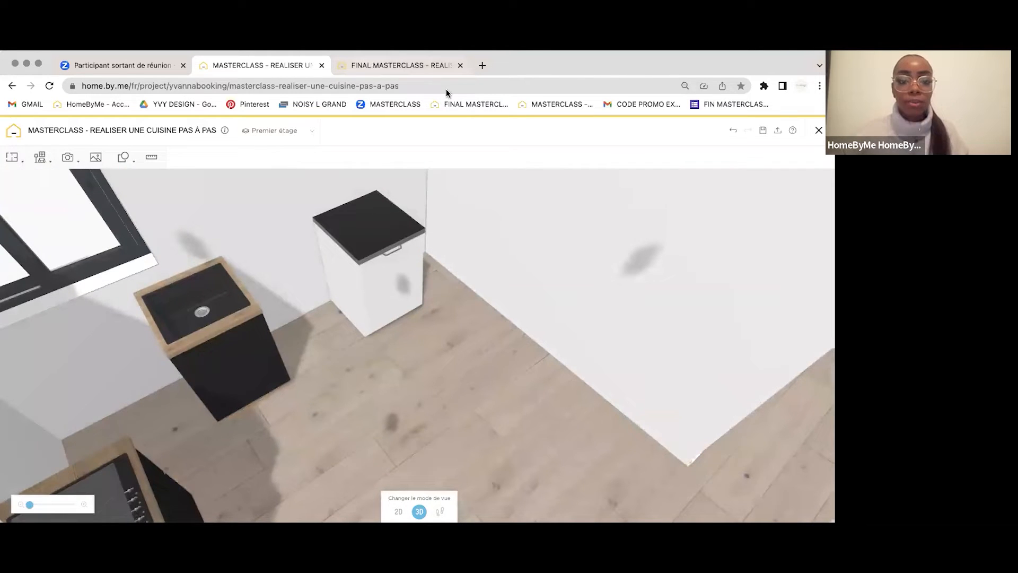
{"action": "left_click", "coordinate": [403, 66]}
{"action": "left_click", "coordinate": [602, 307]}
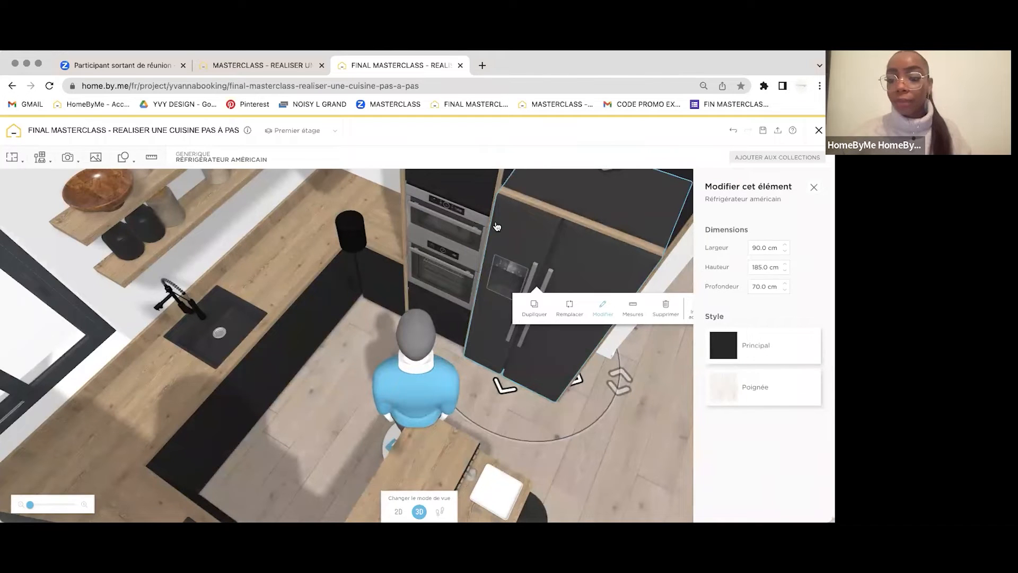
{"action": "left_click", "coordinate": [236, 66]}
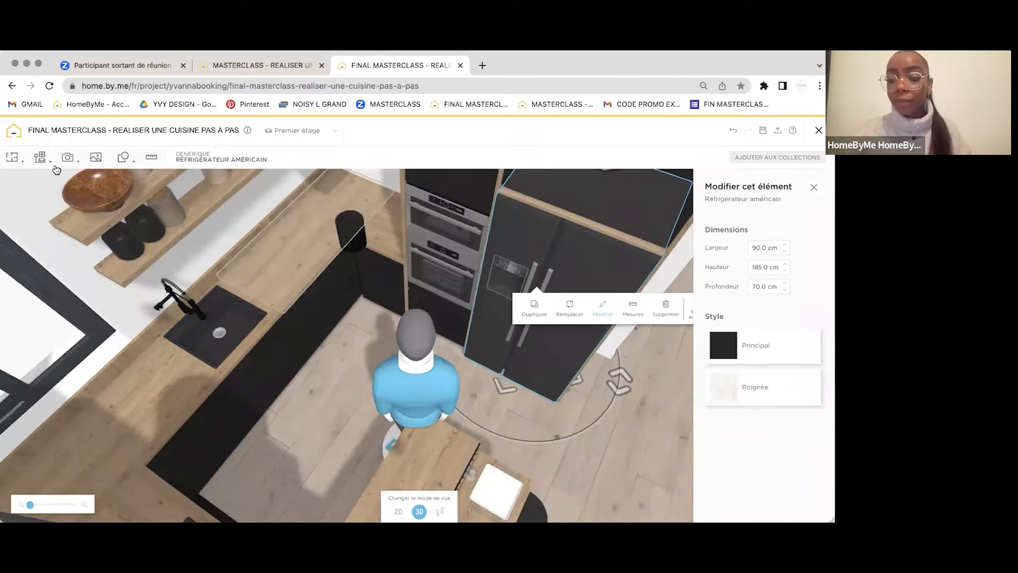
Step: In the kitchen appliance catalogue, list the Réfrigérateurs & Congélateurs and filter them to the GENERIQUE brand
{"action": "mouse_move", "coordinate": [49, 160]}
{"action": "left_click", "coordinate": [90, 201]}
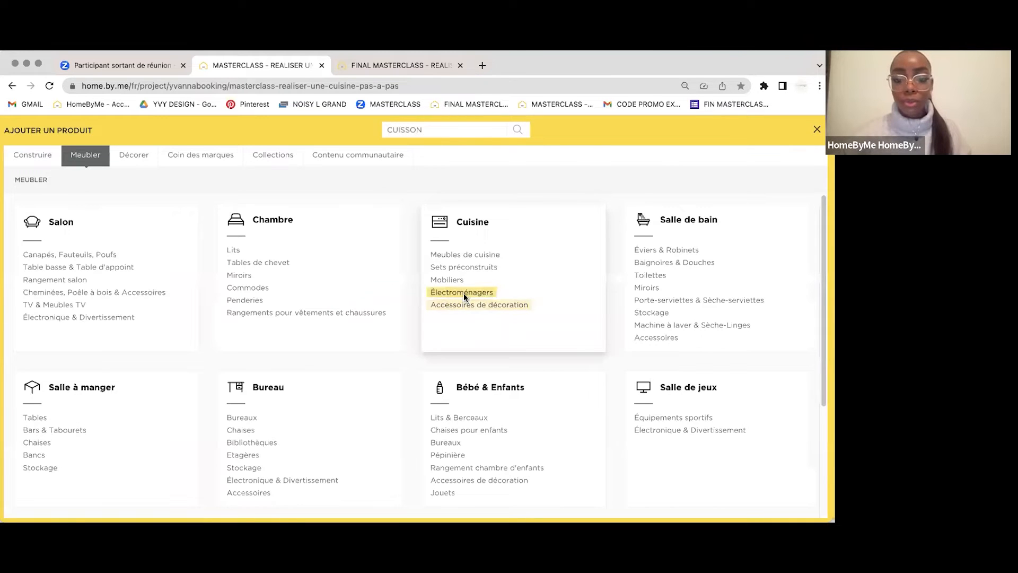
{"action": "left_click", "coordinate": [464, 293]}
{"action": "left_click", "coordinate": [262, 285]}
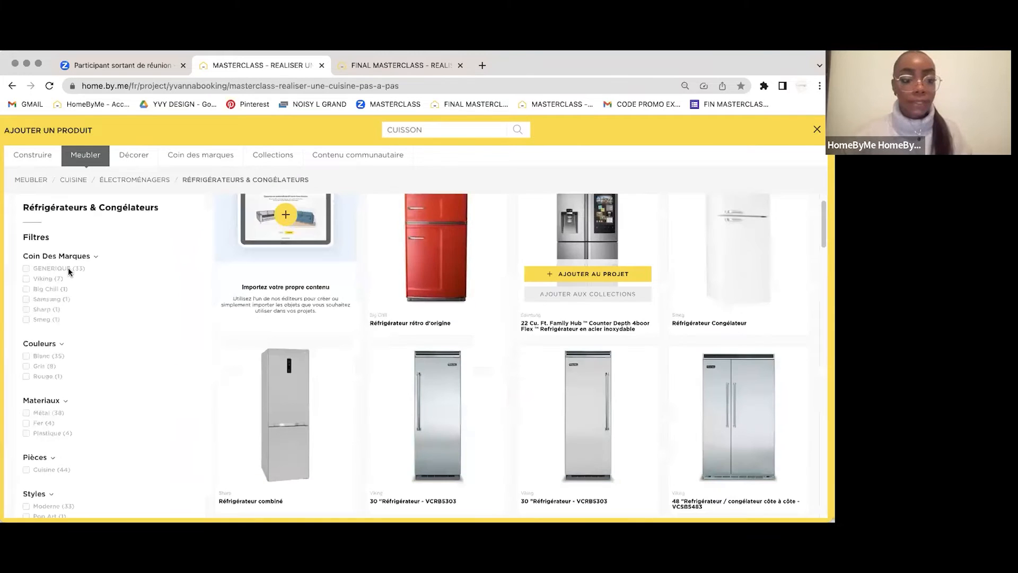
{"action": "left_click", "coordinate": [47, 263]}
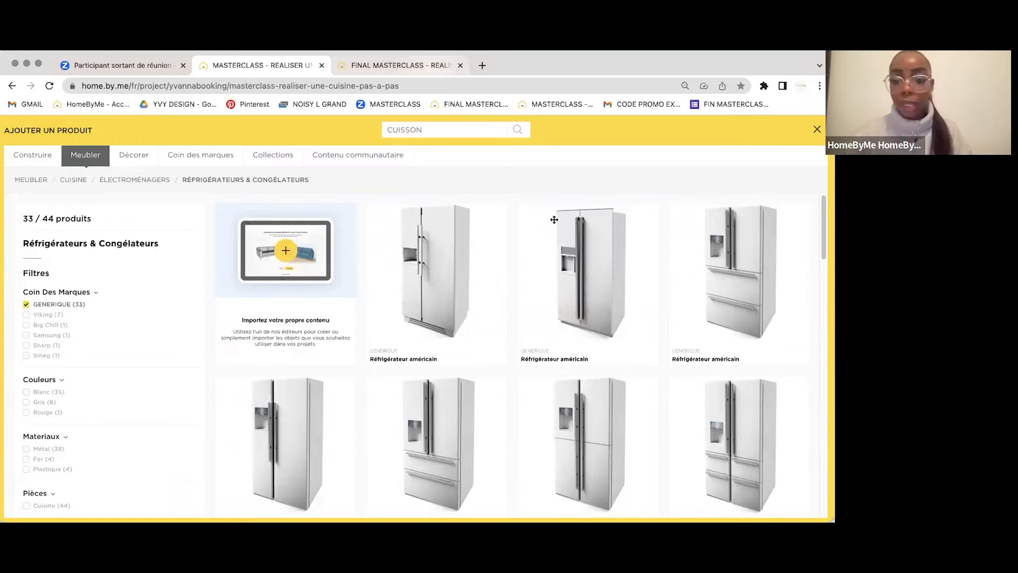
Step: Compare the models with the fridge in the FINAL MASTERCLASS project and add the two-door, four-drawer Réfrigérateur américain to the MASTERCLASS project
{"action": "left_click", "coordinate": [406, 66]}
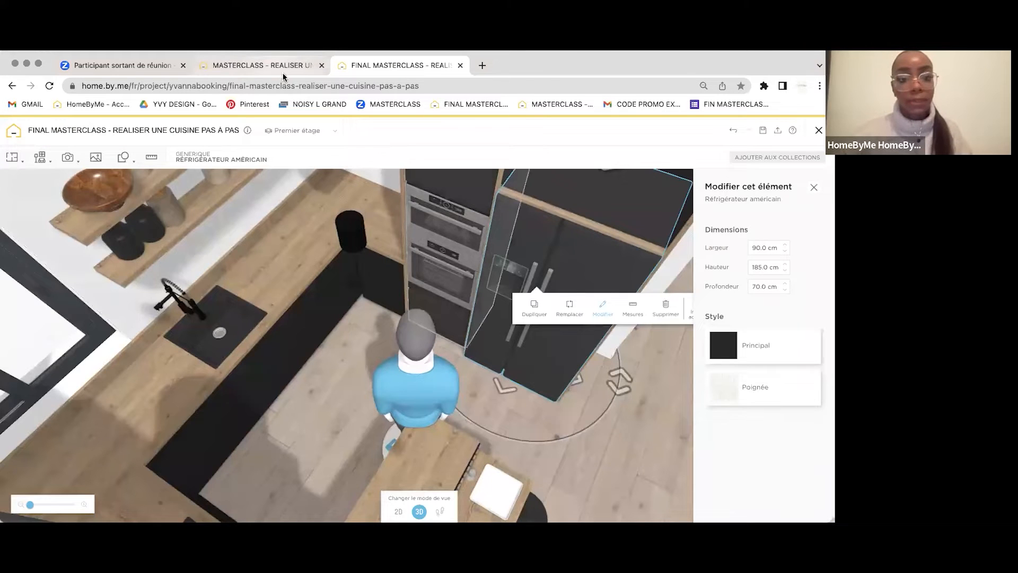
{"action": "scroll", "coordinate": [463, 299], "scroll_direction": "down", "scroll_amount": 1}
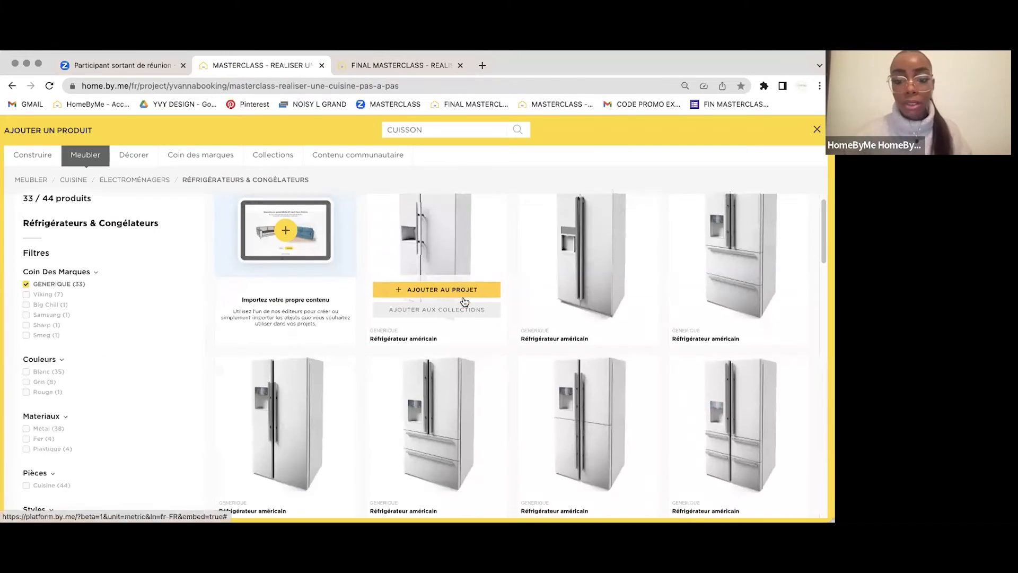
{"action": "left_click", "coordinate": [423, 65]}
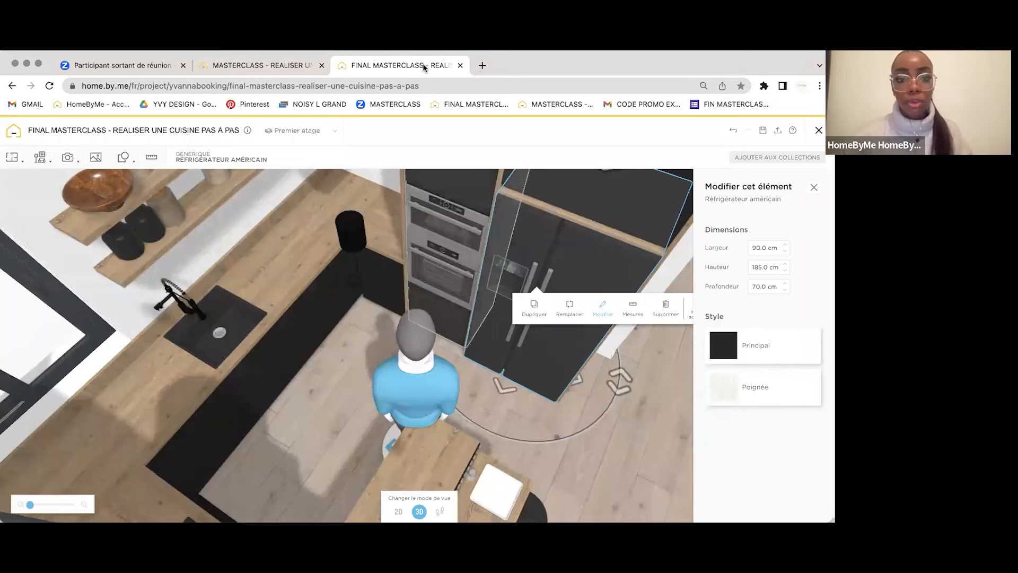
{"action": "left_click", "coordinate": [266, 70]}
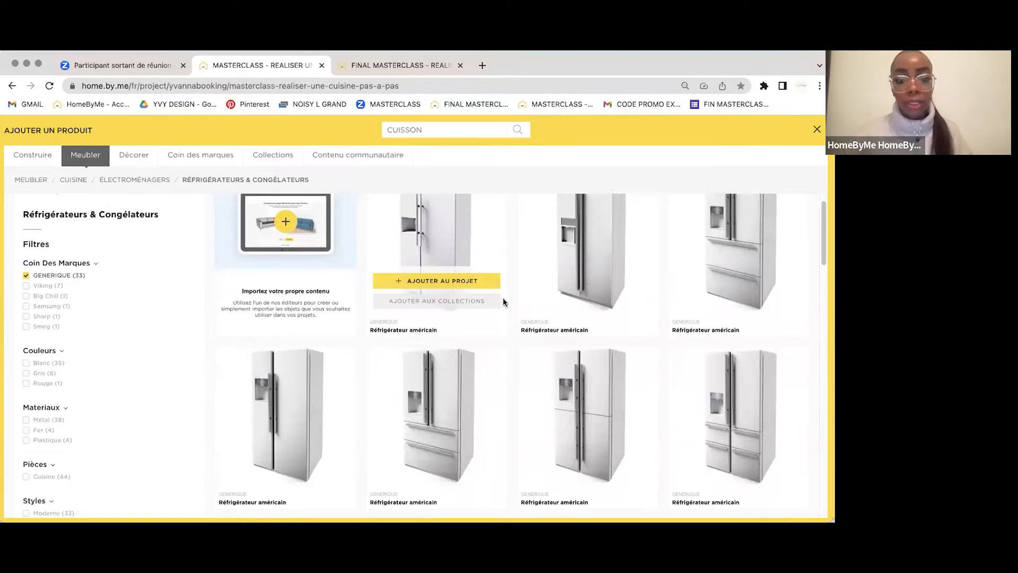
{"action": "scroll", "coordinate": [540, 250], "scroll_direction": "down", "scroll_amount": 1}
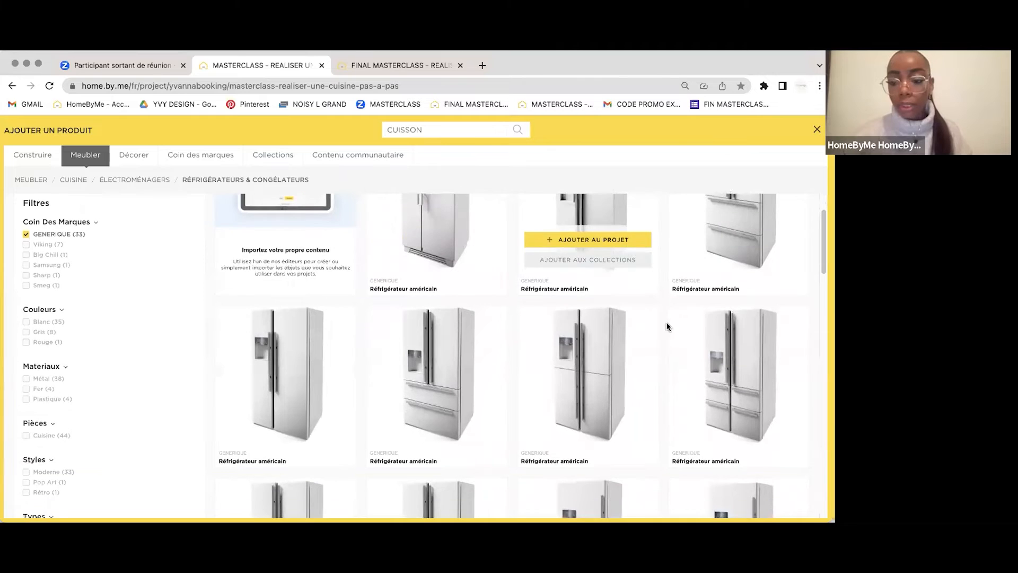
{"action": "left_click", "coordinate": [695, 387]}
Step: Set the American refrigerator's width to 90 cm and its height to 185 cm
{"action": "left_click", "coordinate": [476, 416]}
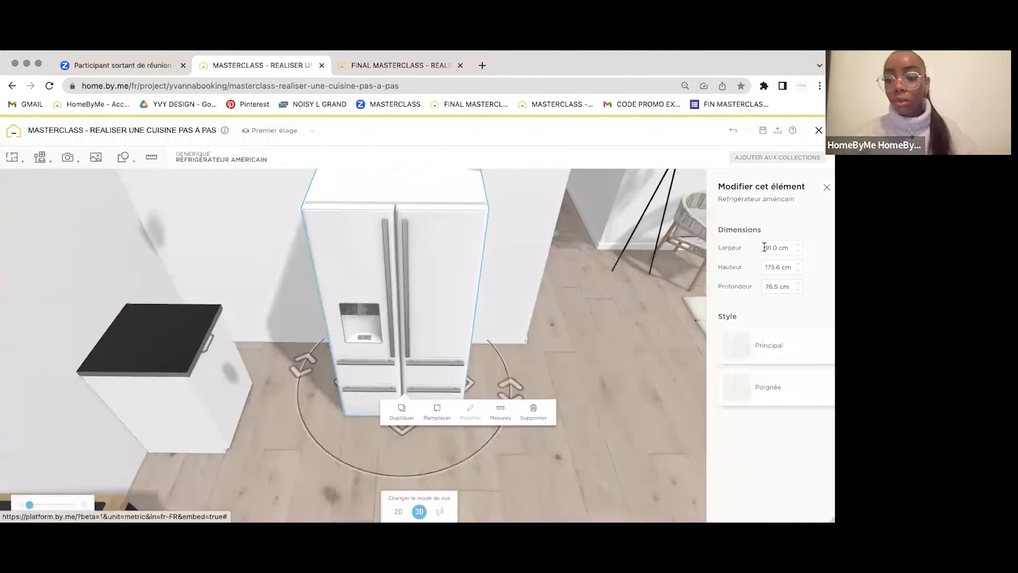
{"action": "left_click", "coordinate": [764, 247]}
{"action": "type", "text": "90"}
{"action": "left_click", "coordinate": [766, 266]}
{"action": "type", "text": "185"}
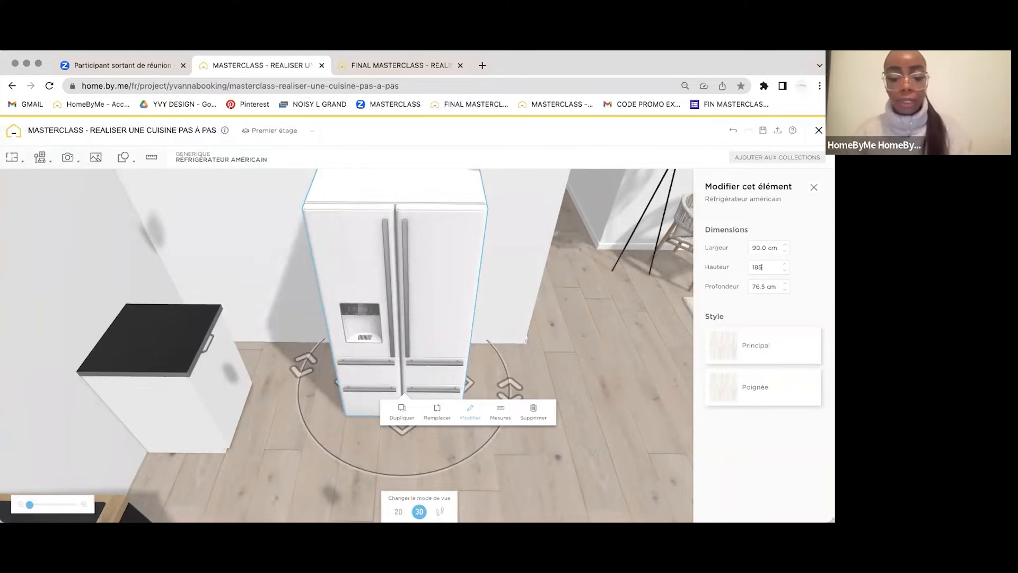
{"action": "key", "text": "Return"}
Step: Give the refrigerator's main body (Principal) a black Peinture mat finish
{"action": "left_click", "coordinate": [743, 344]}
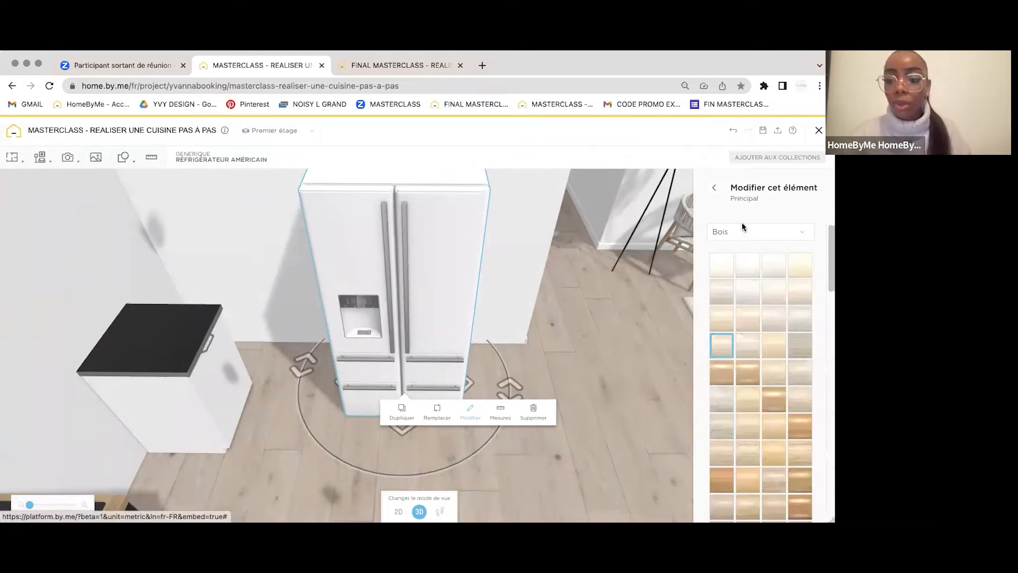
{"action": "left_click", "coordinate": [743, 229]}
{"action": "left_click", "coordinate": [801, 280]}
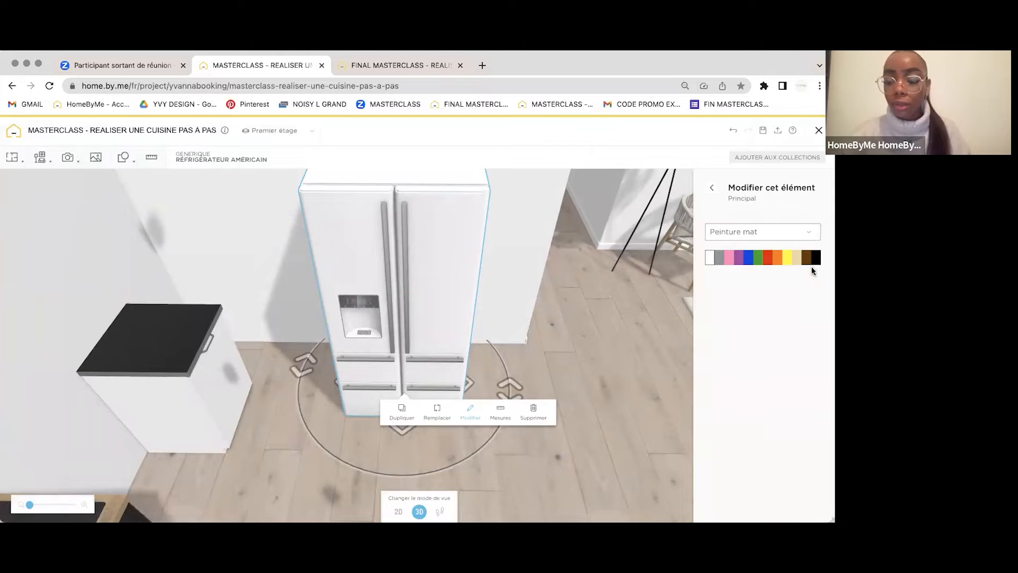
{"action": "left_click", "coordinate": [720, 289]}
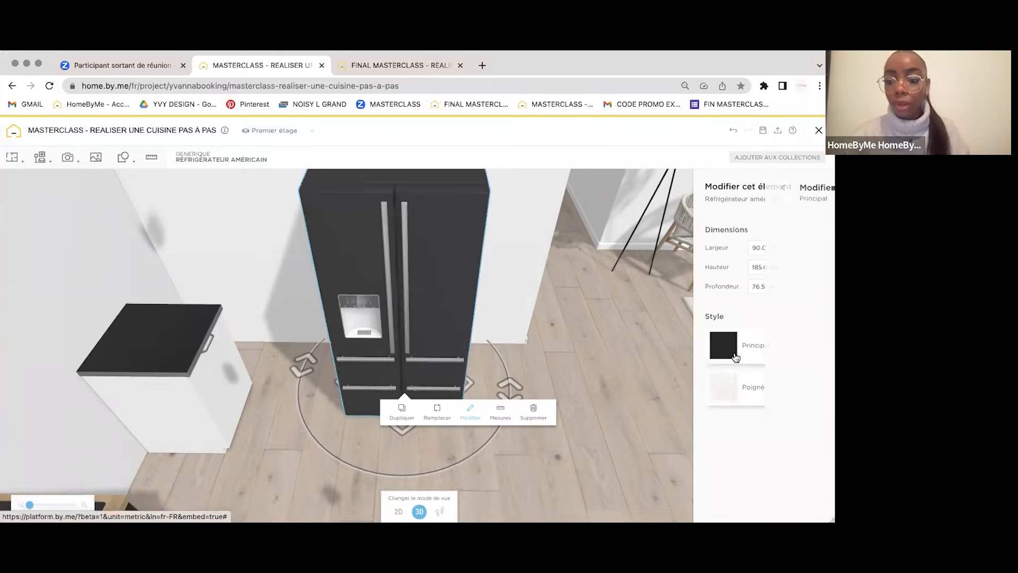
Step: Check the handle in the FINAL MASTERCLASS project and give the refrigerator's handle (Poignée) a light silver Métal finish
{"action": "left_click", "coordinate": [724, 393]}
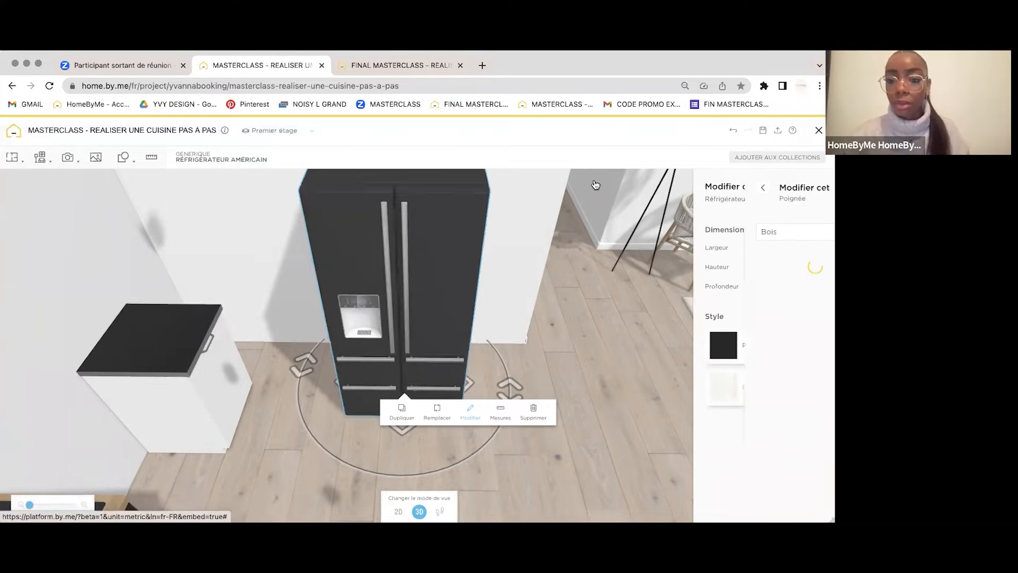
{"action": "left_click", "coordinate": [432, 72]}
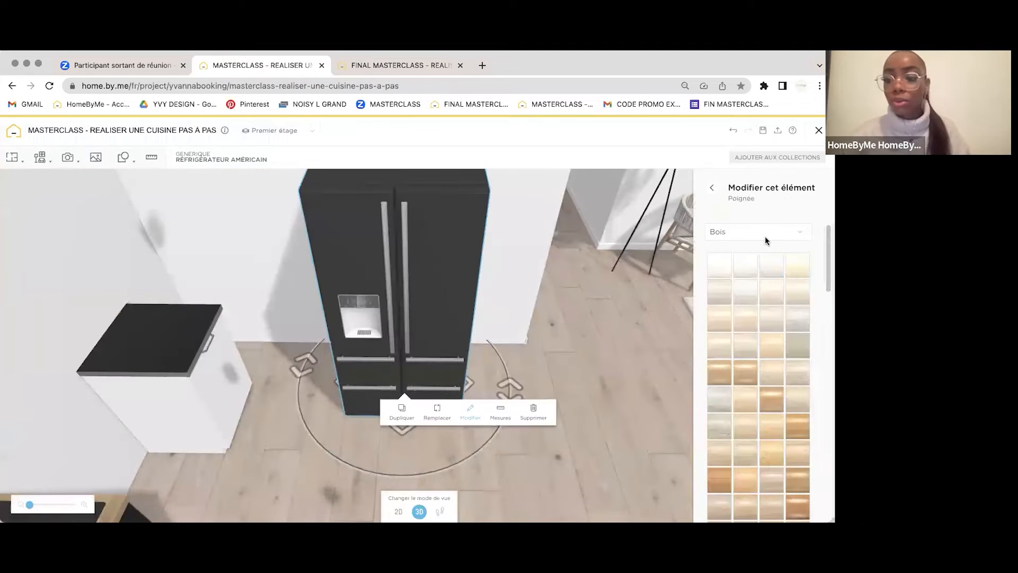
{"action": "left_click", "coordinate": [767, 233]}
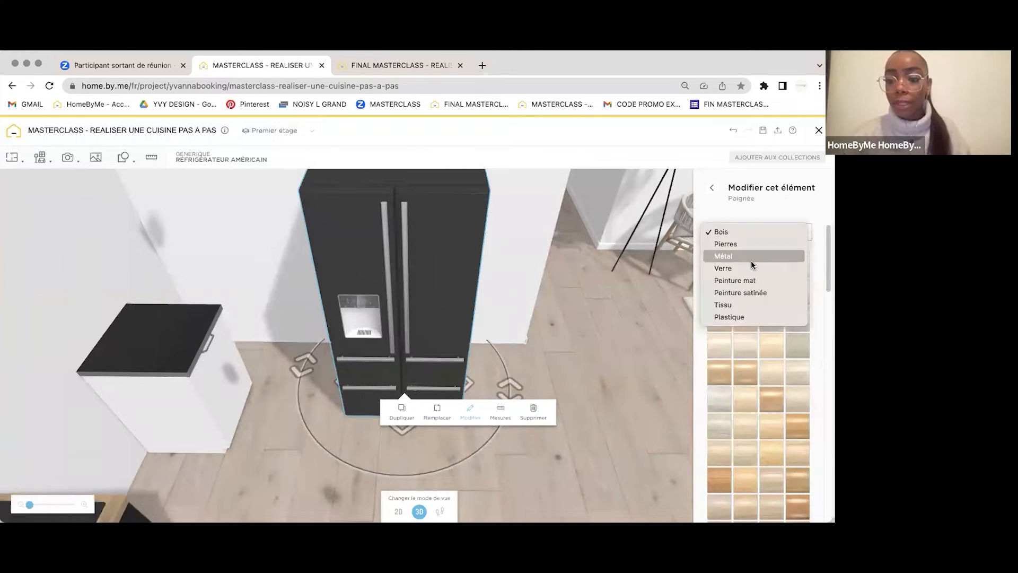
{"action": "left_click", "coordinate": [752, 266]}
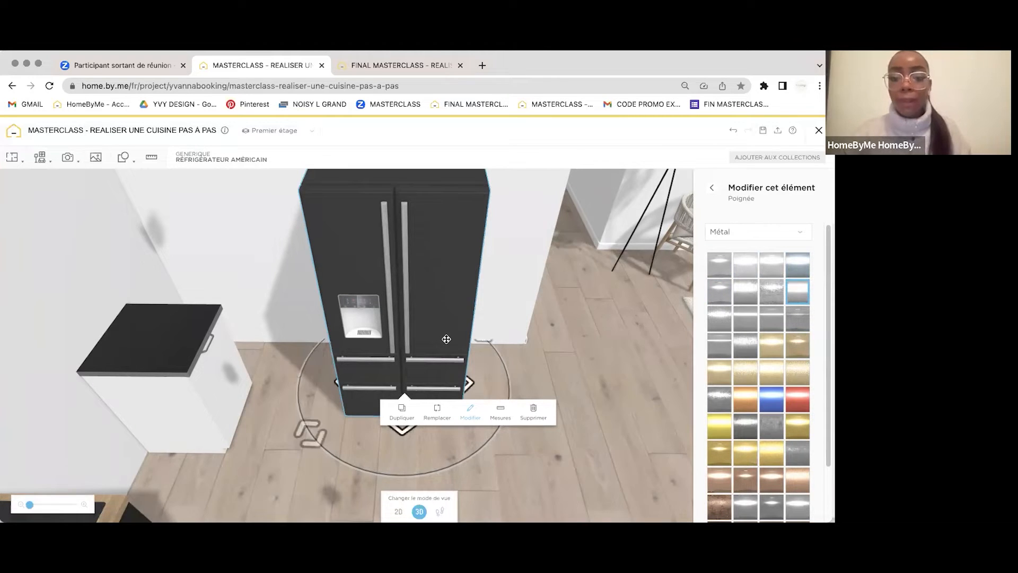
Step: Move the black refrigerator against the side wall so that it faces the hob cabinet across the kitchen
{"action": "left_click_drag", "start_coordinate": [443, 332], "coordinate": [598, 343]}
{"action": "left_click", "coordinate": [532, 343]}
{"action": "left_click_drag", "start_coordinate": [526, 343], "coordinate": [443, 299]}
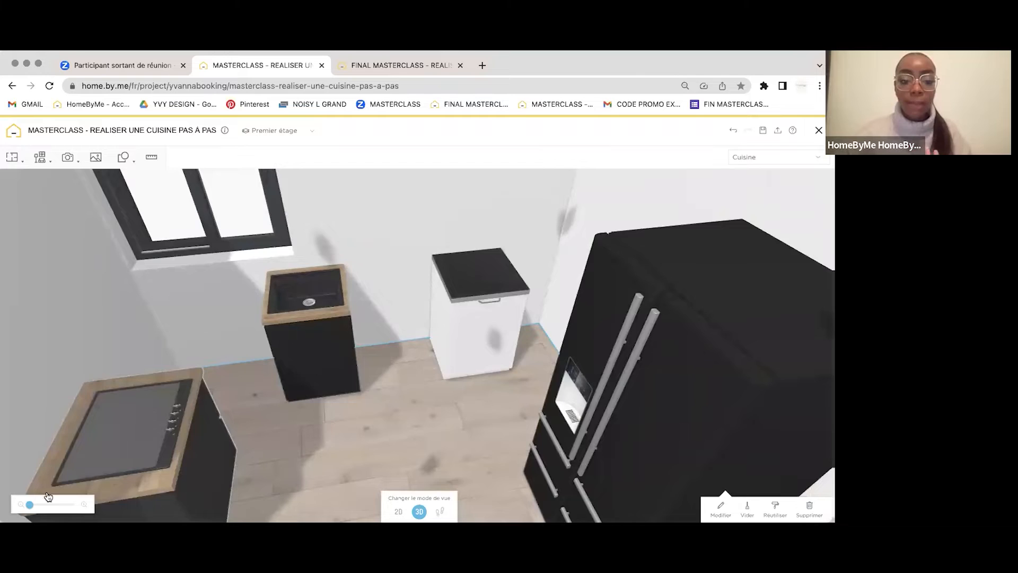
{"action": "scroll", "coordinate": [422, 361], "scroll_direction": "down", "scroll_amount": 5}
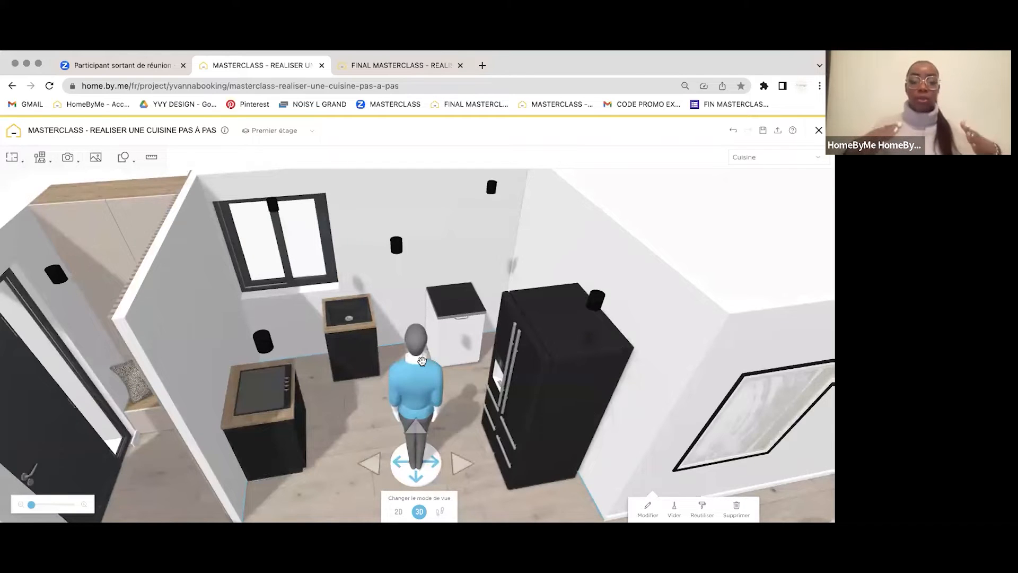
Step: Examine the worktop run, sink and oven column in the FINAL MASTERCLASS project and return to the MASTERCLASS project
{"action": "key", "text": "ctrl+Tab"}
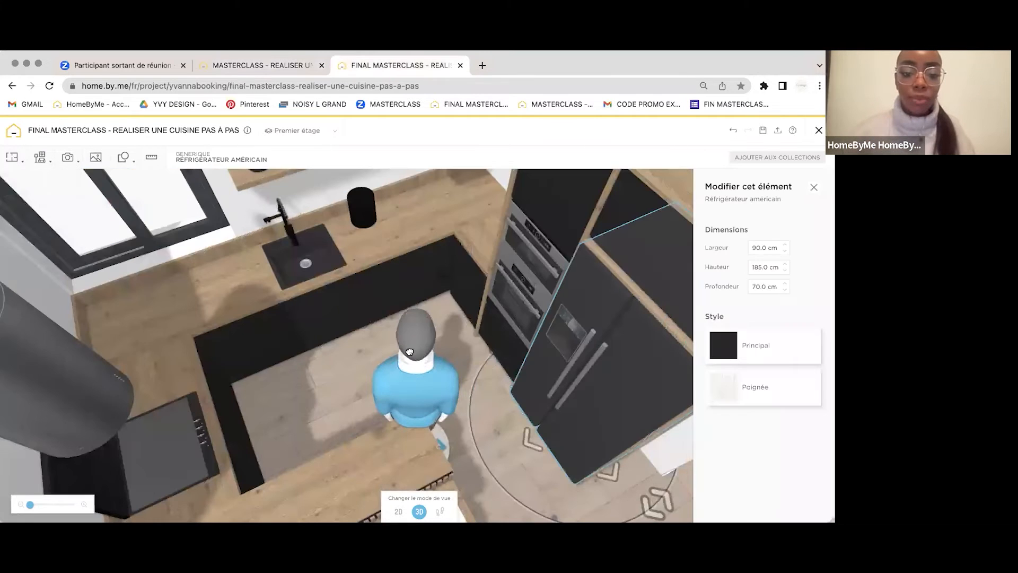
{"action": "left_click_drag", "start_coordinate": [359, 338], "coordinate": [383, 267]}
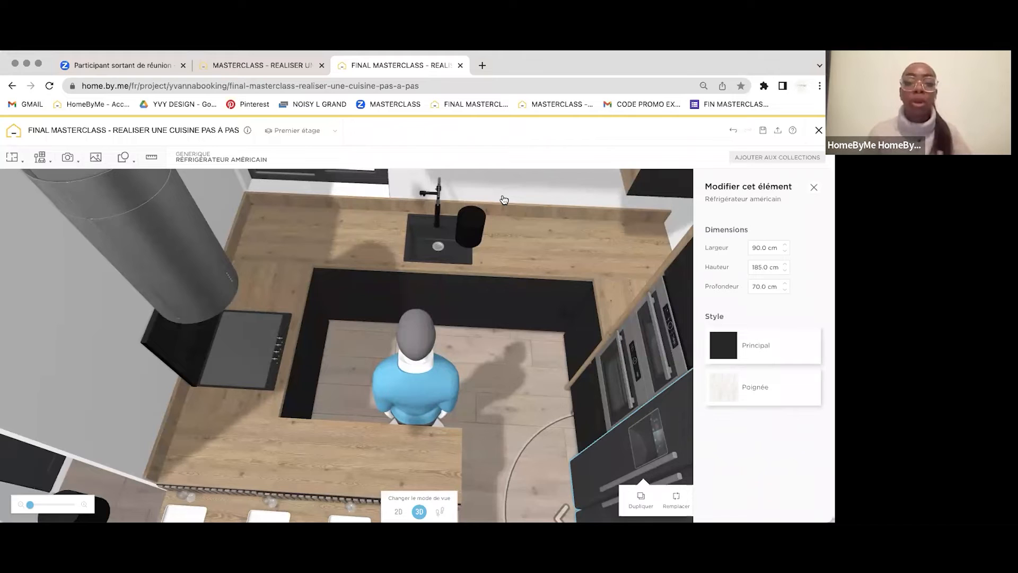
{"action": "left_click_drag", "start_coordinate": [494, 287], "coordinate": [280, 69]}
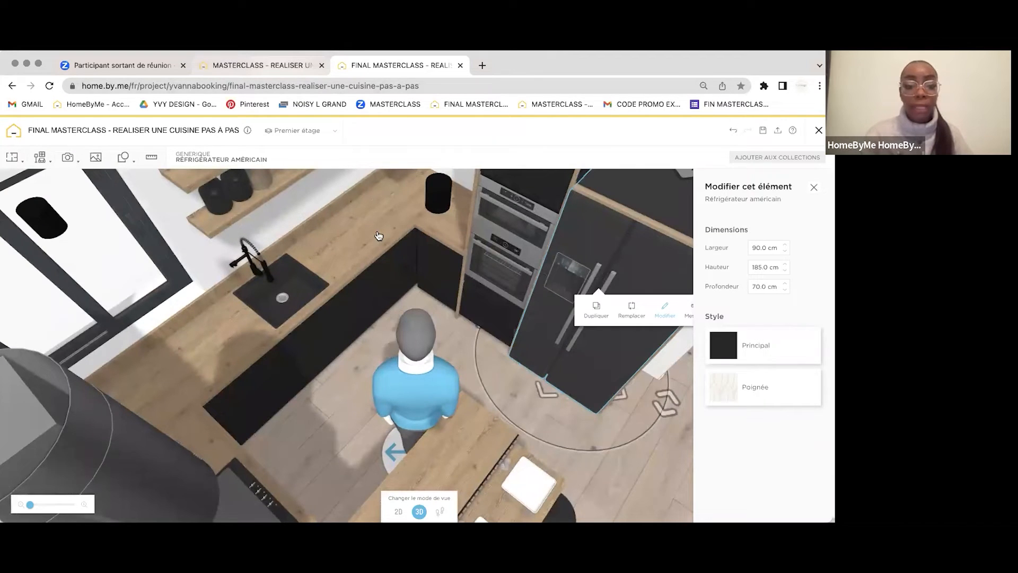
{"action": "left_click", "coordinate": [265, 66]}
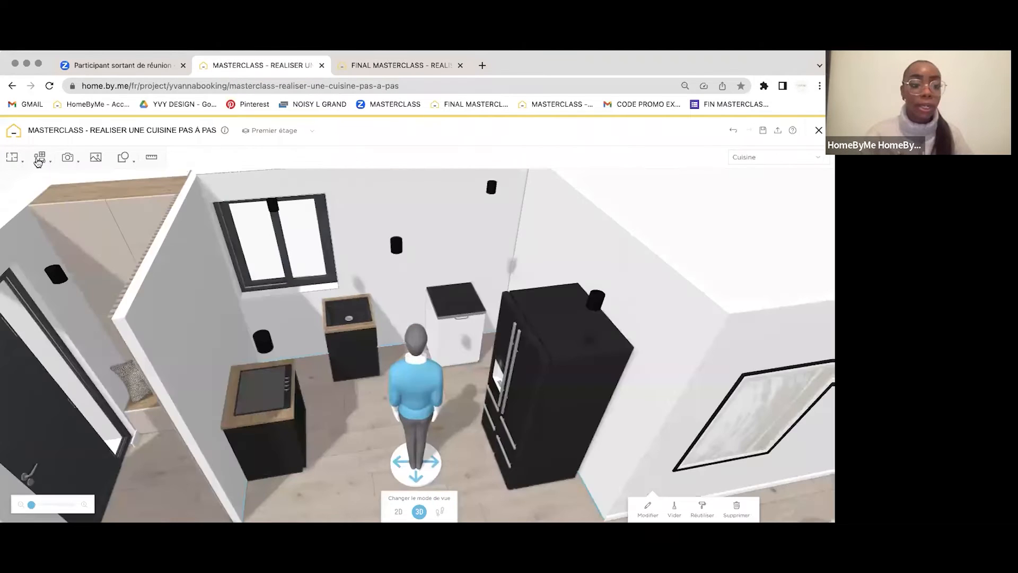
Step: Search the product catalogue for COLONNE and look through the results for a kitchen oven column
{"action": "left_click", "coordinate": [39, 160]}
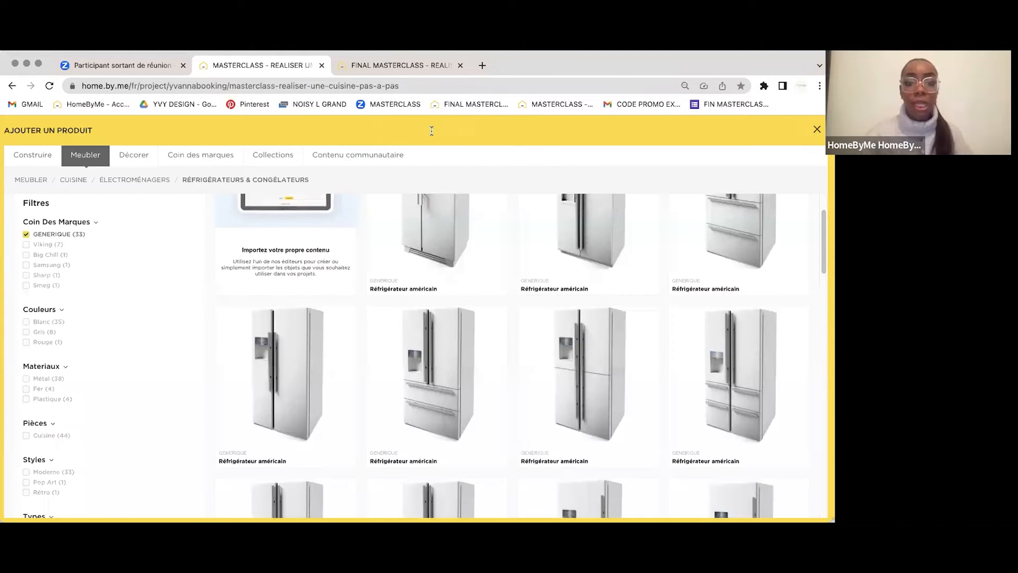
{"action": "left_click", "coordinate": [414, 130]}
{"action": "type", "text": "COLONNE"}
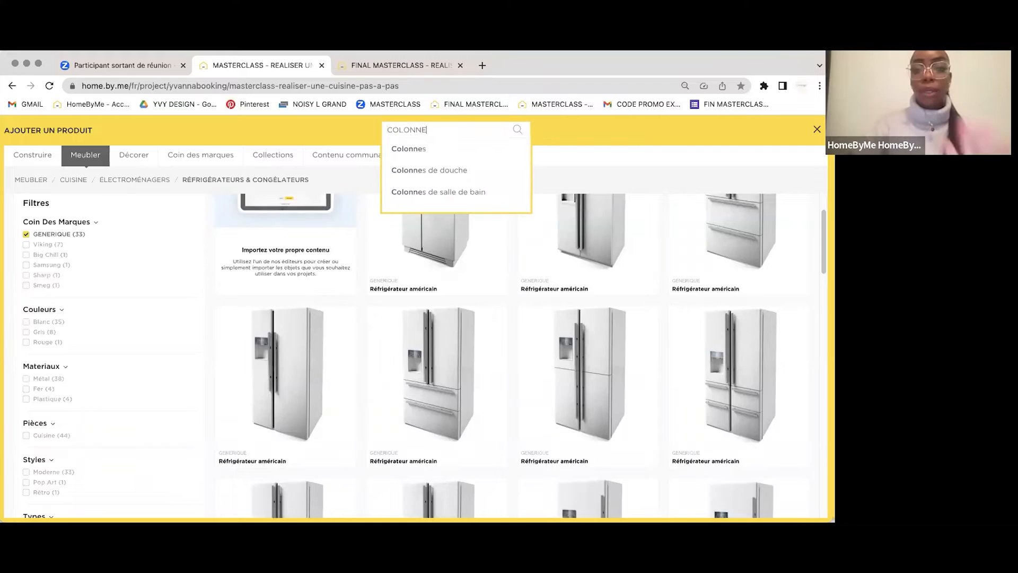
{"action": "key", "text": "Return"}
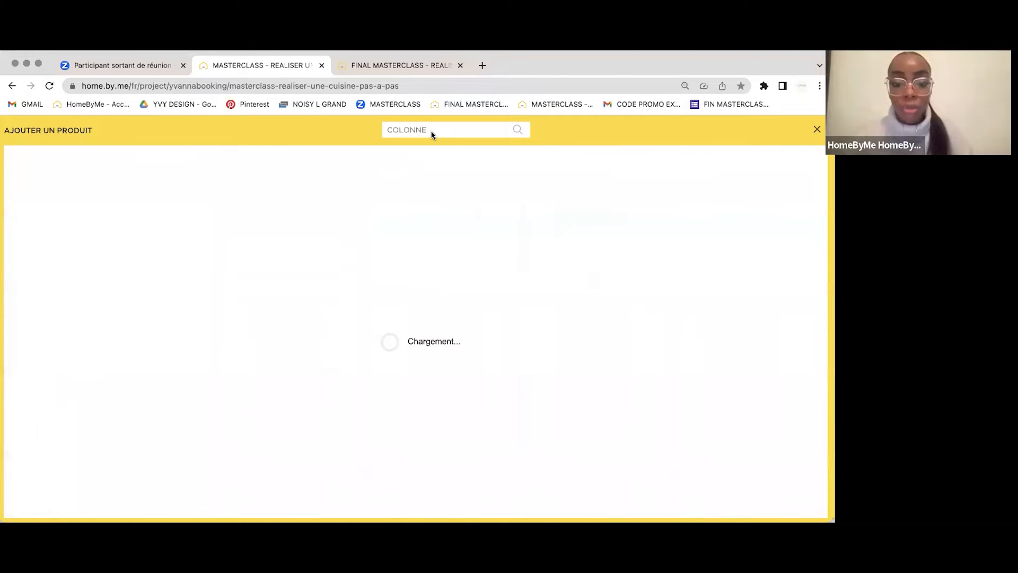
{"action": "scroll", "coordinate": [377, 314], "scroll_direction": "down", "scroll_amount": 10}
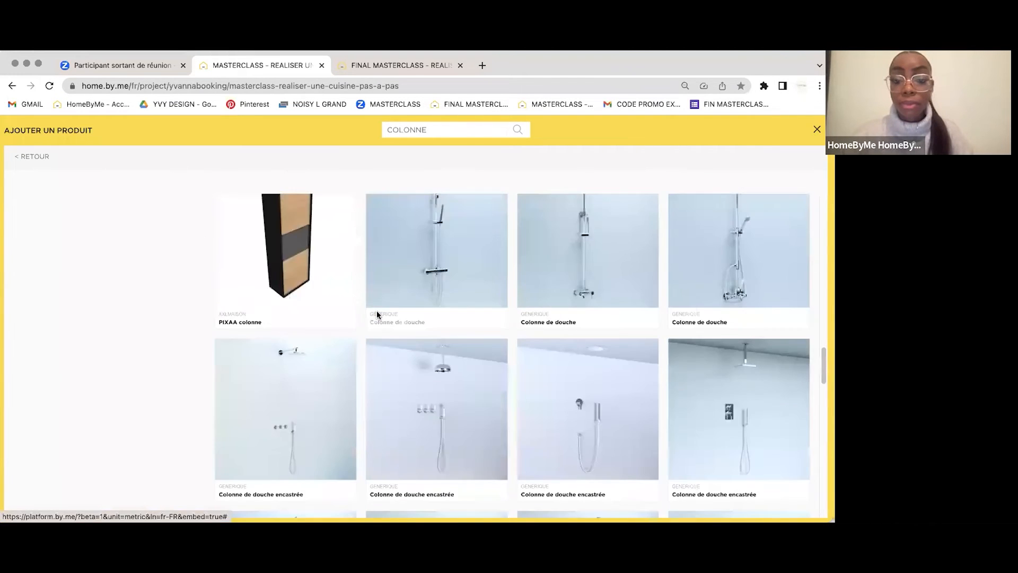
{"action": "scroll", "coordinate": [376, 315], "scroll_direction": "down", "scroll_amount": 10}
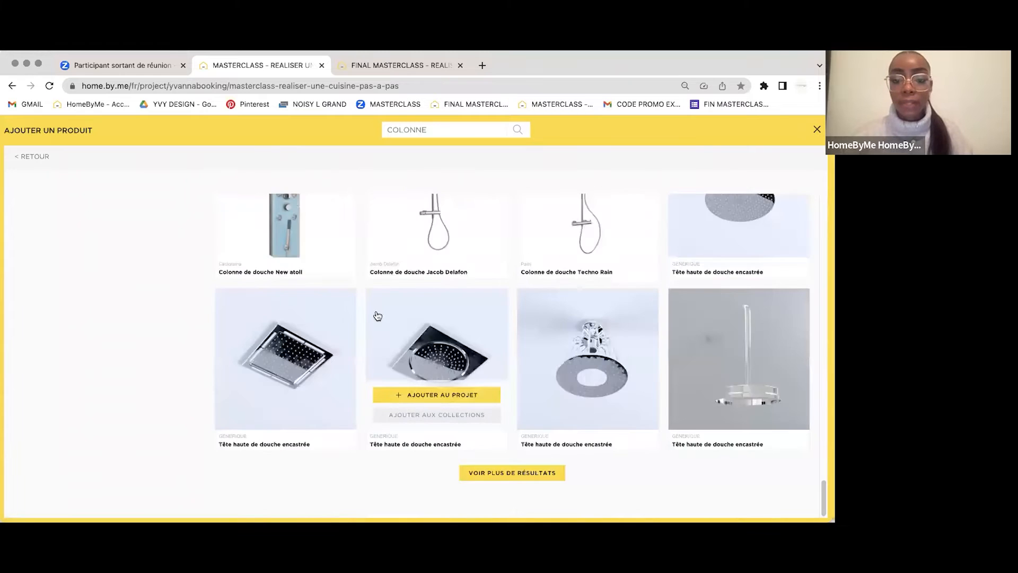
{"action": "scroll", "coordinate": [376, 315], "scroll_direction": "up", "scroll_amount": 4}
{"action": "scroll", "coordinate": [376, 315], "scroll_direction": "up", "scroll_amount": 13}
{"action": "scroll", "coordinate": [377, 314], "scroll_direction": "up", "scroll_amount": 15}
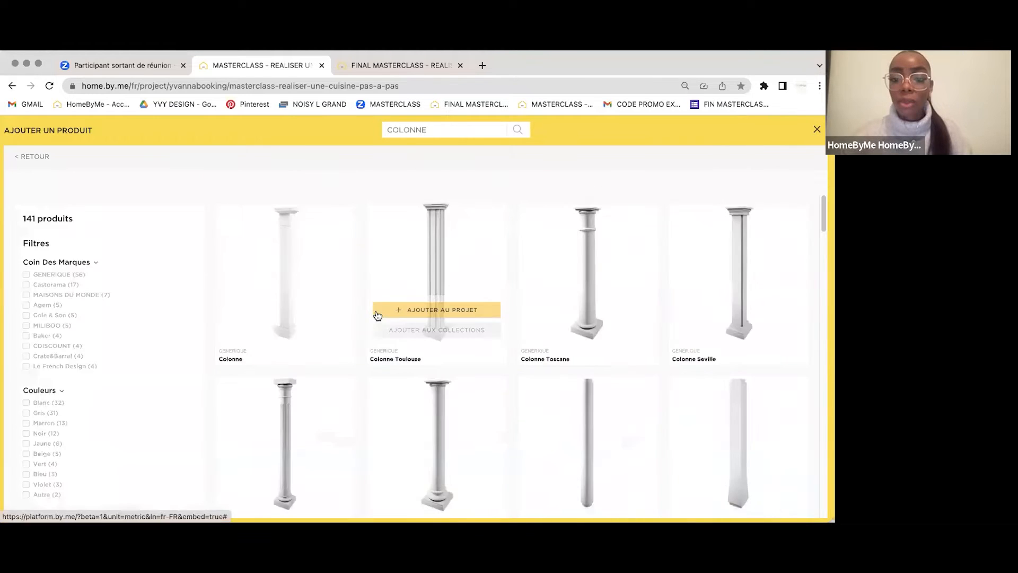
{"action": "scroll", "coordinate": [377, 314], "scroll_direction": "down", "scroll_amount": 14}
{"action": "scroll", "coordinate": [376, 315], "scroll_direction": "down", "scroll_amount": 6}
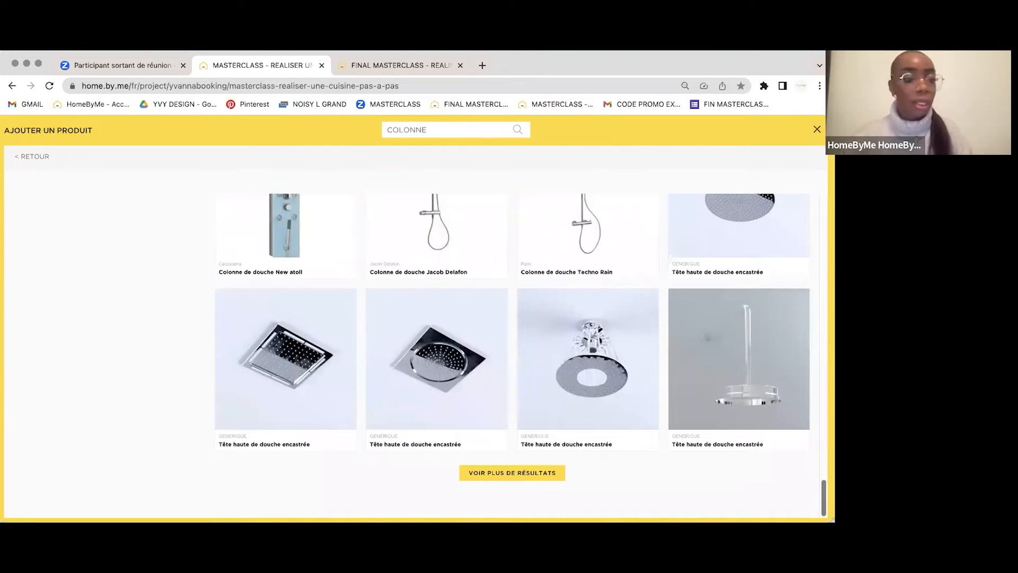
{"action": "scroll", "coordinate": [376, 314], "scroll_direction": "up", "scroll_amount": 15}
Step: Browse the kitchen appliances under Électroménagers, Espace de cuisson in the product catalogue for an oven column
{"action": "left_click", "coordinate": [29, 159]}
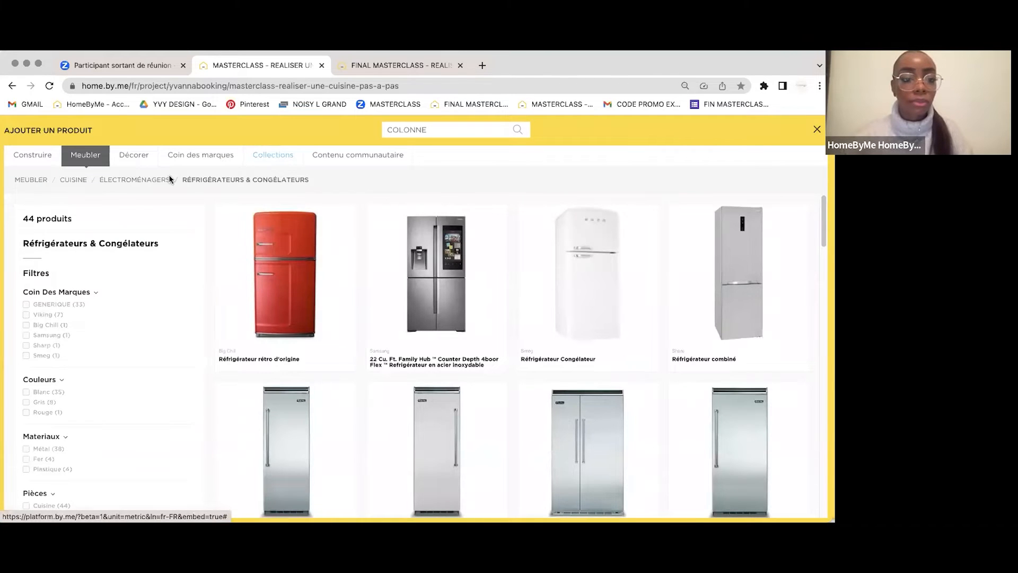
{"action": "left_click", "coordinate": [75, 179]}
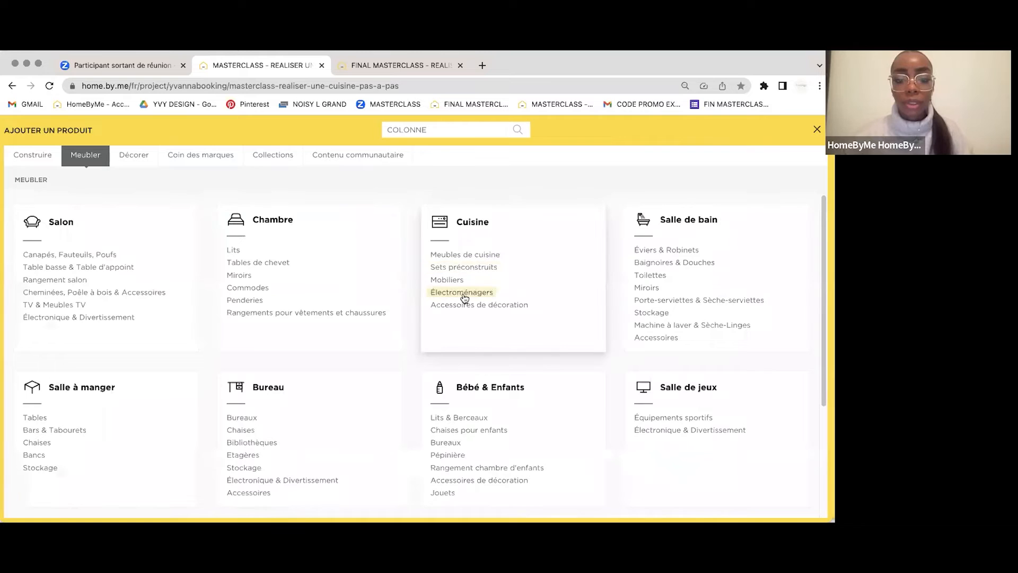
{"action": "left_click", "coordinate": [464, 295]}
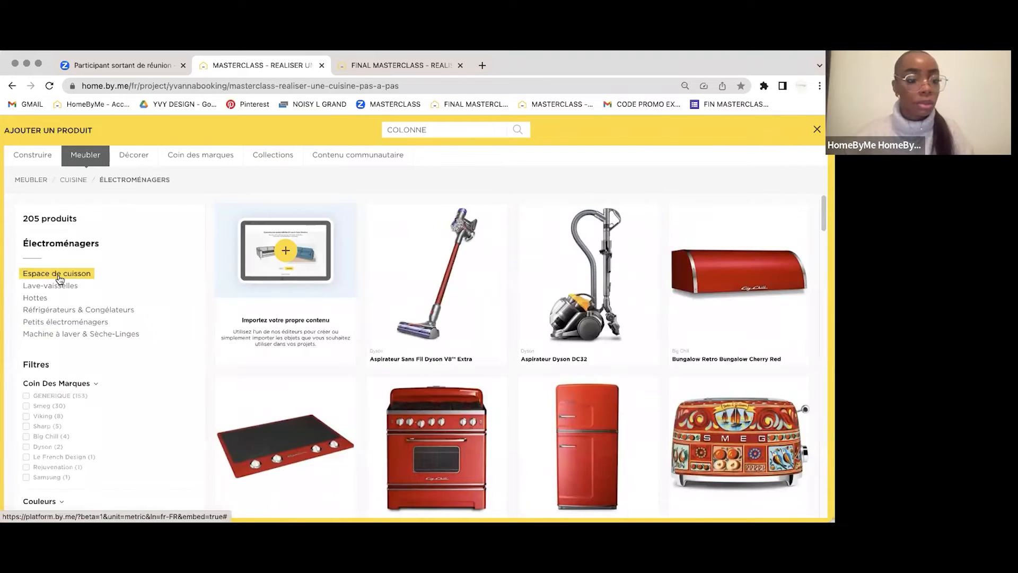
{"action": "left_click", "coordinate": [57, 273]}
{"action": "scroll", "coordinate": [582, 315], "scroll_direction": "down", "scroll_amount": 20}
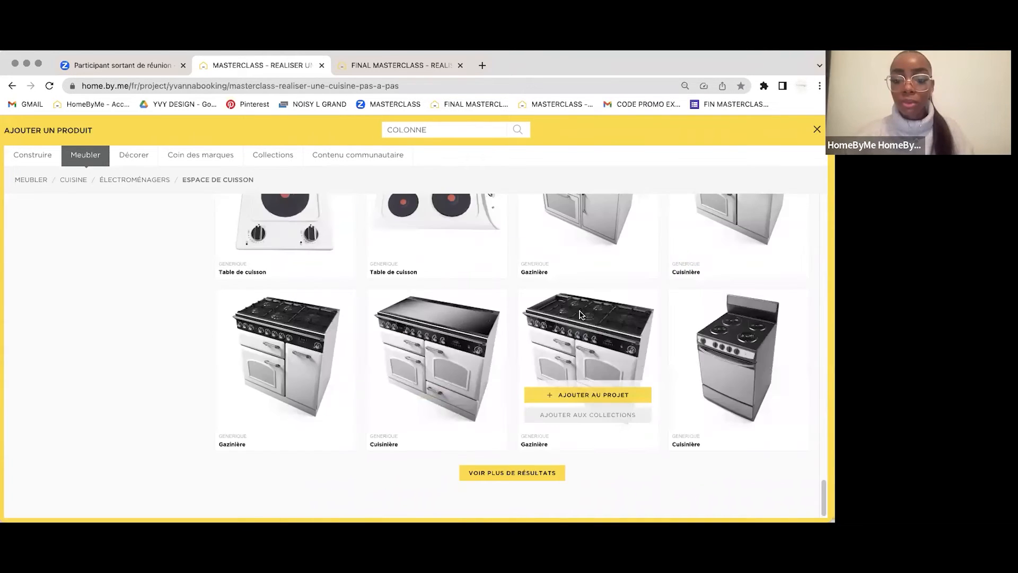
{"action": "left_click", "coordinate": [501, 472]}
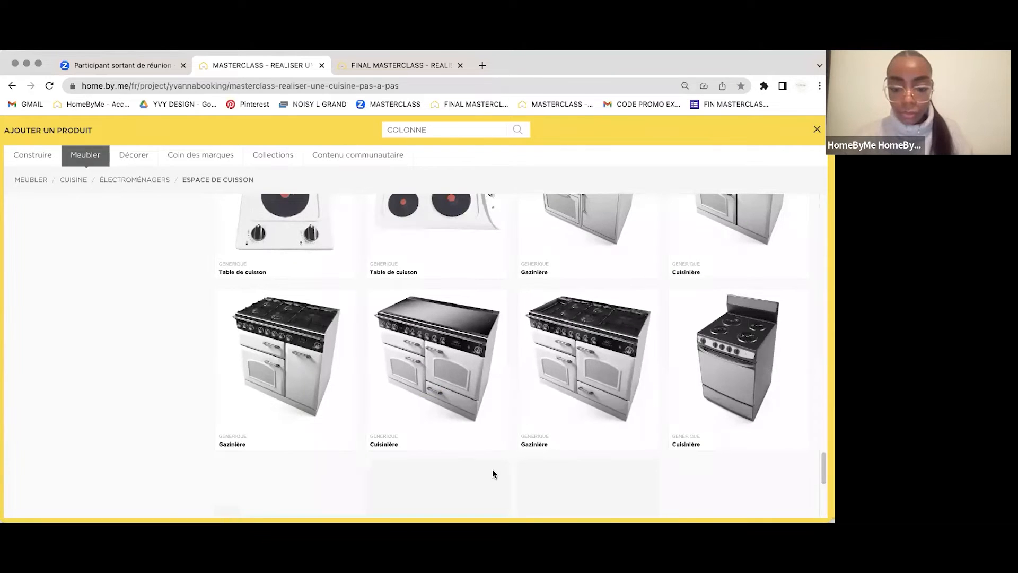
Step: Add the Colonne avec four et micro-onde beside the refrigerator, searching with AVEC FOUR MICRO, and compare it with the FINAL MASTERCLASS project
{"action": "type", "text": "AVEC FOUR MICRO"}
{"action": "key", "text": "Return"}
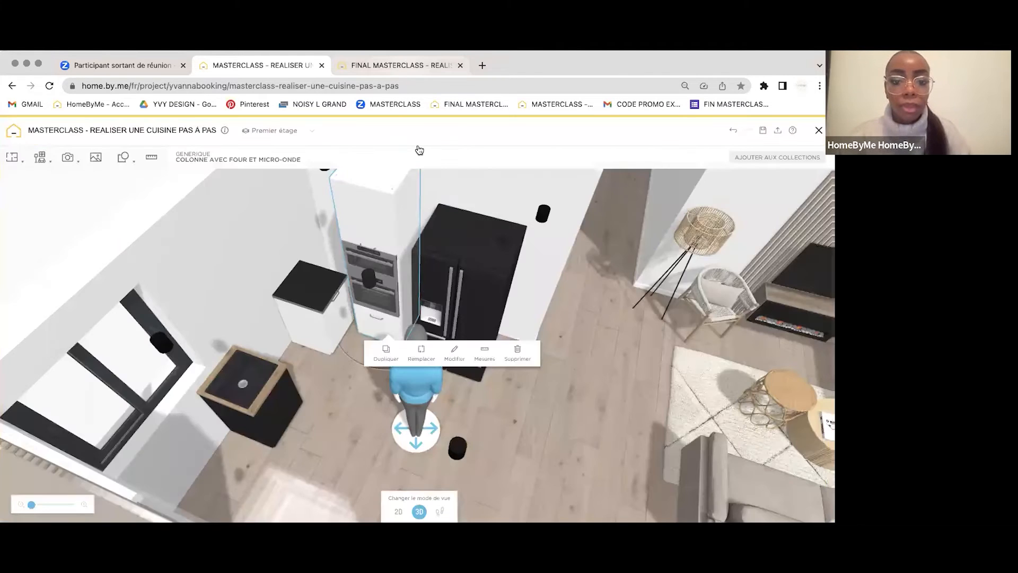
{"action": "left_click", "coordinate": [413, 65]}
{"action": "left_click_drag", "start_coordinate": [434, 265], "coordinate": [426, 269]}
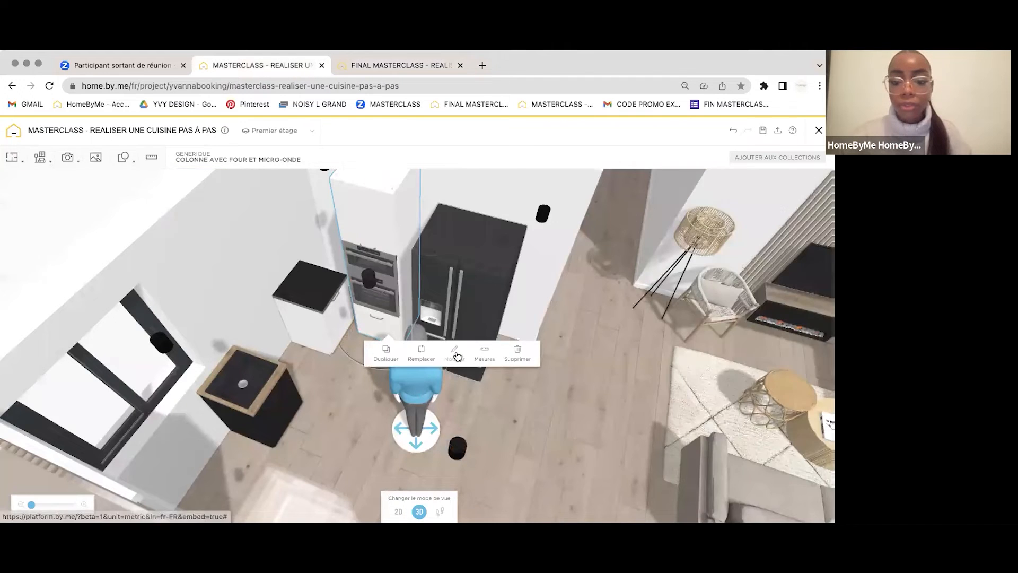
Step: Give the oven column's front (Façade) a black Peinture mat finish
{"action": "left_click", "coordinate": [455, 353]}
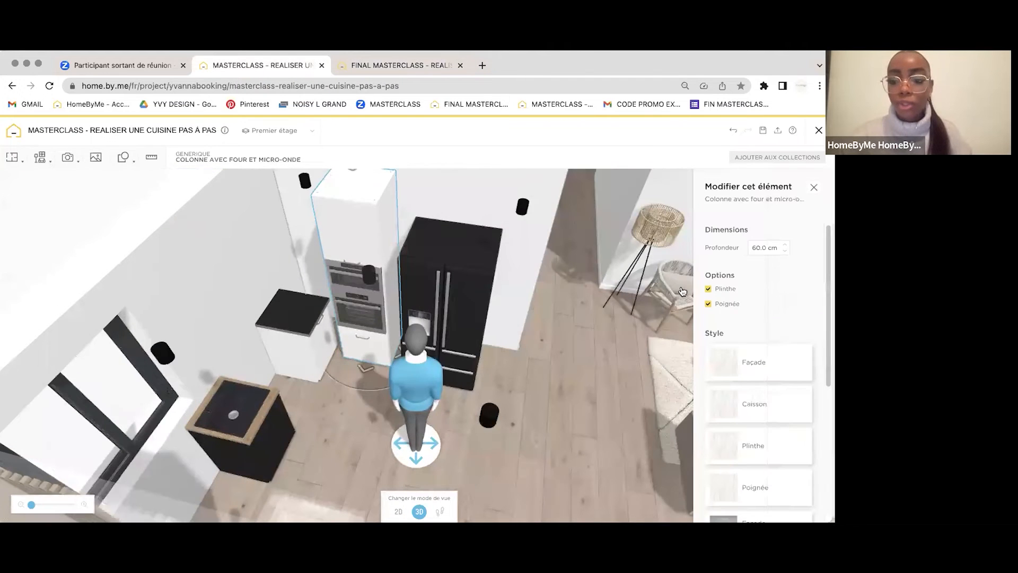
{"action": "left_click", "coordinate": [755, 362]}
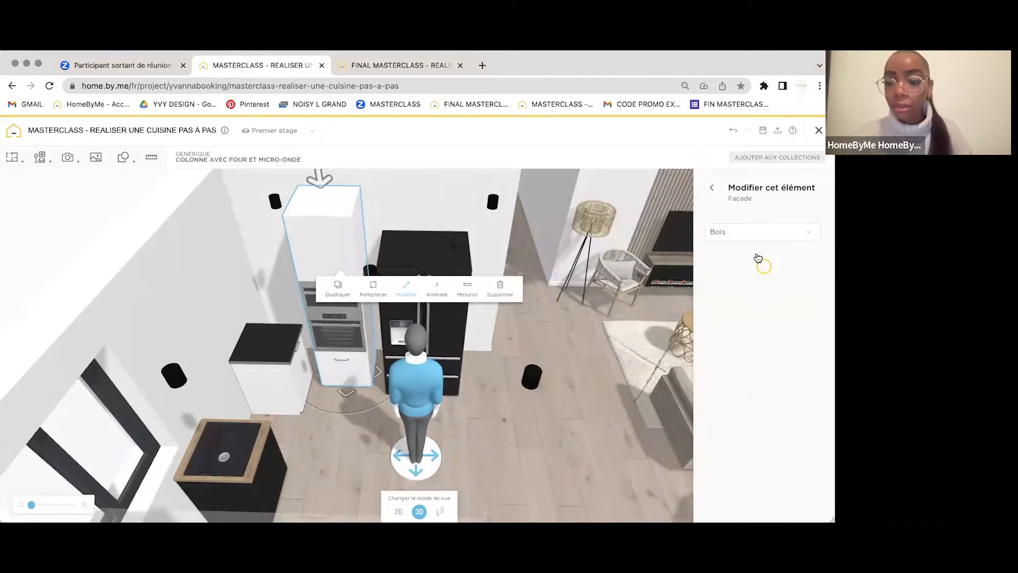
{"action": "left_click", "coordinate": [758, 232]}
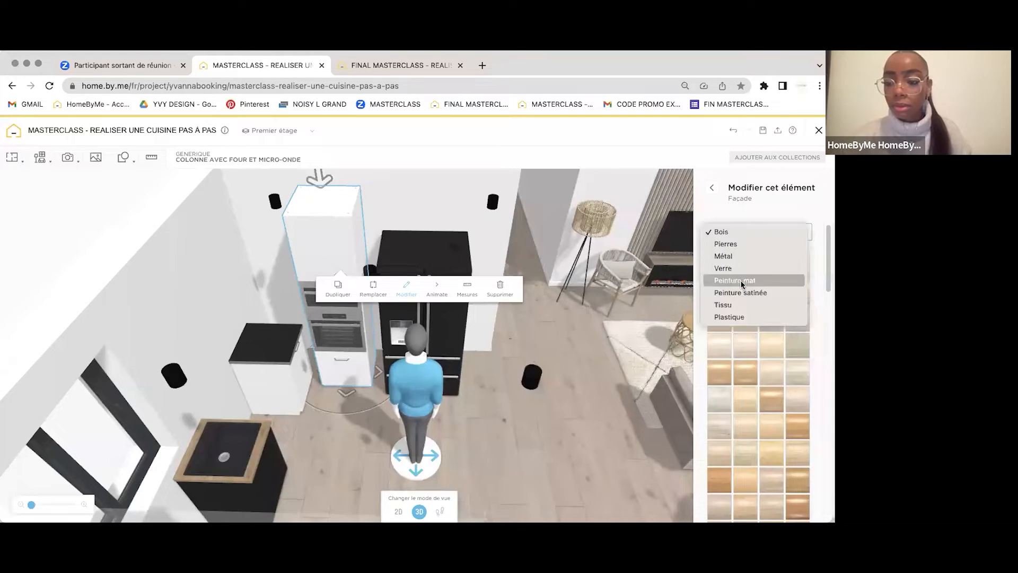
{"action": "left_click", "coordinate": [745, 280]}
{"action": "left_click", "coordinate": [719, 291]}
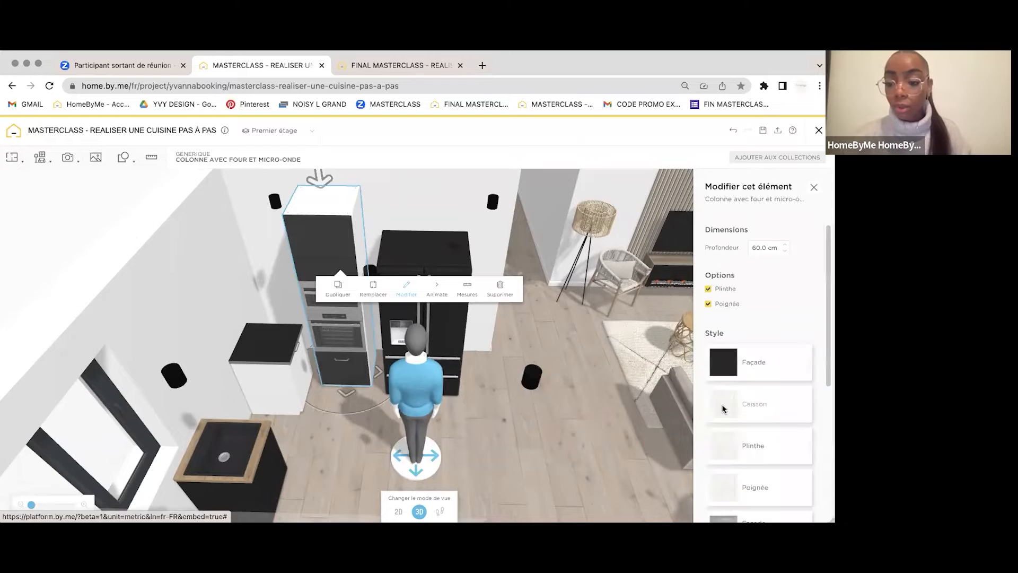
Step: Give the oven column's carcass (Caisson) and plinth (Plinthe) a black Peinture mat finish
{"action": "left_click", "coordinate": [724, 400]}
{"action": "left_click", "coordinate": [771, 234]}
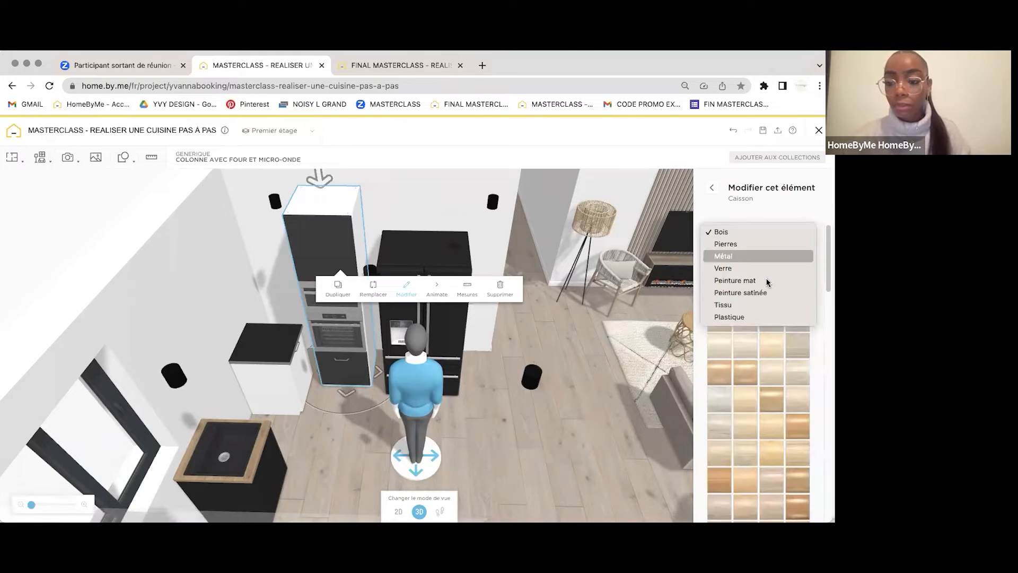
{"action": "left_click", "coordinate": [771, 280]}
{"action": "left_click", "coordinate": [720, 289]}
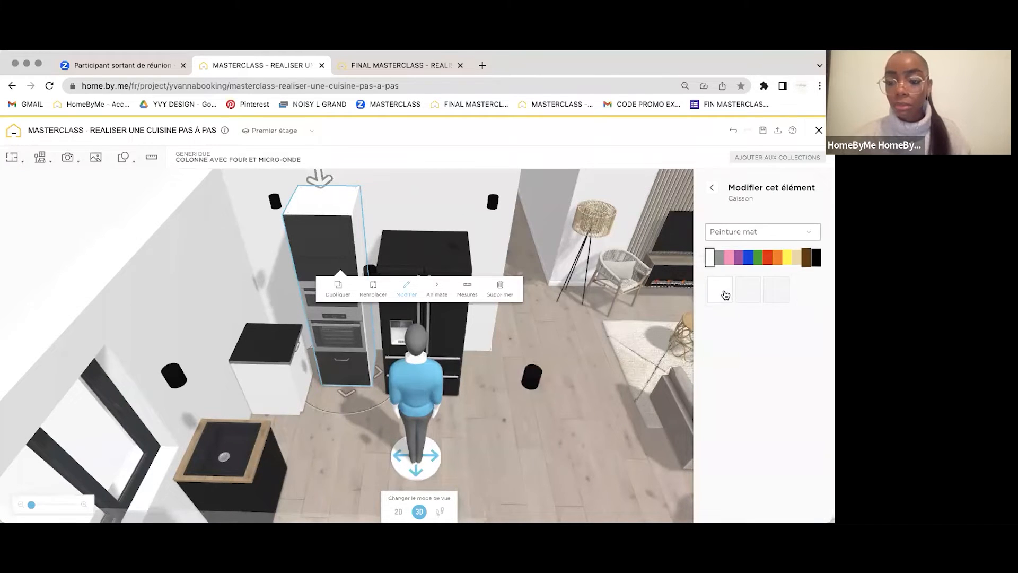
{"action": "left_click", "coordinate": [725, 448]}
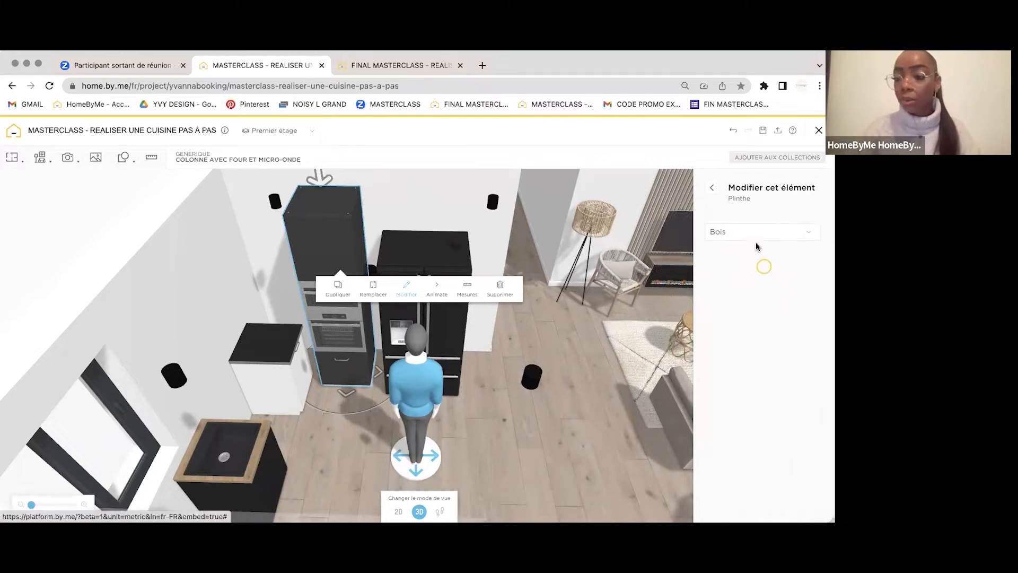
{"action": "left_click", "coordinate": [757, 234]}
{"action": "left_click", "coordinate": [768, 280]}
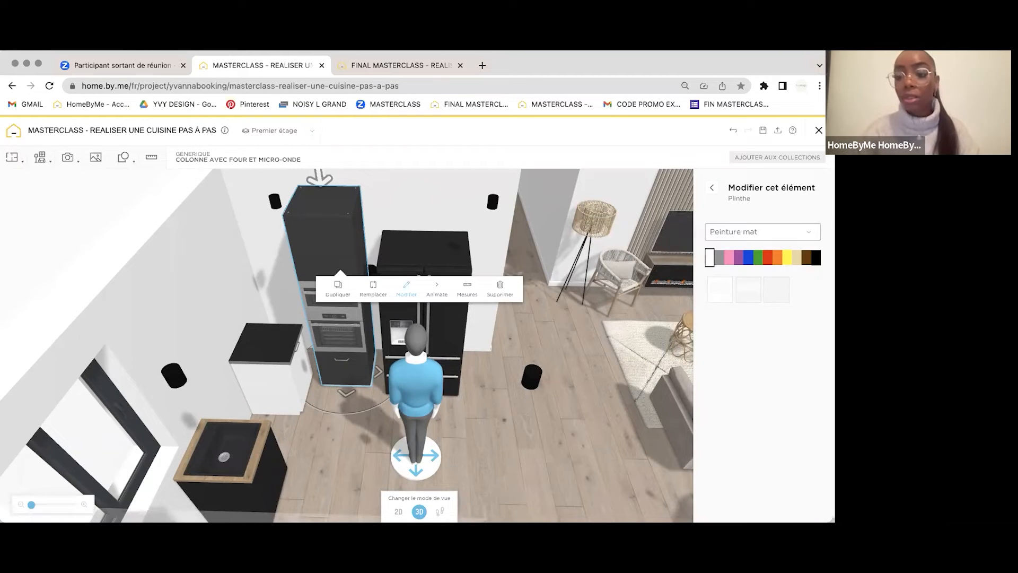
{"action": "left_click", "coordinate": [730, 291]}
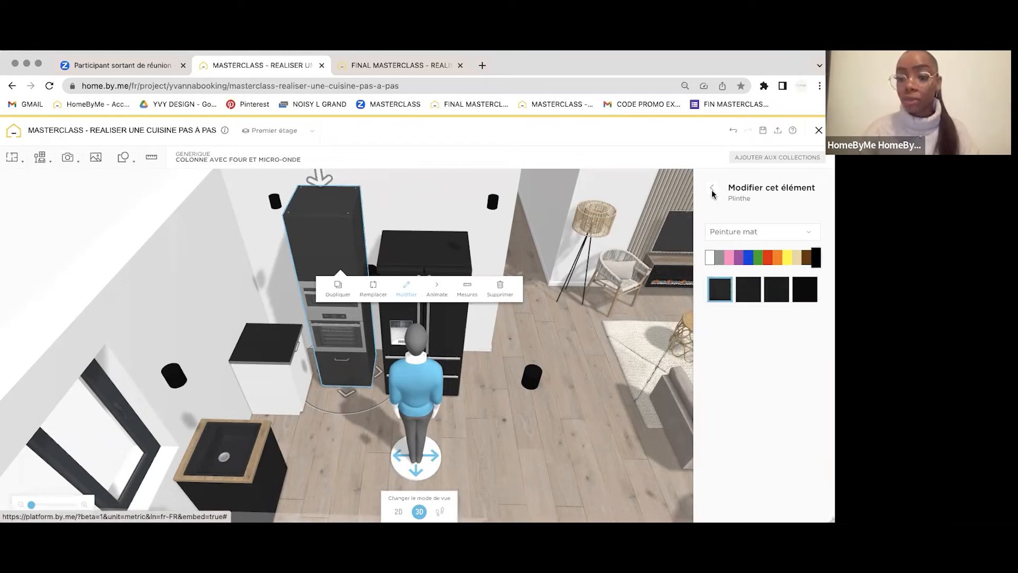
Step: Turn off the oven column's Poignée option and choose the plain Style de porte with a line along its top edge
{"action": "left_click", "coordinate": [712, 188]}
{"action": "scroll", "coordinate": [740, 401], "scroll_direction": "down", "scroll_amount": 2}
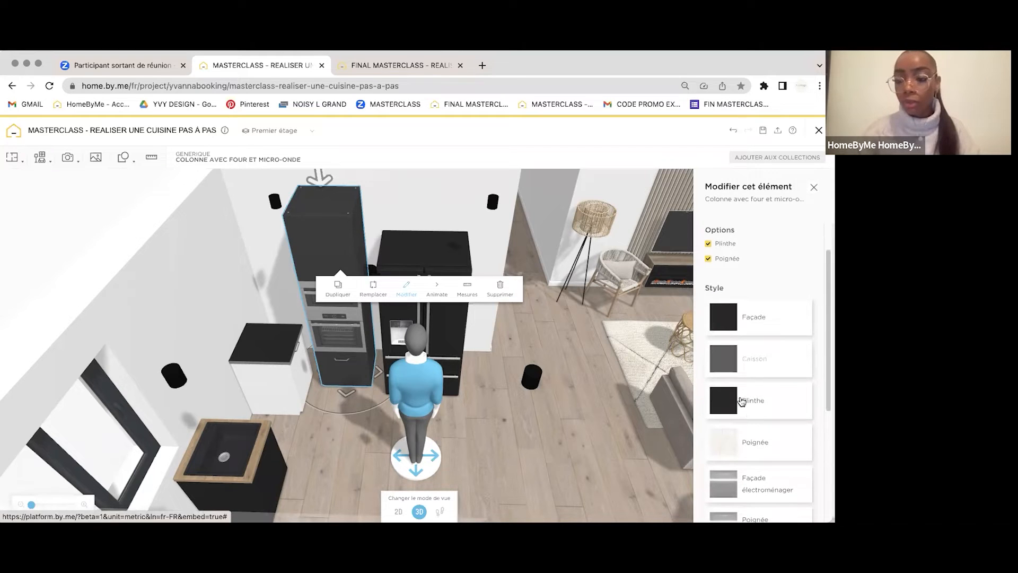
{"action": "scroll", "coordinate": [723, 416], "scroll_direction": "down", "scroll_amount": 3}
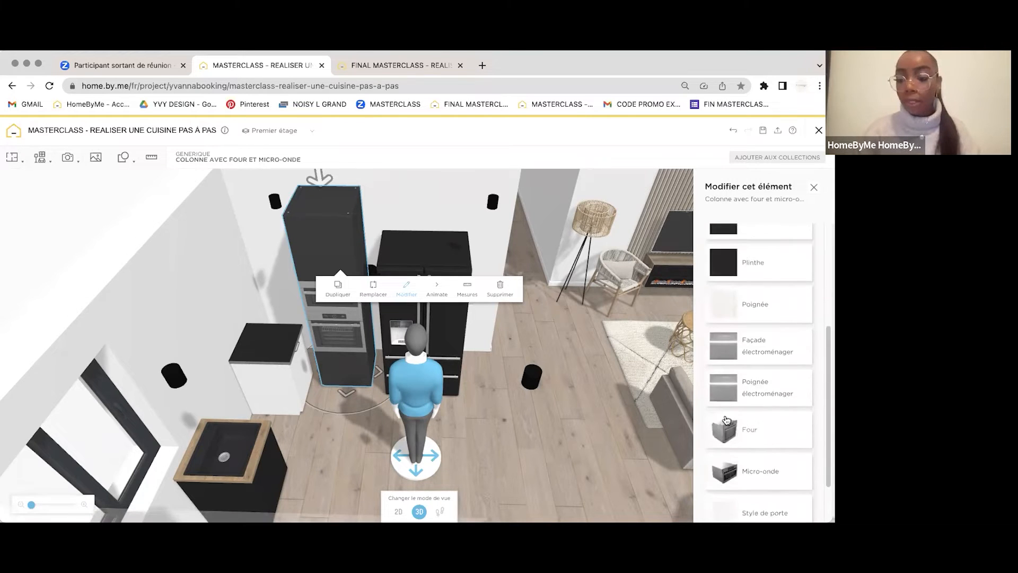
{"action": "scroll", "coordinate": [727, 420], "scroll_direction": "down", "scroll_amount": 1}
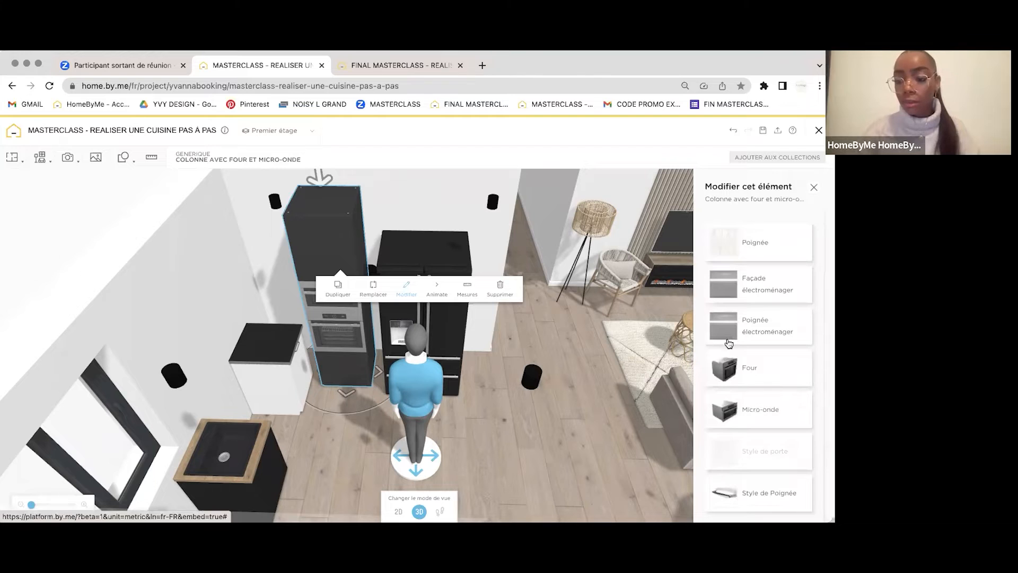
{"action": "left_click", "coordinate": [721, 318]}
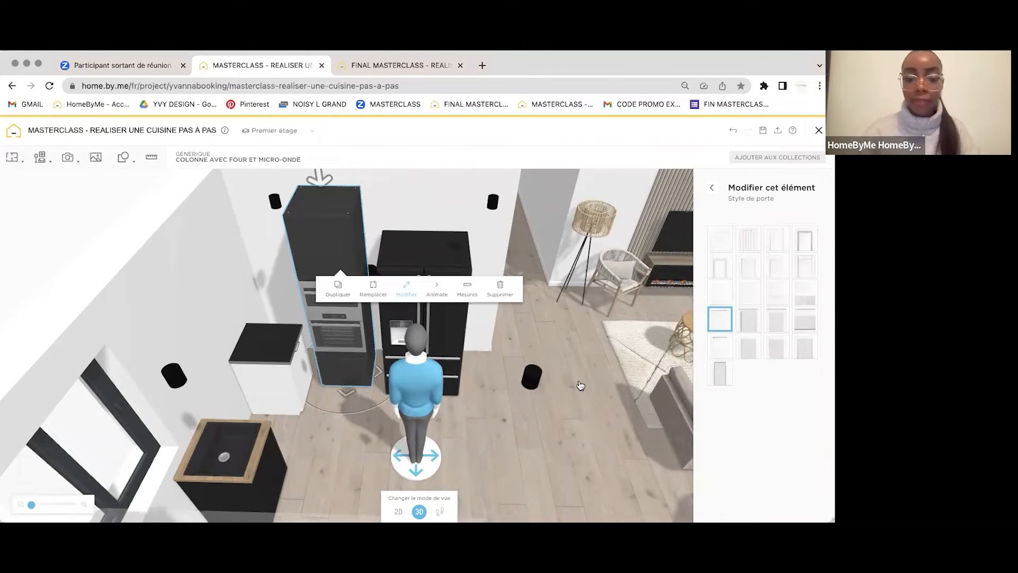
Step: Examine the worktop run between the hob, sink and oven column in the FINAL MASTERCLASS project
{"action": "left_click_drag", "start_coordinate": [581, 385], "coordinate": [568, 384]}
{"action": "mouse_move", "coordinate": [413, 242]}
{"action": "left_mouse_down"}
{"action": "mouse_move", "coordinate": [469, 250]}
{"action": "mouse_move", "coordinate": [352, 173]}
{"action": "mouse_move", "coordinate": [401, 238]}
{"action": "left_mouse_up"}
{"action": "key", "text": "ctrl+Tab"}
{"action": "left_click_drag", "start_coordinate": [250, 235], "coordinate": [506, 231]}
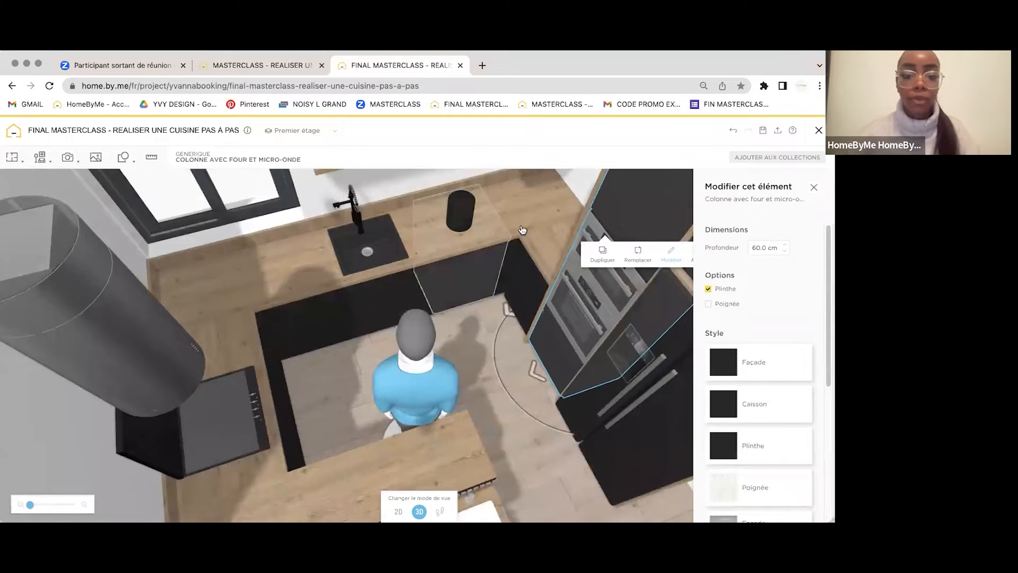
{"action": "left_click_drag", "start_coordinate": [565, 189], "coordinate": [262, 290]}
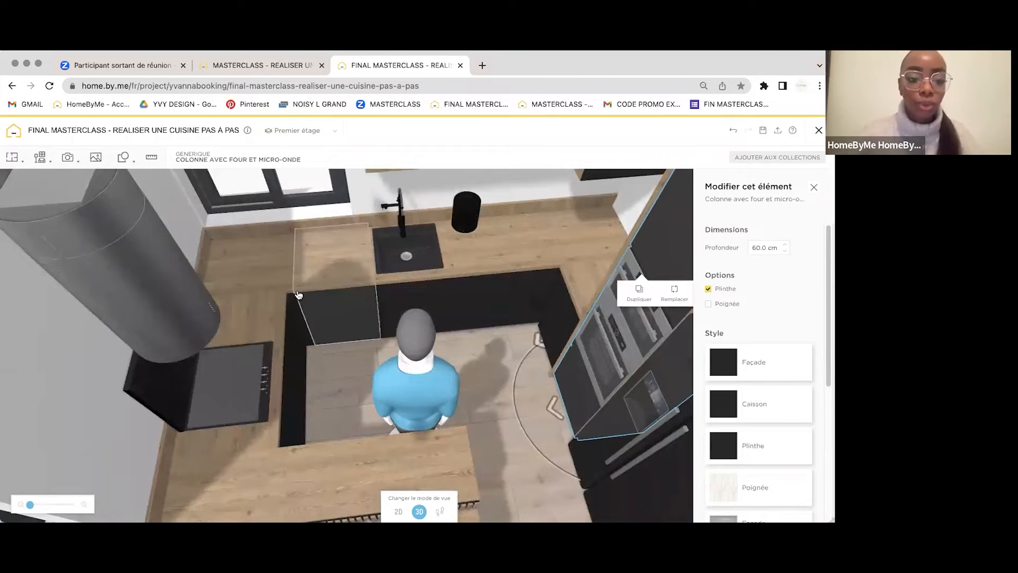
{"action": "left_click_drag", "start_coordinate": [334, 362], "coordinate": [328, 302]}
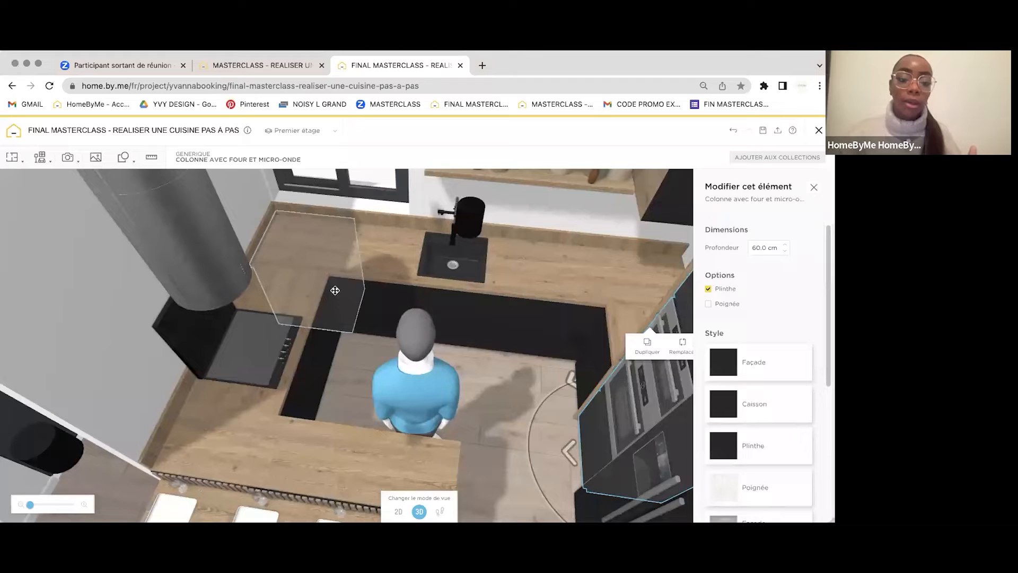
Step: Inspect the one-door base cabinets on both sides of the sink in the FINAL MASTERCLASS project, checking their widths and depths
{"action": "left_click", "coordinate": [335, 290]}
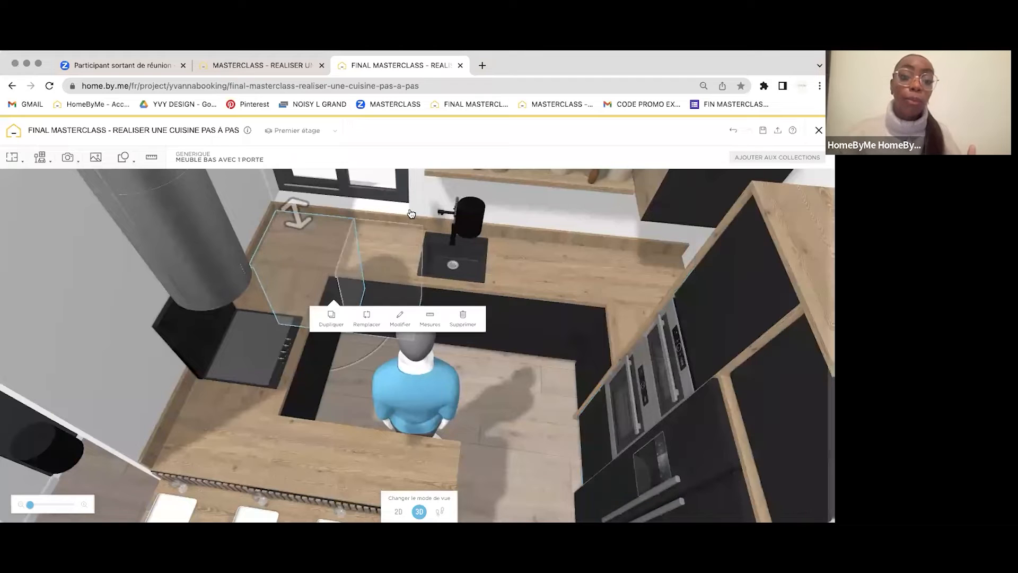
{"action": "left_click", "coordinate": [379, 291]}
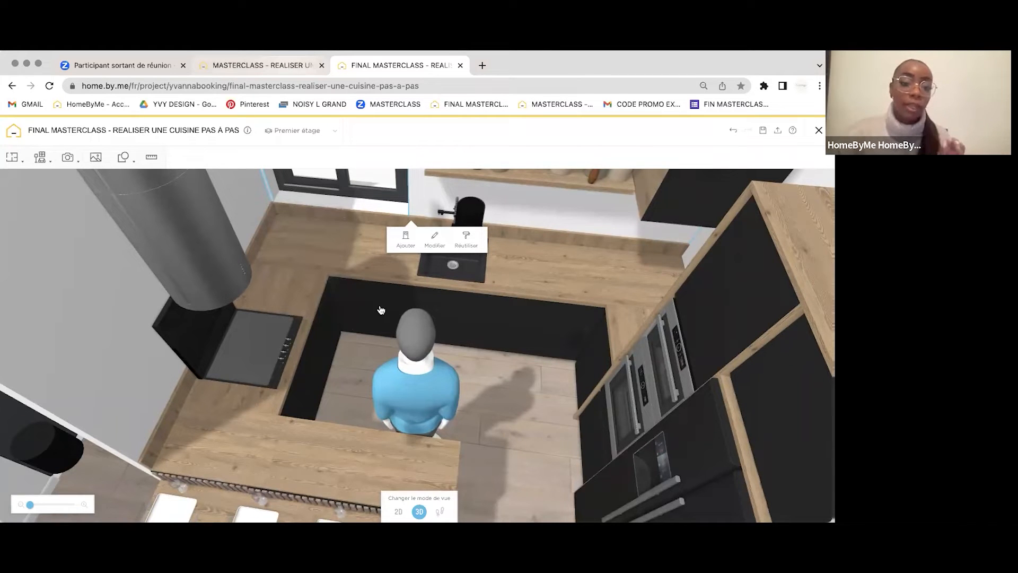
{"action": "left_click", "coordinate": [381, 277]}
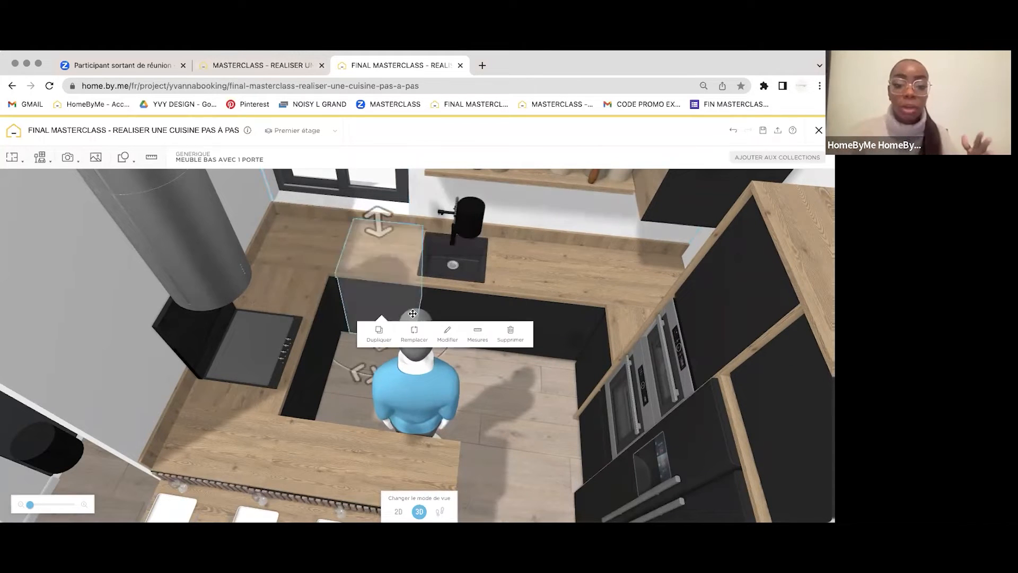
{"action": "left_click", "coordinate": [381, 278]}
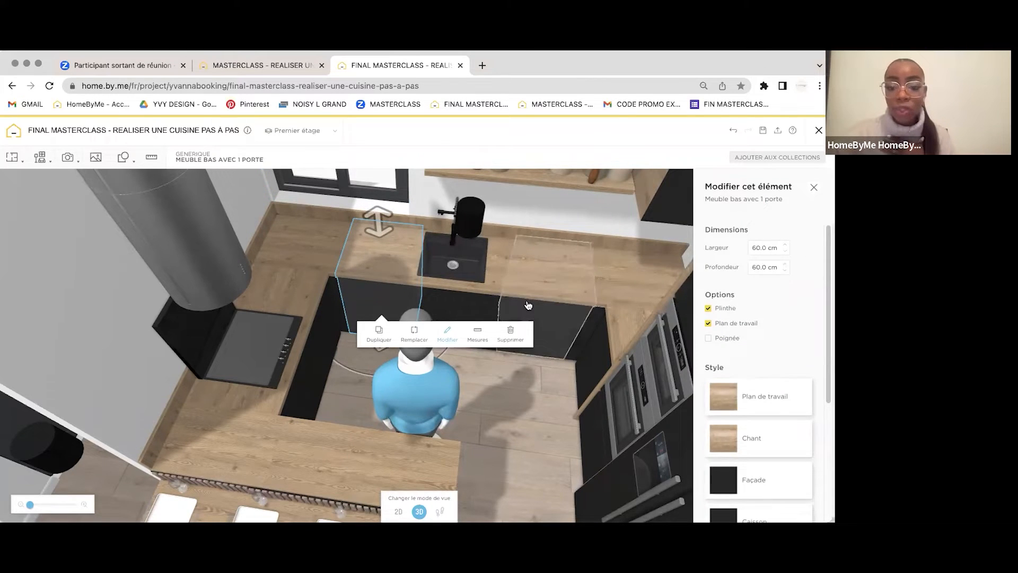
{"action": "left_click", "coordinate": [528, 305]}
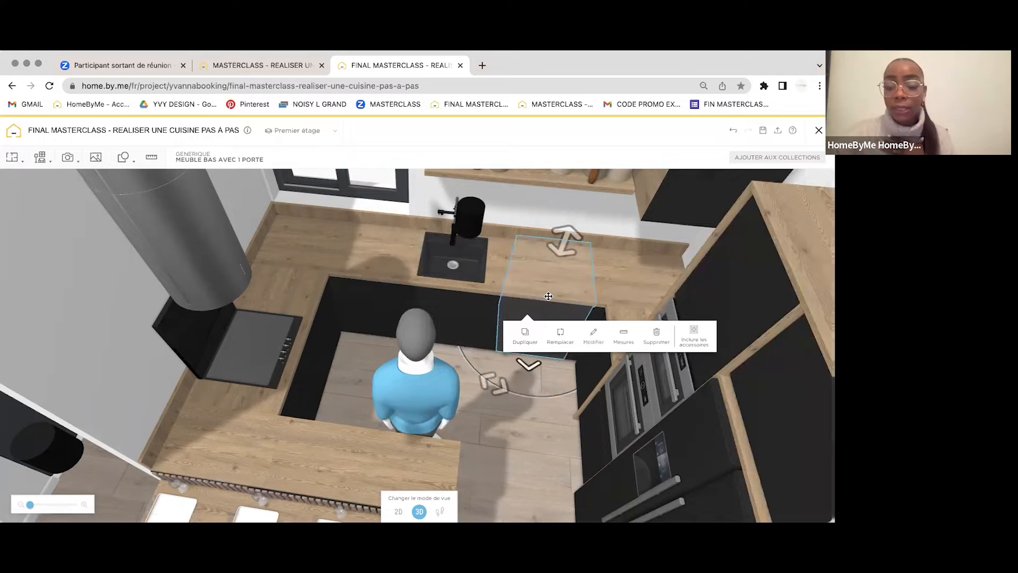
{"action": "left_click", "coordinate": [496, 305]}
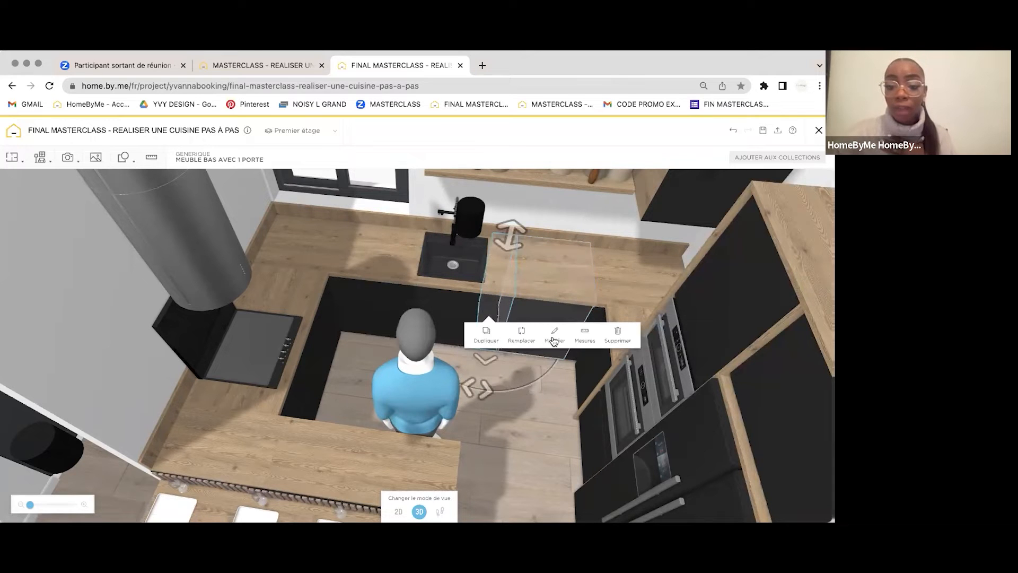
{"action": "left_click", "coordinate": [554, 335]}
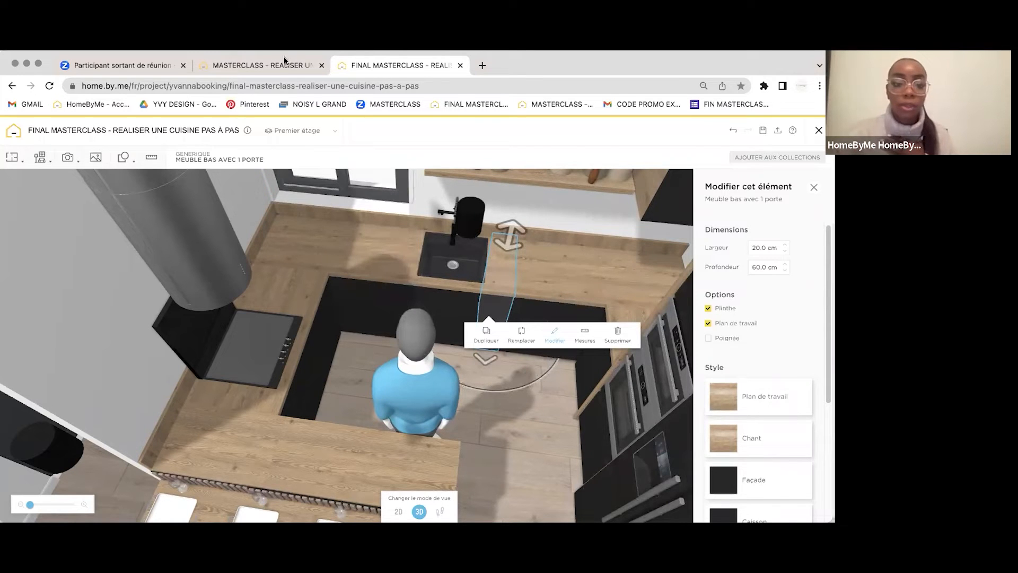
Step: In the MASTERCLASS project, move the white one-door base cabinet towards the sink and give its Plan de travail a light oak Bois finish
{"action": "key", "text": "ctrl+shift+Tab"}
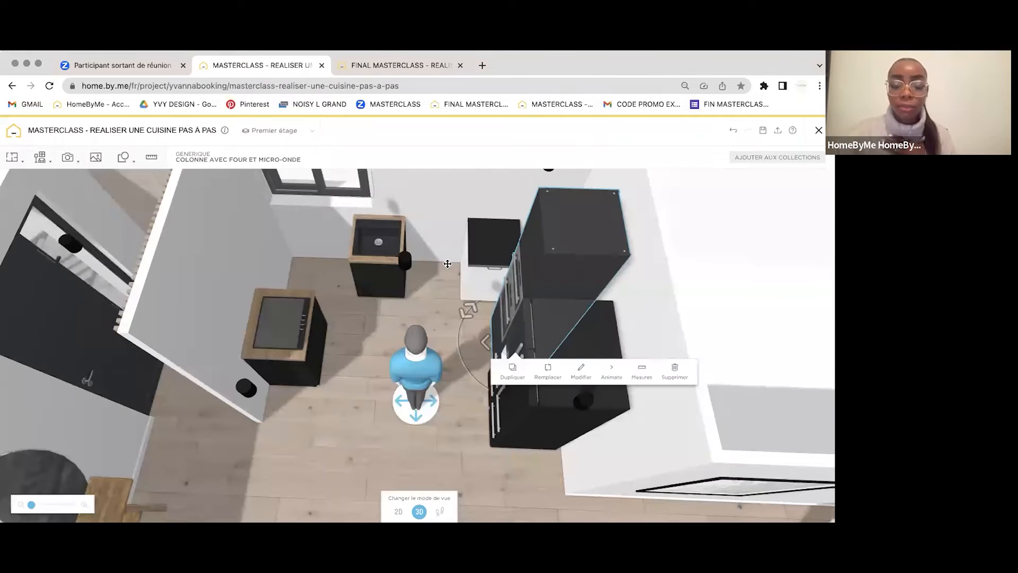
{"action": "left_click", "coordinate": [501, 289]}
{"action": "left_click", "coordinate": [516, 309]}
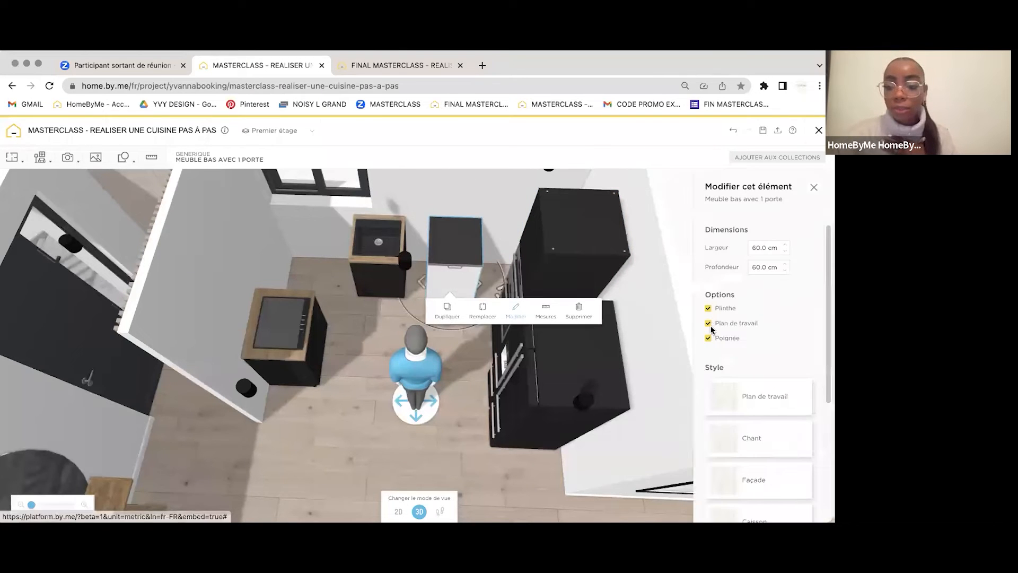
{"action": "left_click", "coordinate": [716, 397]}
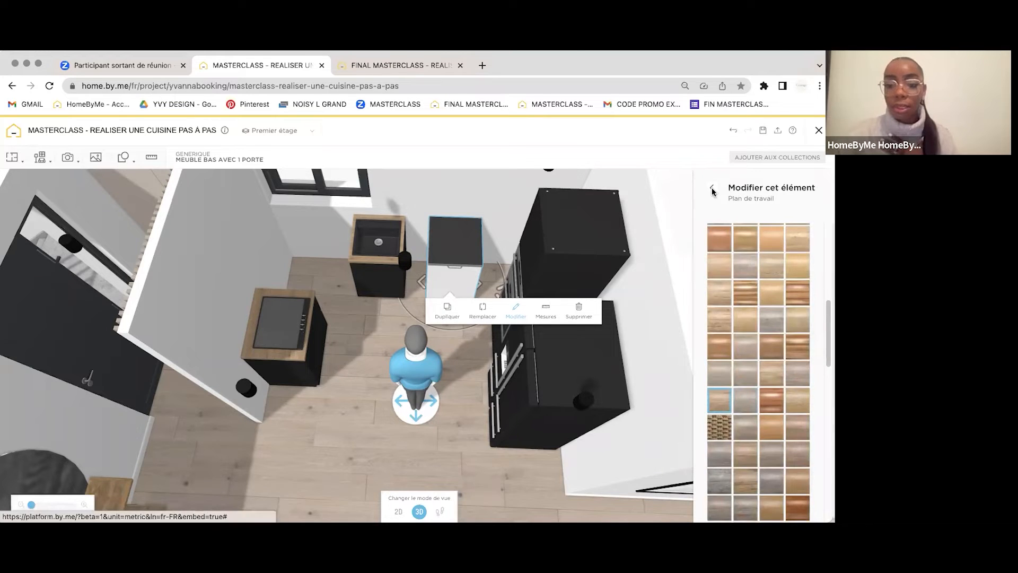
Step: Give the worktop edge (Chant) of the white one-door base cabinet the same light oak Bois finish
{"action": "left_click", "coordinate": [711, 188]}
{"action": "left_click", "coordinate": [753, 438]}
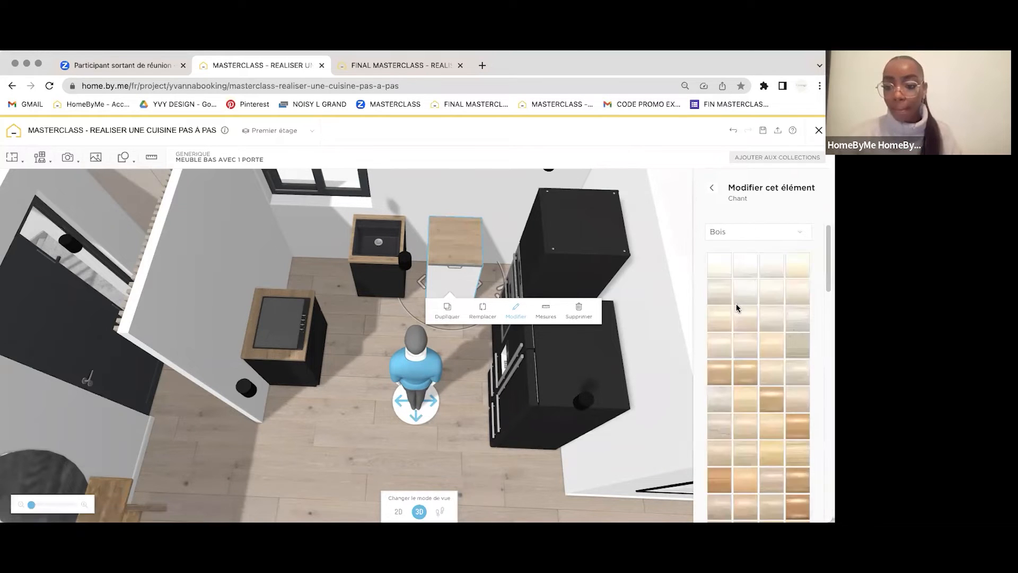
{"action": "scroll", "coordinate": [736, 308], "scroll_direction": "down", "scroll_amount": 5}
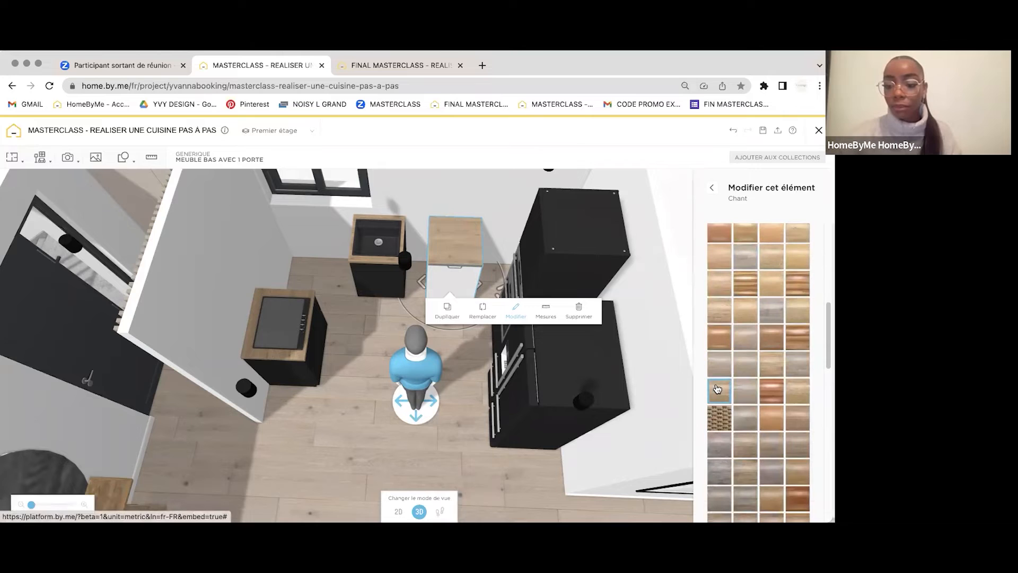
Step: Give the Façade of the one-door base cabinet a black Peinture mat finish
{"action": "left_click", "coordinate": [712, 187]}
{"action": "scroll", "coordinate": [727, 376], "scroll_direction": "down", "scroll_amount": 4}
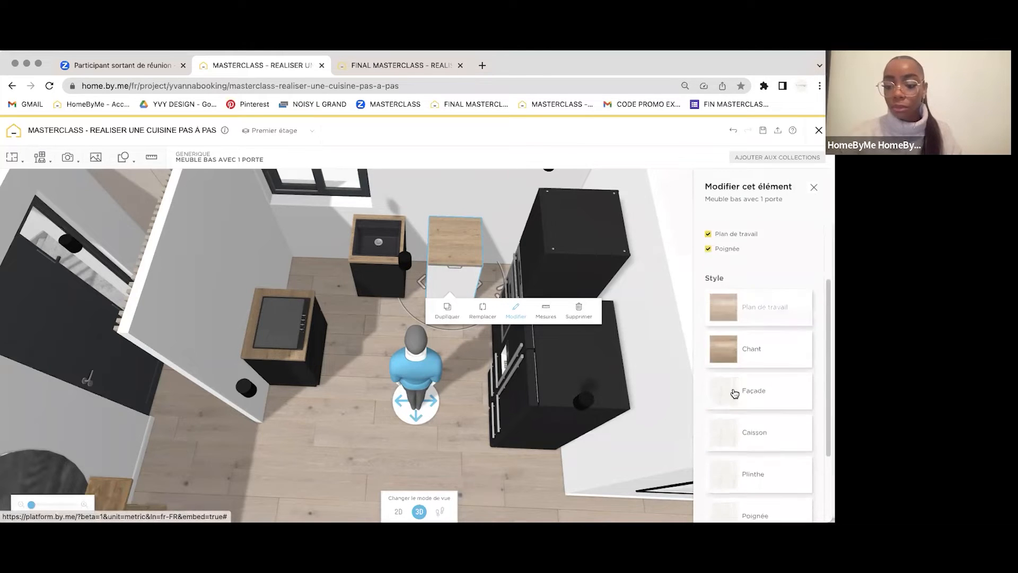
{"action": "left_click", "coordinate": [727, 376]}
{"action": "left_click", "coordinate": [776, 231]}
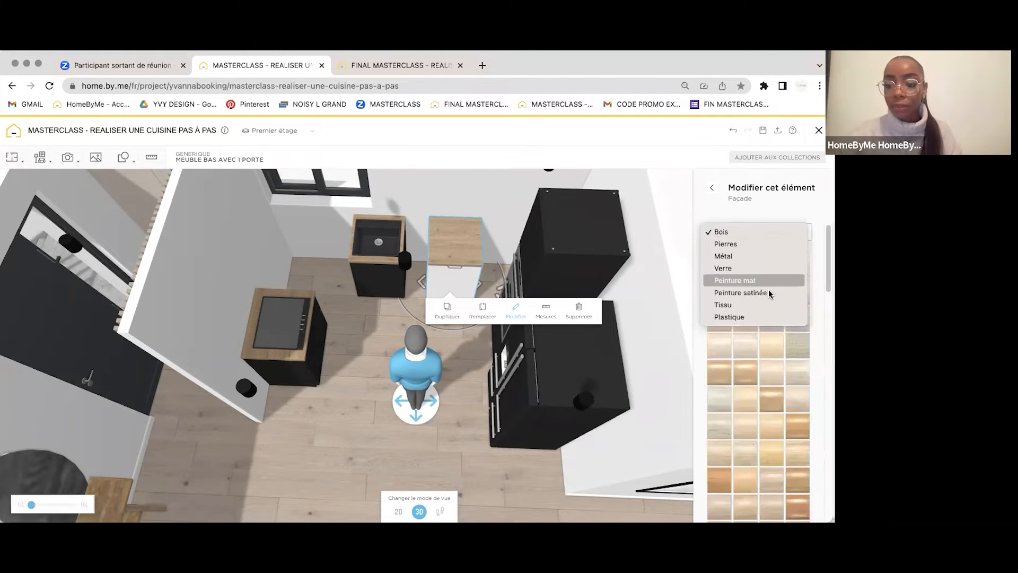
{"action": "left_click", "coordinate": [771, 281]}
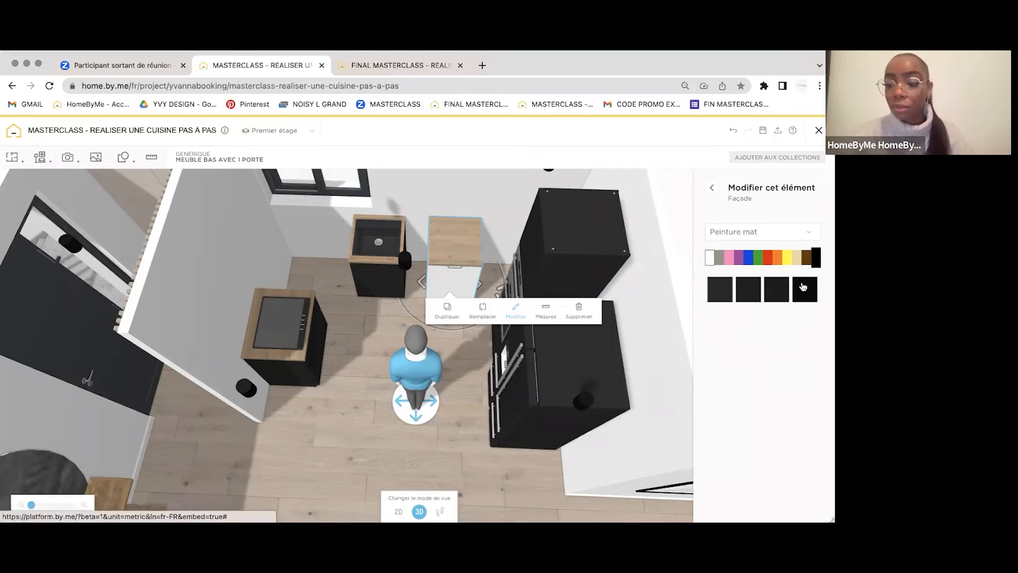
{"action": "left_click", "coordinate": [724, 291]}
{"action": "left_click", "coordinate": [712, 188]}
Step: Apply the same black Peinture mat finish to the cabinet's Caisson
{"action": "scroll", "coordinate": [760, 224], "scroll_direction": "down", "scroll_amount": 4}
{"action": "left_click", "coordinate": [743, 417]}
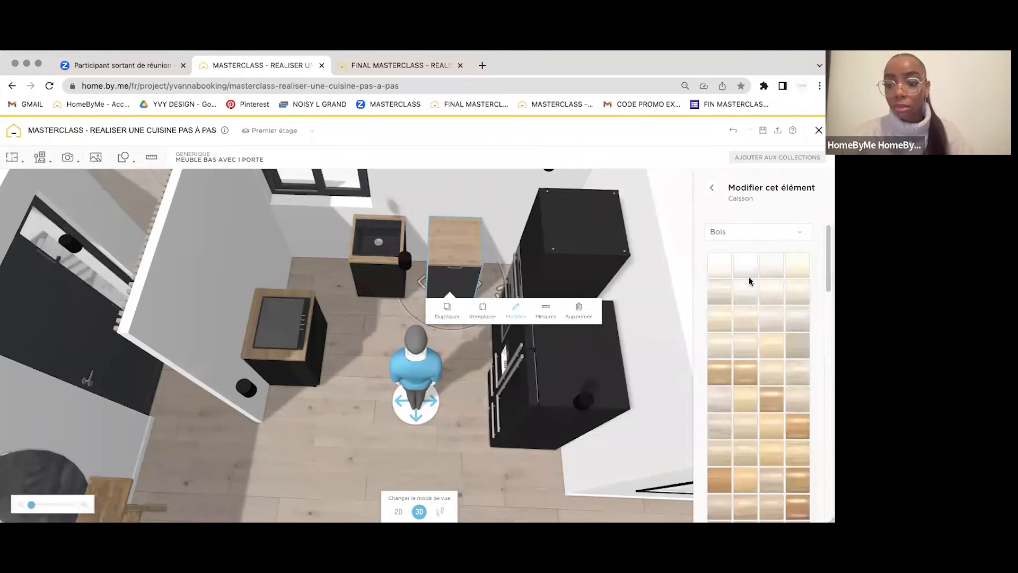
{"action": "left_click", "coordinate": [753, 232]}
{"action": "left_click", "coordinate": [789, 281]}
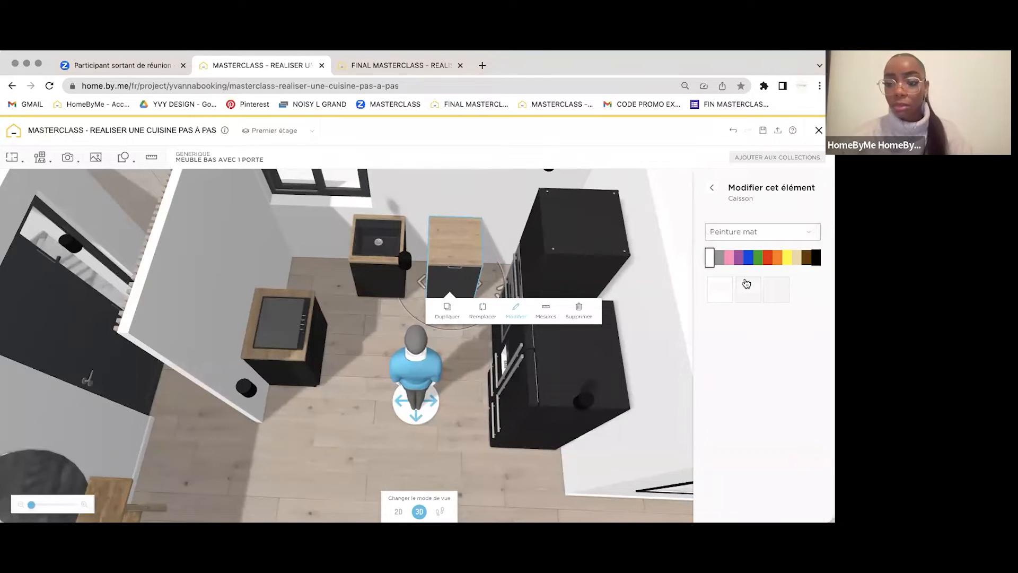
{"action": "left_click", "coordinate": [712, 187]}
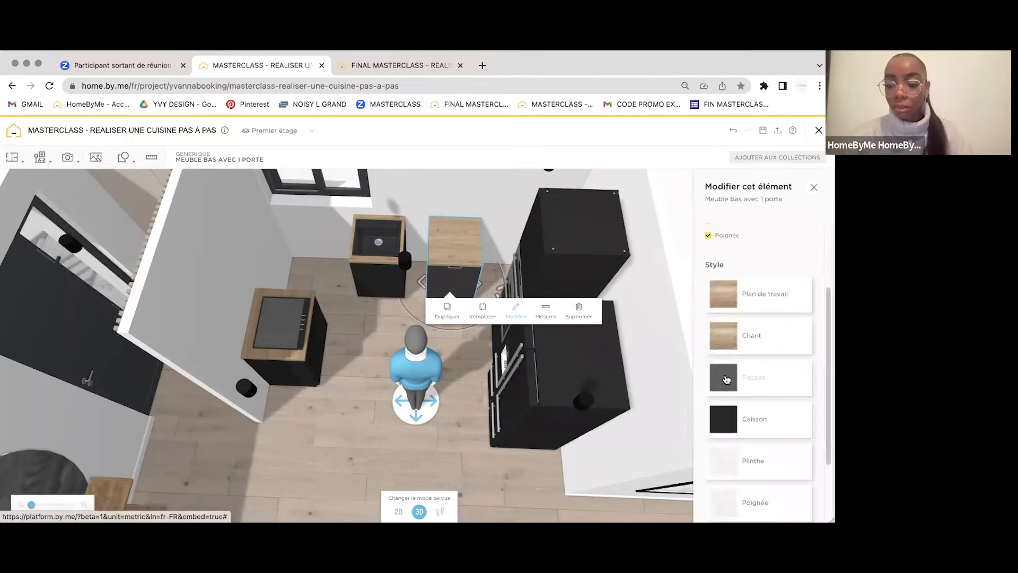
Step: Give the cabinet's Plinthe the matching black Peinture mat finish
{"action": "scroll", "coordinate": [755, 214], "scroll_direction": "down", "scroll_amount": 2}
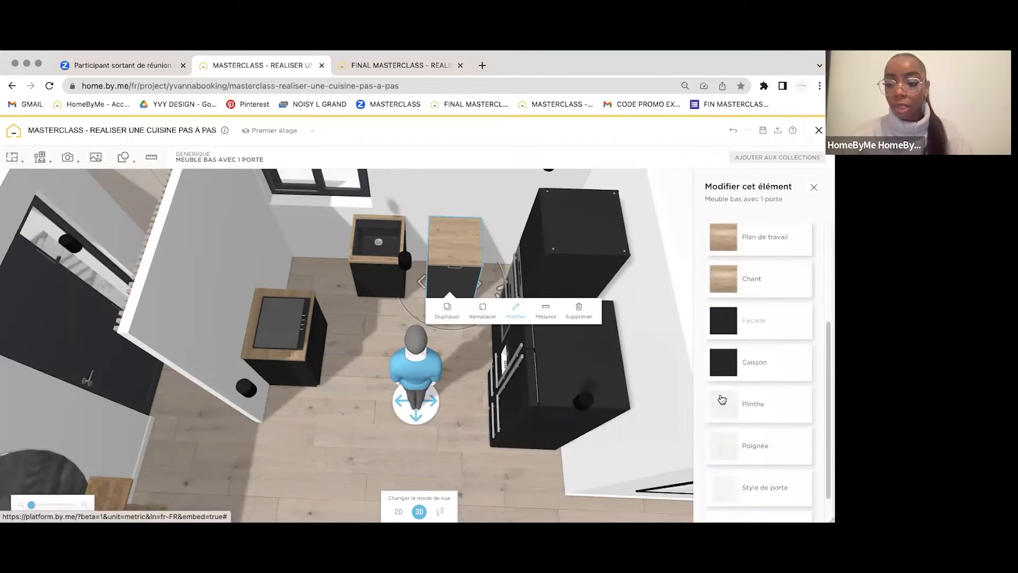
{"action": "left_click", "coordinate": [753, 231]}
{"action": "left_click", "coordinate": [779, 278]}
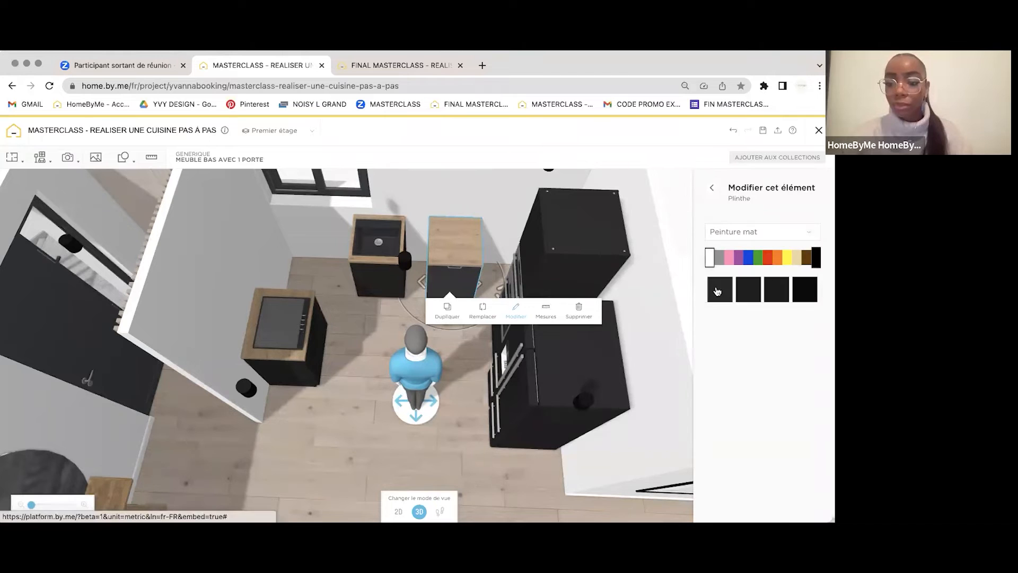
{"action": "left_click", "coordinate": [712, 192]}
Step: Check the Style de porte of the one-door base cabinet and turn off its Poignée option
{"action": "scroll", "coordinate": [724, 424], "scroll_direction": "down", "scroll_amount": 2}
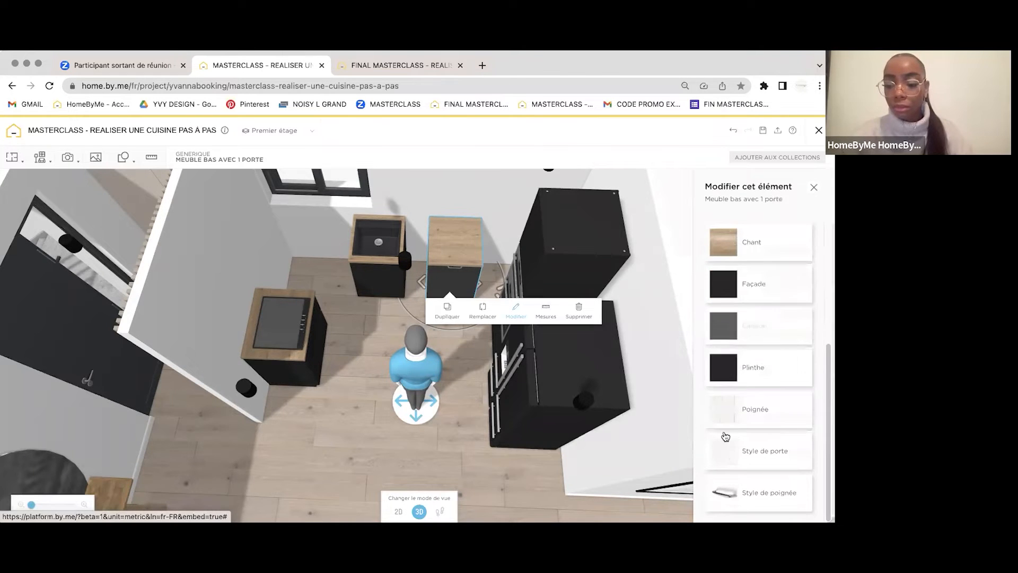
{"action": "left_click", "coordinate": [730, 453]}
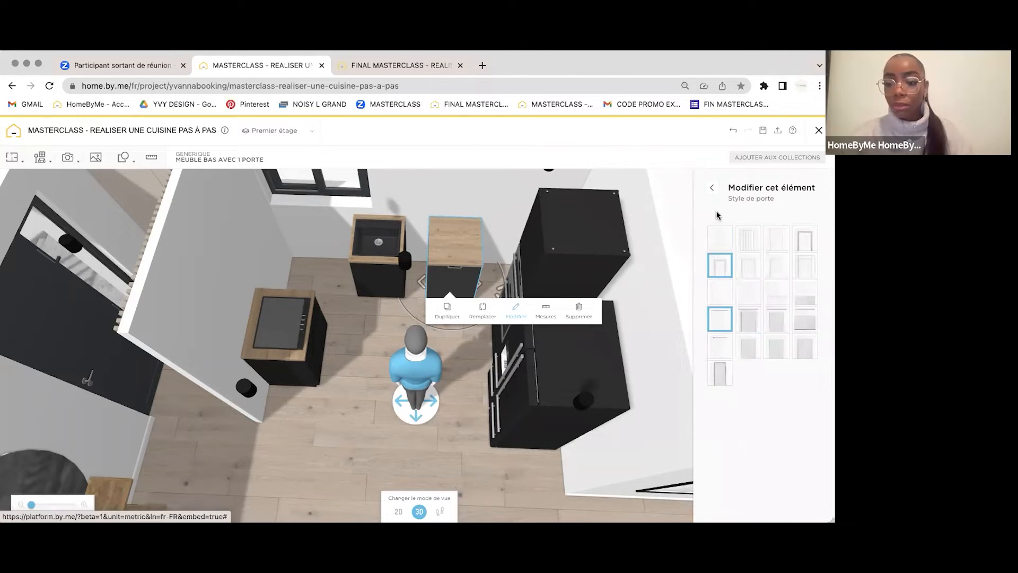
{"action": "left_click", "coordinate": [713, 191]}
{"action": "scroll", "coordinate": [733, 306], "scroll_direction": "up", "scroll_amount": 4}
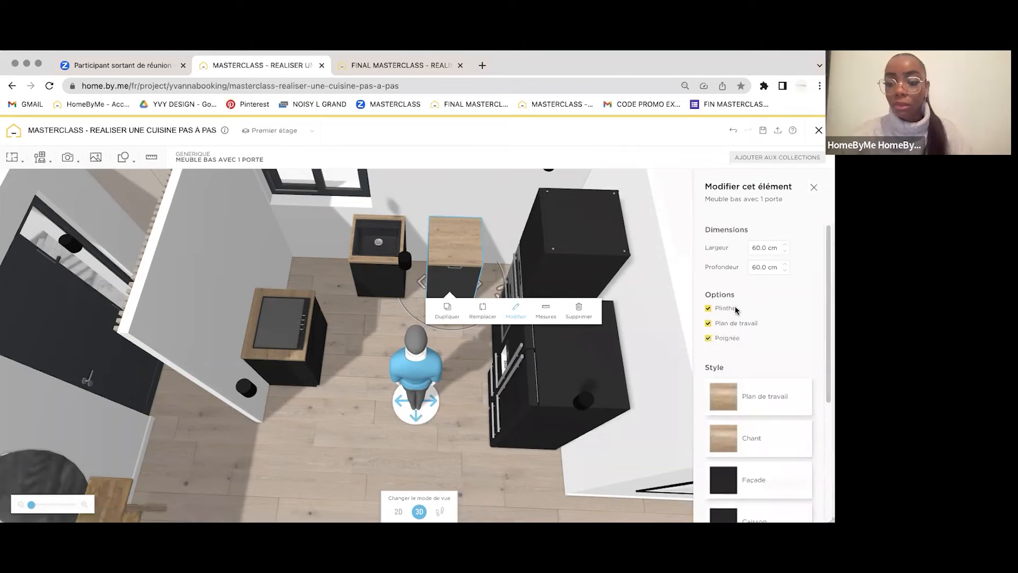
{"action": "left_click", "coordinate": [708, 338]}
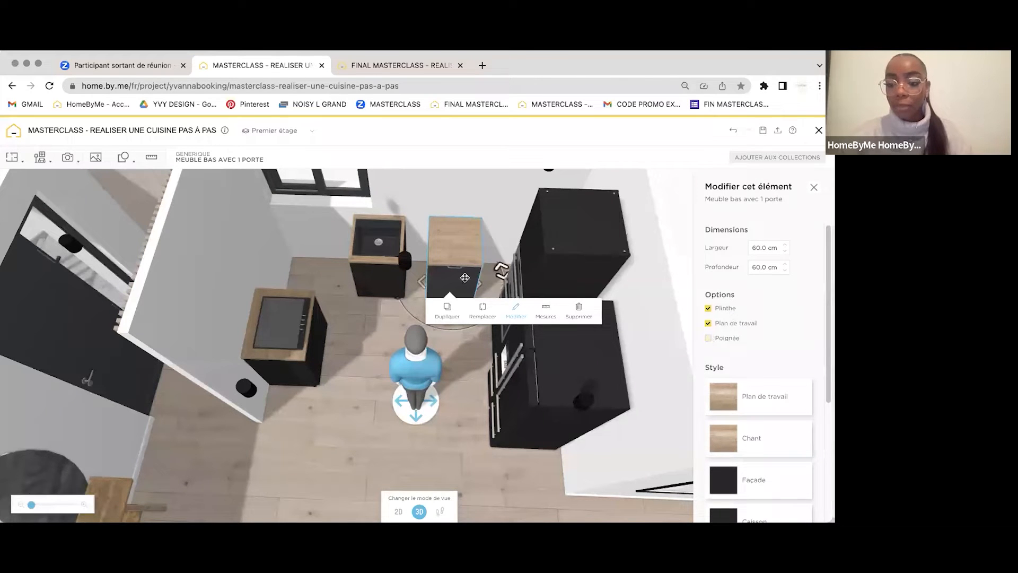
Step: Move the black one-door cabinet to the window side of the sink and place a duplicate on the oven-column side
{"action": "left_click_drag", "start_coordinate": [463, 280], "coordinate": [358, 271]}
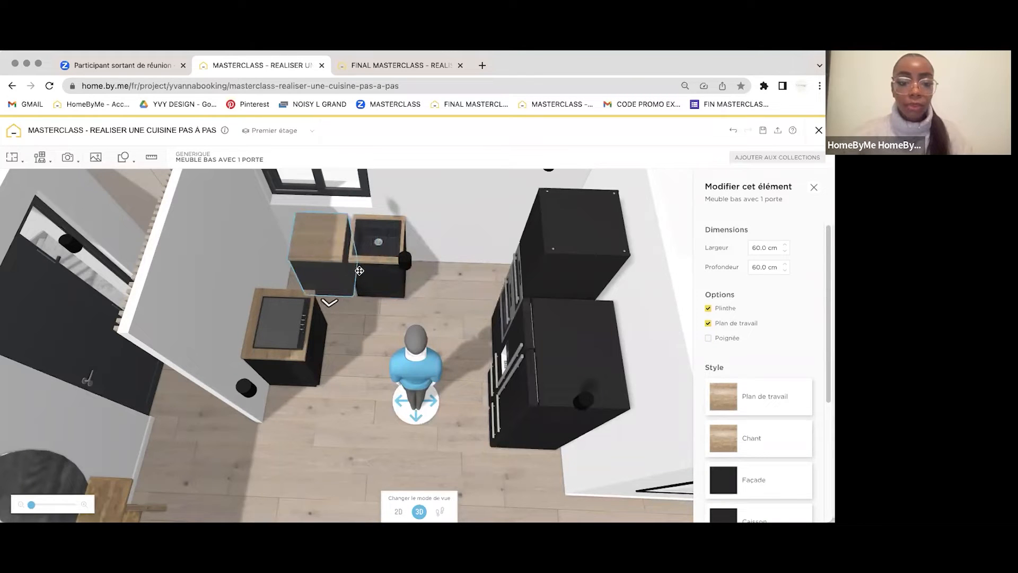
{"action": "left_click", "coordinate": [343, 305]}
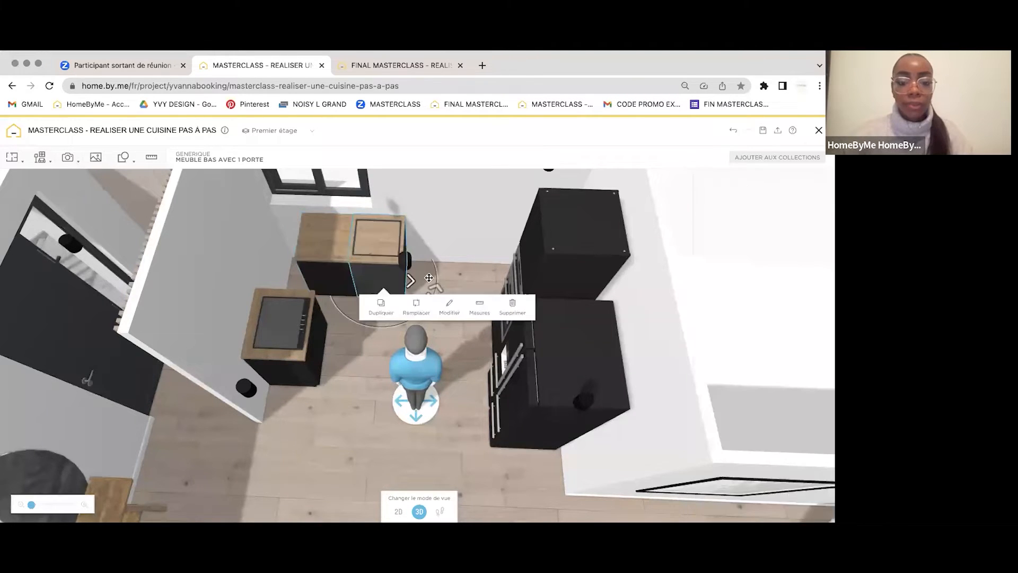
{"action": "mouse_move", "coordinate": [452, 279]}
{"action": "left_mouse_down"}
{"action": "mouse_move", "coordinate": [455, 303]}
{"action": "mouse_move", "coordinate": [439, 275]}
{"action": "left_mouse_up"}
Step: Duplicate the one-door cabinet between the sink and the oven column and set the copy's width to 20 cm
{"action": "left_click", "coordinate": [457, 306]}
{"action": "left_click", "coordinate": [502, 310]}
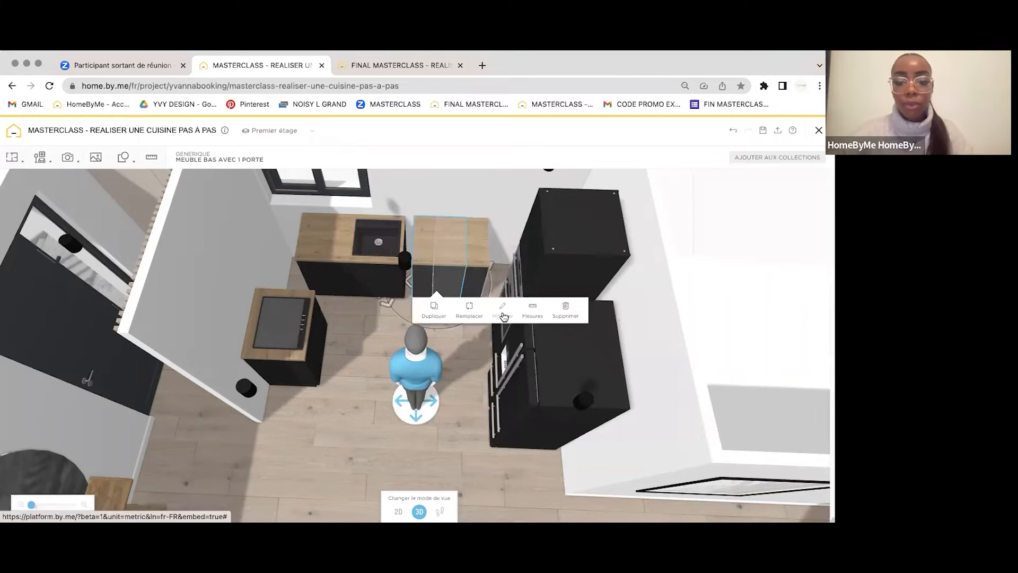
{"action": "left_click", "coordinate": [758, 250]}
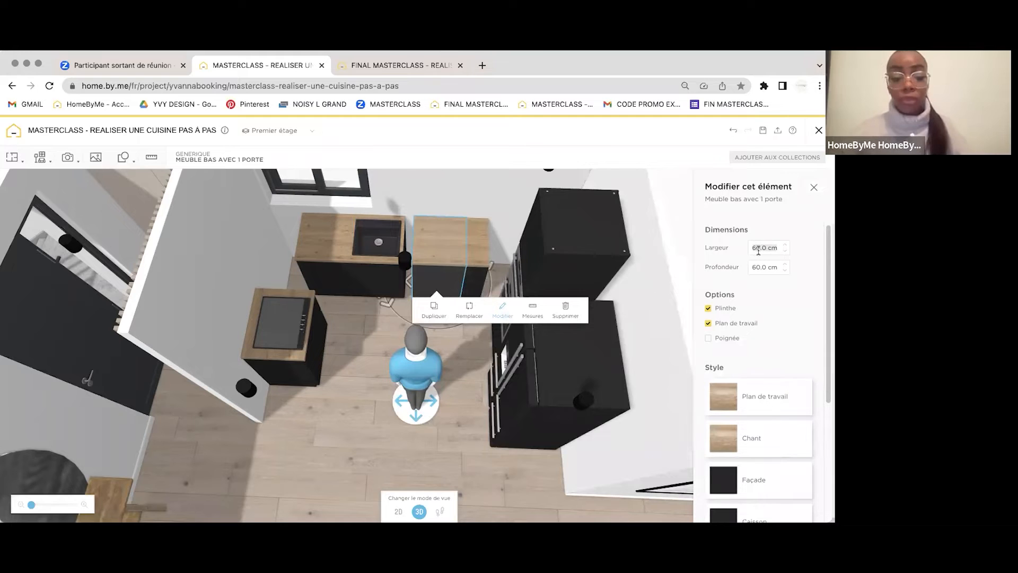
{"action": "type", "text": "20"}
{"action": "key", "text": "Return"}
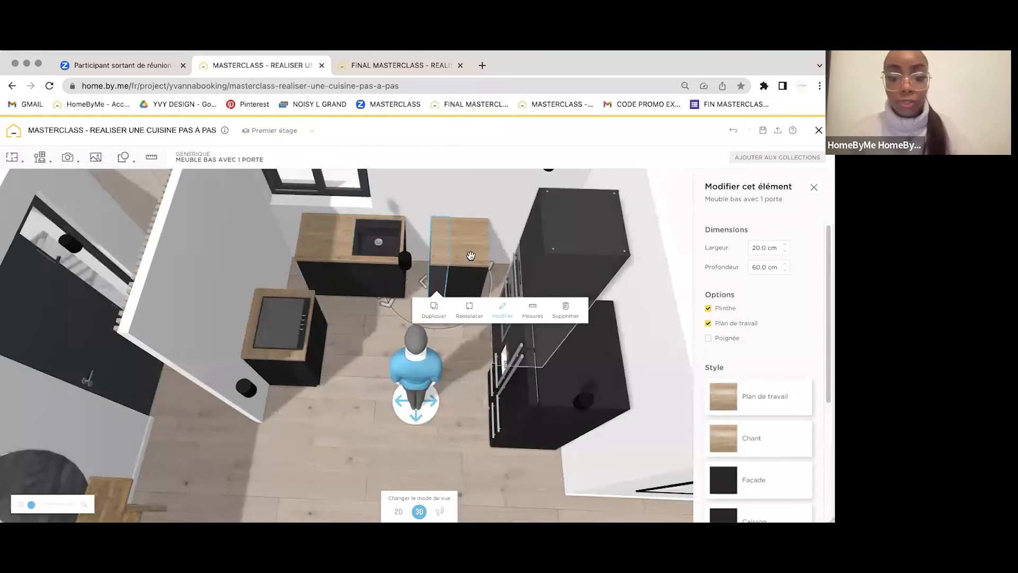
Step: Slide the 20 cm cabinet, the sink cabinet and the window-side cabinet together to form a continuous worktop run
{"action": "left_click_drag", "start_coordinate": [439, 263], "coordinate": [424, 258]}
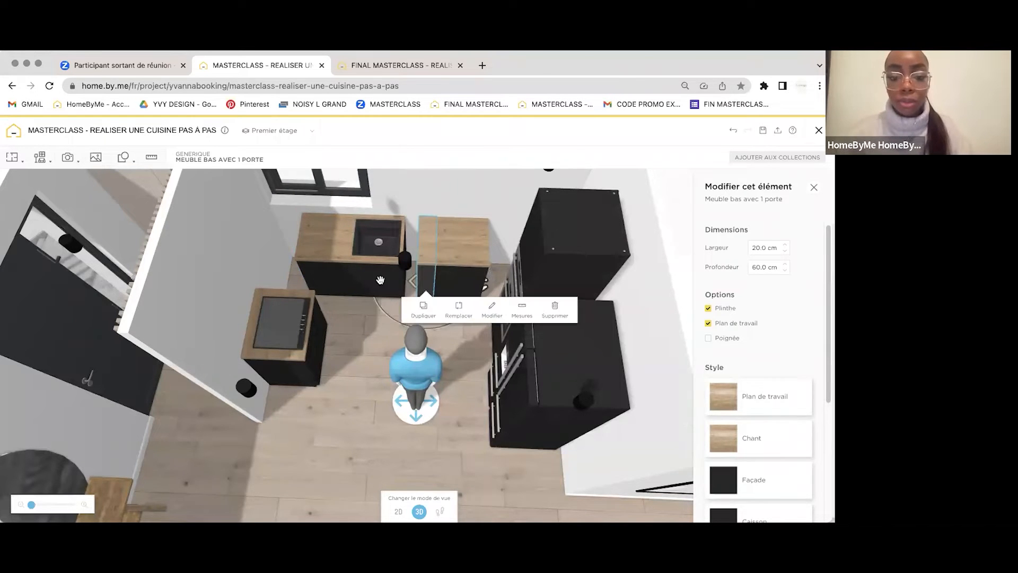
{"action": "left_click_drag", "start_coordinate": [398, 225], "coordinate": [413, 228]}
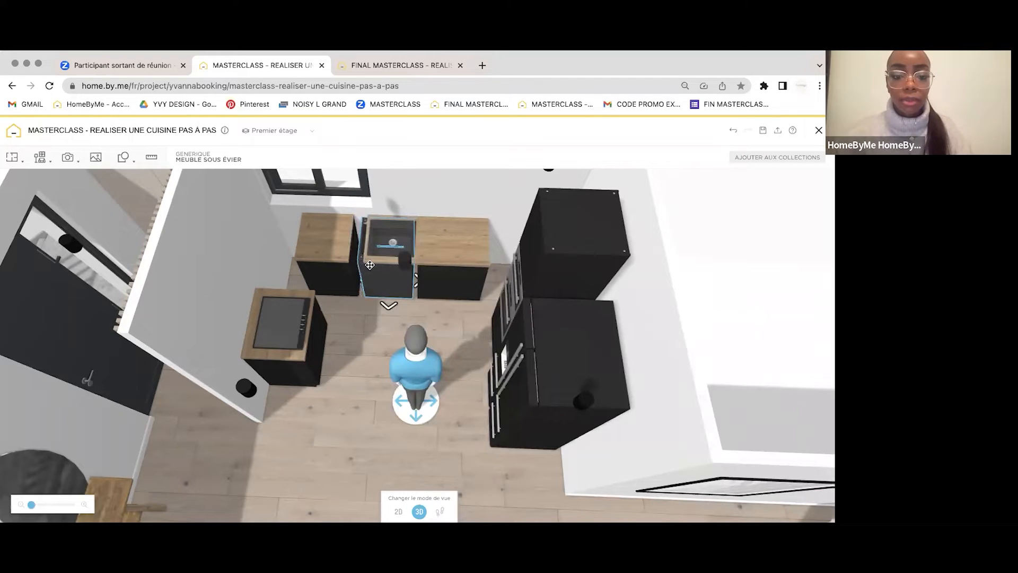
{"action": "left_click_drag", "start_coordinate": [330, 267], "coordinate": [351, 269]}
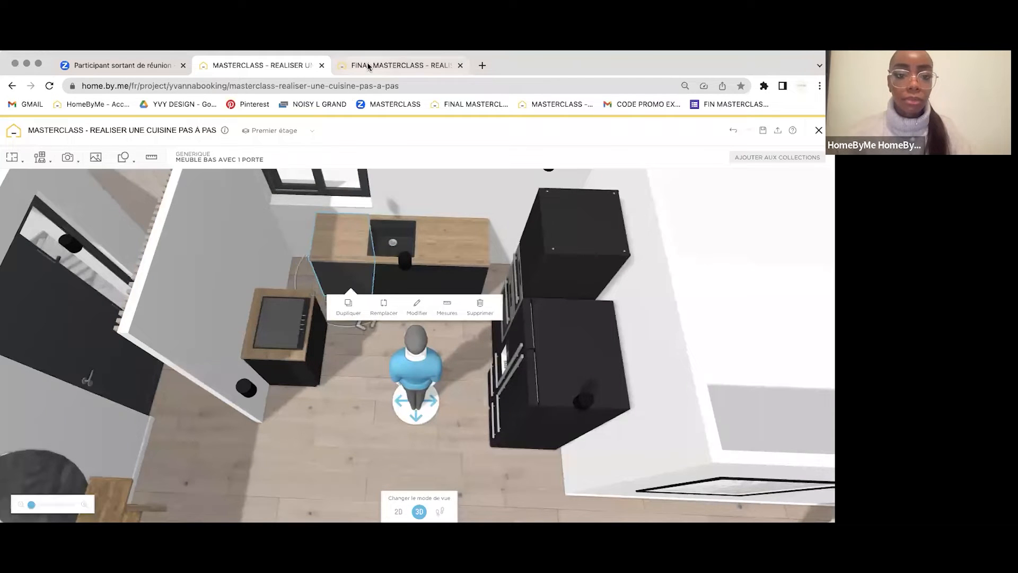
Step: In the FINAL MASTERCLASS project, inspect the corner one-door base cabinet between the hob and sink, checking its width and depth
{"action": "key", "text": "ctrl+Tab"}
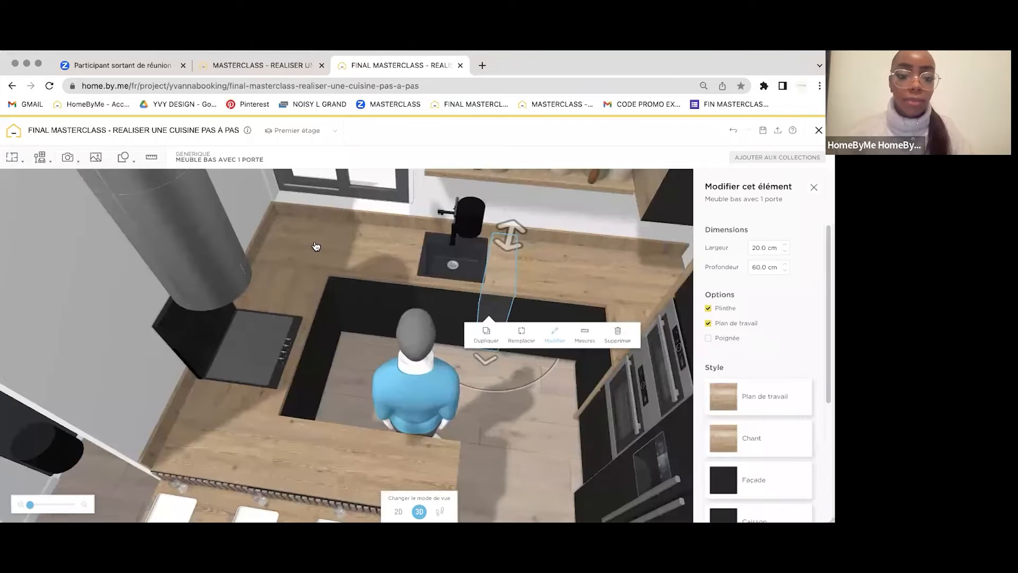
{"action": "left_click", "coordinate": [310, 238]}
{"action": "left_click_drag", "start_coordinate": [371, 301], "coordinate": [438, 239]}
{"action": "key", "text": "Left"}
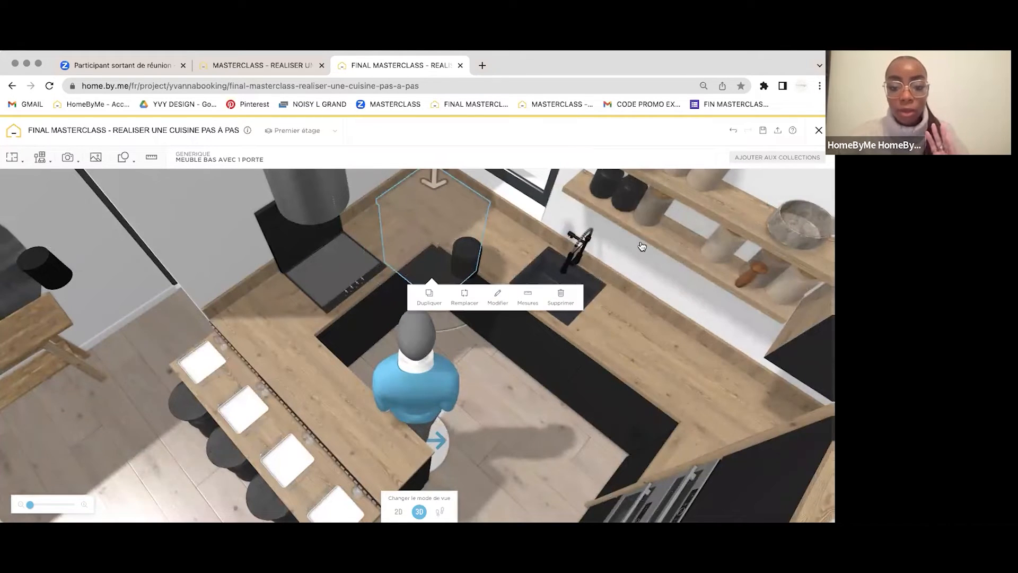
{"action": "left_click_drag", "start_coordinate": [641, 247], "coordinate": [413, 314]}
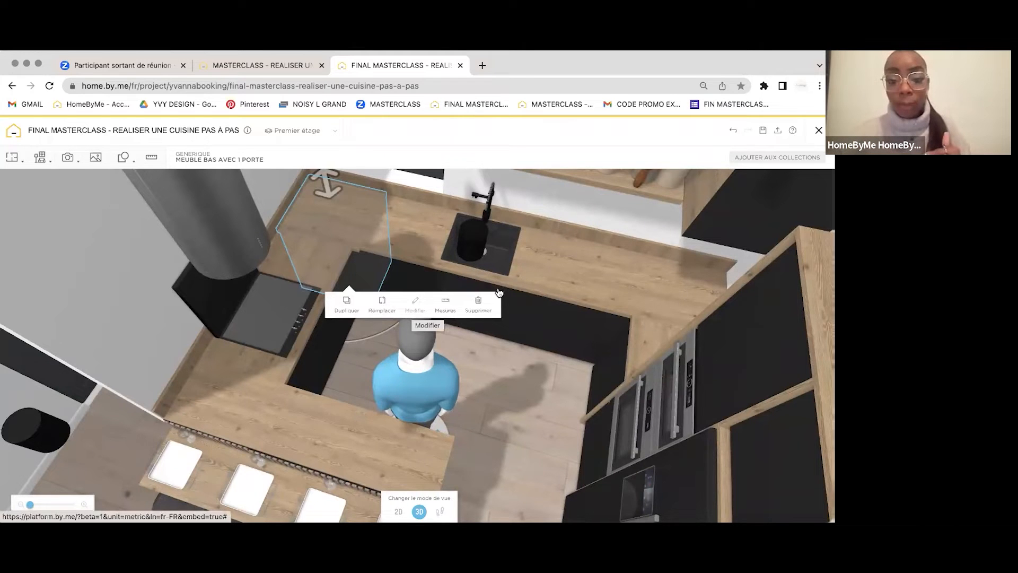
{"action": "left_click_drag", "start_coordinate": [614, 215], "coordinate": [724, 162]}
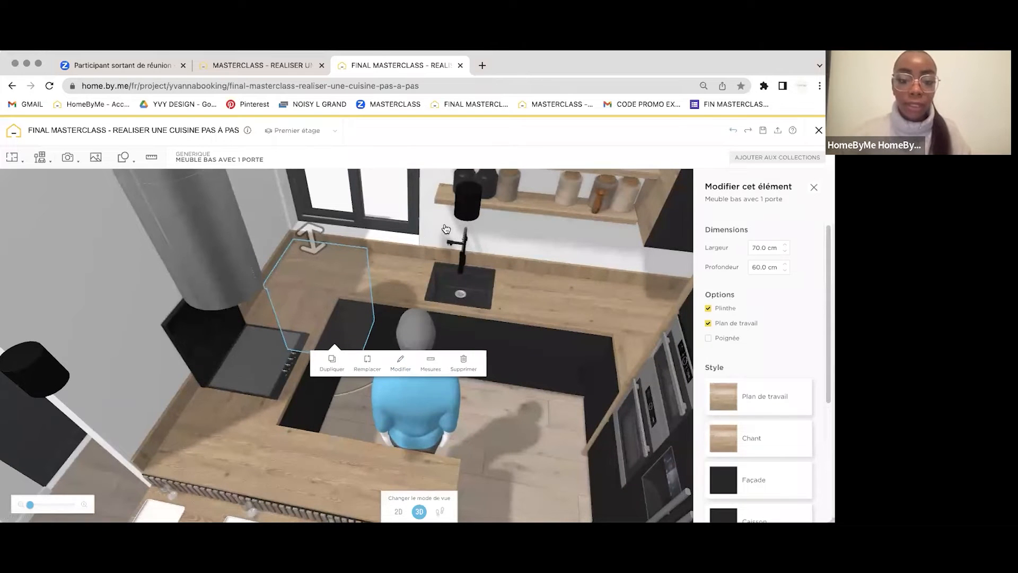
{"action": "left_click", "coordinate": [342, 301]}
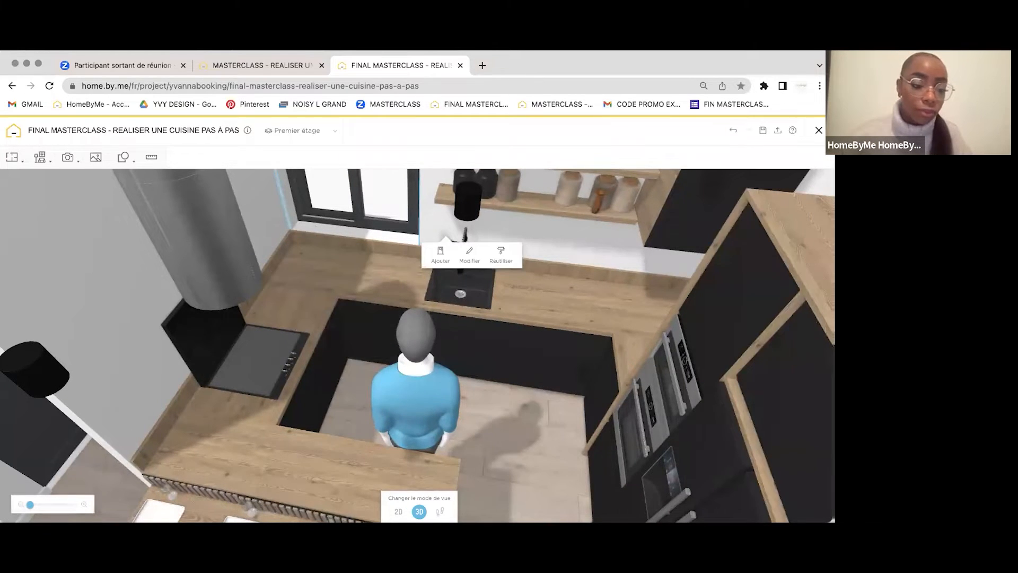
Step: Pull the cabinet between the corner and the sink out of the run to examine the corner cabinet, and put it back
{"action": "scroll", "coordinate": [320, 329], "scroll_direction": "up", "scroll_amount": 5}
{"action": "left_click", "coordinate": [321, 329]}
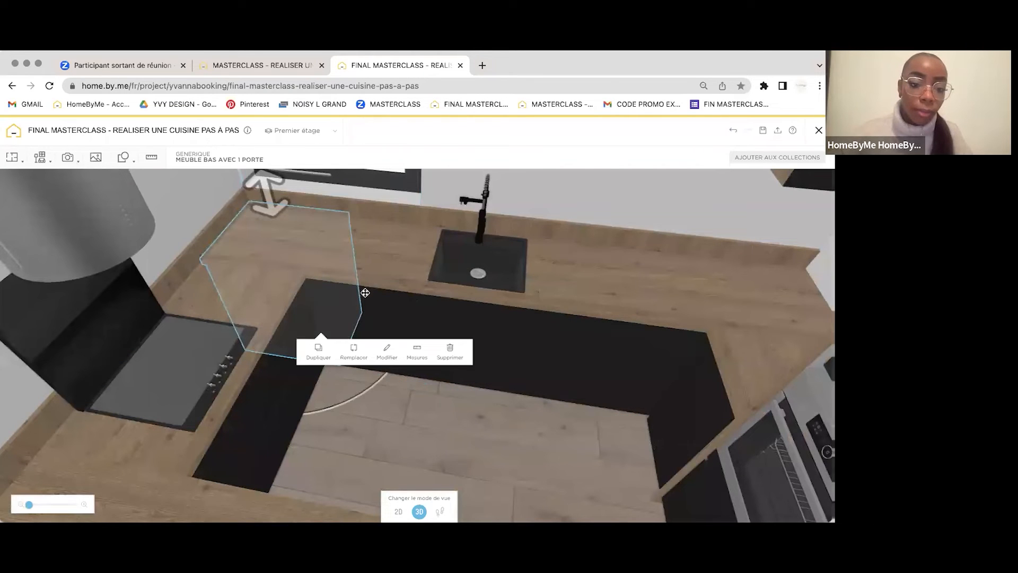
{"action": "left_click", "coordinate": [388, 250]}
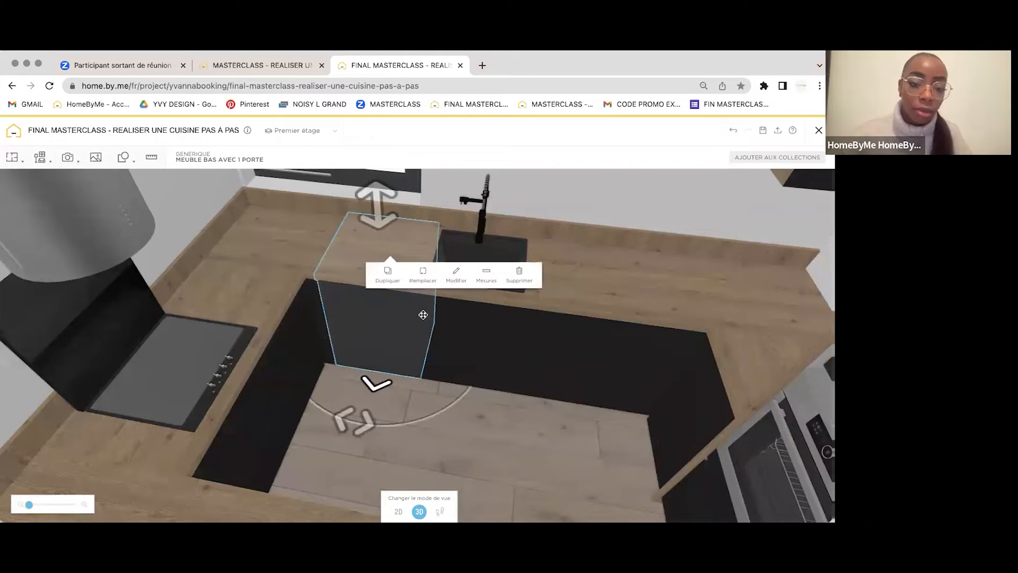
{"action": "left_click_drag", "start_coordinate": [378, 329], "coordinate": [411, 408]}
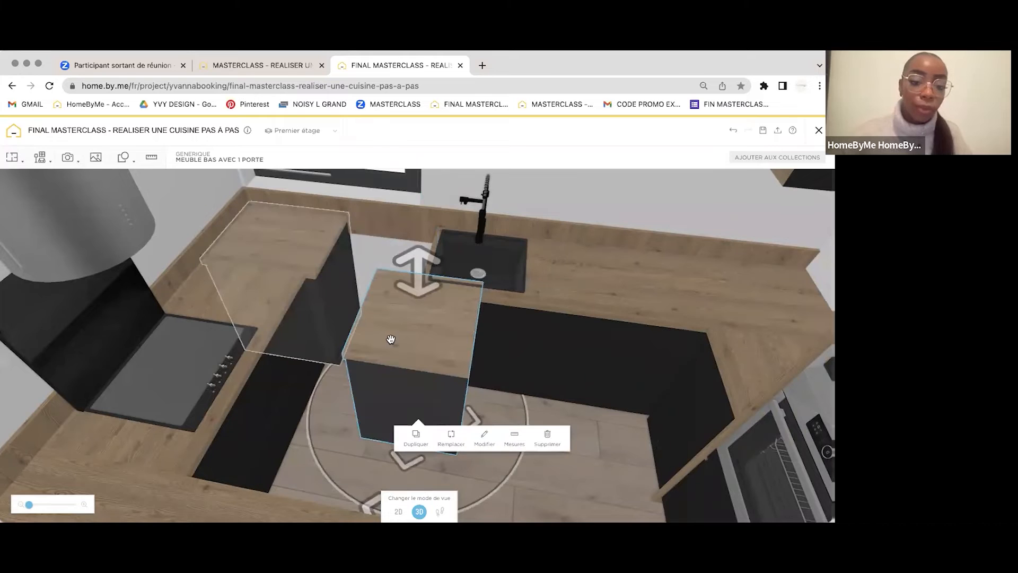
{"action": "mouse_move", "coordinate": [380, 322]}
{"action": "left_mouse_down"}
{"action": "mouse_move", "coordinate": [355, 318]}
{"action": "mouse_move", "coordinate": [370, 334]}
{"action": "left_mouse_up"}
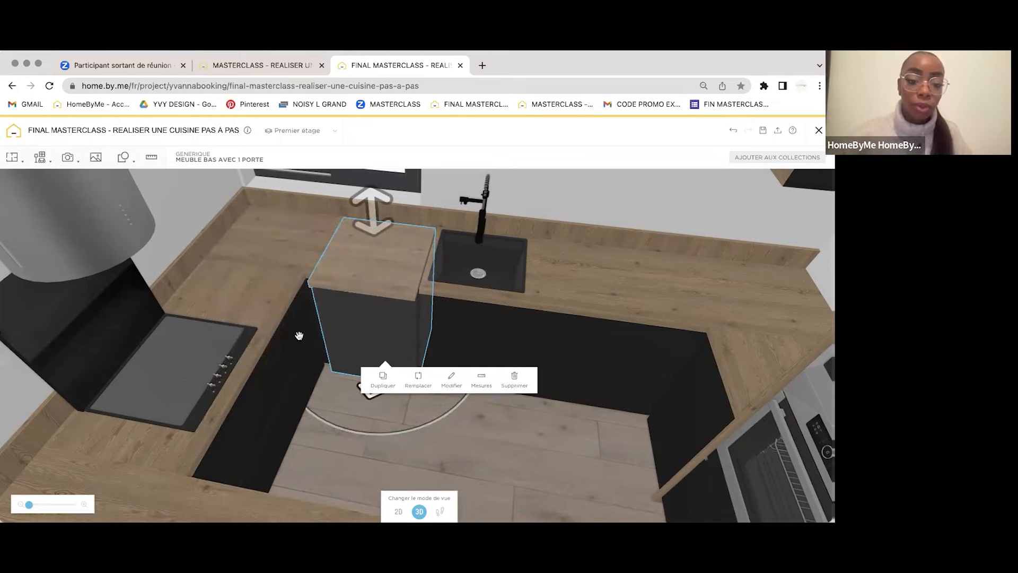
Step: In the MASTERCLASS project, place a duplicate of the window-side one-door cabinet in the corner behind the hob and open its settings
{"action": "left_click", "coordinate": [262, 65]}
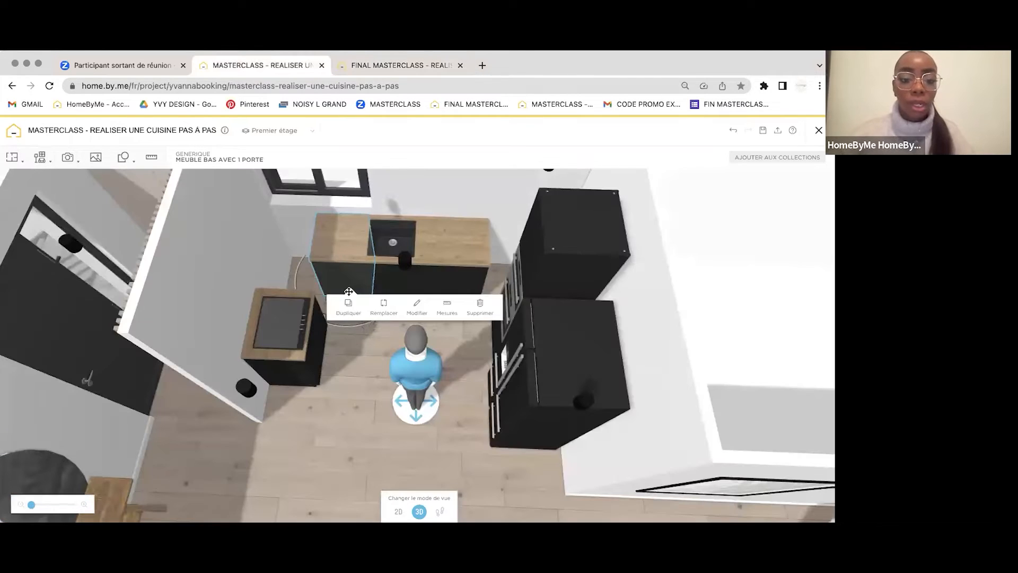
{"action": "left_click_drag", "start_coordinate": [389, 283], "coordinate": [291, 274]}
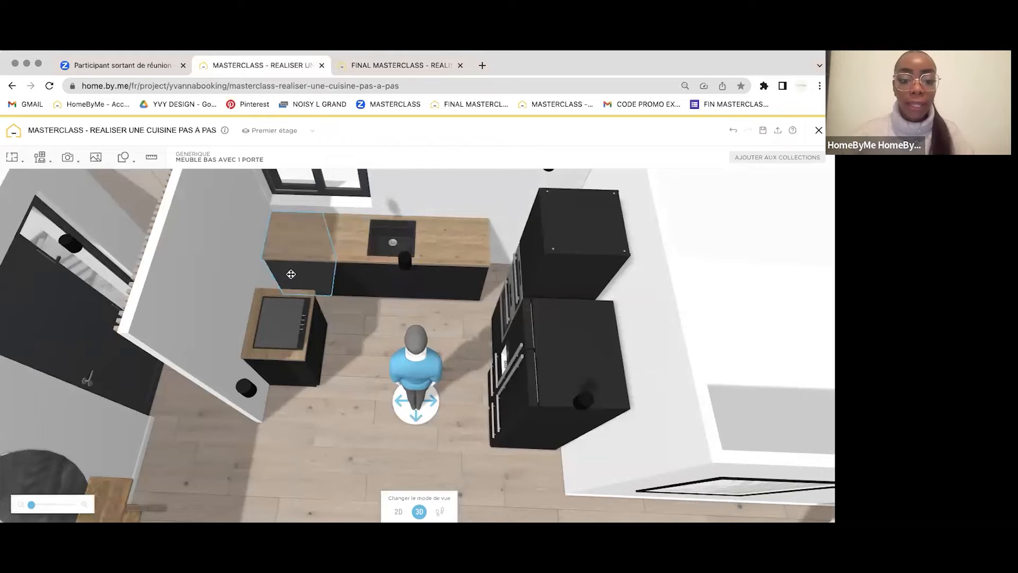
{"action": "left_click", "coordinate": [377, 309]}
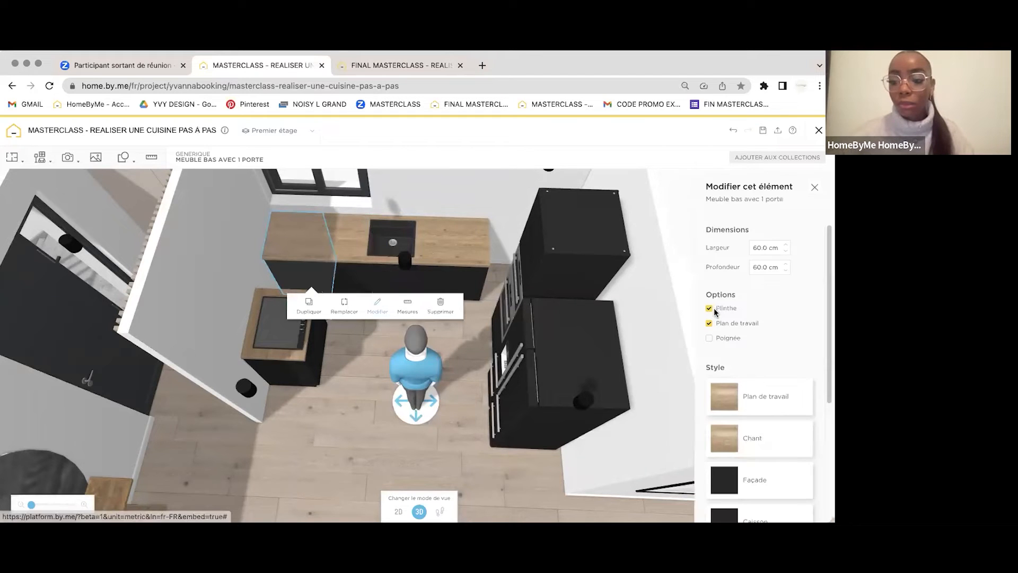
Step: Try a depth of 70 cm for the corner cabinet and undo it
{"action": "left_click", "coordinate": [758, 267]}
{"action": "type", "text": "70"}
{"action": "key", "text": "Return"}
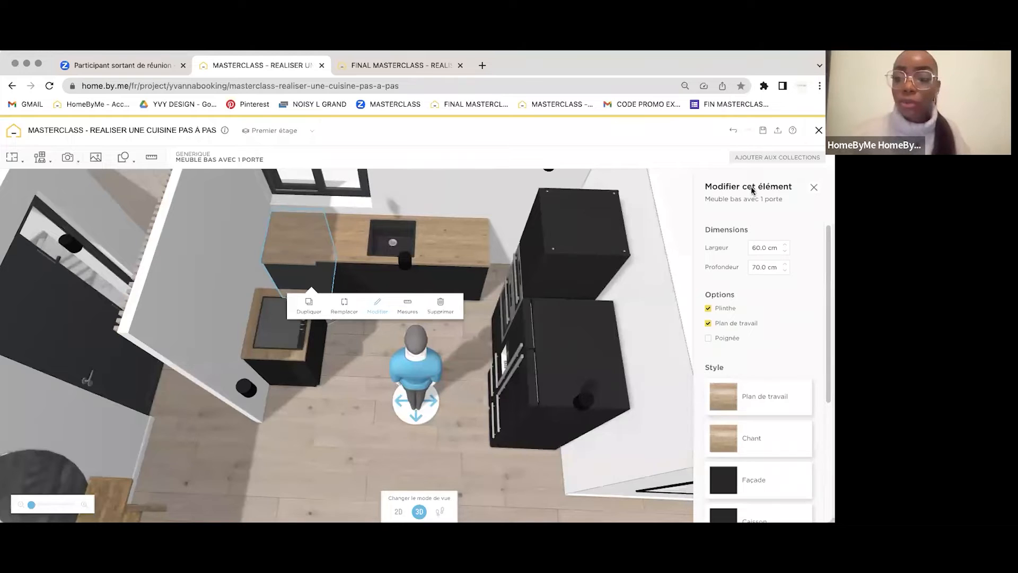
{"action": "left_click", "coordinate": [733, 130]}
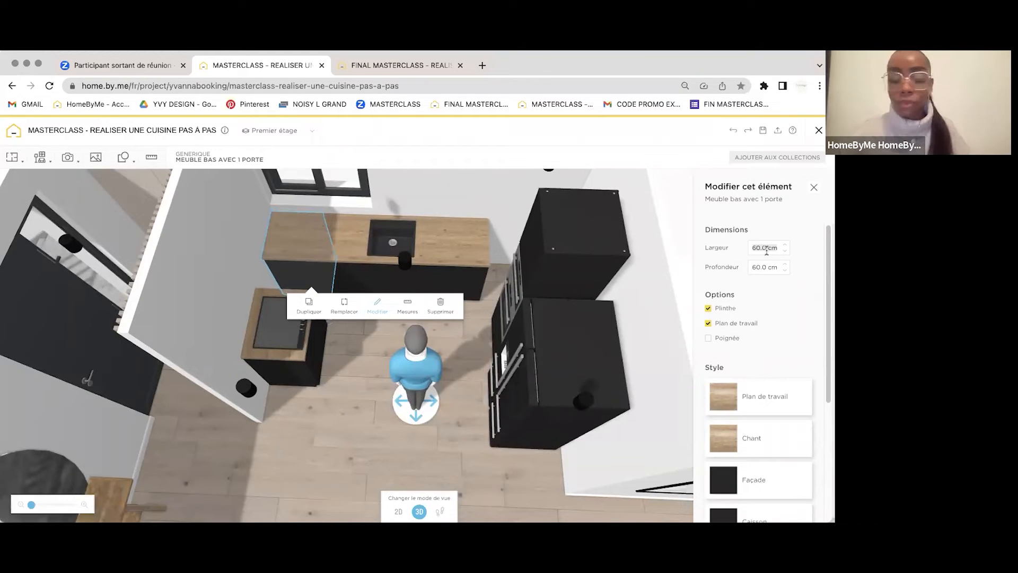
Step: Set the corner cabinet's width (Largeur) to 70 cm
{"action": "type", "text": "70"}
{"action": "key", "text": "Return"}
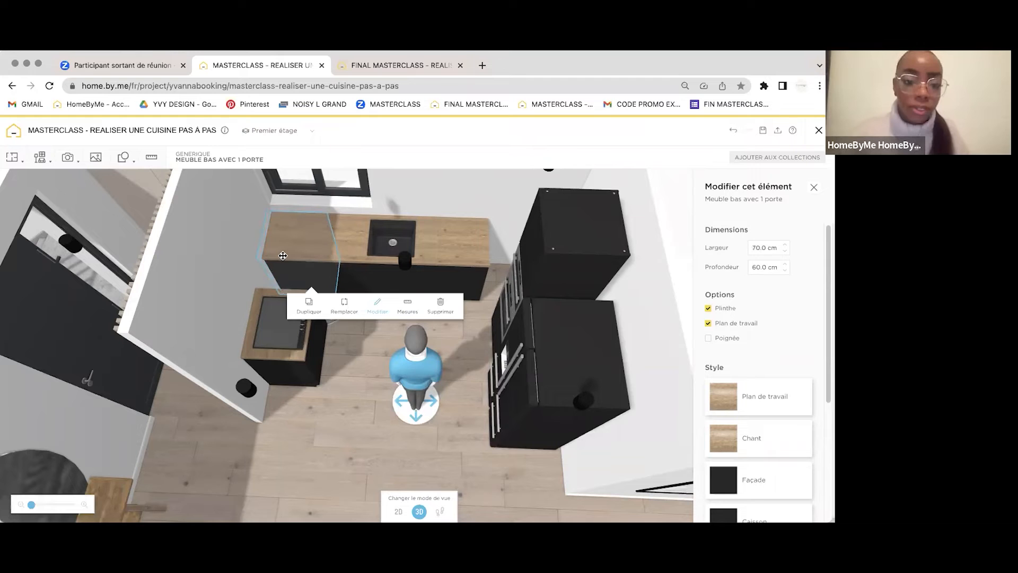
Step: Line up the corner cabinet, the one-door cabinet beside it and the sink cabinet side by side along the window wall
{"action": "left_click_drag", "start_coordinate": [283, 256], "coordinate": [292, 255]}
{"action": "left_click", "coordinate": [357, 227]}
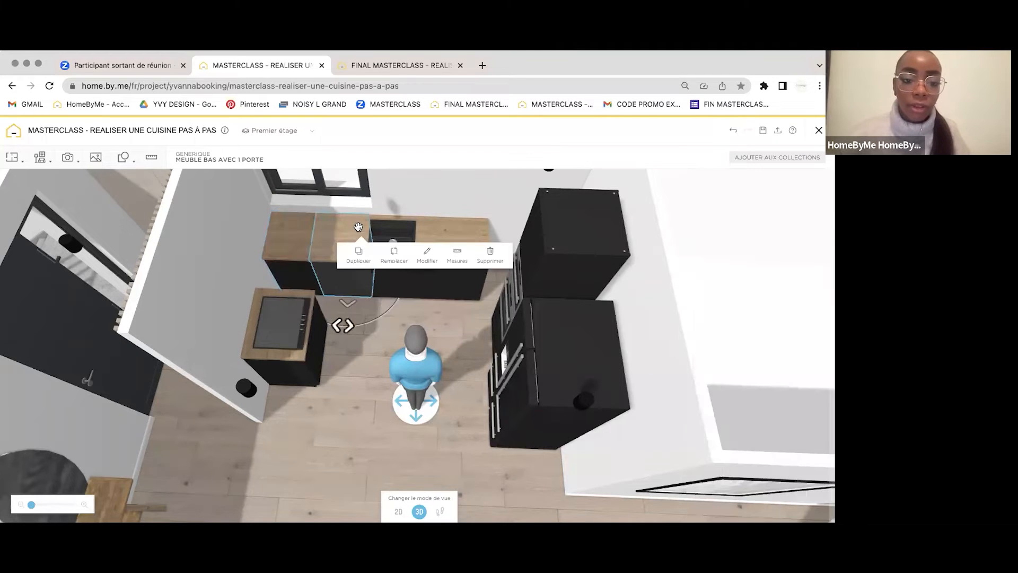
{"action": "left_click_drag", "start_coordinate": [340, 263], "coordinate": [374, 270]}
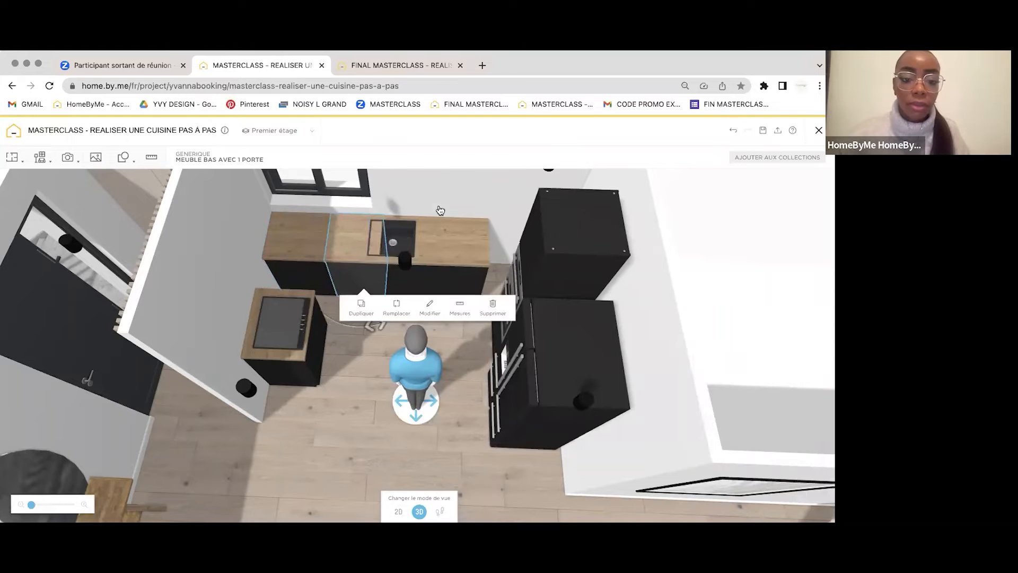
{"action": "left_click", "coordinate": [413, 250]}
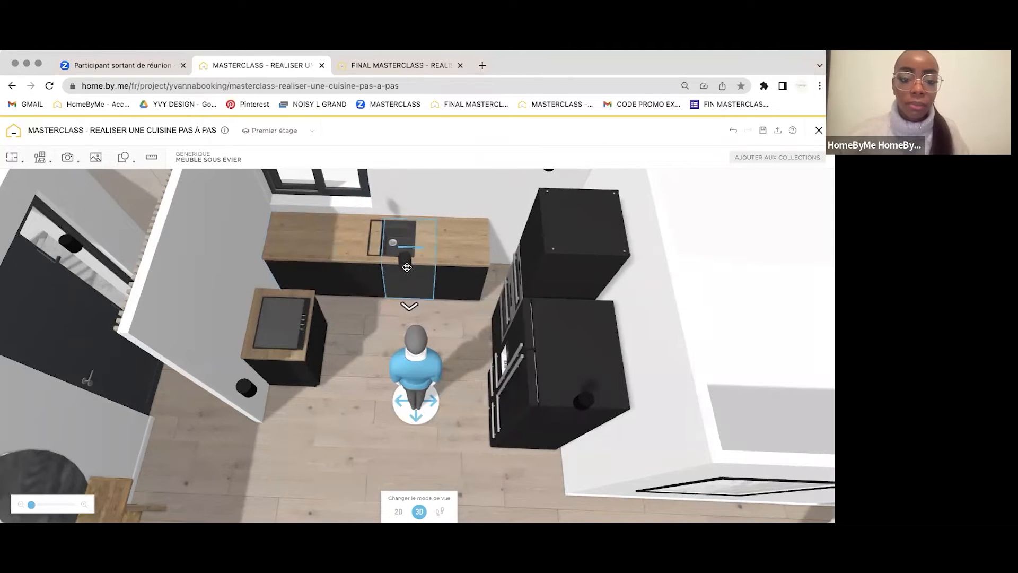
{"action": "left_click", "coordinate": [432, 196]}
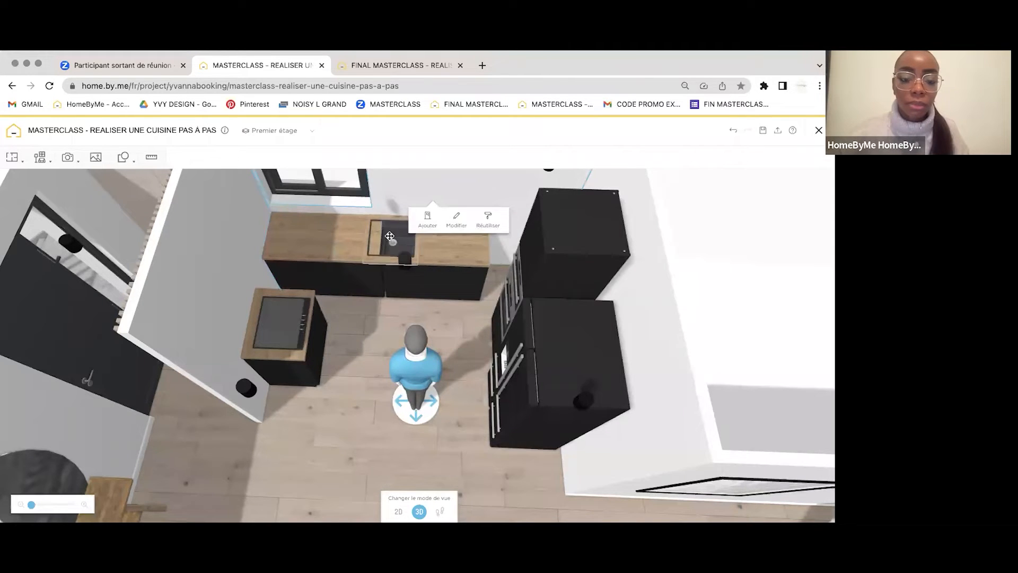
{"action": "left_click", "coordinate": [395, 239]}
{"action": "left_click_drag", "start_coordinate": [430, 232], "coordinate": [431, 232]}
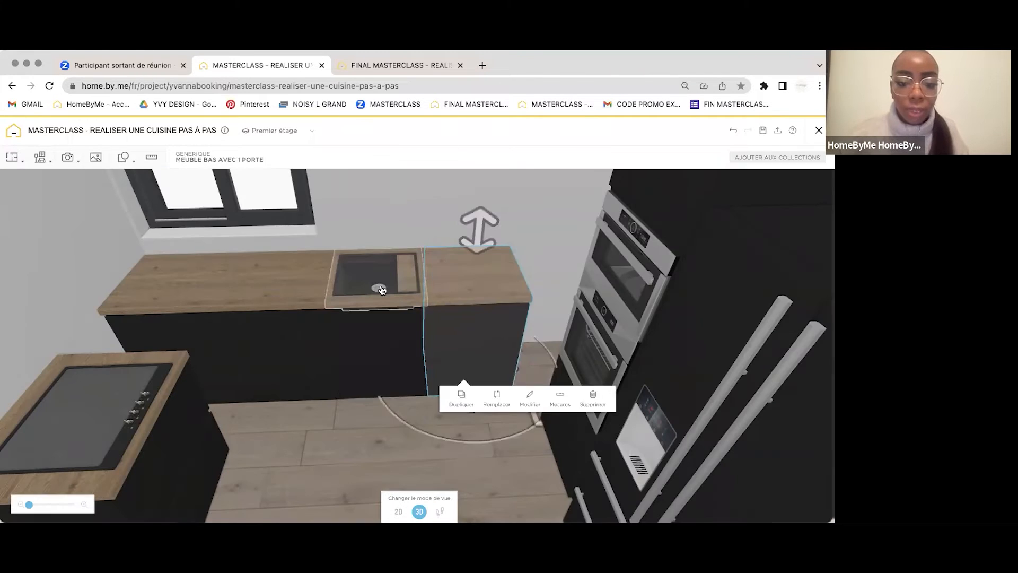
{"action": "left_click", "coordinate": [381, 290]}
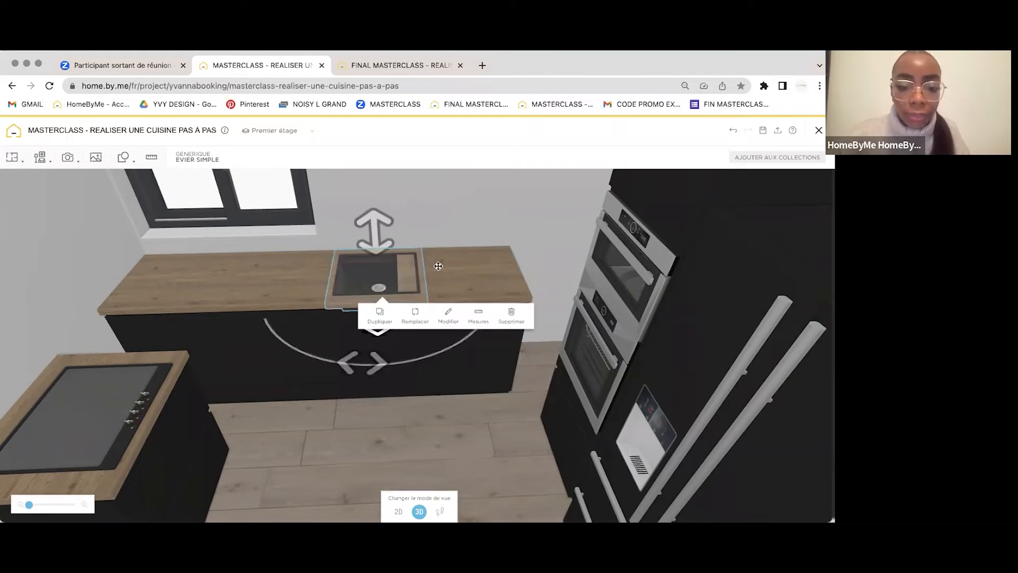
Step: Pull out the one-door cabinet at the oven end of the run, shift the sink cabinet toward the ovens and set the end cabinet back against it
{"action": "left_click", "coordinate": [480, 221]}
{"action": "left_click_drag", "start_coordinate": [470, 302], "coordinate": [529, 351]}
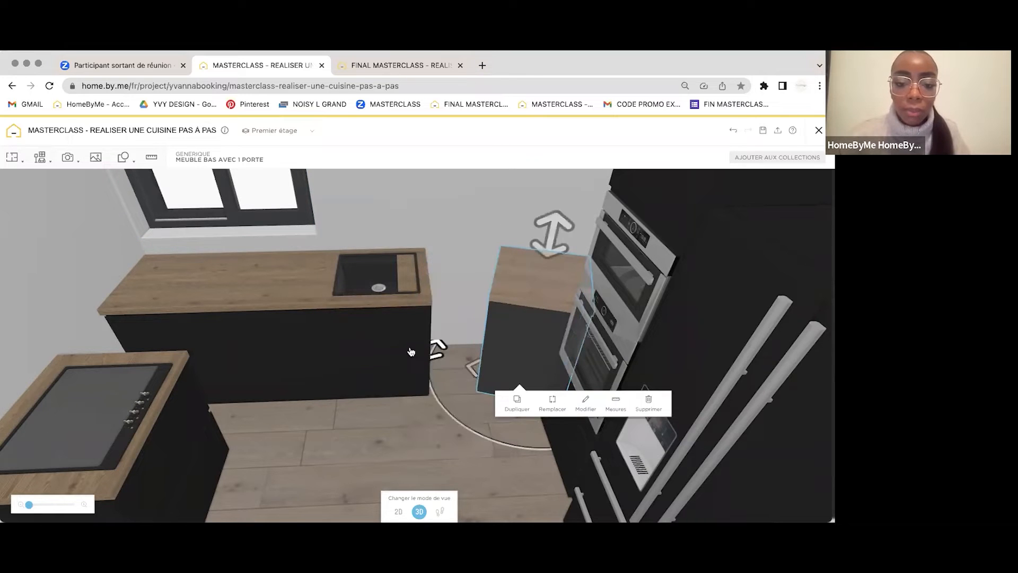
{"action": "left_click", "coordinate": [410, 331]}
{"action": "mouse_move", "coordinate": [445, 330]}
{"action": "left_mouse_down"}
{"action": "mouse_move", "coordinate": [465, 323]}
{"action": "mouse_move", "coordinate": [433, 340]}
{"action": "left_mouse_up"}
{"action": "left_click", "coordinate": [556, 327]}
{"action": "left_click_drag", "start_coordinate": [447, 401], "coordinate": [454, 419]}
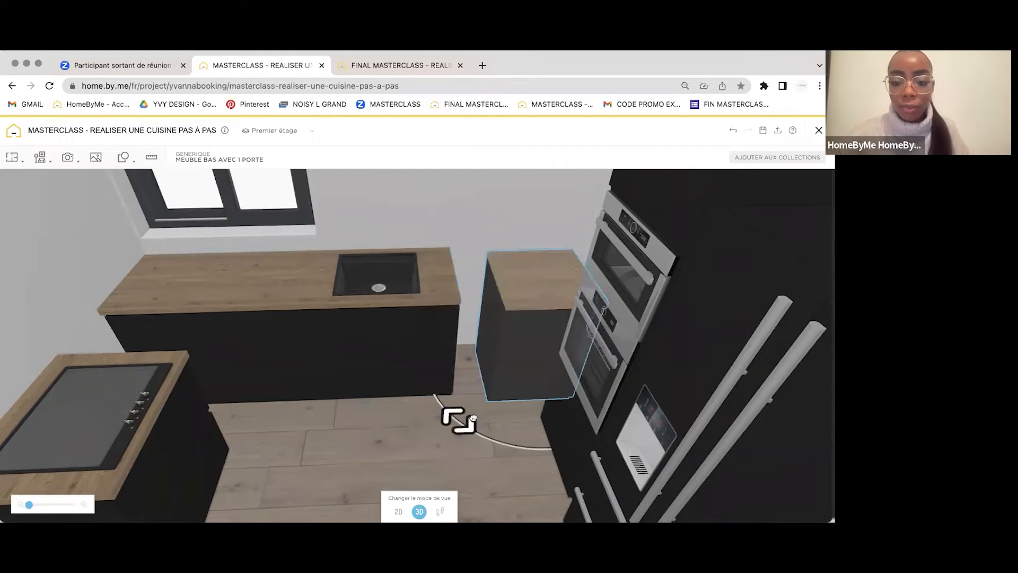
{"action": "left_click_drag", "start_coordinate": [499, 360], "coordinate": [484, 355]}
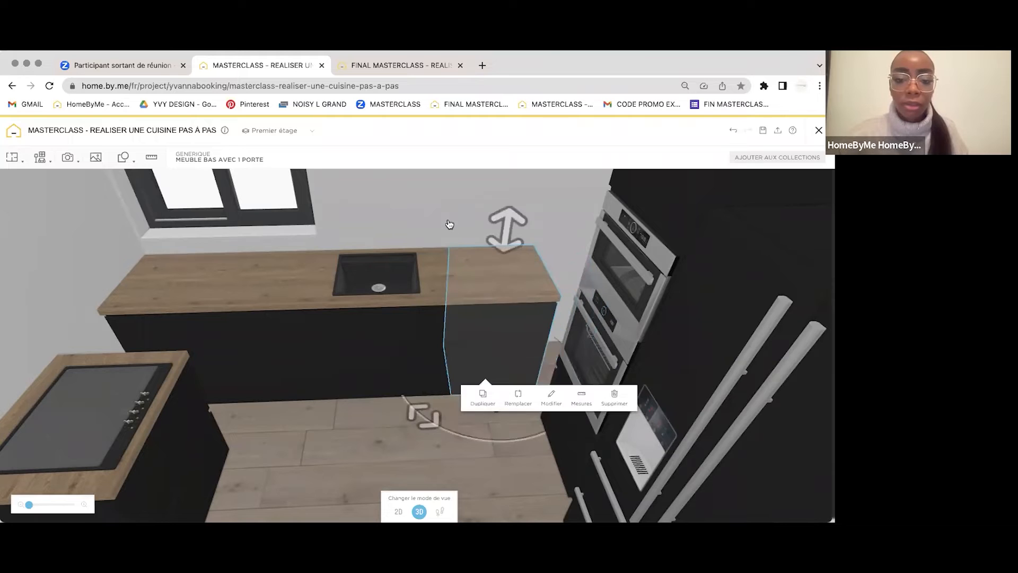
{"action": "left_click", "coordinate": [423, 212]}
{"action": "left_click_drag", "start_coordinate": [413, 215], "coordinate": [425, 225]}
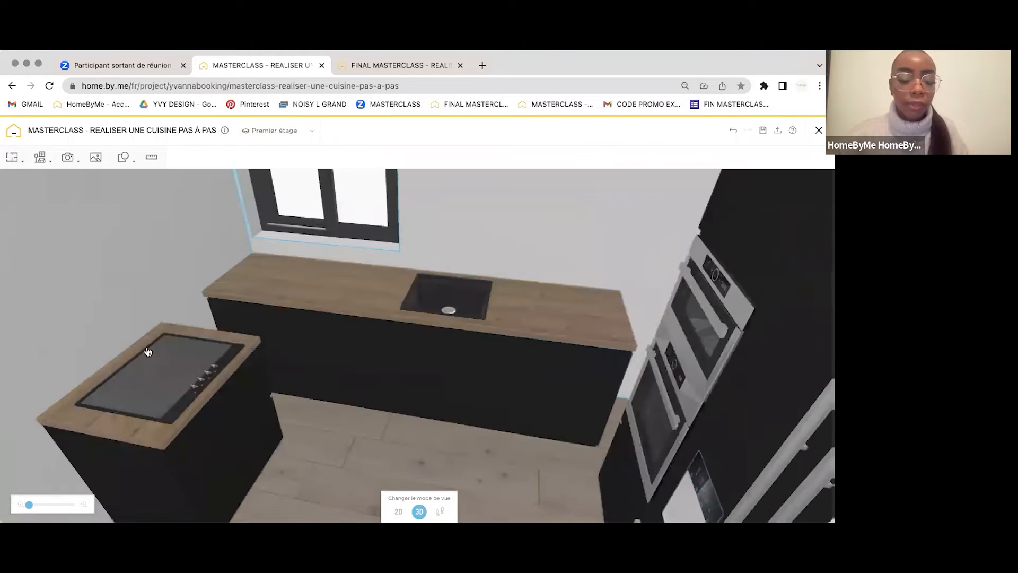
Step: In the FINAL MASTERCLASS project, open the settings of the narrow one-door cabinet between the hob and the corner
{"action": "left_click", "coordinate": [401, 65]}
{"action": "left_click_drag", "start_coordinate": [493, 246], "coordinate": [519, 256]}
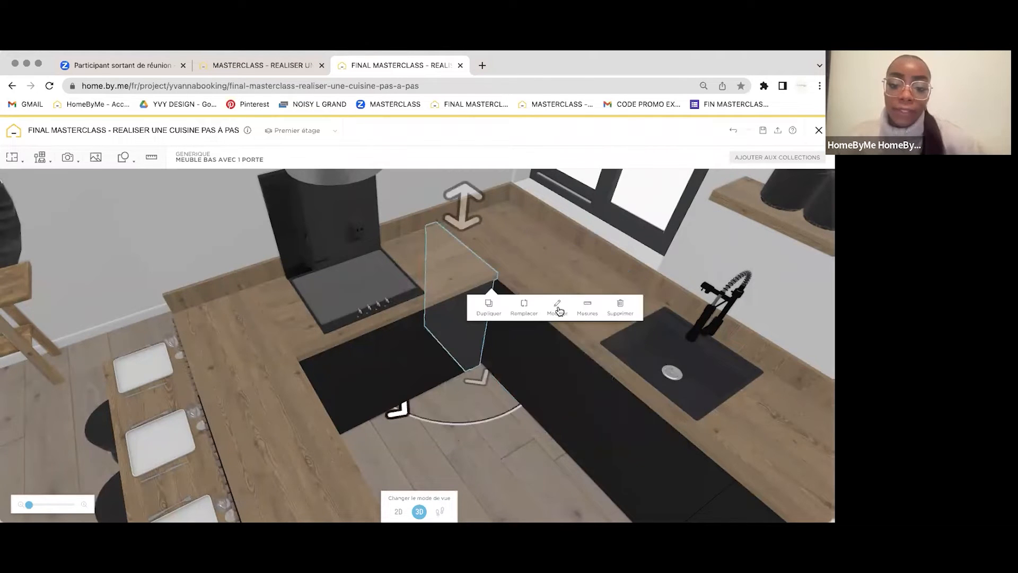
{"action": "left_click", "coordinate": [558, 310]}
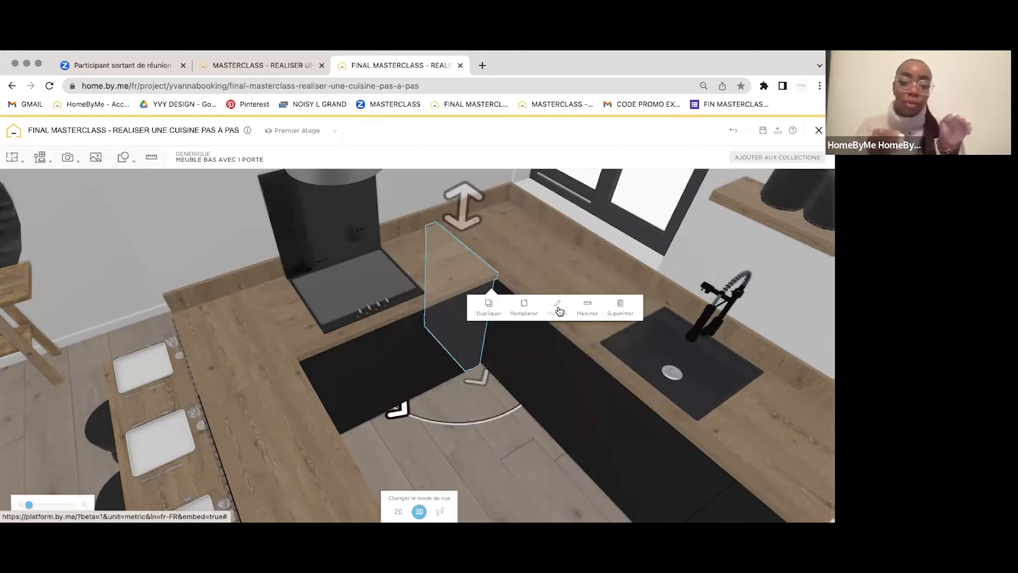
{"action": "left_click", "coordinate": [558, 310]}
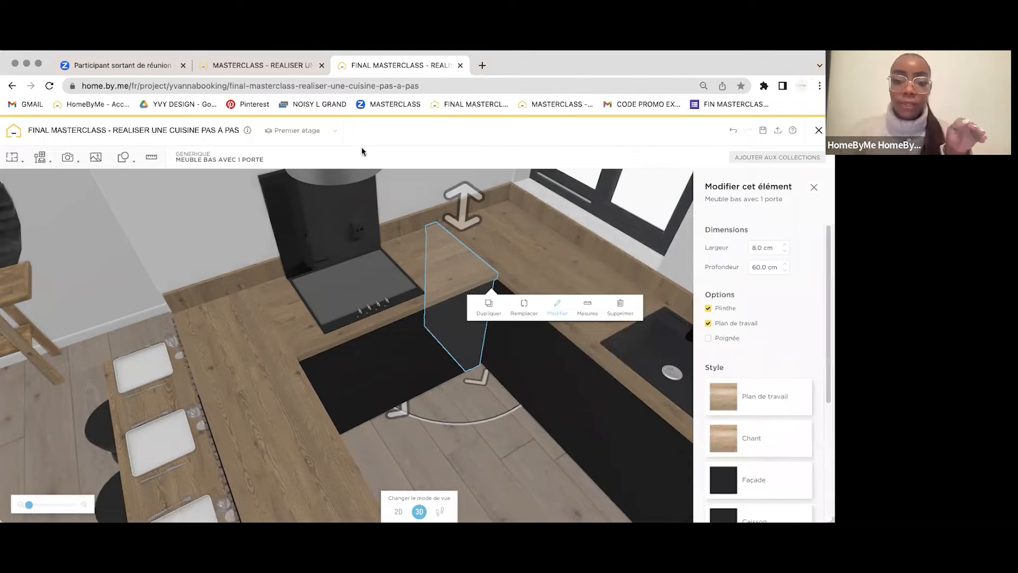
Step: In the MASTERCLASS project, add the generic Meuble bas d'angle from the Meubles bas category and place it on the floor near the sink run
{"action": "left_click", "coordinate": [283, 68]}
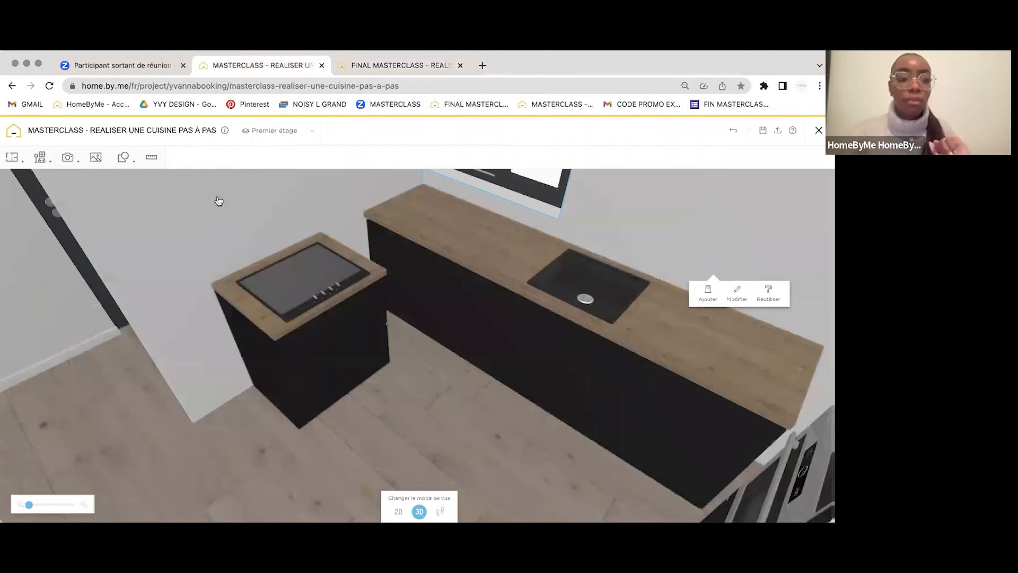
{"action": "left_click", "coordinate": [36, 166]}
{"action": "left_click", "coordinate": [110, 202]}
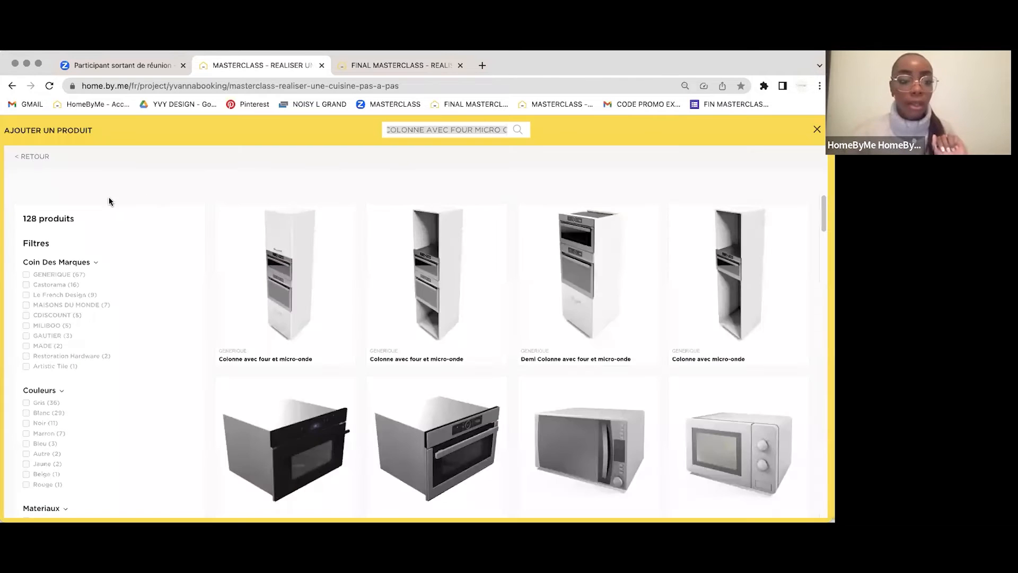
{"action": "left_click", "coordinate": [35, 157]}
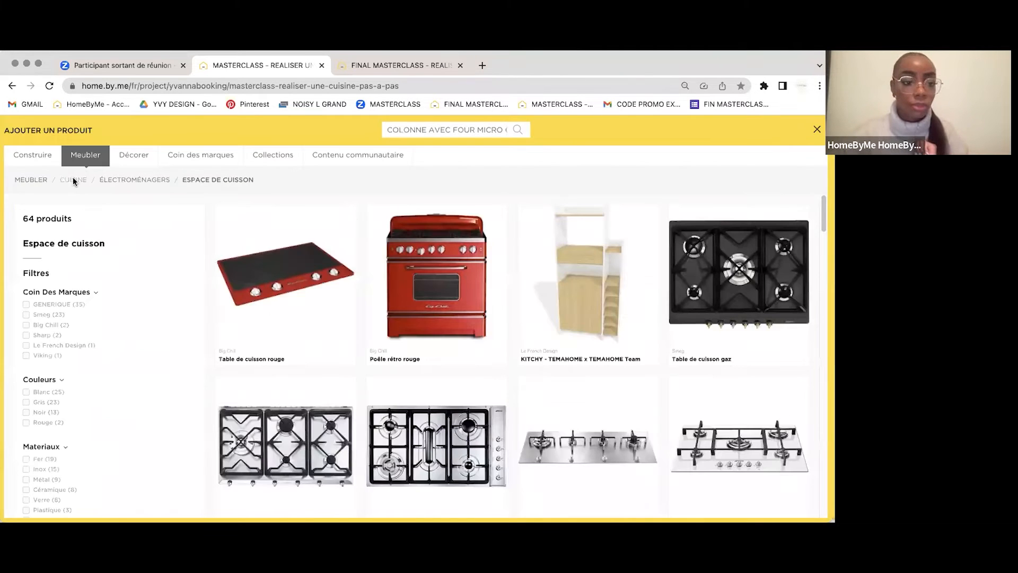
{"action": "left_click", "coordinate": [472, 256]}
{"action": "left_click", "coordinate": [61, 274]}
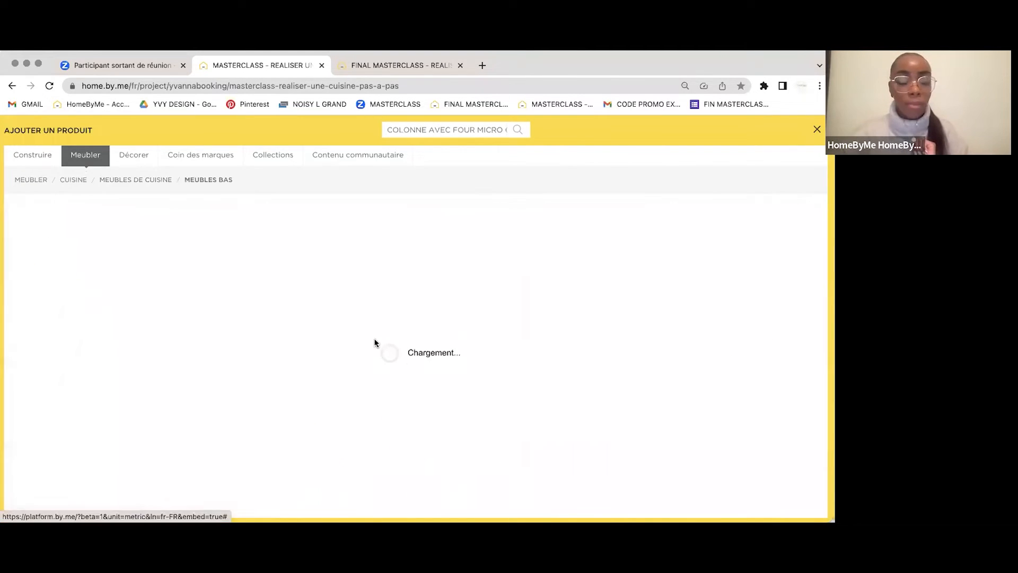
{"action": "scroll", "coordinate": [409, 366], "scroll_direction": "down", "scroll_amount": 10}
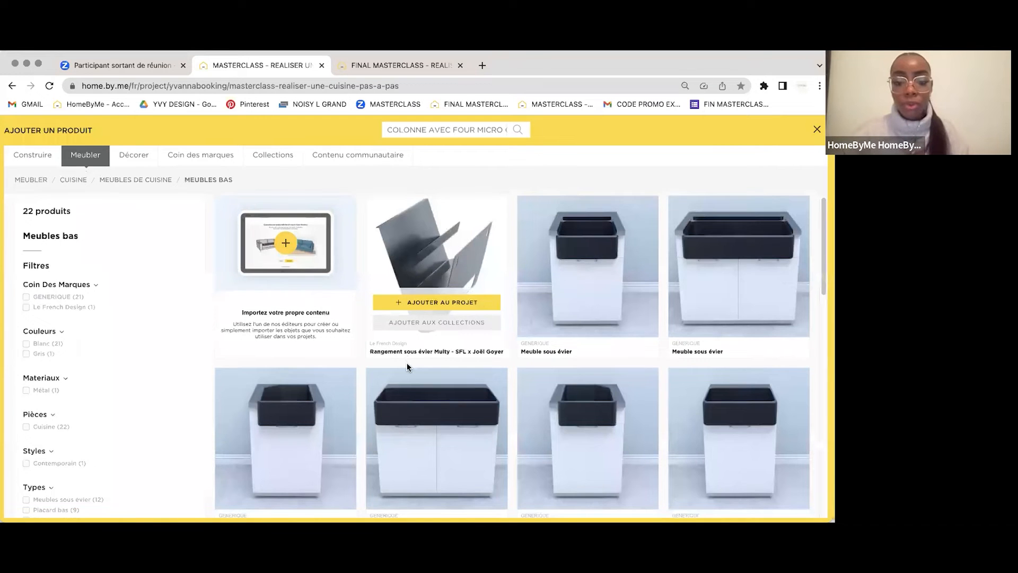
{"action": "scroll", "coordinate": [407, 366], "scroll_direction": "up", "scroll_amount": 5}
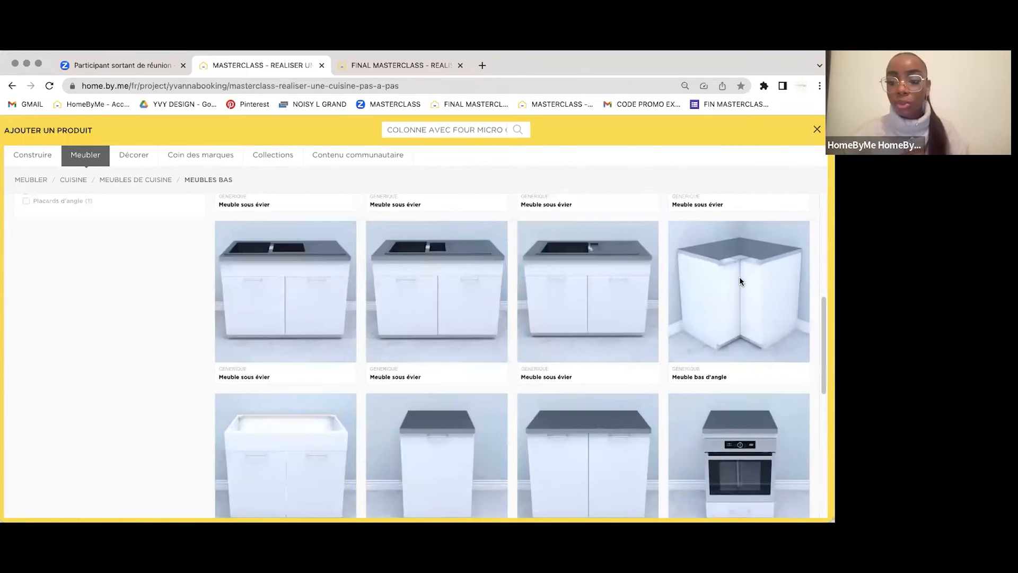
{"action": "left_click", "coordinate": [739, 276]}
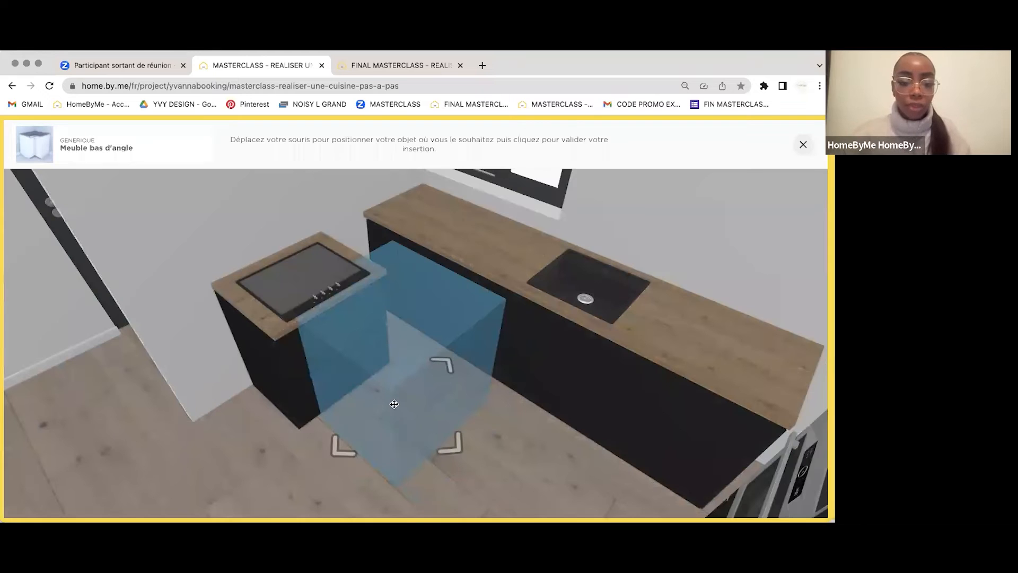
{"action": "left_click", "coordinate": [394, 404]}
Step: Try to fit the Meuble bas d'angle into the corner between the sink run and the oven column
{"action": "left_click_drag", "start_coordinate": [246, 353], "coordinate": [308, 280]}
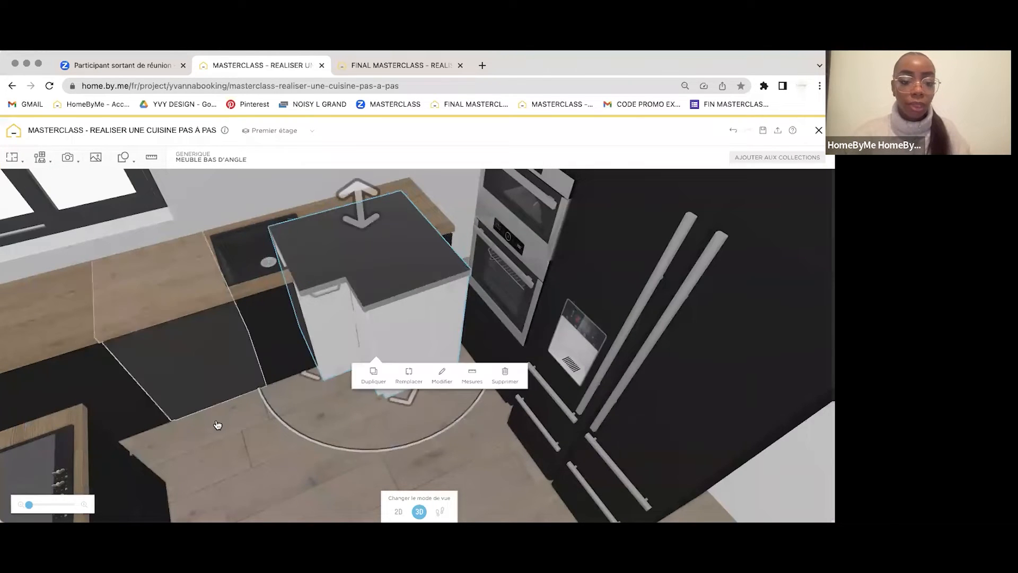
{"action": "left_click_drag", "start_coordinate": [243, 425], "coordinate": [209, 332]}
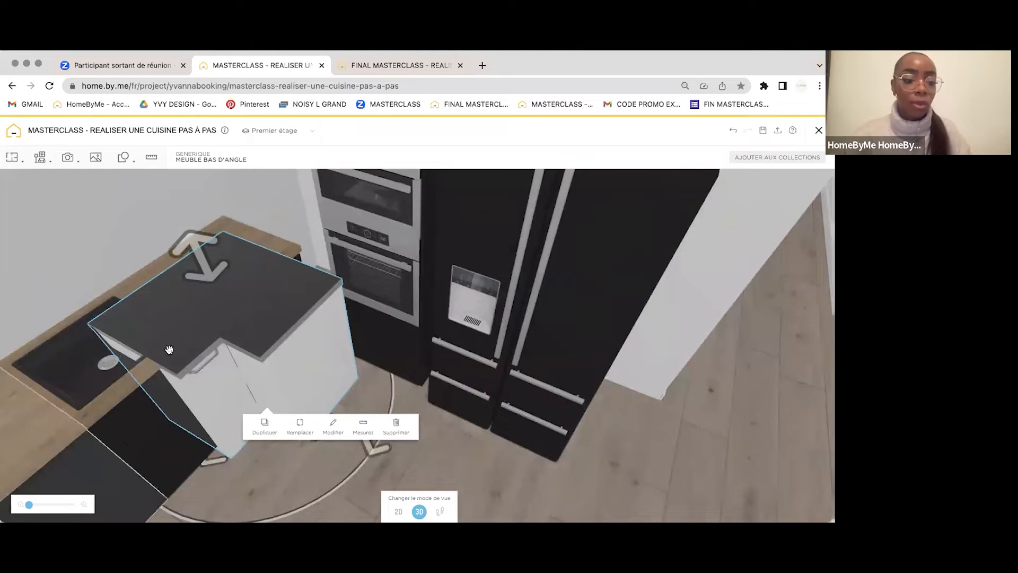
{"action": "left_click_drag", "start_coordinate": [169, 349], "coordinate": [289, 256]}
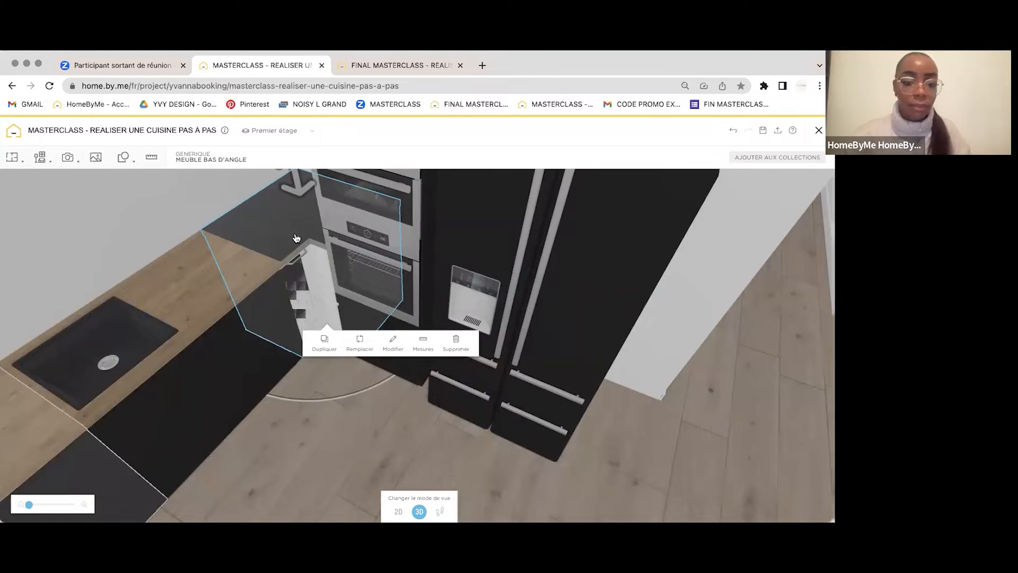
{"action": "scroll", "coordinate": [297, 238], "scroll_direction": "down", "scroll_amount": 5}
{"action": "left_click_drag", "start_coordinate": [366, 446], "coordinate": [404, 453]}
{"action": "scroll", "coordinate": [541, 467], "scroll_direction": "up", "scroll_amount": 5}
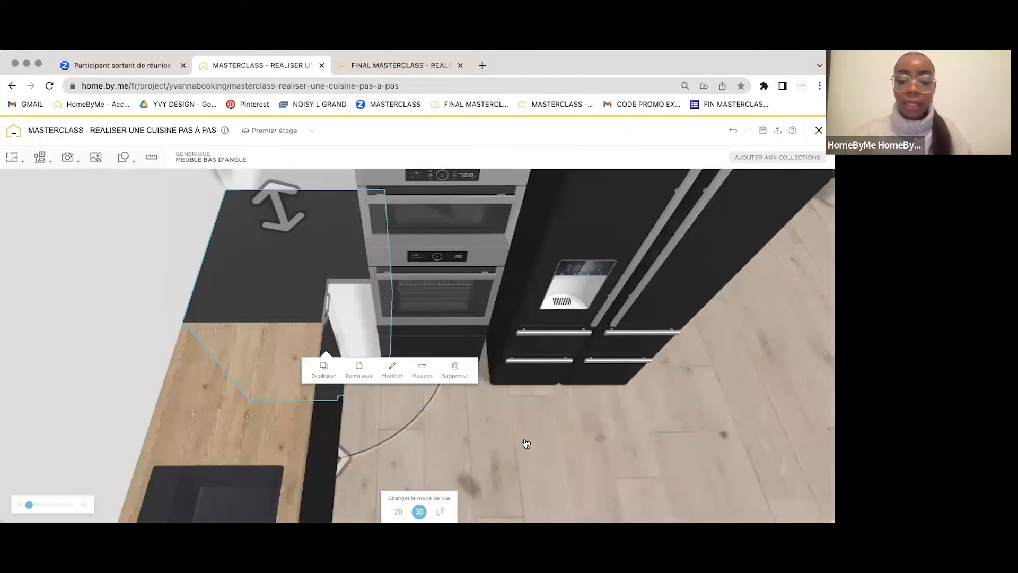
{"action": "scroll", "coordinate": [484, 442], "scroll_direction": "up", "scroll_amount": 3}
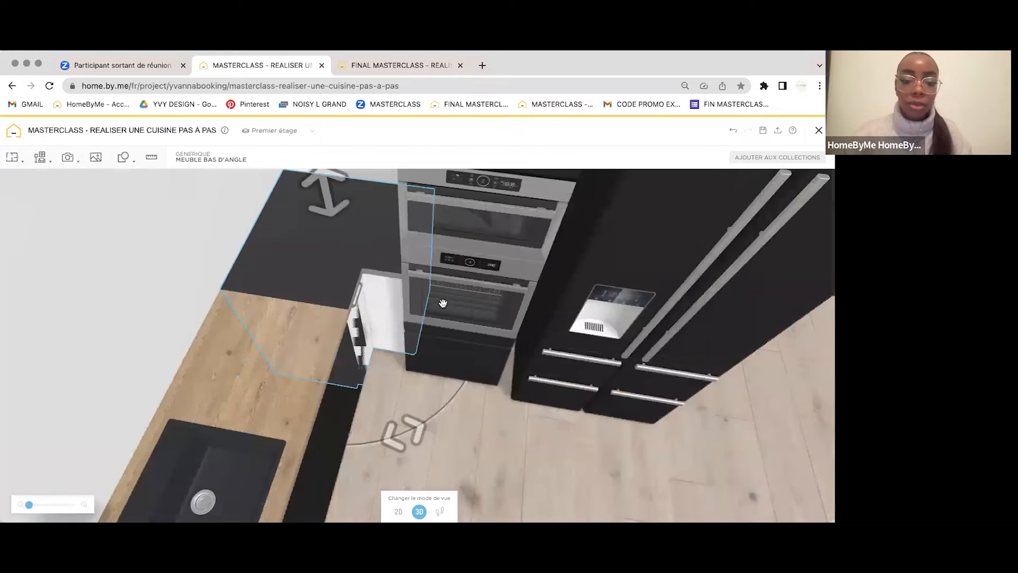
{"action": "left_click_drag", "start_coordinate": [443, 303], "coordinate": [389, 345]}
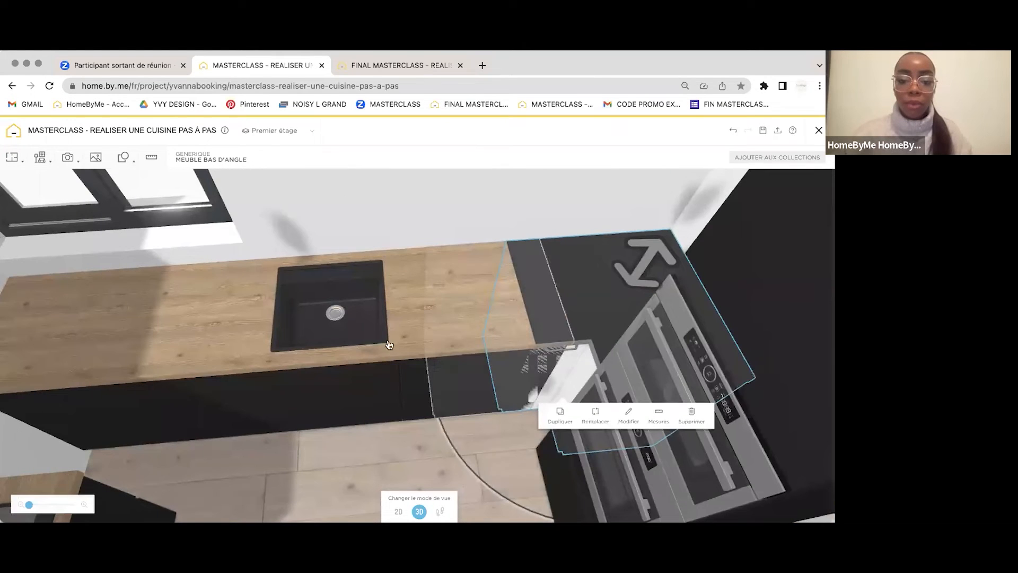
Step: Examine the one-door cabinets on either side of the sink against the newly placed corner unit
{"action": "left_click", "coordinate": [419, 394]}
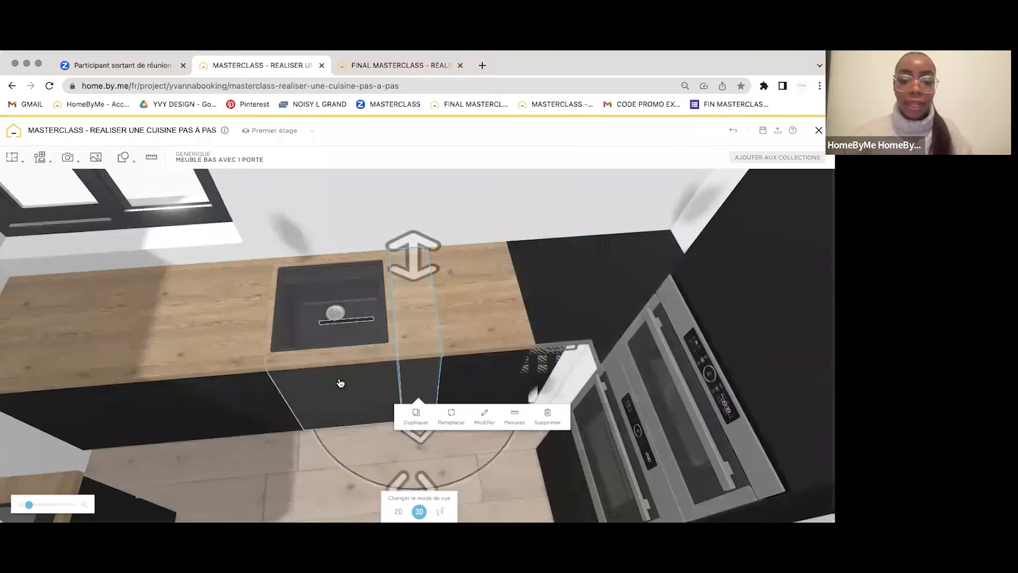
{"action": "left_click_drag", "start_coordinate": [271, 382], "coordinate": [133, 390]}
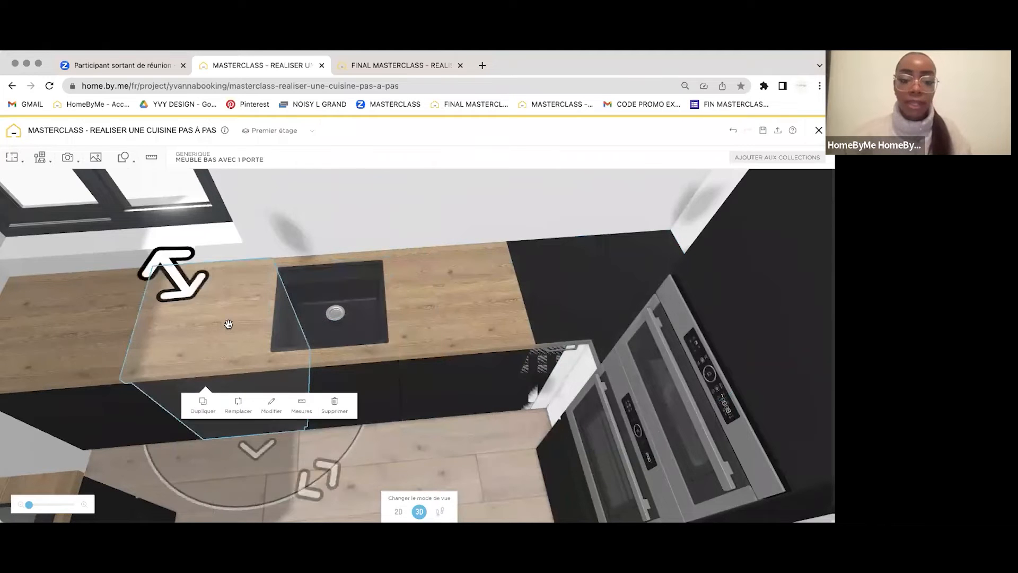
{"action": "left_click_drag", "start_coordinate": [407, 205], "coordinate": [303, 195]}
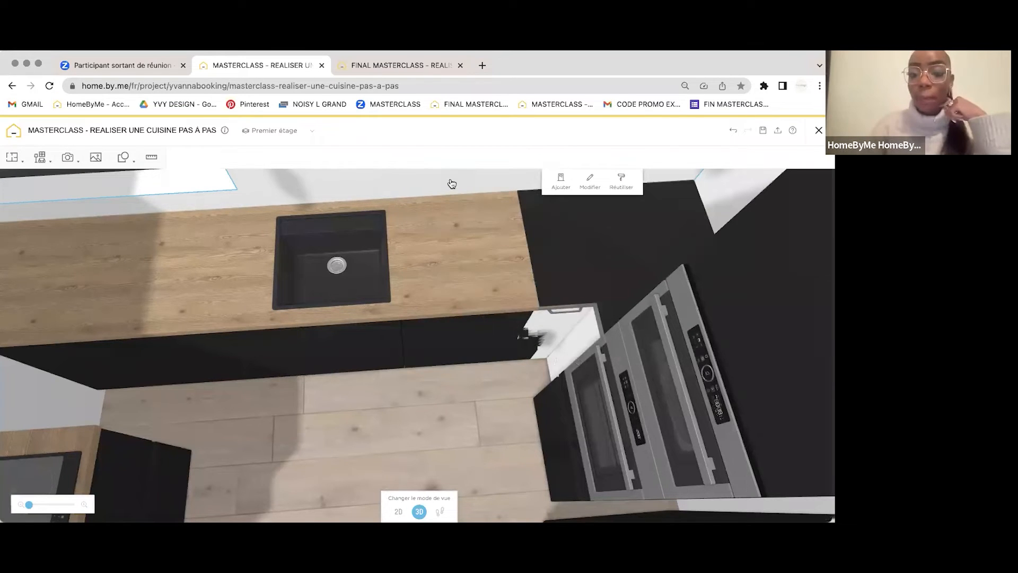
{"action": "left_click_drag", "start_coordinate": [452, 182], "coordinate": [605, 264]}
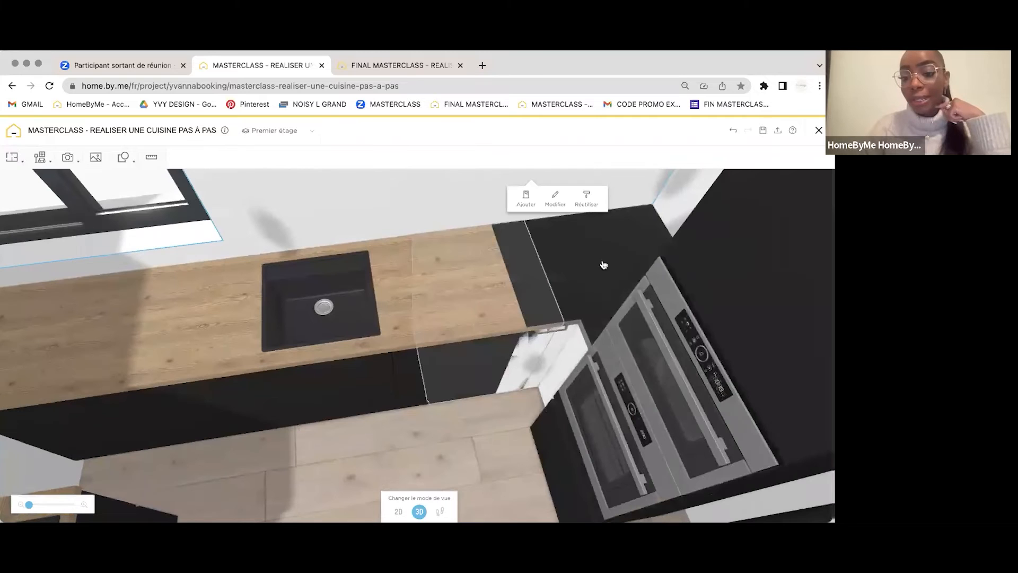
Step: Pull the Meuble bas d'angle out of the corner onto the open floor in front of the oven column
{"action": "left_click", "coordinate": [605, 259]}
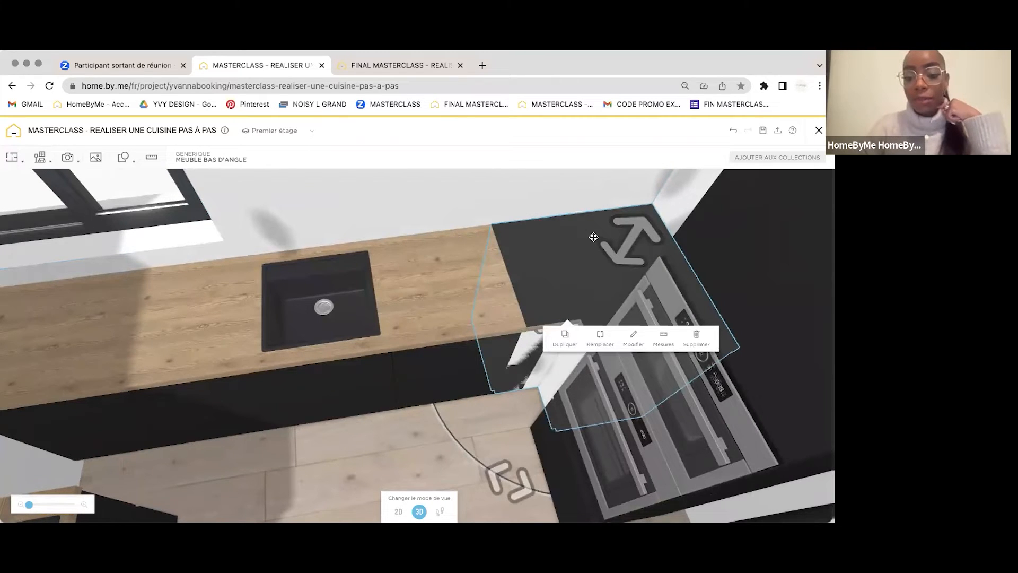
{"action": "left_click_drag", "start_coordinate": [593, 237], "coordinate": [566, 391]}
{"action": "left_click_drag", "start_coordinate": [372, 456], "coordinate": [154, 493]}
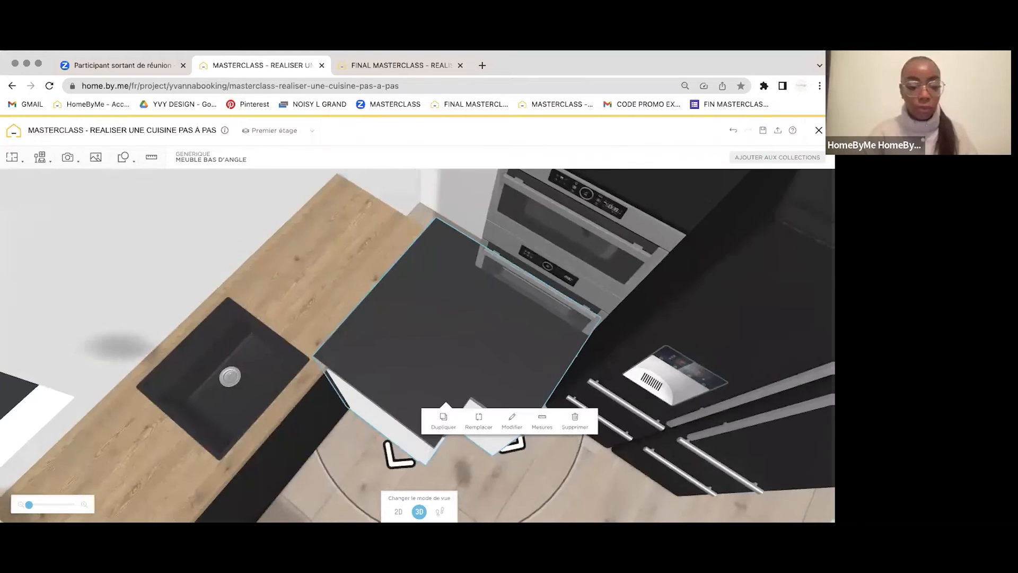
{"action": "scroll", "coordinate": [340, 434], "scroll_direction": "down", "scroll_amount": 5}
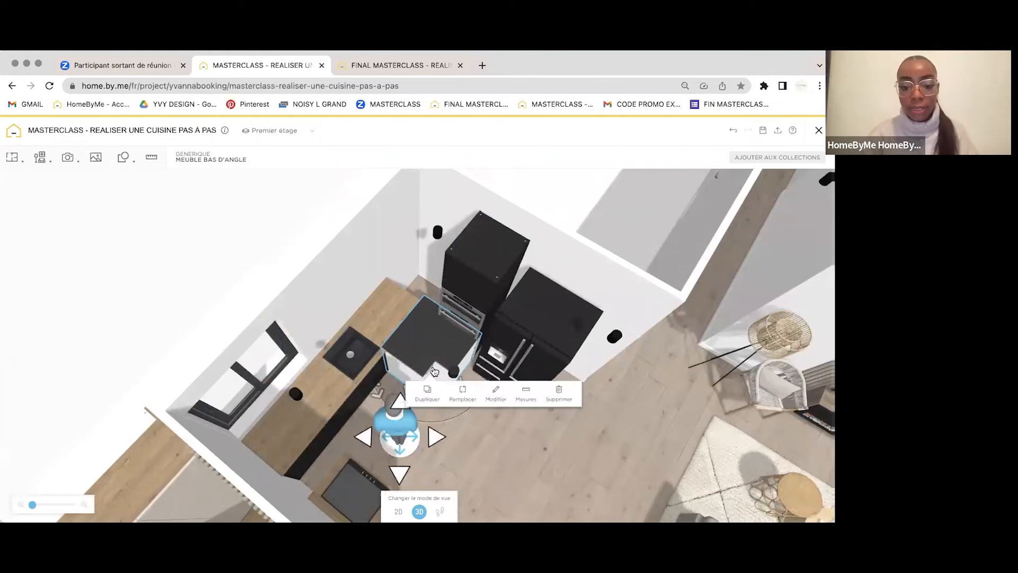
Step: Set the Meuble bas d'angle's width and depth to 60 cm
{"action": "left_click", "coordinate": [496, 393]}
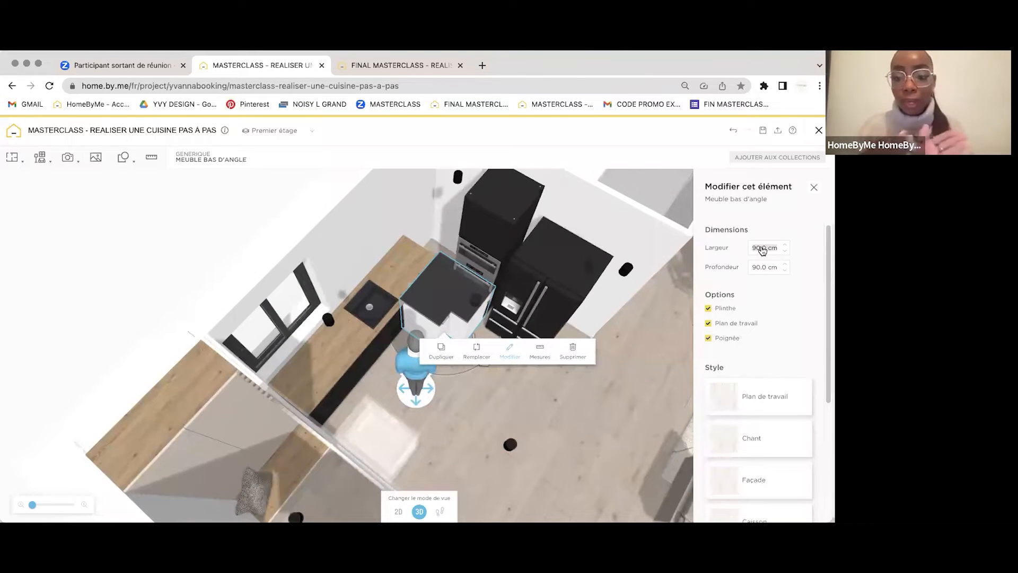
{"action": "type", "text": "60"}
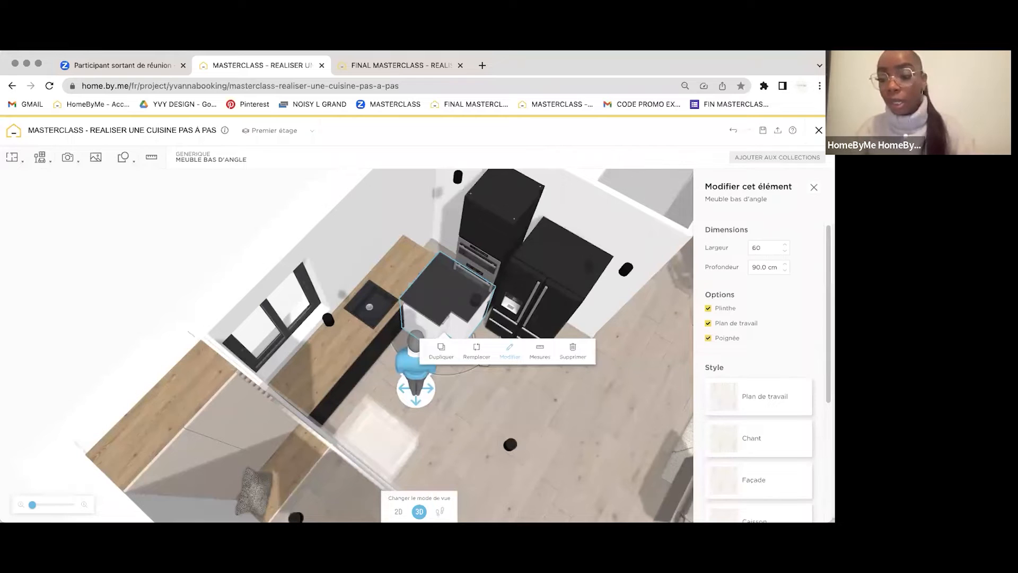
{"action": "left_click", "coordinate": [766, 267]}
{"action": "key", "text": "Return"}
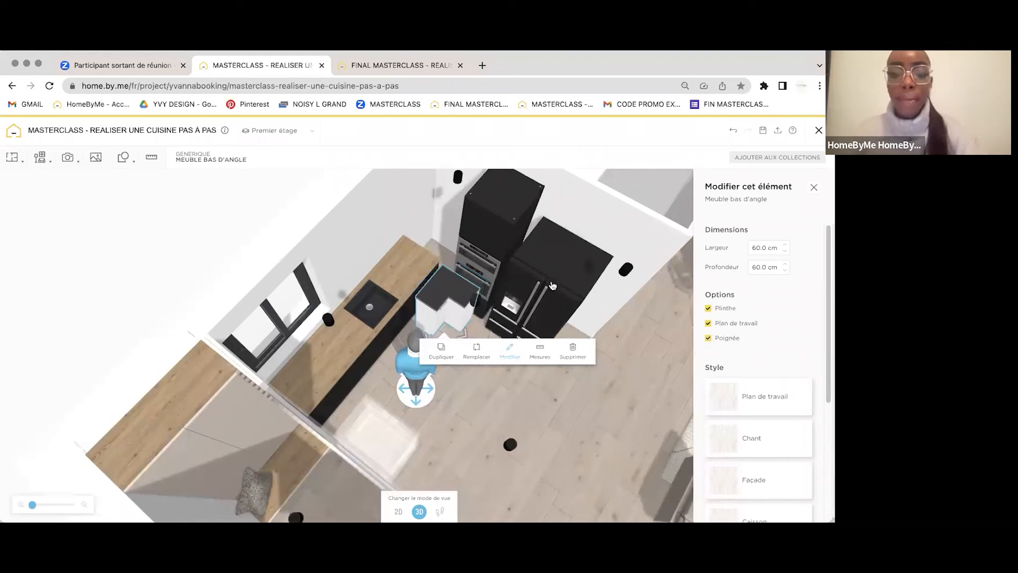
Step: Try the resized corner unit in the corner between the sink run and the oven column, and delete it
{"action": "left_click_drag", "start_coordinate": [446, 271], "coordinate": [438, 238]}
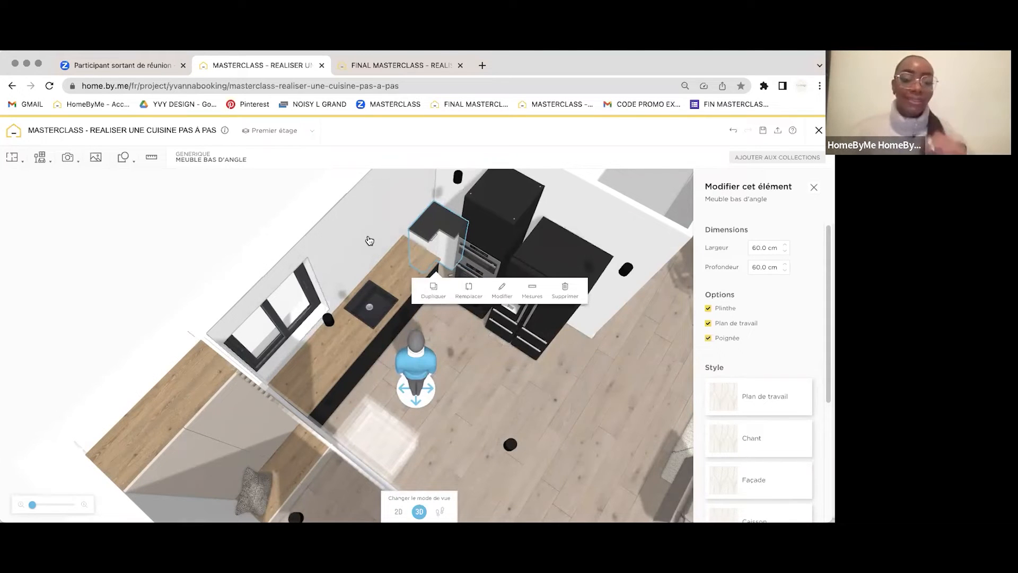
{"action": "mouse_move", "coordinate": [415, 345]}
{"action": "left_mouse_down"}
{"action": "mouse_move", "coordinate": [439, 306]}
{"action": "mouse_move", "coordinate": [421, 337]}
{"action": "left_mouse_up"}
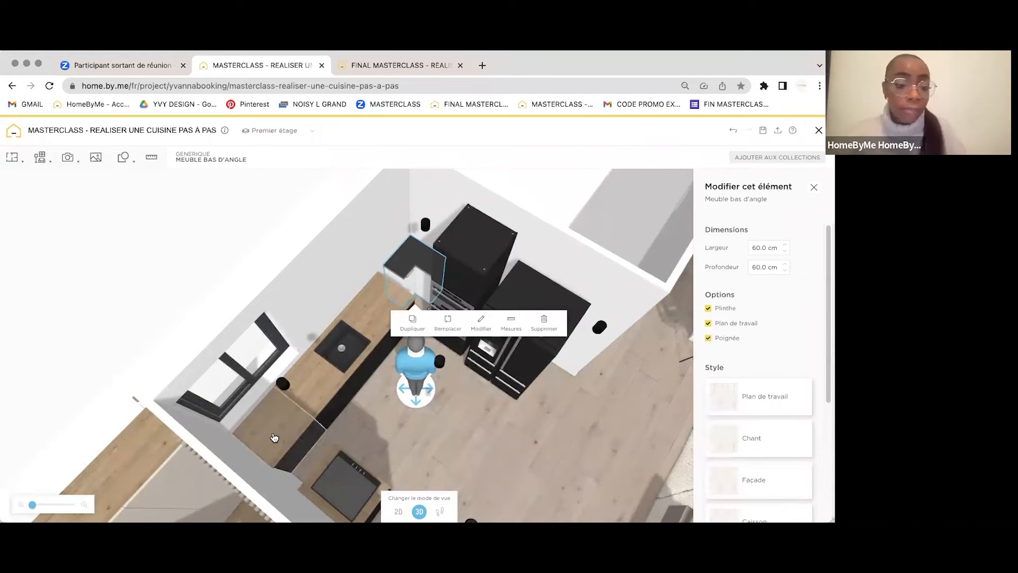
{"action": "left_click_drag", "start_coordinate": [333, 277], "coordinate": [363, 273]}
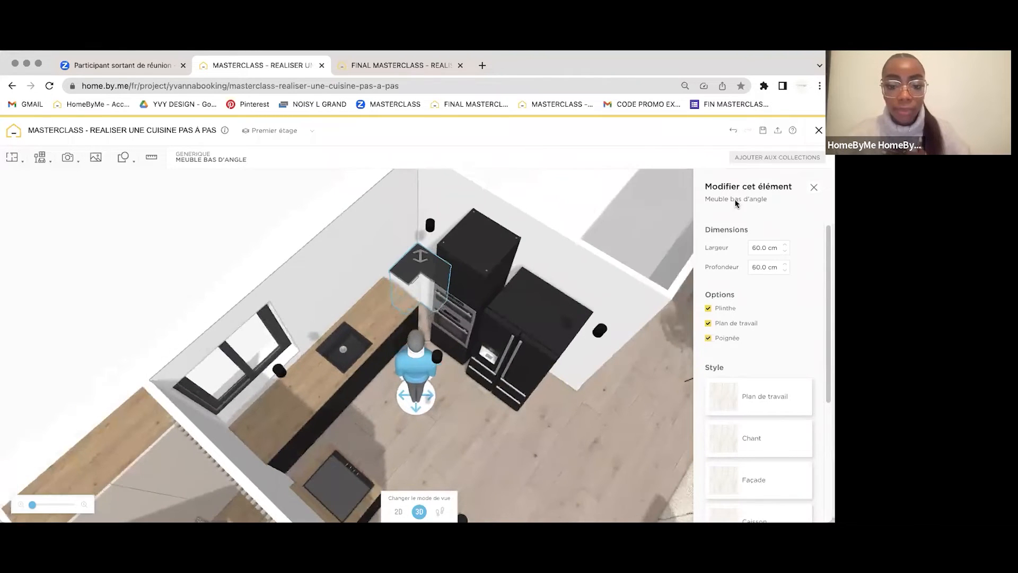
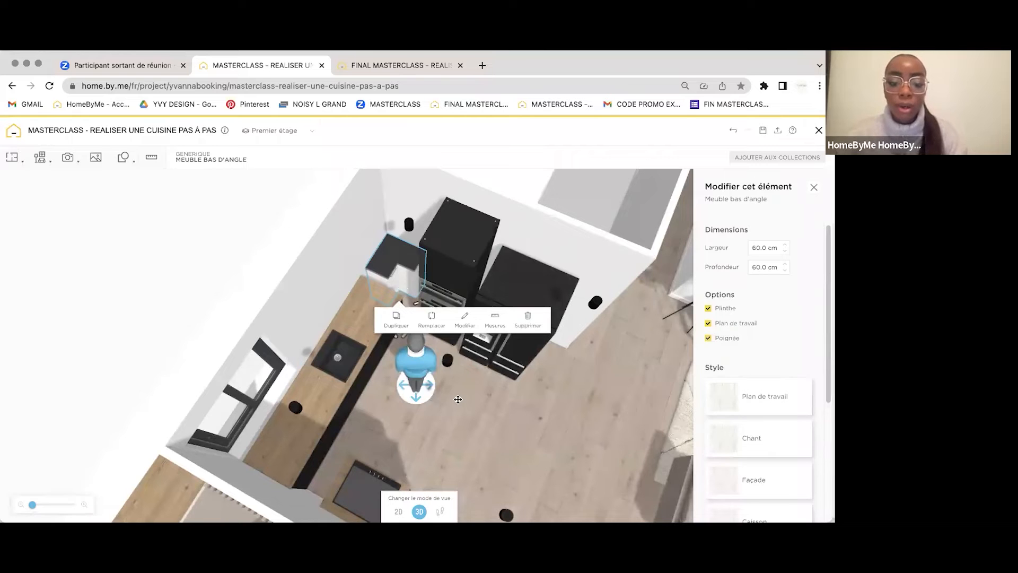
{"action": "left_click_drag", "start_coordinate": [458, 400], "coordinate": [460, 400]}
{"action": "left_click", "coordinate": [573, 436]}
Step: Duplicate the one-door cabinet at the hob end of the sink run, make the copy 8 cm wide and place it beside the hob cabinet
{"action": "left_click_drag", "start_coordinate": [573, 335], "coordinate": [409, 259]}
{"action": "left_click", "coordinate": [411, 256]}
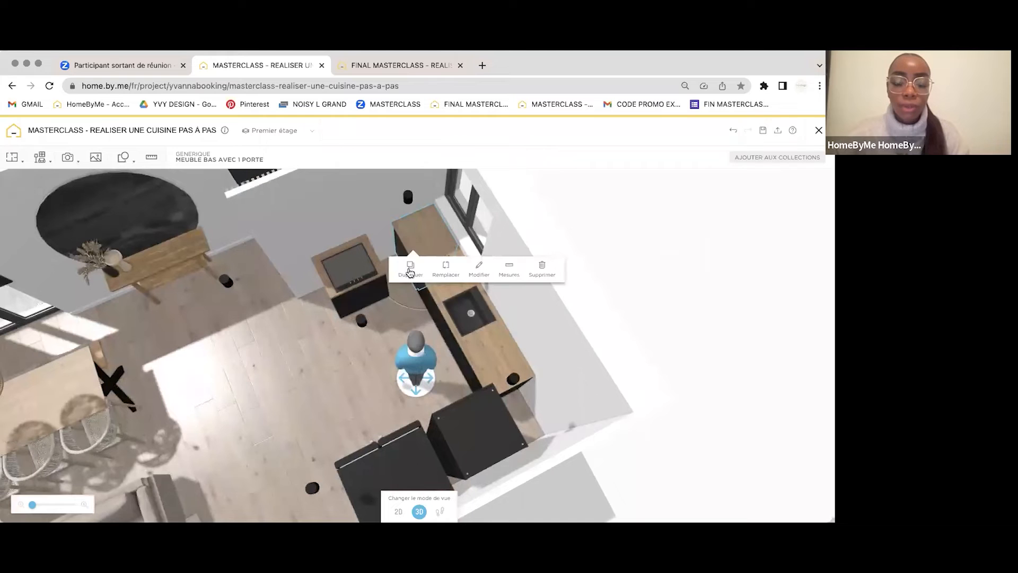
{"action": "left_click", "coordinate": [410, 272]}
{"action": "left_click", "coordinate": [431, 353]}
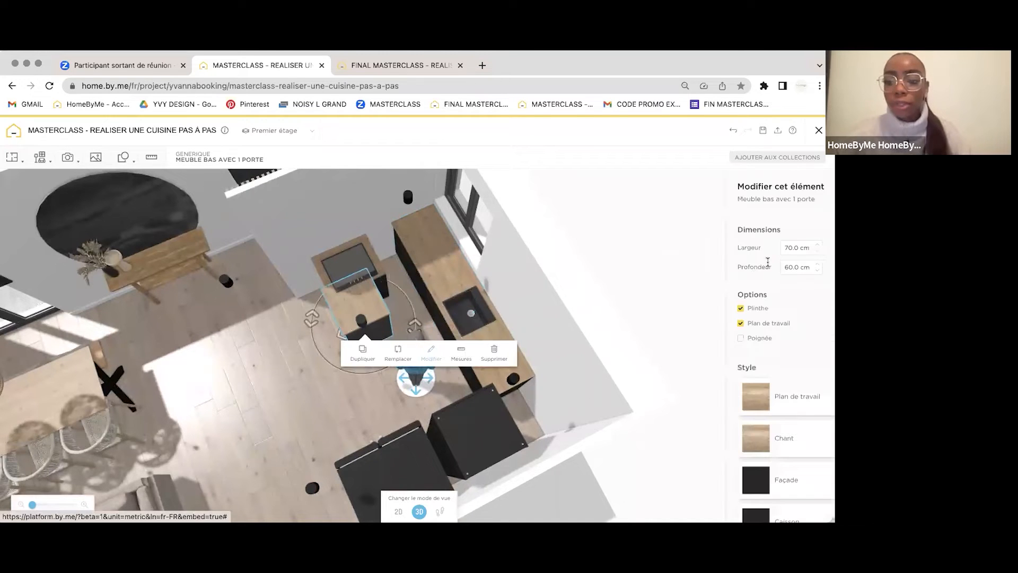
{"action": "left_click", "coordinate": [765, 247]}
{"action": "type", "text": "8"}
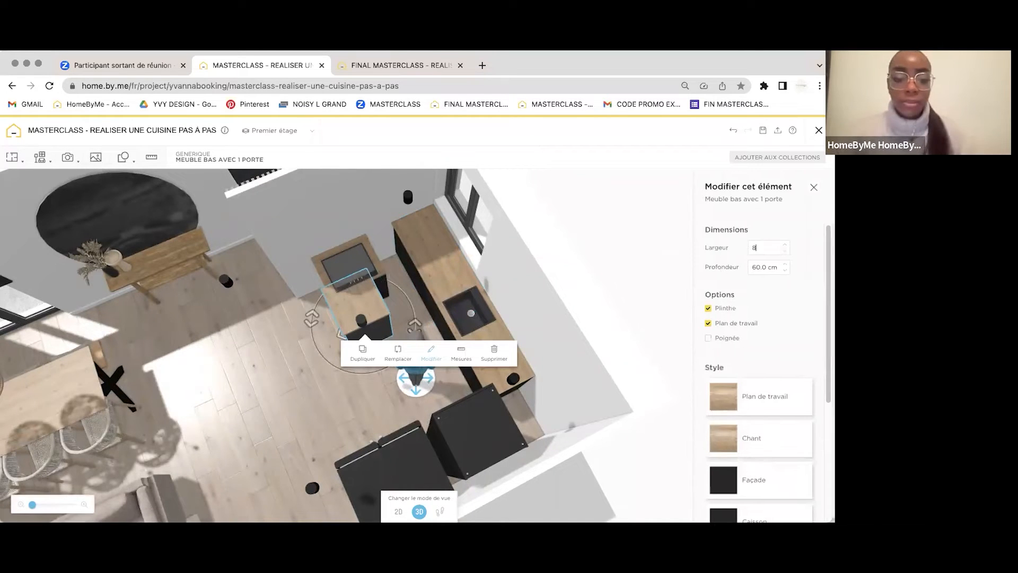
{"action": "key", "text": "Return"}
{"action": "left_click_drag", "start_coordinate": [405, 269], "coordinate": [391, 262]}
Step: Switch to the FINAL MASTERCLASS project and check the dimensions of the one-door cabinet between the hob and the sink run
{"action": "left_click", "coordinate": [373, 65]}
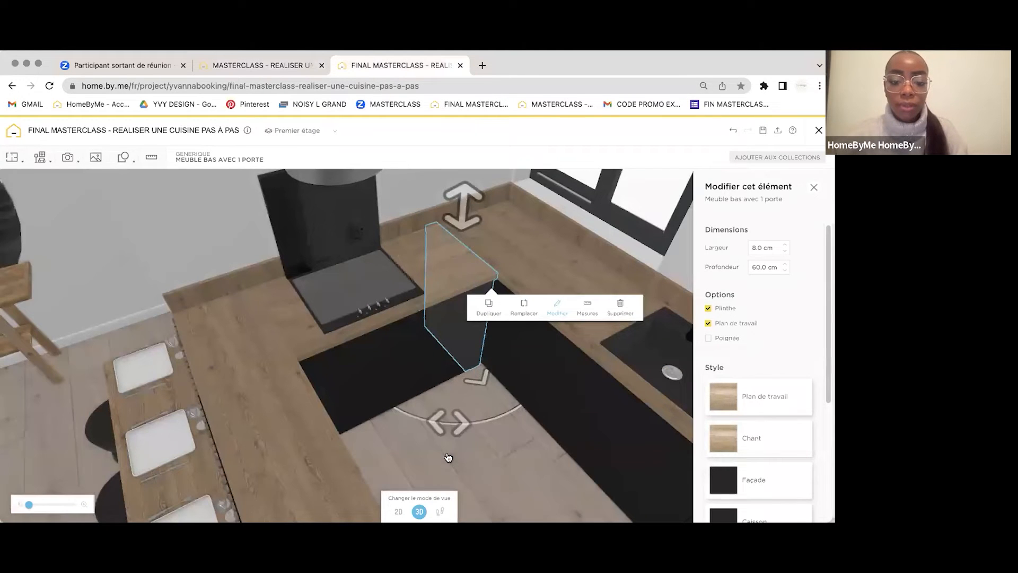
{"action": "left_click", "coordinate": [445, 300]}
{"action": "left_click", "coordinate": [454, 296]}
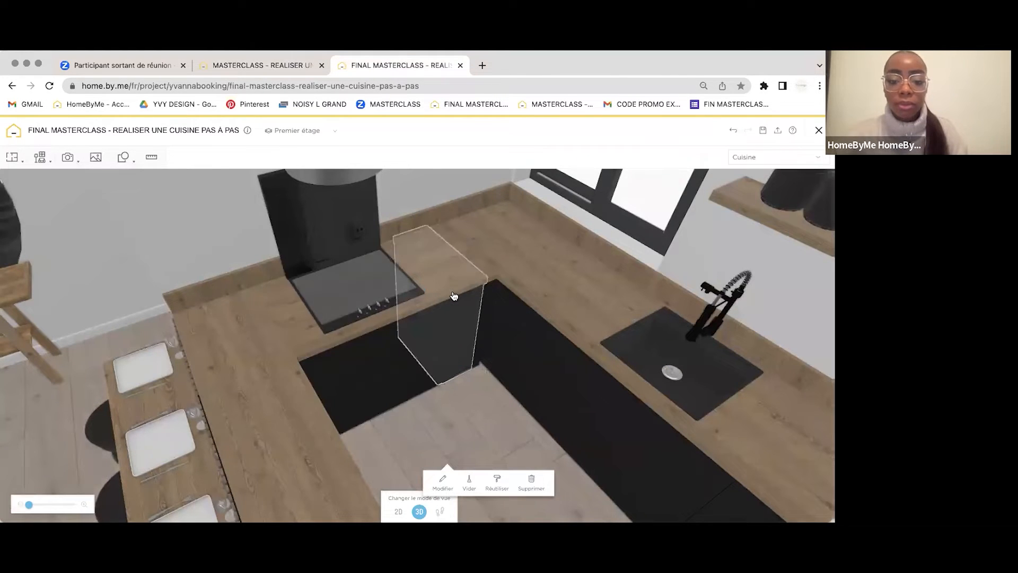
{"action": "left_click", "coordinate": [523, 319]}
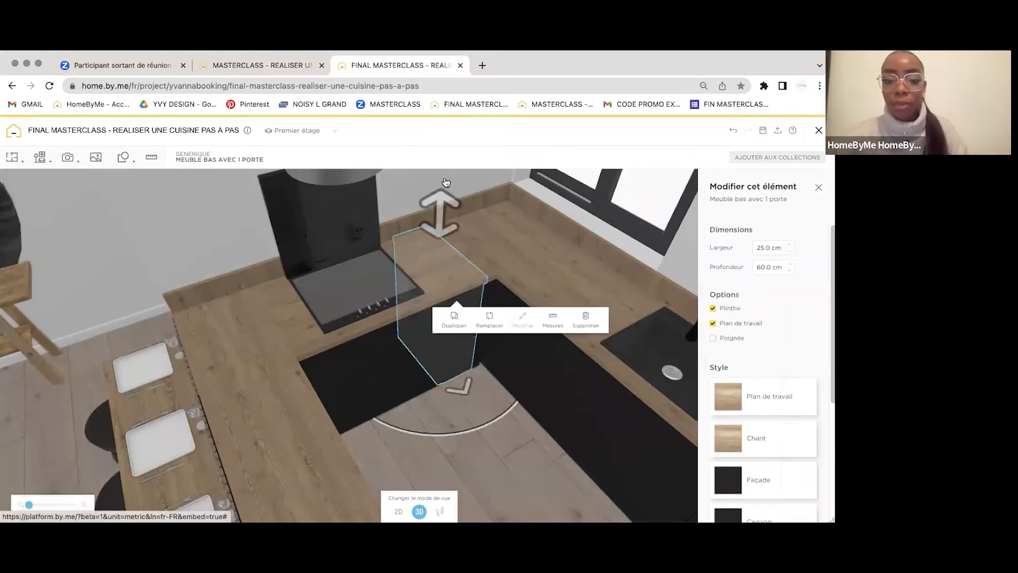
{"action": "left_click_drag", "start_coordinate": [429, 190], "coordinate": [444, 320]}
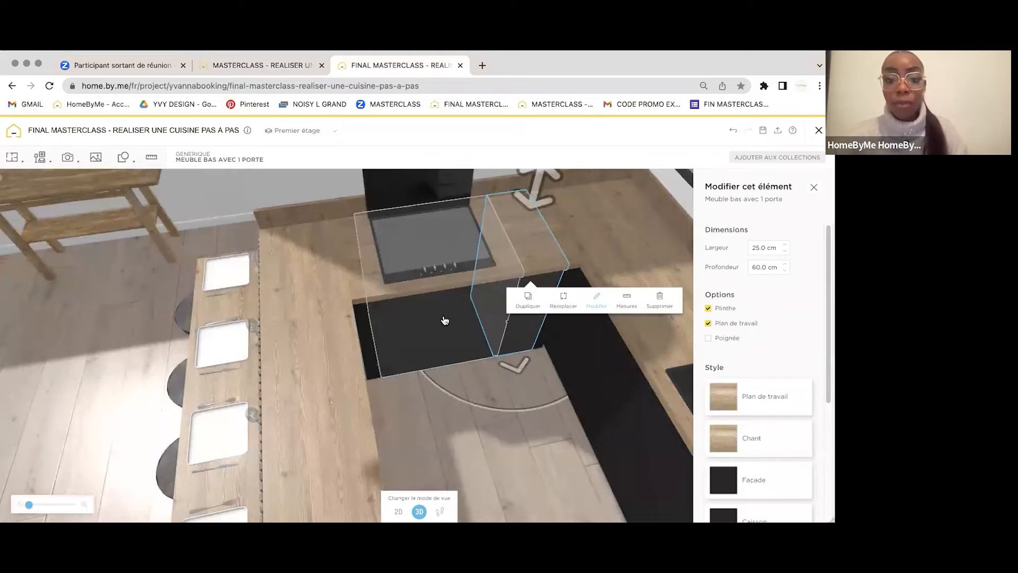
{"action": "left_click", "coordinate": [440, 314]}
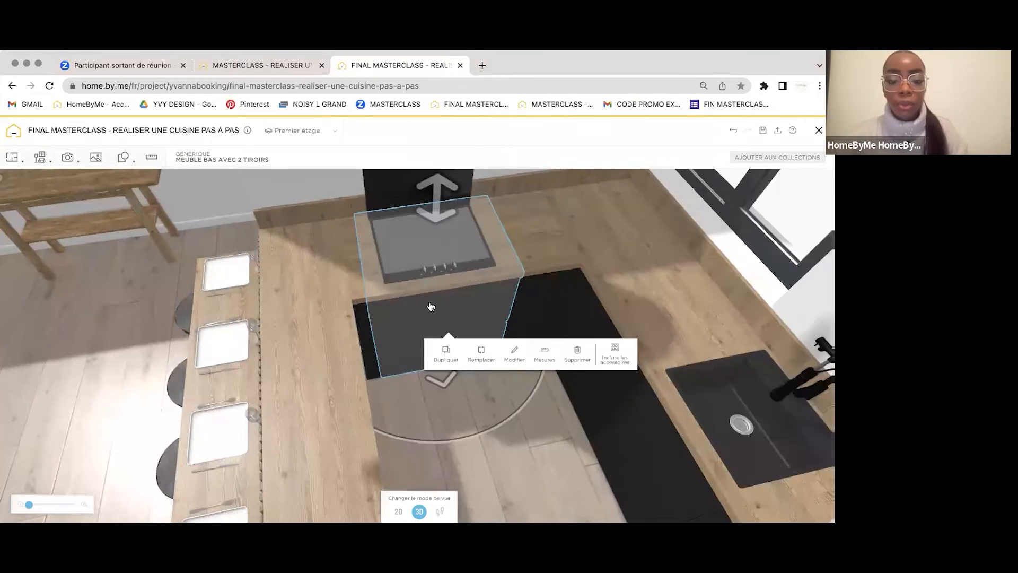
Step: Back in the MASTERCLASS project, set the width of the narrow one-door cabinet between the hob and the sink run to 25 cm
{"action": "key", "text": "ctrl+shift+Tab"}
{"action": "left_click", "coordinate": [435, 271]}
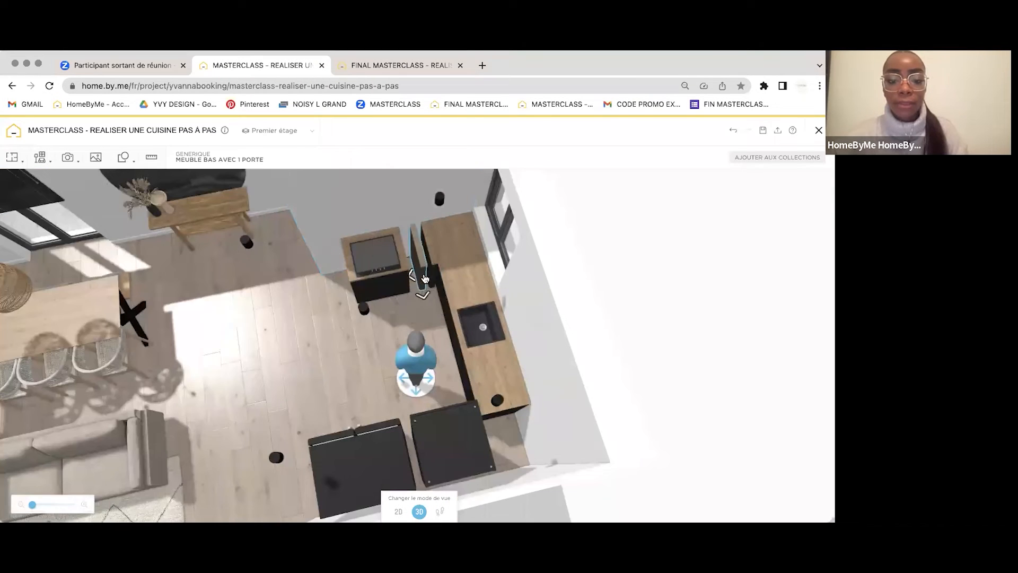
{"action": "left_click", "coordinate": [486, 302]}
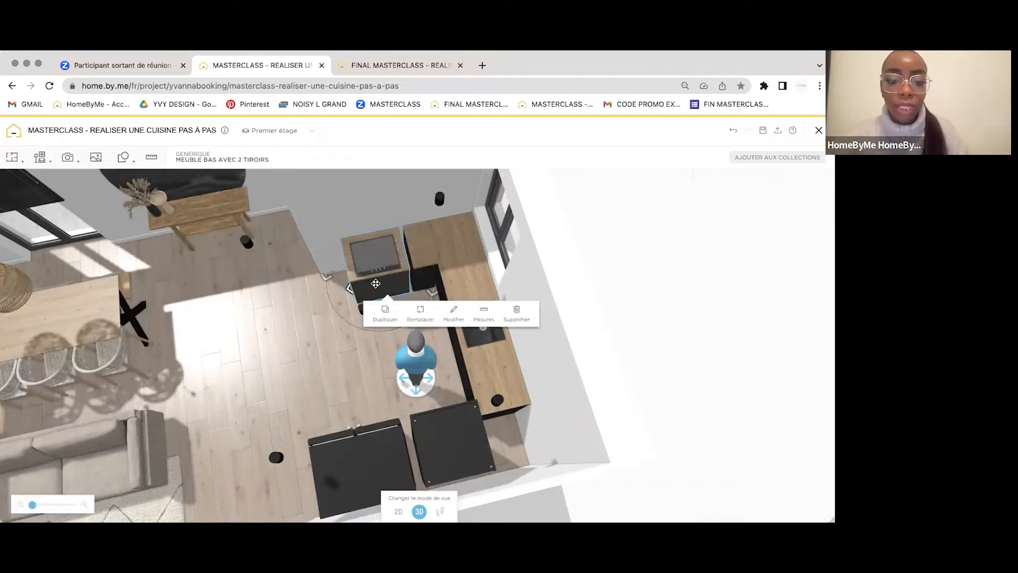
Step: Align the two-drawer hob cabinet against the wall and flush with the 25 cm one-door cabinet, using the 2D view for precision
{"action": "left_click_drag", "start_coordinate": [375, 284], "coordinate": [367, 260]}
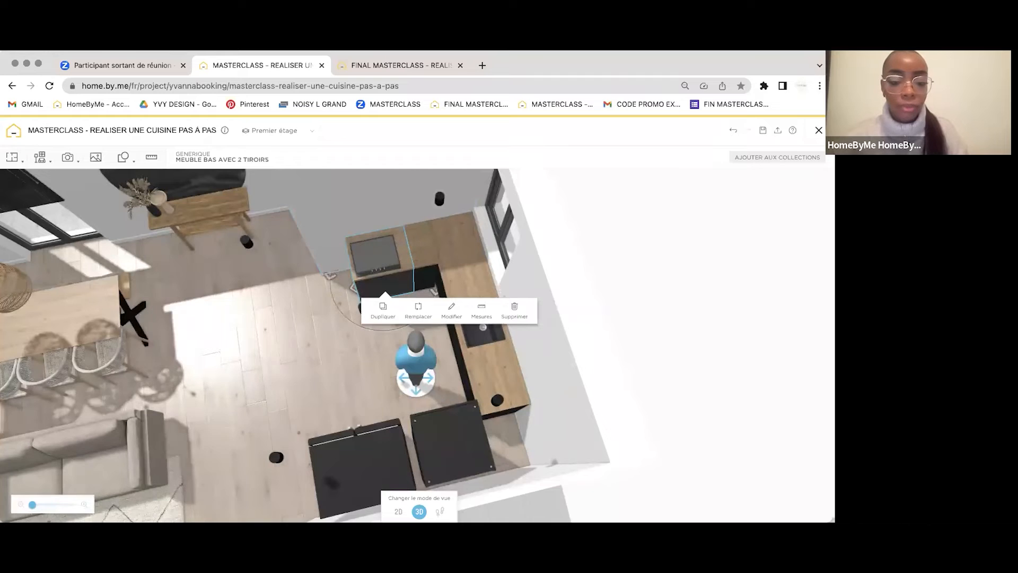
{"action": "left_click", "coordinate": [398, 511]}
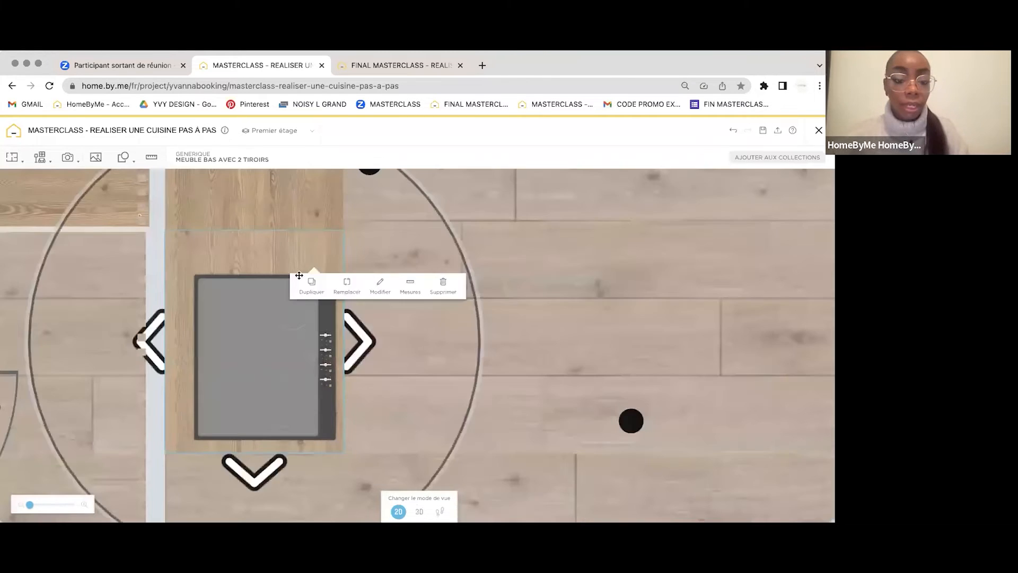
{"action": "left_click_drag", "start_coordinate": [298, 277], "coordinate": [298, 255]}
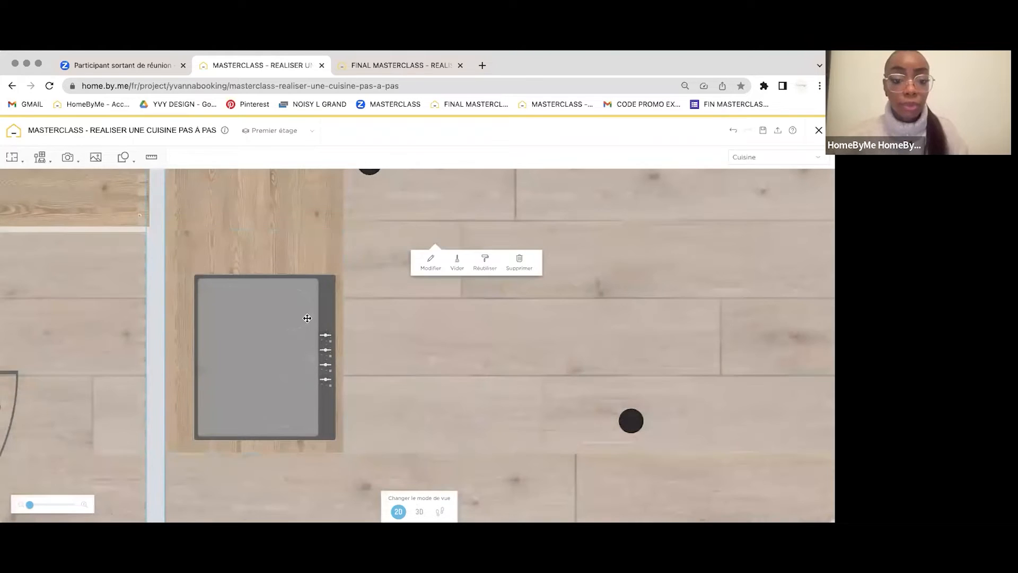
Step: Centre the Smeg hob on its two-drawer cabinet and return to the 3D view
{"action": "left_click", "coordinate": [308, 305]}
{"action": "left_click_drag", "start_coordinate": [517, 261], "coordinate": [524, 193]}
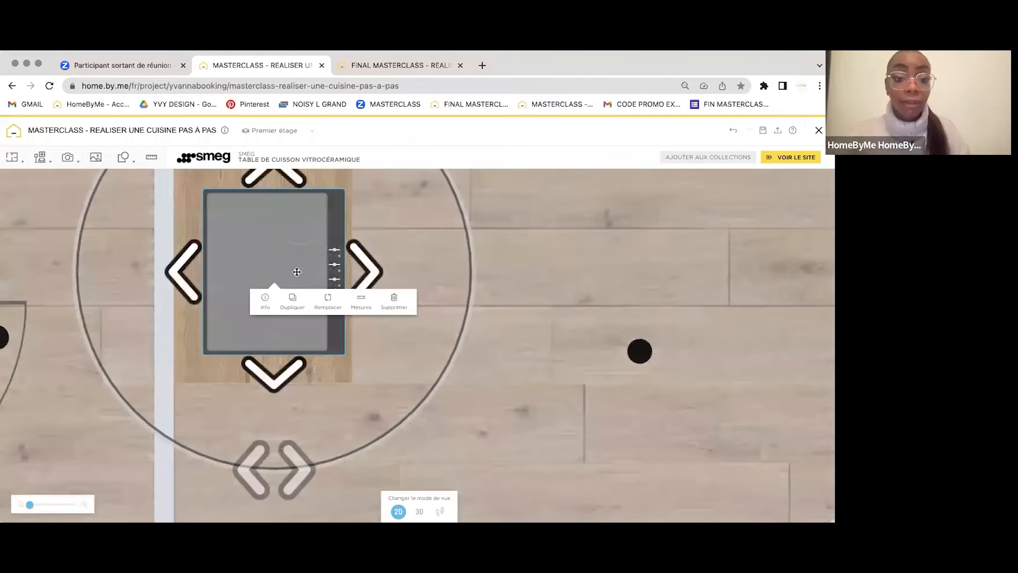
{"action": "left_click", "coordinate": [358, 432]}
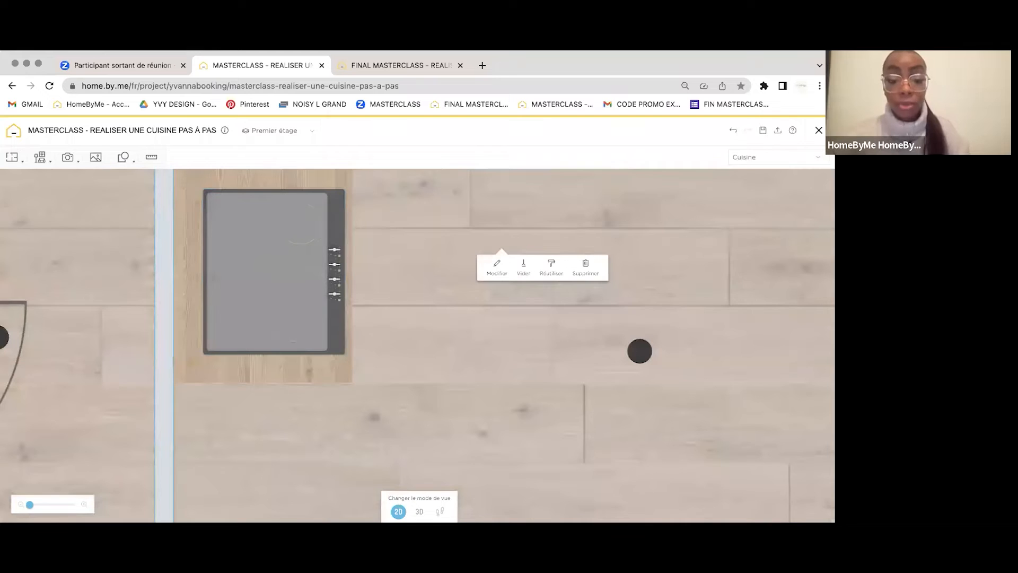
{"action": "left_click", "coordinate": [419, 511]}
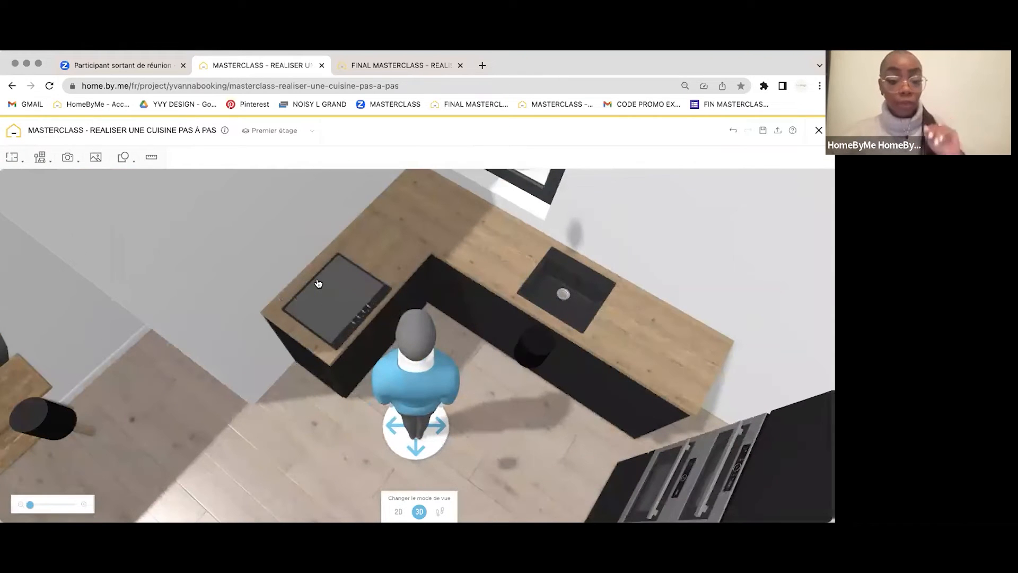
Step: Check the width of the narrow one-door cabinet on the bar side of the hob in the FINAL MASTERCLASS project
{"action": "left_click_drag", "start_coordinate": [316, 276], "coordinate": [393, 275]}
{"action": "left_click", "coordinate": [384, 250]}
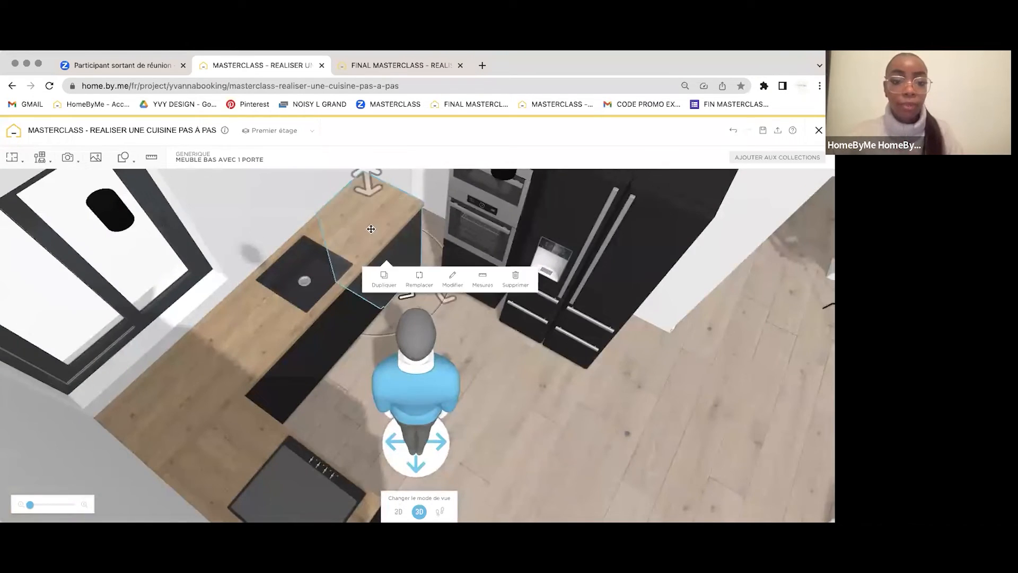
{"action": "left_click", "coordinate": [385, 67]}
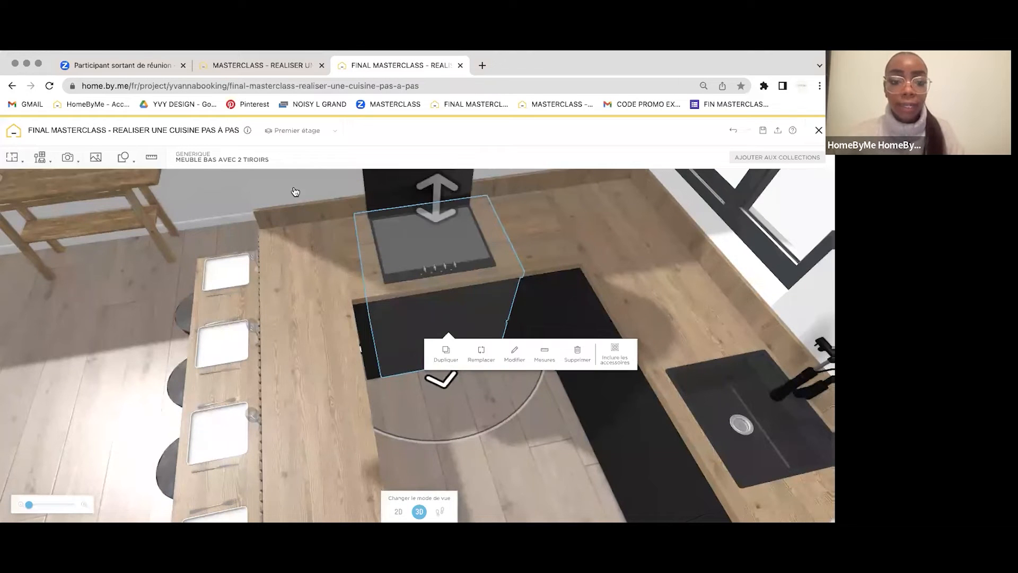
{"action": "left_click", "coordinate": [391, 312]}
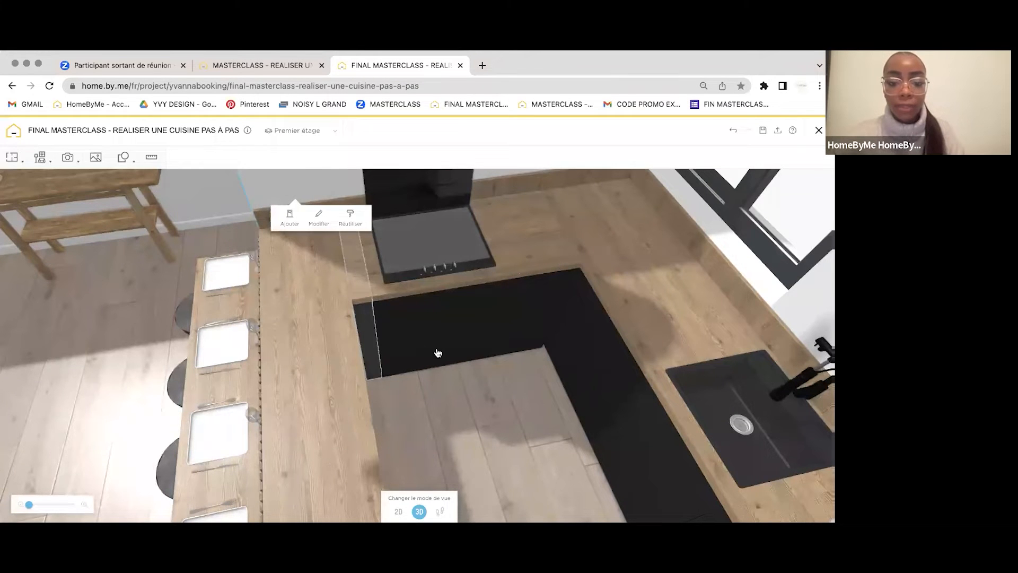
{"action": "double_click", "coordinate": [428, 307]}
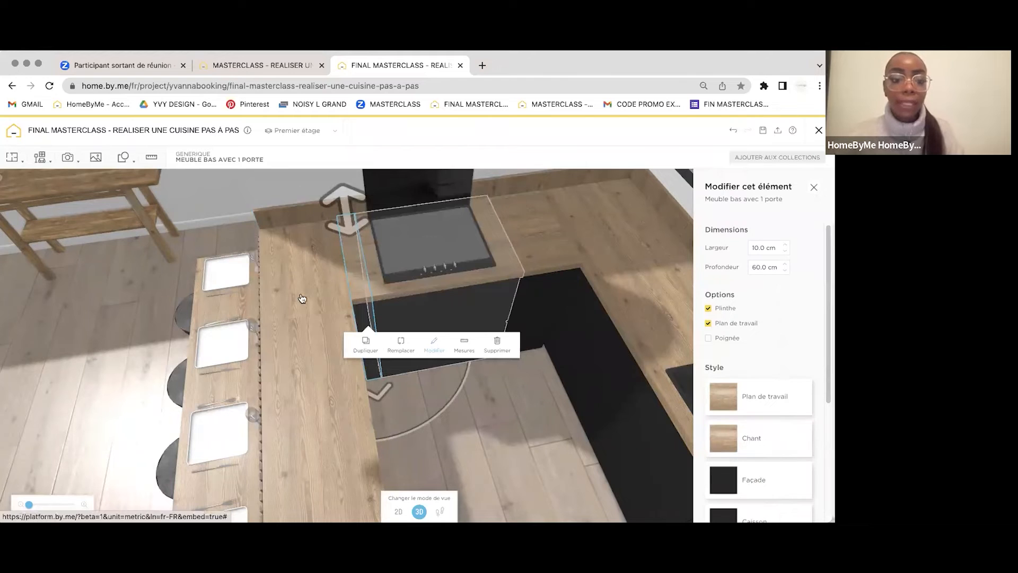
{"action": "left_click", "coordinate": [272, 187]}
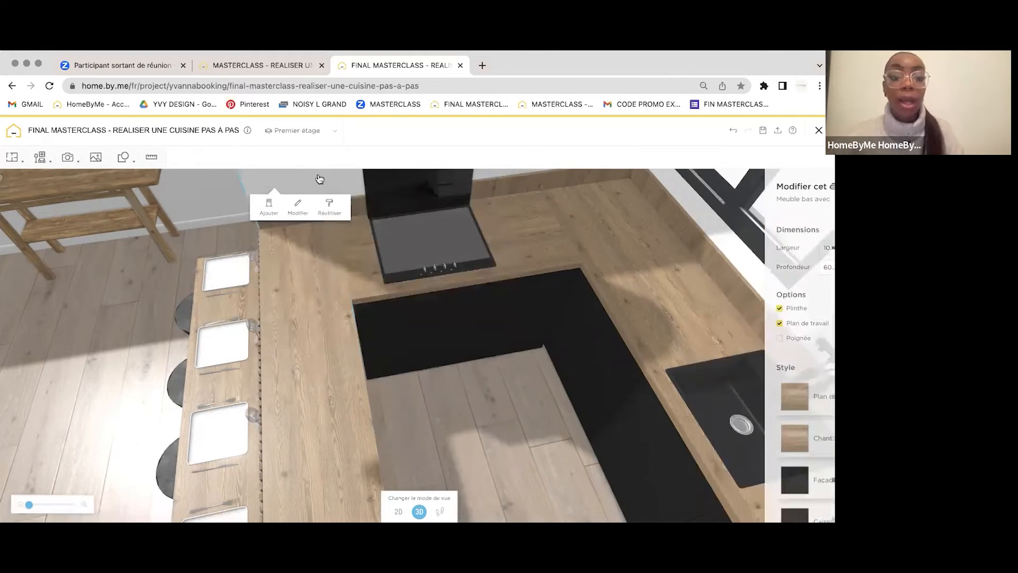
{"action": "left_click_drag", "start_coordinate": [320, 178], "coordinate": [375, 161]}
Step: In the MASTERCLASS project, duplicate the 25 cm one-door cabinet and place the copy on the free side of the hob cabinet
{"action": "left_click", "coordinate": [285, 65]}
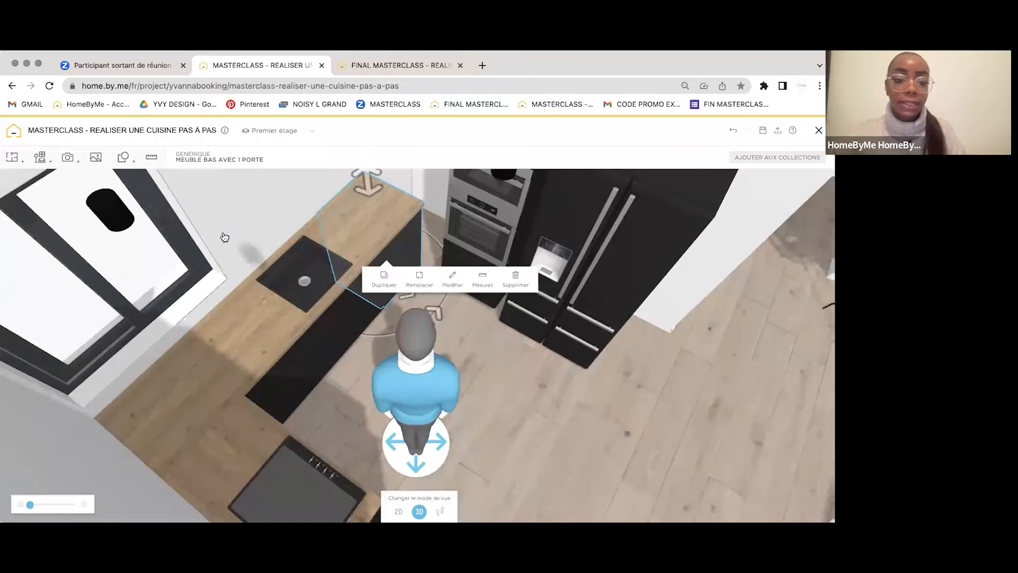
{"action": "left_click_drag", "start_coordinate": [225, 237], "coordinate": [291, 263]}
{"action": "left_click", "coordinate": [293, 264]}
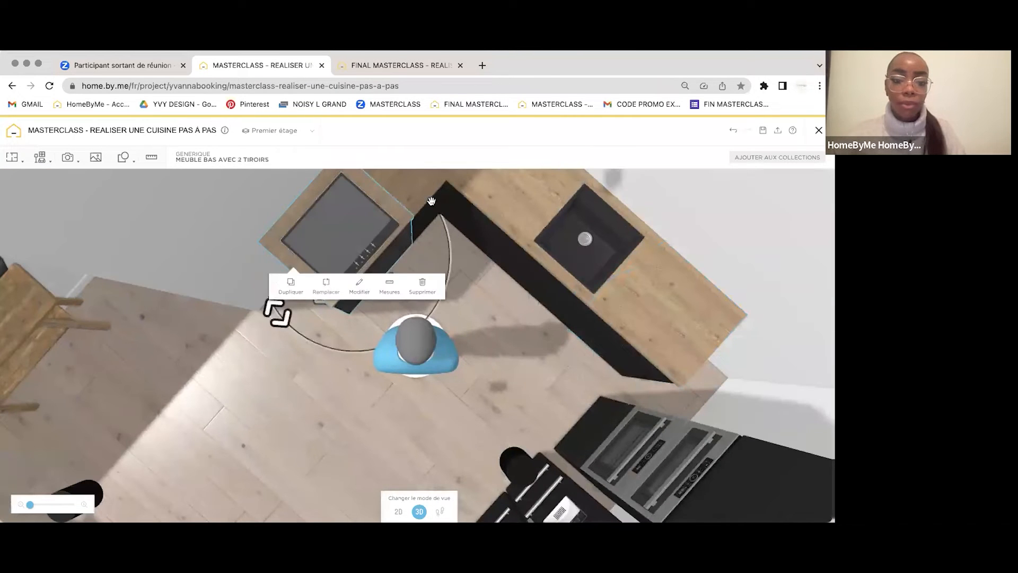
{"action": "left_click_drag", "start_coordinate": [666, 216], "coordinate": [434, 287]}
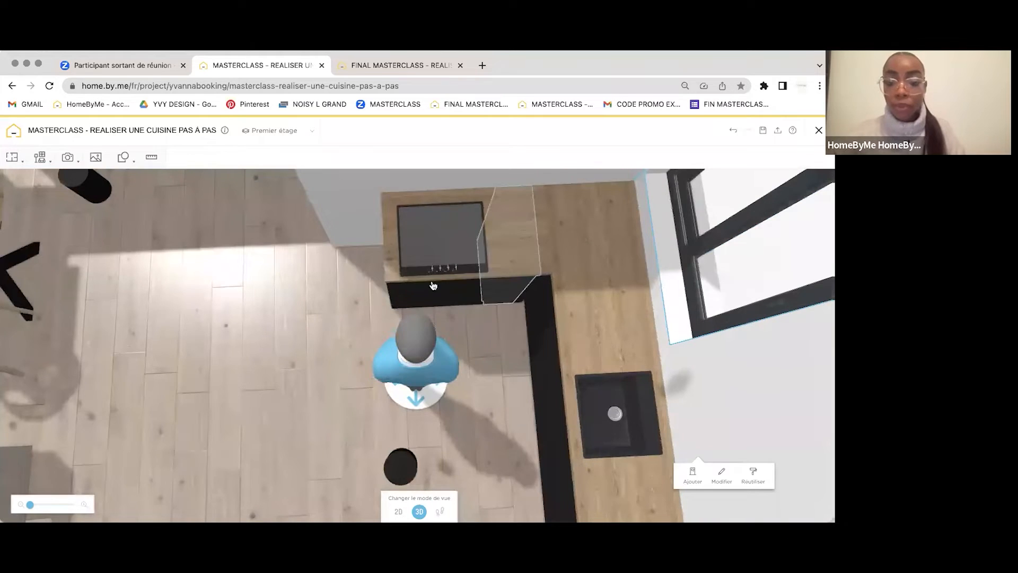
{"action": "left_click", "coordinate": [519, 256]}
{"action": "left_click", "coordinate": [518, 279]}
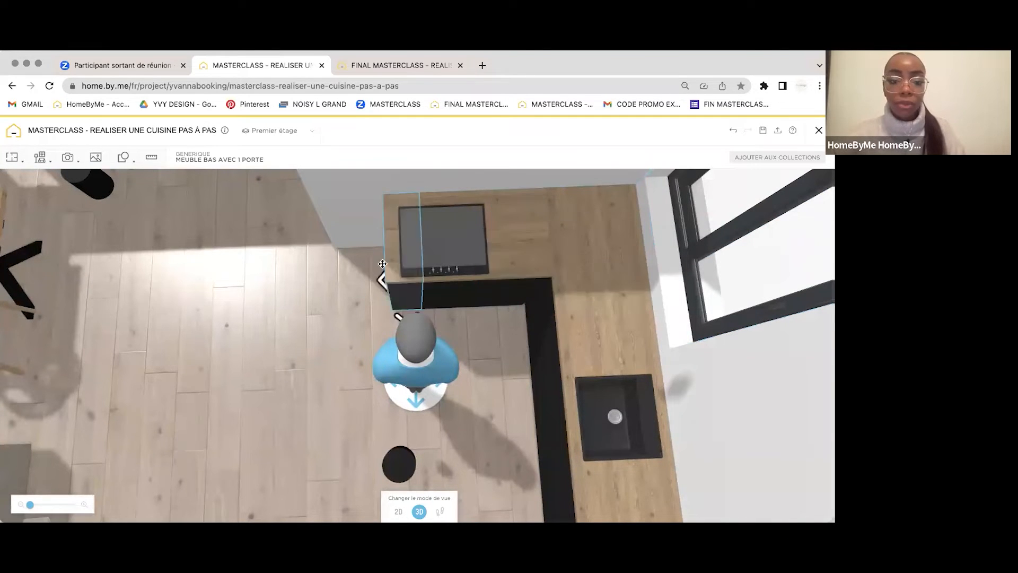
{"action": "left_click", "coordinate": [367, 266]}
Step: Set the copied one-door cabinet's width to 10 cm and move it flush against the hob cabinet
{"action": "left_click", "coordinate": [448, 311]}
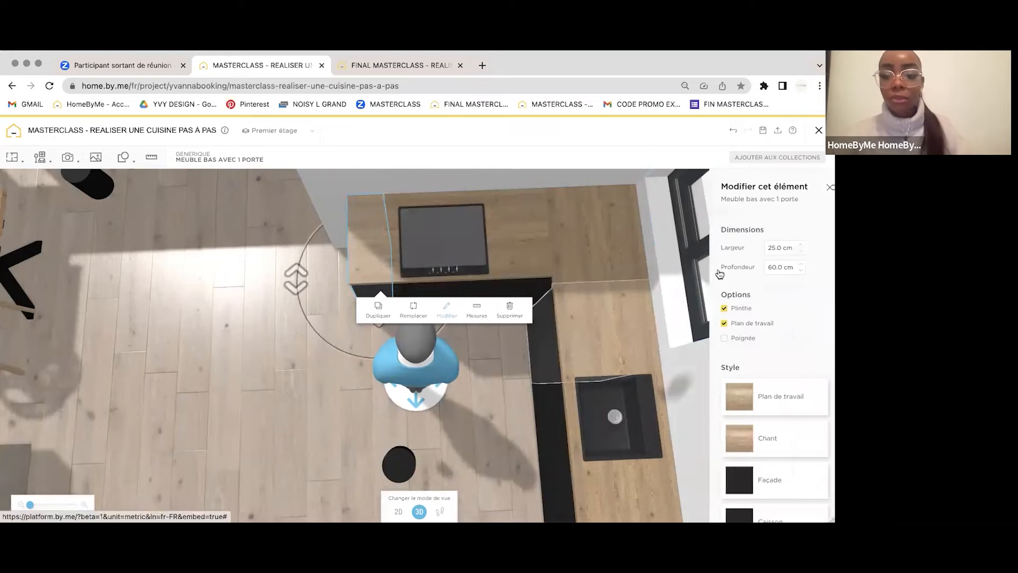
{"action": "left_click", "coordinate": [761, 247]}
{"action": "type", "text": "10"}
{"action": "key", "text": "Return"}
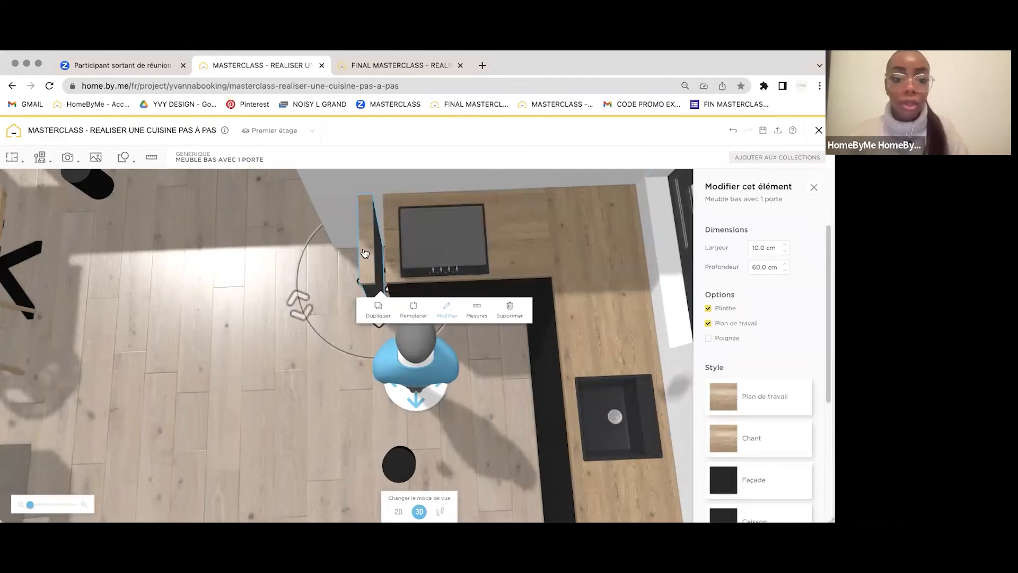
{"action": "left_click_drag", "start_coordinate": [325, 183], "coordinate": [323, 302]}
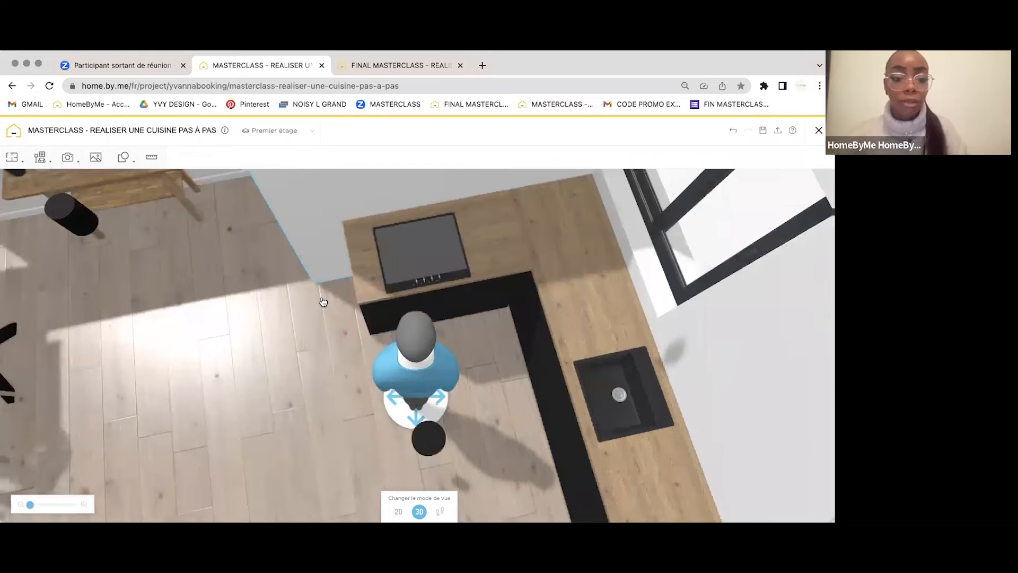
Step: Examine the one-door cabinets between the sink and the oven-side corner in the FINAL MASTERCLASS project
{"action": "key", "text": "ctrl+Tab"}
{"action": "left_click", "coordinate": [353, 320]}
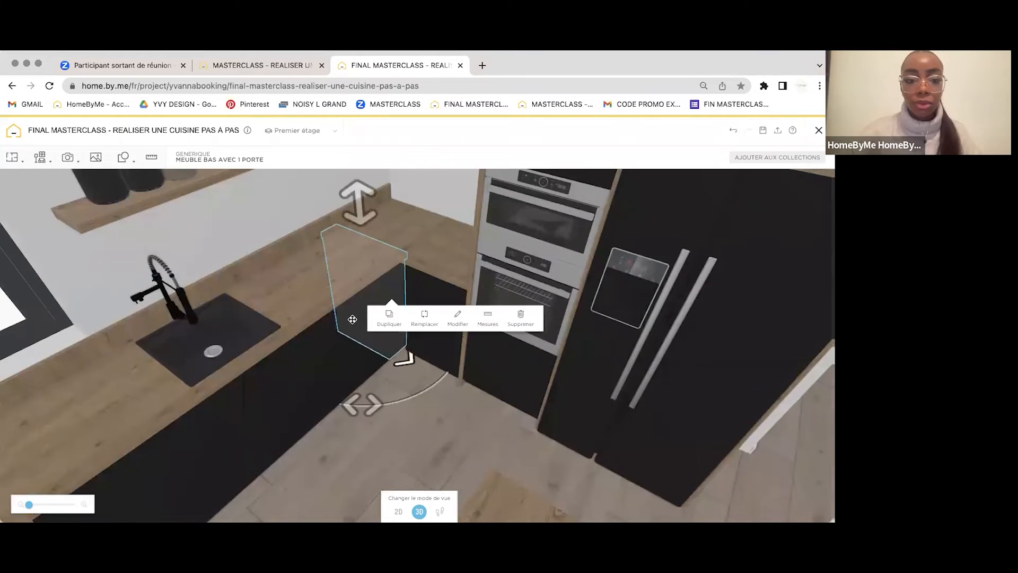
{"action": "left_click", "coordinate": [318, 344]}
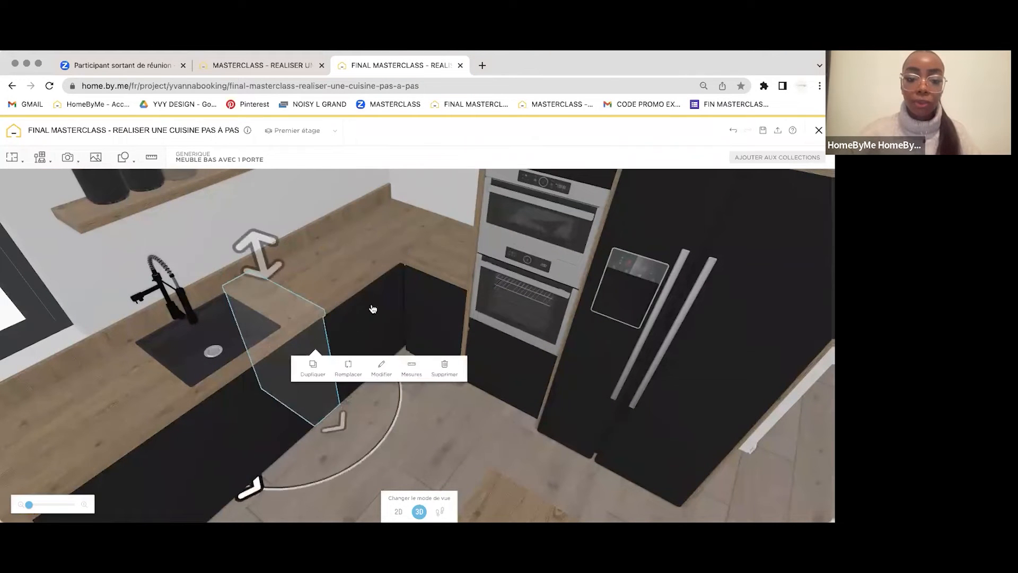
Step: Examine the one-door base cabinets between the sink and the corner, shifting the worktop aside to expose them
{"action": "left_click", "coordinate": [395, 290]}
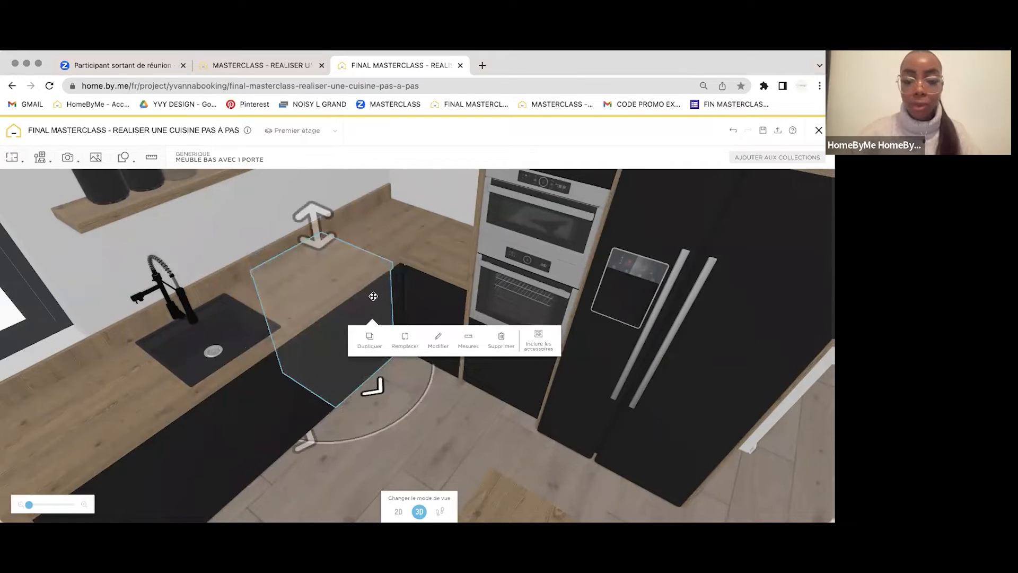
{"action": "left_click", "coordinate": [395, 290]}
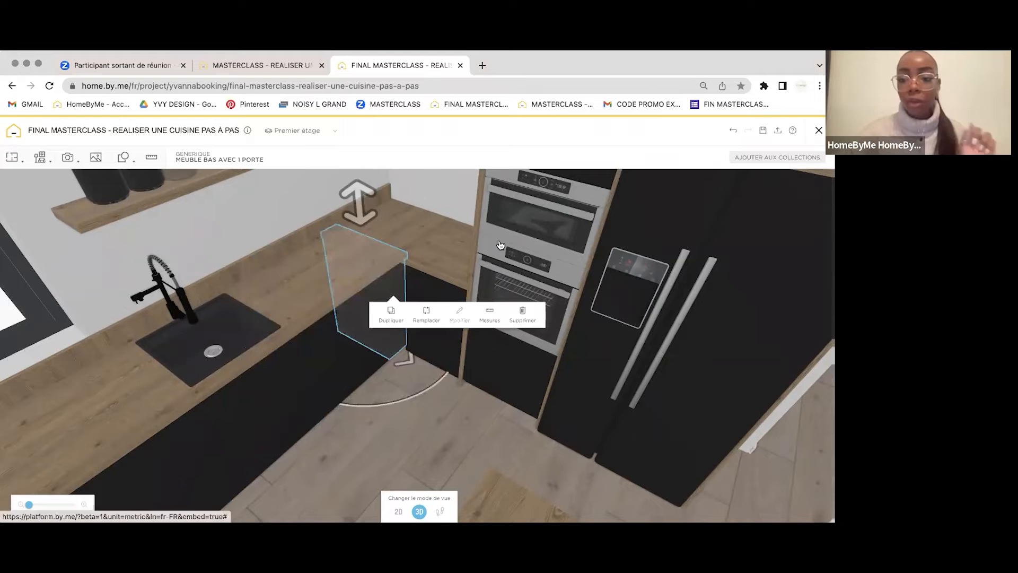
{"action": "left_click_drag", "start_coordinate": [414, 248], "coordinate": [366, 372]}
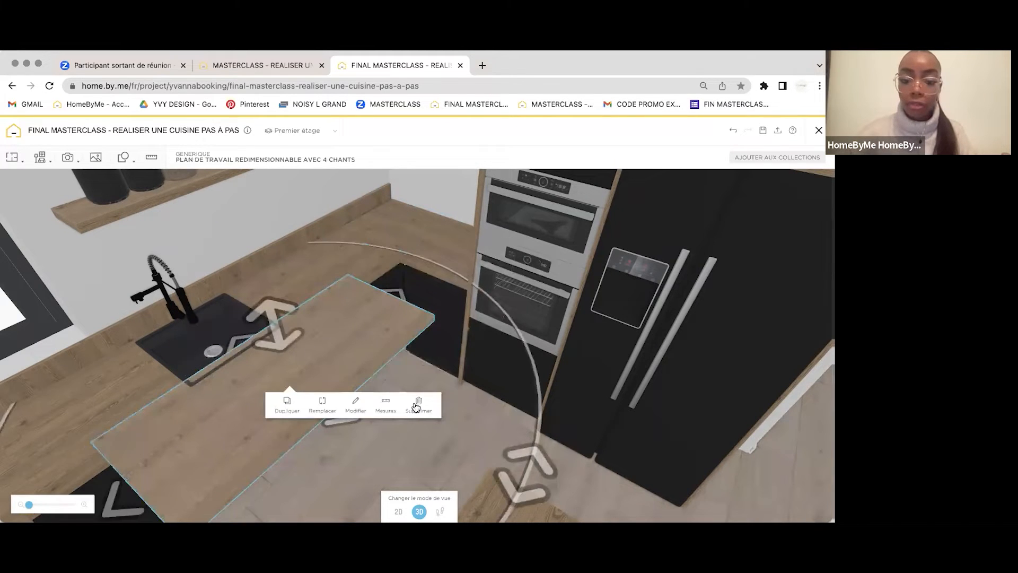
{"action": "left_click", "coordinate": [417, 407]}
{"action": "left_click", "coordinate": [393, 297]}
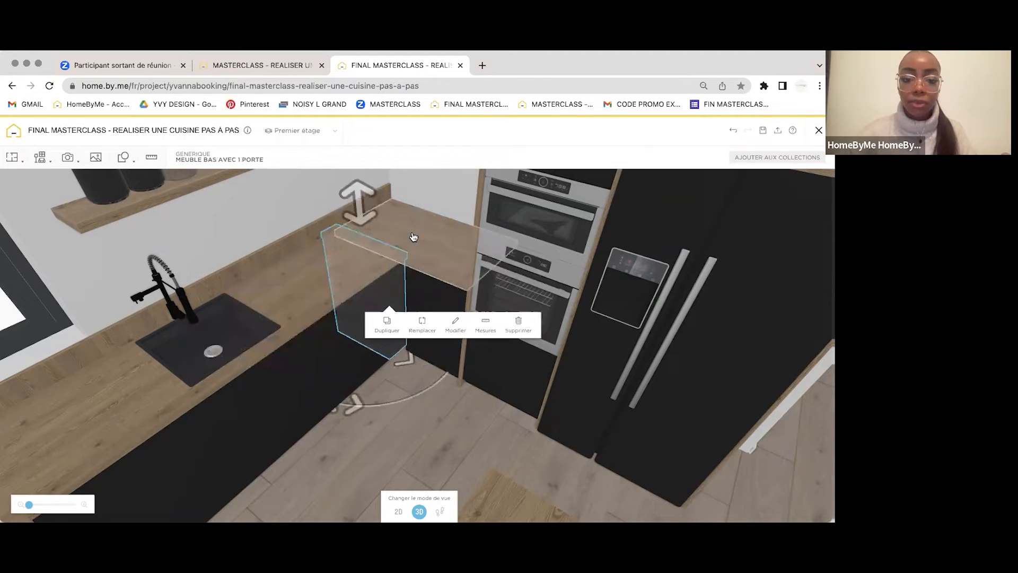
Step: Pull the corner worktop away and put it back, and open the dimensions of the narrow base cabinet beneath it
{"action": "left_click", "coordinate": [413, 237]}
{"action": "left_click_drag", "start_coordinate": [425, 235], "coordinate": [562, 413]}
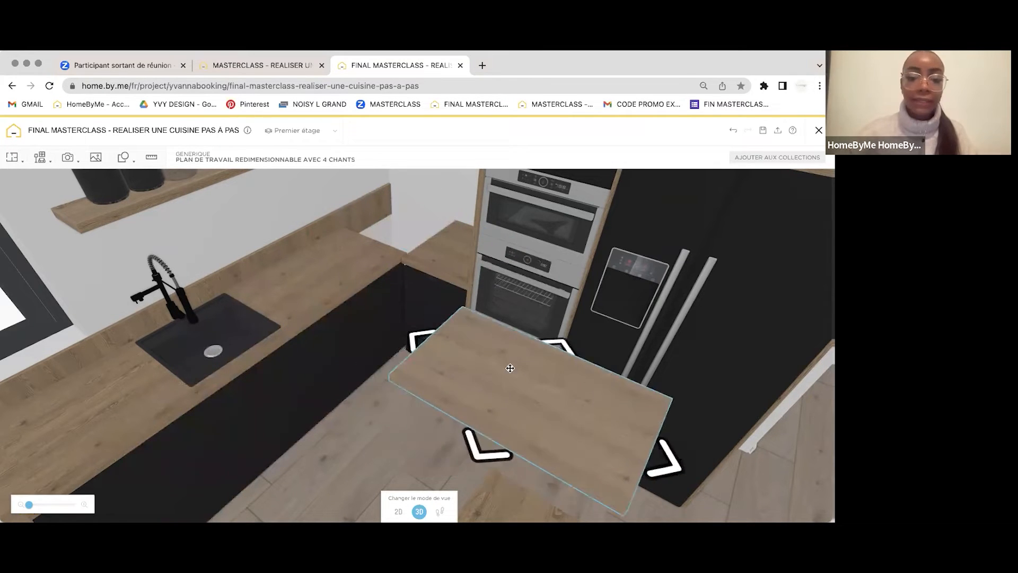
{"action": "left_click_drag", "start_coordinate": [431, 209], "coordinate": [262, 243]}
{"action": "left_click_drag", "start_coordinate": [375, 339], "coordinate": [239, 252]}
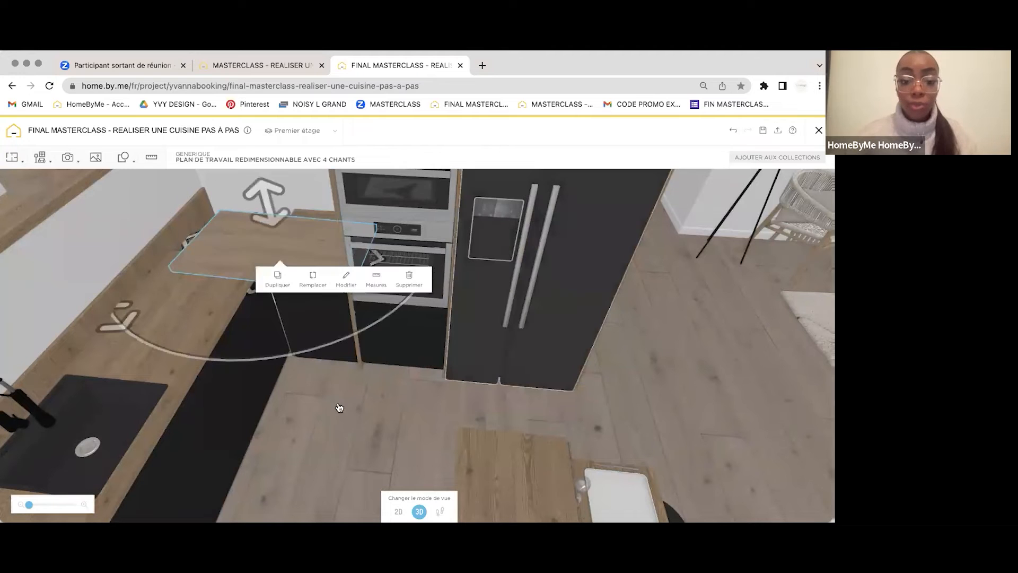
{"action": "left_click", "coordinate": [639, 324]}
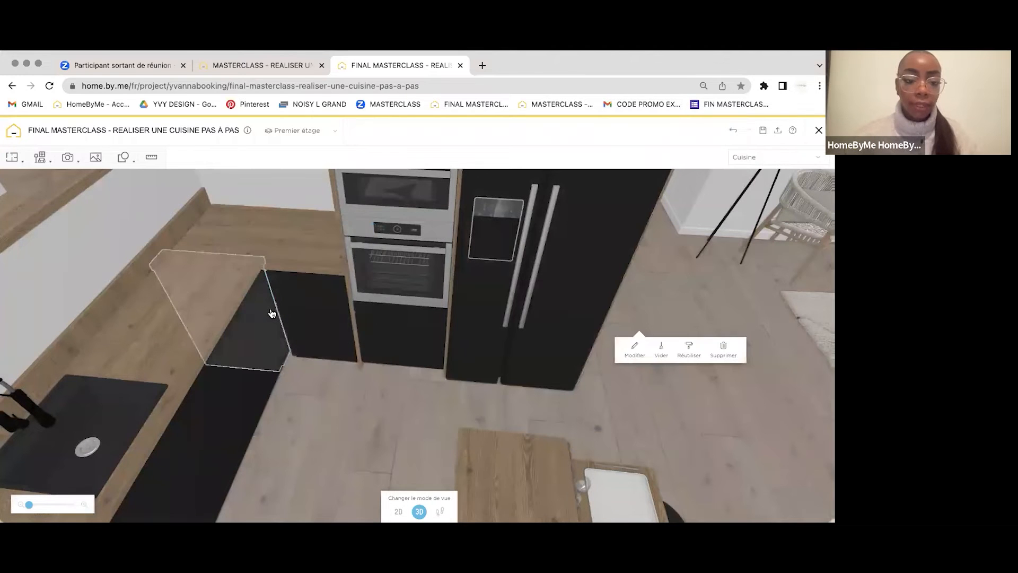
{"action": "double_click", "coordinate": [333, 345]}
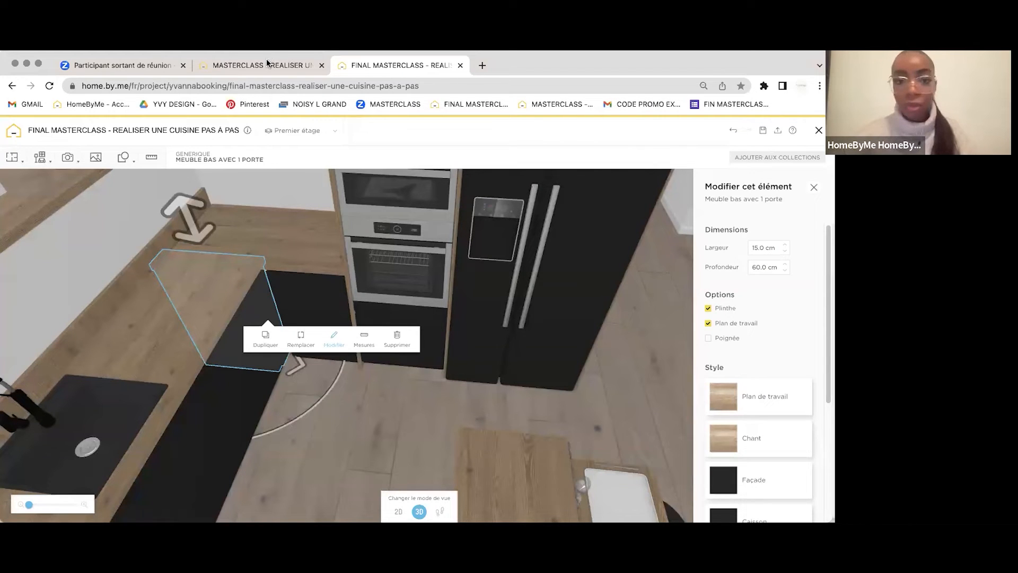
Step: In the MASTERCLASS project, duplicate the narrow end base cabinet and place the copy rotated at the corner end of the sink run
{"action": "key", "text": "ctrl+shift+Tab"}
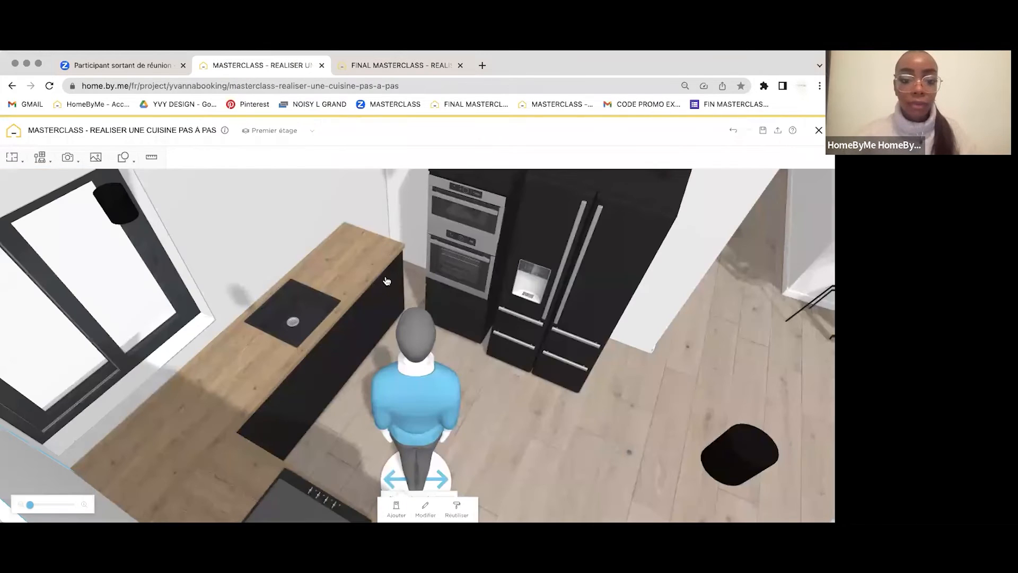
{"action": "left_click", "coordinate": [386, 278]}
{"action": "left_click", "coordinate": [460, 316]}
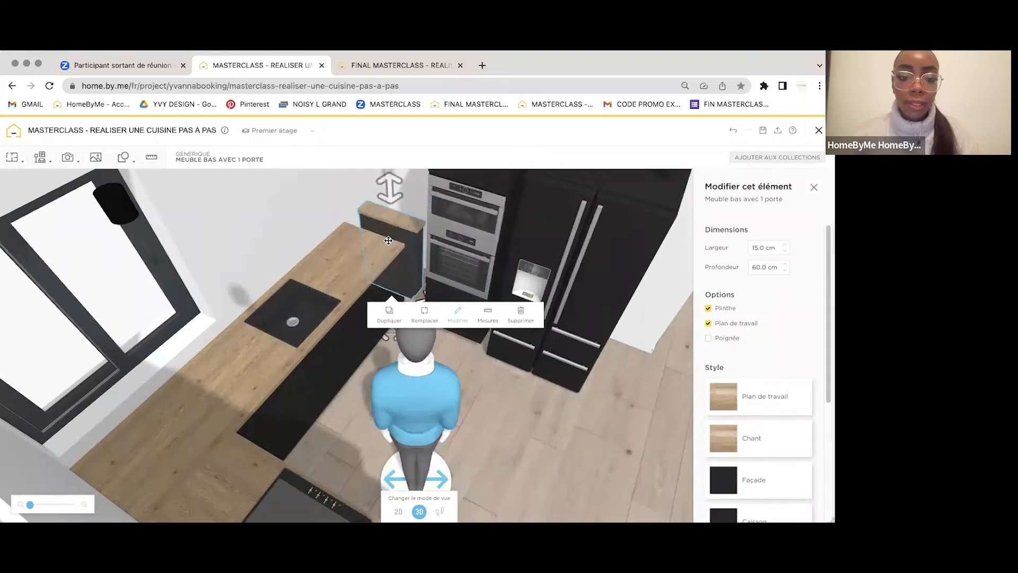
{"action": "left_click", "coordinate": [382, 243]}
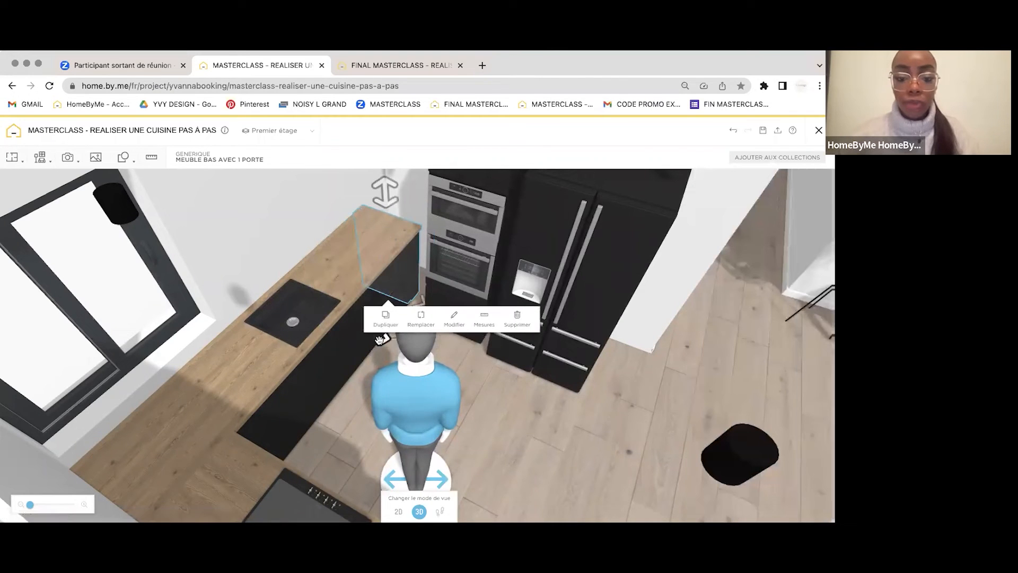
{"action": "left_click_drag", "start_coordinate": [347, 293], "coordinate": [352, 285]}
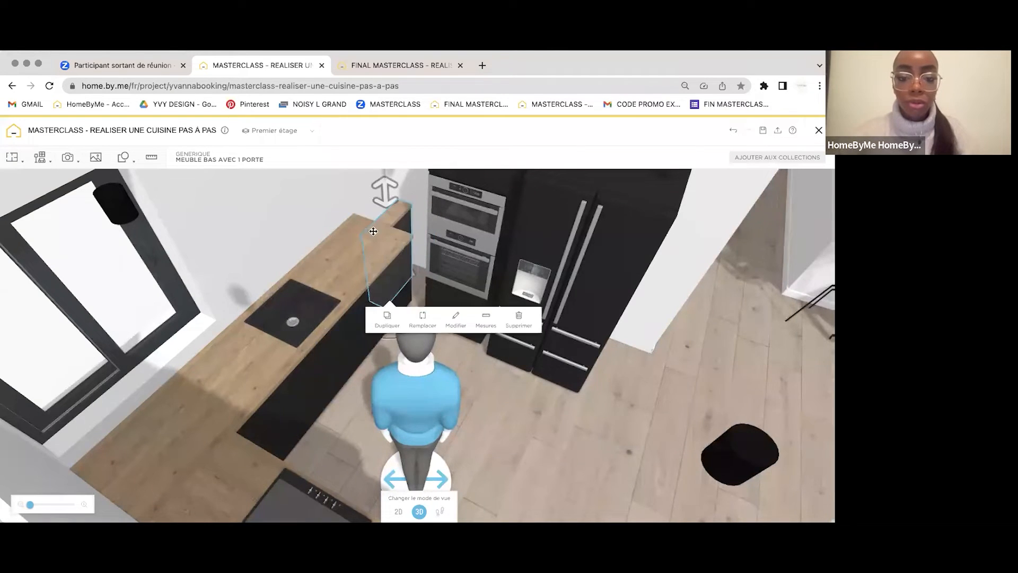
{"action": "left_click_drag", "start_coordinate": [382, 225], "coordinate": [321, 215]}
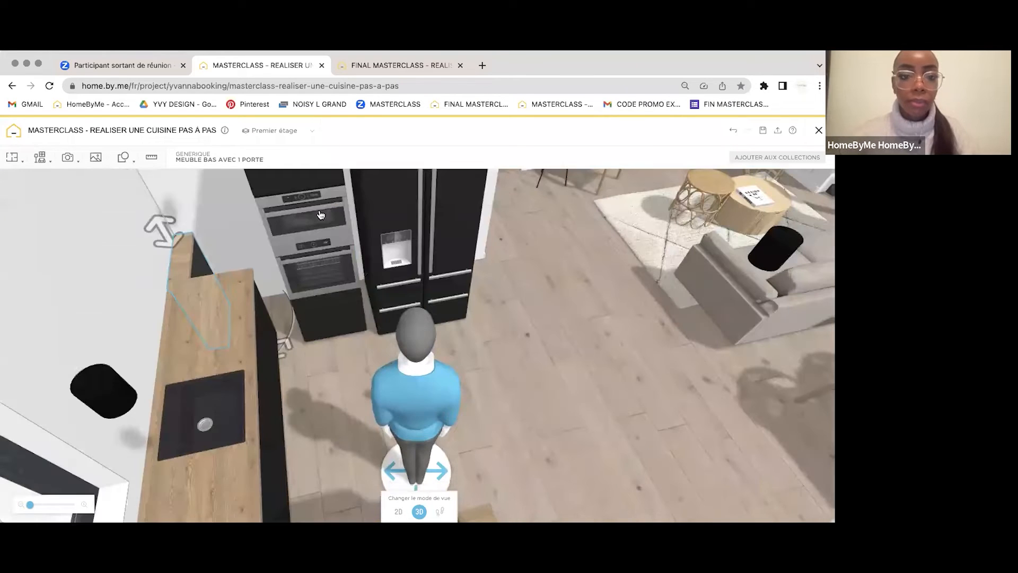
Step: Set the width of the rotated corner base cabinet to 70 cm in the MASTERCLASS project
{"action": "left_click", "coordinate": [365, 66]}
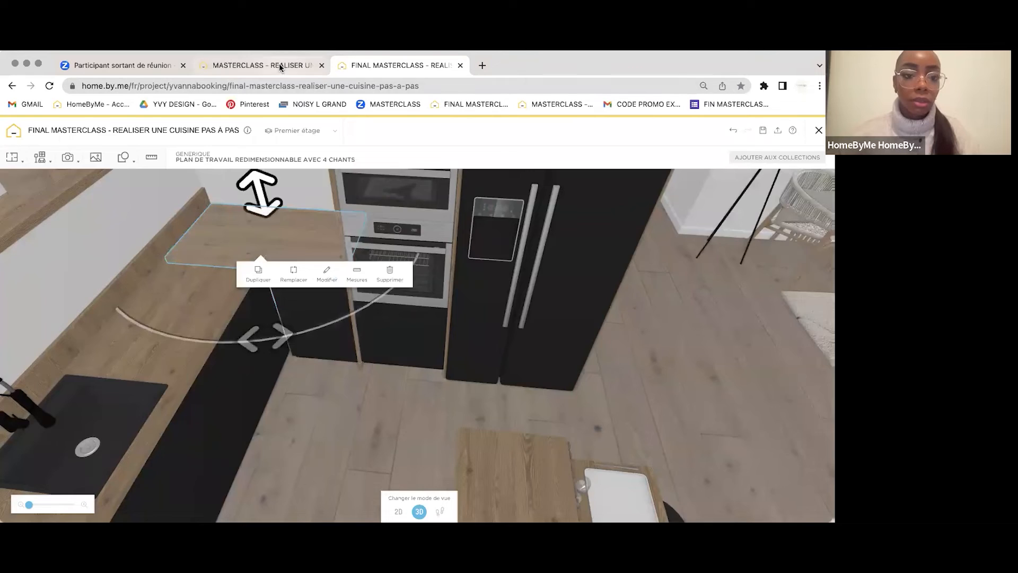
{"action": "left_click", "coordinate": [263, 65]}
{"action": "left_click", "coordinate": [279, 353]}
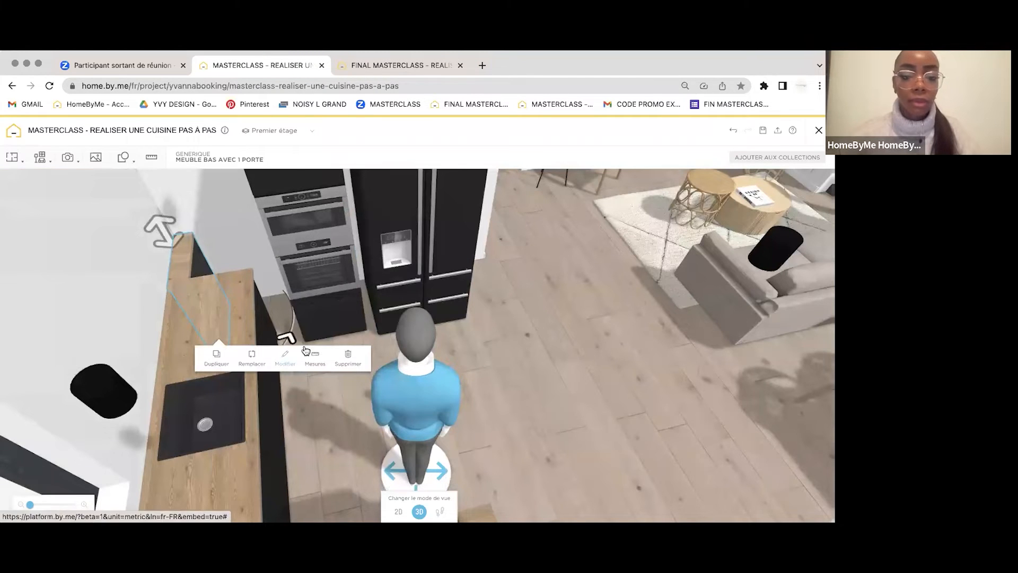
{"action": "type", "text": "70"}
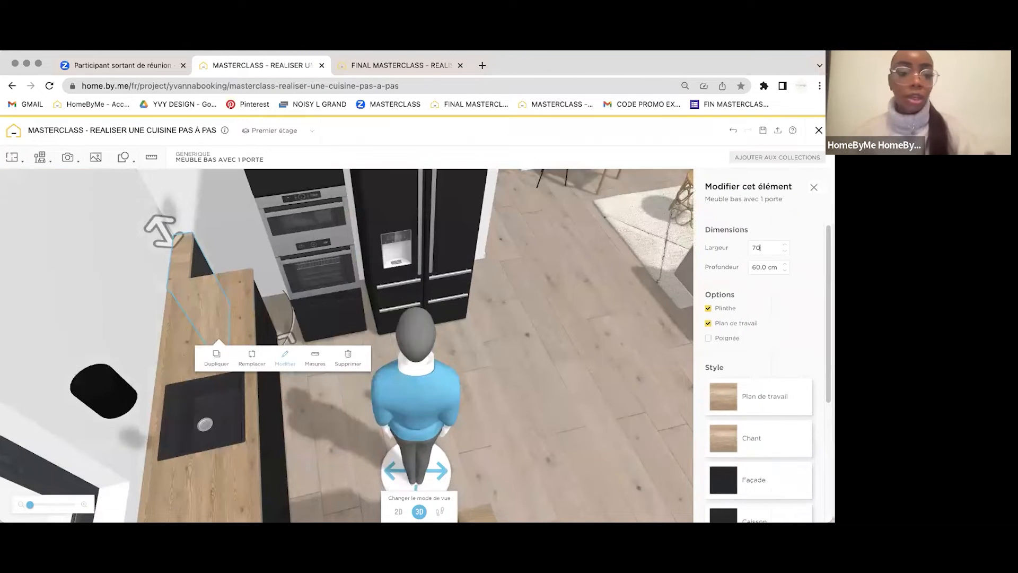
{"action": "key", "text": "Return"}
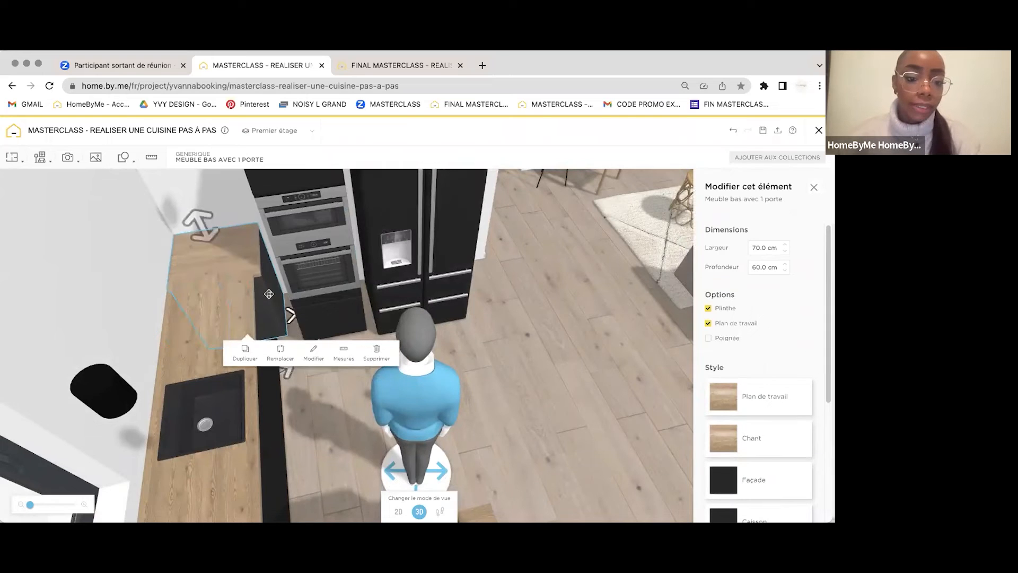
Step: Check the dimensions of the one-door base cabinet beside the oven column in the FINAL MASTERCLASS project
{"action": "key", "text": "ctrl+Tab"}
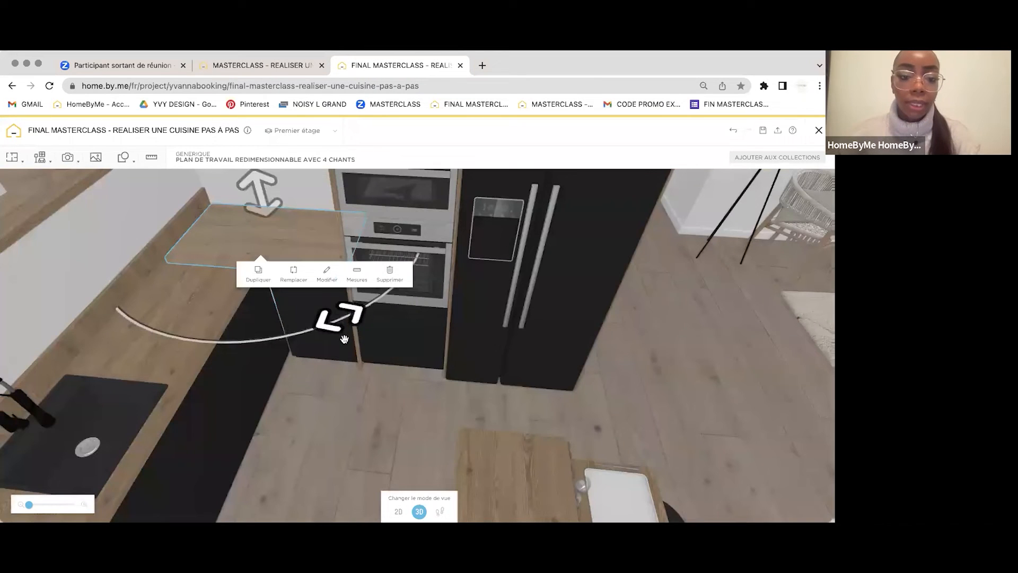
{"action": "left_click", "coordinate": [322, 345]}
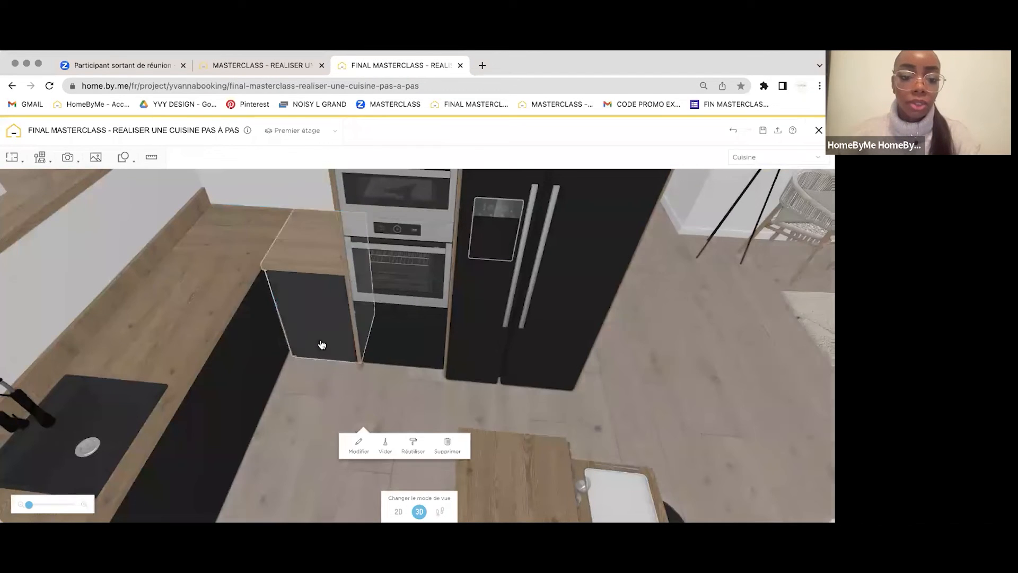
{"action": "left_click", "coordinate": [386, 374]}
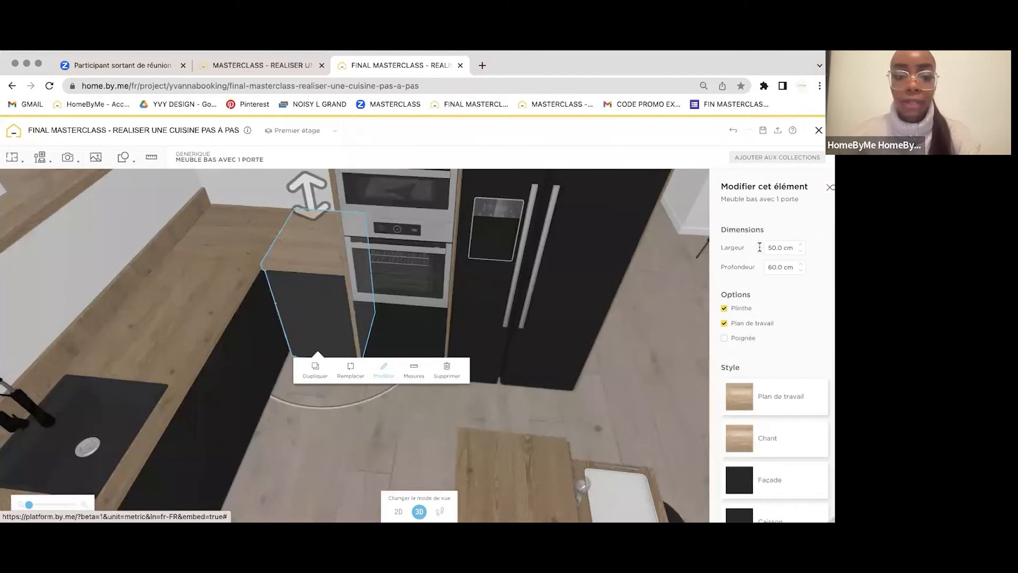
Step: Back in the MASTERCLASS project, move the oven and microwave column away from the wall and duplicate the corner base cabinet
{"action": "key", "text": "ctrl+shift+Tab"}
{"action": "left_click", "coordinate": [259, 289]}
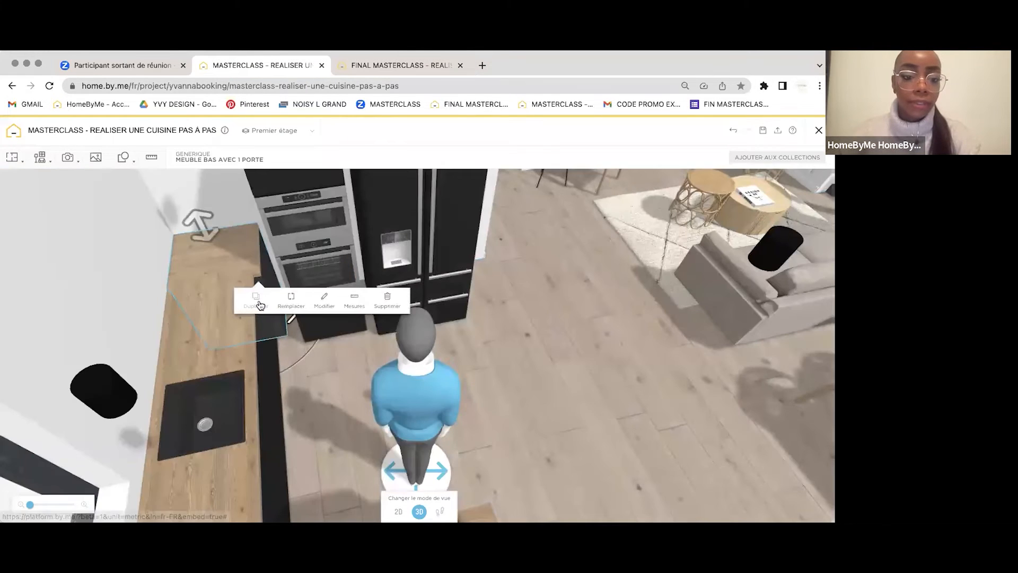
{"action": "left_click", "coordinate": [314, 250]}
{"action": "left_click_drag", "start_coordinate": [312, 247], "coordinate": [573, 270]}
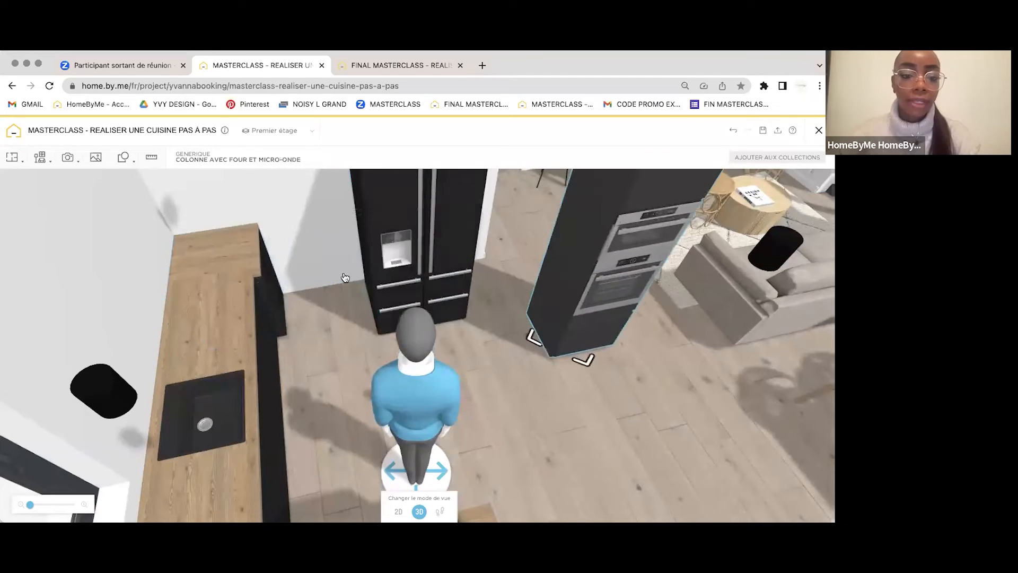
{"action": "left_click", "coordinate": [257, 280]}
{"action": "left_click", "coordinate": [252, 308]}
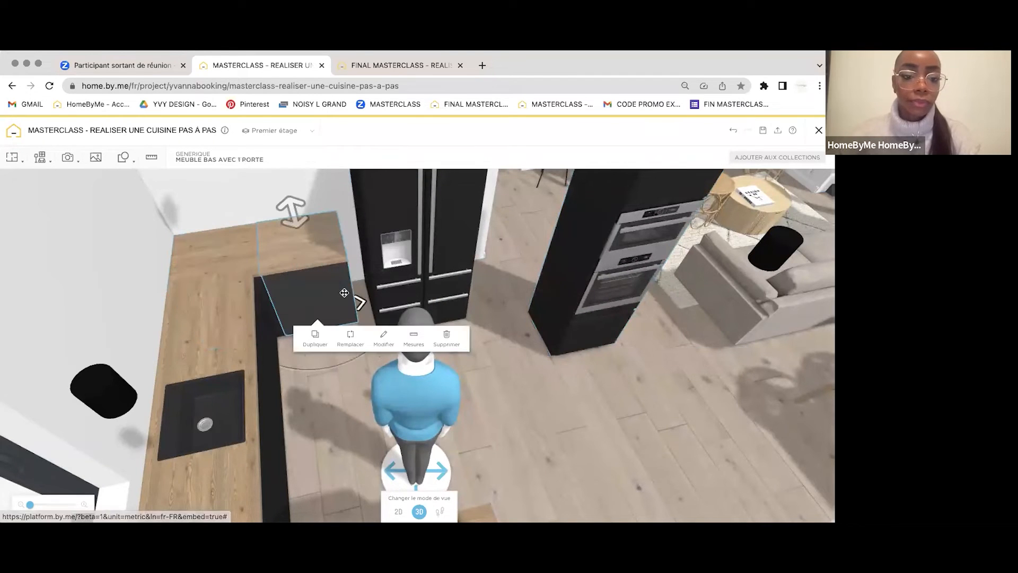
Step: Set the duplicated base cabinet's width to 50 cm and slide it flush against the corner cabinet
{"action": "left_click", "coordinate": [384, 337]}
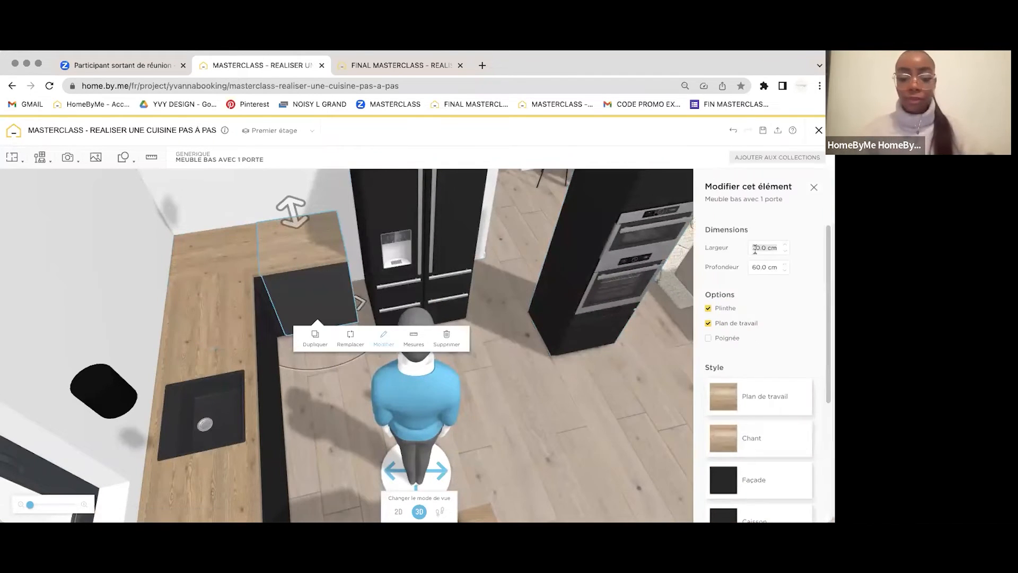
{"action": "type", "text": "50"}
{"action": "key", "text": "Return"}
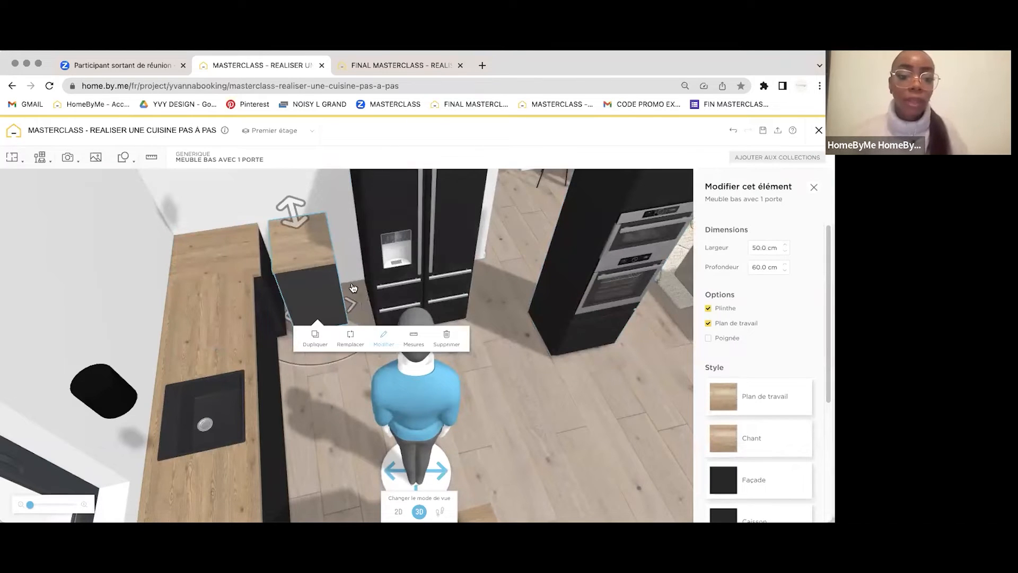
{"action": "left_click", "coordinate": [310, 282]}
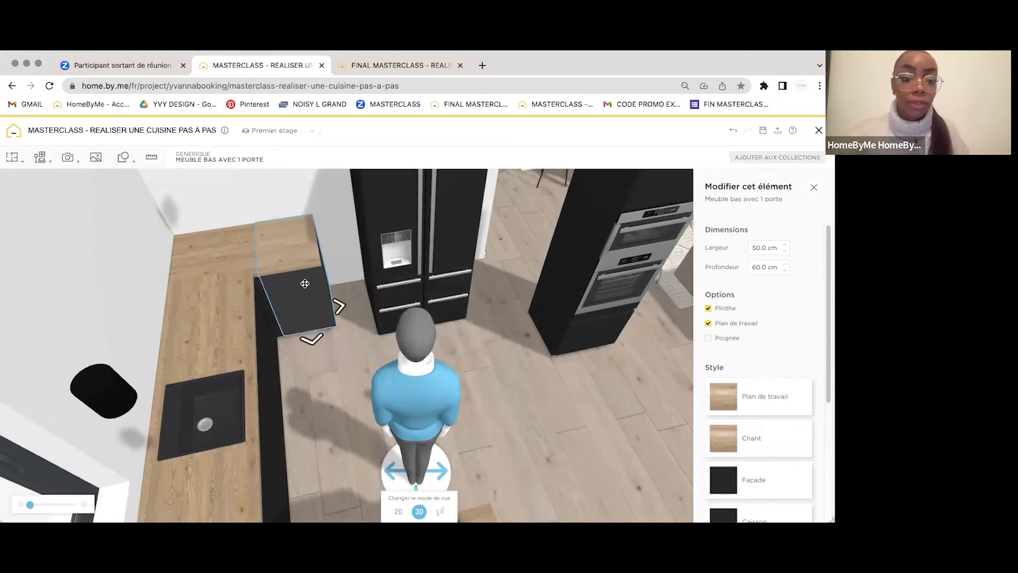
{"action": "left_click_drag", "start_coordinate": [310, 282], "coordinate": [307, 277]}
{"action": "left_click", "coordinate": [303, 183]}
{"action": "left_click_drag", "start_coordinate": [303, 183], "coordinate": [311, 299]}
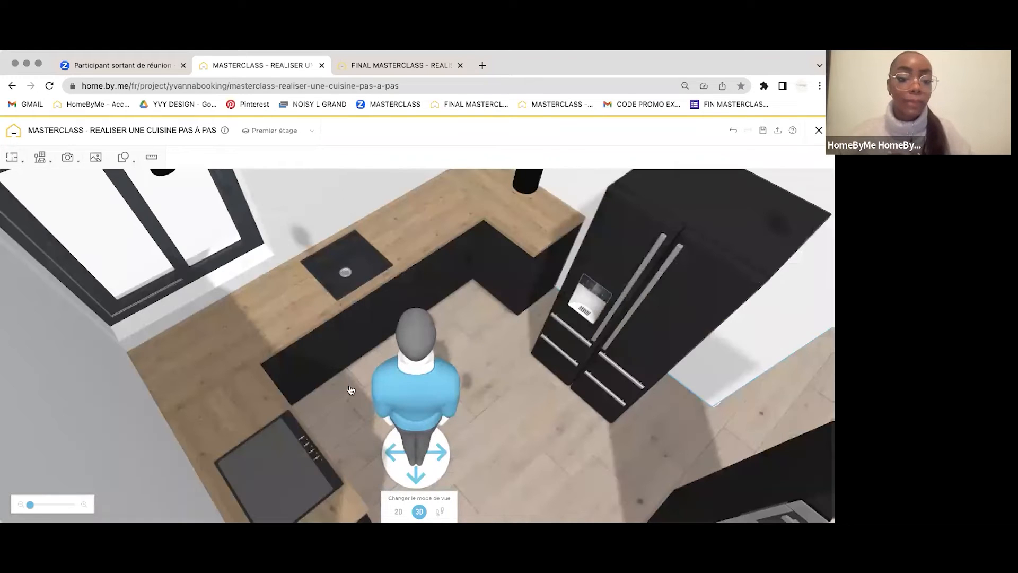
{"action": "left_click", "coordinate": [349, 348]}
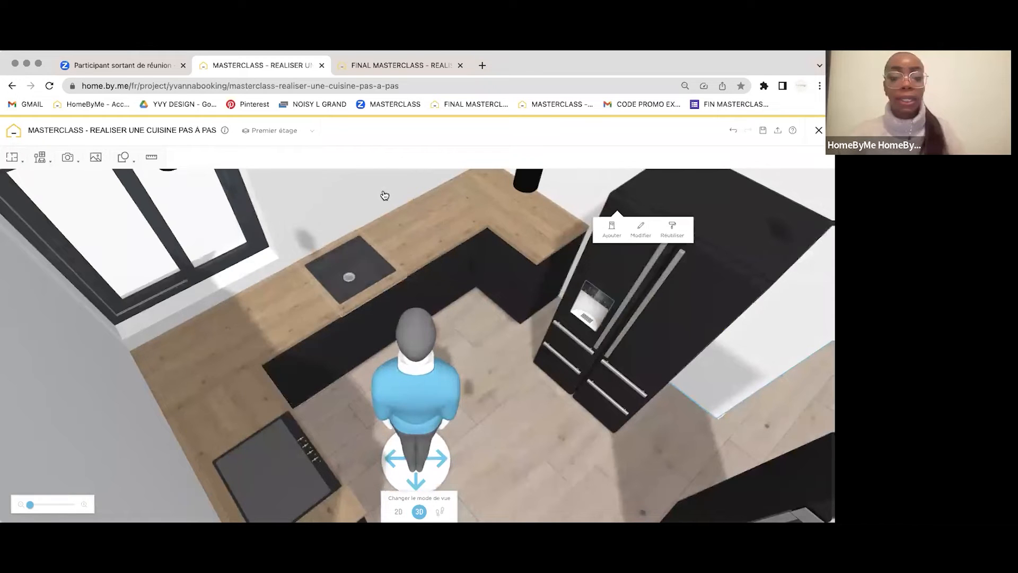
{"action": "left_click_drag", "start_coordinate": [384, 196], "coordinate": [382, 204]}
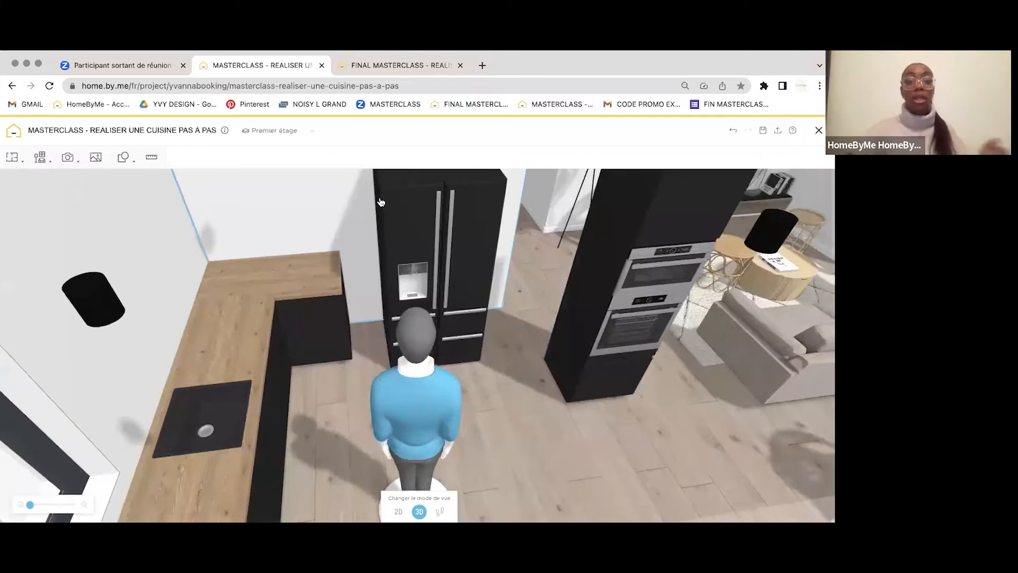
{"action": "left_click_drag", "start_coordinate": [382, 205], "coordinate": [425, 296]}
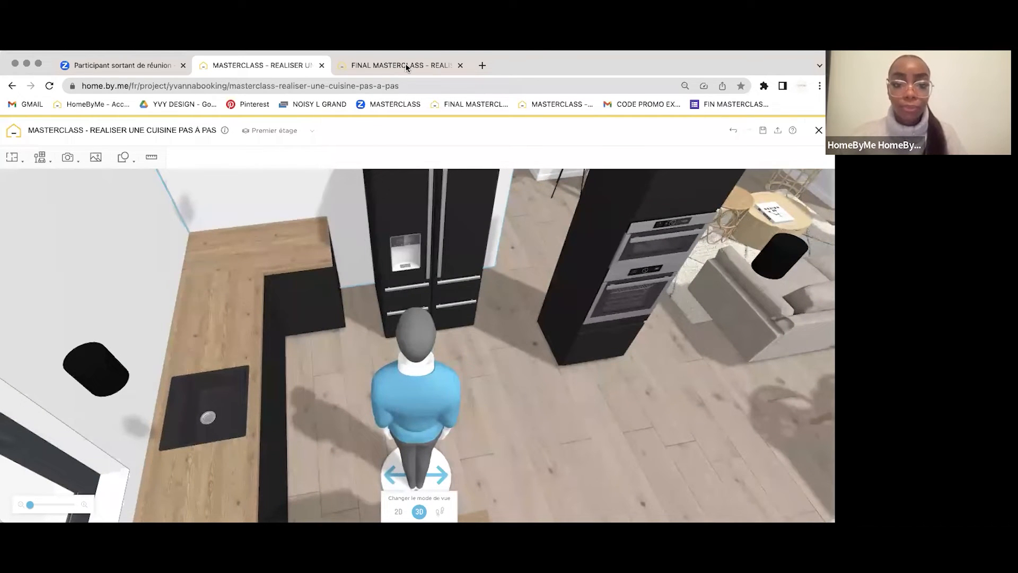
{"action": "left_click_drag", "start_coordinate": [243, 192], "coordinate": [500, 366]}
Step: Examine the side panels framing the oven column and the refrigerator in the FINAL MASTERCLASS project
{"action": "key", "text": "ctrl+Tab"}
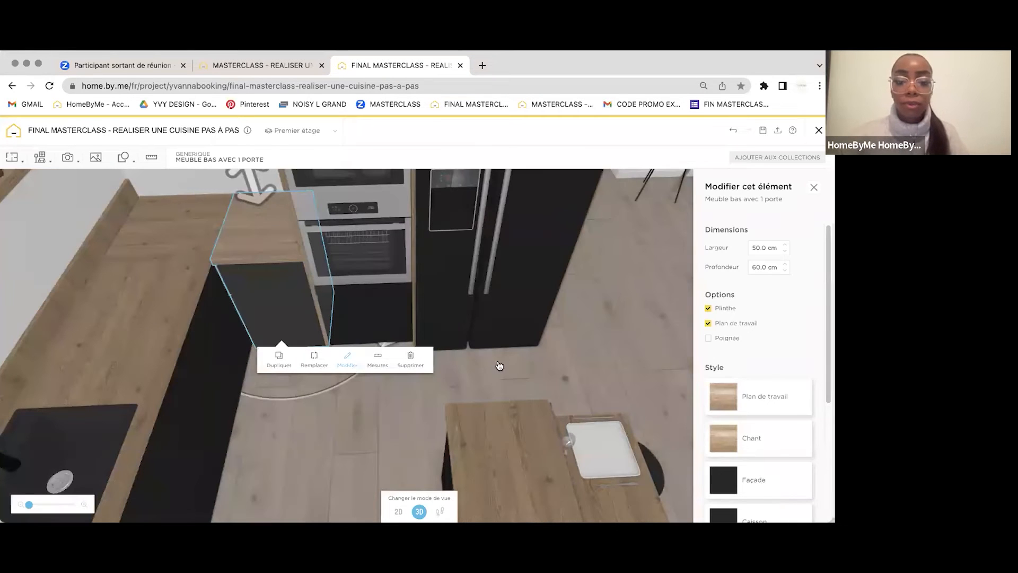
{"action": "left_click", "coordinate": [500, 366]}
{"action": "left_click_drag", "start_coordinate": [577, 301], "coordinate": [207, 222]}
{"action": "left_click", "coordinate": [224, 229]}
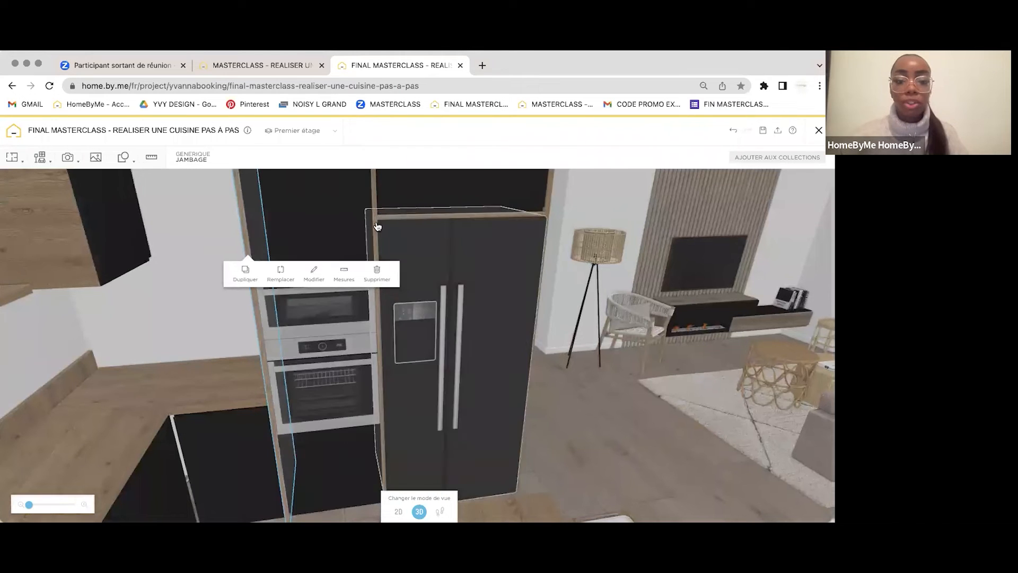
{"action": "left_click", "coordinate": [547, 212]}
{"action": "left_click_drag", "start_coordinate": [591, 205], "coordinate": [795, 297]}
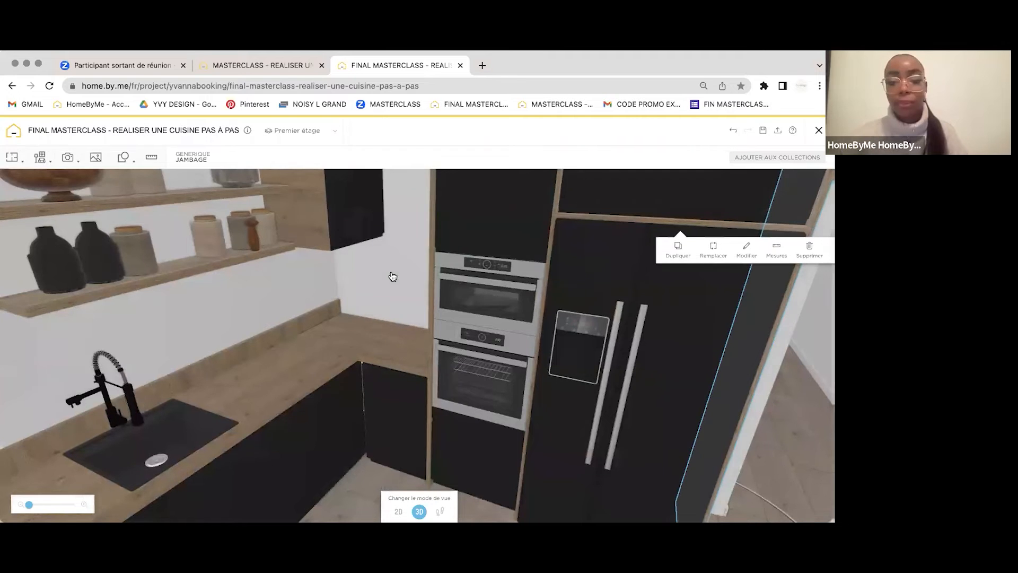
Step: Search the product catalogue for "jambage" in the MASTERCLASS project
{"action": "key", "text": "ctrl+shift+Tab"}
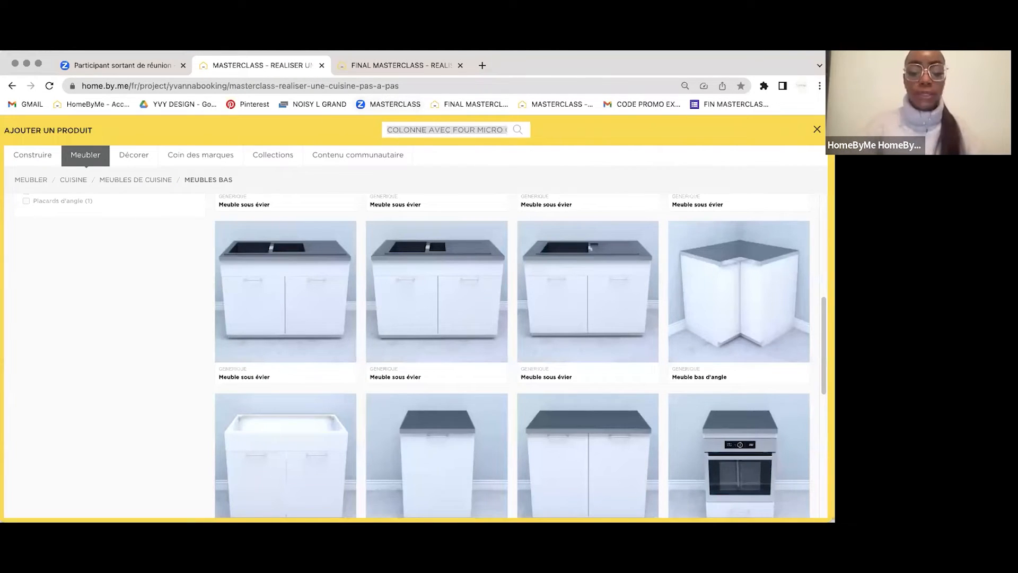
{"action": "left_click", "coordinate": [446, 129]}
{"action": "type", "text": "jambage"}
{"action": "key", "text": "Return"}
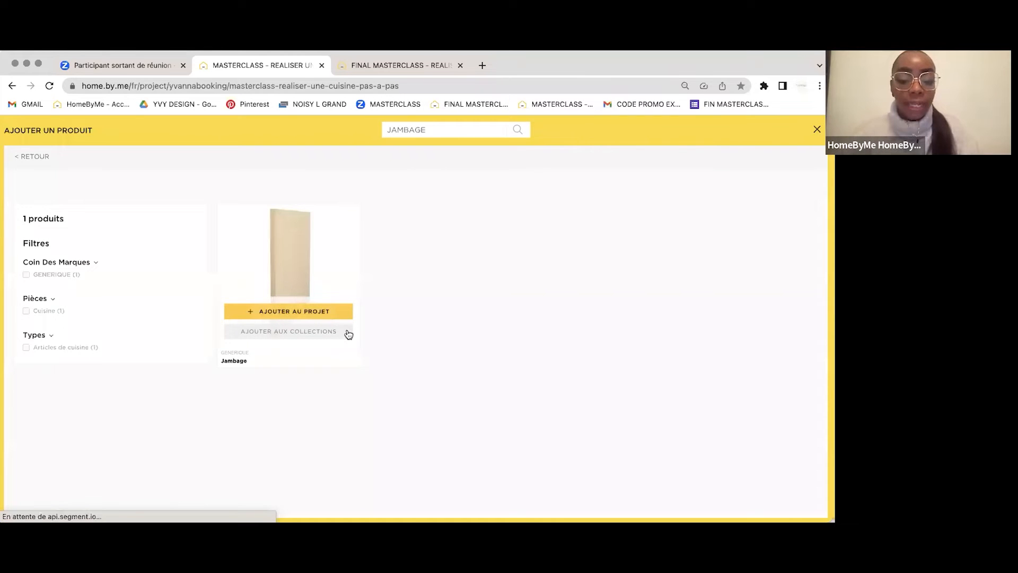
Step: Add the jambage and a resizable one-edge worktop to the project, placing the worktop on the floor between refrigerator and oven column
{"action": "left_click", "coordinate": [359, 361]}
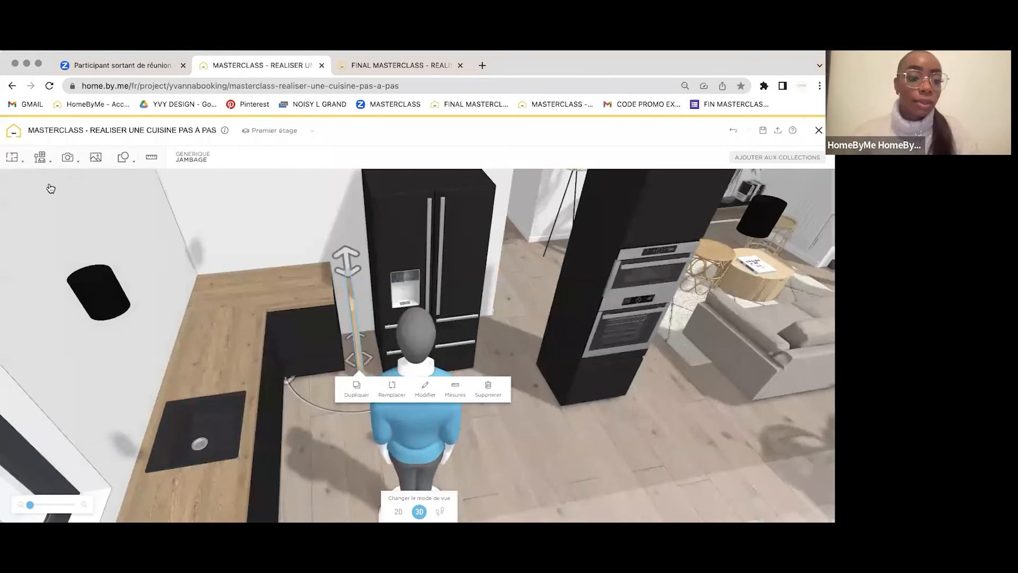
{"action": "mouse_move", "coordinate": [40, 157]}
{"action": "left_click", "coordinate": [402, 132]}
{"action": "type", "text": "plan"}
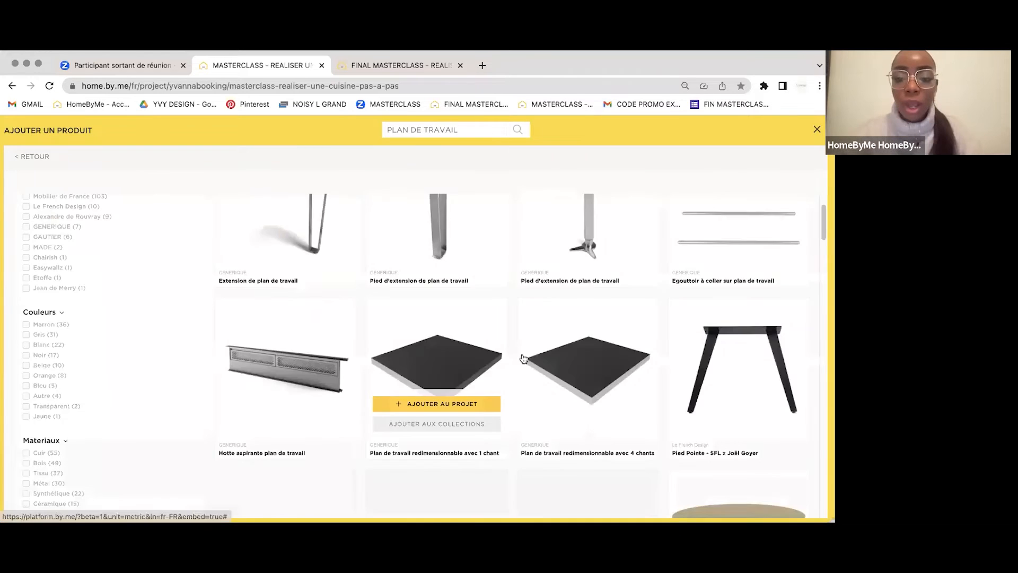
{"action": "left_click", "coordinate": [516, 273]}
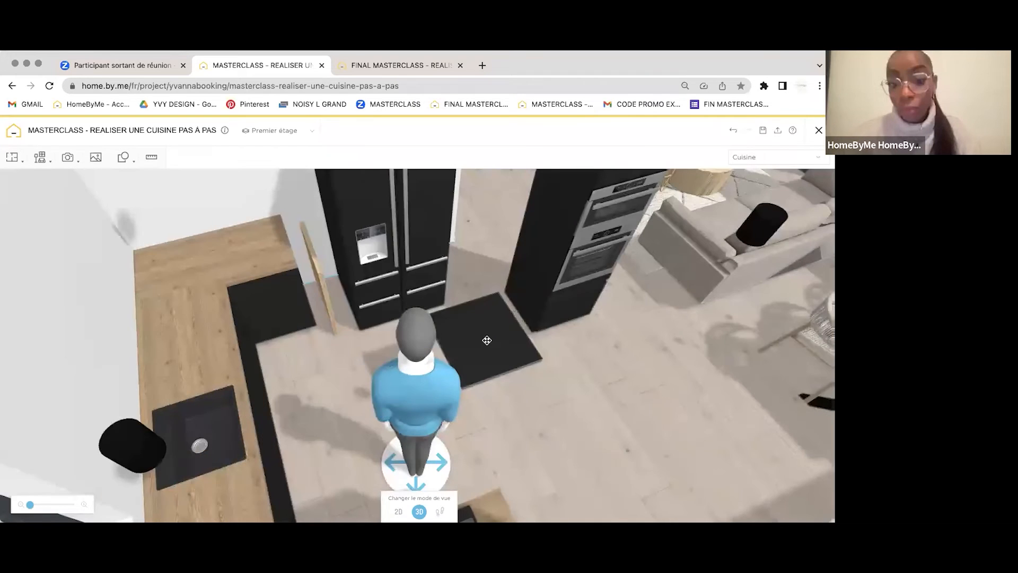
{"action": "left_click", "coordinate": [486, 311]}
{"action": "left_click_drag", "start_coordinate": [486, 312], "coordinate": [490, 271]}
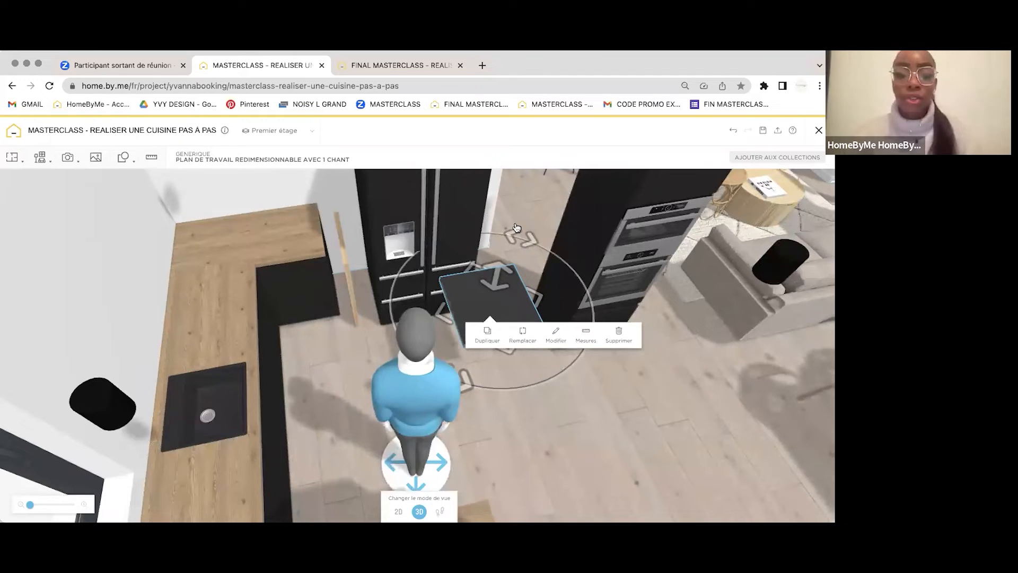
Step: Try resizing the jambage beside the refrigerator into a flat board, 70 cm wide and 4 cm high
{"action": "left_click_drag", "start_coordinate": [517, 199], "coordinate": [264, 262]}
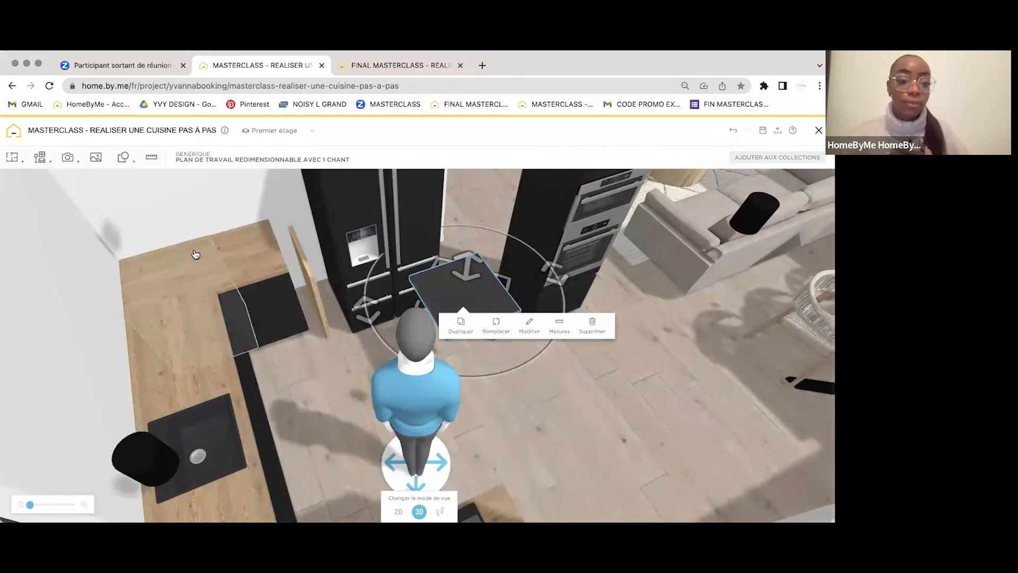
{"action": "left_click", "coordinate": [167, 221]}
{"action": "left_click_drag", "start_coordinate": [307, 262], "coordinate": [242, 226]}
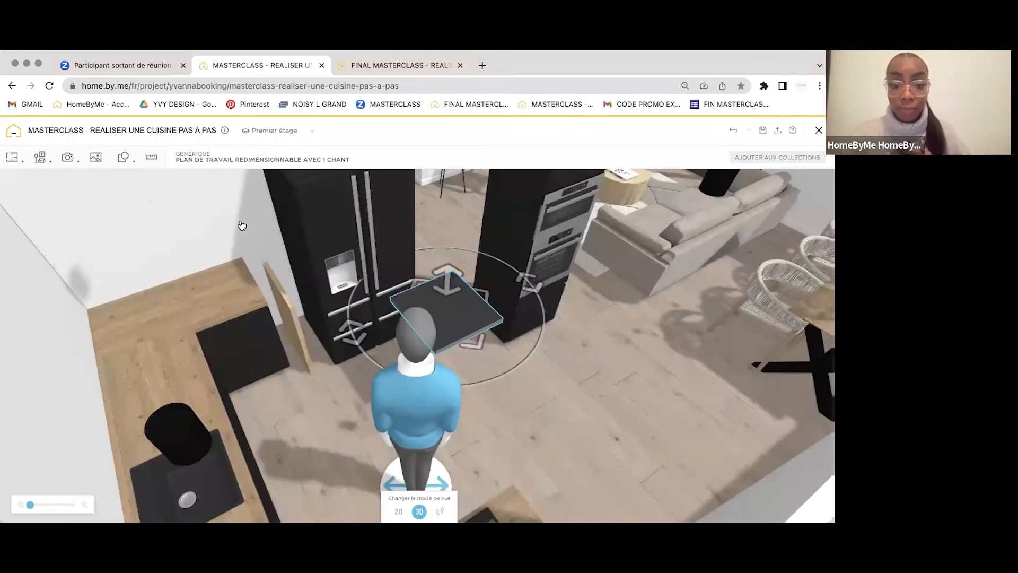
{"action": "left_click", "coordinate": [312, 310]}
{"action": "mouse_move", "coordinate": [265, 394]}
{"action": "left_mouse_down"}
{"action": "mouse_move", "coordinate": [301, 400]}
{"action": "mouse_move", "coordinate": [264, 391]}
{"action": "left_mouse_up"}
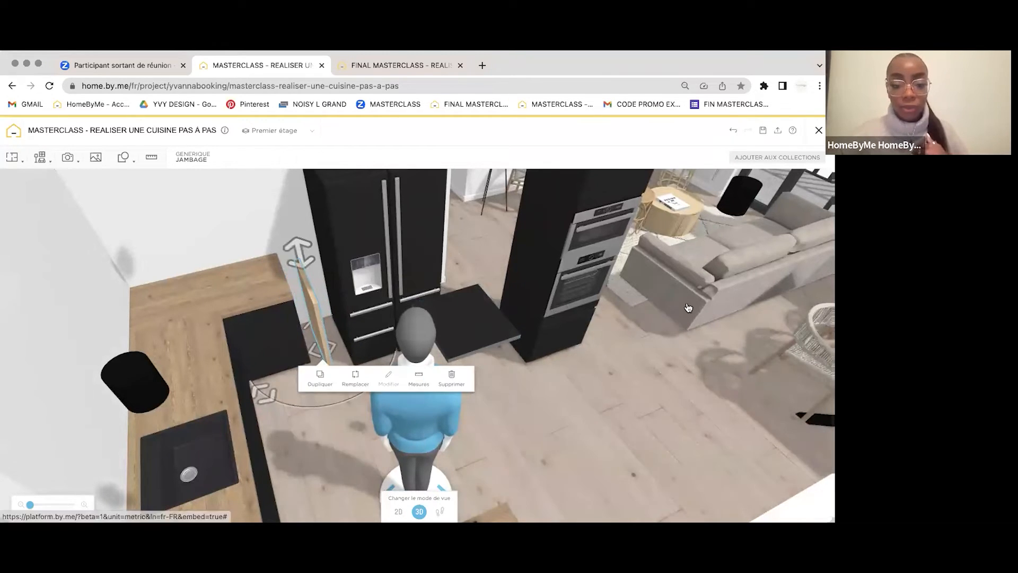
{"action": "left_click", "coordinate": [770, 251]}
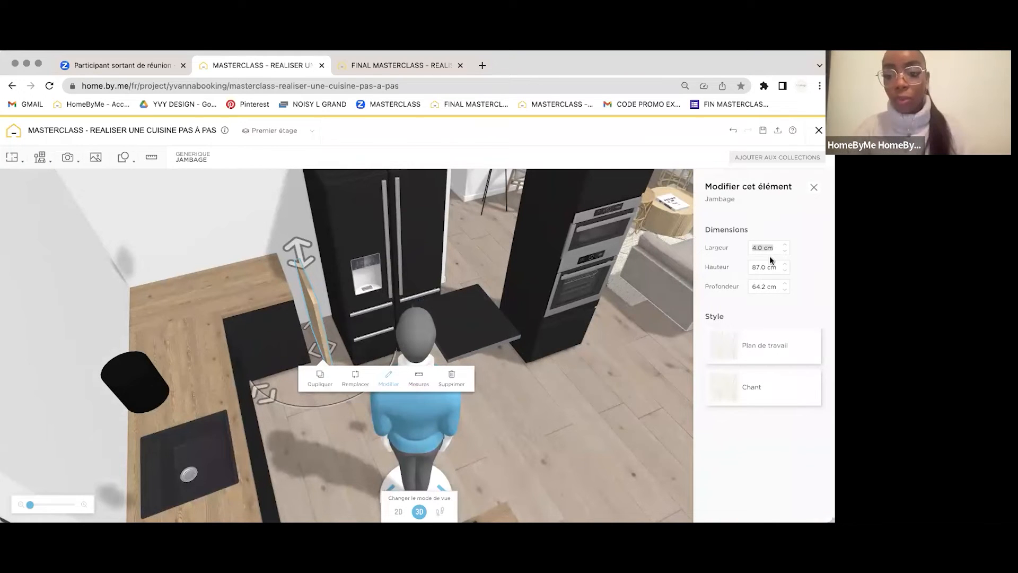
{"action": "left_click", "coordinate": [770, 263]}
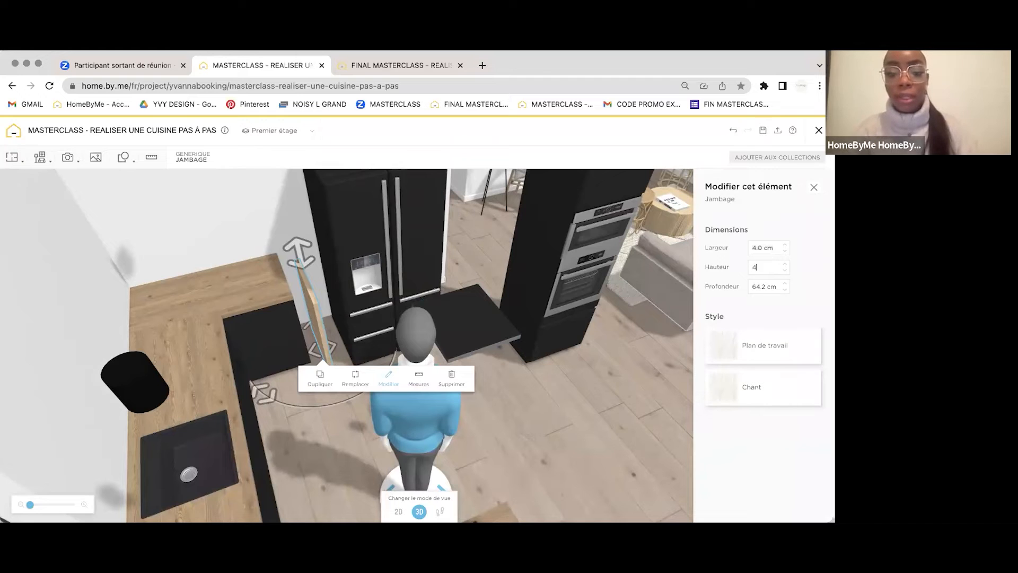
{"action": "key", "text": "Return"}
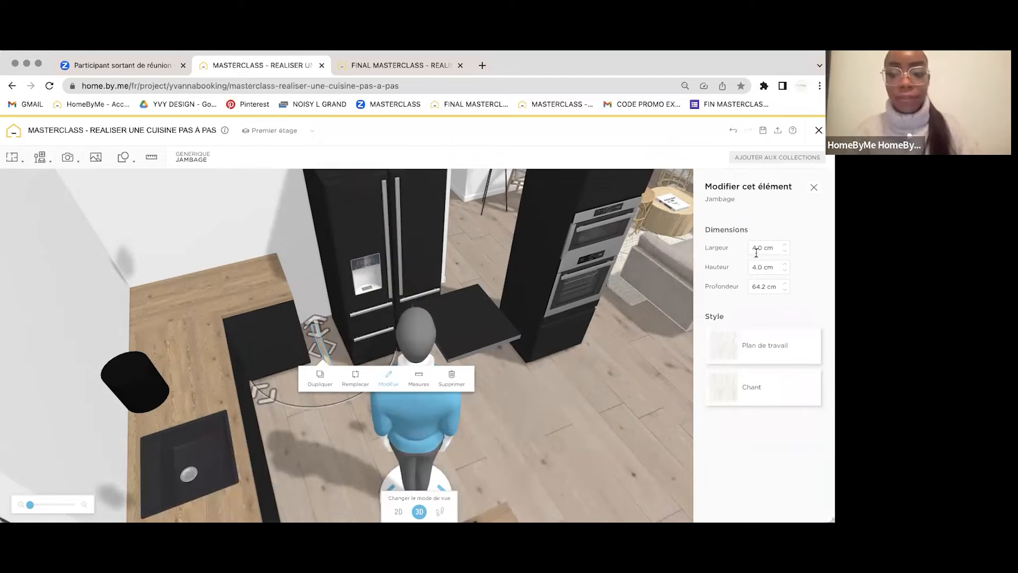
{"action": "type", "text": "70"}
{"action": "key", "text": "Return"}
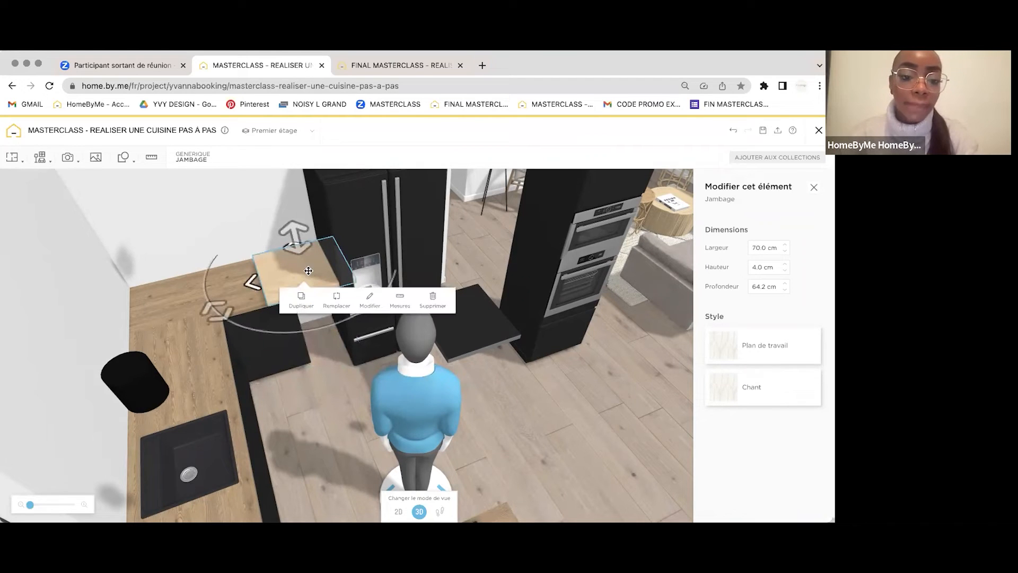
Step: Try the flattened jambage as a countertop by moving it over the corner base cabinet and applying a wood finish
{"action": "left_click_drag", "start_coordinate": [305, 268], "coordinate": [246, 287]}
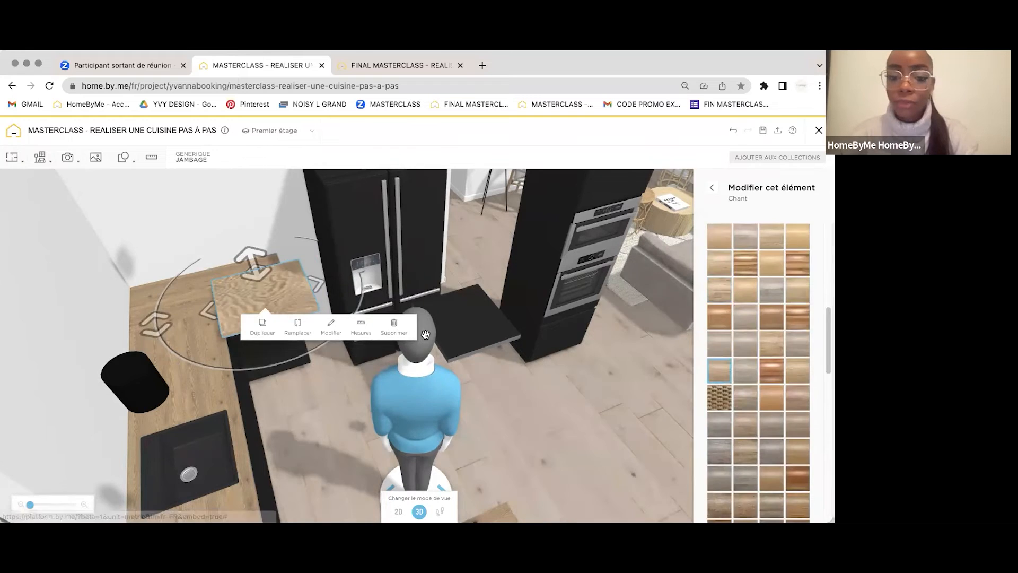
{"action": "left_click", "coordinate": [614, 380]}
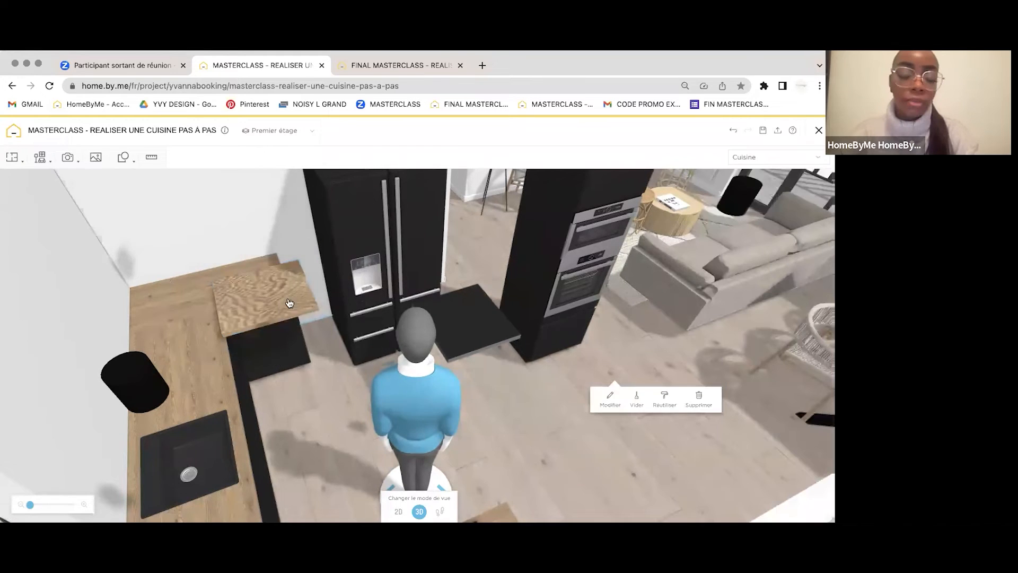
{"action": "left_click", "coordinate": [247, 295]}
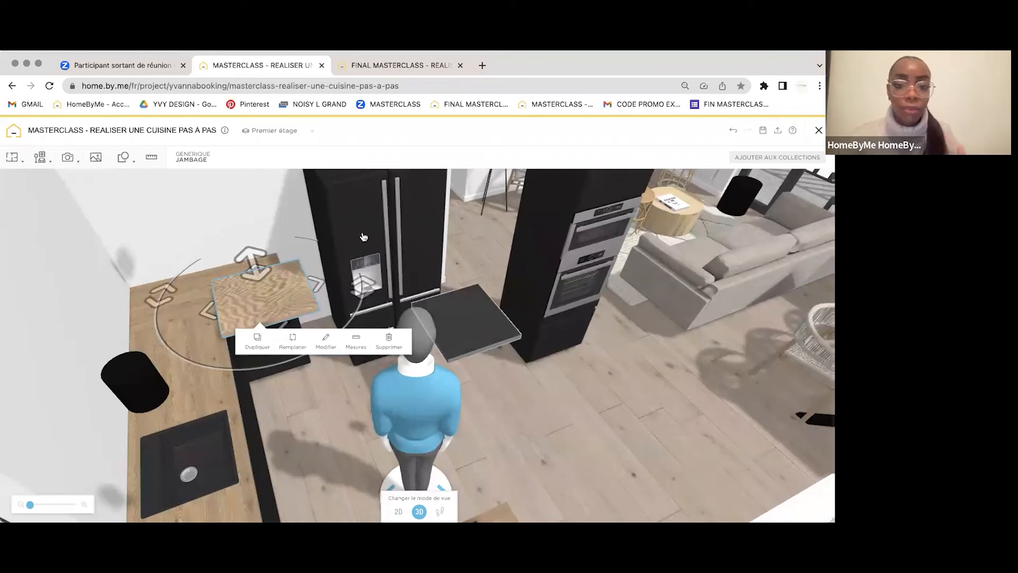
Step: Undo the wood finish, repositioning and resizing of the jambage
{"action": "left_click", "coordinate": [733, 131]}
{"action": "left_click", "coordinate": [733, 131]}
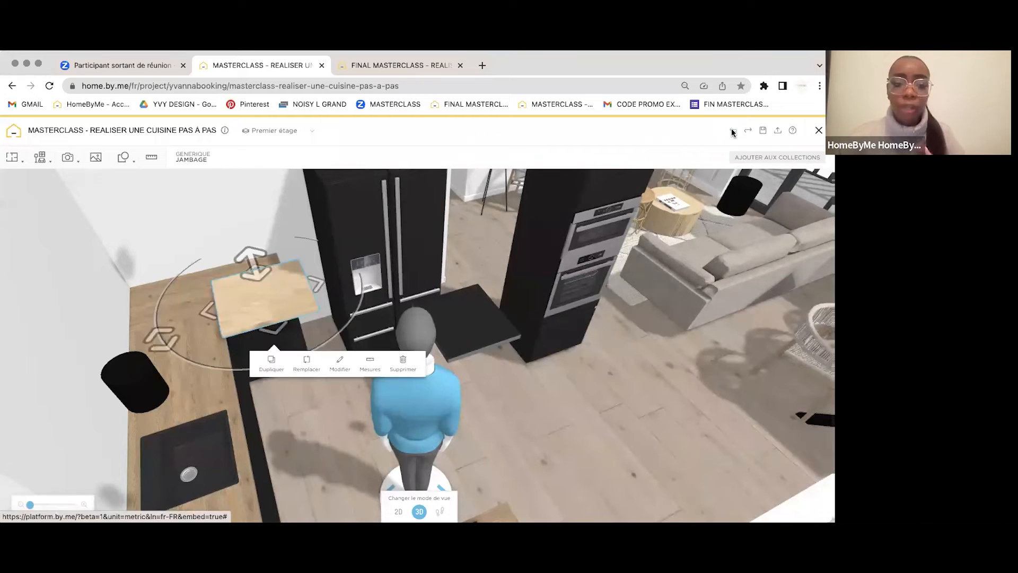
{"action": "left_click", "coordinate": [733, 130]}
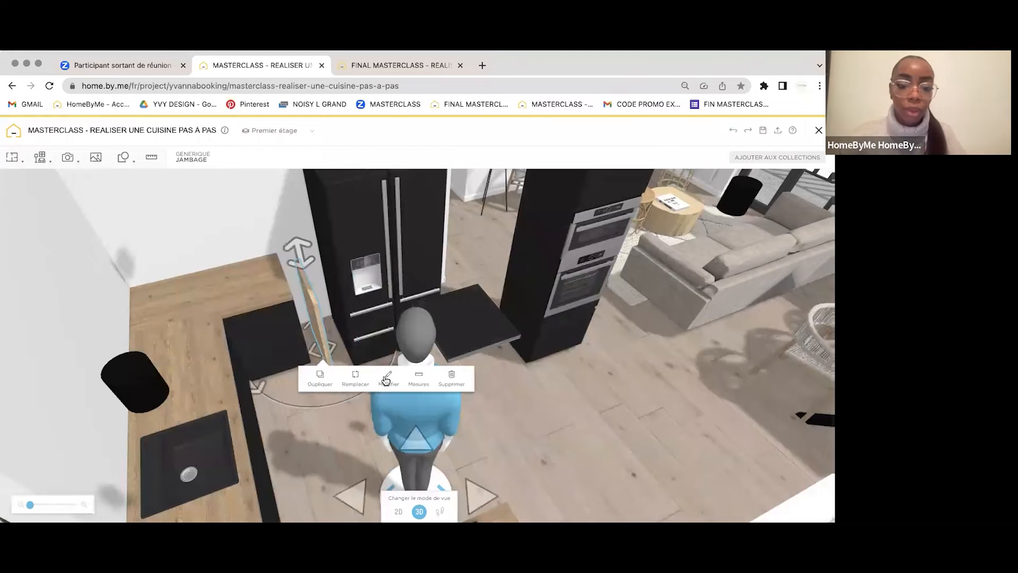
Step: Set the jambage's width to 2 cm and height to 233 cm, checking its dimensions against the side panel in the FINAL MASTERCLASS project
{"action": "left_click", "coordinate": [387, 379]}
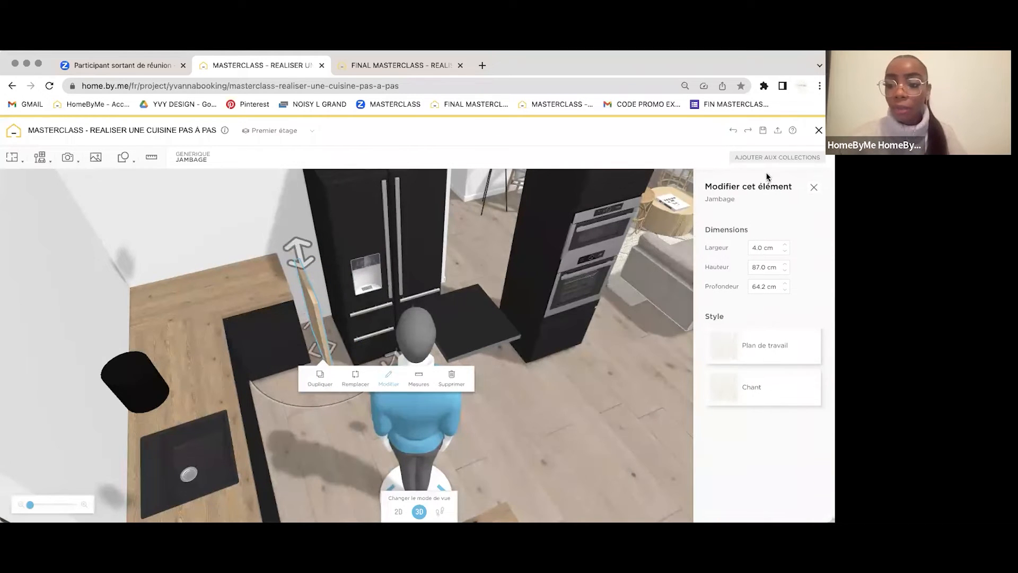
{"action": "key", "text": "BackSpace"}
{"action": "key", "text": "Tab"}
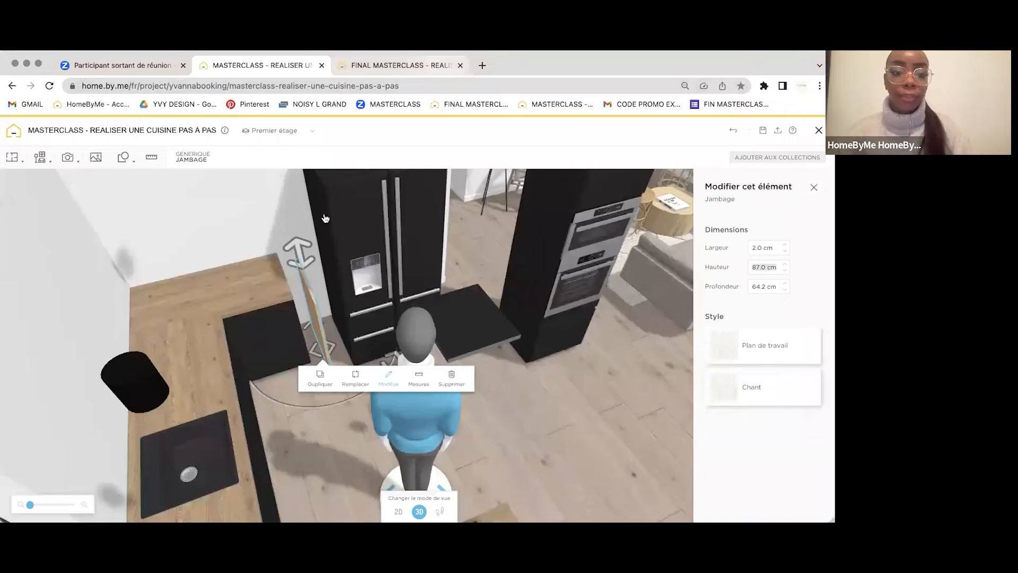
{"action": "key", "text": "ctrl+Tab"}
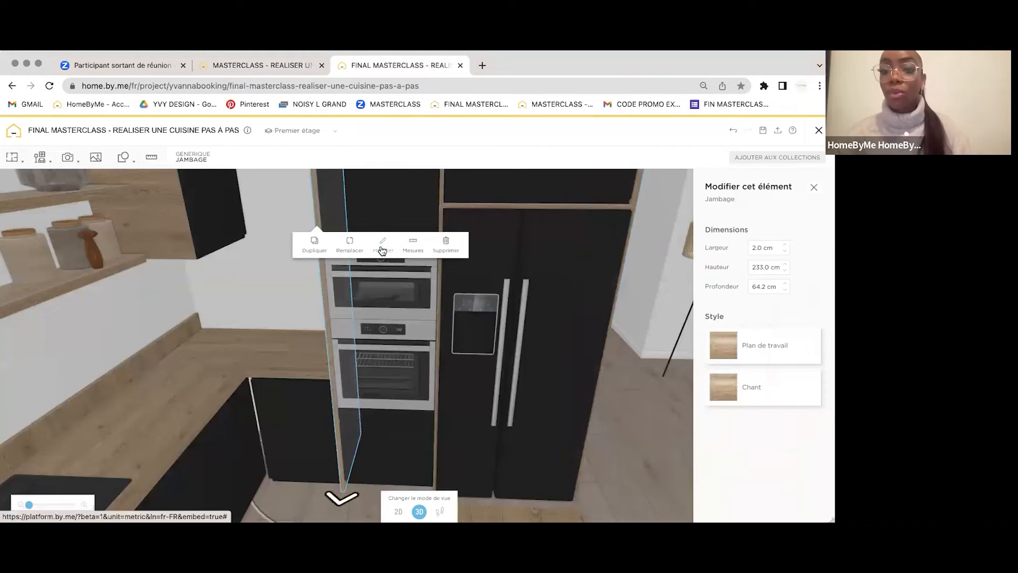
{"action": "left_click", "coordinate": [281, 66]}
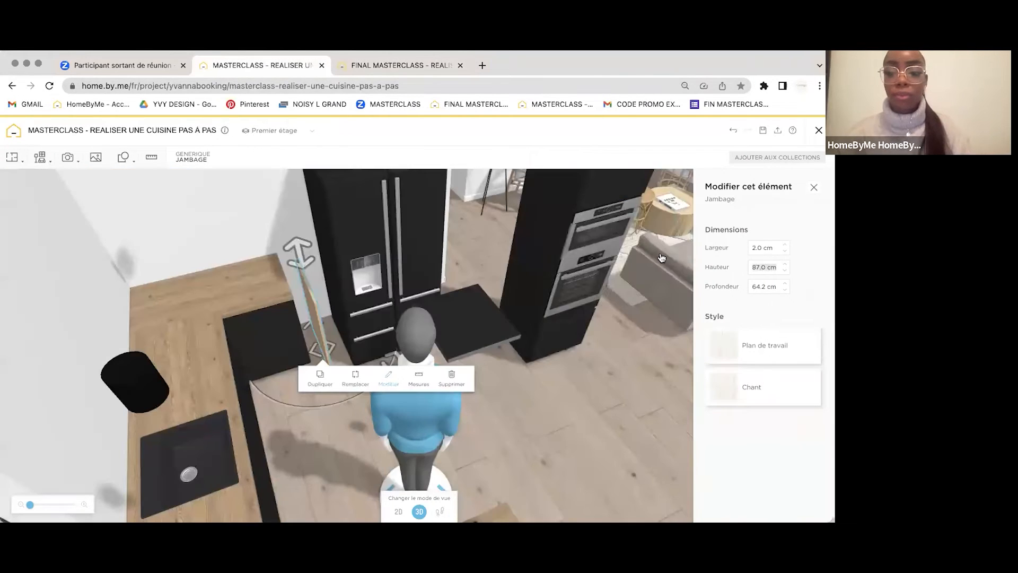
{"action": "left_click", "coordinate": [773, 266]}
{"action": "type", "text": "233"}
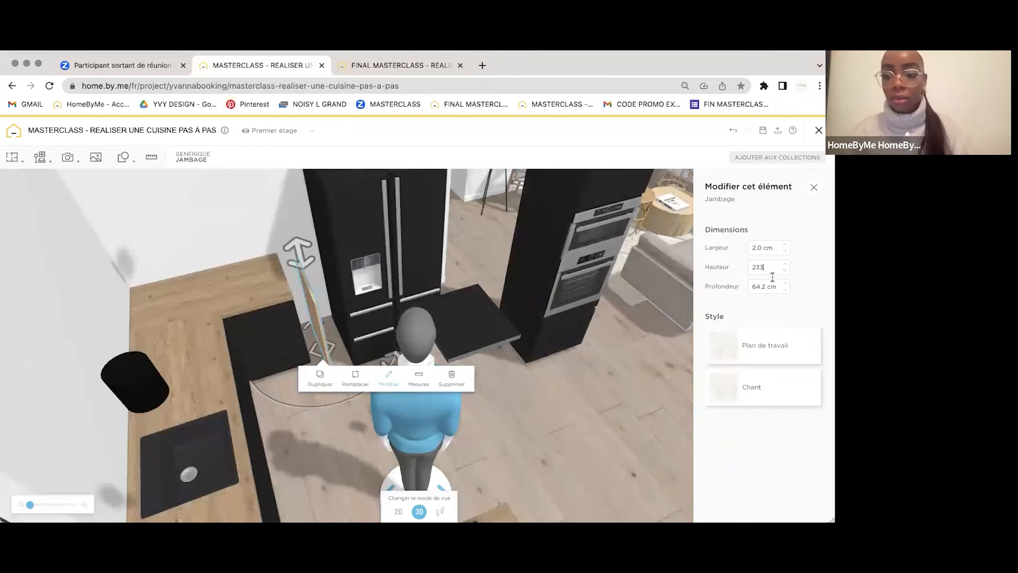
{"action": "left_click", "coordinate": [765, 287]}
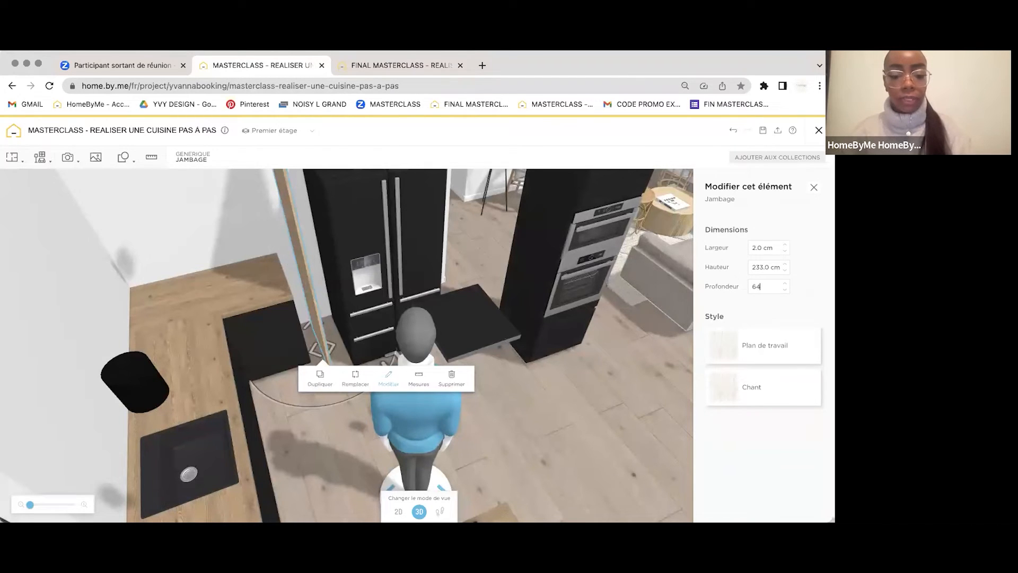
{"action": "key", "text": "Return"}
Step: Apply a wood finish to the jambage's face and edge, and fit it between the corner cabinet and the refrigerator
{"action": "left_click", "coordinate": [764, 346]}
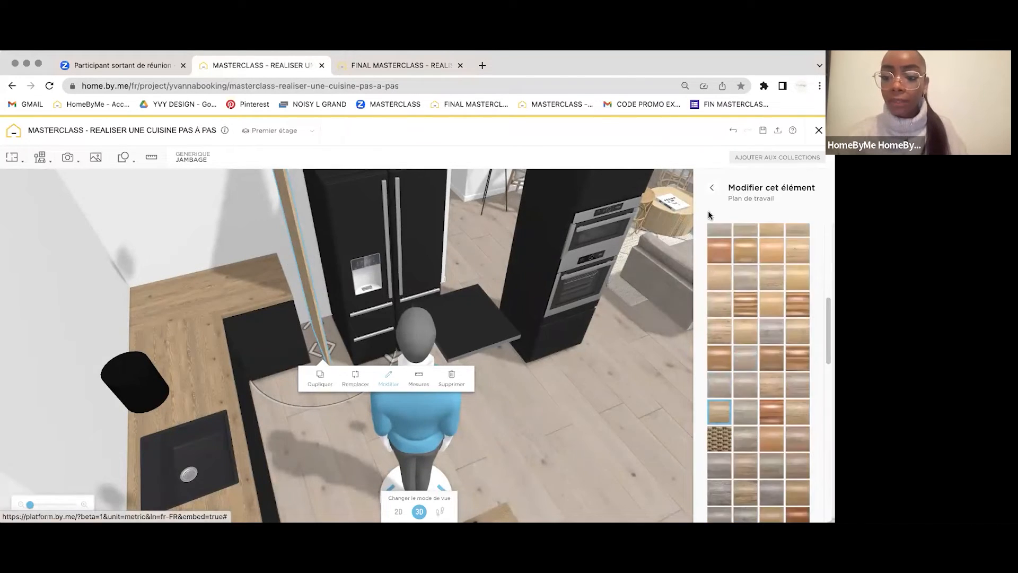
{"action": "left_click", "coordinate": [711, 188]}
{"action": "left_click", "coordinate": [749, 387]}
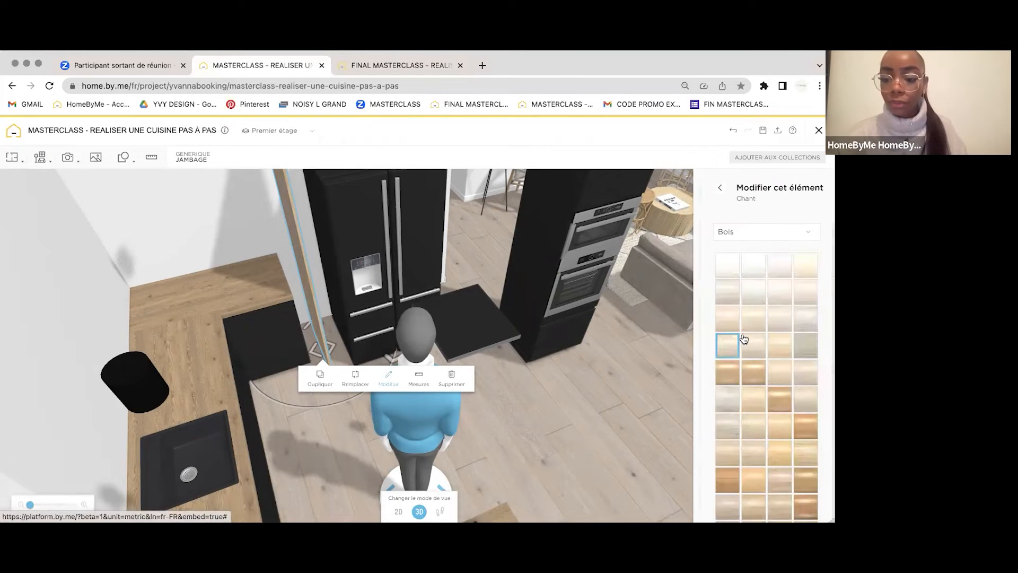
{"action": "left_click_drag", "start_coordinate": [307, 323], "coordinate": [302, 330]}
{"action": "left_click_drag", "start_coordinate": [265, 212], "coordinate": [466, 231]}
{"action": "left_click_drag", "start_coordinate": [353, 228], "coordinate": [417, 214]}
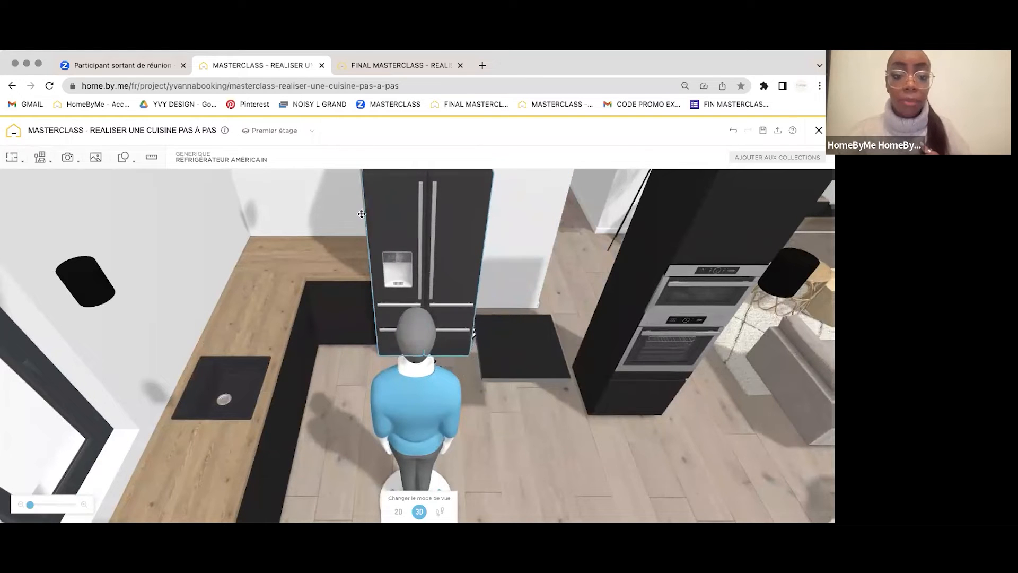
Step: Duplicate the jambage and place the copy against the opposite side of the refrigerator
{"action": "left_click", "coordinate": [314, 203]}
{"action": "left_click_drag", "start_coordinate": [307, 202], "coordinate": [237, 214]}
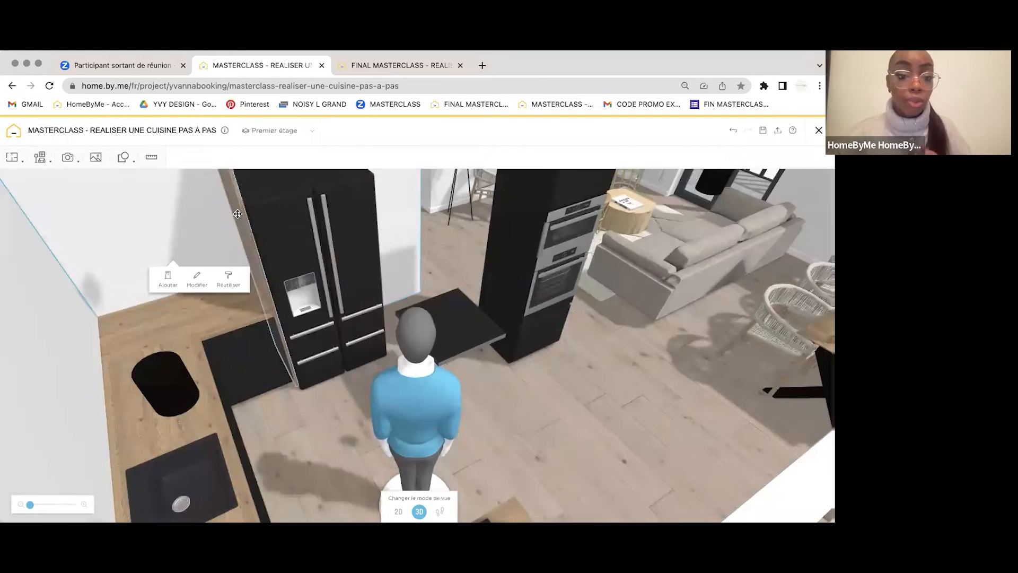
{"action": "left_click", "coordinate": [236, 206]}
{"action": "left_click", "coordinate": [236, 251]}
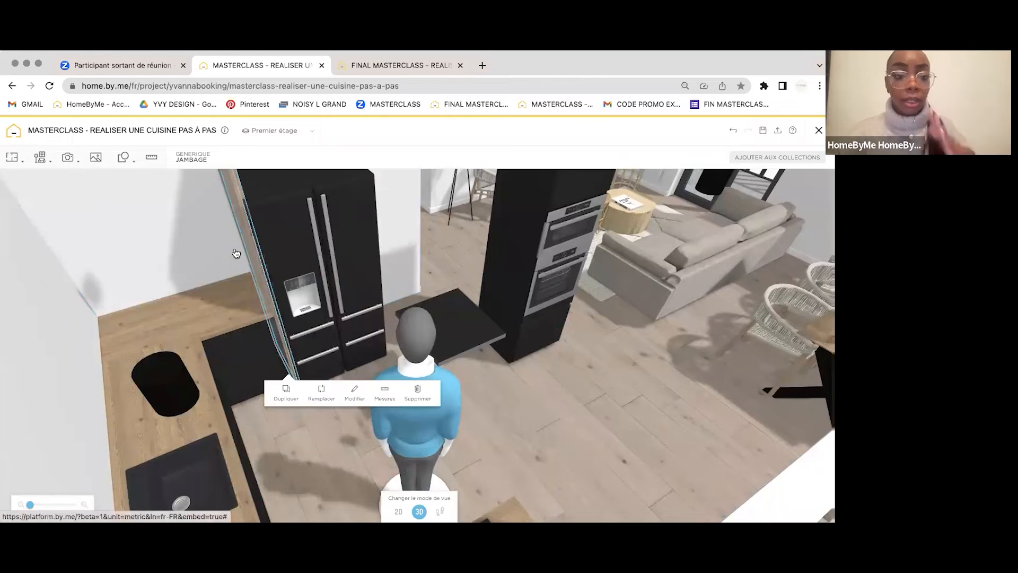
{"action": "left_click_drag", "start_coordinate": [381, 205], "coordinate": [481, 379]}
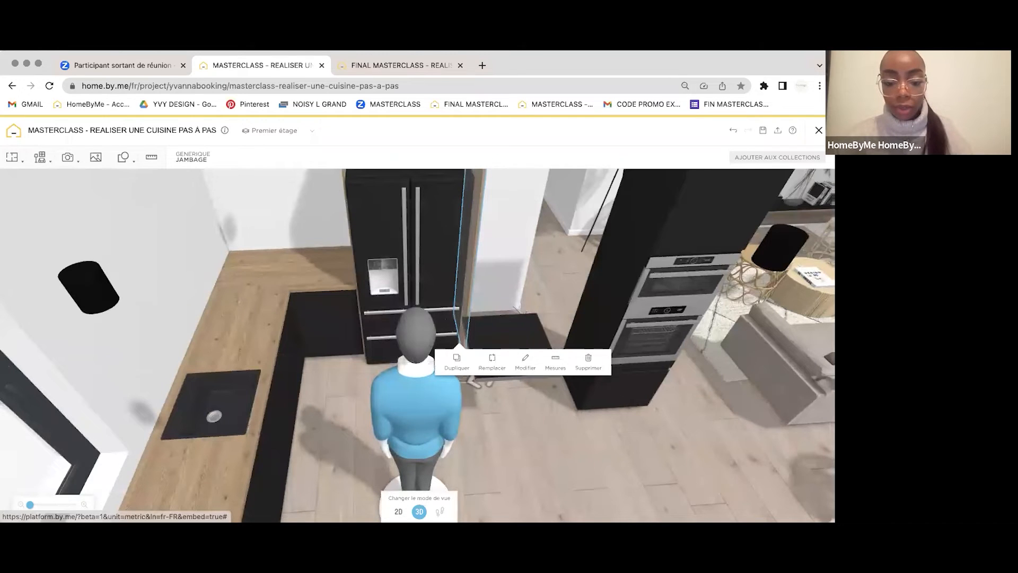
Step: Switch to the 2D plan and align the duplicated jambage with the refrigerator's free side
{"action": "left_click", "coordinate": [398, 511]}
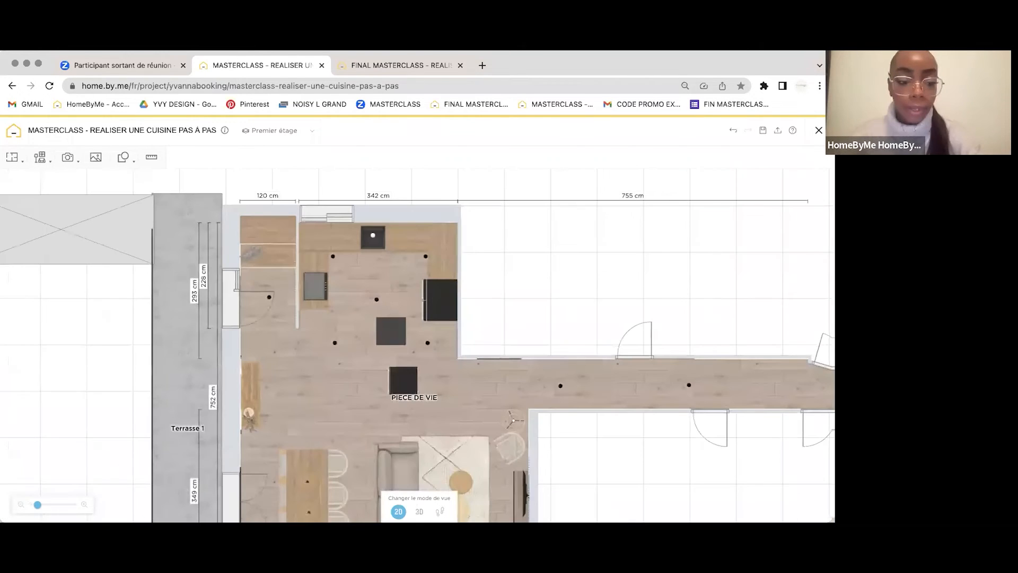
{"action": "scroll", "coordinate": [443, 297], "scroll_direction": "up", "scroll_amount": 10}
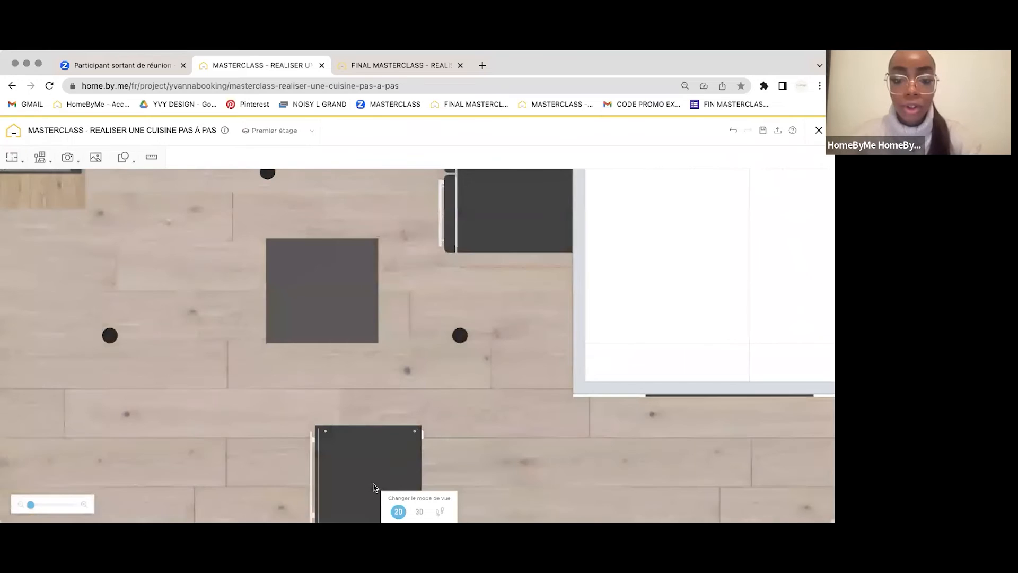
{"action": "left_click", "coordinate": [484, 234]}
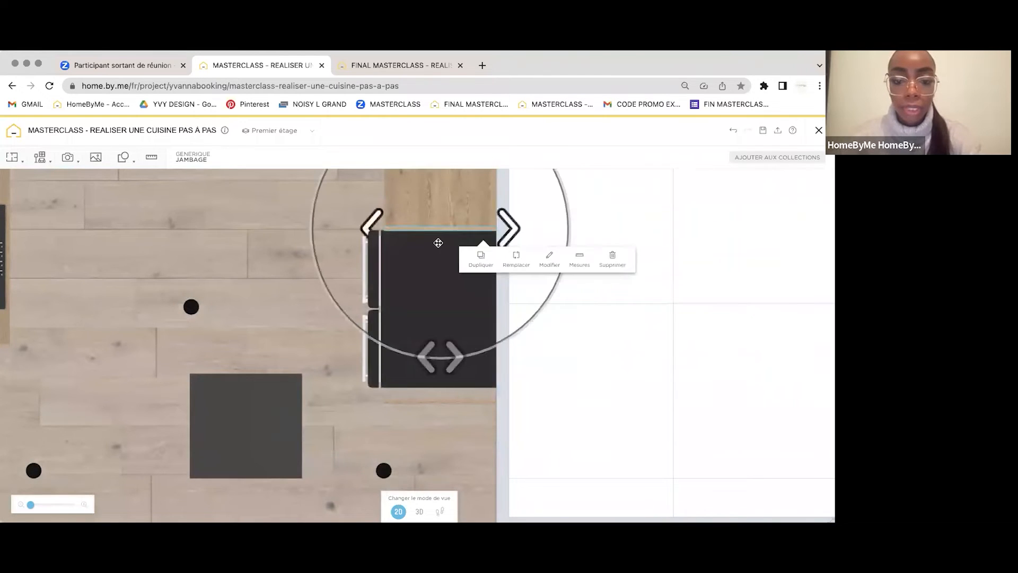
{"action": "left_click_drag", "start_coordinate": [602, 301], "coordinate": [592, 237]}
{"action": "left_click", "coordinate": [457, 339]}
{"action": "left_click_drag", "start_coordinate": [451, 340], "coordinate": [448, 327]}
{"action": "left_click_drag", "start_coordinate": [594, 258], "coordinate": [646, 208]}
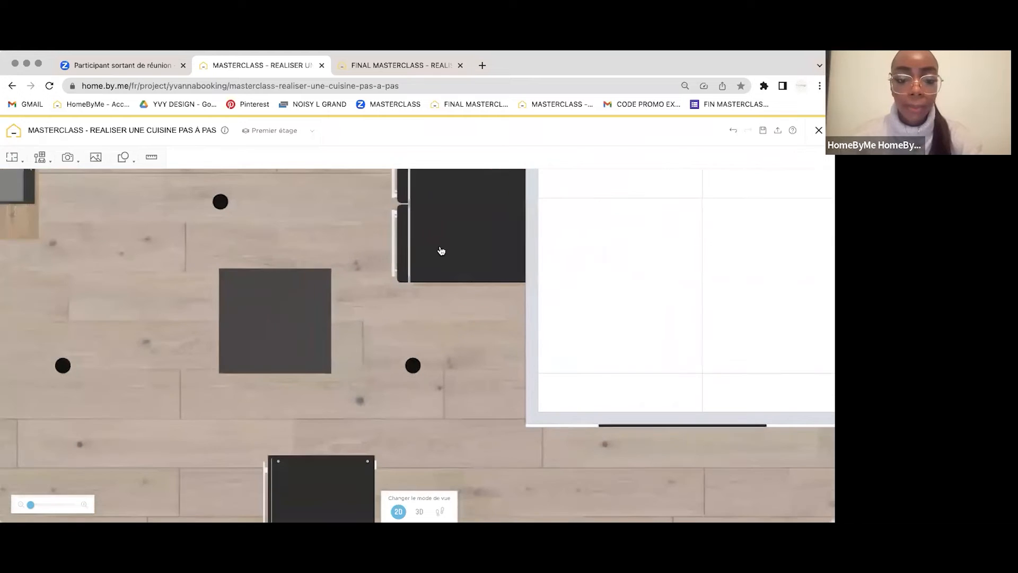
Step: Shift the refrigerator away from the corner cabinet along the wall and set the loose black worktop in the gap
{"action": "left_click_drag", "start_coordinate": [297, 308], "coordinate": [298, 277]}
{"action": "left_click_drag", "start_coordinate": [448, 223], "coordinate": [377, 388]}
{"action": "left_click_drag", "start_coordinate": [270, 223], "coordinate": [402, 223]}
{"action": "left_click", "coordinate": [210, 333]}
{"action": "left_click", "coordinate": [436, 351]}
{"action": "left_click_drag", "start_coordinate": [438, 321], "coordinate": [439, 313]}
{"action": "left_click_drag", "start_coordinate": [632, 315], "coordinate": [611, 227]}
{"action": "left_click_drag", "start_coordinate": [338, 363], "coordinate": [380, 297]}
{"action": "left_click", "coordinate": [507, 235]}
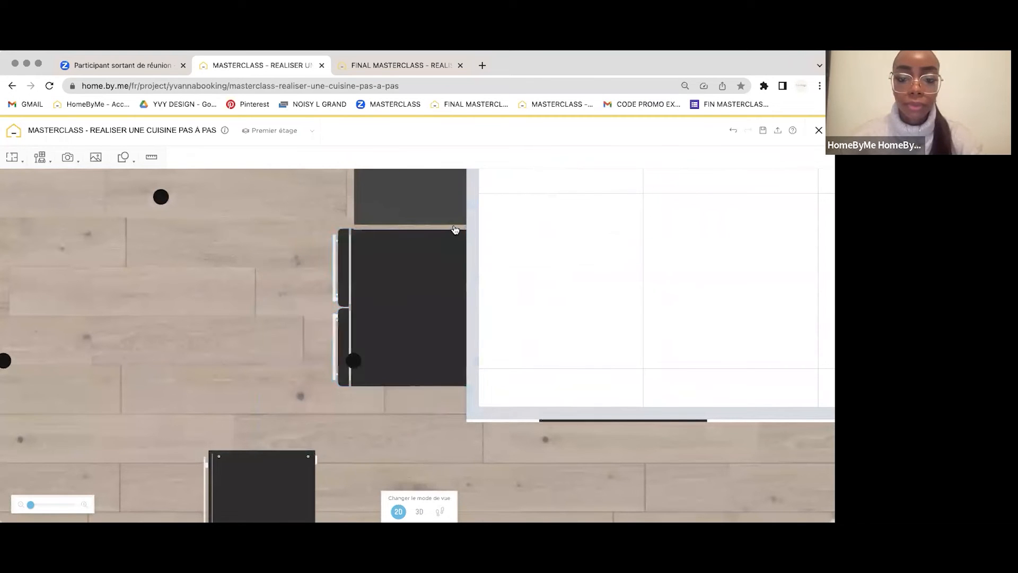
Step: Take the loose worktop out of the gap and place the oven column against the wall between the corner cabinet and the refrigerator
{"action": "left_click", "coordinate": [454, 230]}
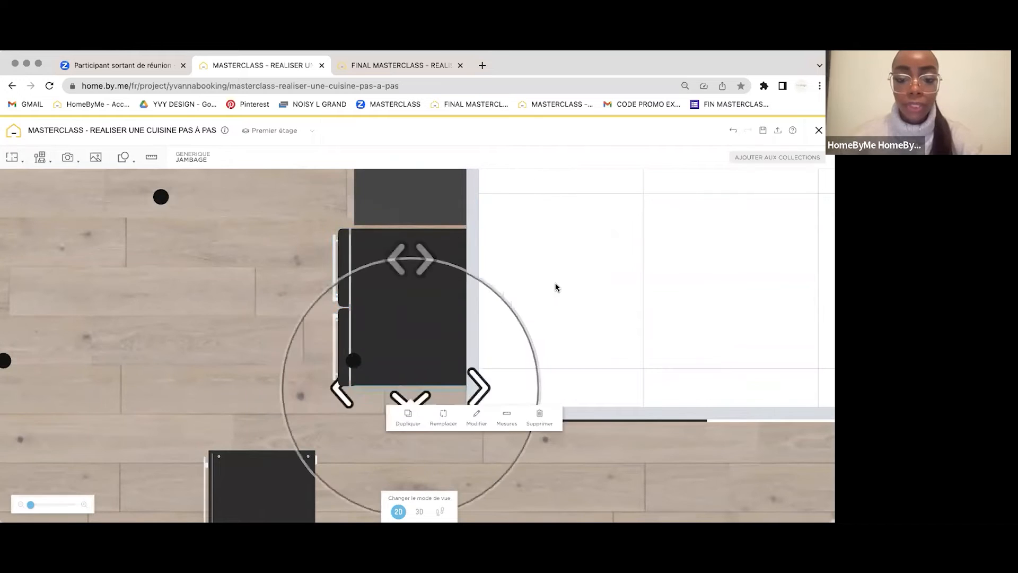
{"action": "left_click_drag", "start_coordinate": [621, 270], "coordinate": [663, 269]}
{"action": "left_click_drag", "start_coordinate": [409, 391], "coordinate": [448, 447]}
{"action": "left_click_drag", "start_coordinate": [547, 226], "coordinate": [534, 272]}
{"action": "left_click_drag", "start_coordinate": [557, 234], "coordinate": [297, 253]}
{"action": "left_click_drag", "start_coordinate": [400, 381], "coordinate": [345, 252]}
{"action": "left_click_drag", "start_coordinate": [366, 448], "coordinate": [419, 245]}
{"action": "left_click_drag", "start_coordinate": [654, 206], "coordinate": [600, 339]}
{"action": "left_click_drag", "start_coordinate": [337, 345], "coordinate": [428, 218]}
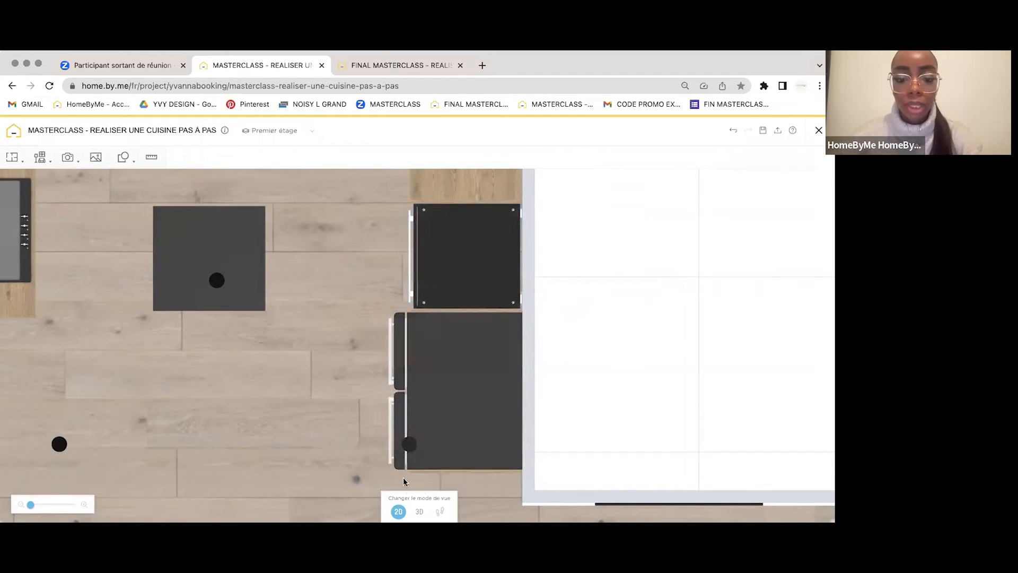
Step: Switch to the 3D view and compare the oven and refrigerator block with the one in the FINAL MASTERCLASS project
{"action": "left_click", "coordinate": [419, 511]}
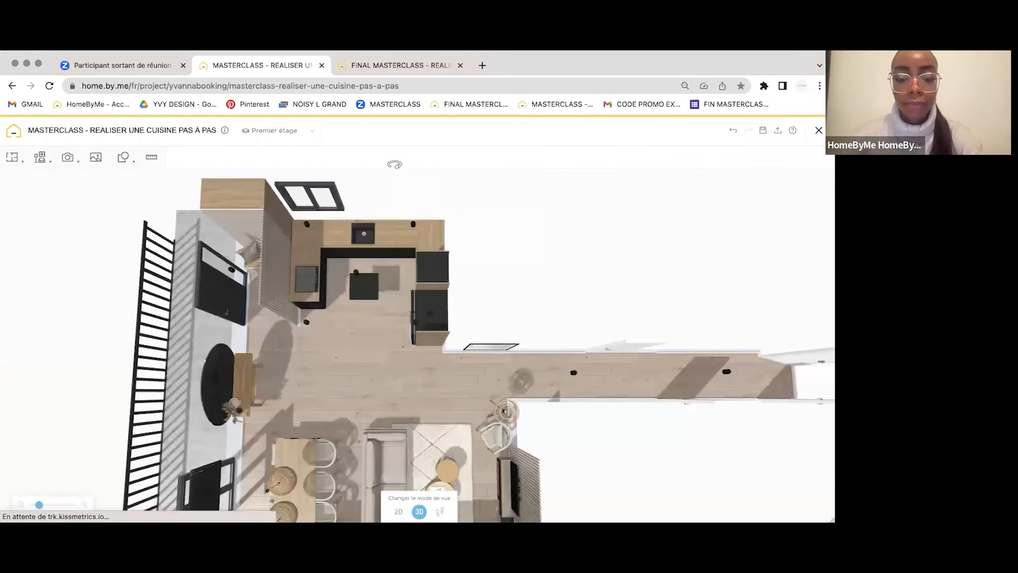
{"action": "left_click", "coordinate": [378, 67]}
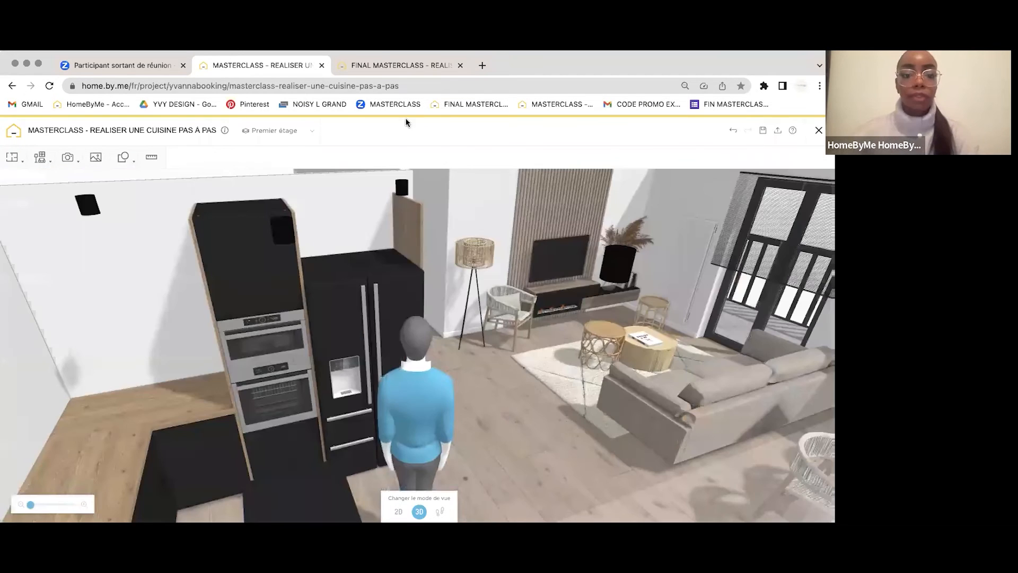
{"action": "scroll", "coordinate": [121, 318], "scroll_direction": "down", "scroll_amount": 5}
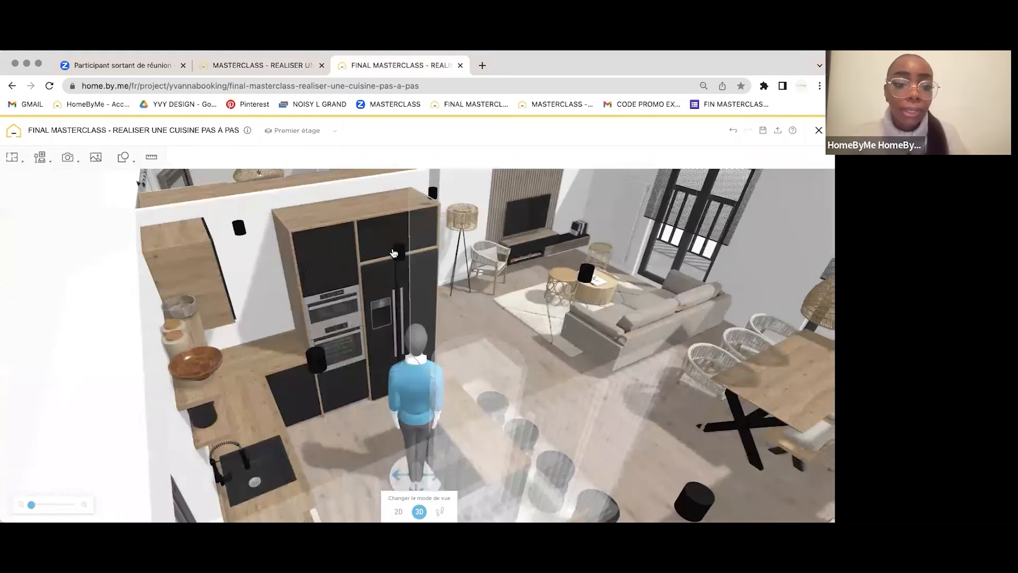
{"action": "key", "text": "ctrl+shift+Tab"}
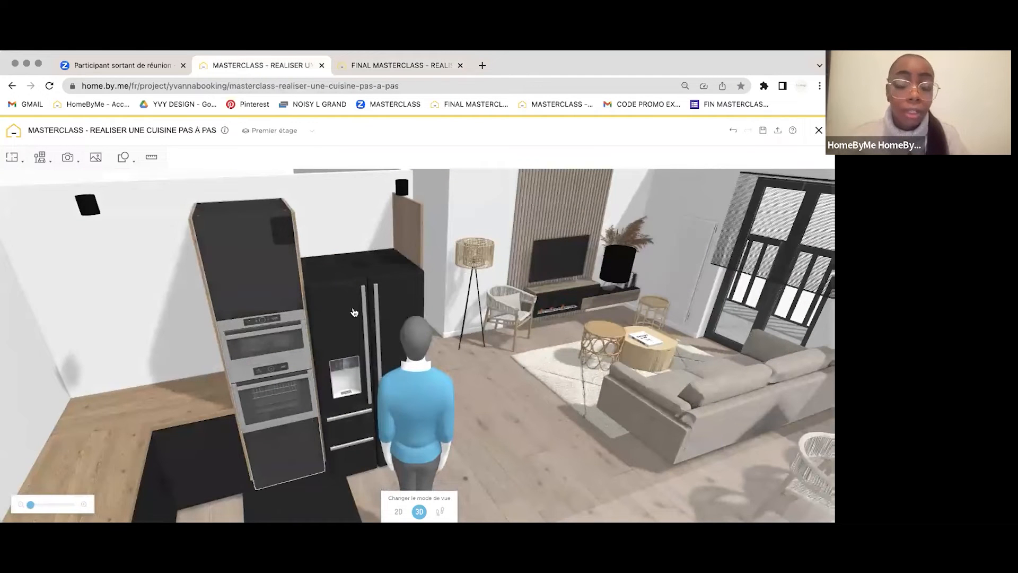
{"action": "left_click_drag", "start_coordinate": [386, 243], "coordinate": [372, 176]}
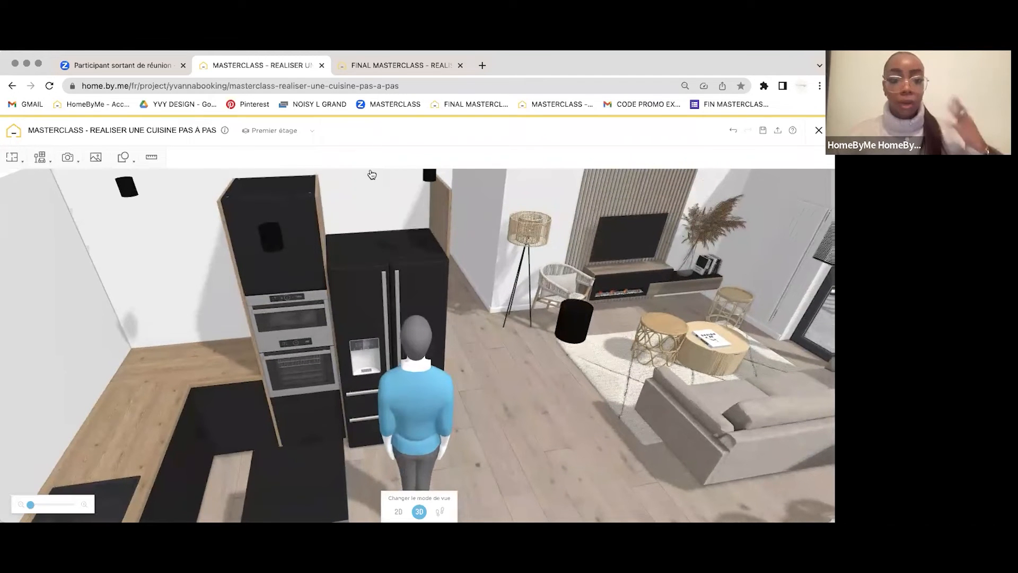
{"action": "left_click_drag", "start_coordinate": [372, 175], "coordinate": [395, 247]}
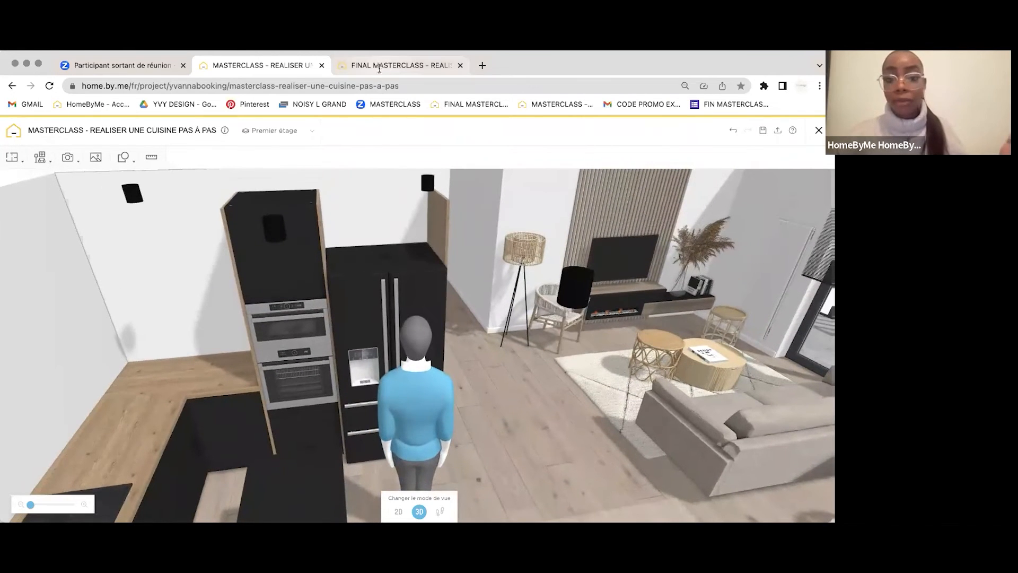
{"action": "key", "text": "ctrl+Tab"}
Step: Inspect the wall cabinet and wood panel above the refrigerator in FINAL MASTERCLASS, undoing the panel's accidental move
{"action": "left_click", "coordinate": [394, 245]}
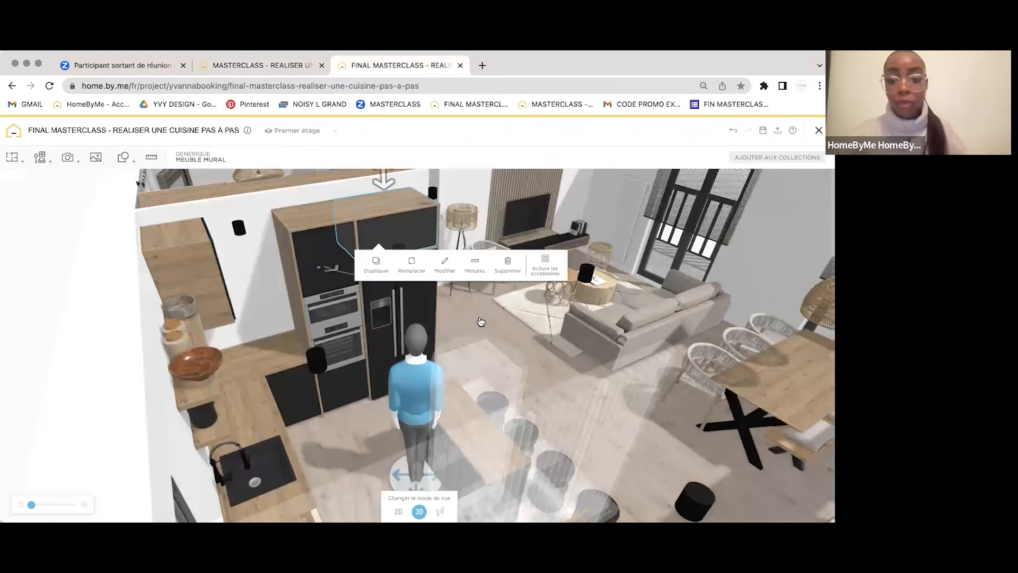
{"action": "left_click_drag", "start_coordinate": [467, 323], "coordinate": [462, 324]}
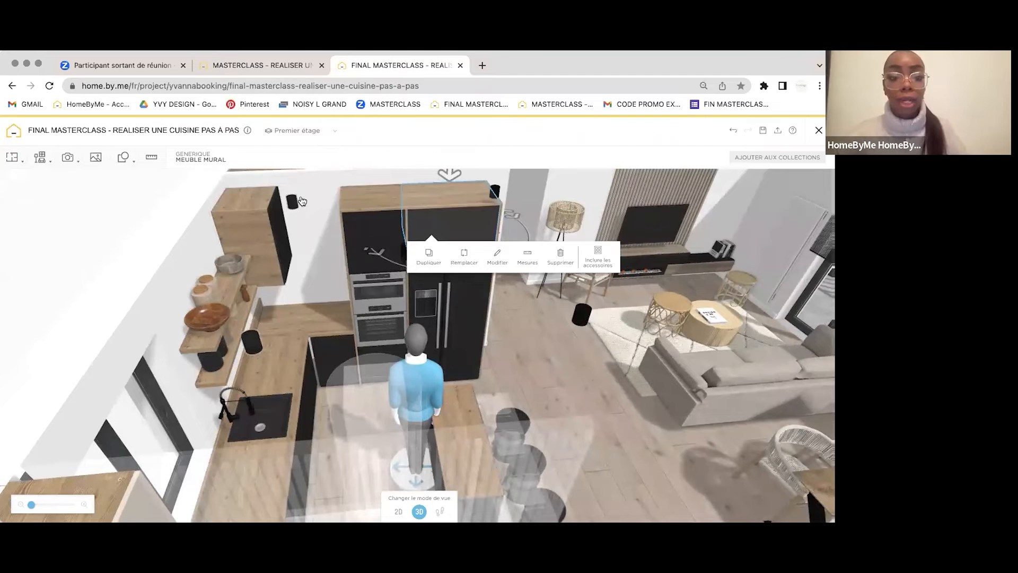
{"action": "left_click", "coordinate": [506, 254]}
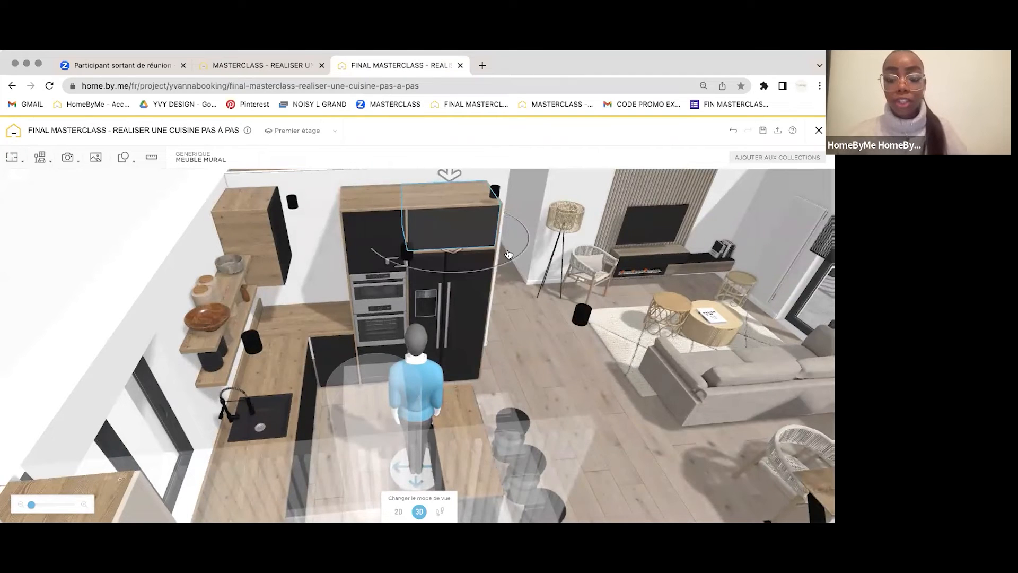
{"action": "left_click", "coordinate": [526, 363]}
{"action": "left_click", "coordinate": [459, 255]}
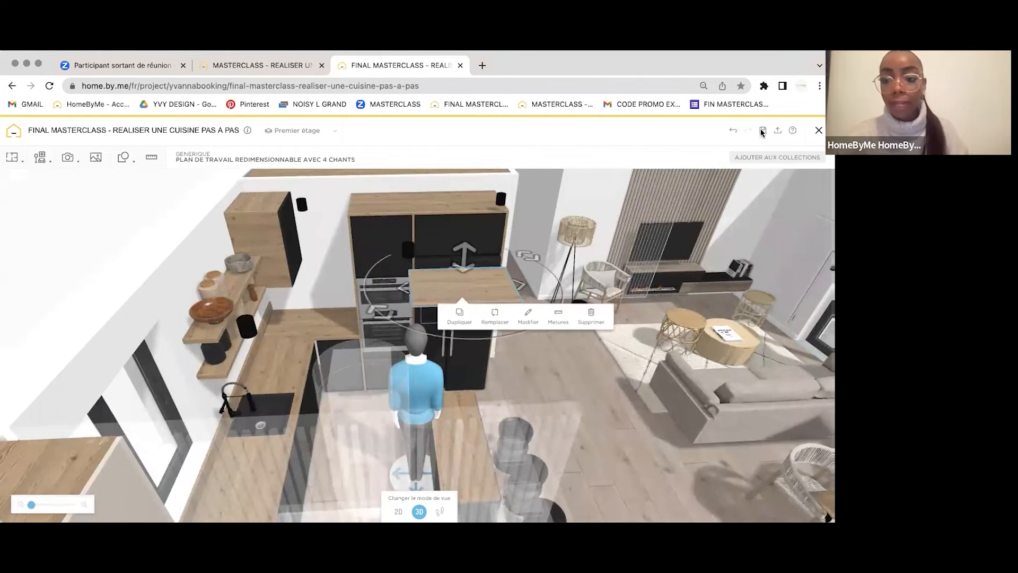
{"action": "left_click", "coordinate": [734, 131]}
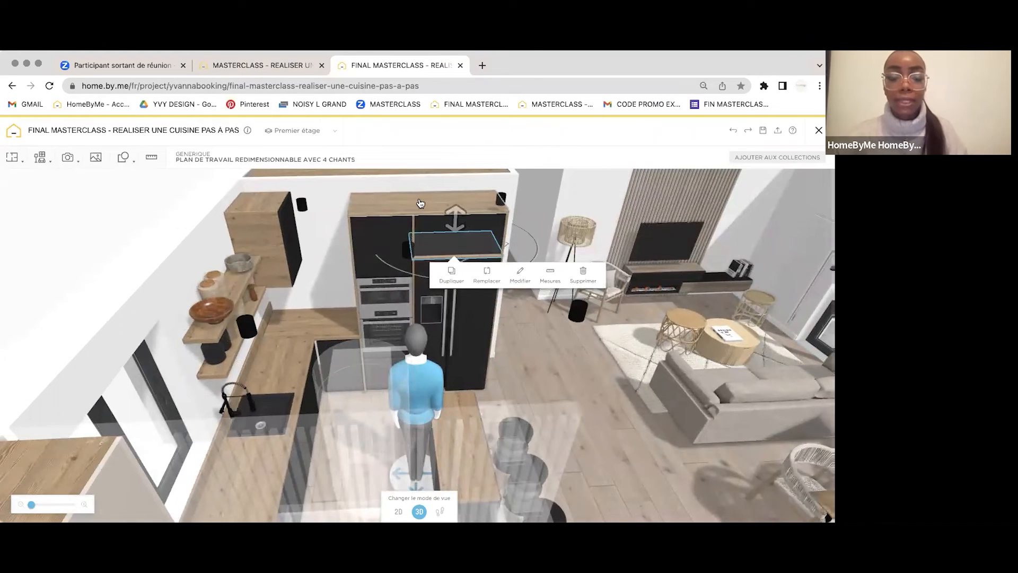
Step: Compare the dimensions of the loose black worktop in MASTERCLASS with those of the wood panel above the refrigerator in FINAL MASTERCLASS
{"action": "left_click", "coordinate": [276, 64]}
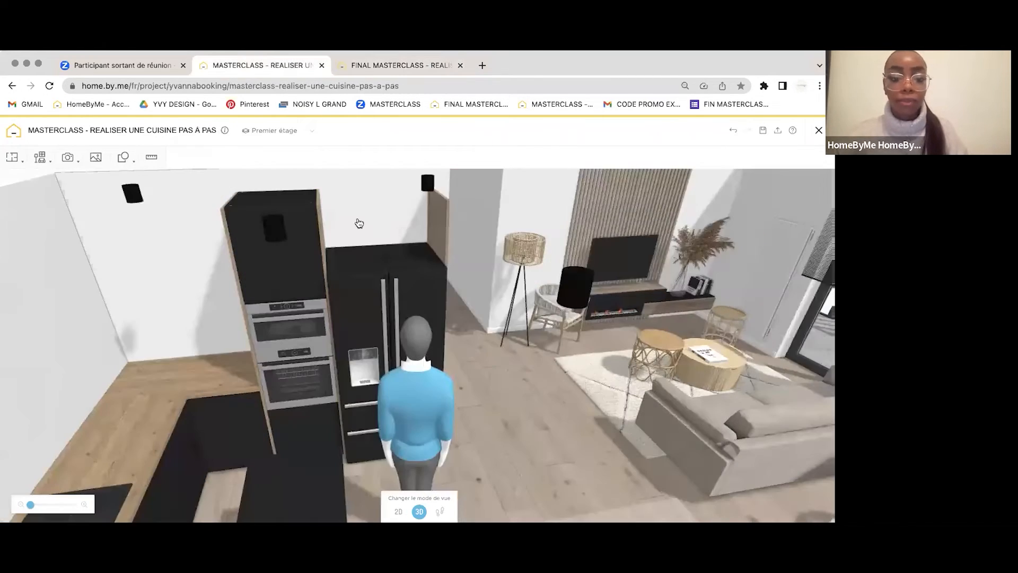
{"action": "left_click_drag", "start_coordinate": [349, 245], "coordinate": [300, 360]}
{"action": "left_click", "coordinate": [289, 437]}
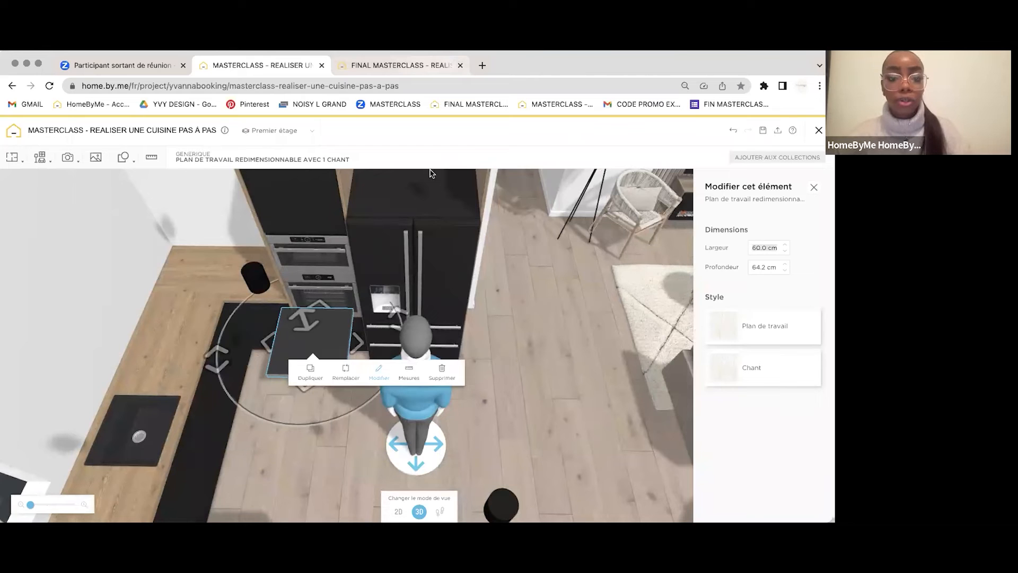
{"action": "left_click", "coordinate": [400, 66]}
{"action": "left_click", "coordinate": [452, 245]}
{"action": "left_click", "coordinate": [522, 276]}
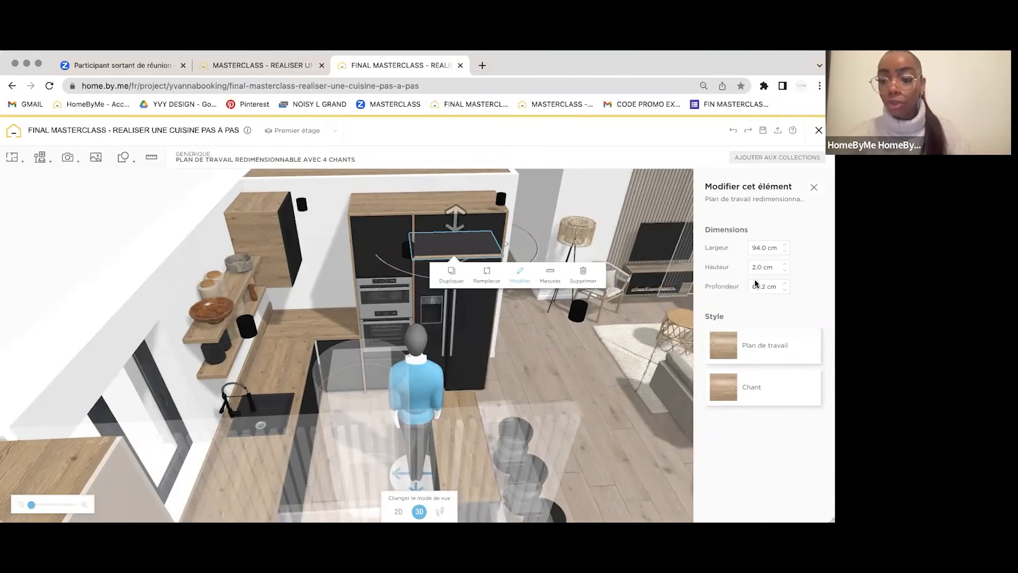
Step: Back in MASTERCLASS, delete the loose black worktop and add a "Plan de travail redimensionnable avec 4 chants" in front of the oven column
{"action": "left_click", "coordinate": [284, 65]}
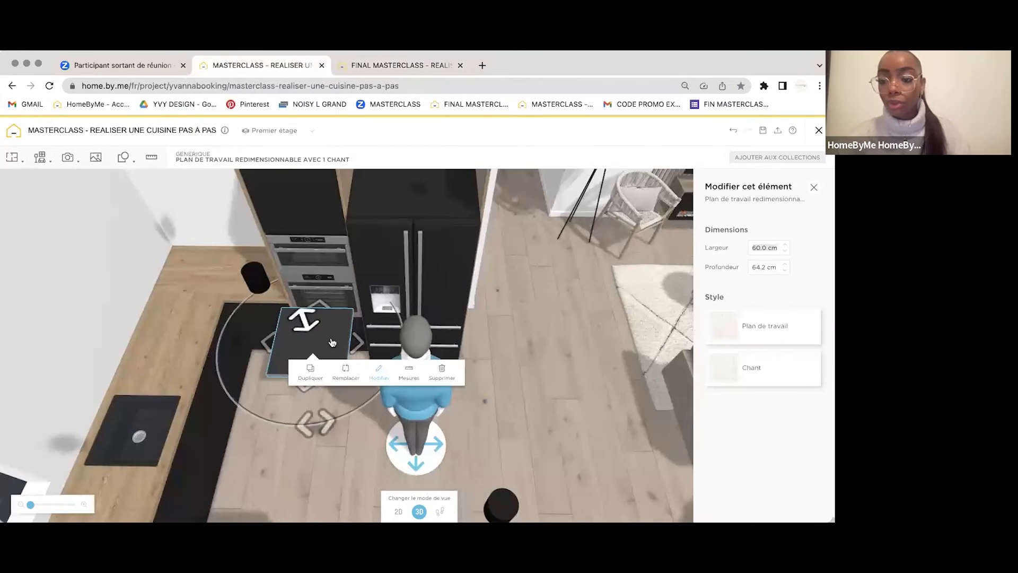
{"action": "left_click", "coordinate": [444, 374]}
{"action": "left_click", "coordinate": [67, 157]}
{"action": "left_click", "coordinate": [50, 157]}
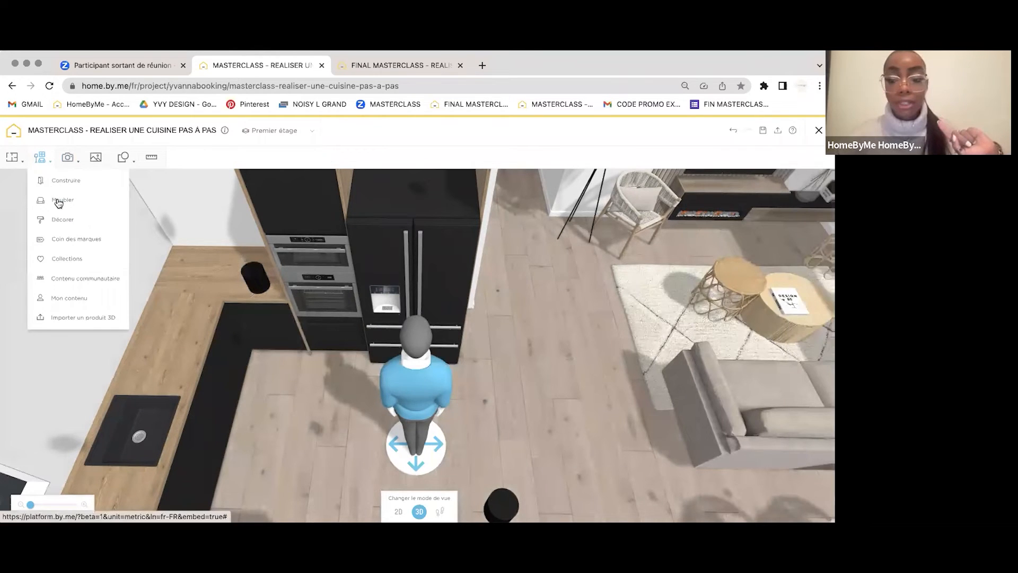
{"action": "left_click", "coordinate": [62, 200]}
{"action": "scroll", "coordinate": [546, 354], "scroll_direction": "down", "scroll_amount": 5}
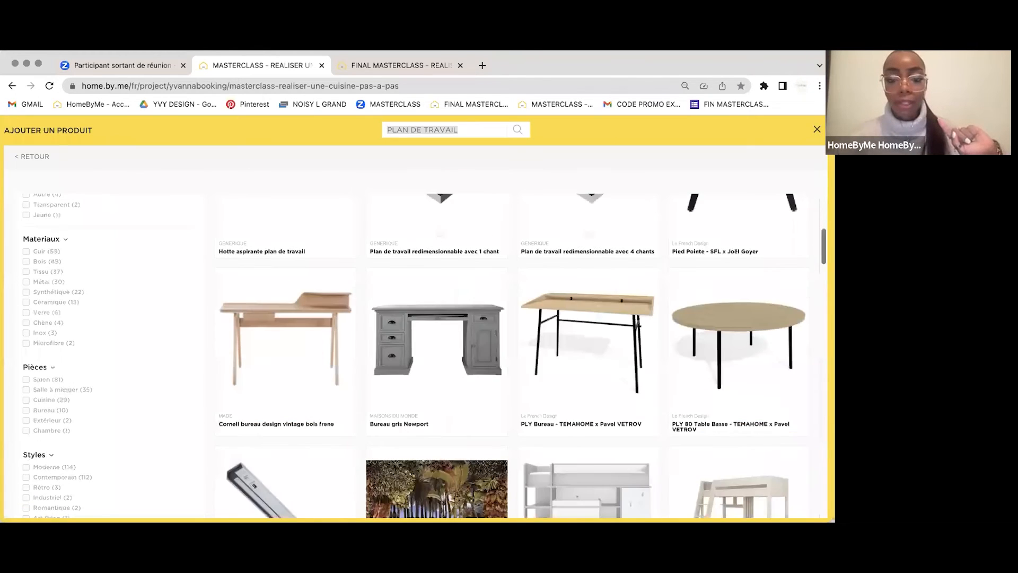
{"action": "scroll", "coordinate": [624, 221], "scroll_direction": "up", "scroll_amount": 1}
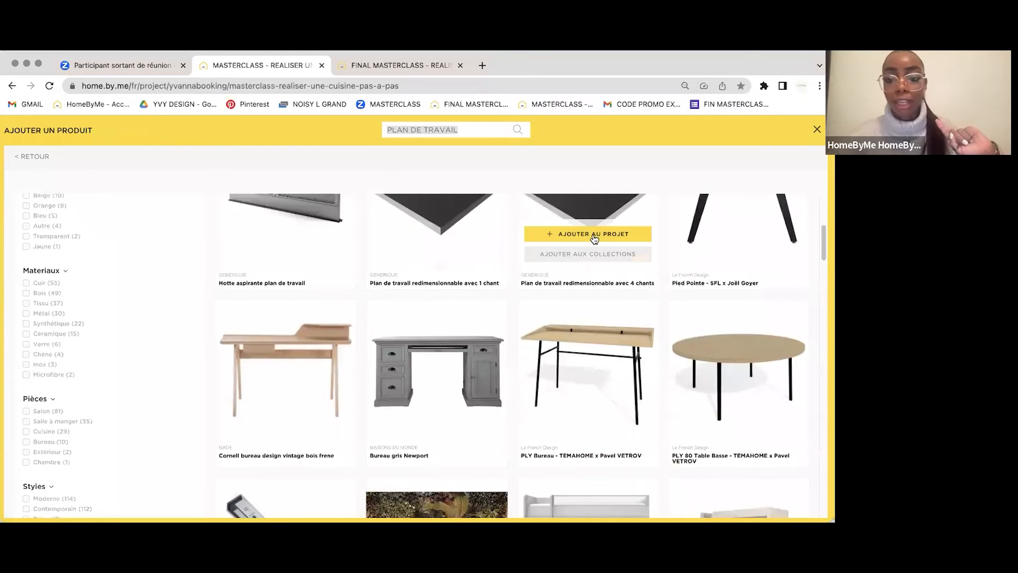
{"action": "left_click", "coordinate": [587, 232]}
{"action": "left_click", "coordinate": [371, 345]}
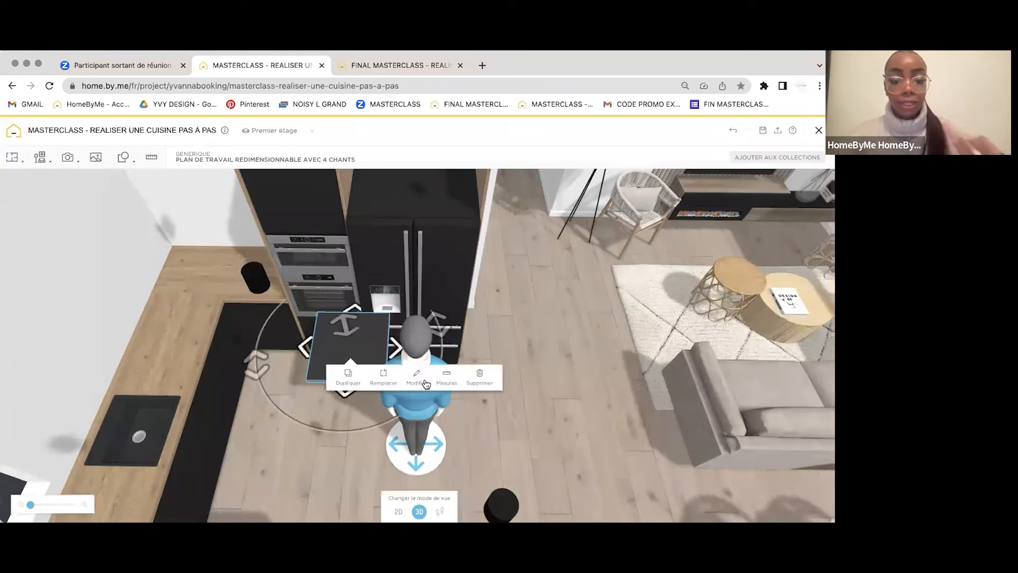
Step: Set the new worktop's width to 94 cm and its height to 2 cm
{"action": "left_click", "coordinate": [417, 377]}
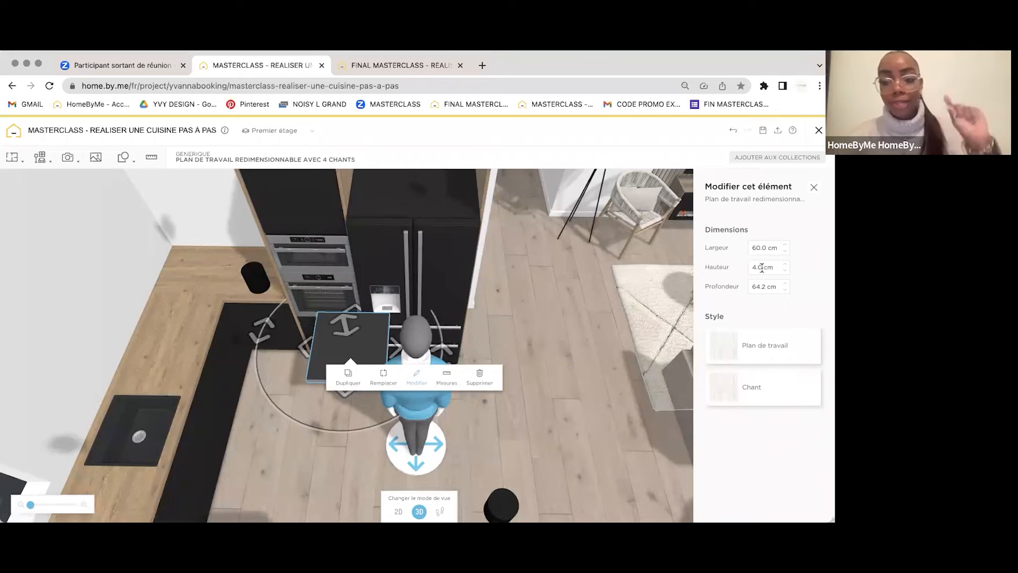
{"action": "left_click", "coordinate": [760, 249]}
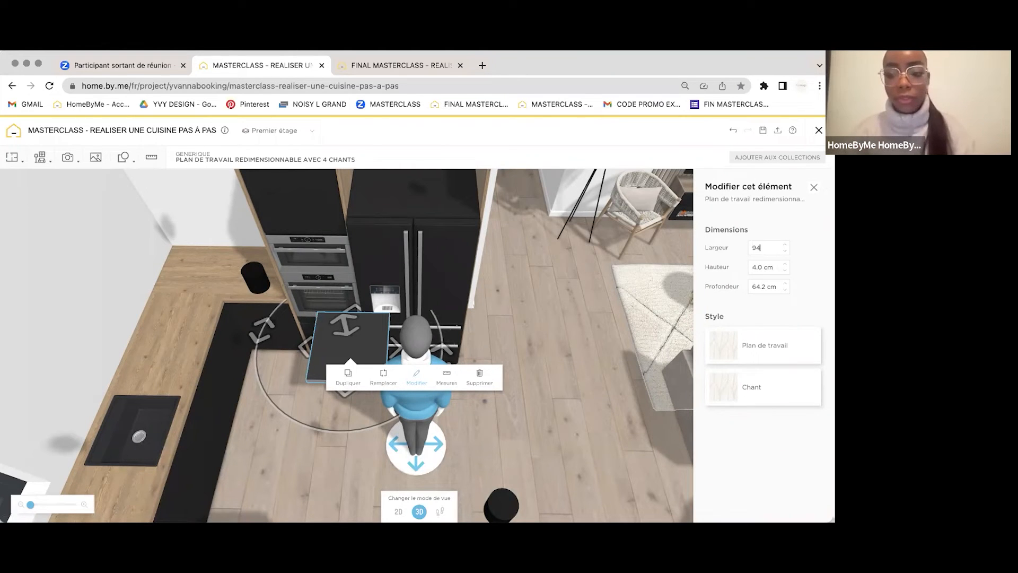
{"action": "key", "text": "Tab"}
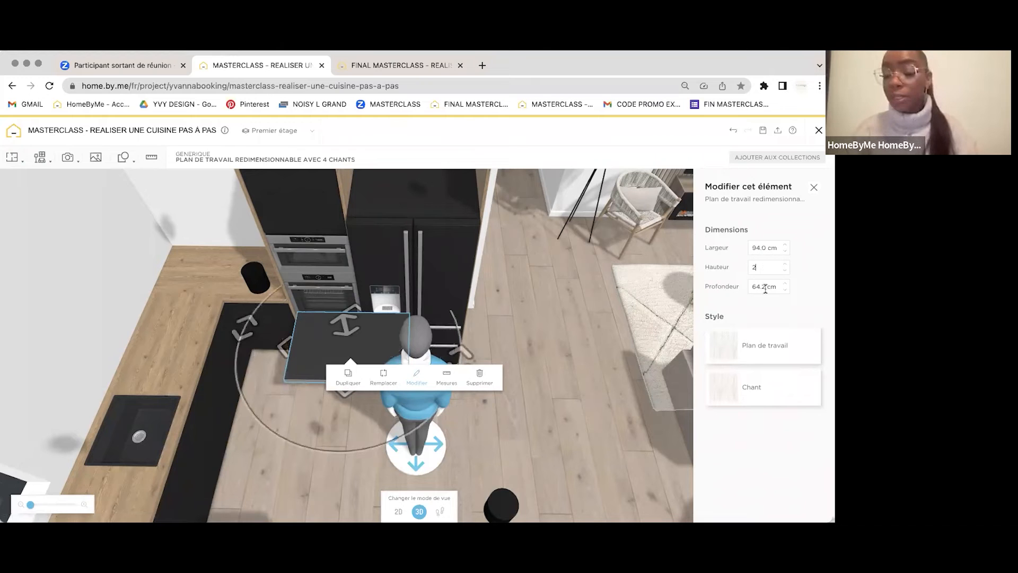
Step: Apply the light wood finish matching the kitchen counter to the new worktop's surface and edges
{"action": "left_click", "coordinate": [758, 354]}
{"action": "scroll", "coordinate": [752, 404], "scroll_direction": "down", "scroll_amount": 2}
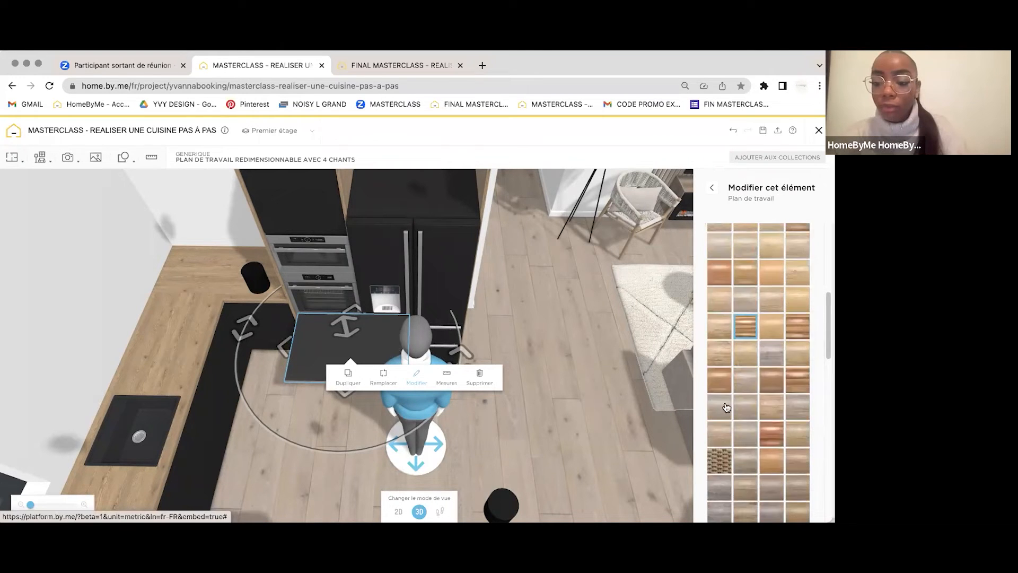
{"action": "left_click", "coordinate": [712, 191]}
{"action": "left_click", "coordinate": [723, 398]}
{"action": "scroll", "coordinate": [727, 363], "scroll_direction": "down", "scroll_amount": 2}
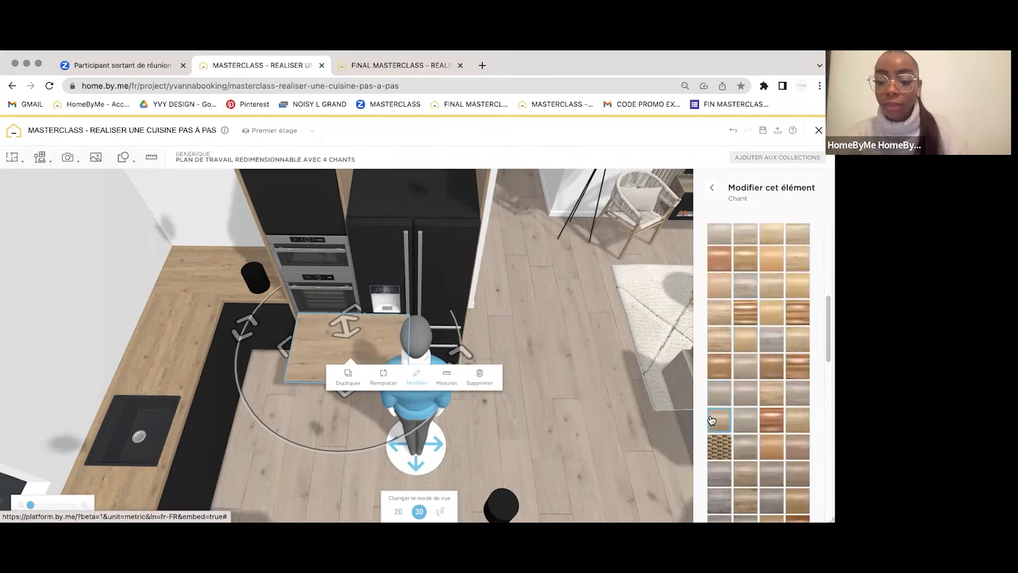
Step: Raise the wood panel and set it on top of the refrigerator, between the side panels
{"action": "left_click_drag", "start_coordinate": [383, 337], "coordinate": [414, 148]}
{"action": "scroll", "coordinate": [428, 252], "scroll_direction": "up", "scroll_amount": 5}
{"action": "left_click_drag", "start_coordinate": [414, 229], "coordinate": [455, 232]}
Step: Check the dimensions and style settings of the wall cabinet above the refrigerator in FINAL MASTERCLASS
{"action": "left_click", "coordinate": [402, 65]}
{"action": "left_click", "coordinate": [462, 234]}
{"action": "left_click", "coordinate": [498, 261]}
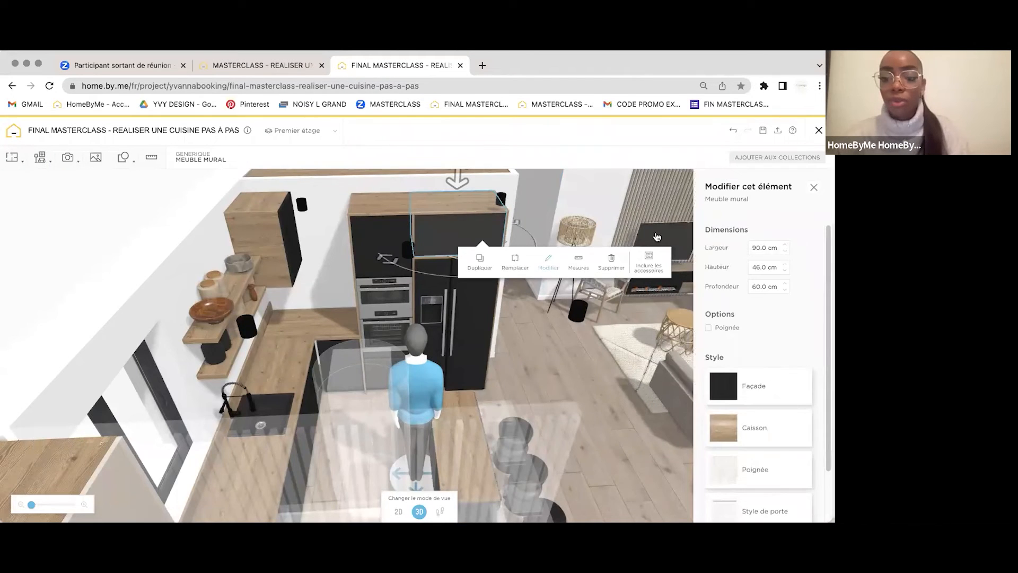
Step: Back in MASTERCLASS, add a "Meuble mural" from the upper kitchen cabinets and place it in front of the refrigerator
{"action": "left_click", "coordinate": [278, 65]}
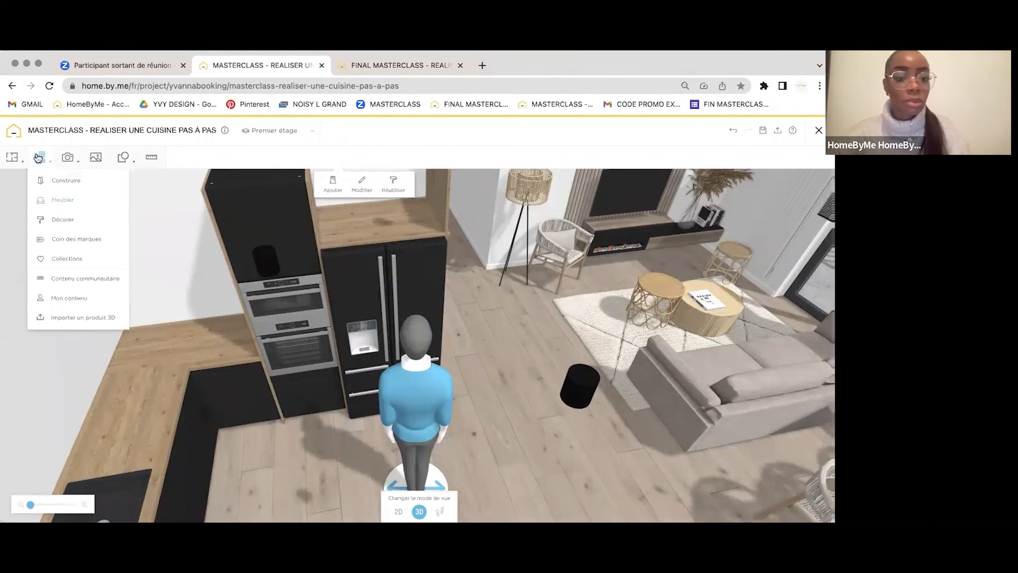
{"action": "left_click", "coordinate": [63, 199]}
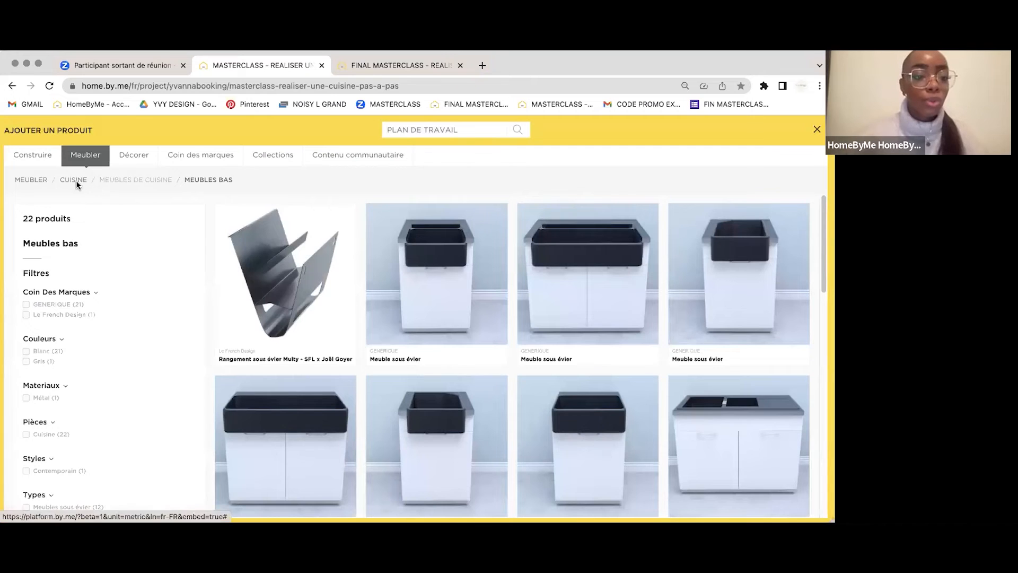
{"action": "left_click", "coordinate": [75, 181]}
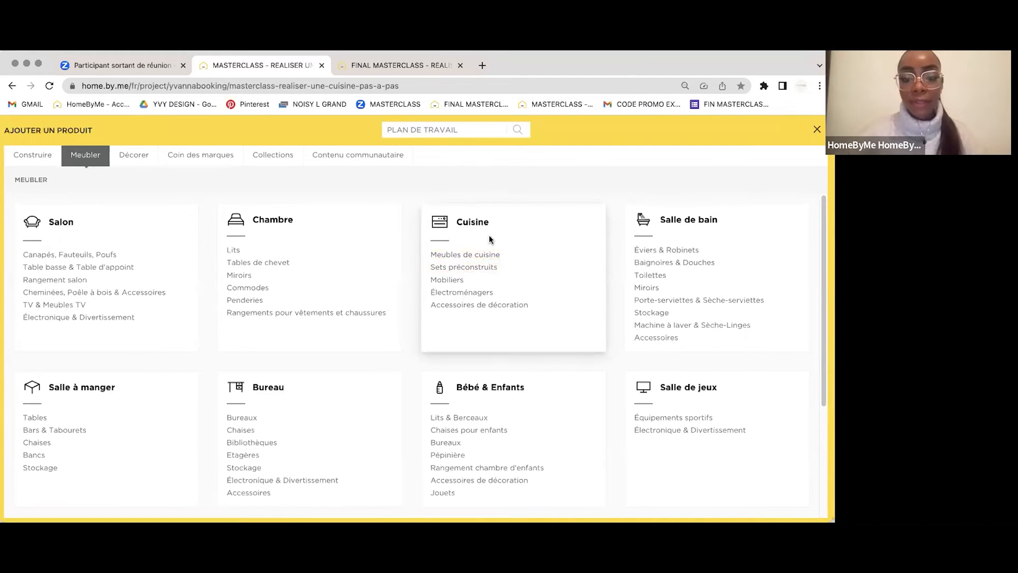
{"action": "left_click", "coordinate": [472, 253]}
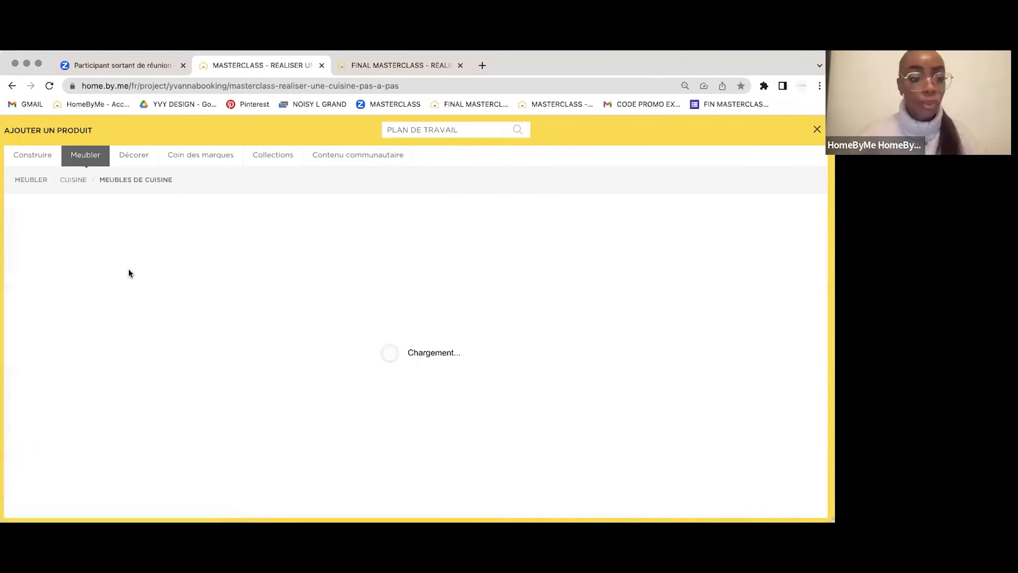
{"action": "left_click", "coordinate": [61, 324]}
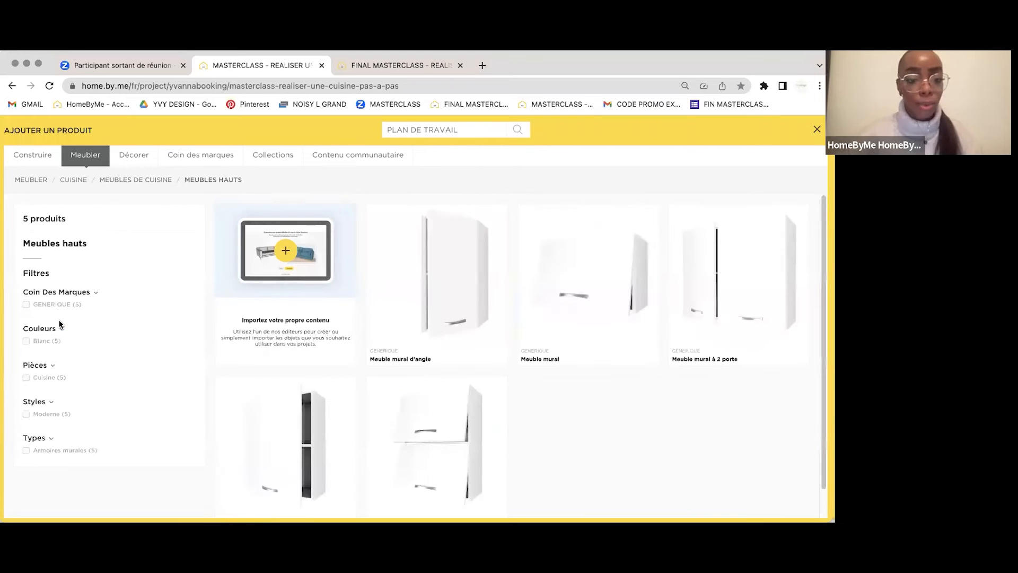
{"action": "scroll", "coordinate": [624, 405], "scroll_direction": "down", "scroll_amount": 1}
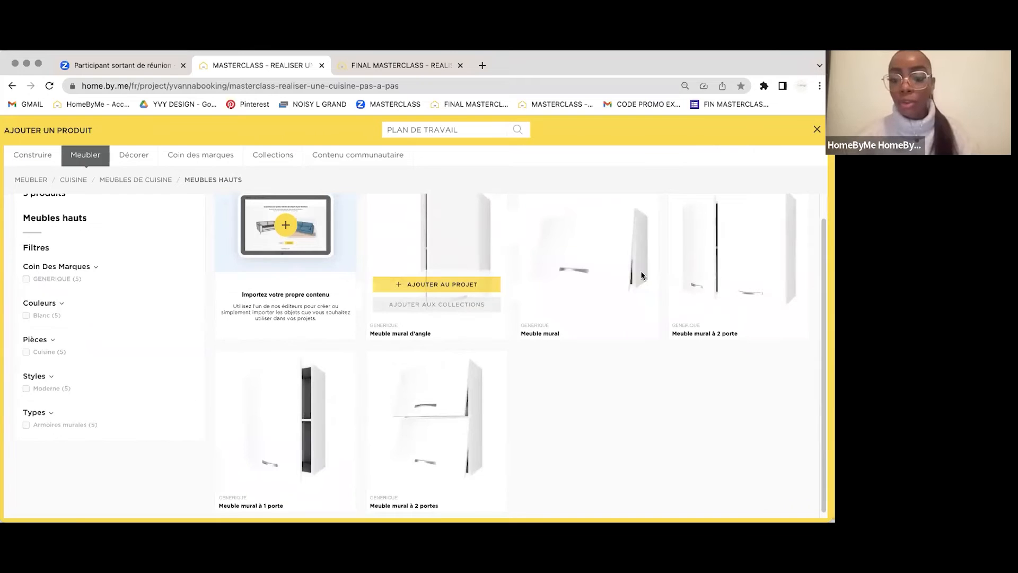
{"action": "mouse_move", "coordinate": [603, 287]}
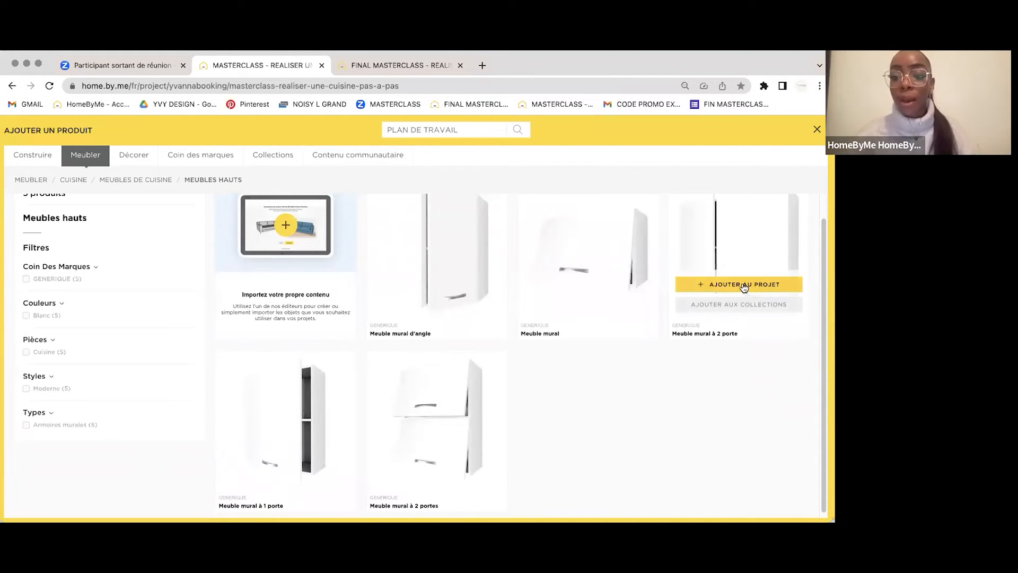
{"action": "left_click", "coordinate": [744, 286]}
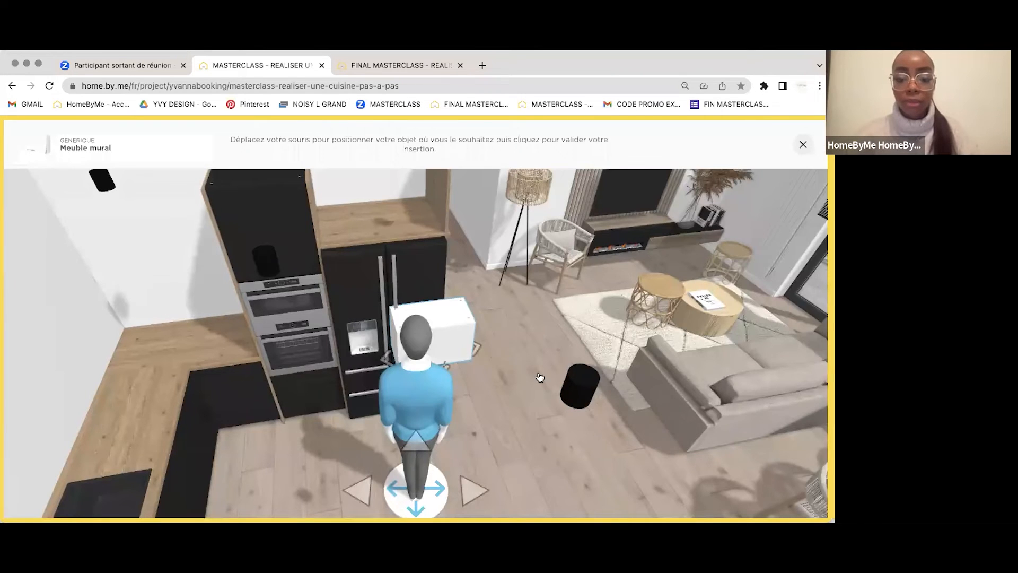
{"action": "left_click", "coordinate": [540, 377]}
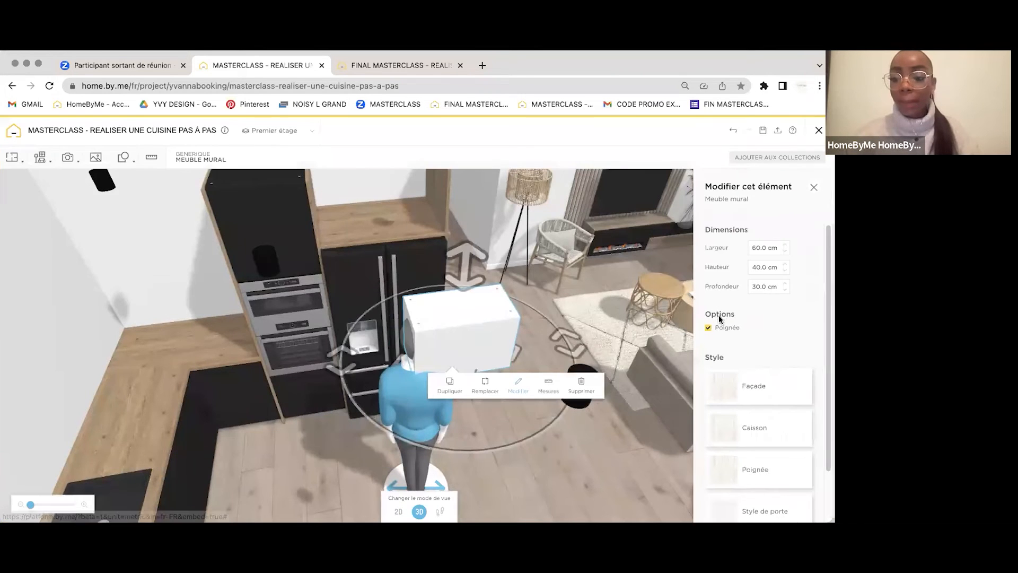
Step: Set the new wall cabinet to 90 cm wide, 46 cm high and 60 cm deep, without a handle, matching FINAL MASTERCLASS
{"action": "left_click", "coordinate": [763, 245]}
{"action": "type", "text": "90"}
{"action": "left_click", "coordinate": [764, 266]}
{"action": "type", "text": "46"}
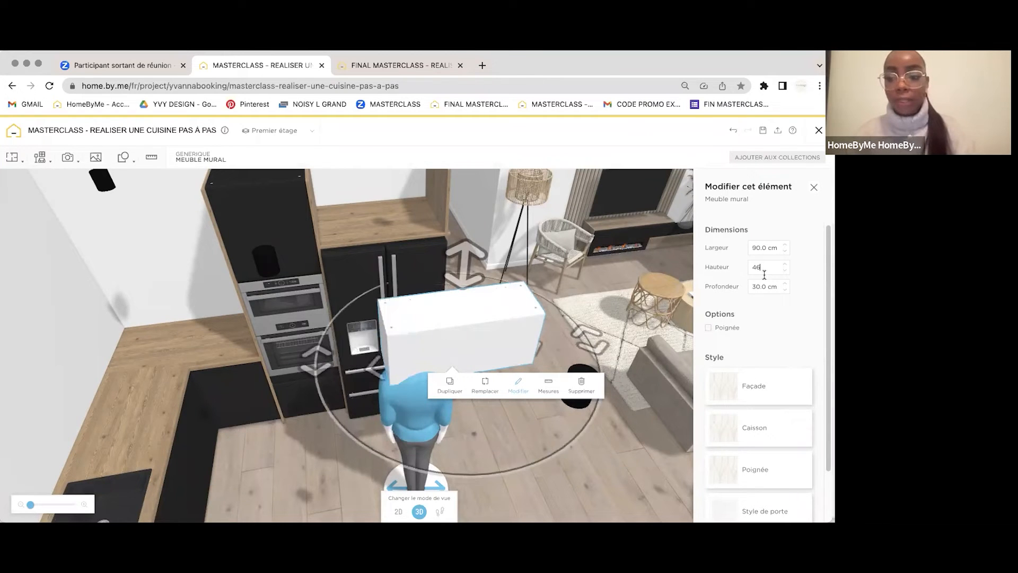
{"action": "left_click", "coordinate": [764, 286]}
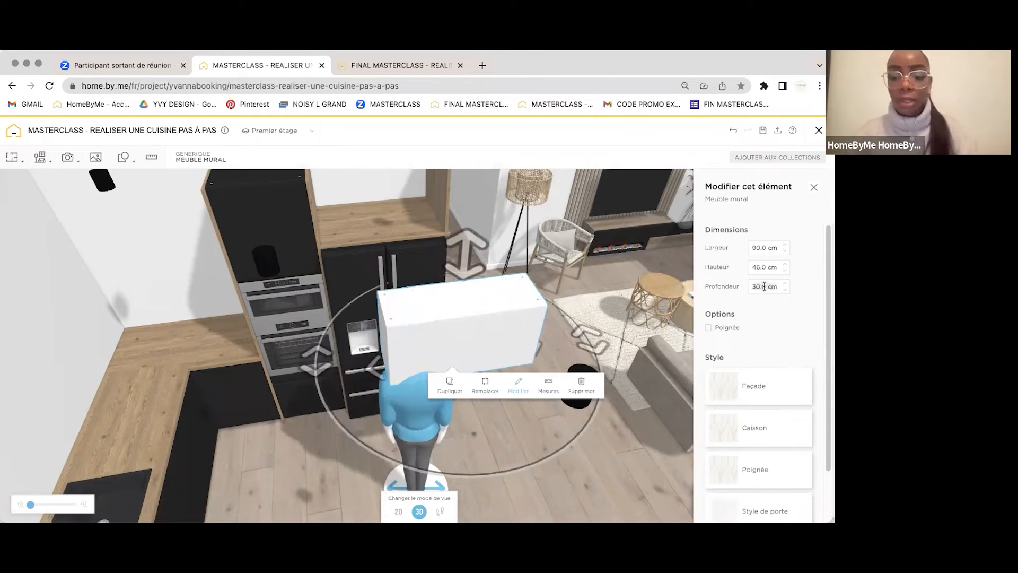
{"action": "left_click", "coordinate": [406, 68]}
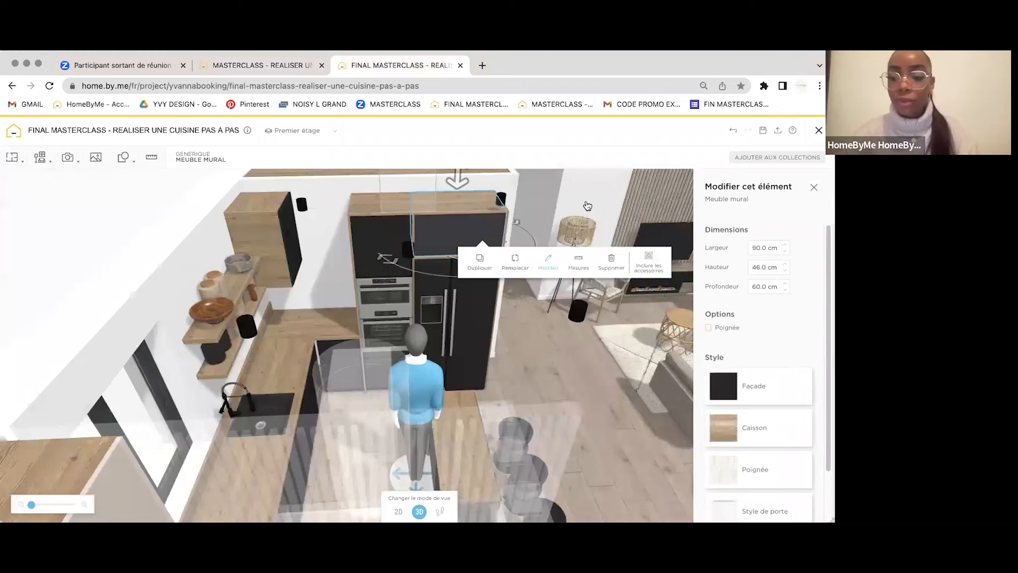
{"action": "left_click", "coordinate": [241, 65]}
{"action": "type", "text": "60"}
{"action": "key", "text": "Return"}
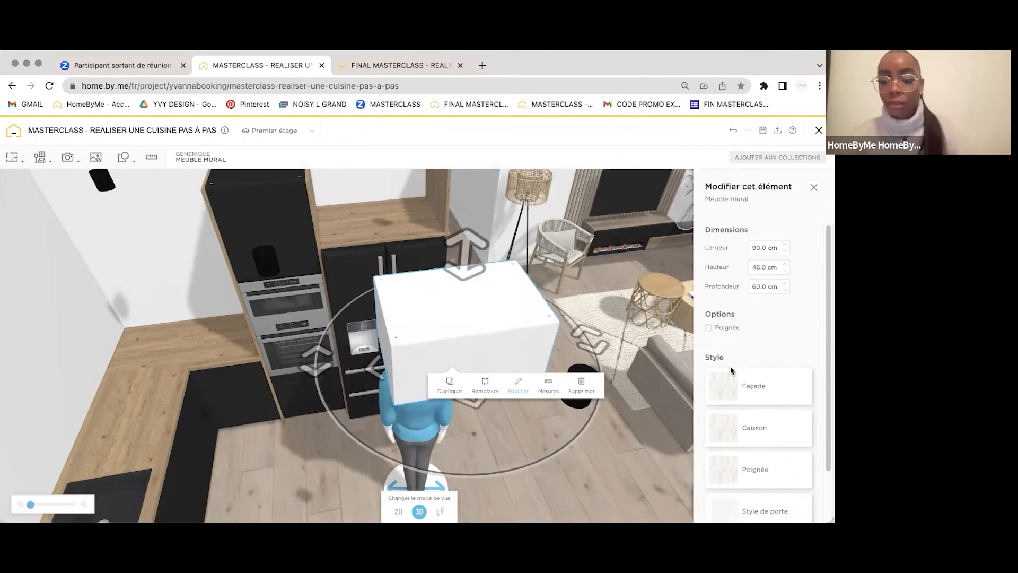
Step: Apply black "Peinture mat" to the wall cabinet's "Façade" and "Caisson"
{"action": "left_click", "coordinate": [723, 380]}
{"action": "left_click", "coordinate": [755, 232]}
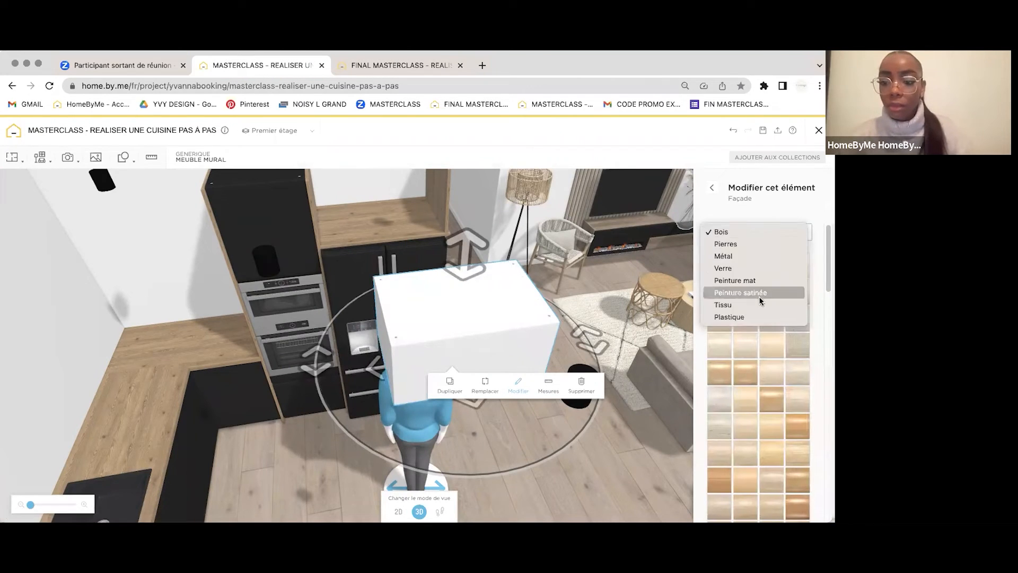
{"action": "left_click", "coordinate": [758, 283]}
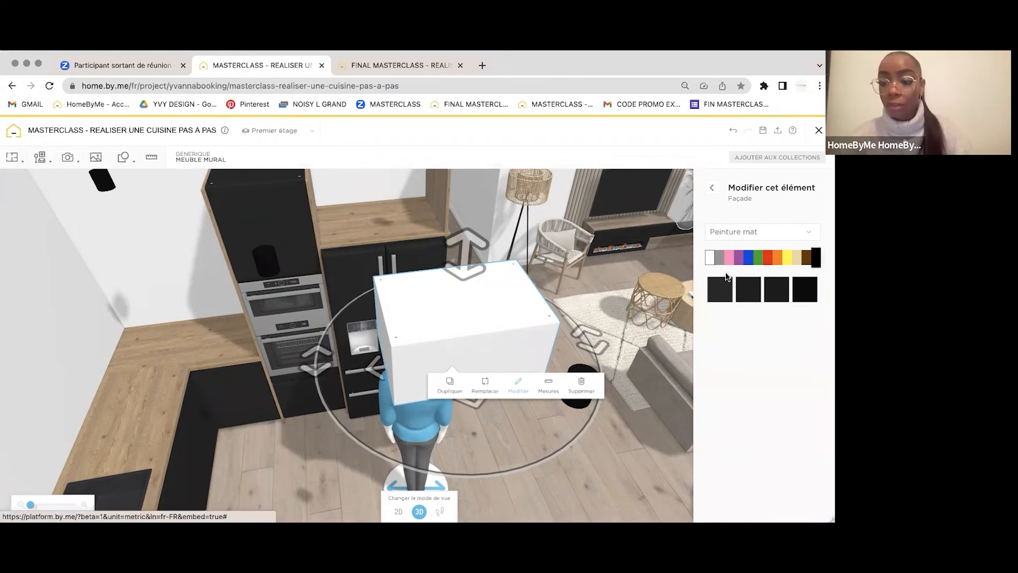
{"action": "left_click", "coordinate": [711, 187]}
{"action": "left_click", "coordinate": [723, 431]}
{"action": "left_click", "coordinate": [790, 232]}
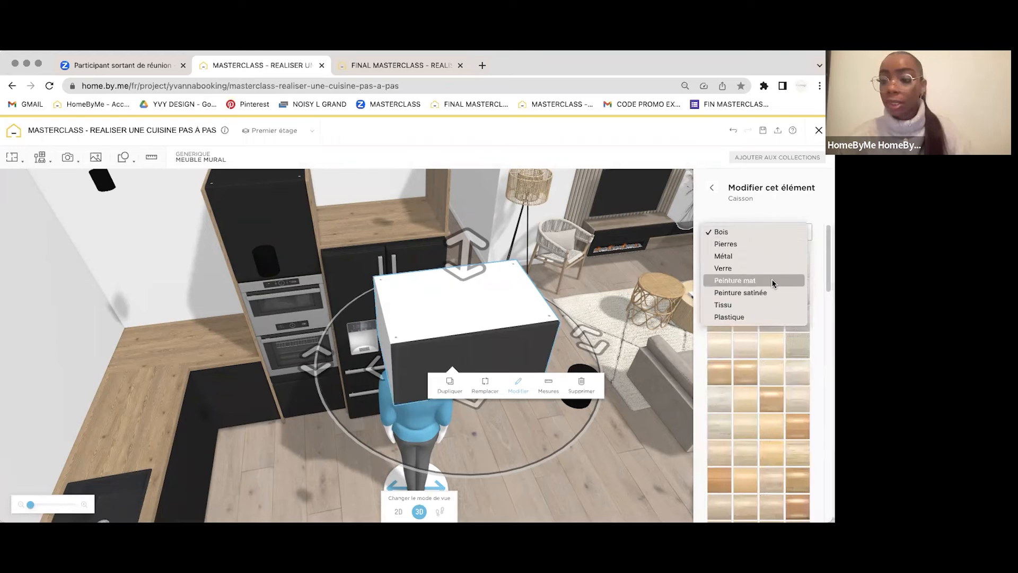
{"action": "left_click", "coordinate": [742, 280]}
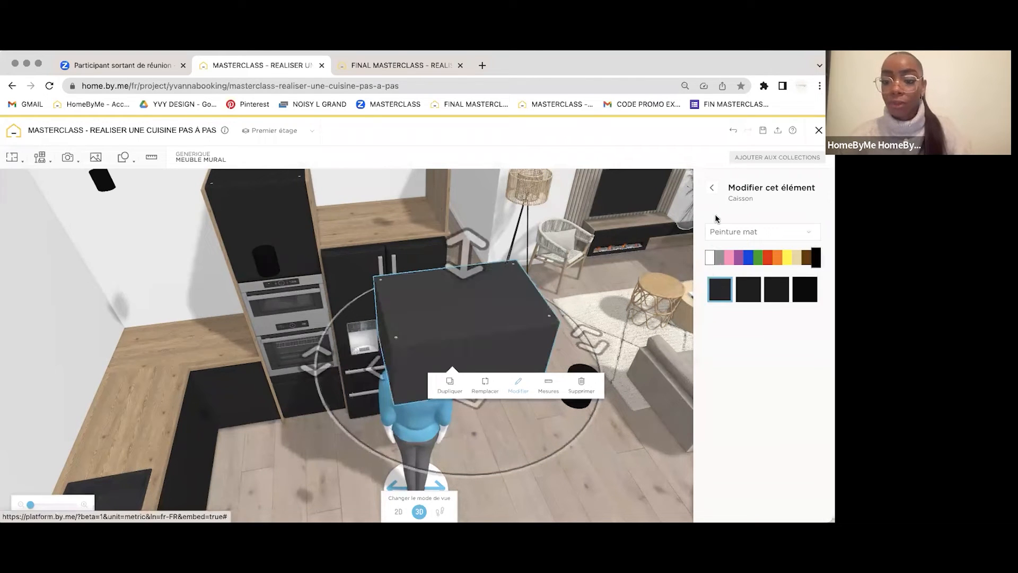
{"action": "left_click", "coordinate": [713, 190]}
Step: Change the wall cabinet's "Style de porte" to the plain door with a thin line along its upper edge
{"action": "scroll", "coordinate": [727, 382], "scroll_direction": "down", "scroll_amount": 3}
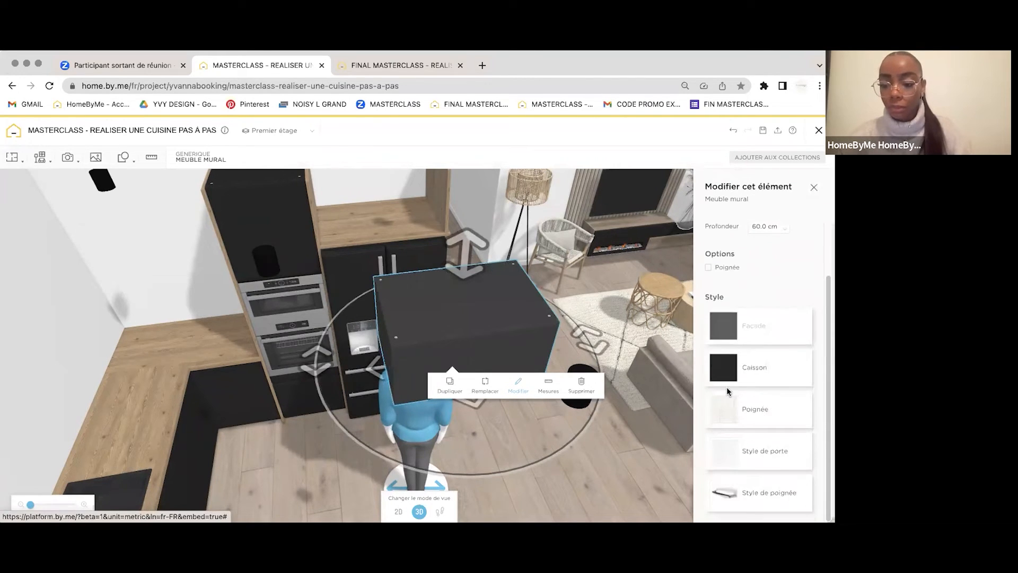
{"action": "left_click", "coordinate": [724, 447]}
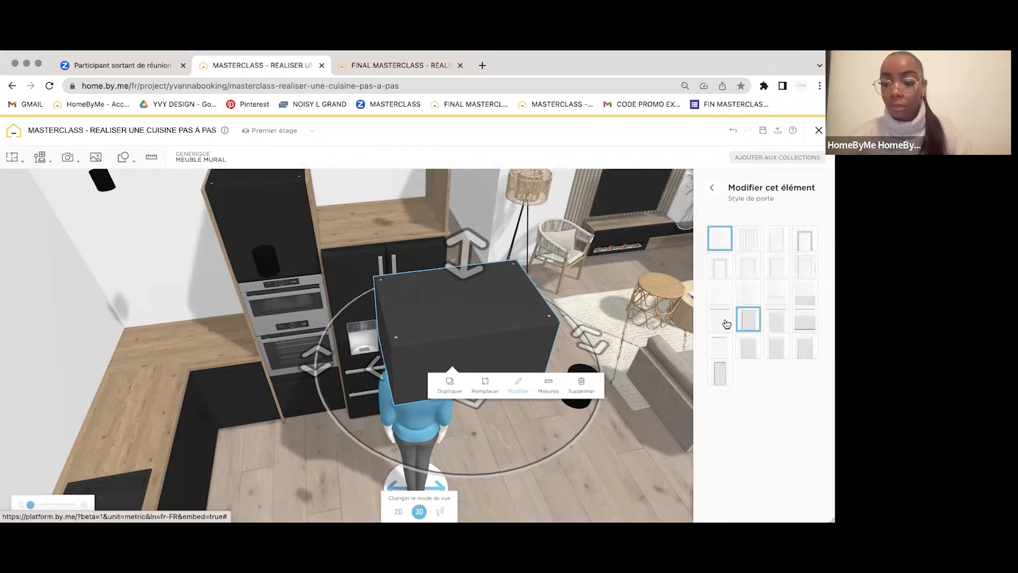
{"action": "left_click", "coordinate": [721, 320]}
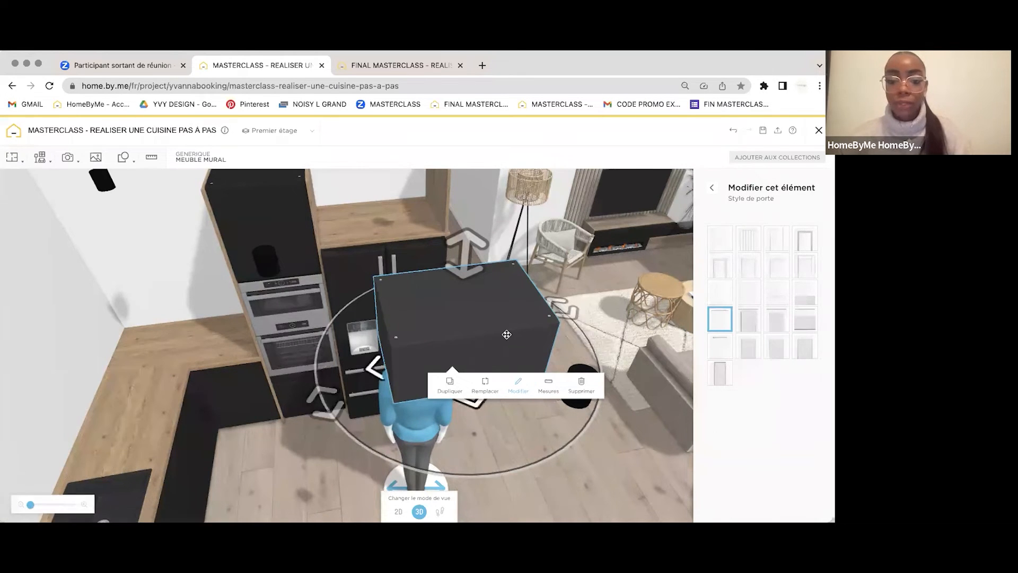
Step: Raise the black wall cabinet and position it above the refrigerator, beside the oven column
{"action": "left_click_drag", "start_coordinate": [480, 199], "coordinate": [508, 204]}
{"action": "left_click", "coordinate": [399, 511]}
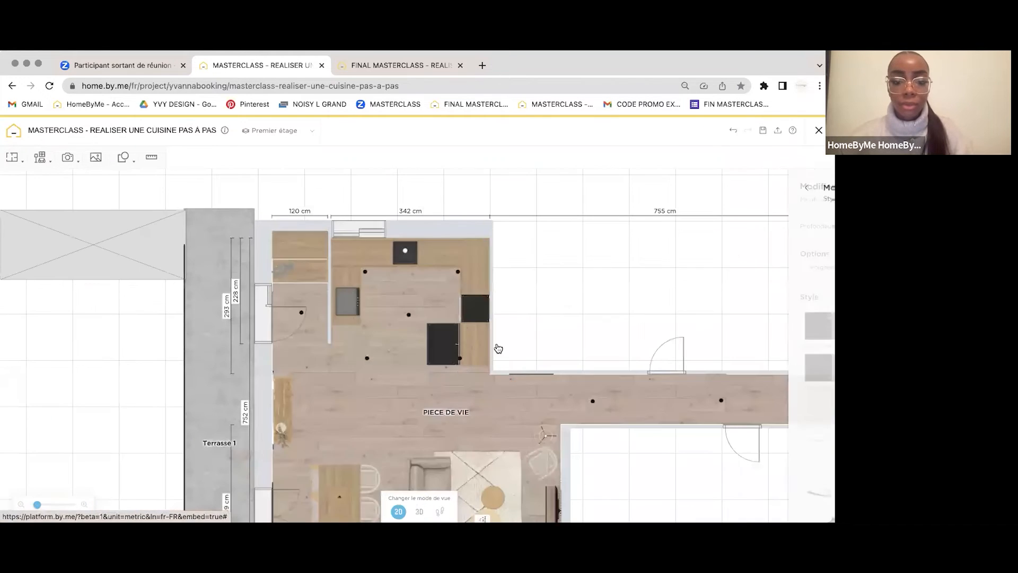
{"action": "left_click", "coordinate": [31, 505]}
{"action": "left_click_drag", "start_coordinate": [243, 316], "coordinate": [173, 383]}
{"action": "left_click_drag", "start_coordinate": [340, 342], "coordinate": [420, 343]}
{"action": "left_click", "coordinate": [466, 394]}
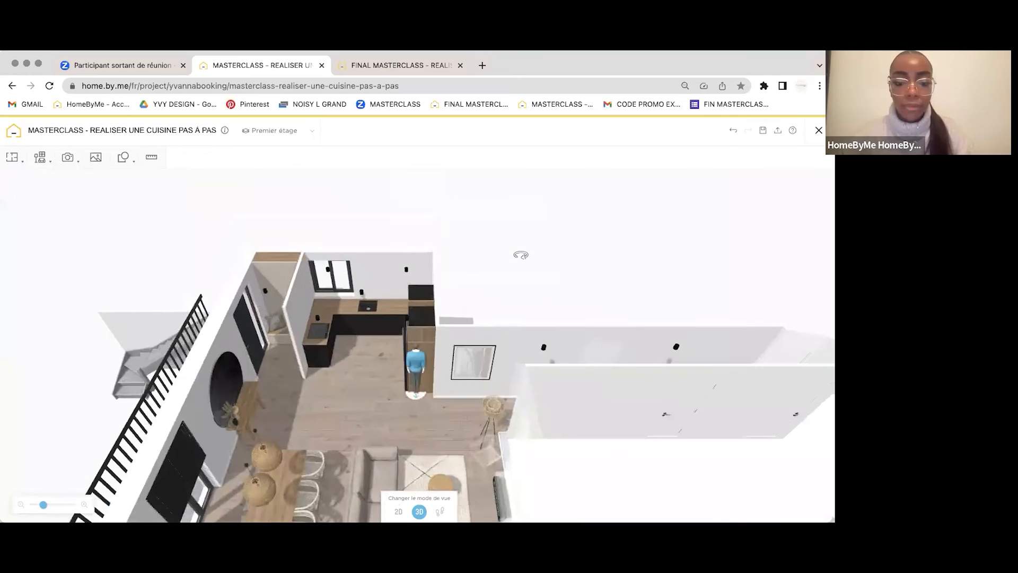
Step: Cover the oven column and refrigerator cabinet with another wood worktop panel, 156 cm wide, 2 cm high and 64.2 cm deep, as in FINAL MASTERCLASS
{"action": "left_click_drag", "start_coordinate": [521, 255], "coordinate": [392, 246]}
{"action": "scroll", "coordinate": [382, 241], "scroll_direction": "up", "scroll_amount": 5}
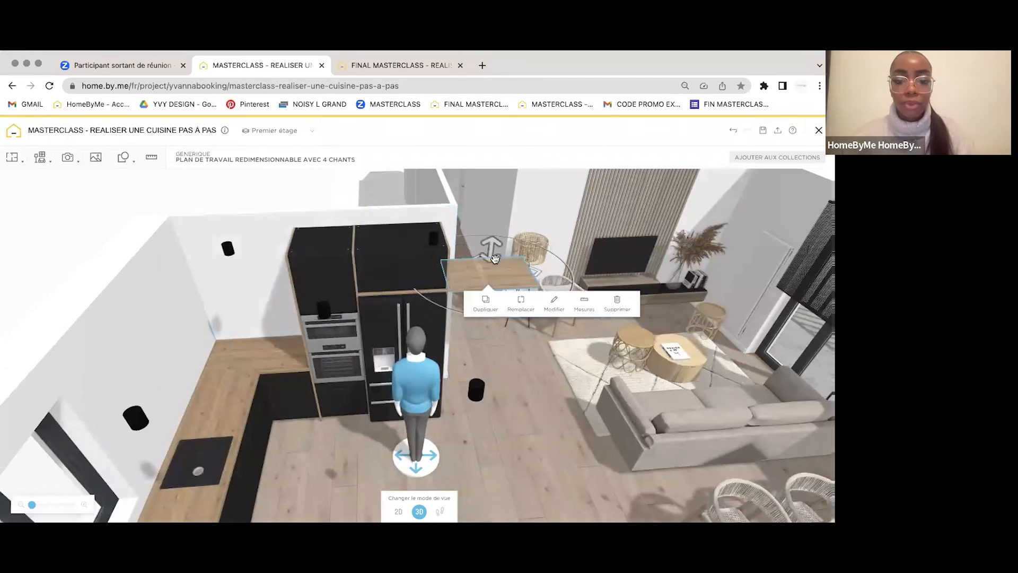
{"action": "left_click_drag", "start_coordinate": [492, 258], "coordinate": [378, 245]}
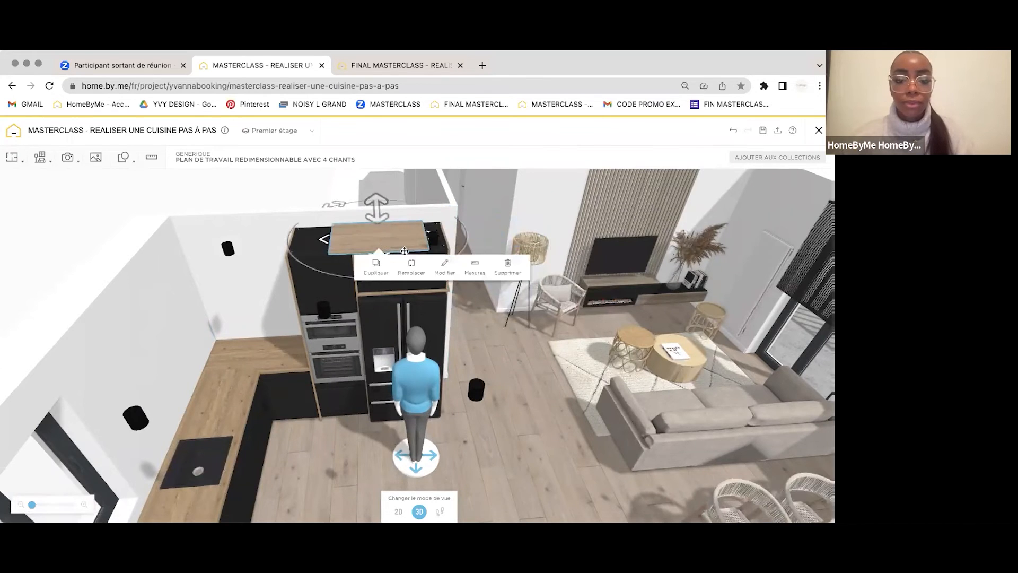
{"action": "left_click", "coordinate": [397, 65]}
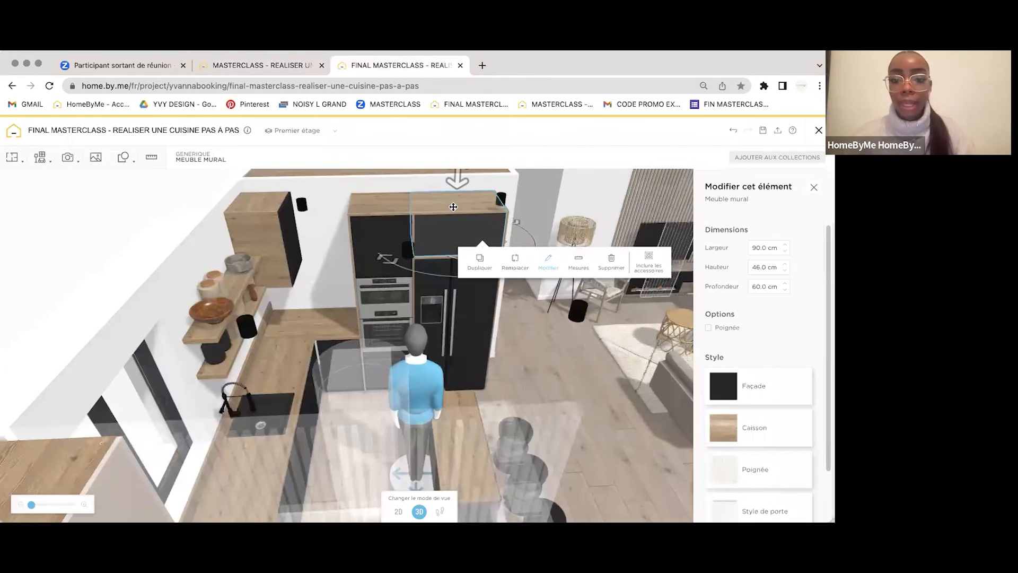
{"action": "left_click", "coordinate": [375, 203]}
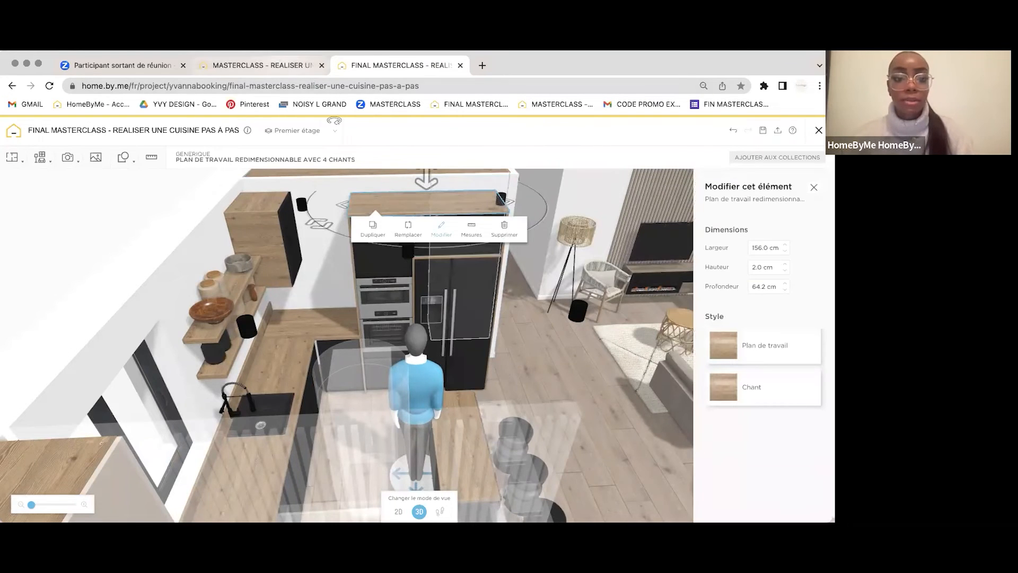
{"action": "left_click", "coordinate": [282, 63]}
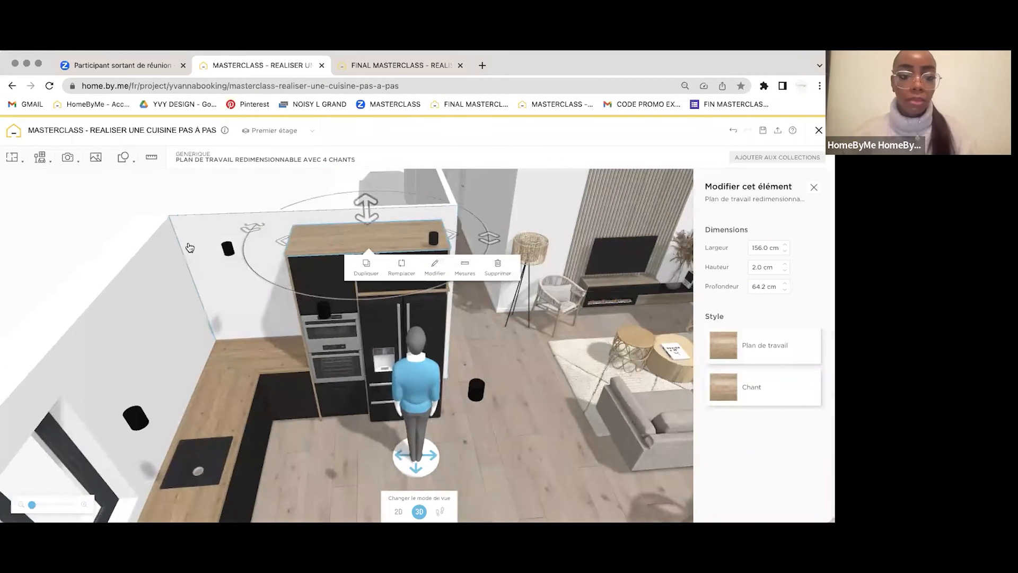
{"action": "left_click", "coordinate": [192, 226]}
Step: Inspect the peninsula's base cabinets in FINAL MASTERCLASS and check the width and depth of the two-drawer and one-door units
{"action": "left_click_drag", "start_coordinate": [207, 230], "coordinate": [596, 218]}
{"action": "key", "text": "ctrl+Tab"}
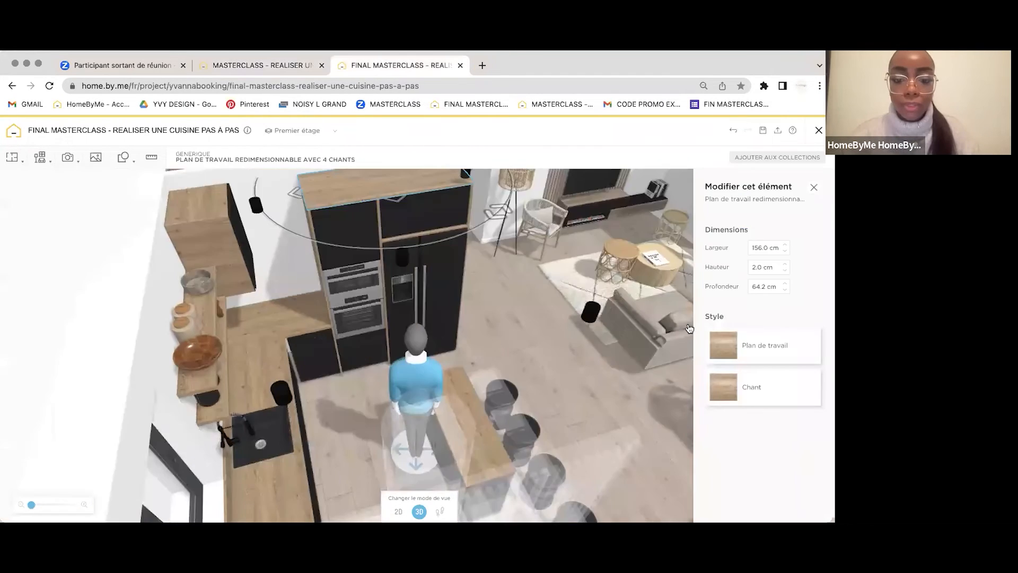
{"action": "left_click_drag", "start_coordinate": [713, 307], "coordinate": [509, 345]}
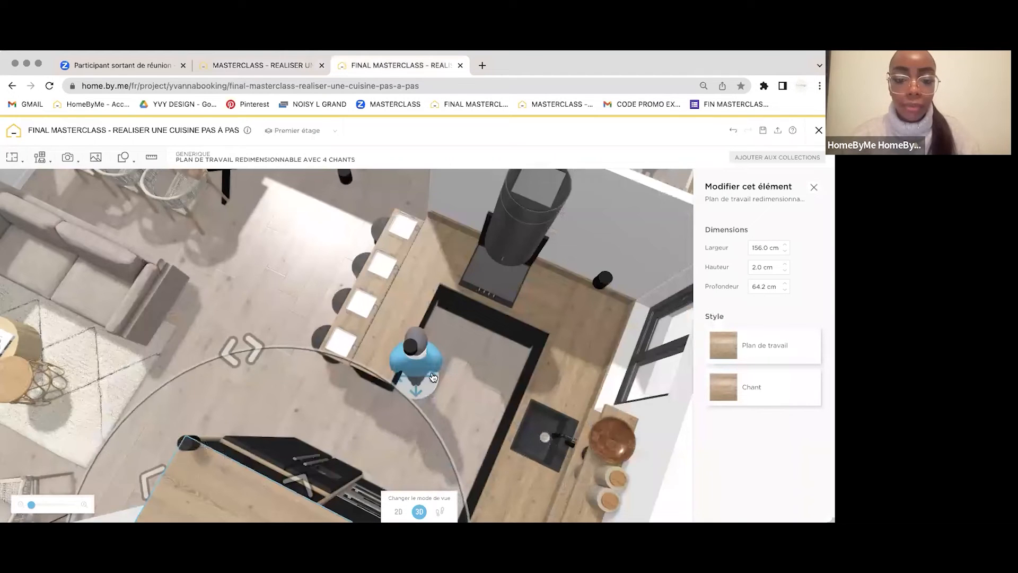
{"action": "left_click_drag", "start_coordinate": [433, 372], "coordinate": [392, 386]}
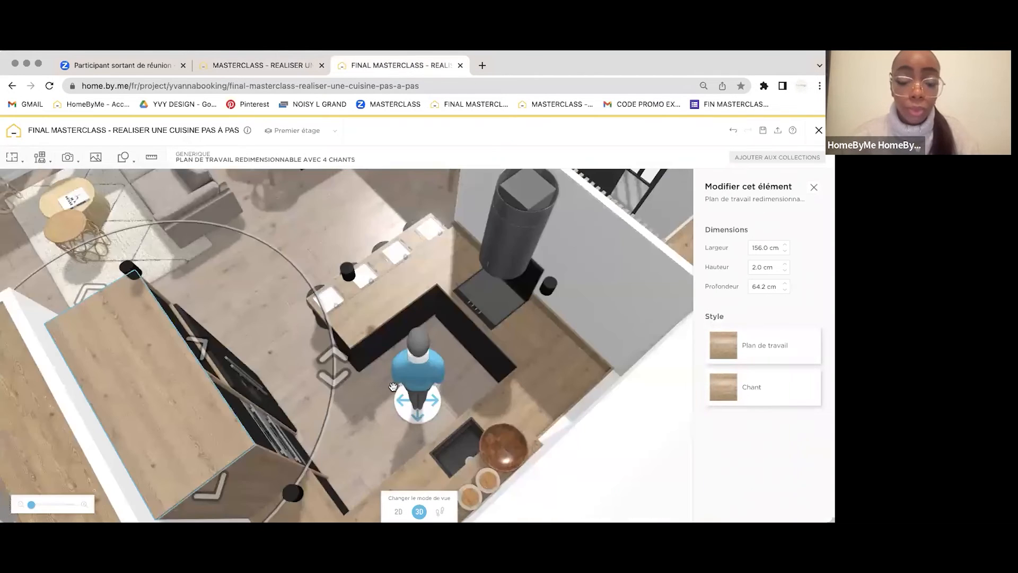
{"action": "left_click_drag", "start_coordinate": [123, 472], "coordinate": [40, 492]}
{"action": "double_click", "coordinate": [347, 321]}
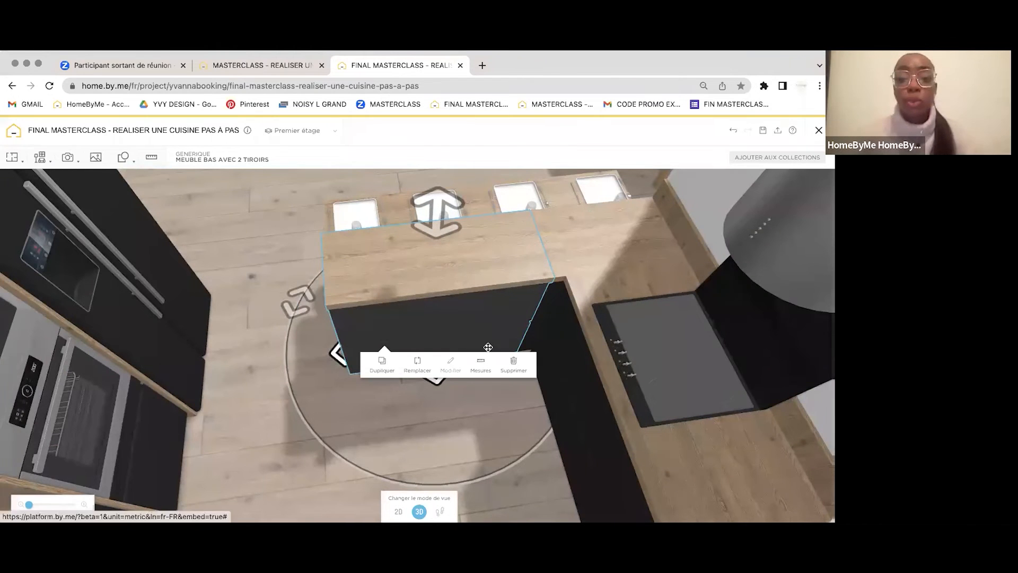
{"action": "left_click", "coordinate": [451, 366]}
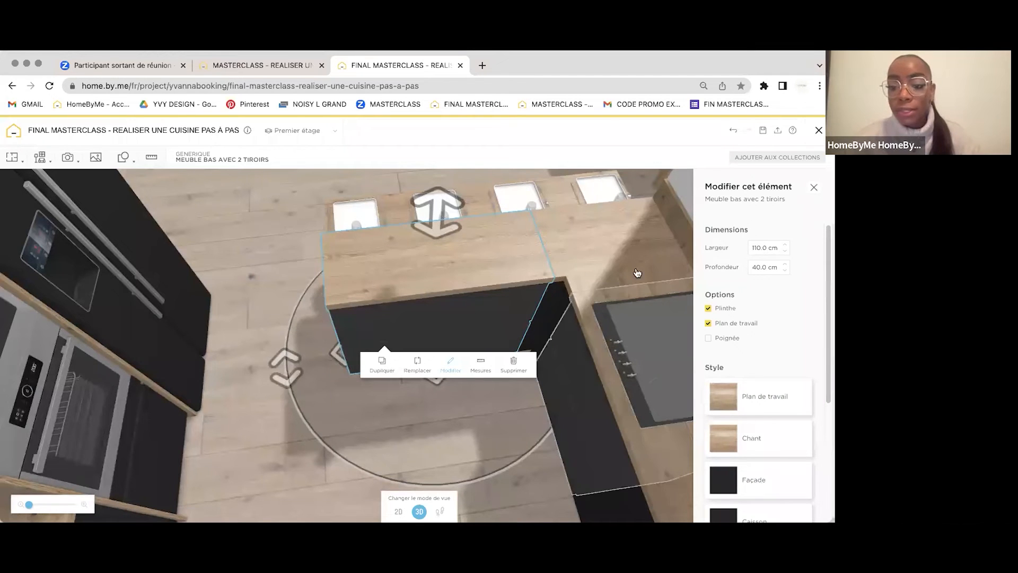
{"action": "left_click", "coordinate": [597, 253]}
{"action": "left_click", "coordinate": [597, 253]}
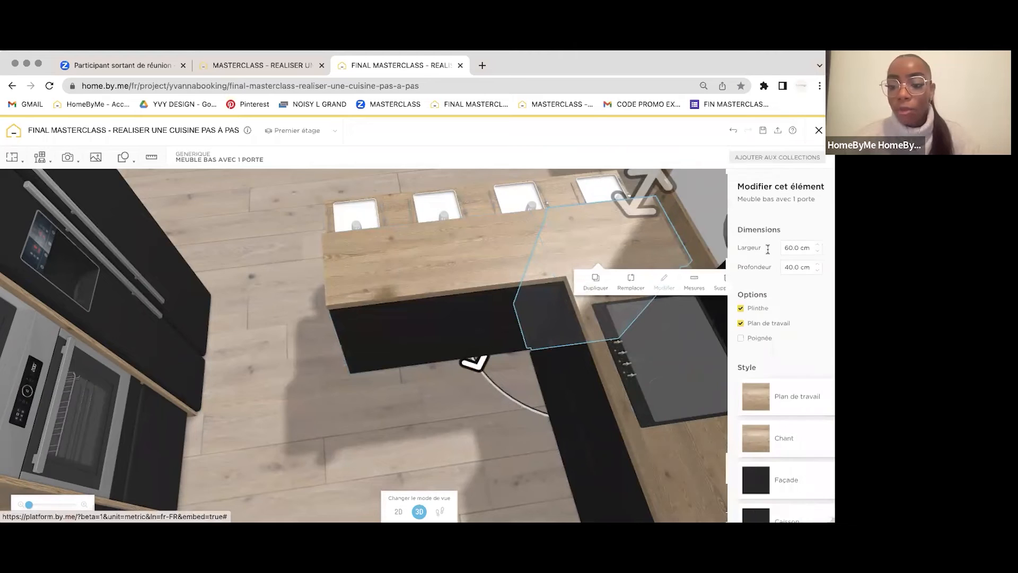
Step: Back in MASTERCLASS, place a copy of the two-drawer base cabinet near the hob, 110 cm wide and 40 cm deep
{"action": "left_click", "coordinate": [273, 65]}
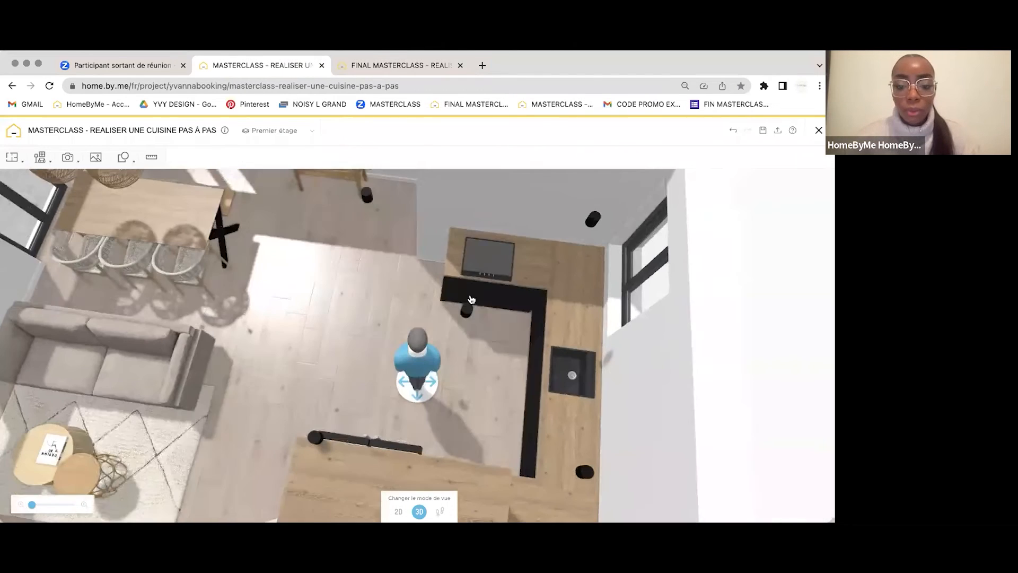
{"action": "left_click", "coordinate": [473, 299]}
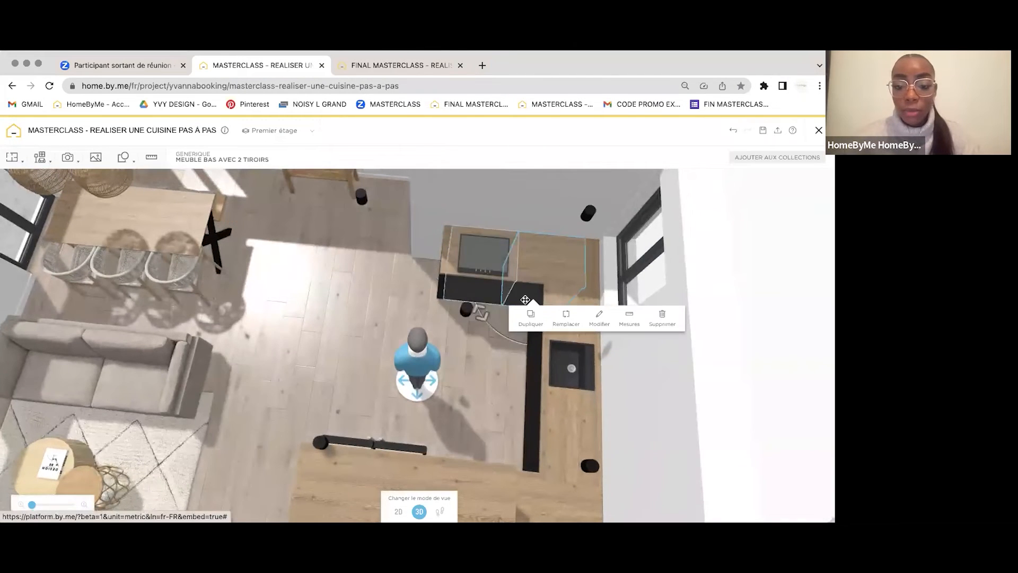
{"action": "left_click_drag", "start_coordinate": [405, 335], "coordinate": [341, 343]}
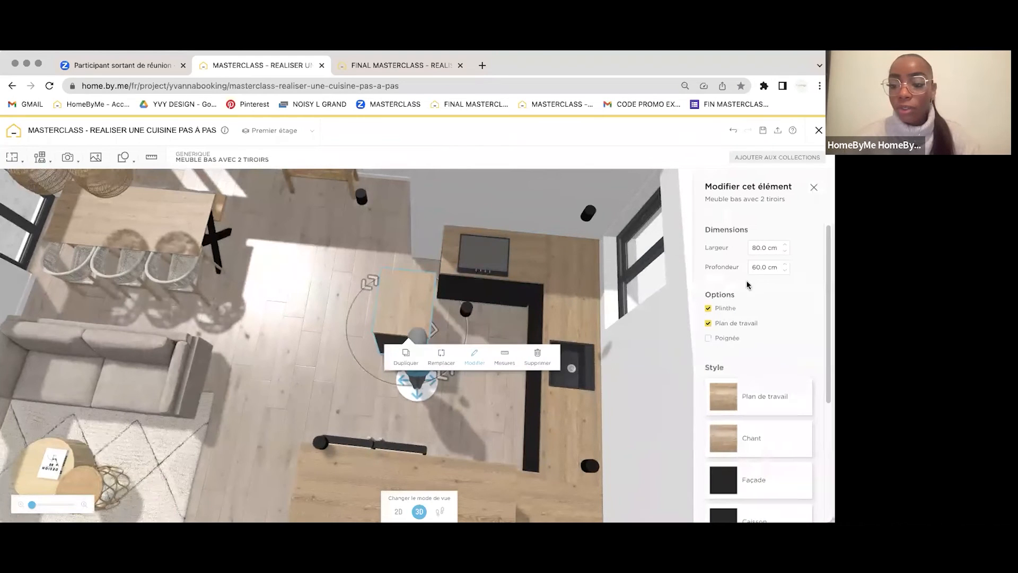
{"action": "type", "text": "40"}
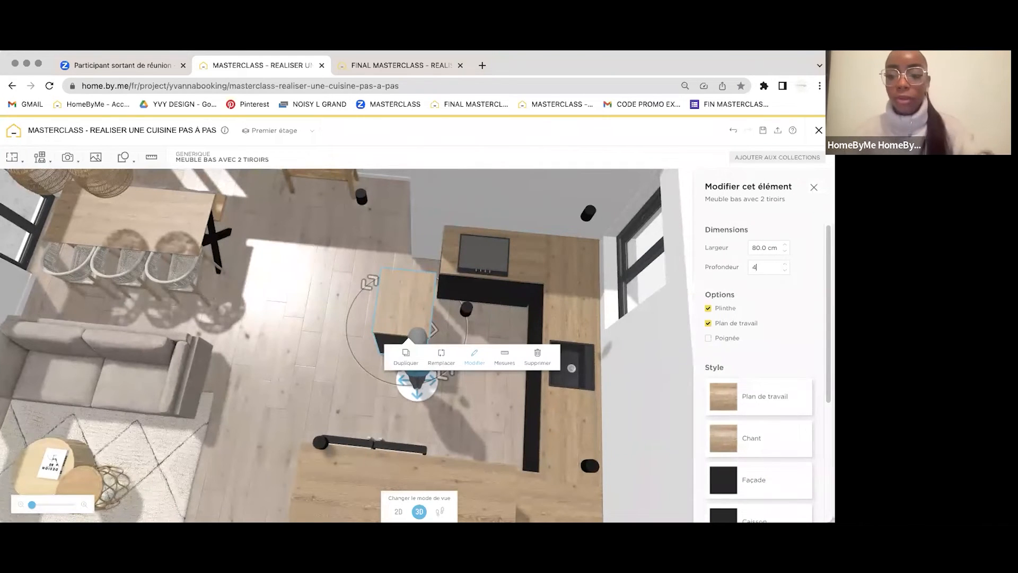
{"action": "left_click", "coordinate": [756, 251]}
{"action": "type", "text": "110"}
{"action": "key", "text": "Return"}
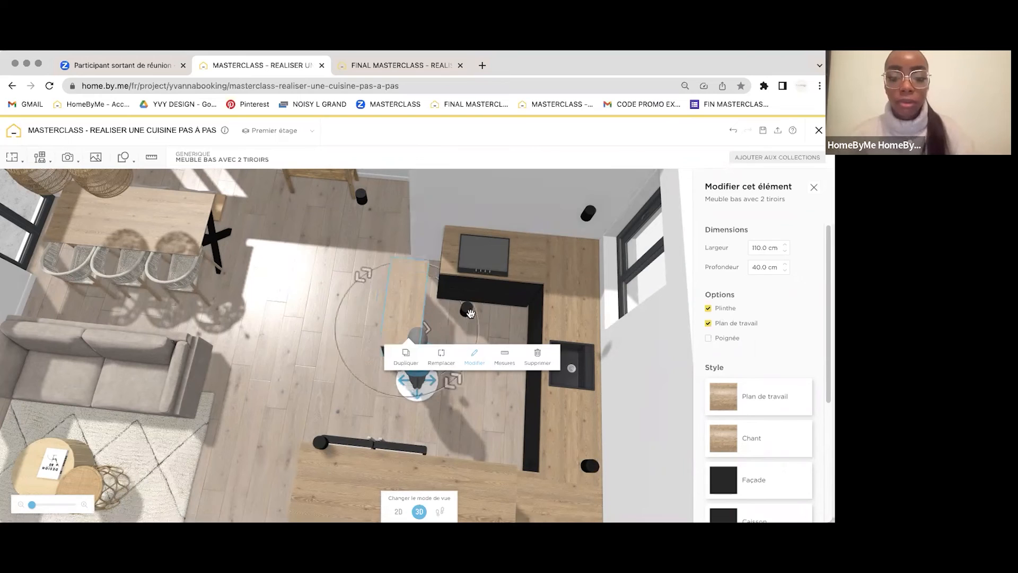
Step: Make a second two-drawer peninsula cabinet 60 cm wide and position it against the end of the hob run
{"action": "left_click", "coordinate": [756, 249]}
{"action": "type", "text": "60"}
{"action": "key", "text": "Return"}
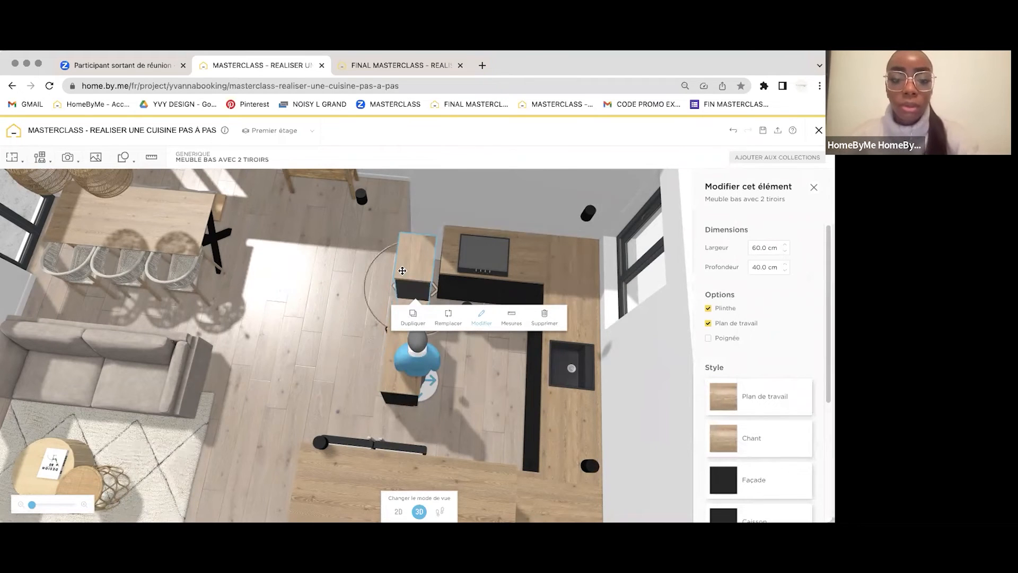
{"action": "left_click_drag", "start_coordinate": [404, 268], "coordinate": [409, 256]}
Step: Check the dimensions of the narrow one-door cabinet at the peninsula's inner corner in FINAL MASTERCLASS
{"action": "left_click", "coordinate": [532, 212]}
{"action": "left_click_drag", "start_coordinate": [532, 212], "coordinate": [474, 325]}
{"action": "left_click_drag", "start_coordinate": [582, 281], "coordinate": [450, 214]}
{"action": "key", "text": "ctrl+Tab"}
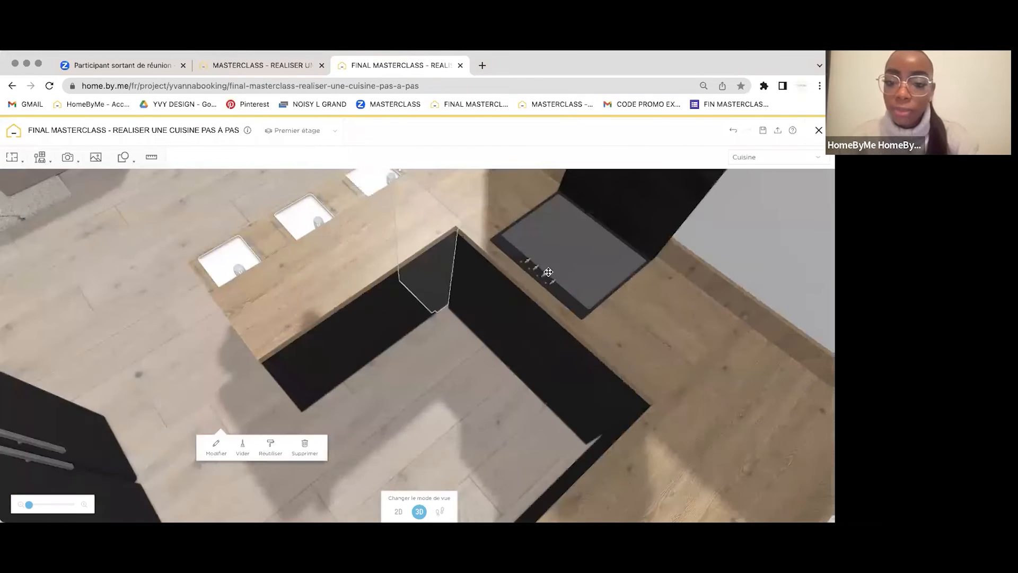
{"action": "left_click", "coordinate": [456, 244]}
{"action": "left_click", "coordinate": [519, 264]}
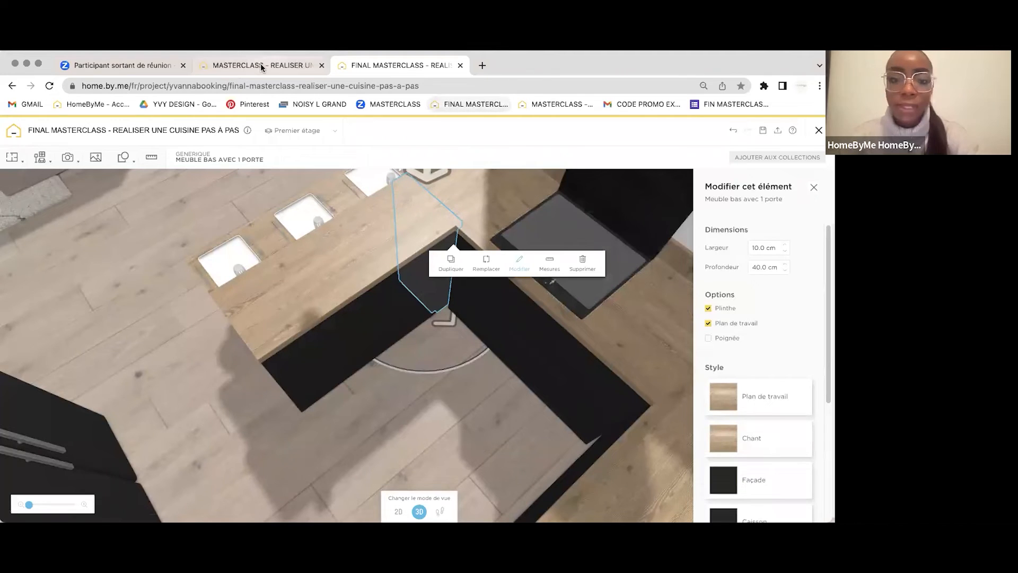
Step: Back in MASTERCLASS, place a 10 cm wide one-door base cabinet at the peninsula's inner corner and set its depth to 40 cm
{"action": "key", "text": "ctrl+shift+Tab"}
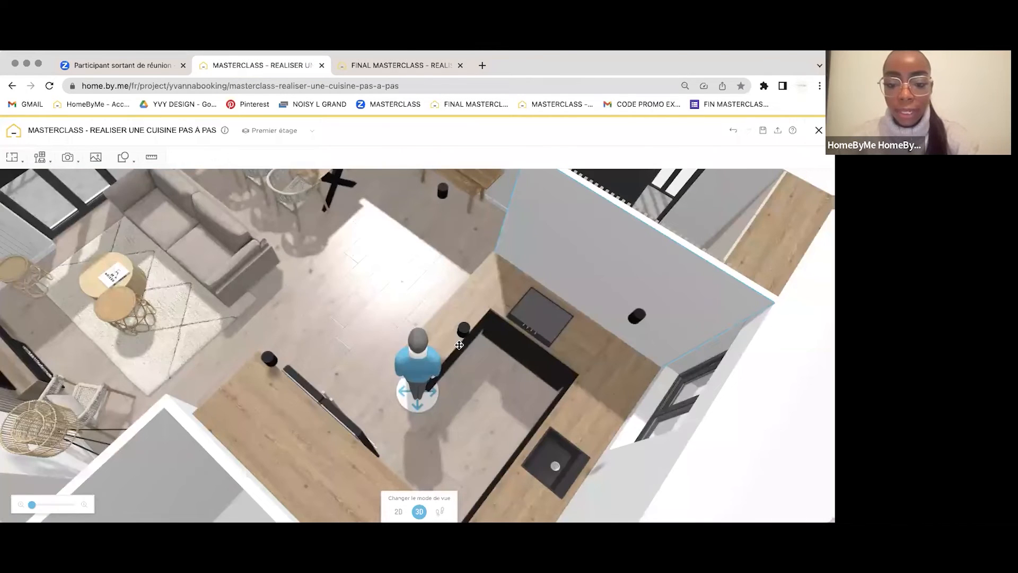
{"action": "left_click", "coordinate": [499, 357]}
{"action": "left_click", "coordinate": [477, 356]}
{"action": "left_click", "coordinate": [515, 366]}
{"action": "left_click_drag", "start_coordinate": [518, 350], "coordinate": [465, 289]}
{"action": "left_click", "coordinate": [530, 327]}
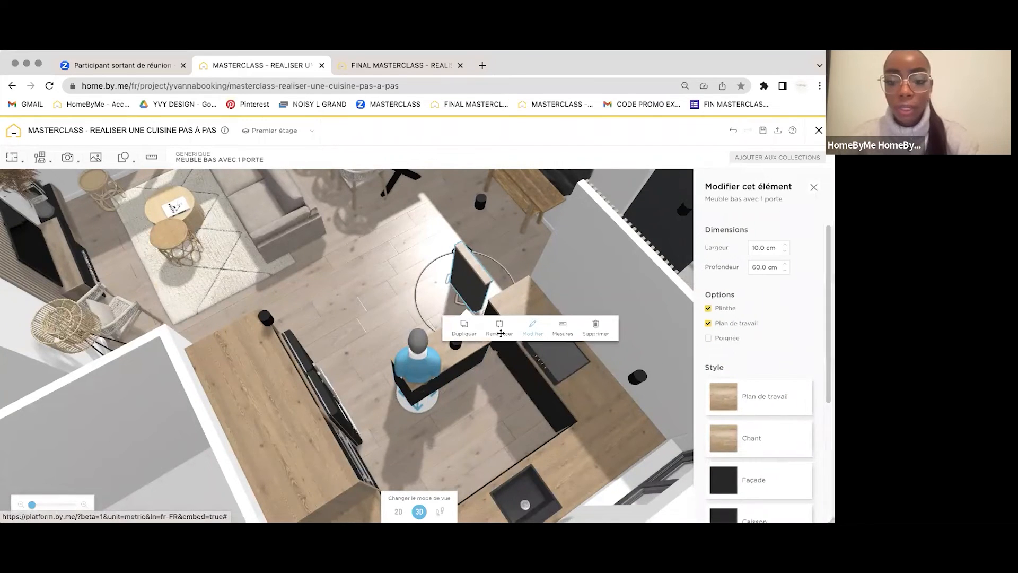
{"action": "left_click_drag", "start_coordinate": [475, 291], "coordinate": [498, 347]}
{"action": "left_click", "coordinate": [756, 268]}
{"action": "type", "text": "40"}
{"action": "key", "text": "Return"}
Step: Align the two-drawer peninsula cabinets with the narrow corner cabinet so they form one continuous run from the wall
{"action": "left_click", "coordinate": [455, 373]}
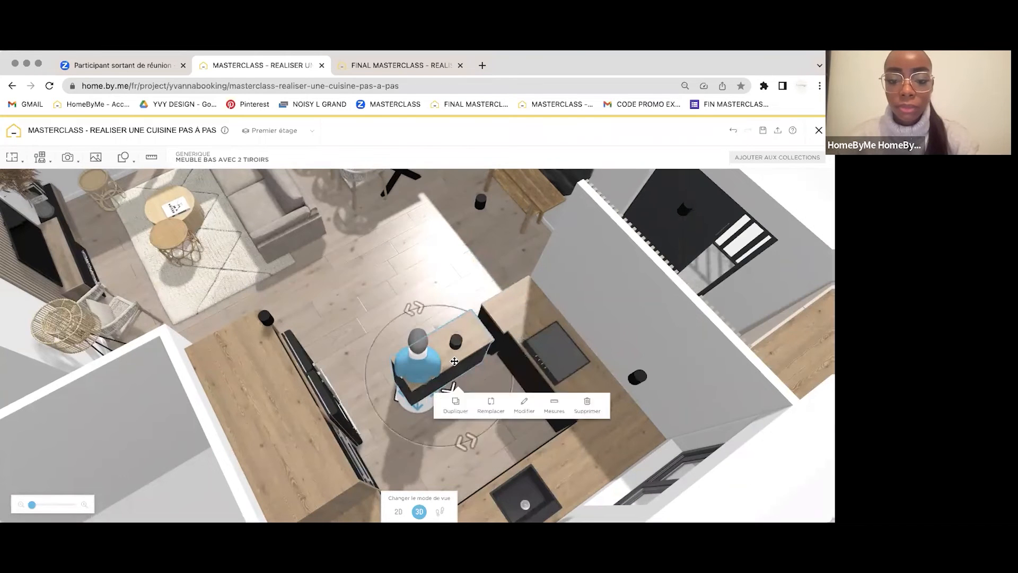
{"action": "left_click", "coordinate": [400, 248]}
{"action": "left_click_drag", "start_coordinate": [381, 256], "coordinate": [519, 323]}
{"action": "left_click", "coordinate": [409, 293]}
{"action": "left_click_drag", "start_coordinate": [388, 344], "coordinate": [331, 282]}
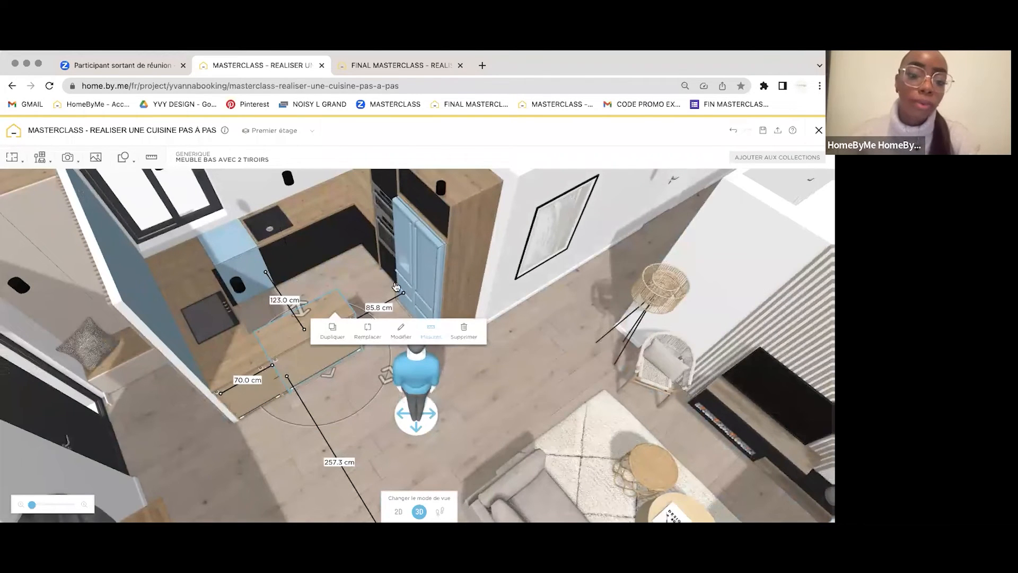
{"action": "left_click_drag", "start_coordinate": [416, 371], "coordinate": [293, 262]}
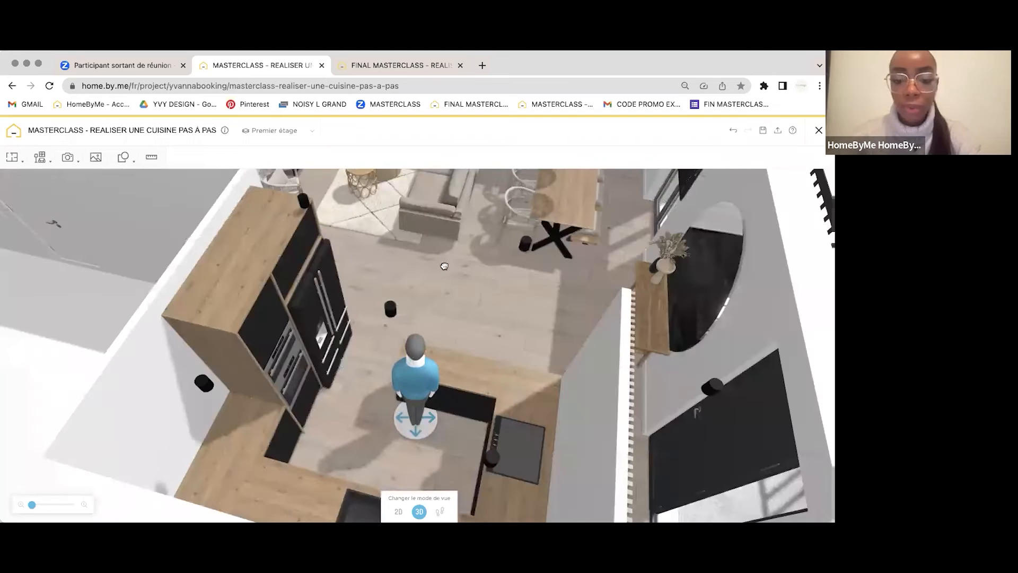
Step: Examine the raised back, bar counter and stools on the living-room side of the peninsula in FINAL MASTERCLASS
{"action": "key", "text": "ctrl+Tab"}
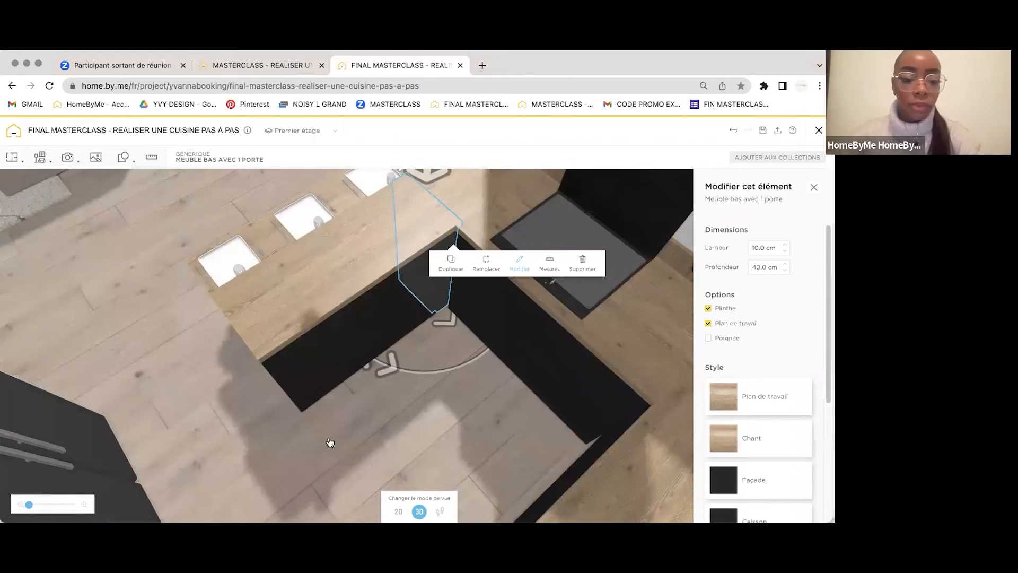
{"action": "scroll", "coordinate": [359, 414], "scroll_direction": "down", "scroll_amount": 8}
{"action": "scroll", "coordinate": [268, 286], "scroll_direction": "down", "scroll_amount": 4}
{"action": "left_click_drag", "start_coordinate": [268, 286], "coordinate": [444, 323]}
{"action": "left_click", "coordinate": [439, 328]}
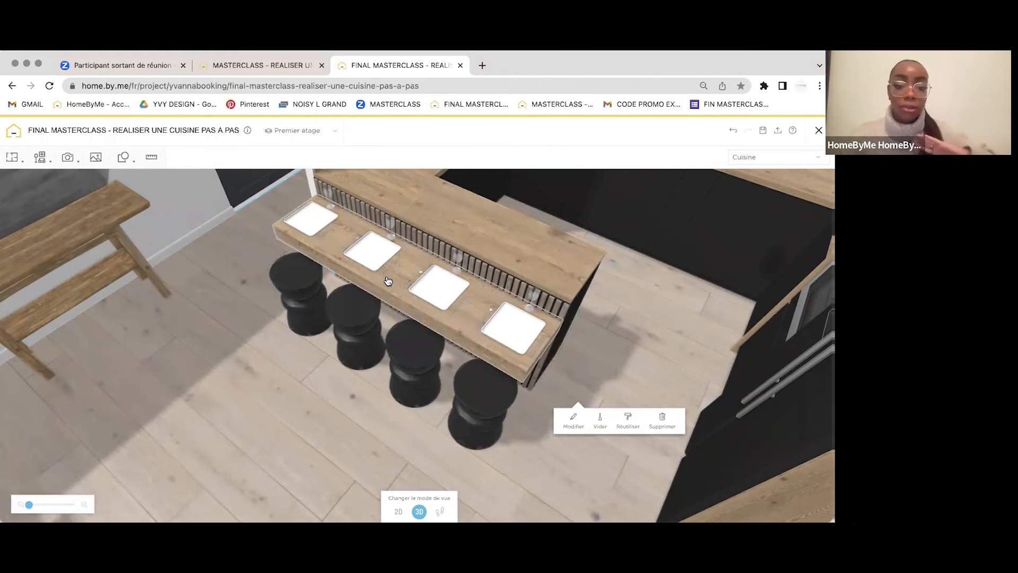
Step: Back in MASTERCLASS, place a resizable four-edge worktop at the peninsula and open its dimensions
{"action": "left_click", "coordinate": [273, 65]}
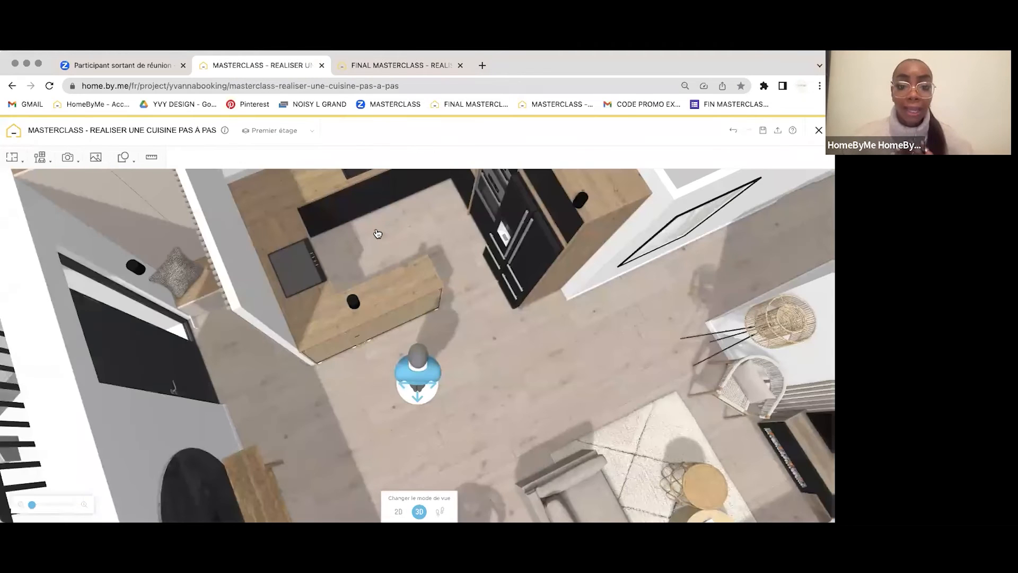
{"action": "left_click_drag", "start_coordinate": [378, 234], "coordinate": [481, 205]}
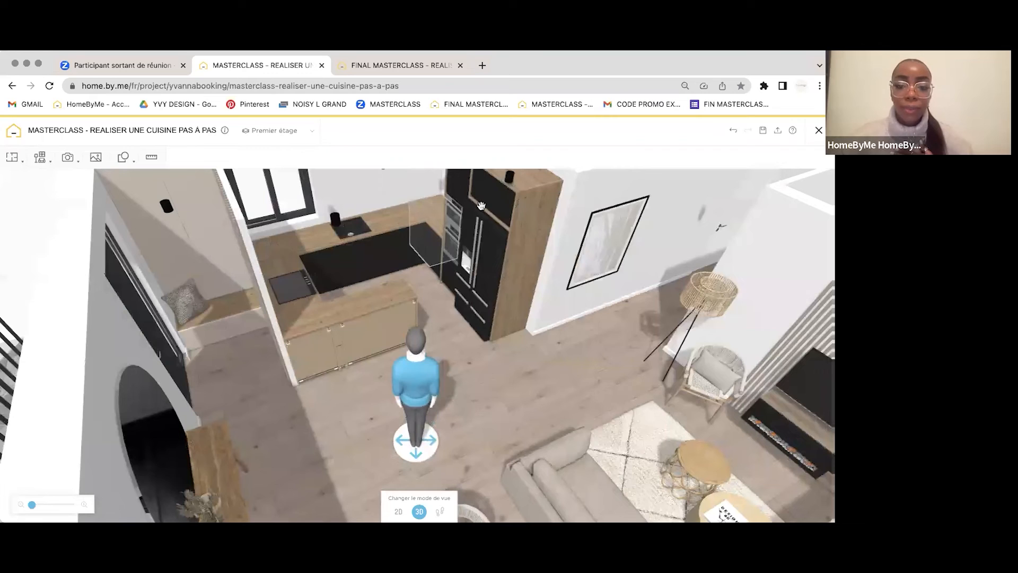
{"action": "left_click", "coordinate": [481, 205]}
{"action": "left_click", "coordinate": [337, 319]}
{"action": "left_click_drag", "start_coordinate": [325, 299], "coordinate": [419, 381]}
{"action": "left_click_drag", "start_coordinate": [456, 318], "coordinate": [374, 330]}
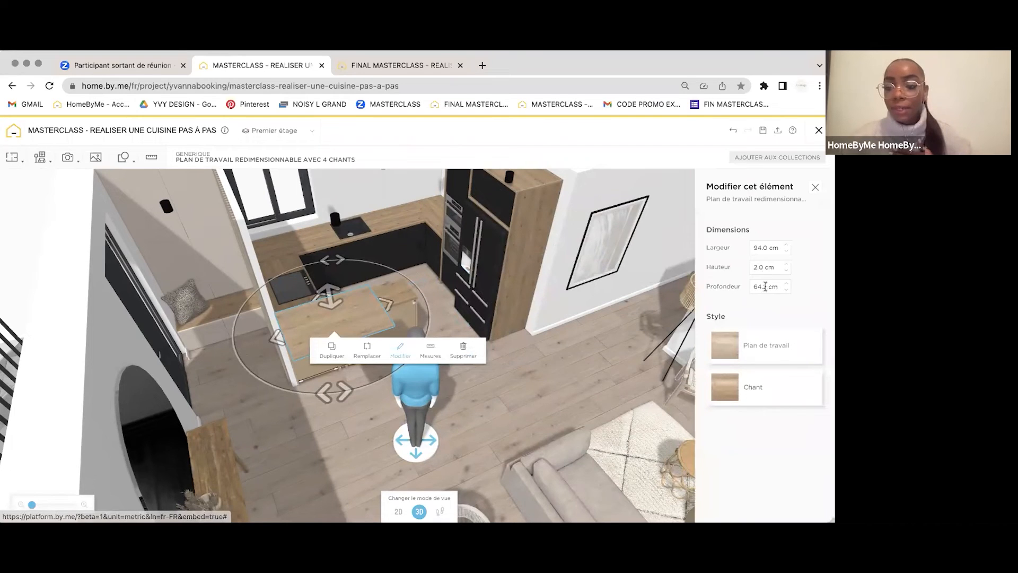
{"action": "left_click", "coordinate": [765, 289]}
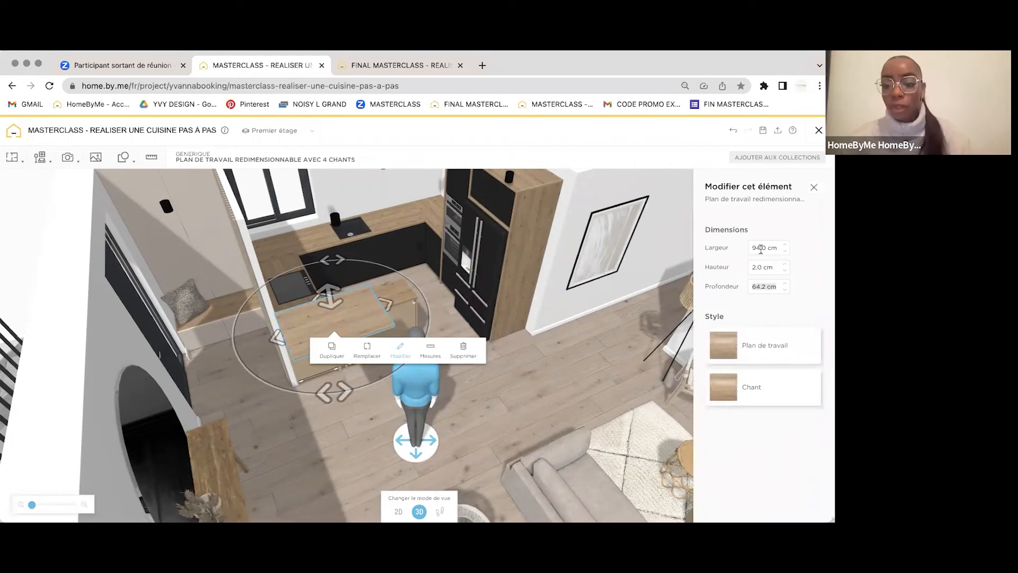
{"action": "left_click", "coordinate": [762, 267]}
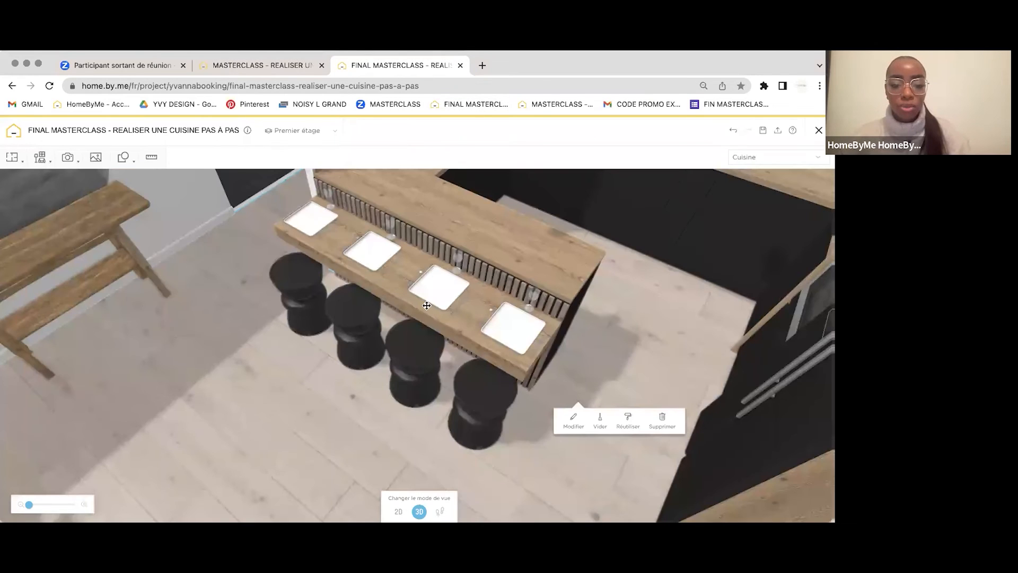
Step: Check the width, height and depth of the bar counter's worktop in FINAL MASTERCLASS
{"action": "left_click", "coordinate": [427, 305]}
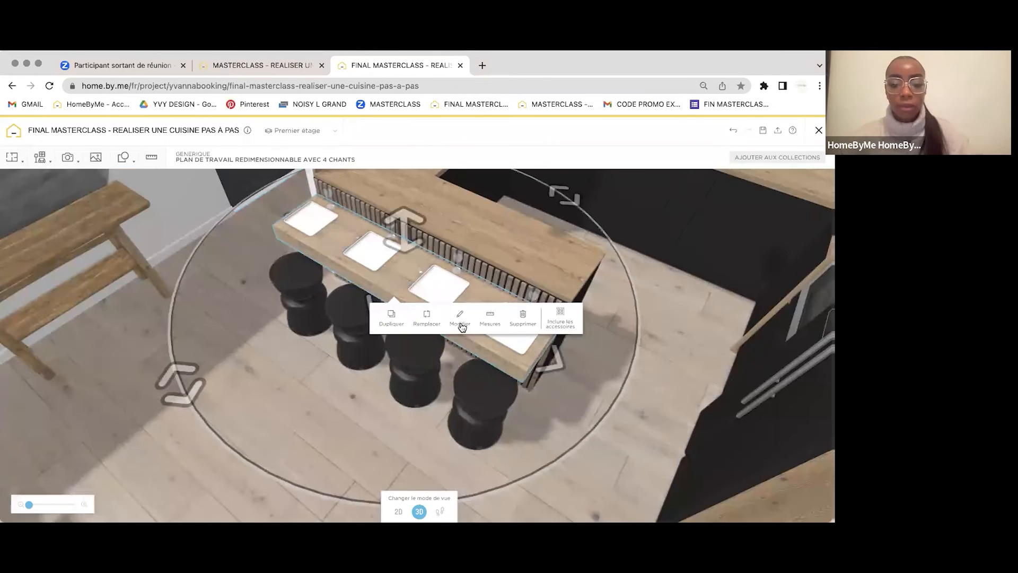
{"action": "left_click", "coordinate": [459, 321]}
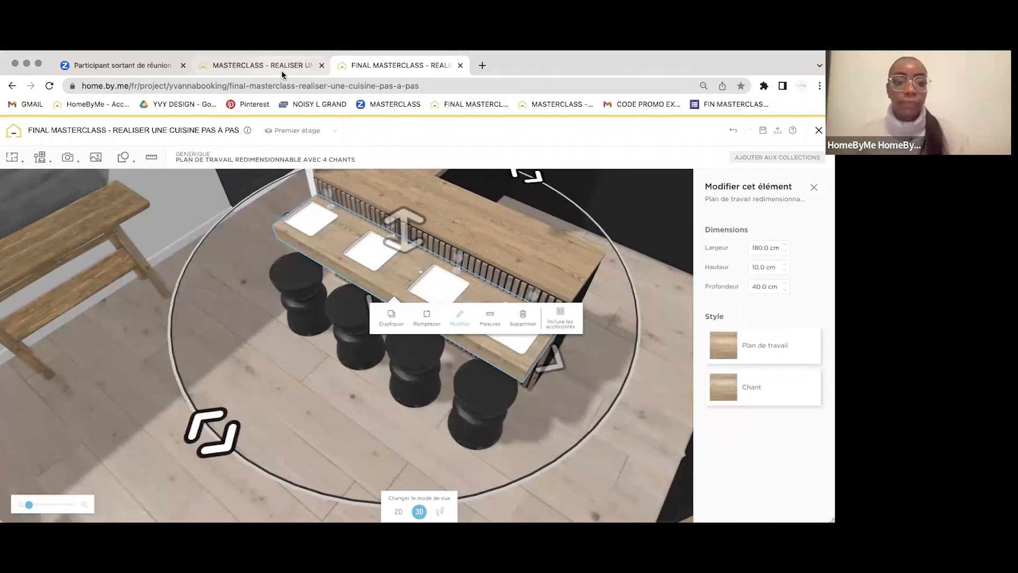
{"action": "left_click", "coordinate": [260, 65]}
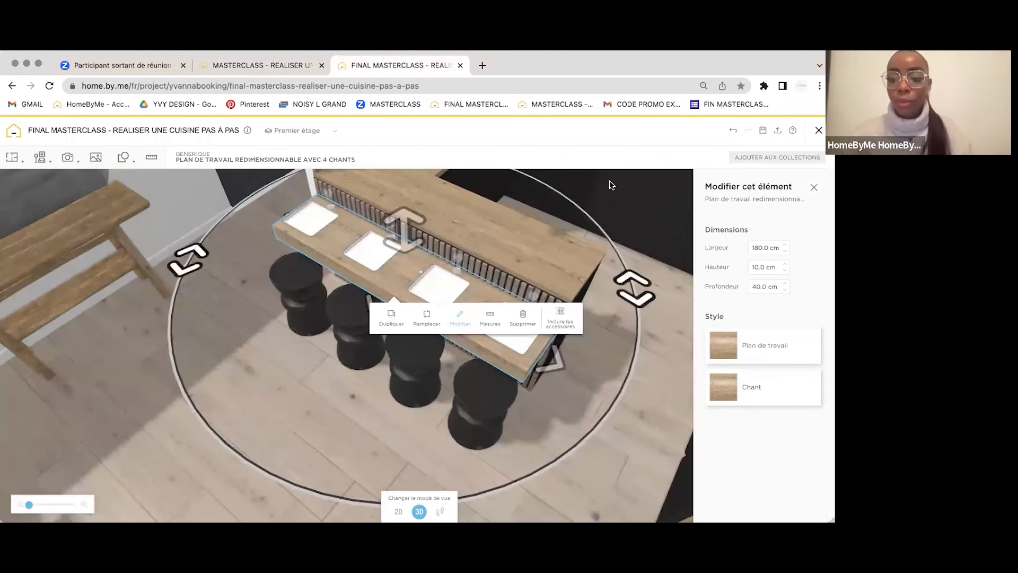
Step: In MASTERCLASS, size the new worktop 180 cm wide, 10 cm high and 40 cm deep, and place it along the peninsula's back
{"action": "left_click", "coordinate": [289, 64]}
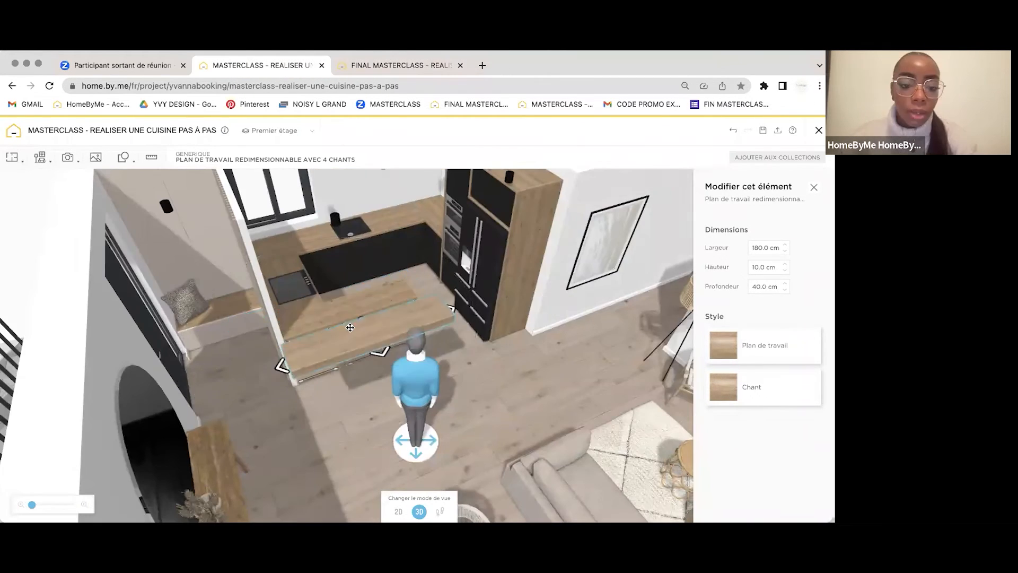
{"action": "left_click_drag", "start_coordinate": [351, 337], "coordinate": [397, 320]}
{"action": "left_click", "coordinate": [519, 346]}
Step: Raise the bar worktop to 65 cm above the floor and review its position against the peninsula
{"action": "left_click_drag", "start_coordinate": [510, 348], "coordinate": [483, 438]}
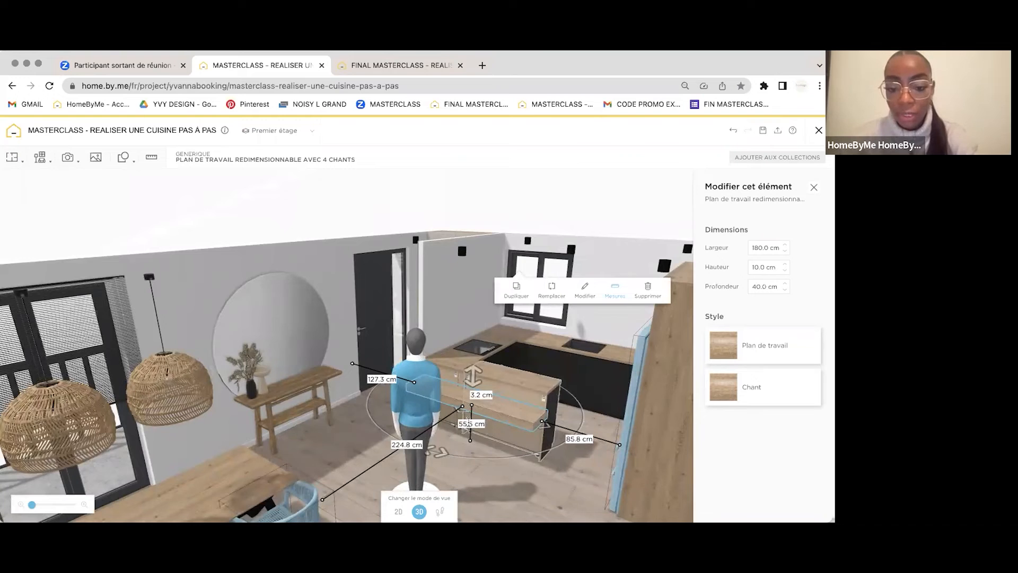
{"action": "left_click", "coordinate": [469, 423]}
{"action": "type", "text": "65"}
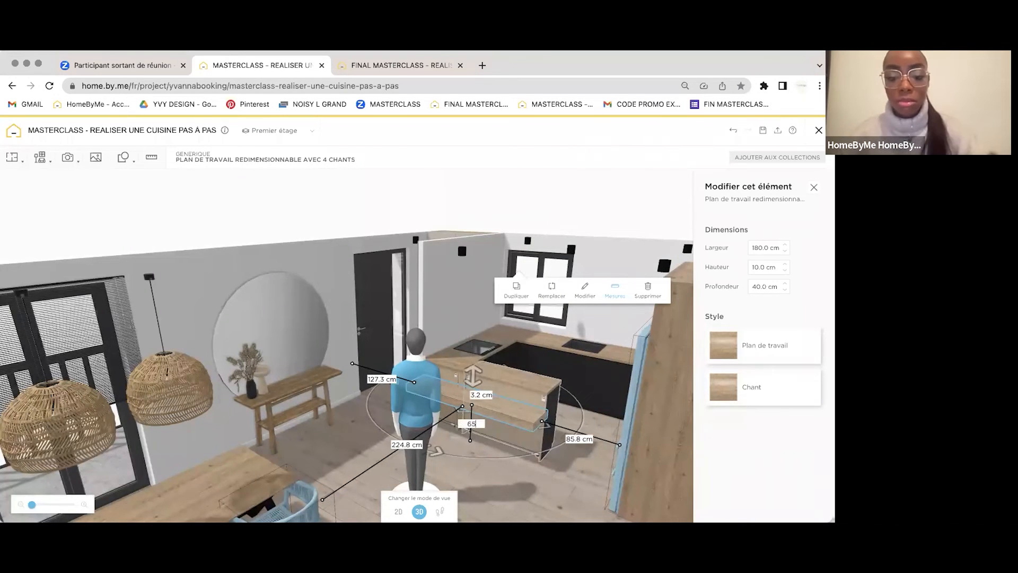
{"action": "left_click", "coordinate": [483, 185]}
{"action": "left_click_drag", "start_coordinate": [483, 185], "coordinate": [478, 427]}
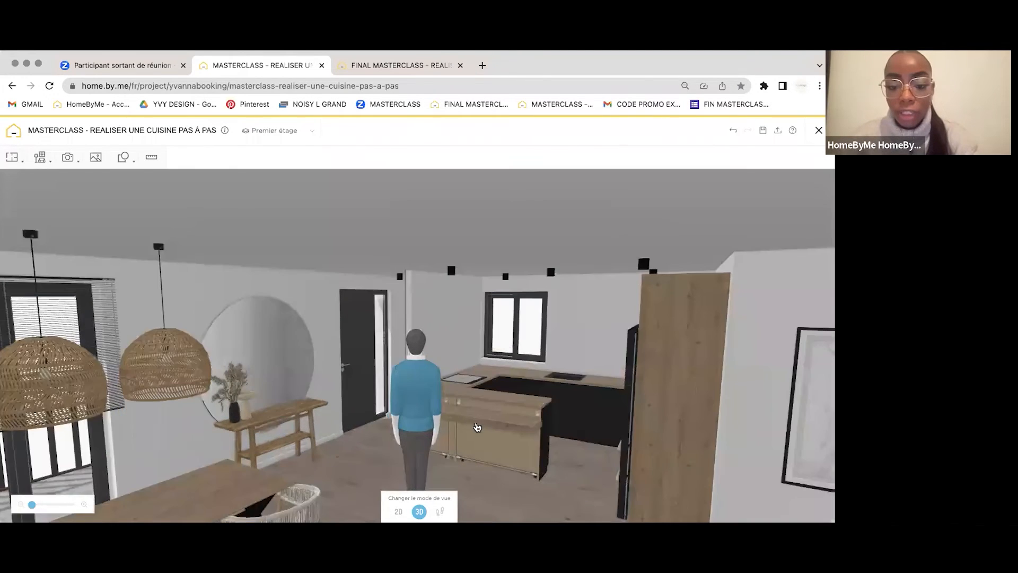
{"action": "left_click_drag", "start_coordinate": [480, 202], "coordinate": [535, 205]}
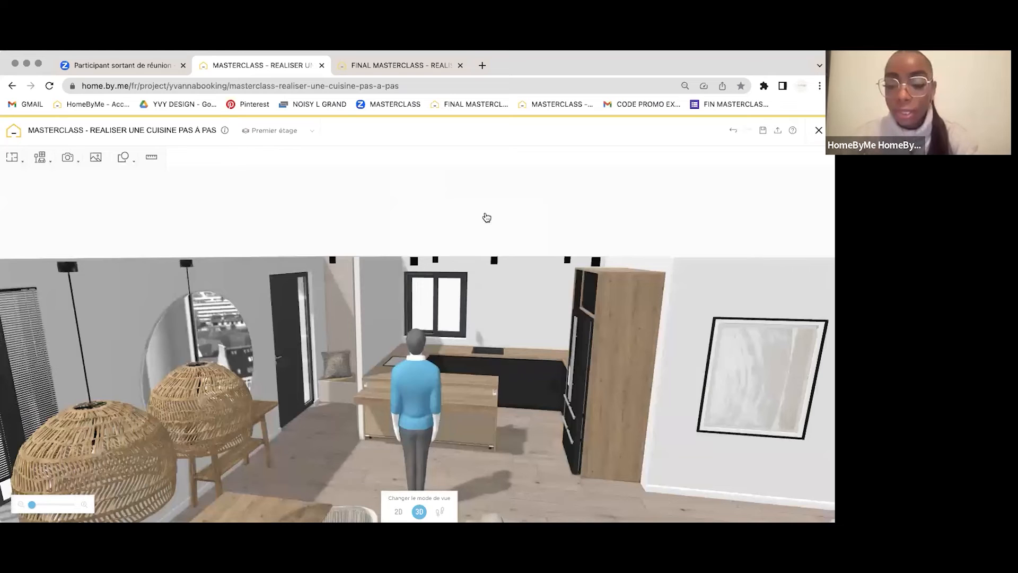
{"action": "left_click_drag", "start_coordinate": [487, 218], "coordinate": [552, 265]}
{"action": "left_click", "coordinate": [552, 266]}
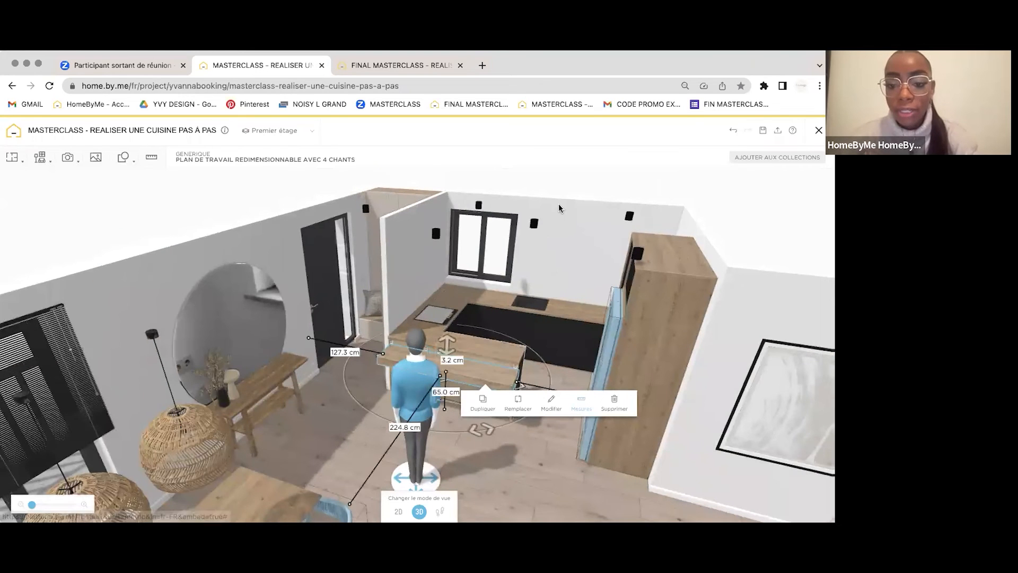
{"action": "left_click_drag", "start_coordinate": [525, 187], "coordinate": [552, 210]}
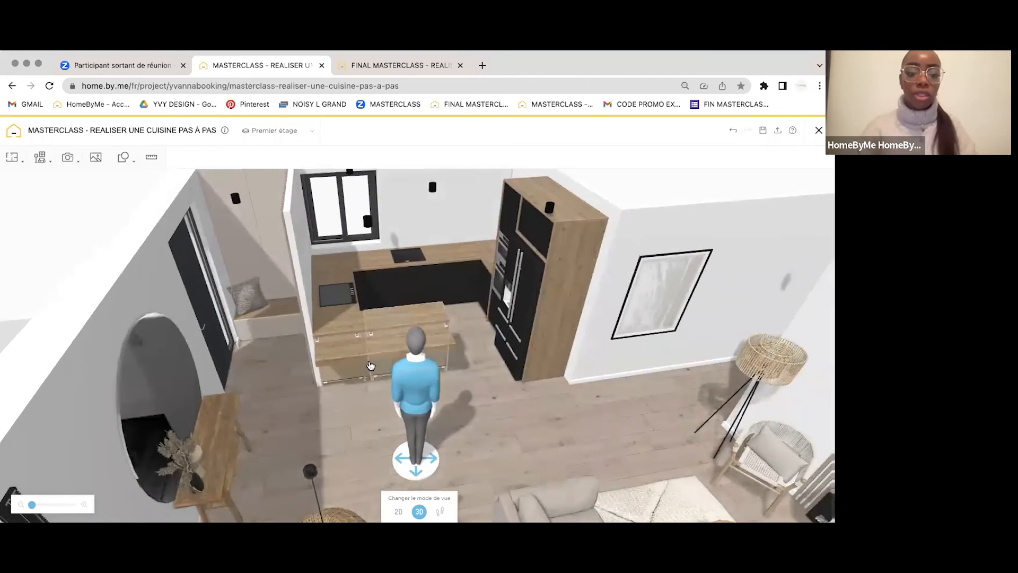
Step: Search the product catalogue for Woodupp and place an Akupanel - Chêne rustique gris panel at the back of the peninsula
{"action": "left_click", "coordinate": [40, 157]}
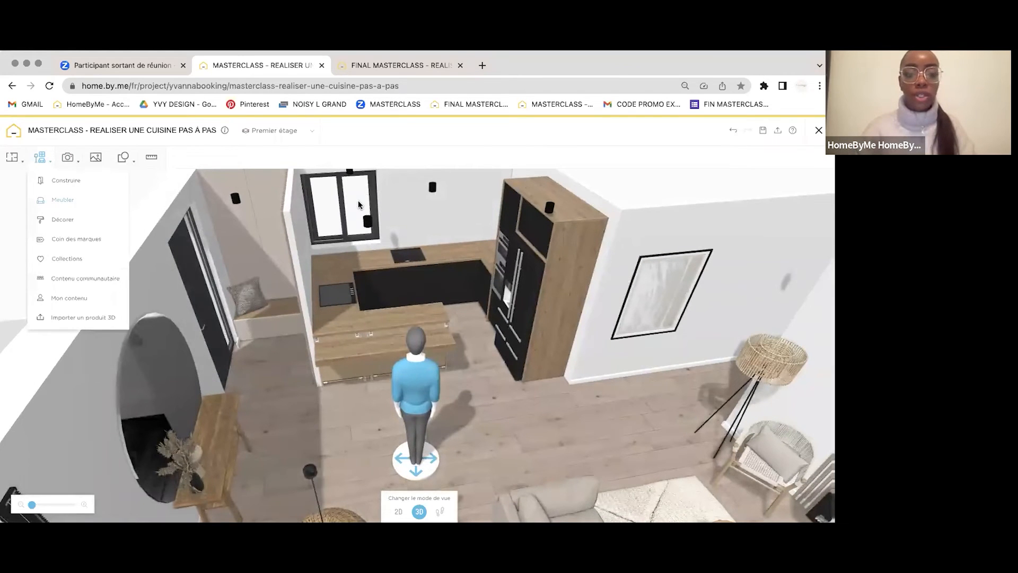
{"action": "type", "text": "WODDU"}
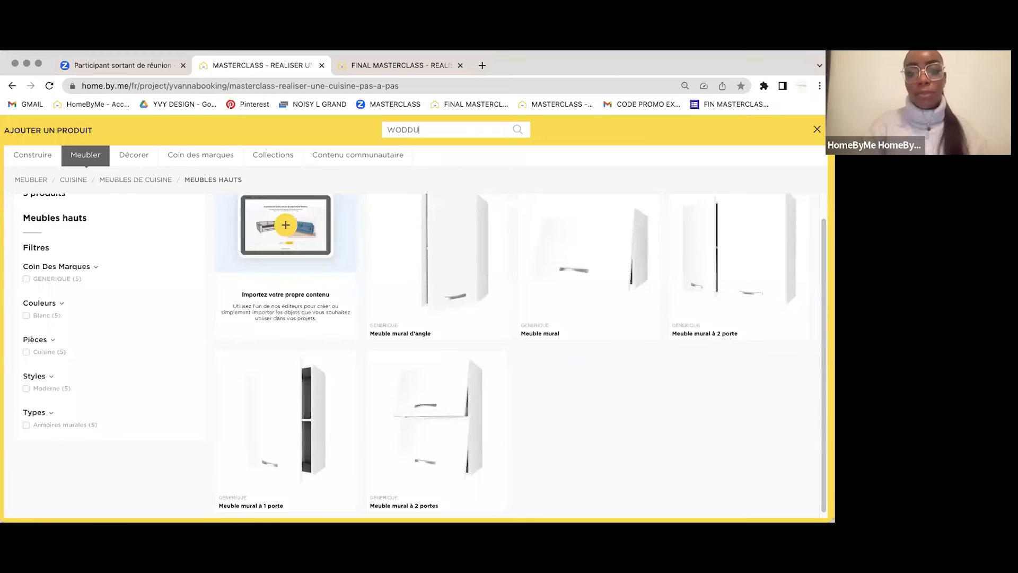
{"action": "type", "text": "O"}
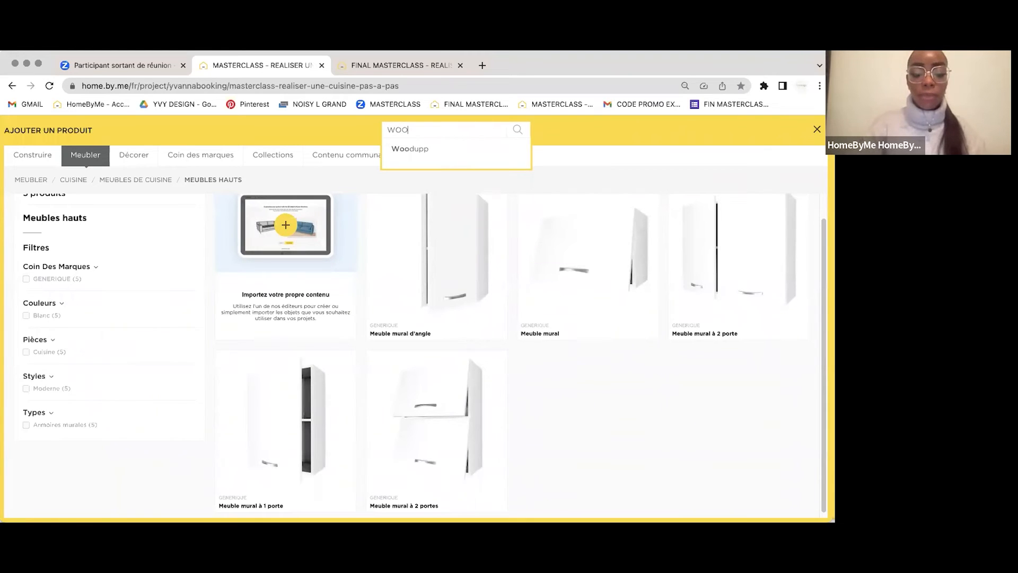
{"action": "left_click", "coordinate": [424, 149]}
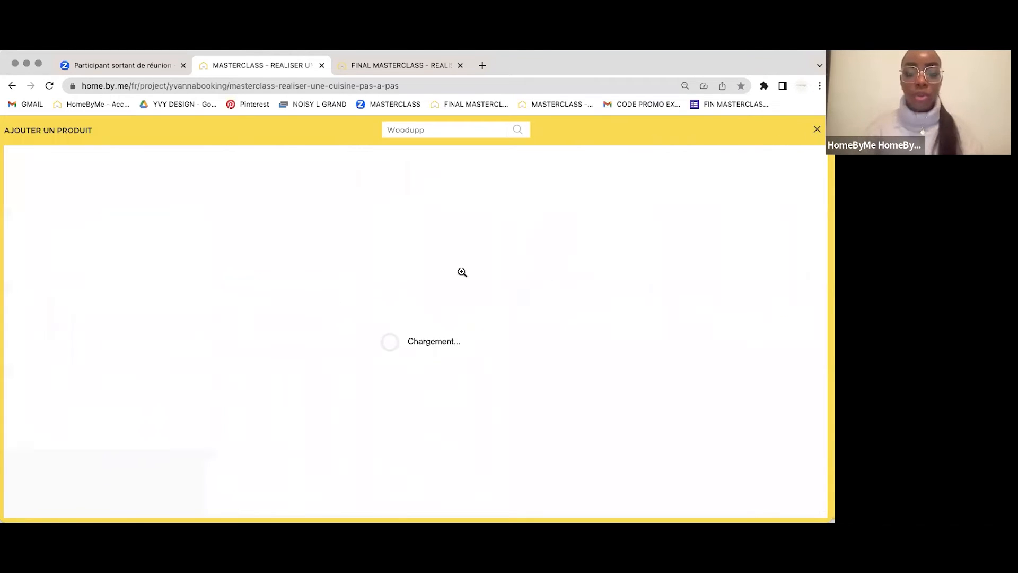
{"action": "left_click", "coordinate": [727, 316]}
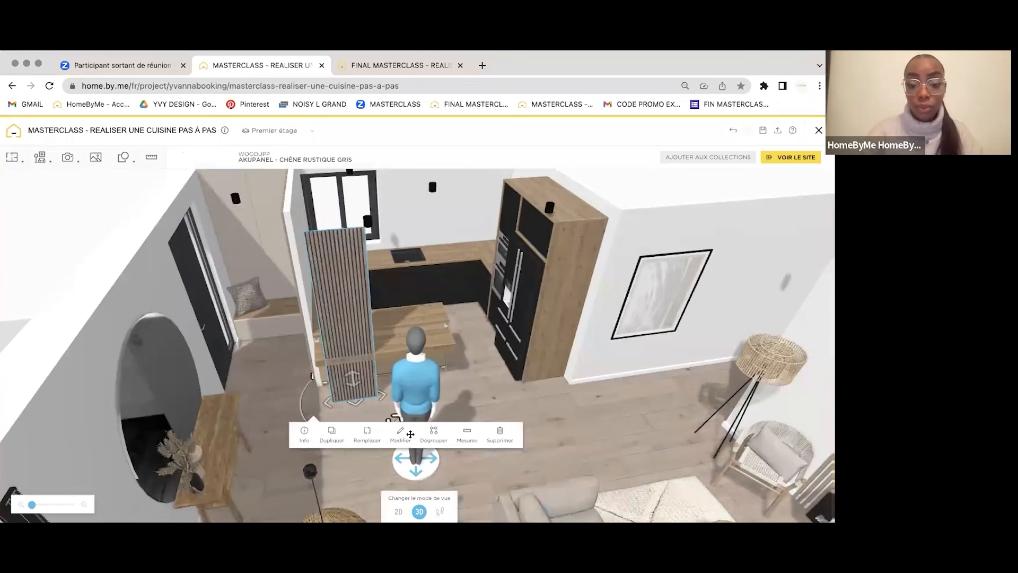
{"action": "left_click", "coordinate": [400, 432]}
Step: Check the length and orientation of the slatted Akupanel behind the bar counter in FINAL MASTERCLASS
{"action": "left_click", "coordinate": [759, 254]}
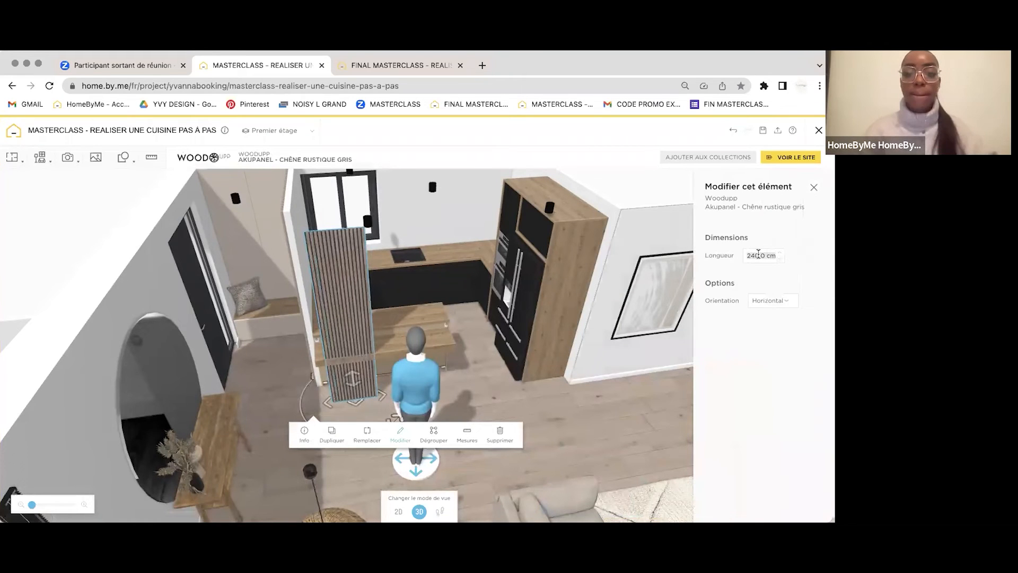
{"action": "left_click", "coordinate": [396, 65]}
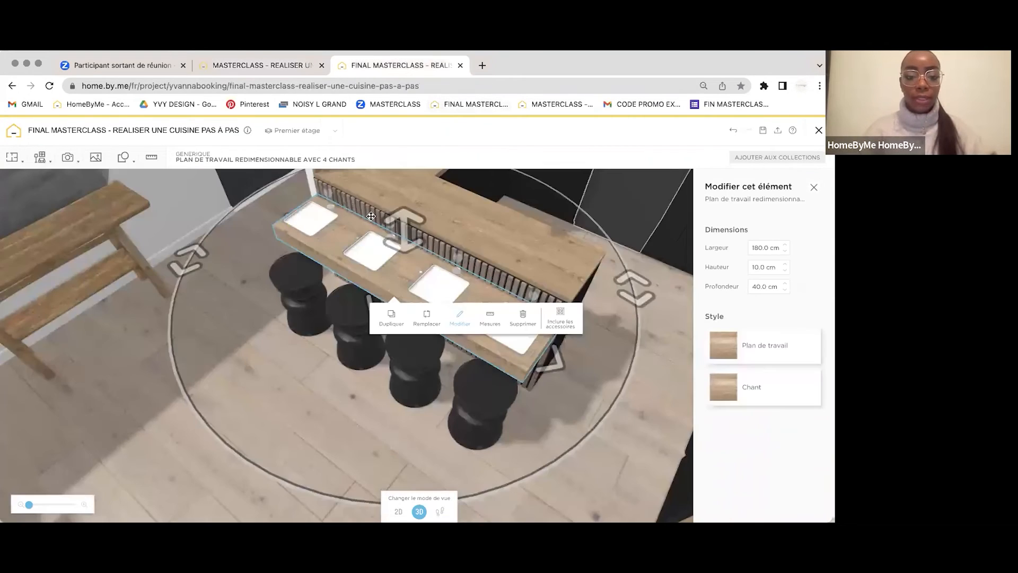
{"action": "left_click", "coordinate": [371, 216]}
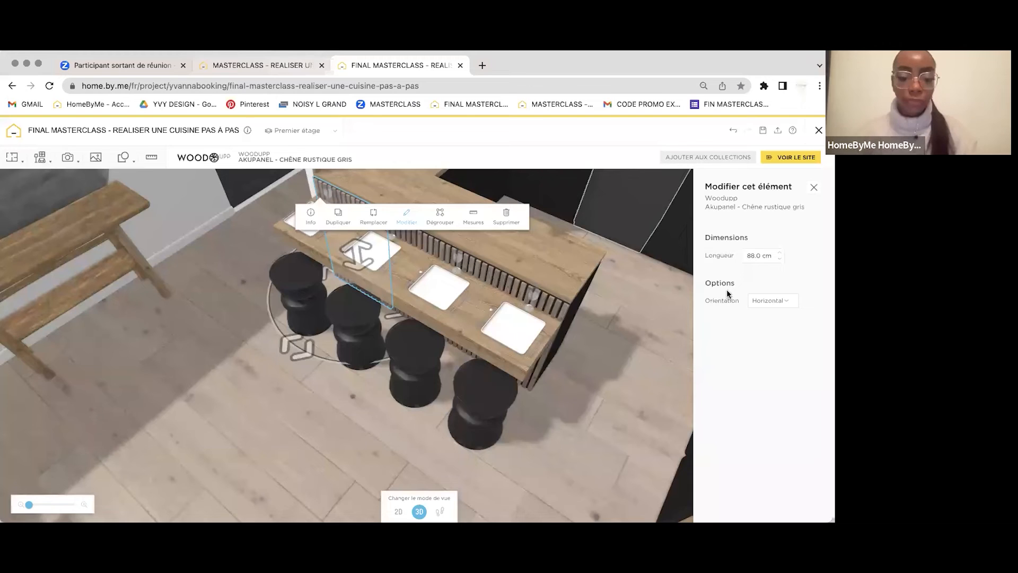
Step: Back in MASTERCLASS, set the Akupanel's length to 88 cm and clad the whole back of the peninsula with slatted panels
{"action": "left_click", "coordinate": [261, 65]}
{"action": "left_click", "coordinate": [355, 375]}
{"action": "left_click", "coordinate": [366, 414]}
{"action": "left_click", "coordinate": [469, 318]}
{"action": "left_click_drag", "start_coordinate": [466, 312], "coordinate": [522, 395]}
Step: Compare with the finished peninsula in FINAL MASTERCLASS, viewing the stools, place settings and kitchen wall accessories
{"action": "left_click", "coordinate": [401, 66]}
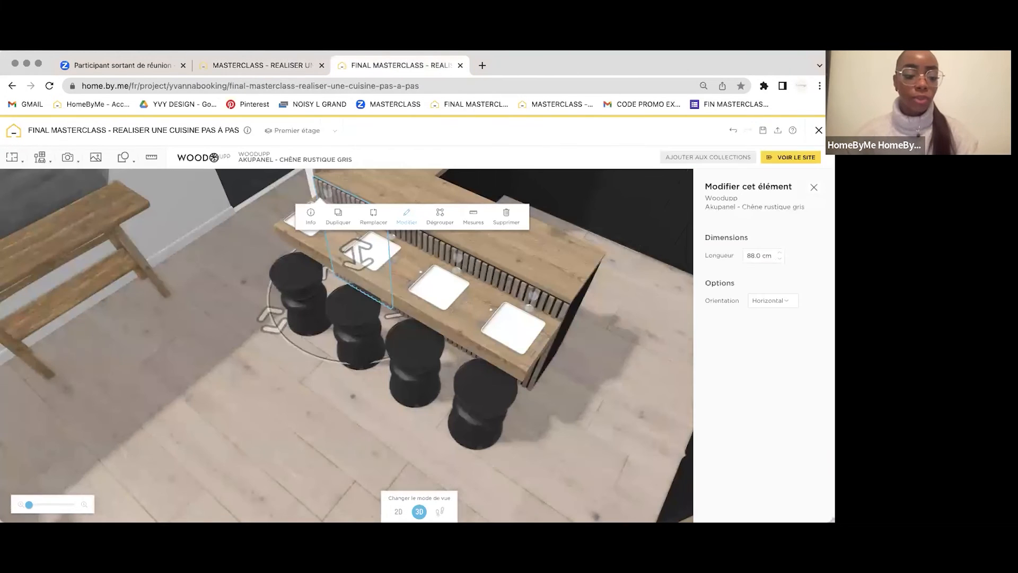
{"action": "left_click", "coordinate": [238, 408]}
{"action": "scroll", "coordinate": [288, 359], "scroll_direction": "down", "scroll_amount": 5}
{"action": "left_click_drag", "start_coordinate": [286, 364], "coordinate": [331, 430]}
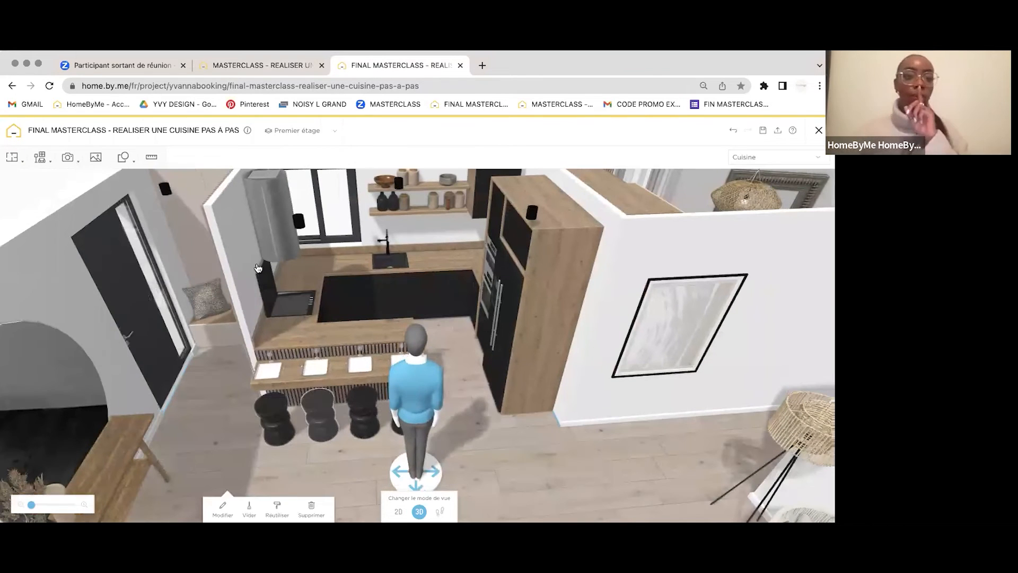
Step: Back in MASTERCLASS, look through the black coffee and side tables in the living-room category for a stool-like side table
{"action": "left_click", "coordinate": [259, 65]}
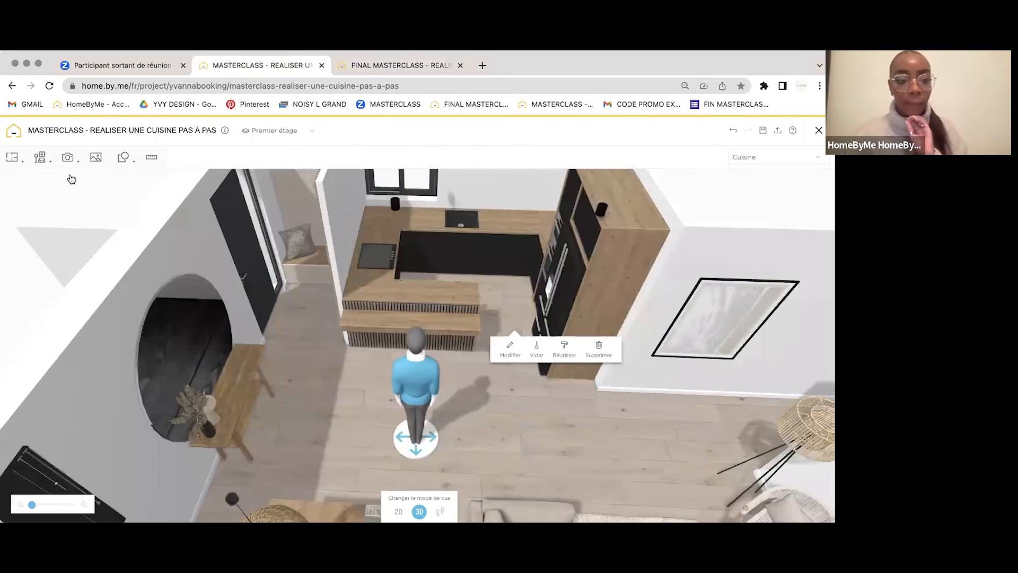
{"action": "left_click", "coordinate": [41, 157]}
{"action": "left_click", "coordinate": [49, 193]}
{"action": "left_click", "coordinate": [34, 159]}
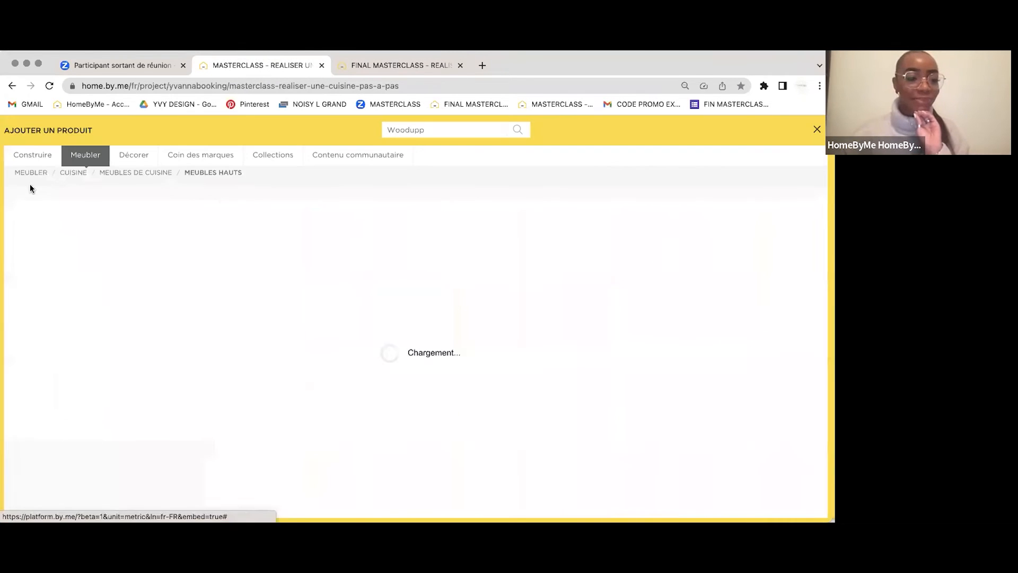
{"action": "left_click", "coordinate": [30, 179]}
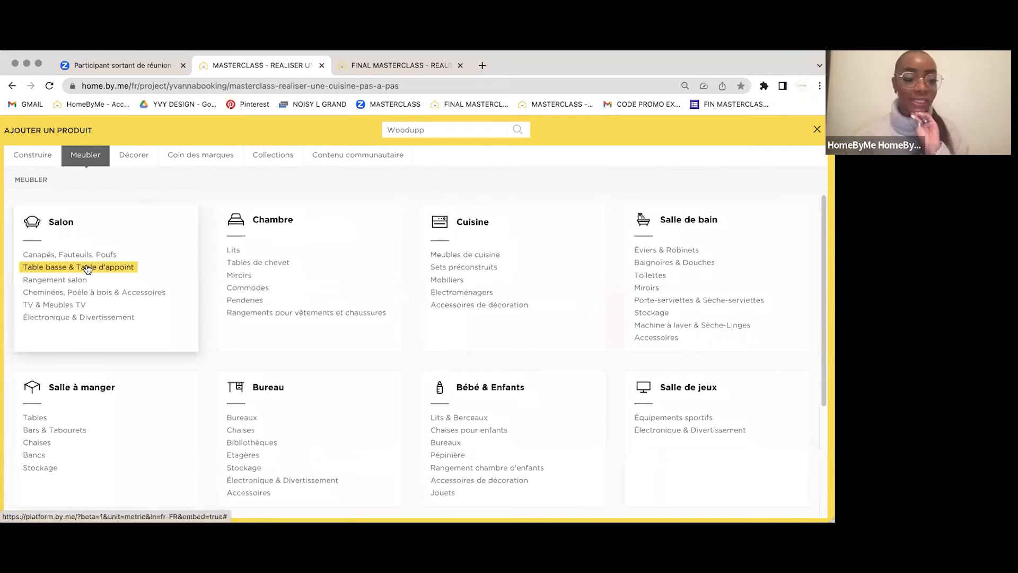
{"action": "left_click", "coordinate": [88, 268]}
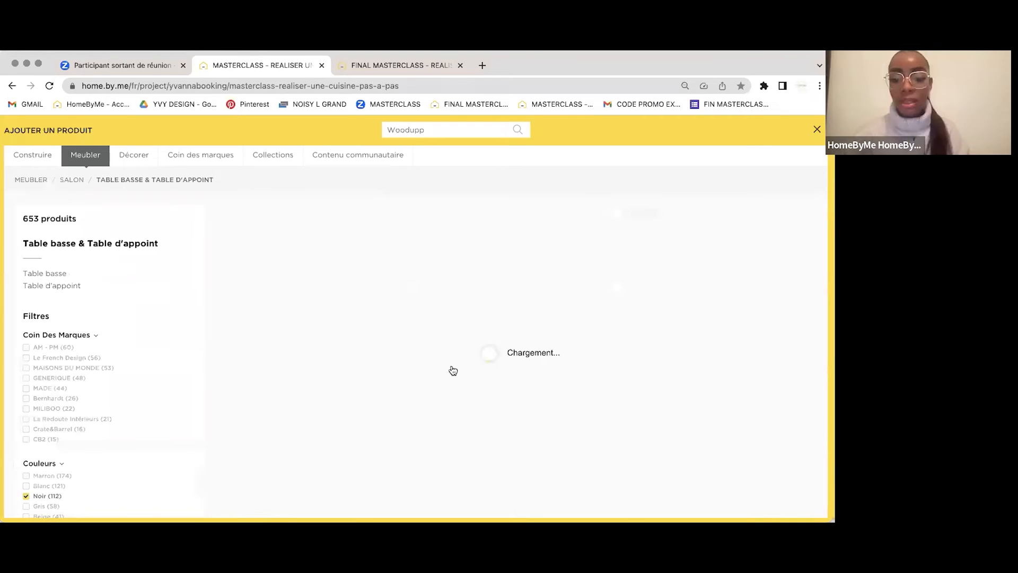
{"action": "scroll", "coordinate": [451, 365], "scroll_direction": "down", "scroll_amount": 10}
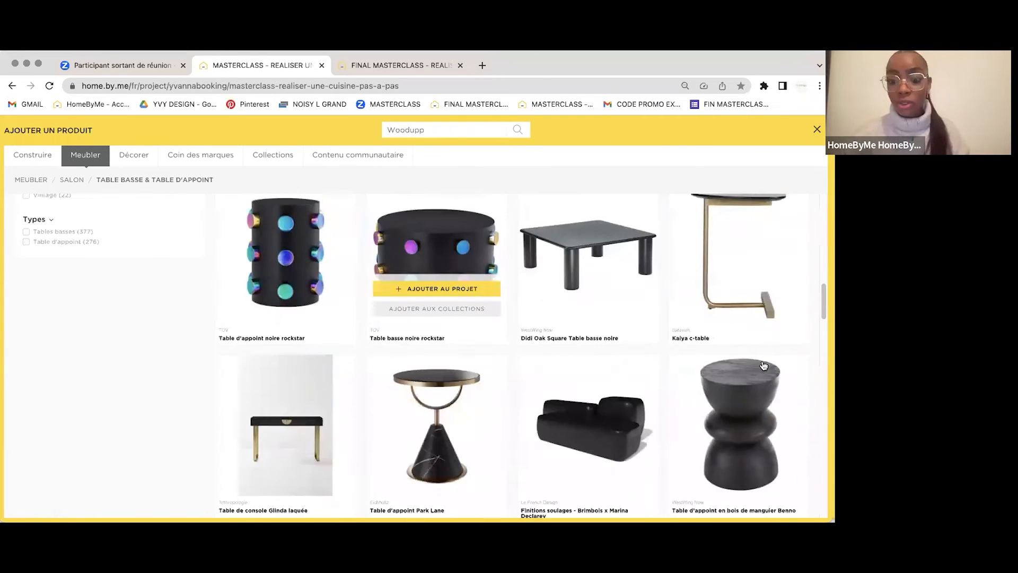
Step: Add the Table d'appoint en bois de manguier Benno and line up four of them as stools along the peninsula's bar
{"action": "left_click", "coordinate": [357, 361]}
{"action": "left_click", "coordinate": [378, 396]}
{"action": "left_click", "coordinate": [409, 396]}
{"action": "left_click", "coordinate": [410, 395]}
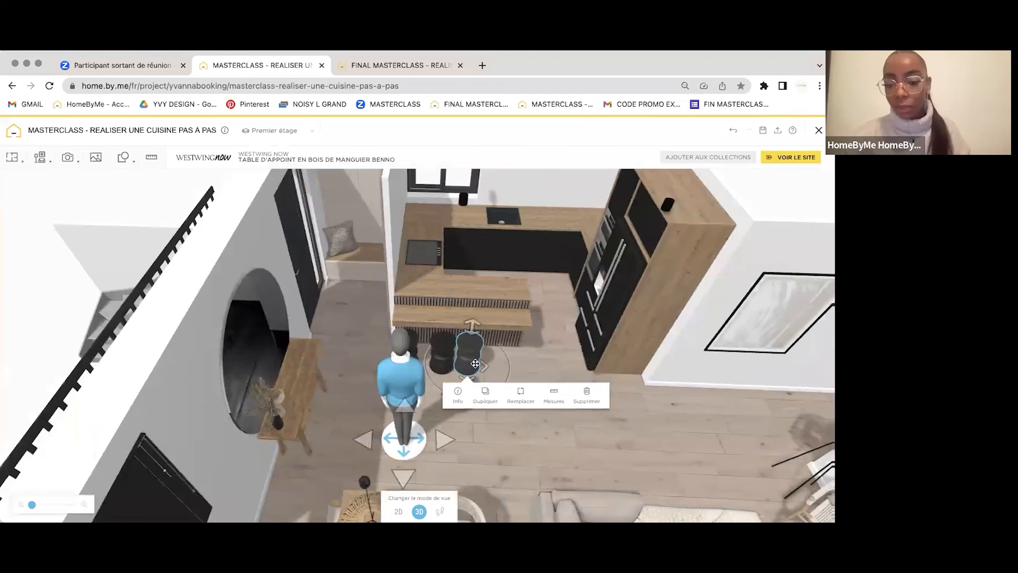
{"action": "left_click", "coordinate": [568, 337]}
Step: Examine the low wooden Jambage upstand behind the sink worktop in FINAL MASTERCLASS
{"action": "left_click_drag", "start_coordinate": [567, 286], "coordinate": [396, 295]}
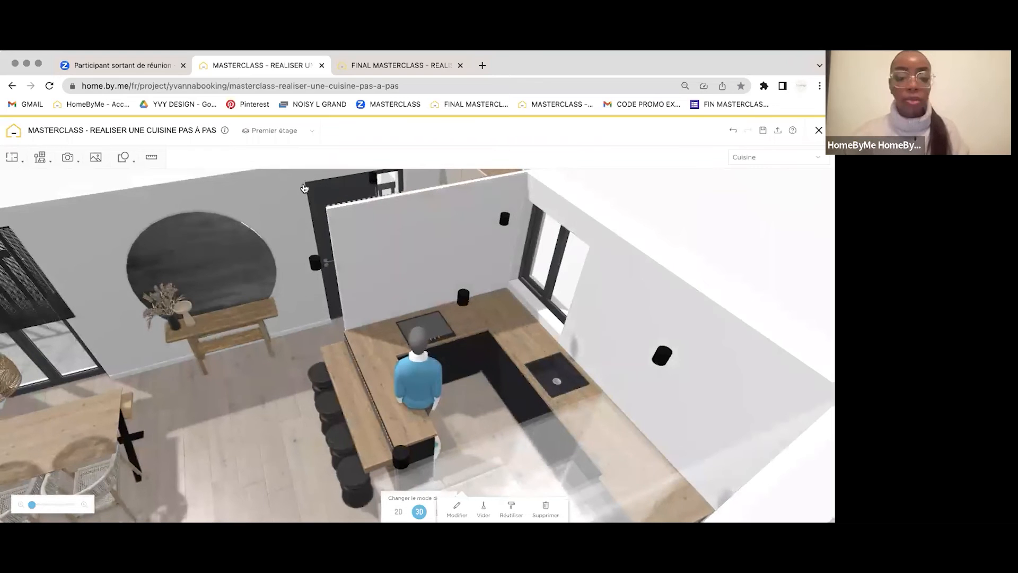
{"action": "left_click_drag", "start_coordinate": [445, 309], "coordinate": [472, 311]}
{"action": "key", "text": "ctrl+Tab"}
{"action": "left_click", "coordinate": [406, 293]}
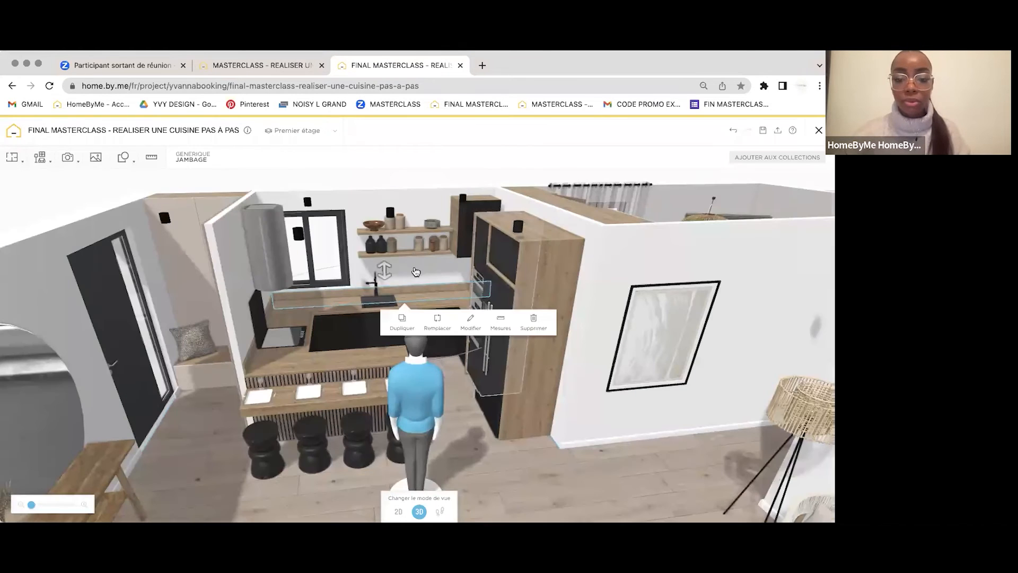
{"action": "left_click_drag", "start_coordinate": [410, 274], "coordinate": [453, 258]}
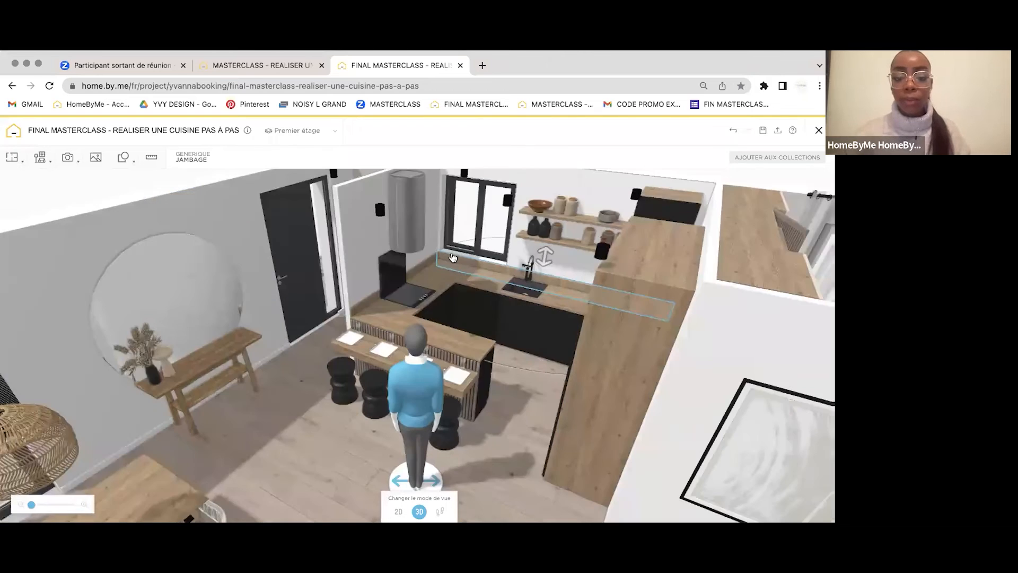
Step: Back in MASTERCLASS, duplicate the tall units' Jambage side panel into the middle of the kitchen and set its depth to 250 cm
{"action": "left_click", "coordinate": [260, 65]}
{"action": "left_click_drag", "start_coordinate": [540, 285], "coordinate": [504, 281]}
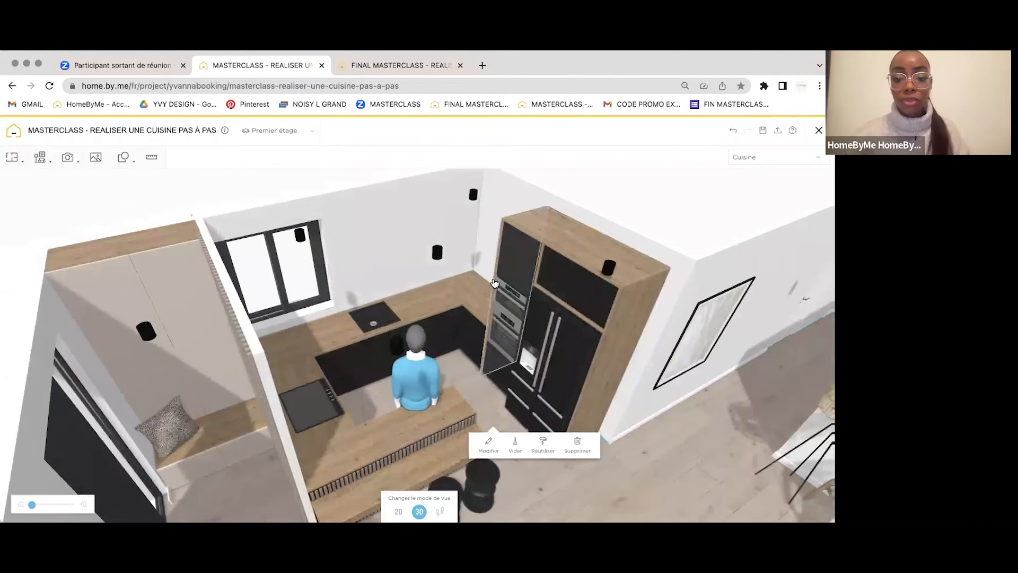
{"action": "left_click", "coordinate": [498, 296]}
{"action": "left_click", "coordinate": [498, 315]}
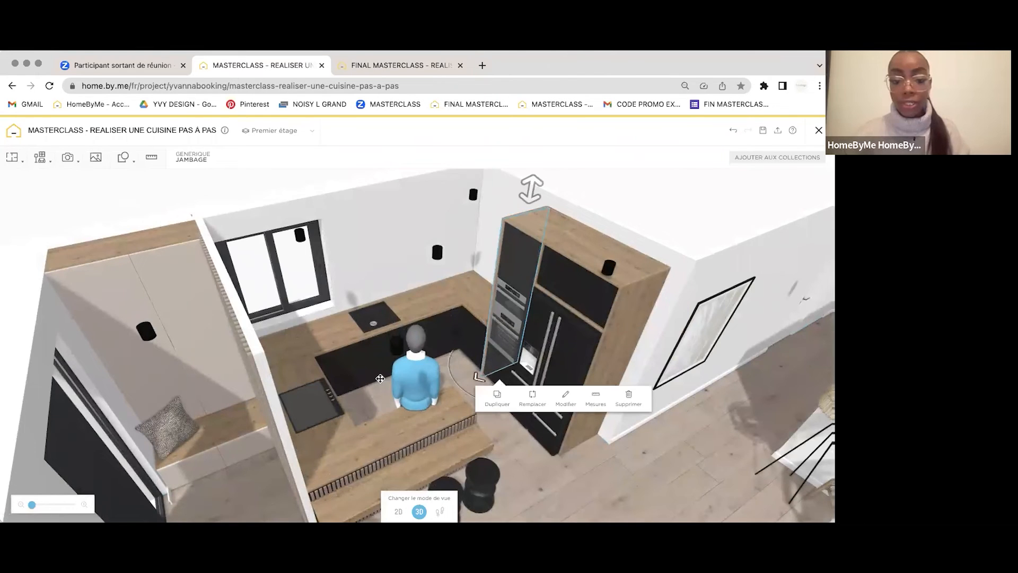
{"action": "left_click", "coordinate": [482, 412]}
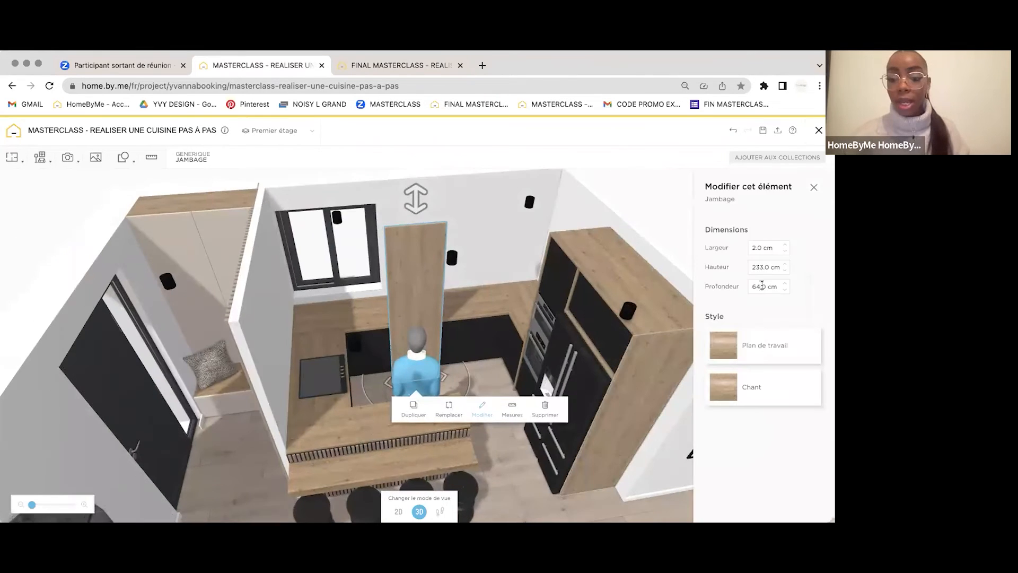
{"action": "type", "text": "250"}
{"action": "key", "text": "Return"}
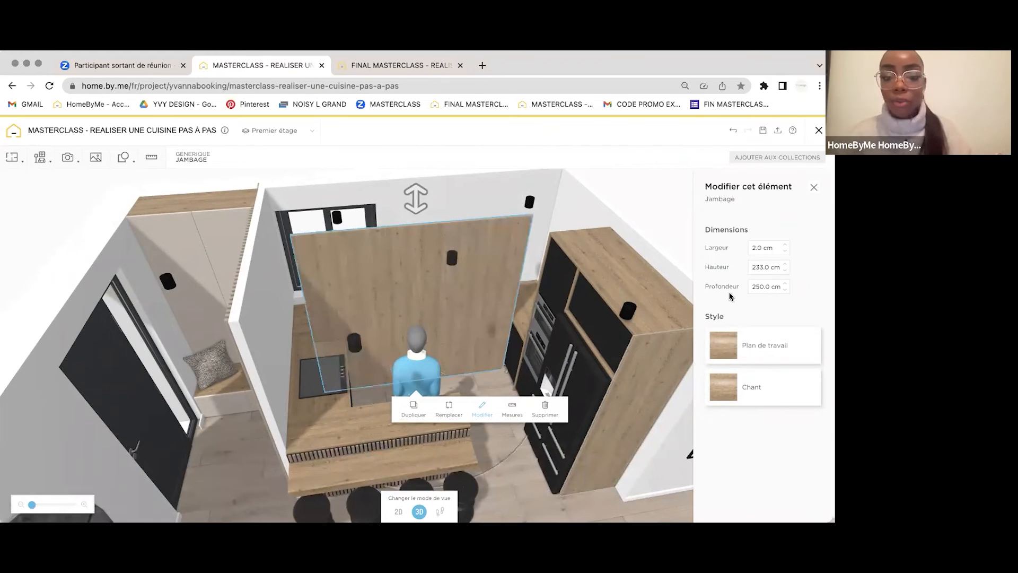
Step: Set the duplicated Jambage to 1 cm wide and 12 cm high, and place it as an upstand behind the sink worktop
{"action": "type", "text": "1"}
{"action": "key", "text": "Return"}
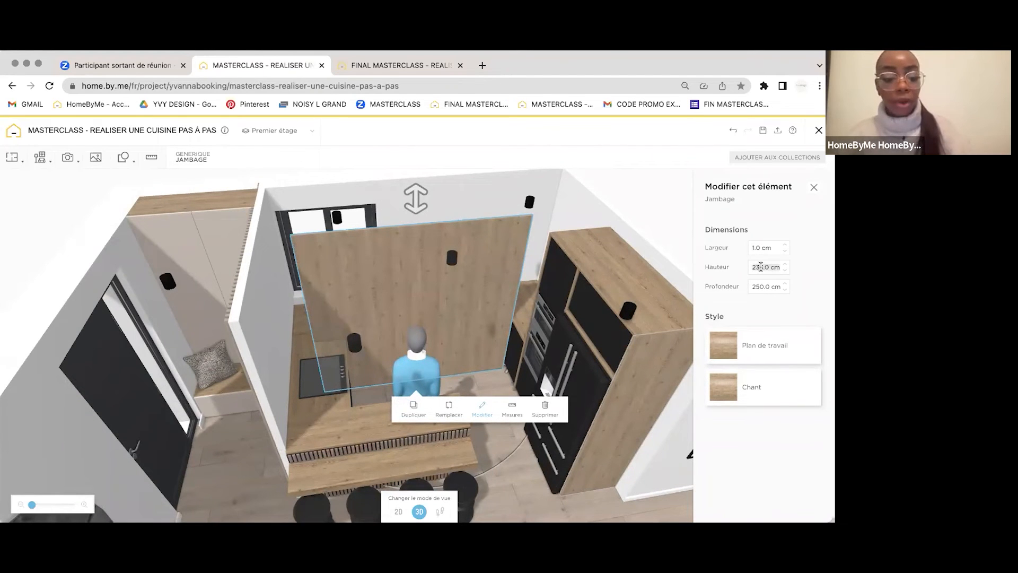
{"action": "type", "text": "15"}
{"action": "key", "text": "Return"}
{"action": "left_click_drag", "start_coordinate": [436, 352], "coordinate": [383, 326]}
{"action": "type", "text": "12"}
{"action": "key", "text": "Return"}
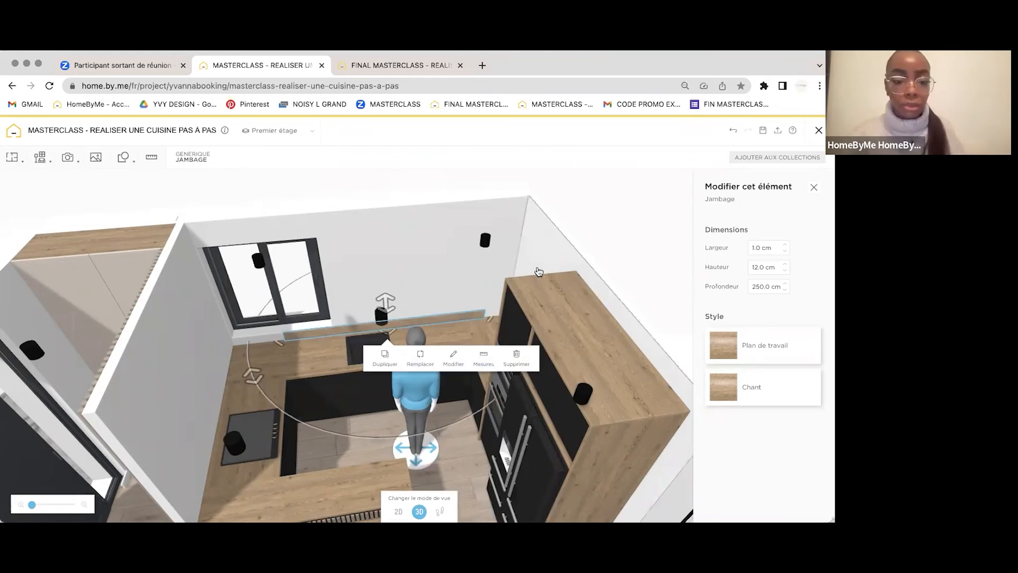
Step: Lengthen the sink-side upstand along the window wall, trying depths of 300 cm and 320 cm to span the worktop
{"action": "left_click", "coordinate": [765, 286]}
{"action": "type", "text": "300"}
{"action": "key", "text": "Return"}
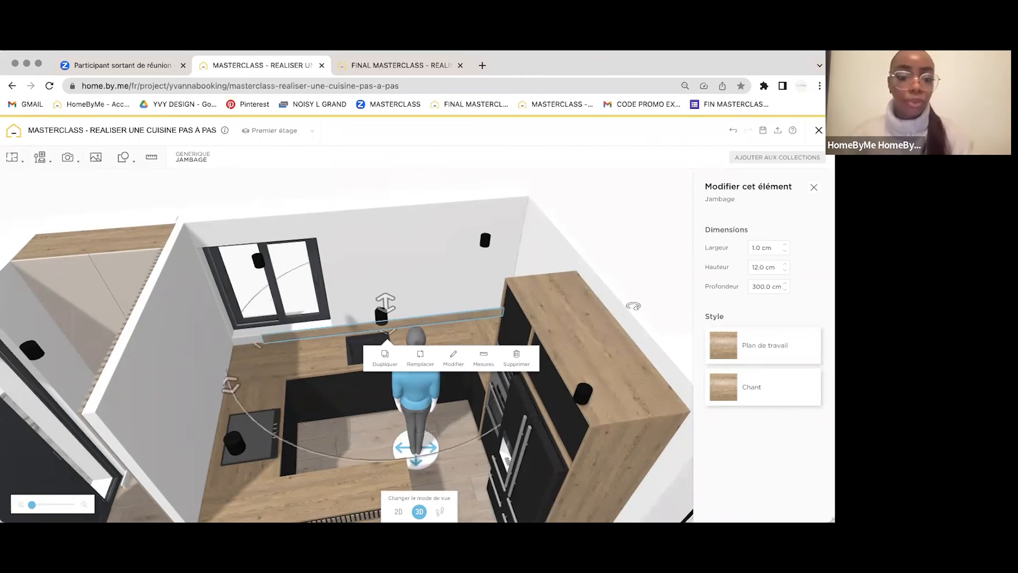
{"action": "left_click", "coordinate": [764, 289]}
{"action": "type", "text": "2"}
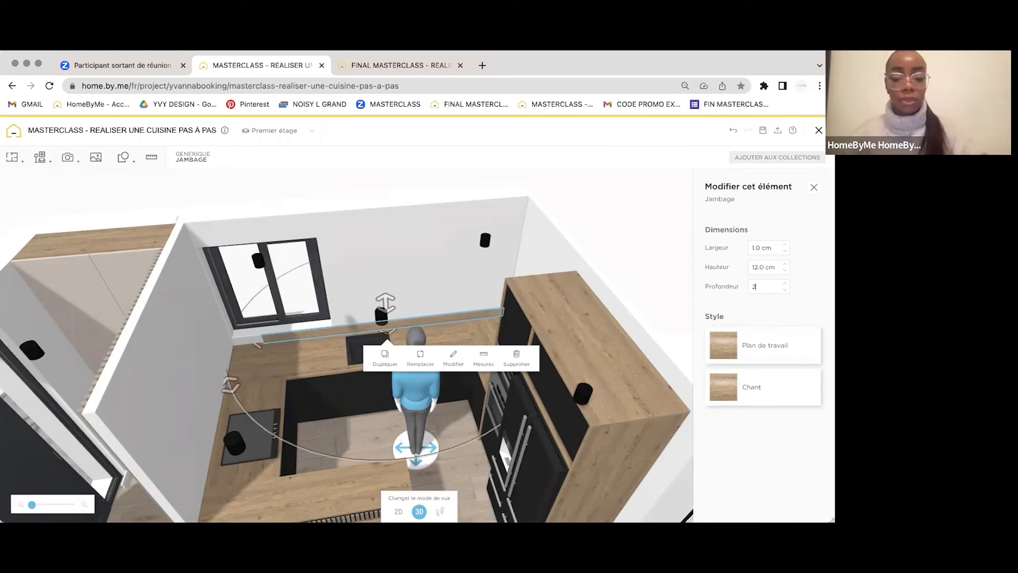
{"action": "type", "text": "320"}
{"action": "key", "text": "Return"}
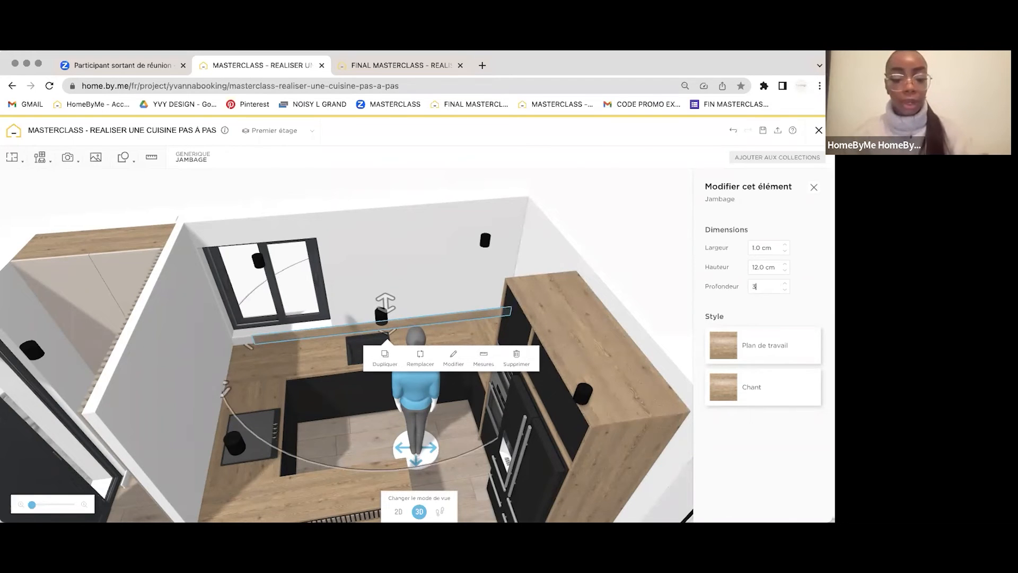
{"action": "left_click", "coordinate": [433, 276]}
Step: Duplicate the upstand, turn it perpendicular, set its depth to 250 cm and place it along the wall beside the hob
{"action": "left_click_drag", "start_coordinate": [433, 275], "coordinate": [401, 313]}
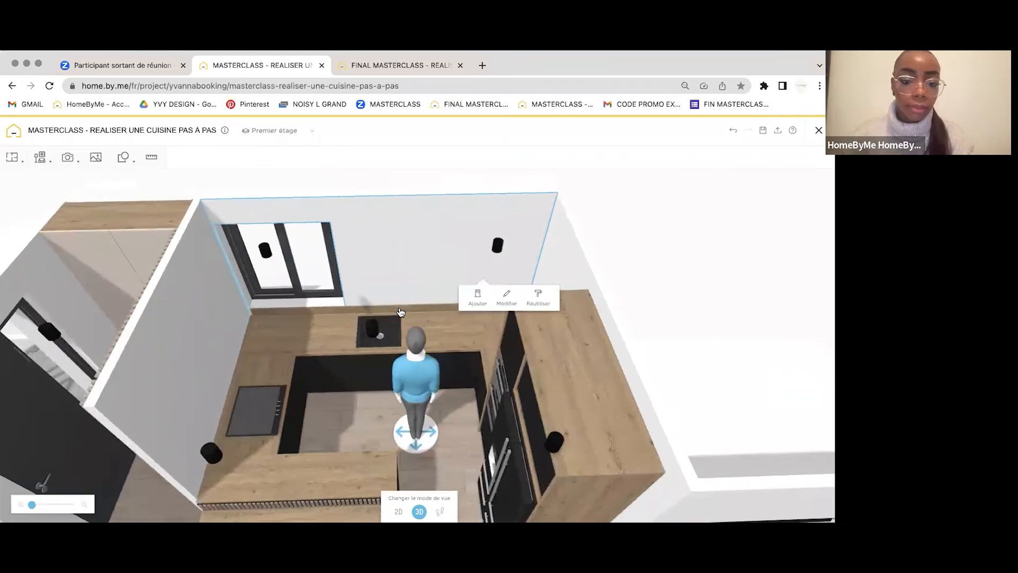
{"action": "left_click", "coordinate": [372, 334]}
{"action": "left_click_drag", "start_coordinate": [328, 469], "coordinate": [312, 249]}
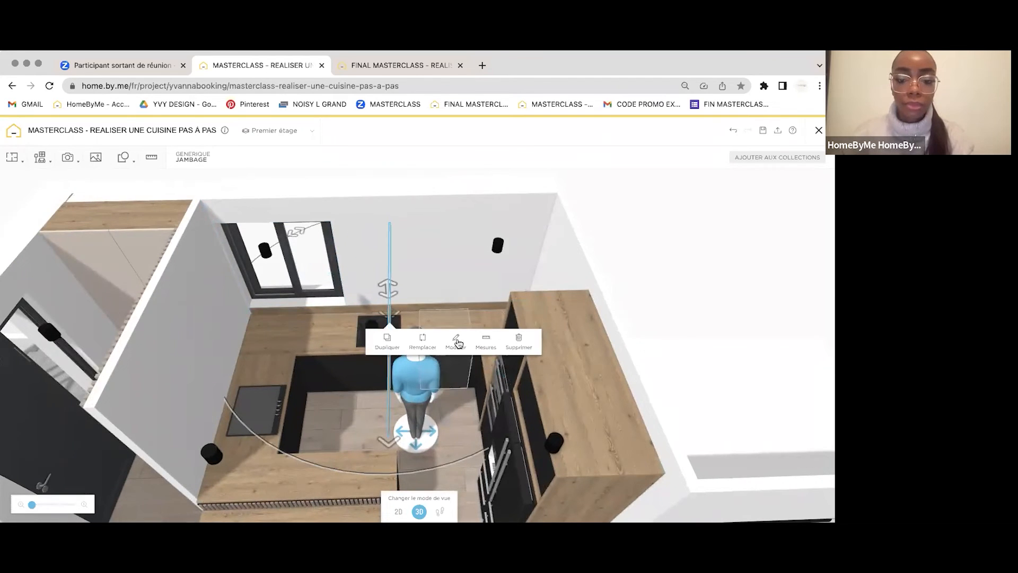
{"action": "left_click", "coordinate": [458, 343]}
{"action": "left_click", "coordinate": [763, 286]}
{"action": "type", "text": "250"}
{"action": "key", "text": "Return"}
{"action": "left_click_drag", "start_coordinate": [389, 310], "coordinate": [224, 402]}
Step: Compare the hob-side upstand with FINAL MASTERCLASS, and set the MASTERCLASS one to a depth of 230 cm
{"action": "left_click_drag", "start_coordinate": [430, 240], "coordinate": [422, 71]}
{"action": "key", "text": "ctrl+Tab"}
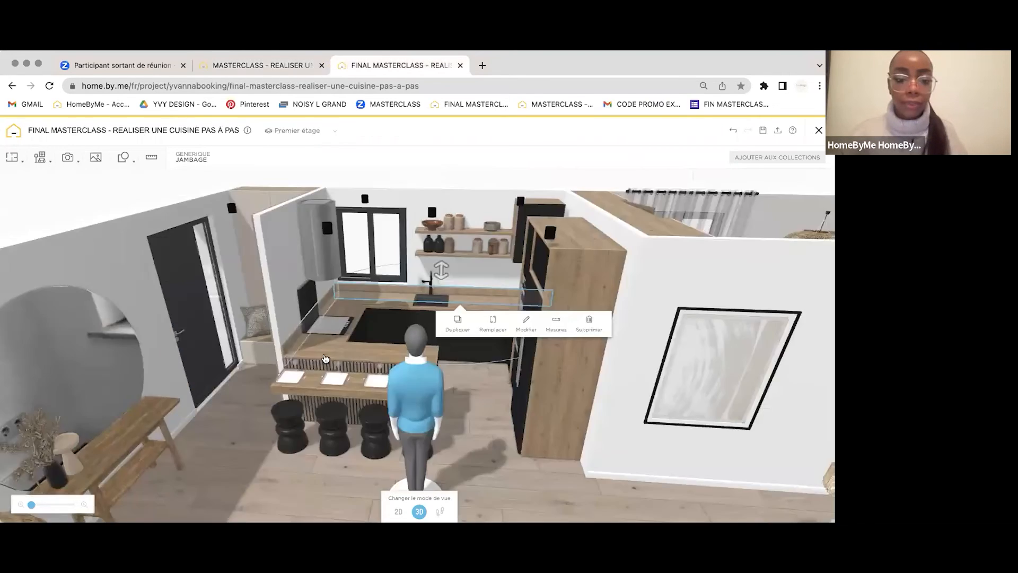
{"action": "left_click", "coordinate": [350, 366]}
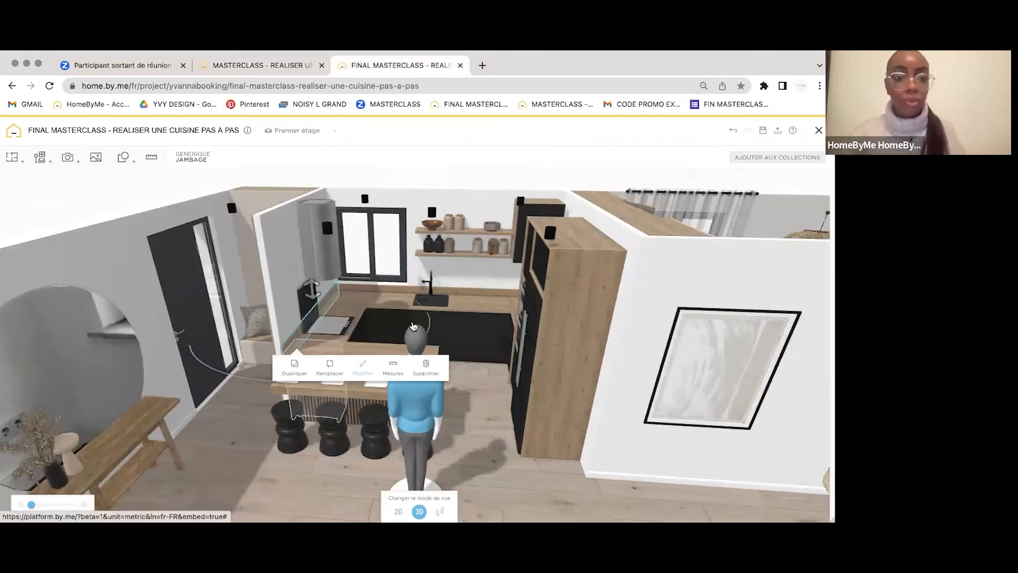
{"action": "key", "text": "ctrl+shift+Tab"}
{"action": "type", "text": "240"}
{"action": "key", "text": "Return"}
{"action": "type", "text": "230"}
{"action": "key", "text": "Return"}
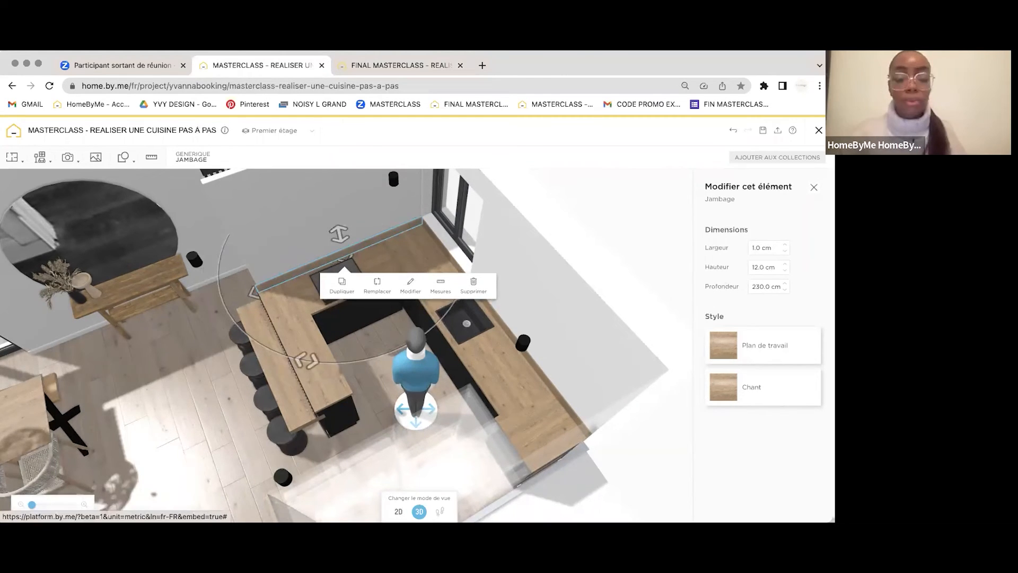
Step: Check in the 2D plan how the hob-side and window-wall upstands fit the walls and their shared corner, and return to 3D
{"action": "left_click", "coordinate": [398, 511]}
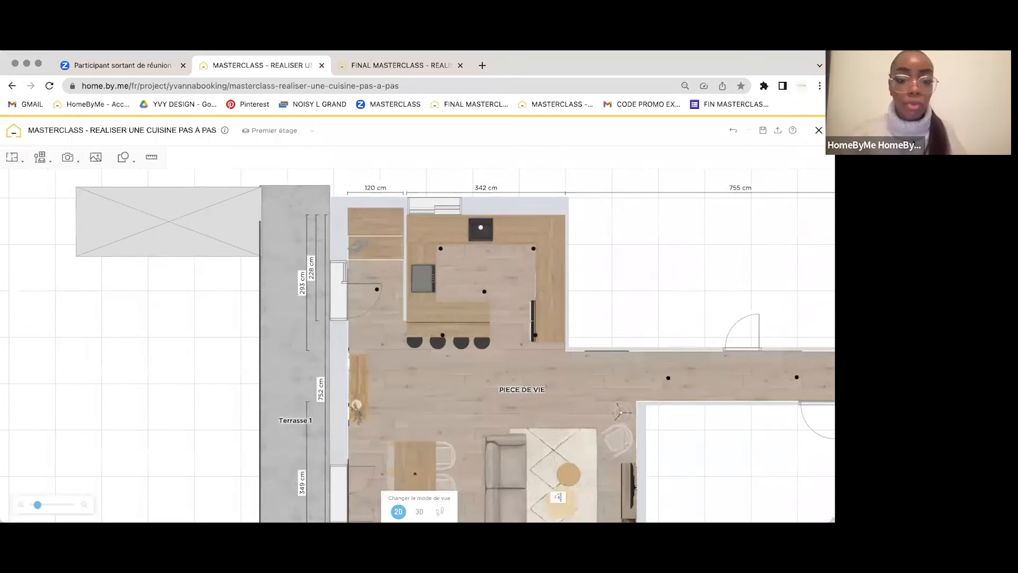
{"action": "scroll", "coordinate": [291, 327], "scroll_direction": "up", "scroll_amount": 8}
{"action": "left_click_drag", "start_coordinate": [291, 328], "coordinate": [281, 437]}
{"action": "scroll", "coordinate": [179, 336], "scroll_direction": "up", "scroll_amount": 5}
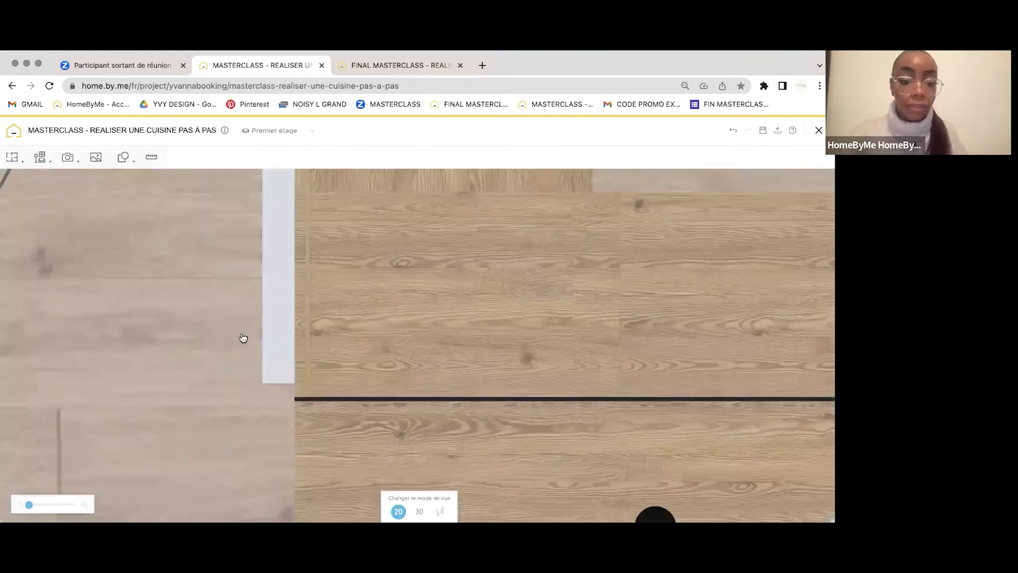
{"action": "left_click", "coordinate": [302, 324]}
{"action": "left_click_drag", "start_coordinate": [223, 227], "coordinate": [231, 471]}
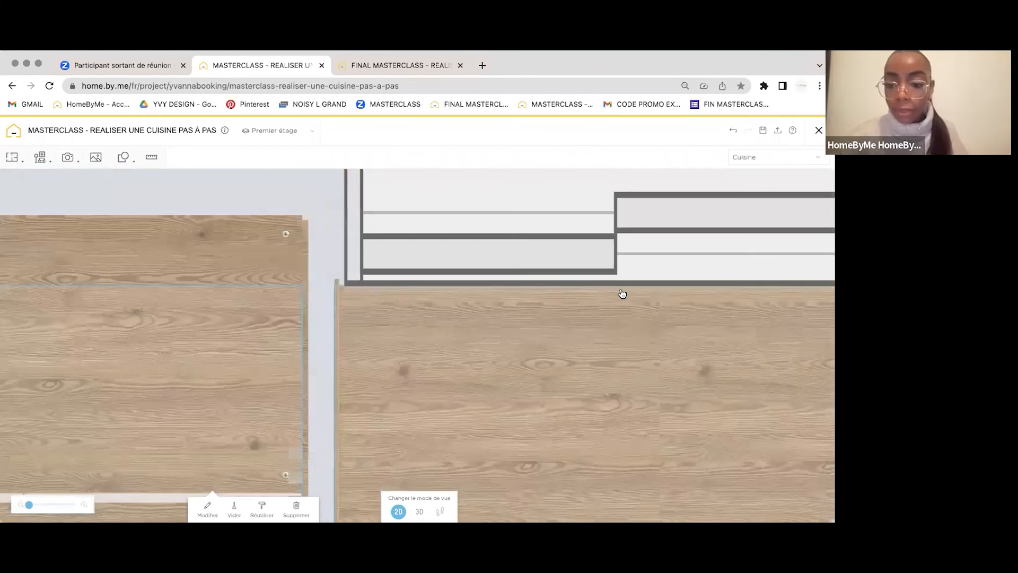
{"action": "left_click", "coordinate": [621, 294]}
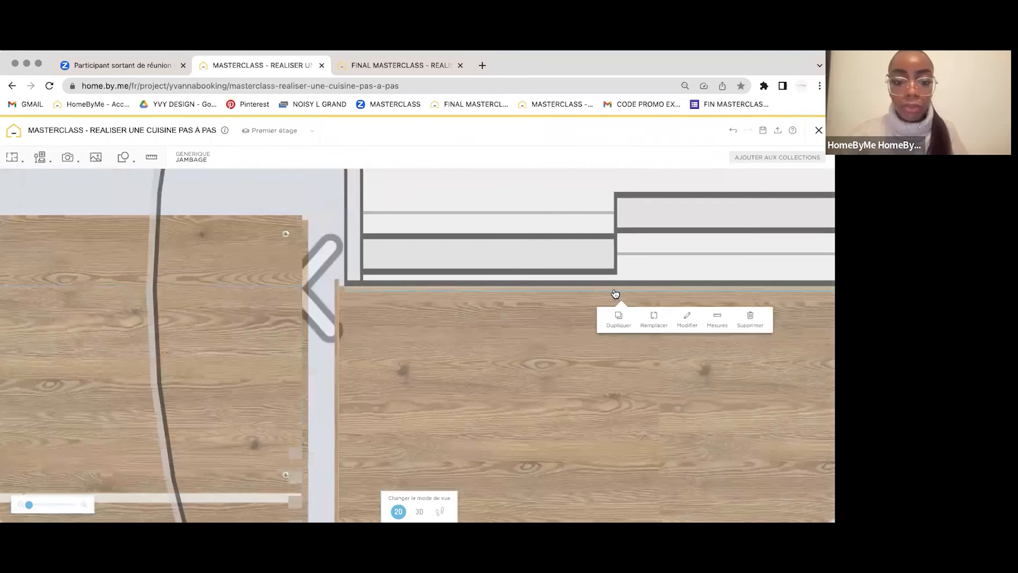
{"action": "left_click", "coordinate": [419, 511]}
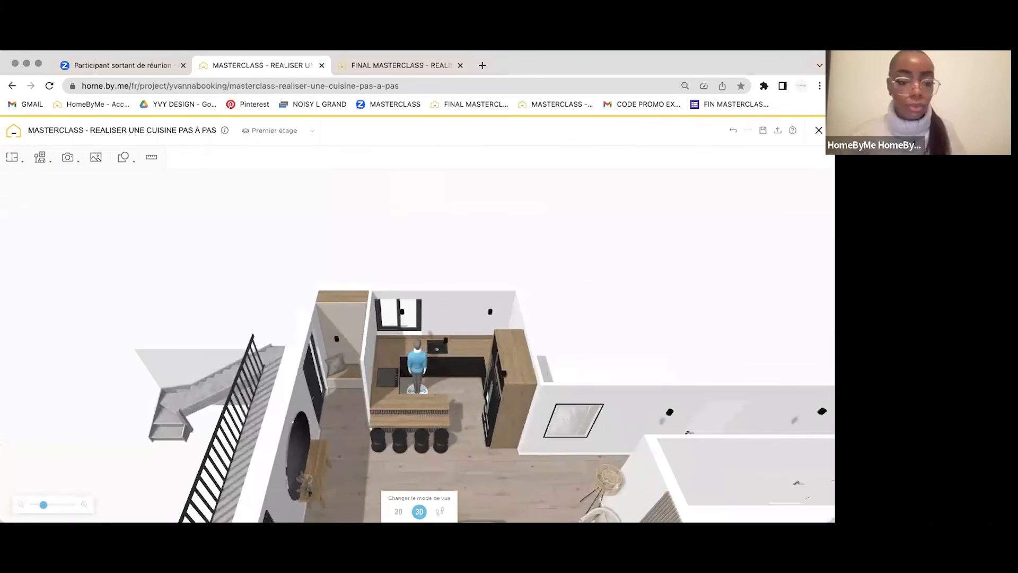
{"action": "scroll", "coordinate": [344, 307], "scroll_direction": "up", "scroll_amount": 10}
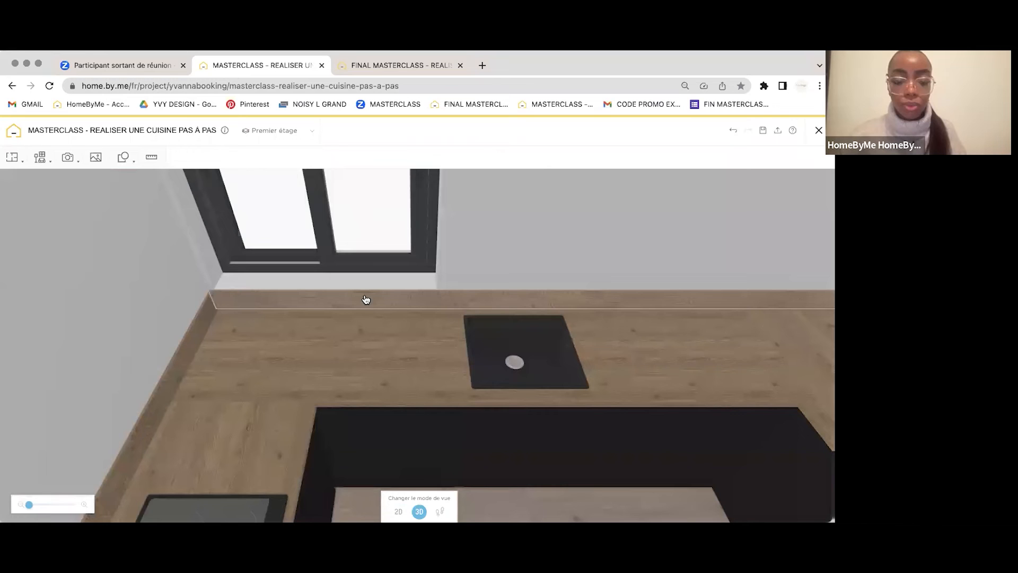
Step: Duplicate the hob-side upstand and place the copy along the opposite wall, behind the tall units
{"action": "left_click", "coordinate": [388, 290]}
{"action": "left_click", "coordinate": [488, 224]}
{"action": "left_click_drag", "start_coordinate": [444, 222], "coordinate": [533, 226]}
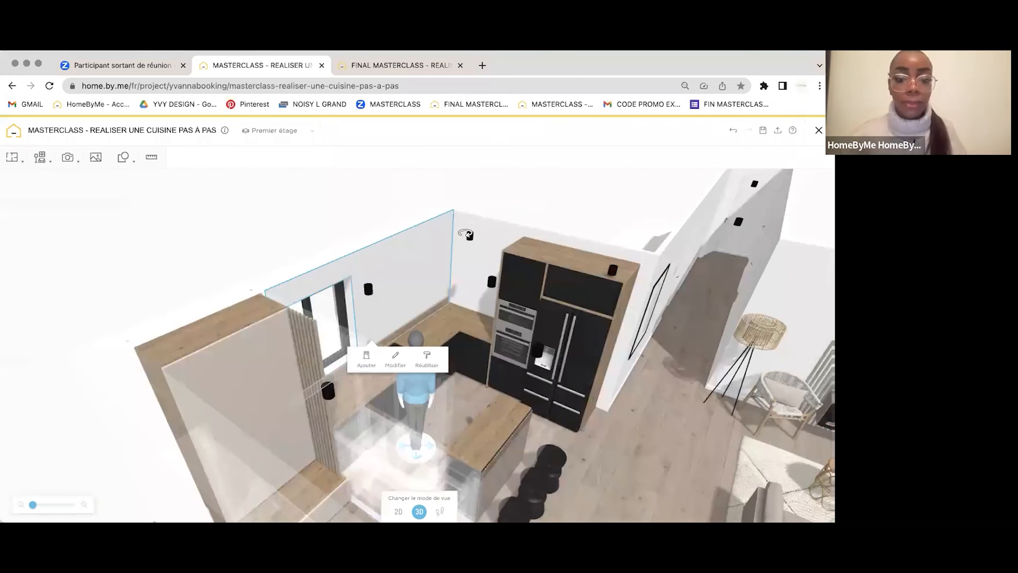
{"action": "left_click", "coordinate": [344, 335]}
{"action": "left_click_drag", "start_coordinate": [442, 332], "coordinate": [581, 340]}
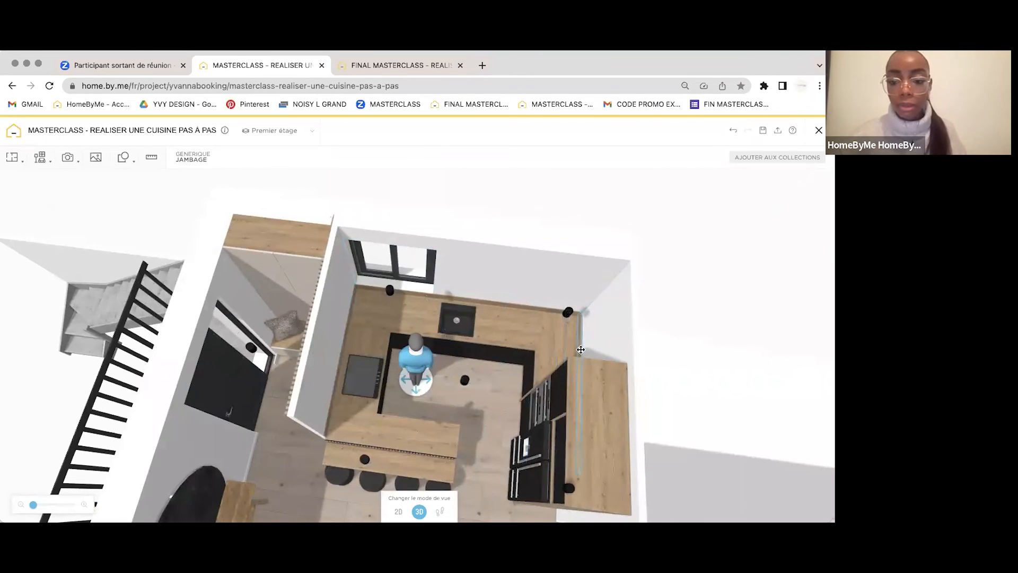
Step: Duplicate a Plan de travail redimensionnable avec 4 chants, set its depth to 30 cm and place it beside the window as a wall shelf
{"action": "left_click", "coordinate": [624, 200]}
{"action": "mouse_move", "coordinate": [642, 197]}
{"action": "left_mouse_down"}
{"action": "mouse_move", "coordinate": [662, 198]}
{"action": "mouse_move", "coordinate": [645, 199]}
{"action": "left_mouse_up"}
{"action": "left_click", "coordinate": [582, 330]}
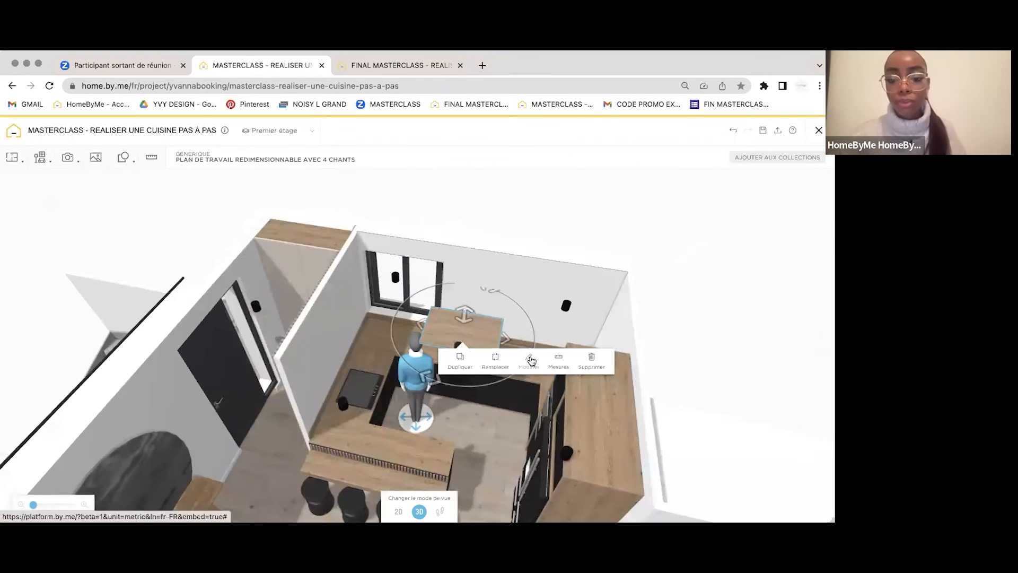
{"action": "left_click", "coordinate": [530, 360]}
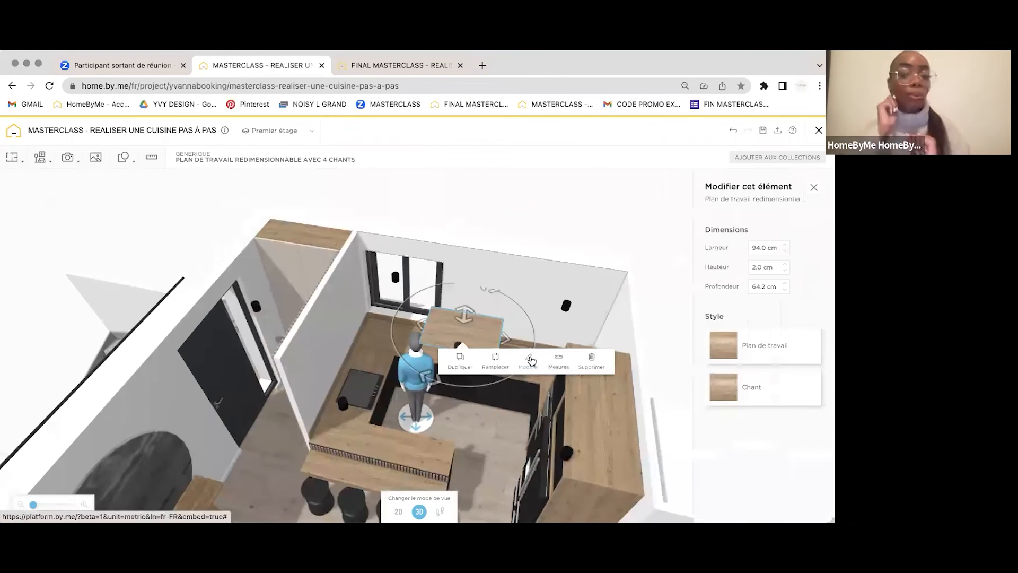
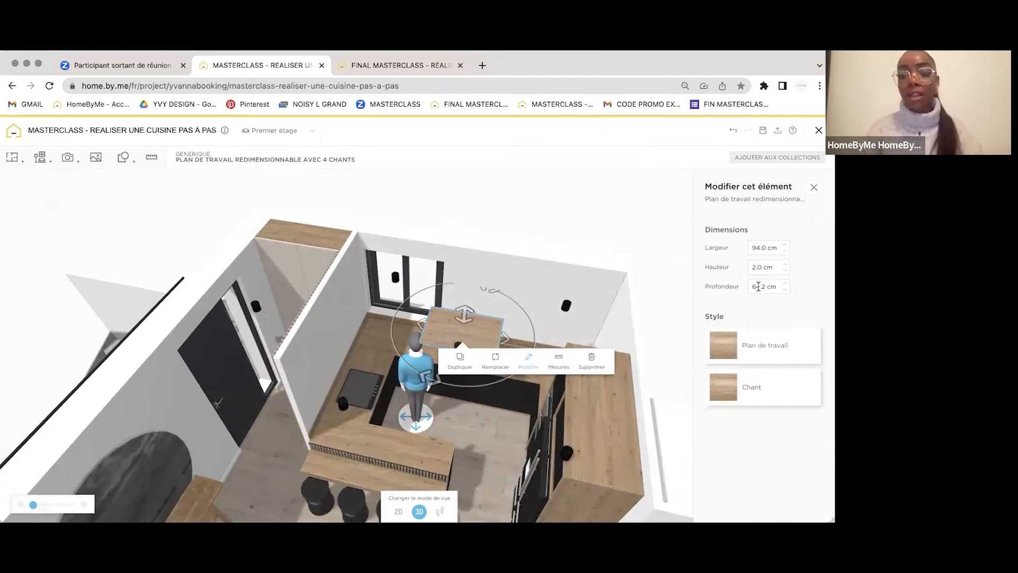
{"action": "type", "text": "30"}
{"action": "key", "text": "Return"}
{"action": "left_click_drag", "start_coordinate": [490, 330], "coordinate": [527, 300]}
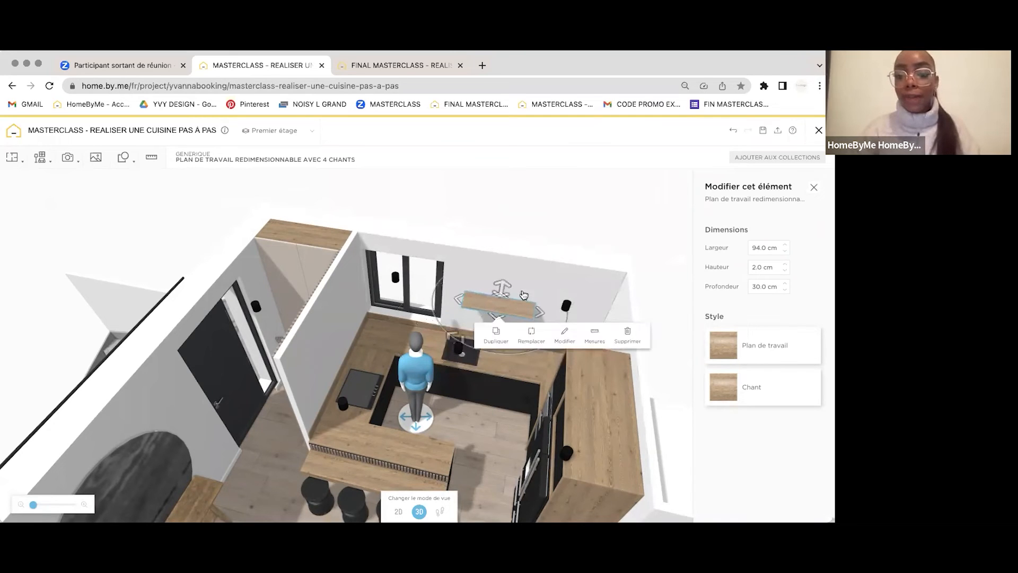
Step: Check the reference shelf's dimensions in FINAL MASTERCLASS, and set the MASTERCLASS wall shelf's width to 140 cm
{"action": "key", "text": "ctrl+Tab"}
{"action": "left_click", "coordinate": [473, 234]}
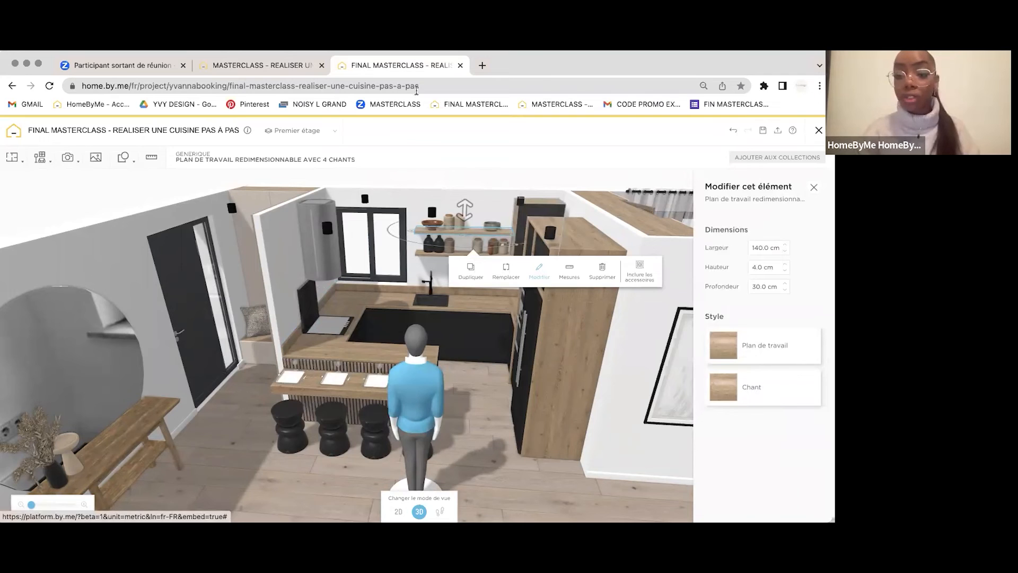
{"action": "left_click", "coordinate": [289, 64]}
{"action": "left_click", "coordinate": [753, 246]}
{"action": "type", "text": "1"}
{"action": "key", "text": "Return"}
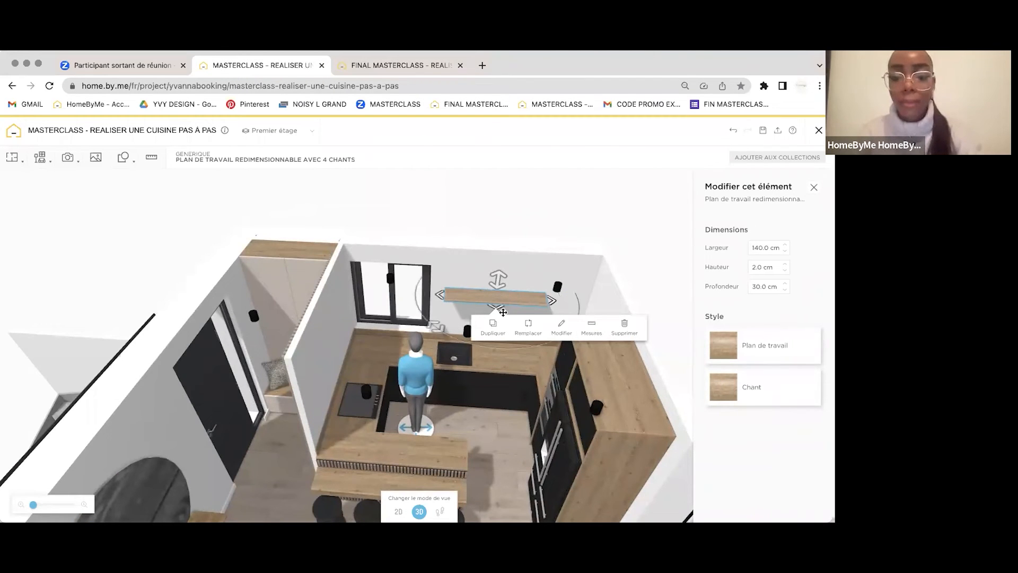
Step: Duplicate the wall shelf to form two stacked, aligned shelves beside the window, using a 60 cm distance from the tall-unit wall
{"action": "left_click", "coordinate": [493, 330]}
{"action": "left_click_drag", "start_coordinate": [500, 290], "coordinate": [571, 326]}
{"action": "left_click", "coordinate": [569, 328]}
{"action": "left_click_drag", "start_coordinate": [590, 200], "coordinate": [552, 276]}
{"action": "left_click", "coordinate": [541, 234]}
{"action": "type", "text": "60"}
{"action": "key", "text": "Return"}
{"action": "left_click", "coordinate": [495, 283]}
{"action": "left_click", "coordinate": [493, 283]}
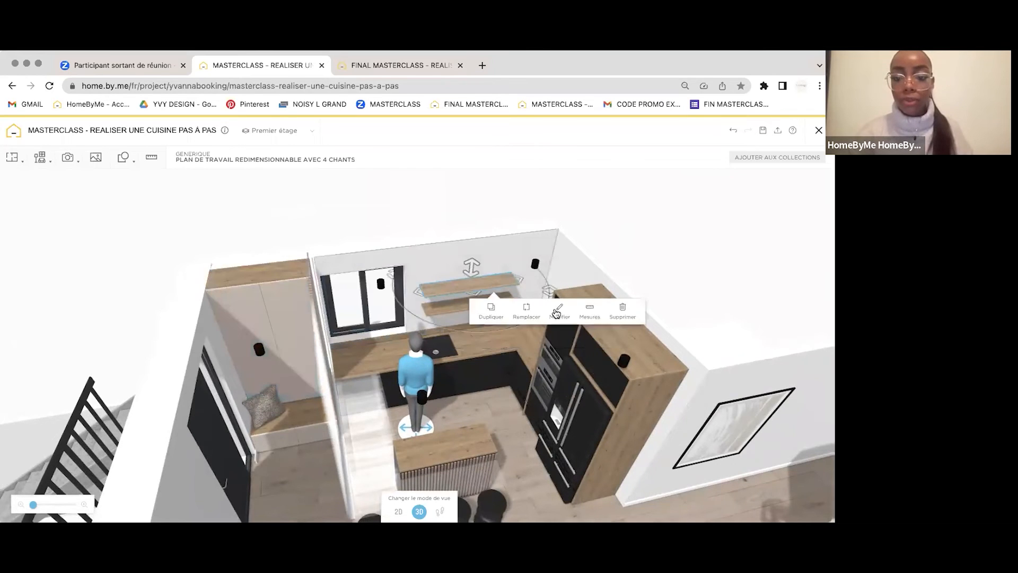
{"action": "left_click", "coordinate": [589, 312]}
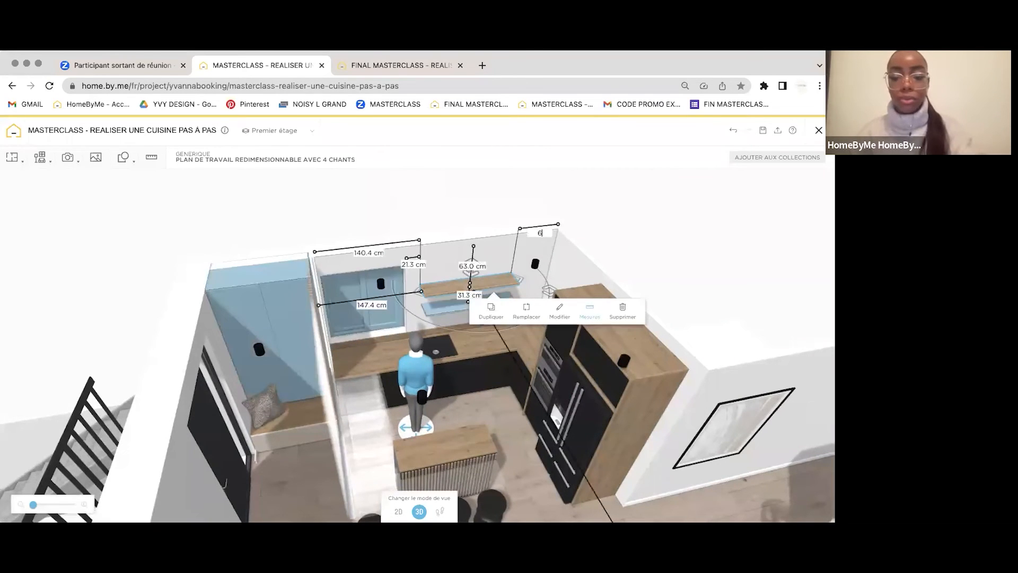
{"action": "left_click_drag", "start_coordinate": [598, 243], "coordinate": [528, 252]}
Step: Examine the dimensions and finishes of the corner Meuble mural in FINAL MASTERCLASS, and return to the MASTERCLASS project
{"action": "key", "text": "ctrl+Tab"}
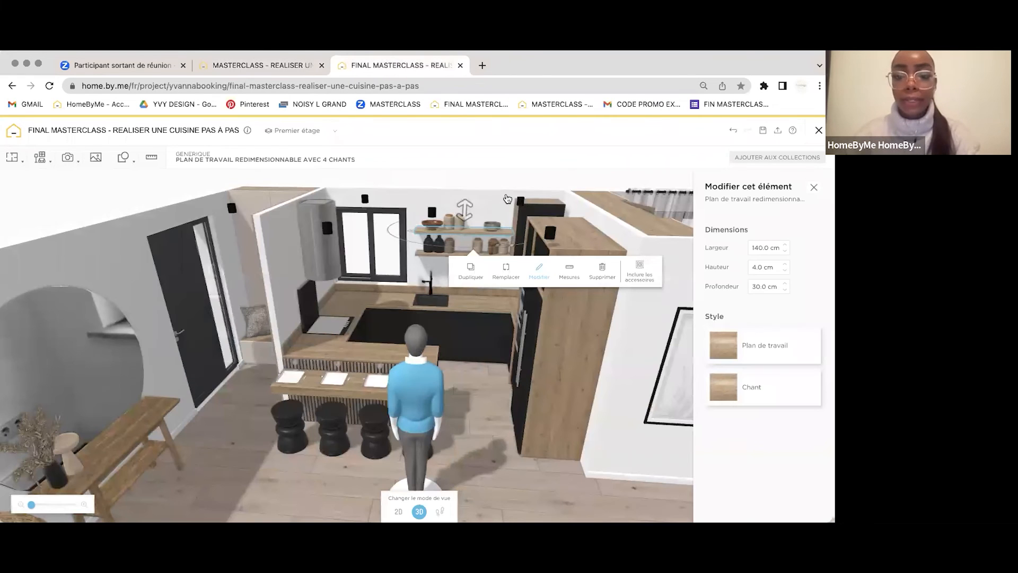
{"action": "left_click_drag", "start_coordinate": [410, 202], "coordinate": [297, 197]}
{"action": "left_click", "coordinate": [375, 198]}
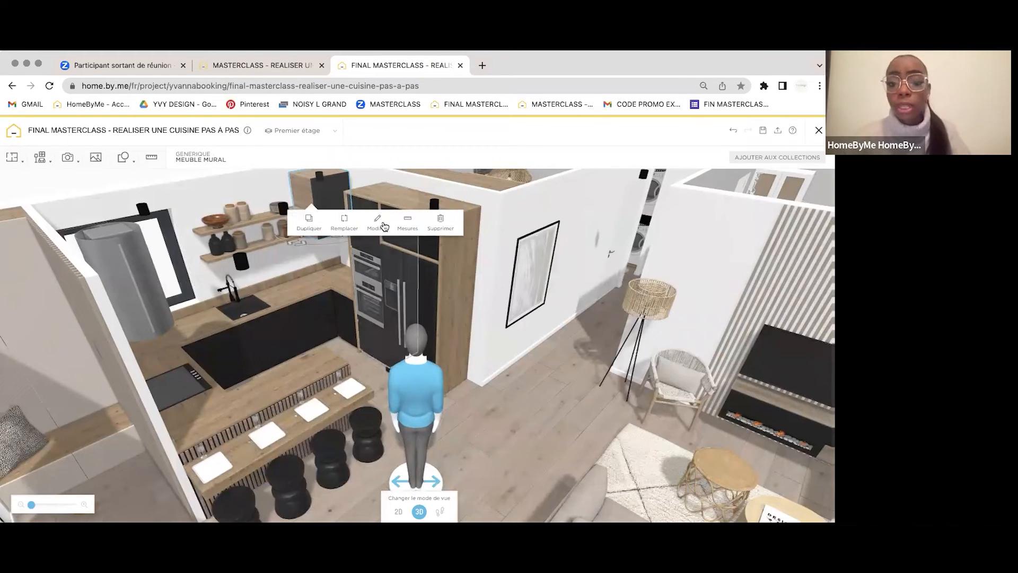
{"action": "left_click", "coordinate": [385, 227]}
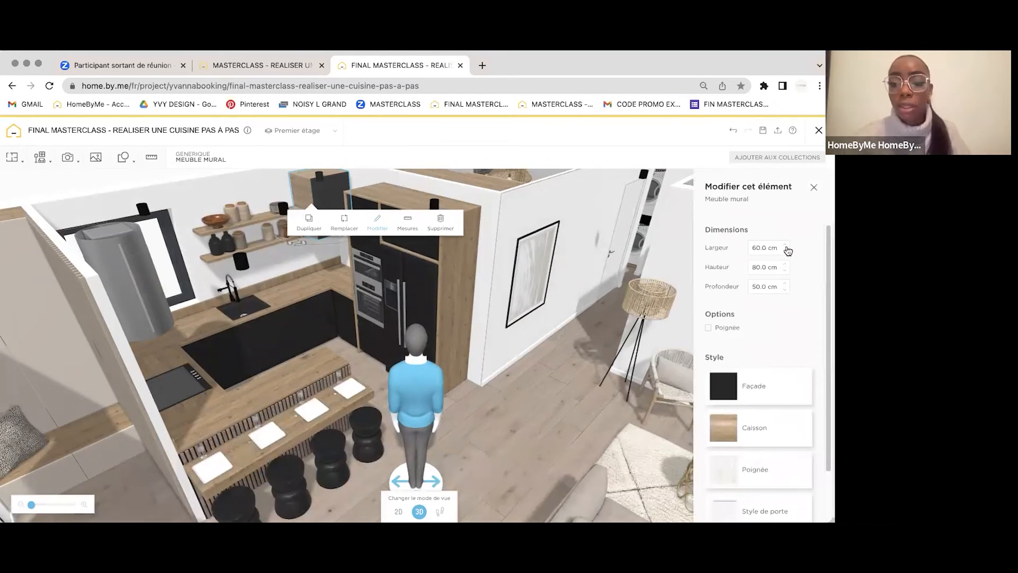
{"action": "left_click", "coordinate": [281, 66]}
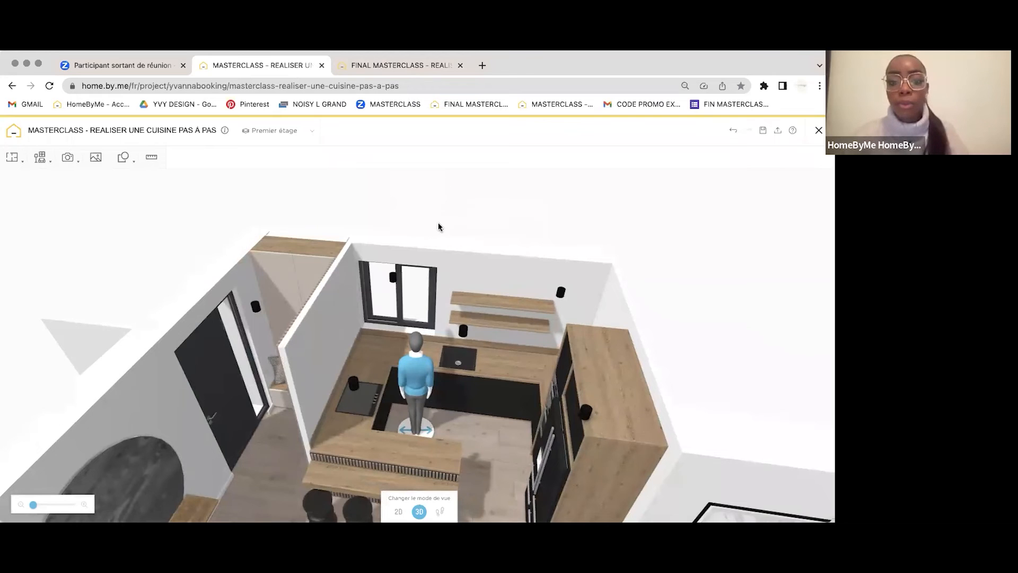
Step: Duplicate the black Meuble mural above the fridge and place the copy in the corner beside the wall shelves
{"action": "left_click_drag", "start_coordinate": [460, 221], "coordinate": [463, 234]}
{"action": "left_click", "coordinate": [601, 367]}
{"action": "left_click", "coordinate": [609, 401]}
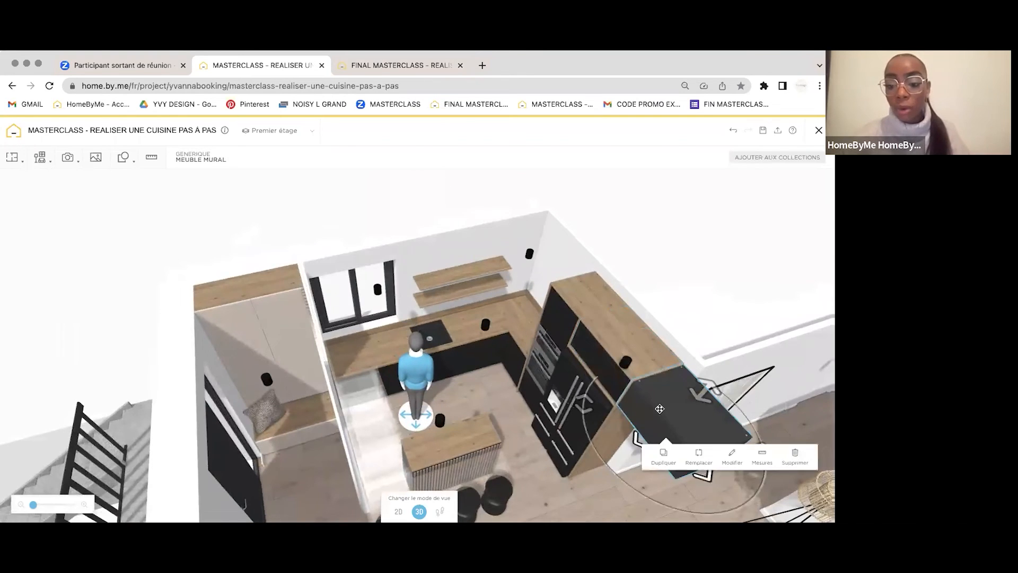
{"action": "left_click", "coordinate": [527, 273]}
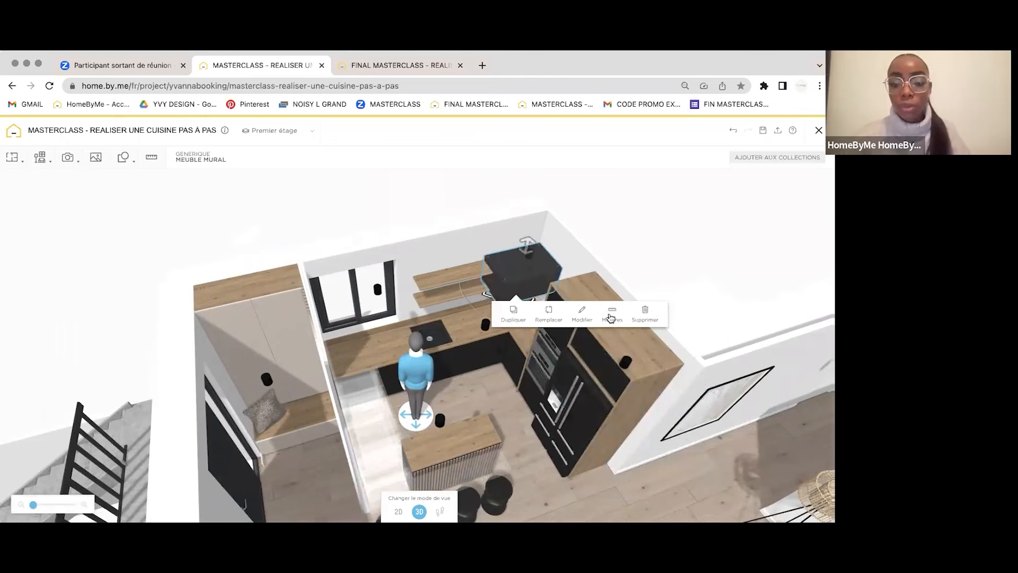
Step: Set the copied wall unit to 60 cm wide and 80 cm high, and fit it into the corner beside the shelves
{"action": "left_click", "coordinate": [582, 313]}
{"action": "left_click", "coordinate": [764, 267]}
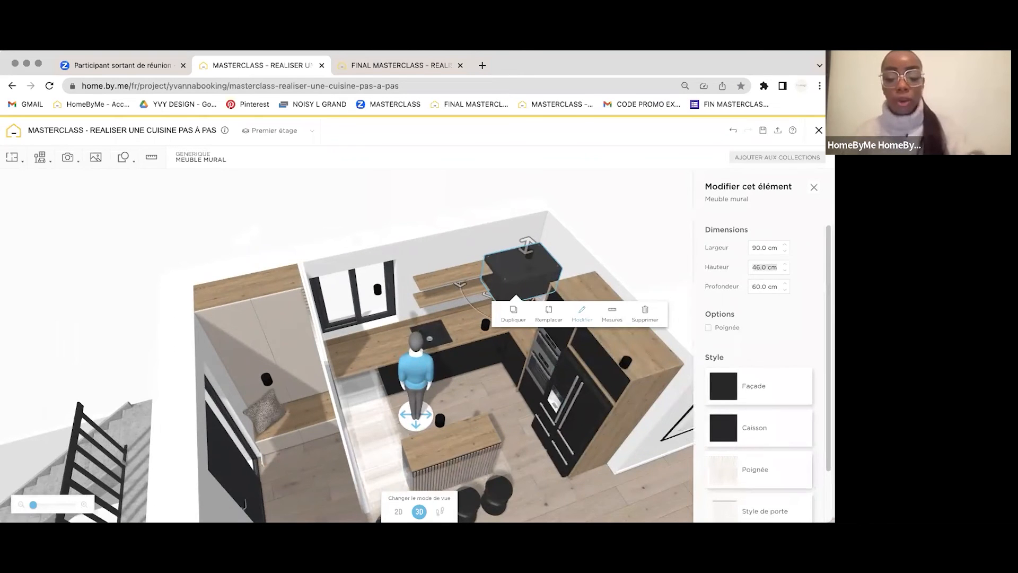
{"action": "type", "text": "80"}
{"action": "left_click", "coordinate": [762, 249]}
{"action": "type", "text": "60"}
{"action": "key", "text": "Return"}
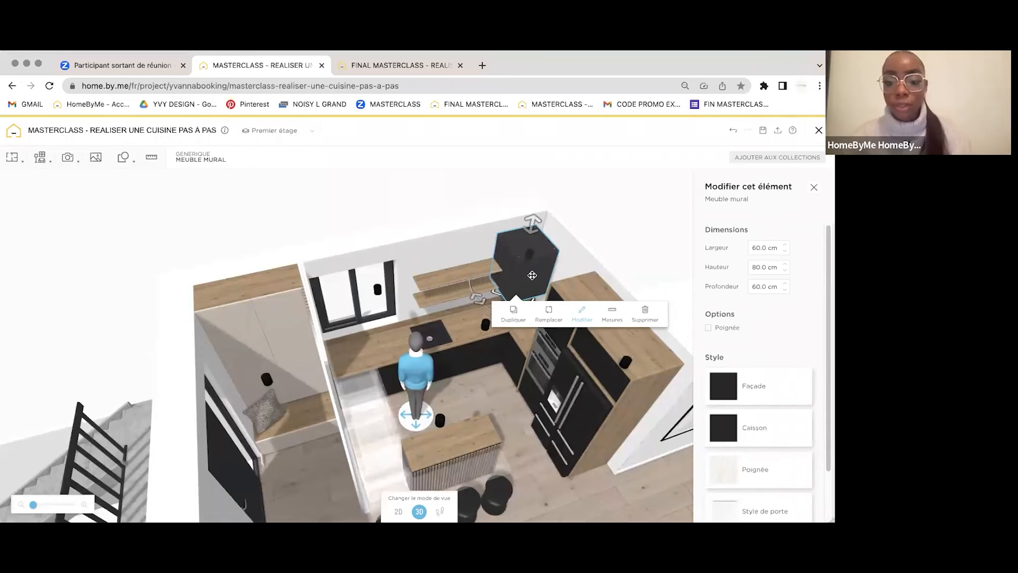
{"action": "left_click_drag", "start_coordinate": [537, 271], "coordinate": [547, 259]}
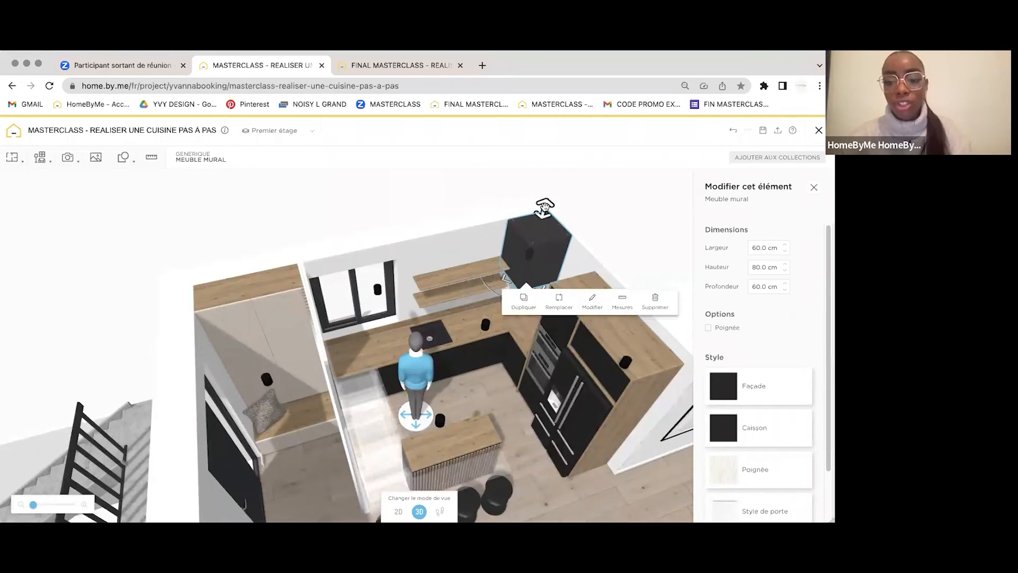
{"action": "left_click_drag", "start_coordinate": [544, 214], "coordinate": [544, 223]}
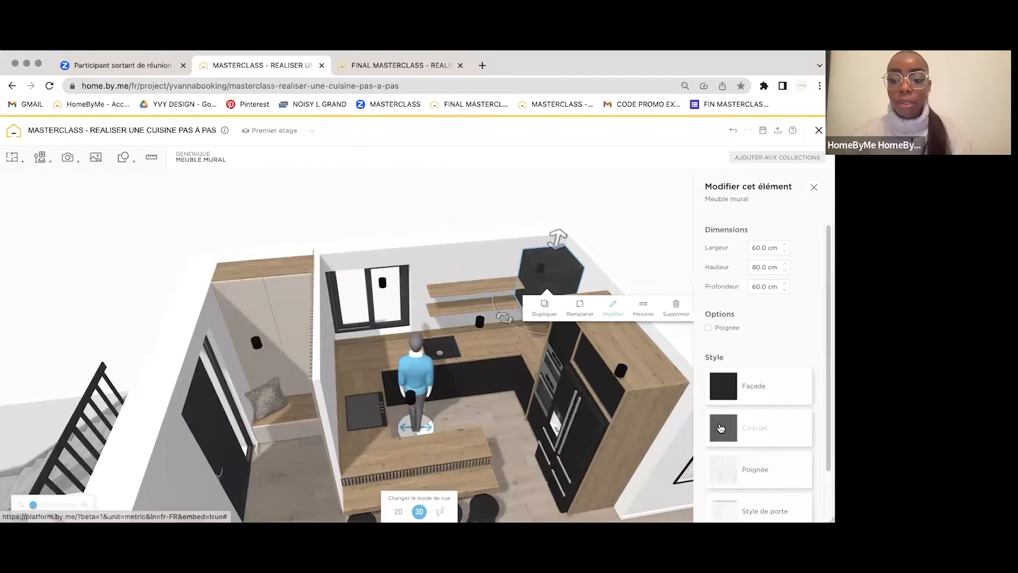
Step: Compare the wall unit's Caisson finish with FINAL MASTERCLASS and change it from matte black paint to the matching Bois texture
{"action": "left_click", "coordinate": [720, 427]}
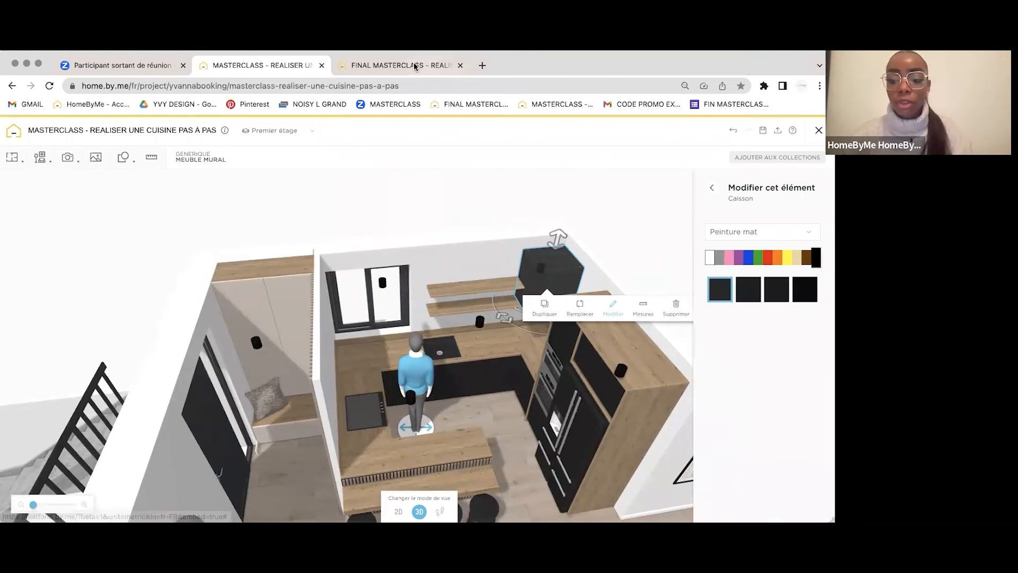
{"action": "left_click", "coordinate": [392, 67]}
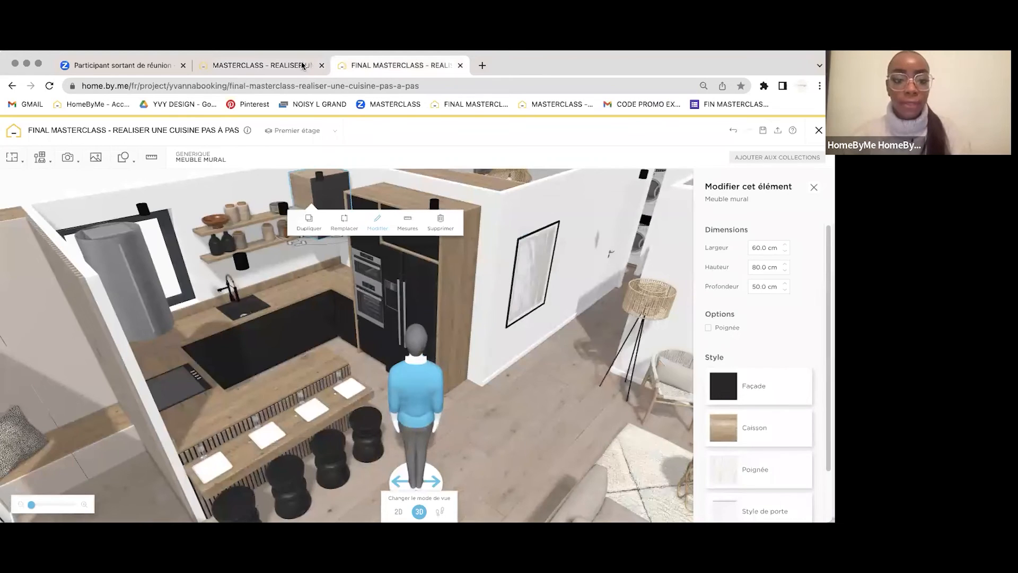
{"action": "left_click", "coordinate": [302, 65]}
{"action": "left_click", "coordinate": [731, 232]}
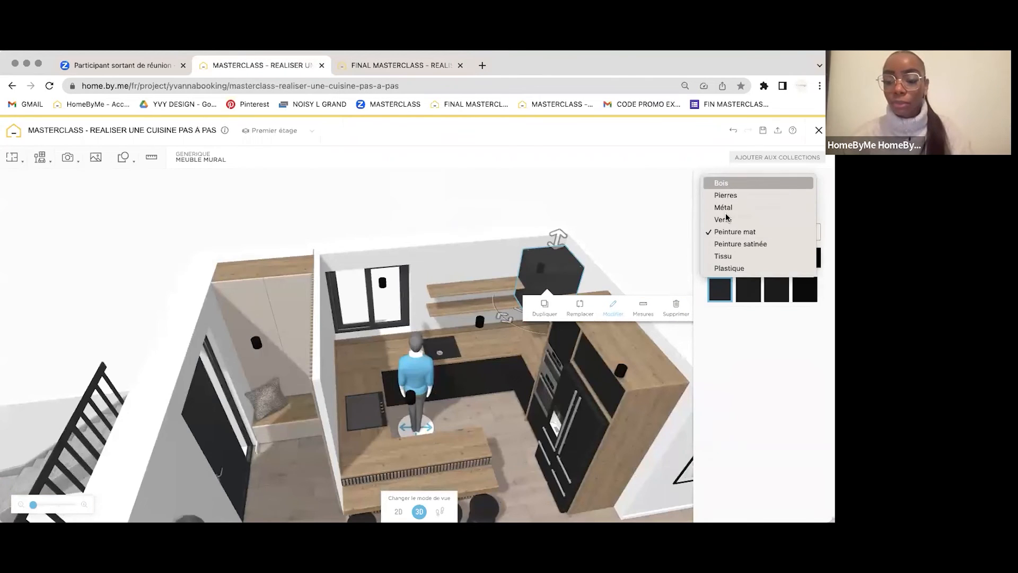
{"action": "left_click", "coordinate": [722, 184]}
{"action": "scroll", "coordinate": [734, 365], "scroll_direction": "down", "scroll_amount": 6}
{"action": "left_click", "coordinate": [720, 395]}
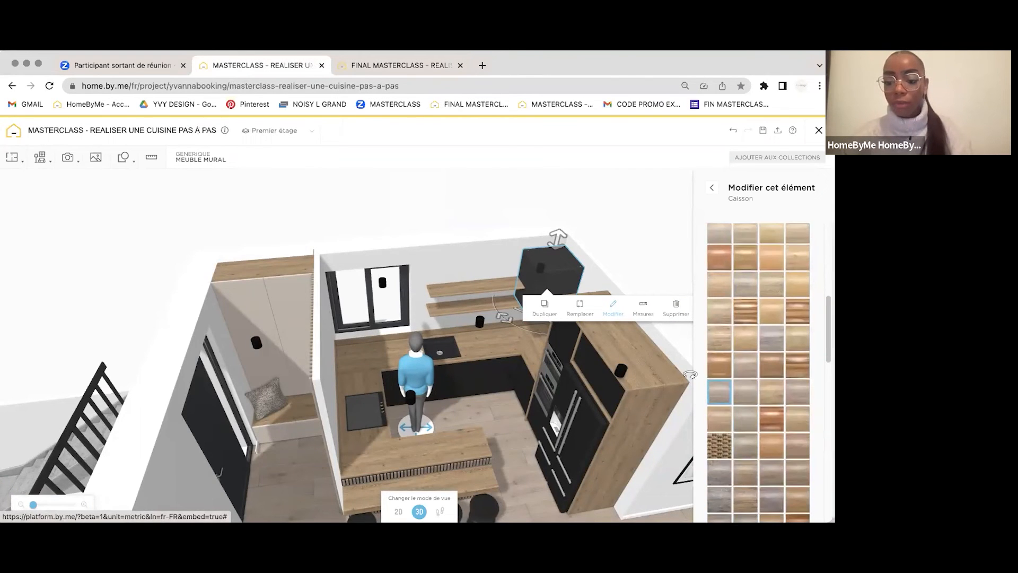
Step: Rotate the corner wall unit so that its black façade faces into the kitchen
{"action": "left_click", "coordinate": [615, 239]}
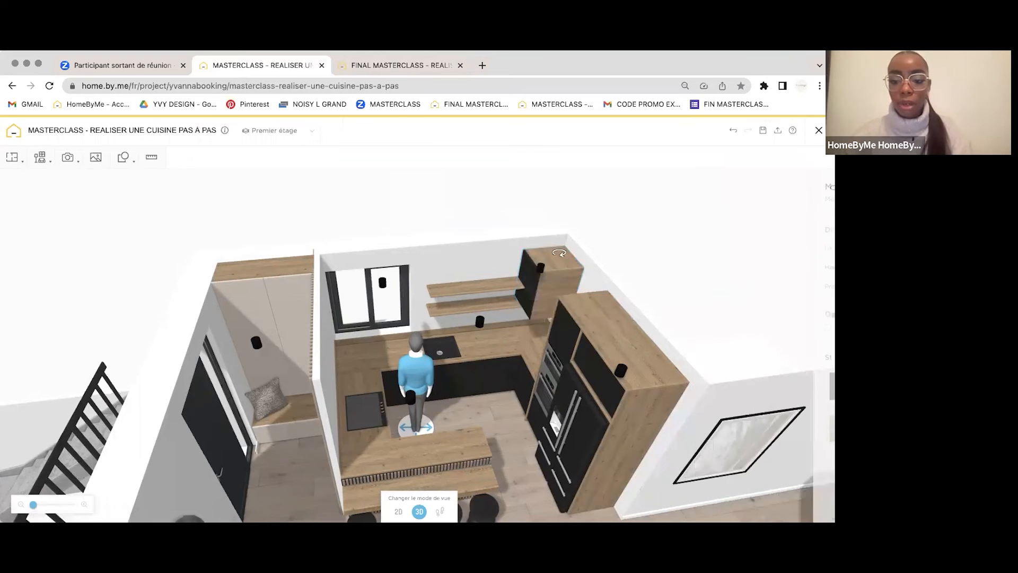
{"action": "left_click_drag", "start_coordinate": [616, 230], "coordinate": [617, 207]}
{"action": "left_click_drag", "start_coordinate": [410, 382], "coordinate": [334, 417]}
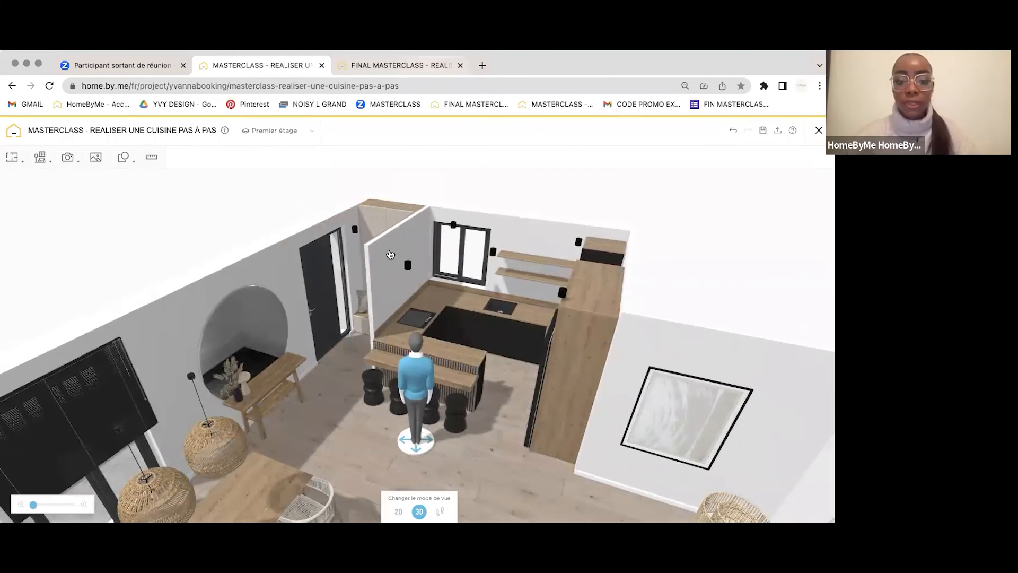
Step: Examine the hob and worktop area in FINAL MASTERCLASS for elements still missing, and return to the MASTERCLASS project
{"action": "key", "text": "ctrl+Tab"}
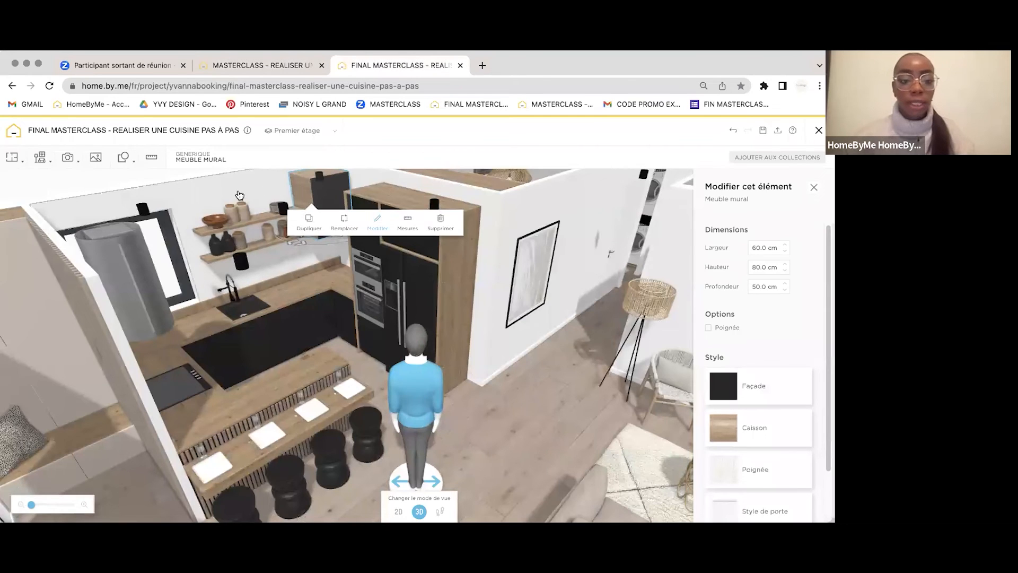
{"action": "left_click_drag", "start_coordinate": [220, 190], "coordinate": [186, 200]}
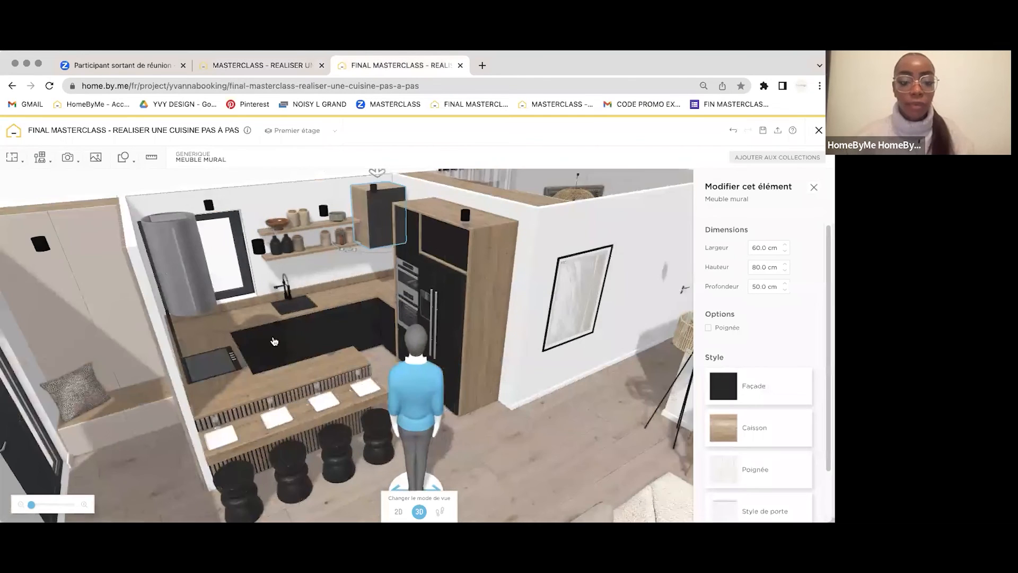
{"action": "left_click_drag", "start_coordinate": [275, 341], "coordinate": [330, 341]}
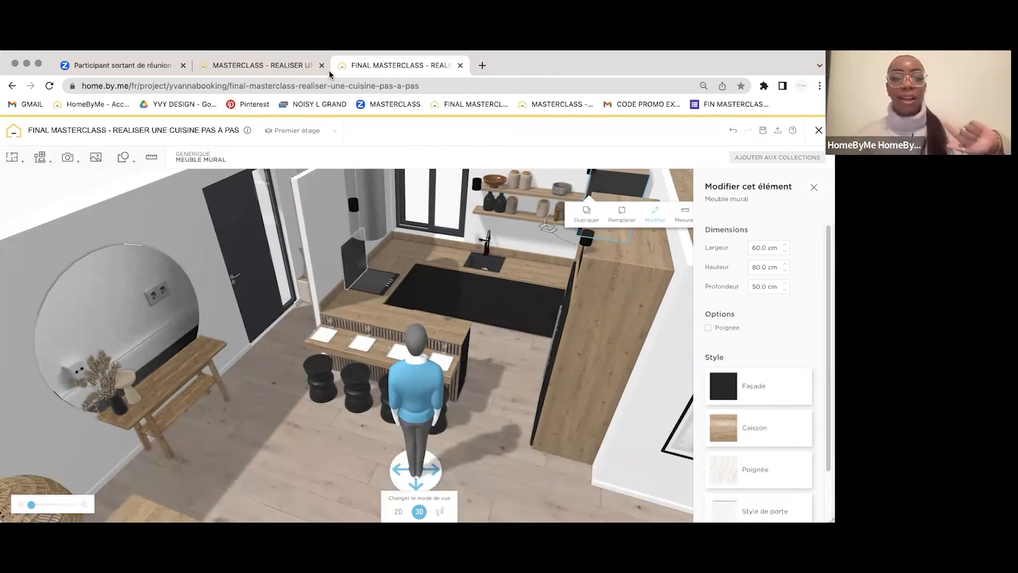
{"action": "left_click", "coordinate": [289, 64]}
{"action": "left_click_drag", "start_coordinate": [471, 207], "coordinate": [448, 221]}
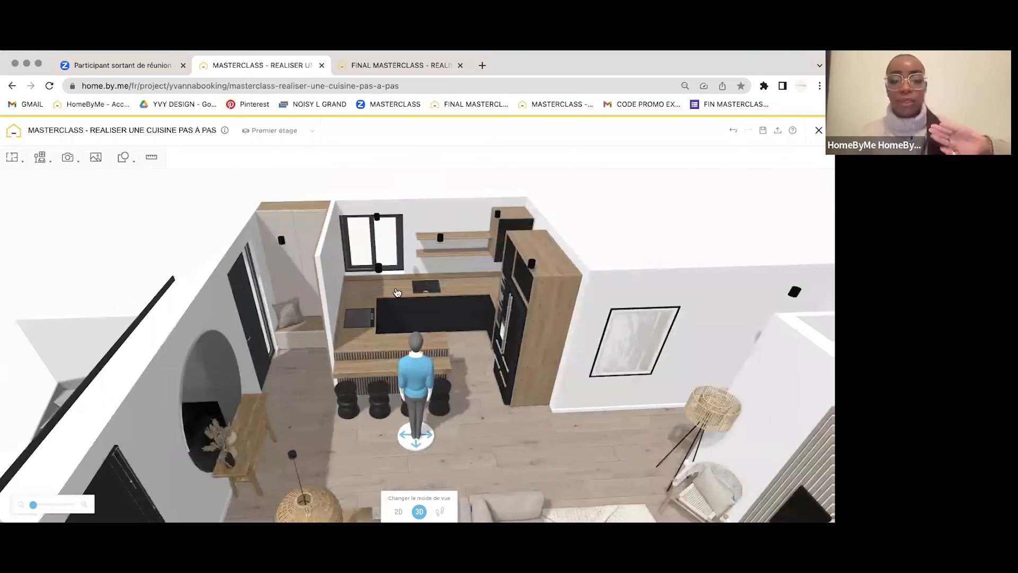
Step: Edit the Jambage on the hob-side wall and set its width to 2 cm
{"action": "left_click_drag", "start_coordinate": [398, 292], "coordinate": [401, 316]}
{"action": "left_click", "coordinate": [401, 317]}
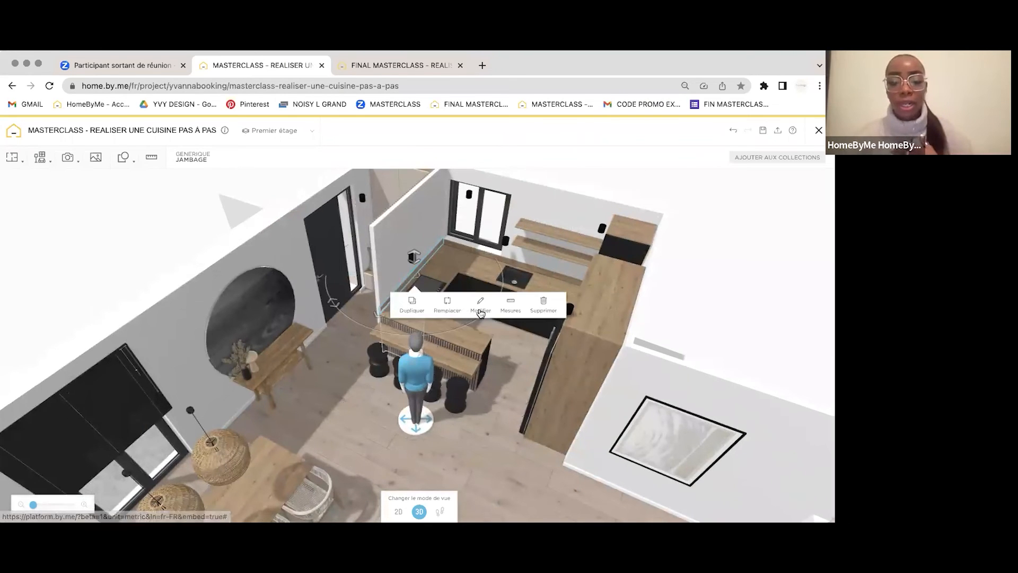
{"action": "left_click", "coordinate": [479, 306]}
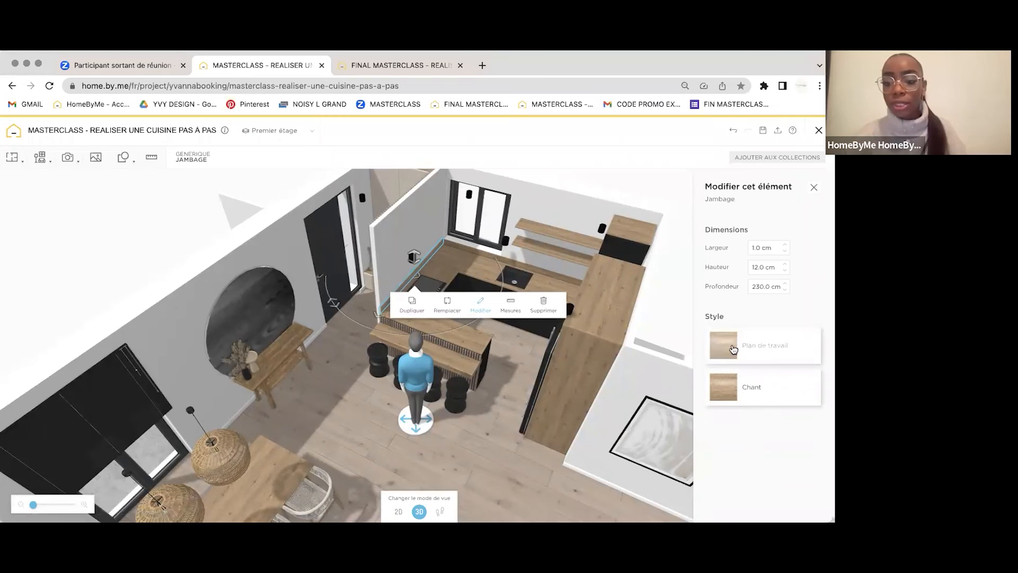
{"action": "left_click", "coordinate": [761, 248]}
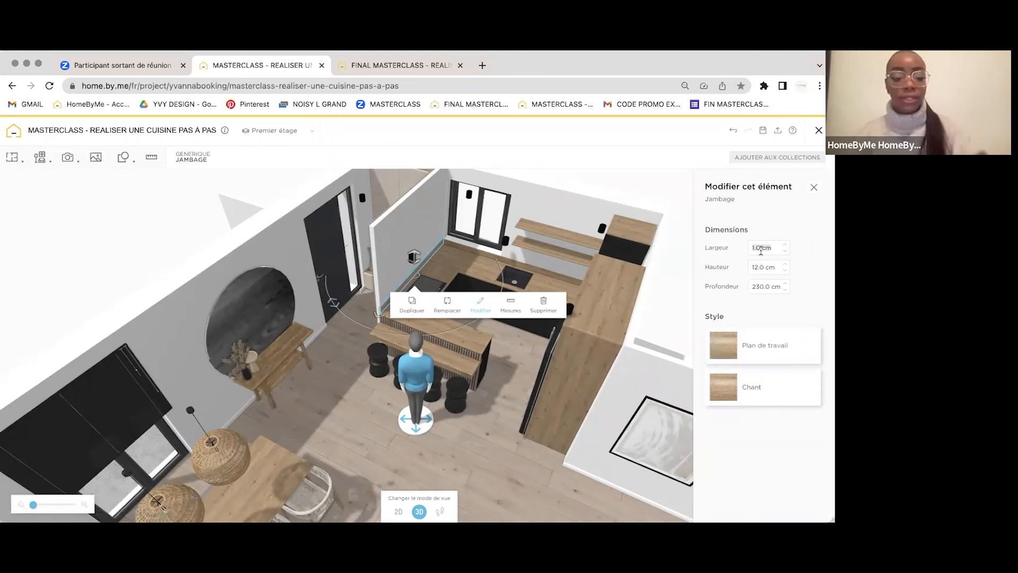
{"action": "type", "text": "2"}
{"action": "key", "text": "Return"}
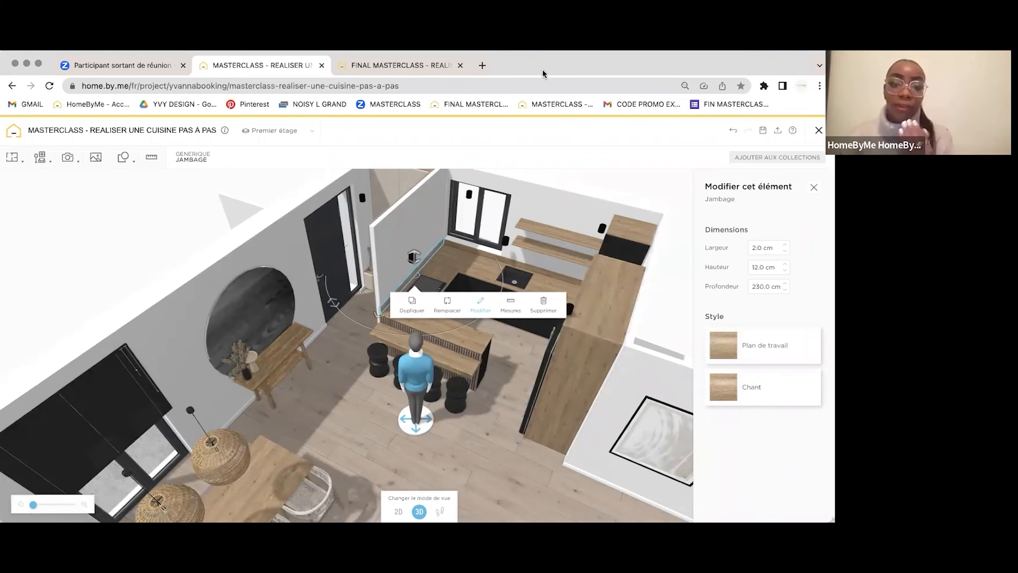
Step: Set the hob-side Jambage's height and depth to 60 cm each to make a square splashback panel
{"action": "left_click", "coordinate": [448, 71]}
{"action": "left_click", "coordinate": [289, 63]}
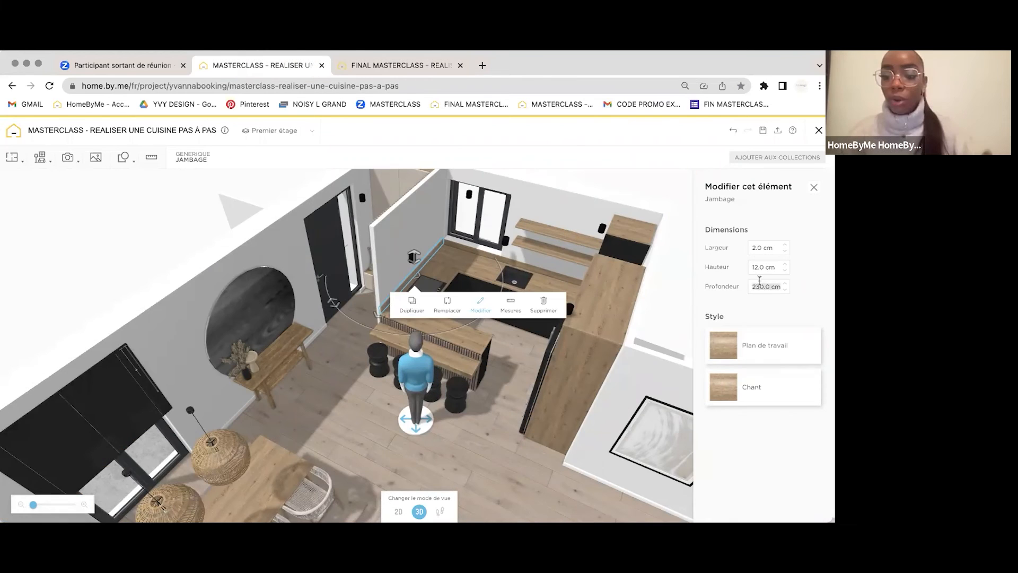
{"action": "left_click", "coordinate": [757, 266]}
{"action": "type", "text": "60"}
{"action": "key", "text": "Return"}
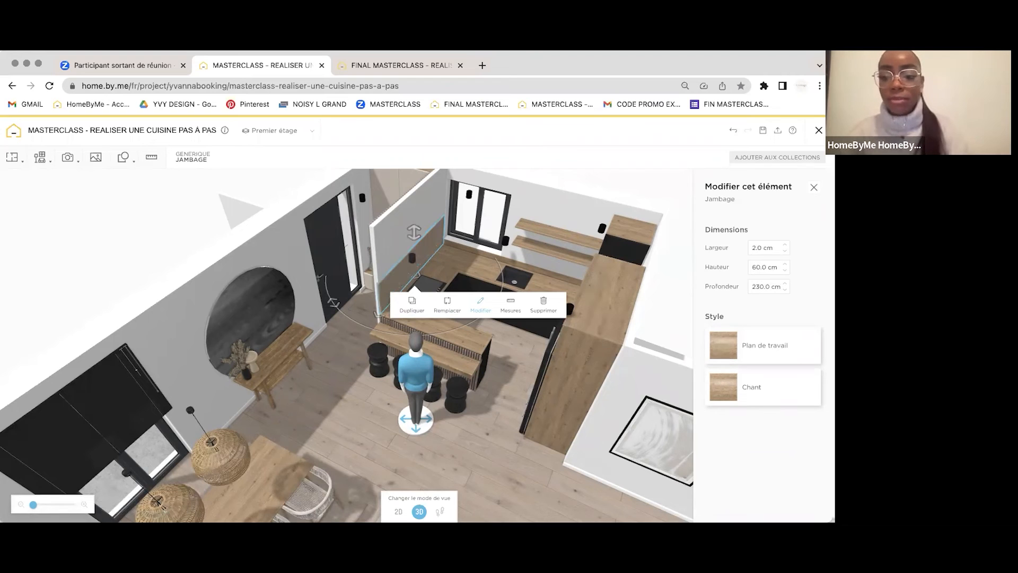
{"action": "left_click", "coordinate": [760, 292]}
{"action": "type", "text": "60"}
{"action": "key", "text": "Return"}
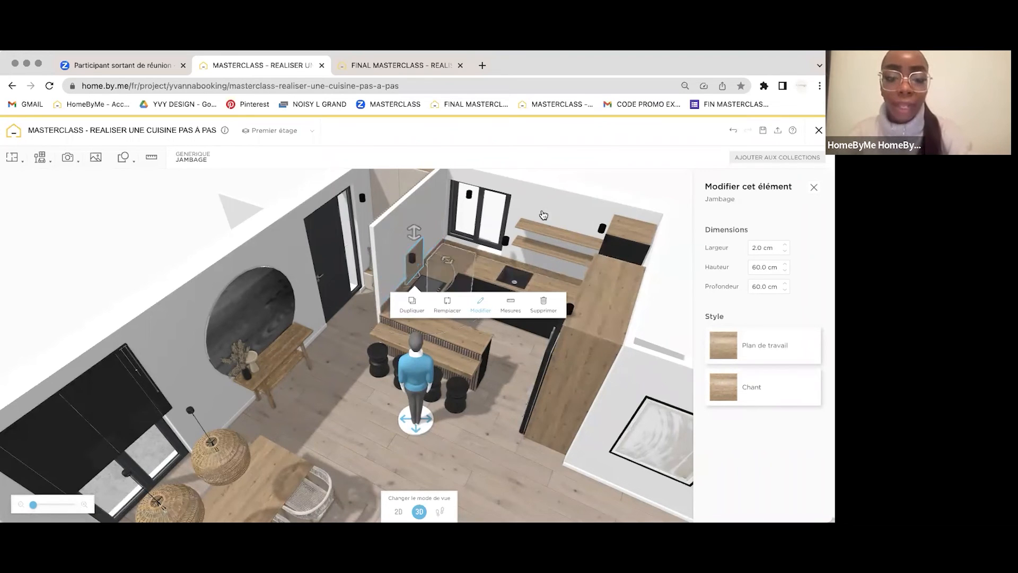
Step: Position the square splashback panel on the wall directly behind the hob
{"action": "left_click_drag", "start_coordinate": [605, 195], "coordinate": [547, 312]}
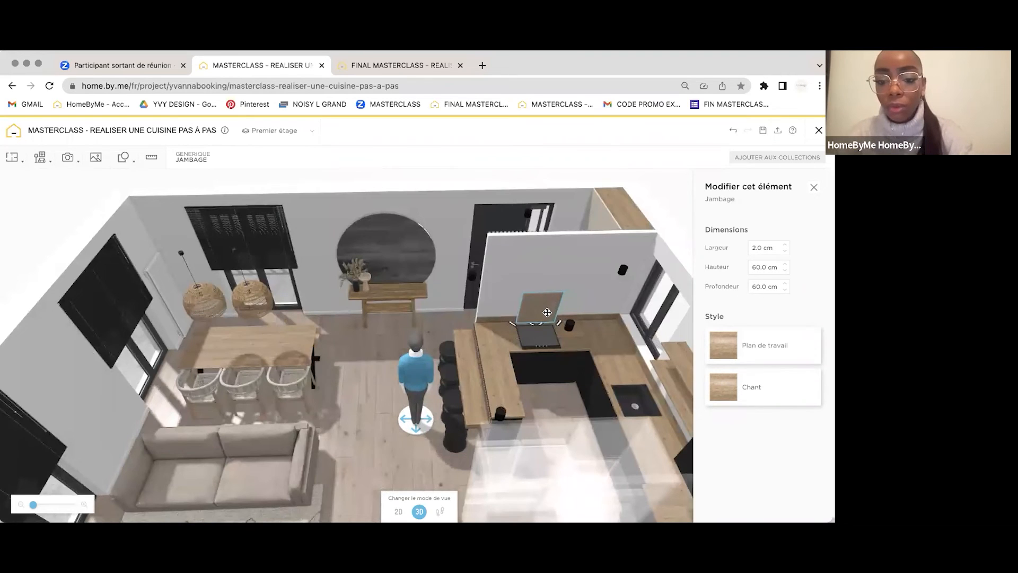
{"action": "left_click", "coordinate": [580, 296]}
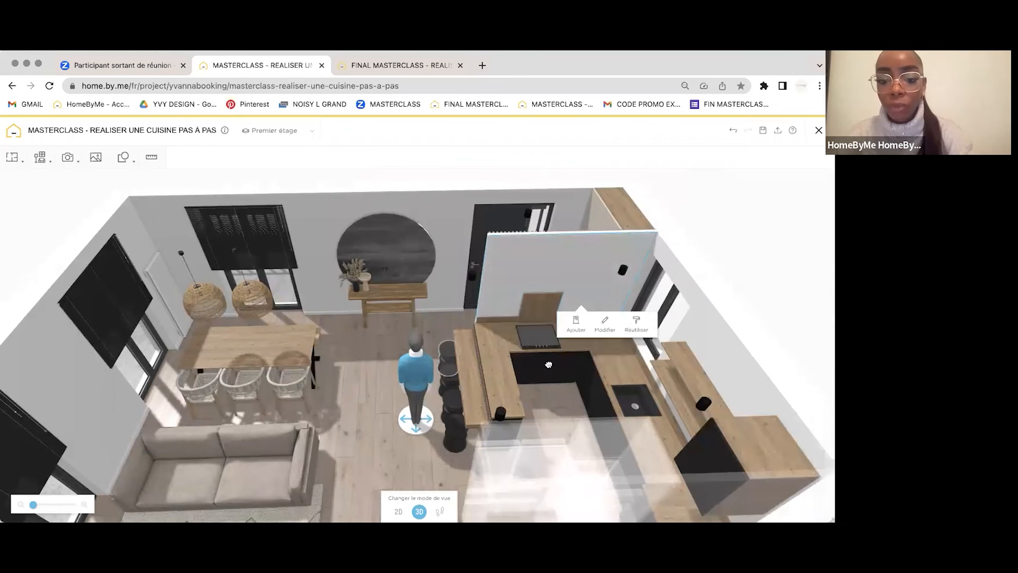
{"action": "left_click", "coordinate": [537, 399]}
{"action": "left_click_drag", "start_coordinate": [499, 302], "coordinate": [499, 303]}
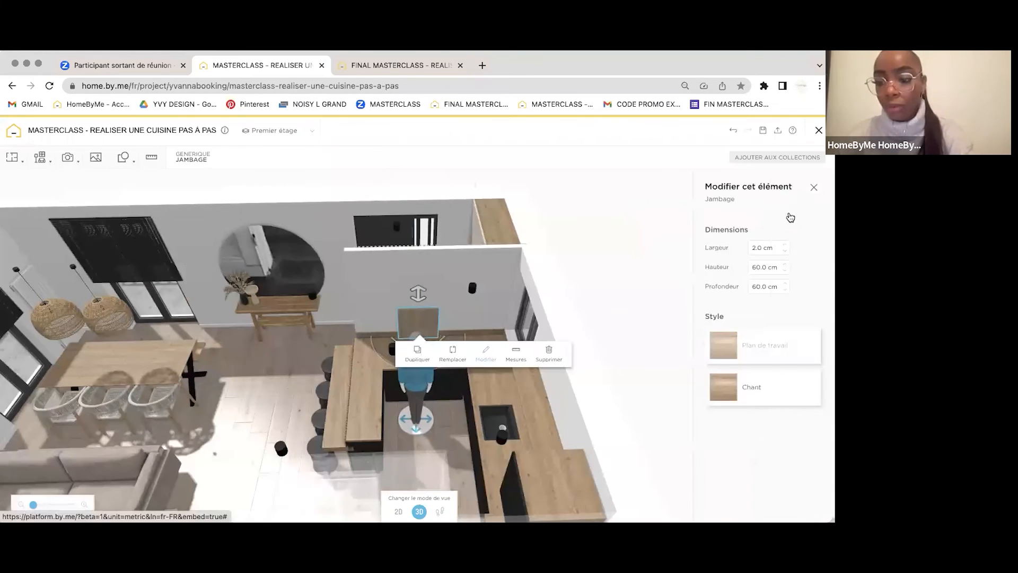
Step: Apply the black Verre finish to both the Plan de travail face and the Chant edge of the splashback panel
{"action": "left_click", "coordinate": [764, 345]}
{"action": "left_click", "coordinate": [770, 235]}
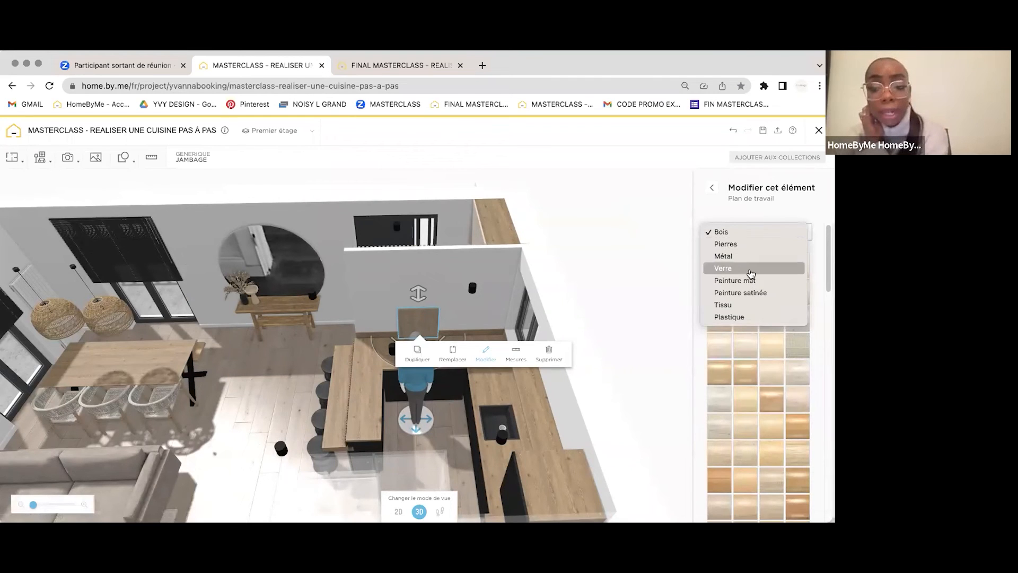
{"action": "left_click", "coordinate": [750, 269]}
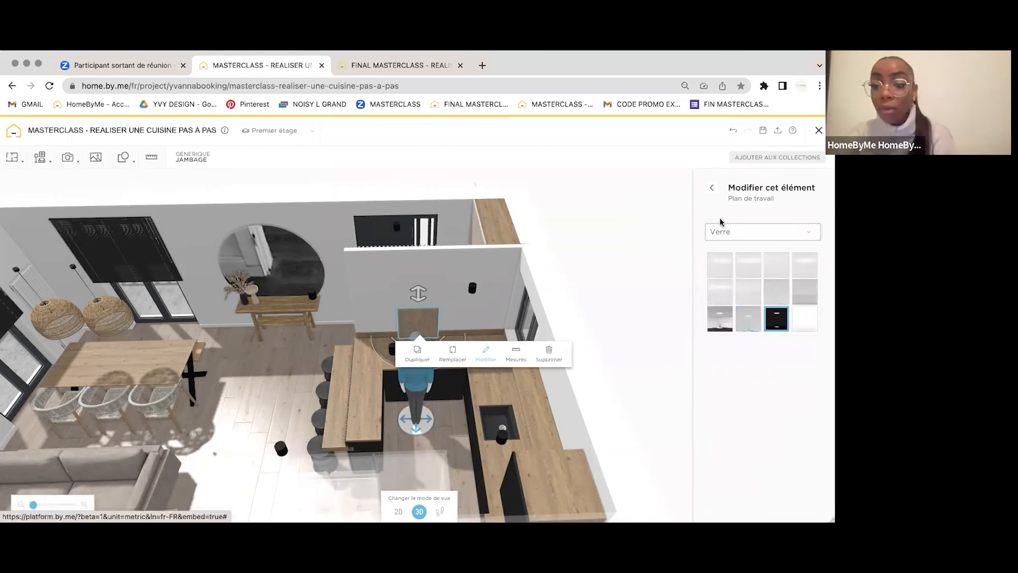
{"action": "left_click", "coordinate": [712, 187]}
{"action": "left_click", "coordinate": [724, 386]}
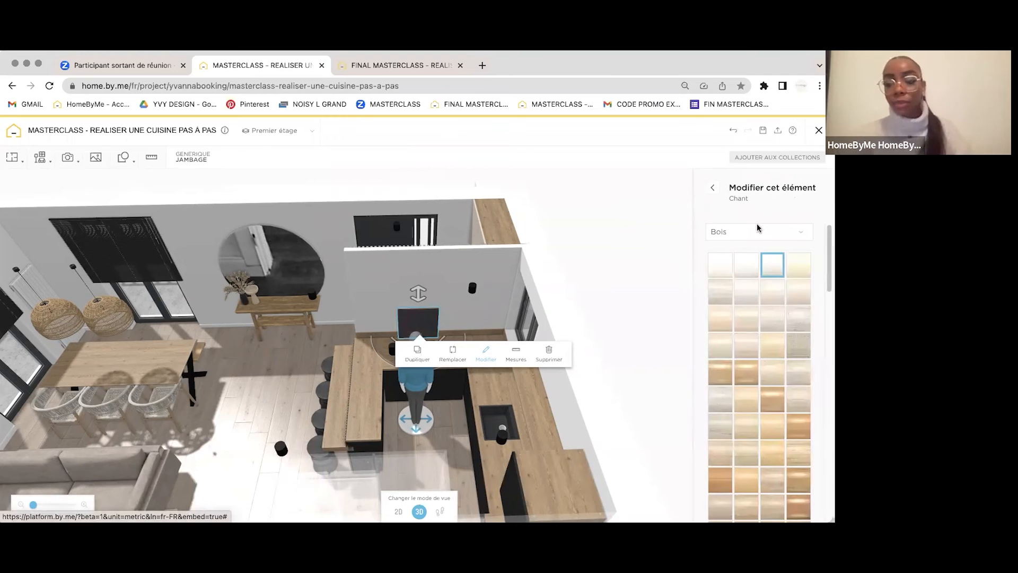
{"action": "left_click", "coordinate": [757, 229]}
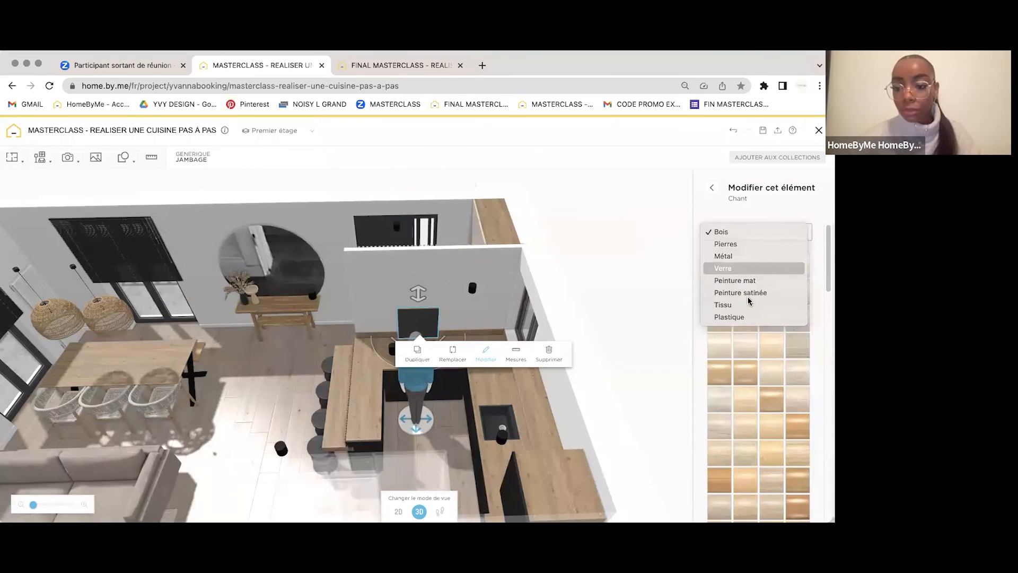
{"action": "left_click", "coordinate": [746, 268]}
{"action": "left_click", "coordinate": [632, 268]}
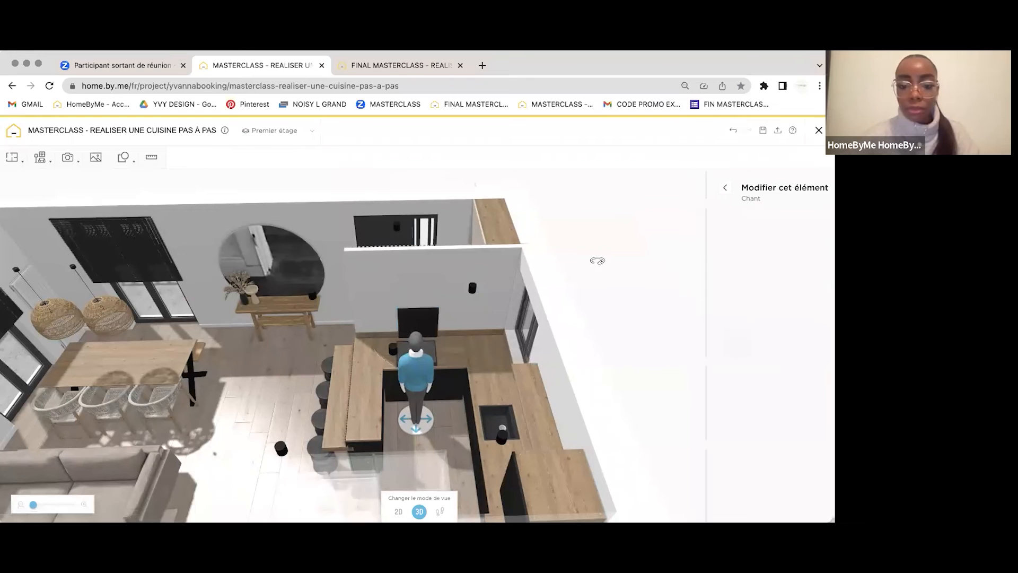
Step: Search the product catalogue for HOTTE and add the cylindrical stainless steel Hotte aspirante îlot above the hob
{"action": "left_click_drag", "start_coordinate": [596, 259], "coordinate": [444, 131]}
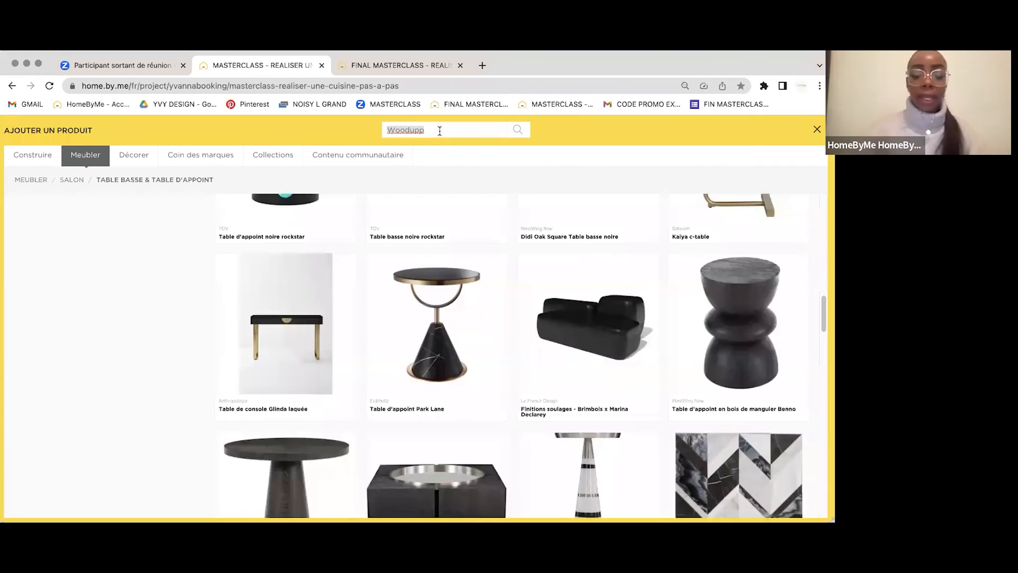
{"action": "left_click", "coordinate": [439, 130]}
{"action": "type", "text": "HOTTE"}
{"action": "key", "text": "Return"}
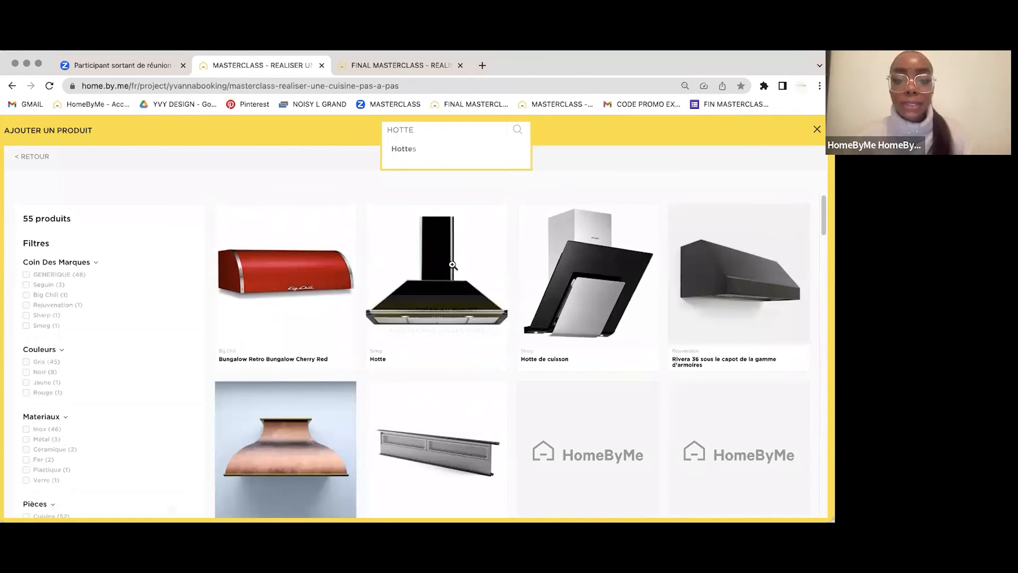
{"action": "scroll", "coordinate": [477, 329], "scroll_direction": "down", "scroll_amount": 1}
{"action": "scroll", "coordinate": [480, 332], "scroll_direction": "down", "scroll_amount": 8}
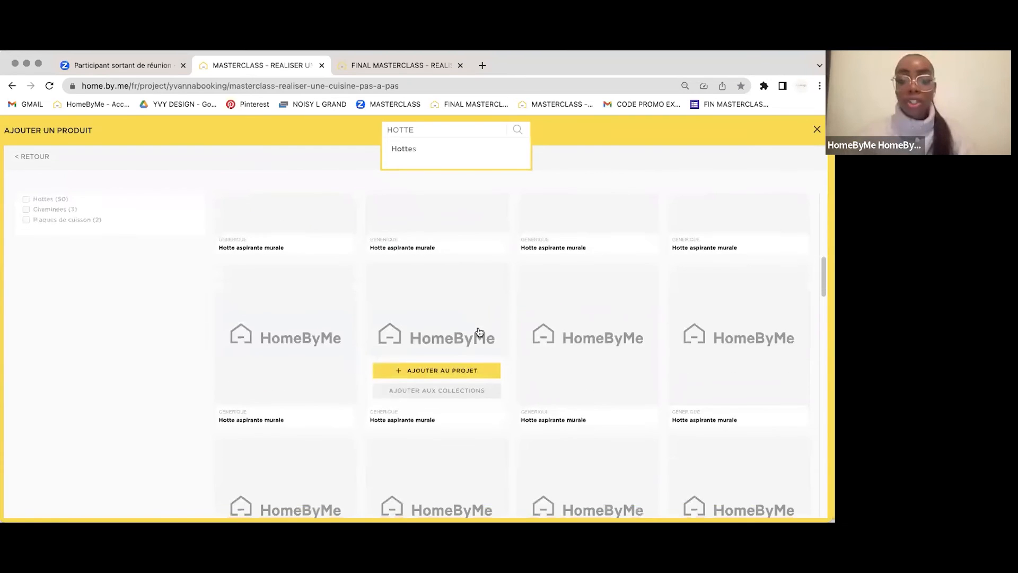
{"action": "scroll", "coordinate": [480, 332], "scroll_direction": "down", "scroll_amount": 10}
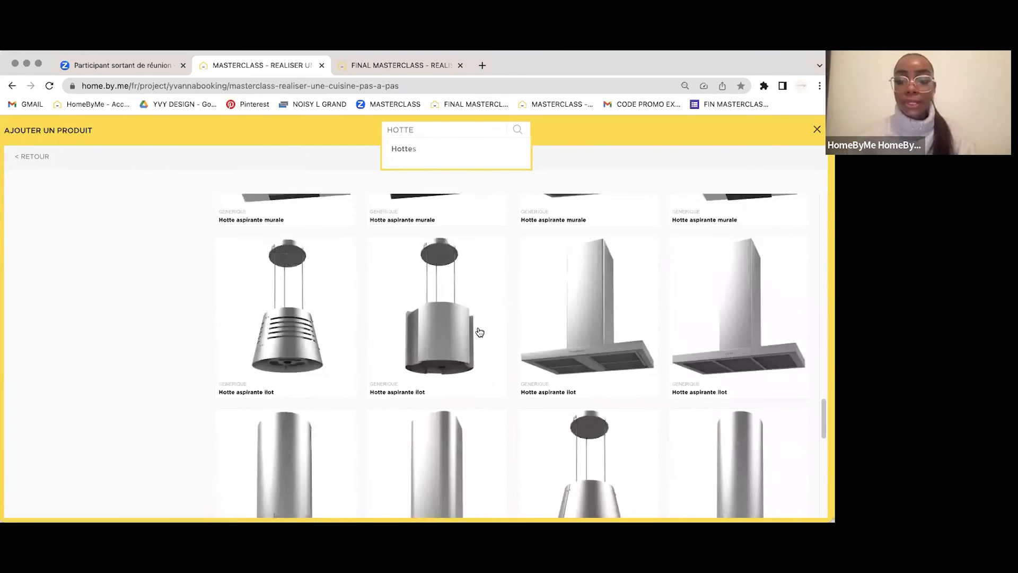
{"action": "scroll", "coordinate": [480, 332], "scroll_direction": "down", "scroll_amount": 5}
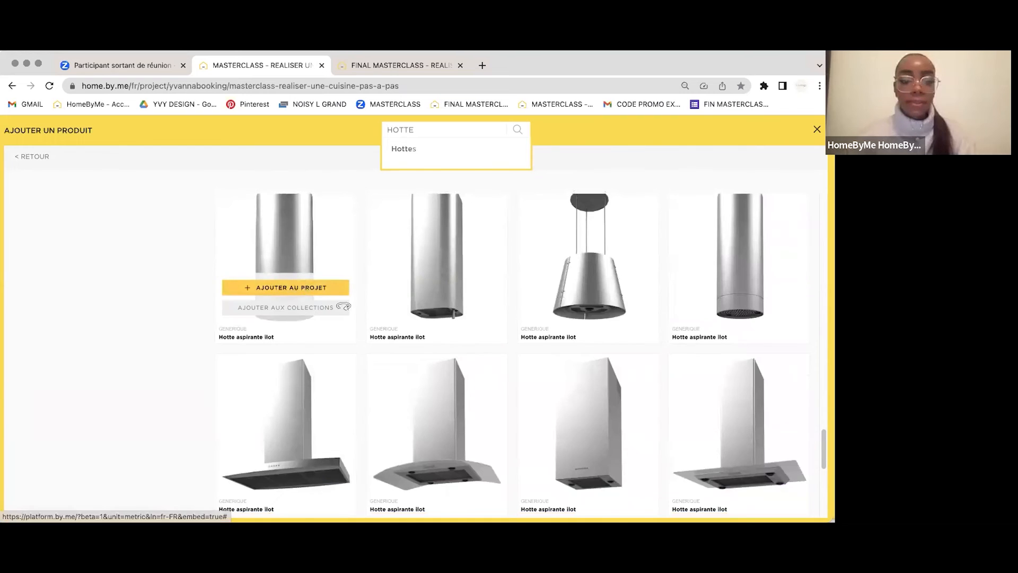
{"action": "left_click", "coordinate": [291, 288]}
{"action": "left_click", "coordinate": [594, 249]}
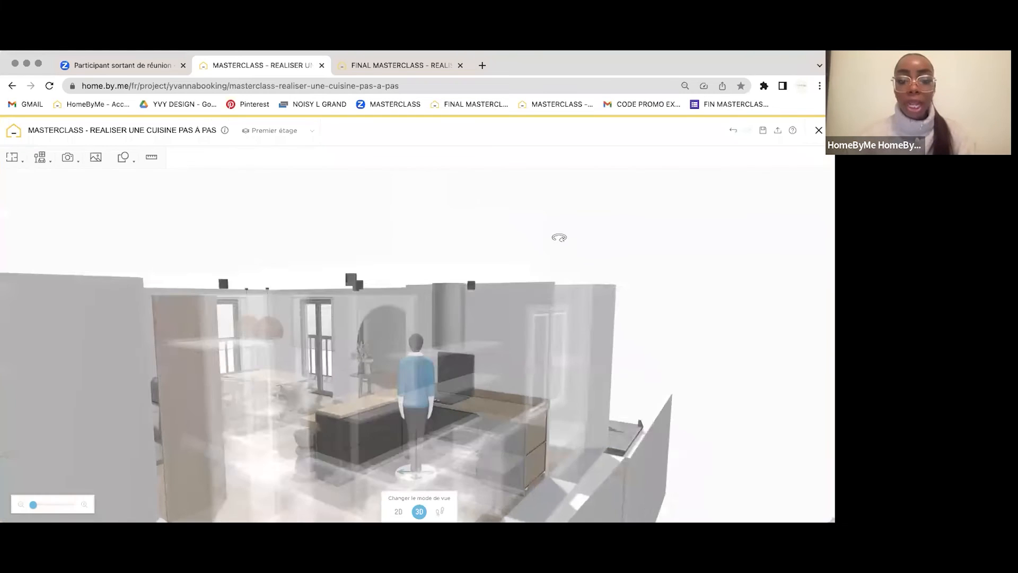
{"action": "left_click_drag", "start_coordinate": [559, 238], "coordinate": [475, 218]}
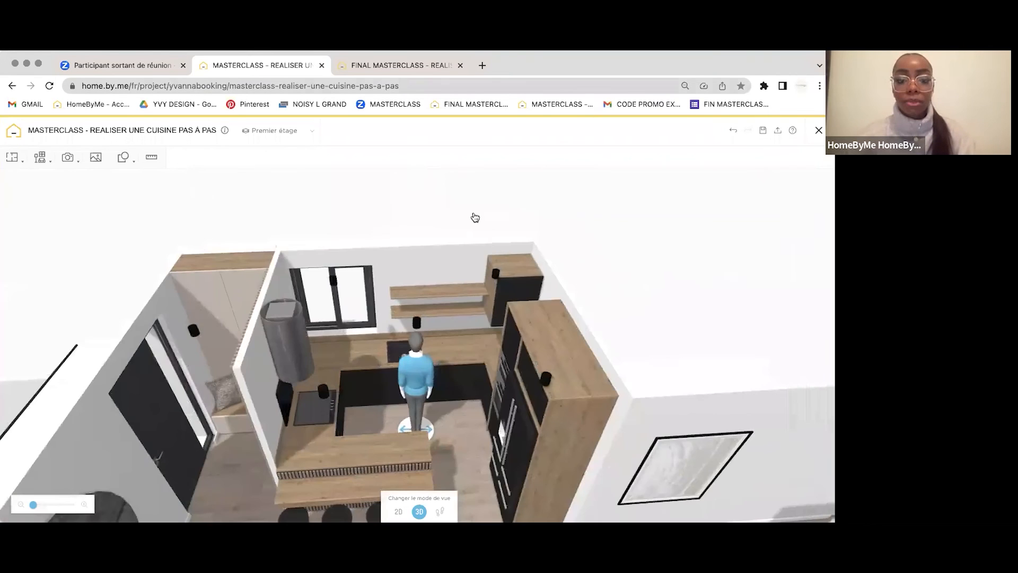
Step: Check the tap in FINAL MASTERCLASS, search the MASTERCLASS catalogue for ROBINET, and add the spring-neck tap at the sink
{"action": "key", "text": "ctrl+Tab"}
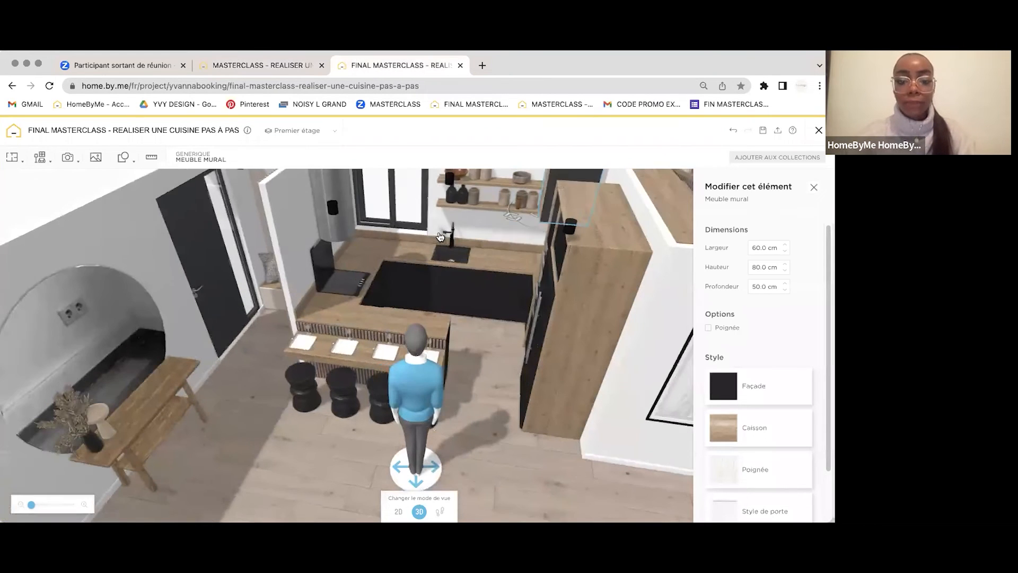
{"action": "key", "text": "ctrl+shift+Tab"}
{"action": "left_click", "coordinate": [41, 158]}
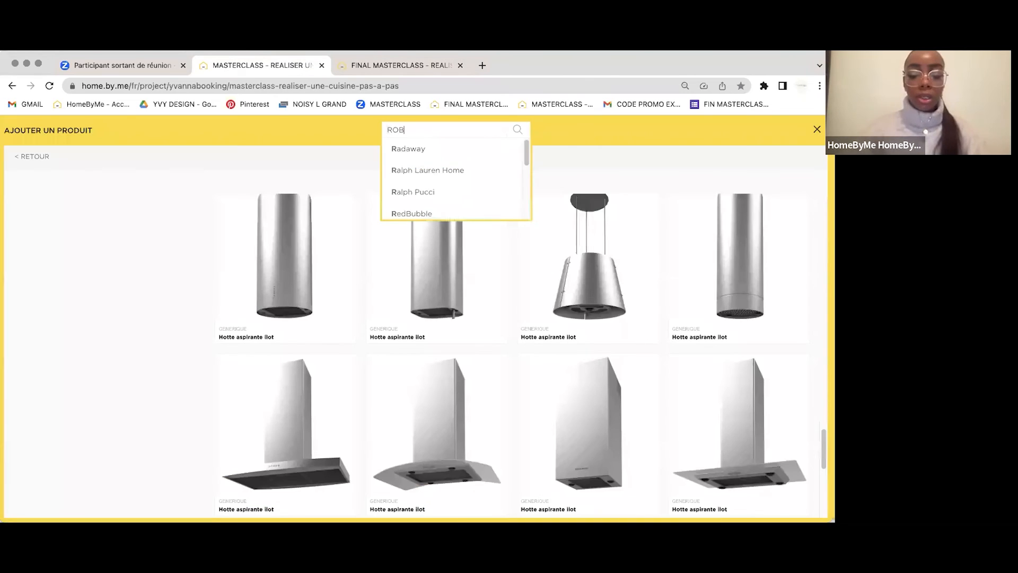
{"action": "type", "text": "net"}
{"action": "key", "text": "Return"}
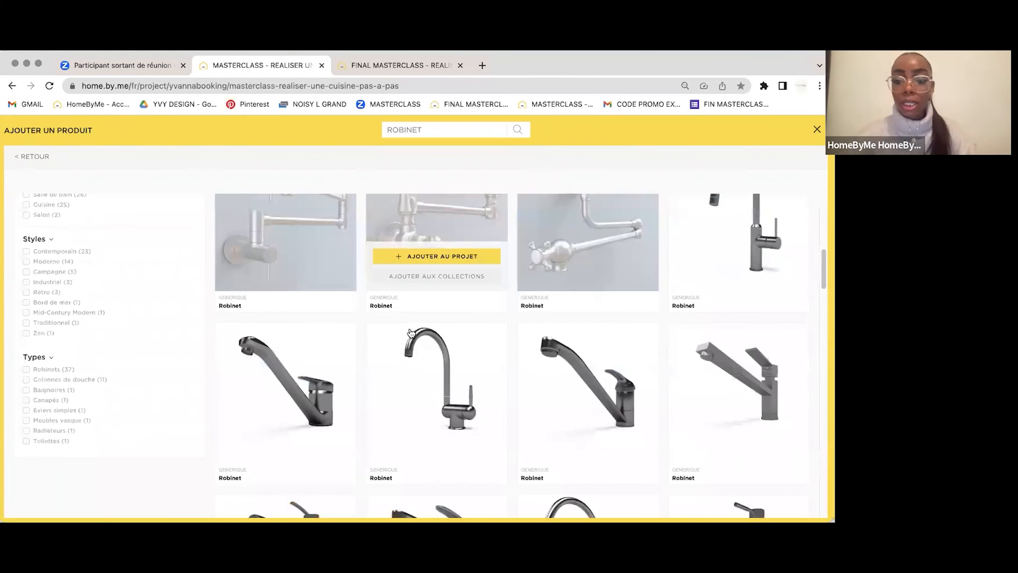
{"action": "scroll", "coordinate": [410, 333], "scroll_direction": "down", "scroll_amount": 12}
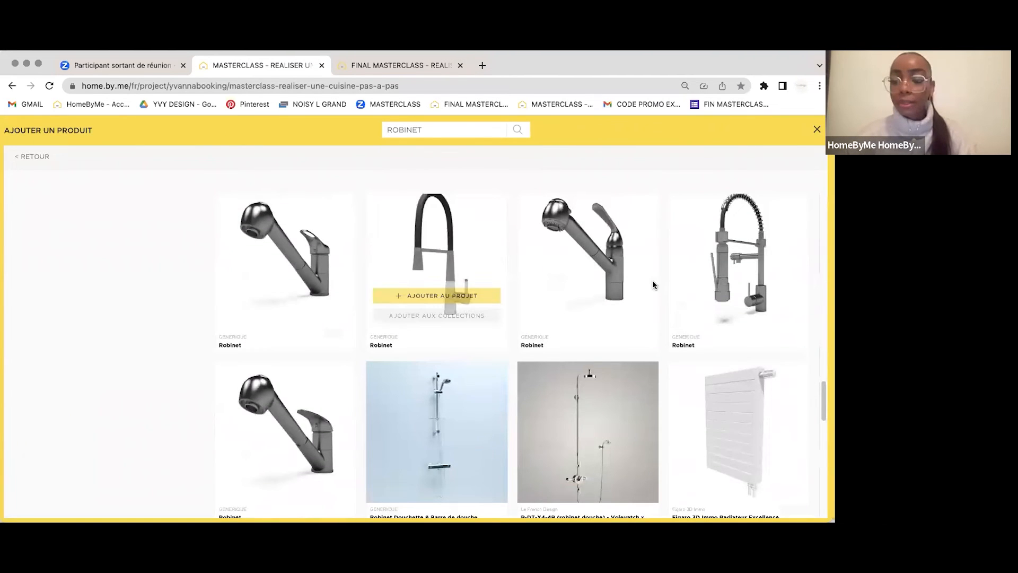
{"action": "left_click", "coordinate": [739, 295]}
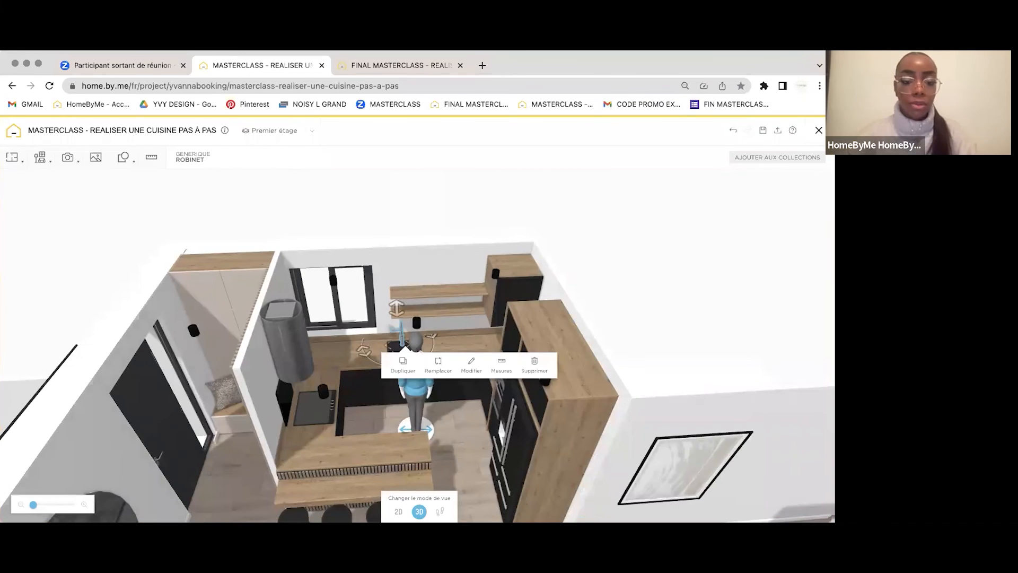
{"action": "scroll", "coordinate": [206, 329], "scroll_direction": "up", "scroll_amount": 4}
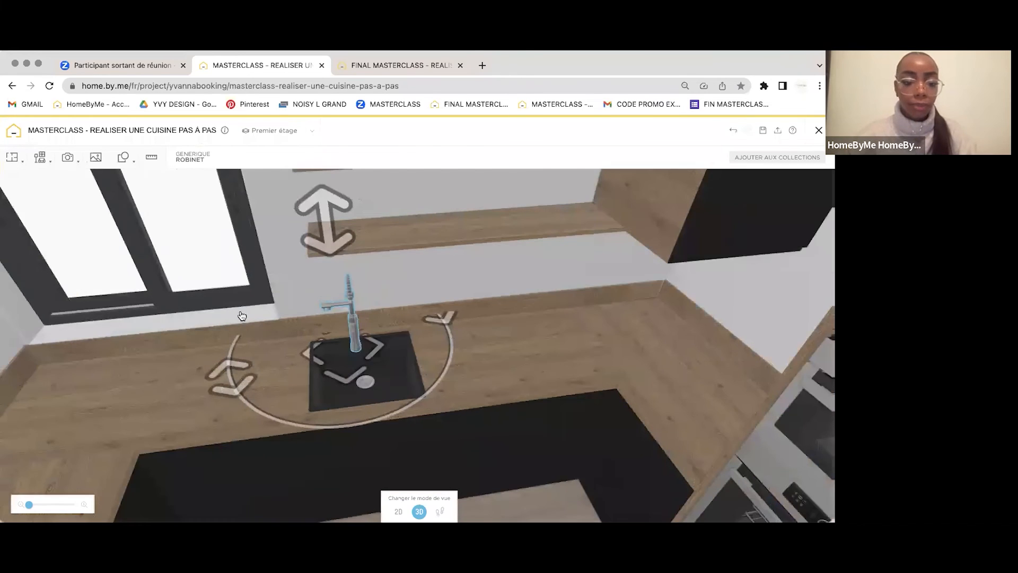
Step: Give the sink's Robinet a black Peinture mat finish
{"action": "left_click_drag", "start_coordinate": [243, 316], "coordinate": [369, 341]}
{"action": "left_click", "coordinate": [368, 325]}
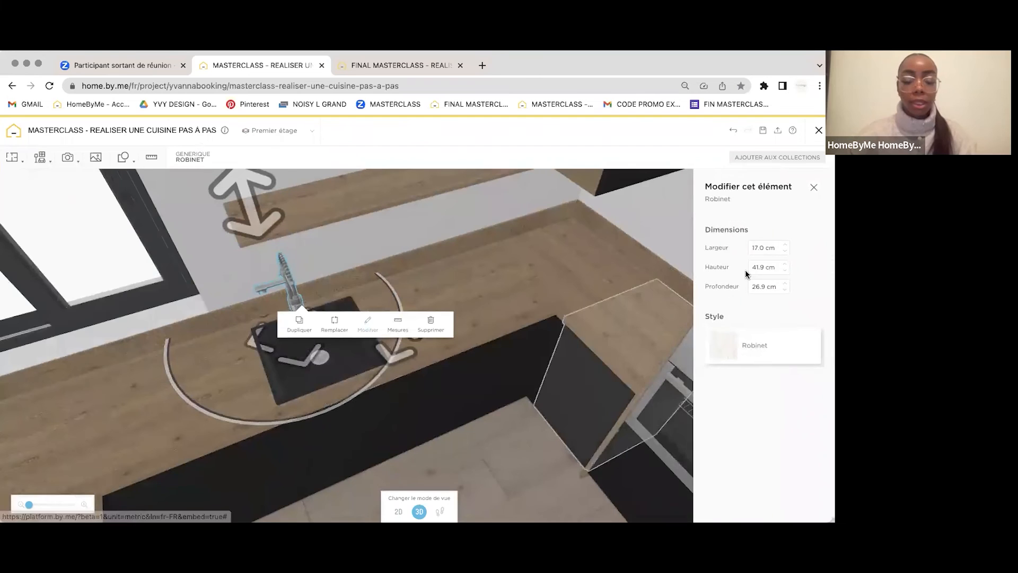
{"action": "left_click", "coordinate": [720, 363]}
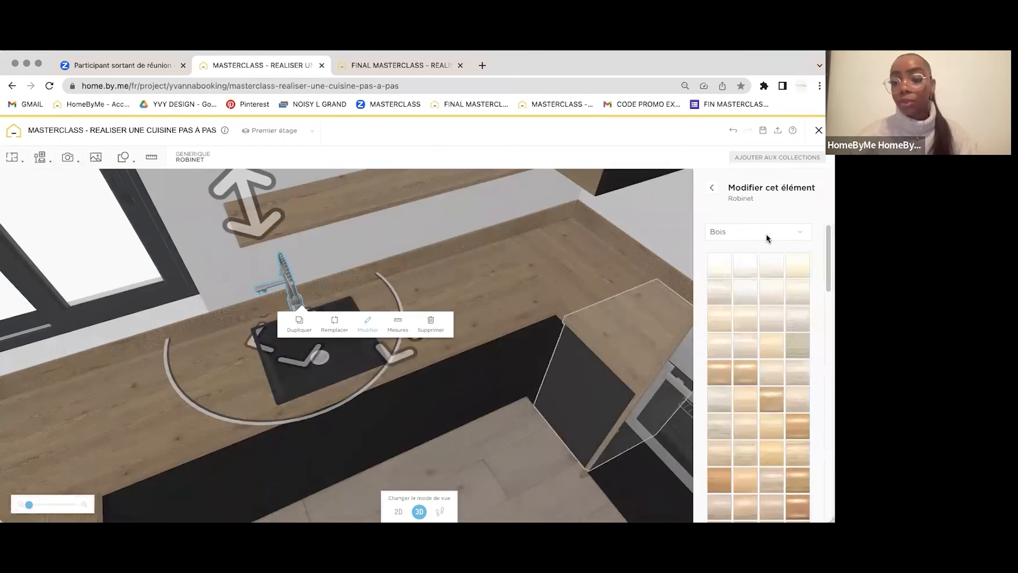
{"action": "left_click", "coordinate": [766, 233]}
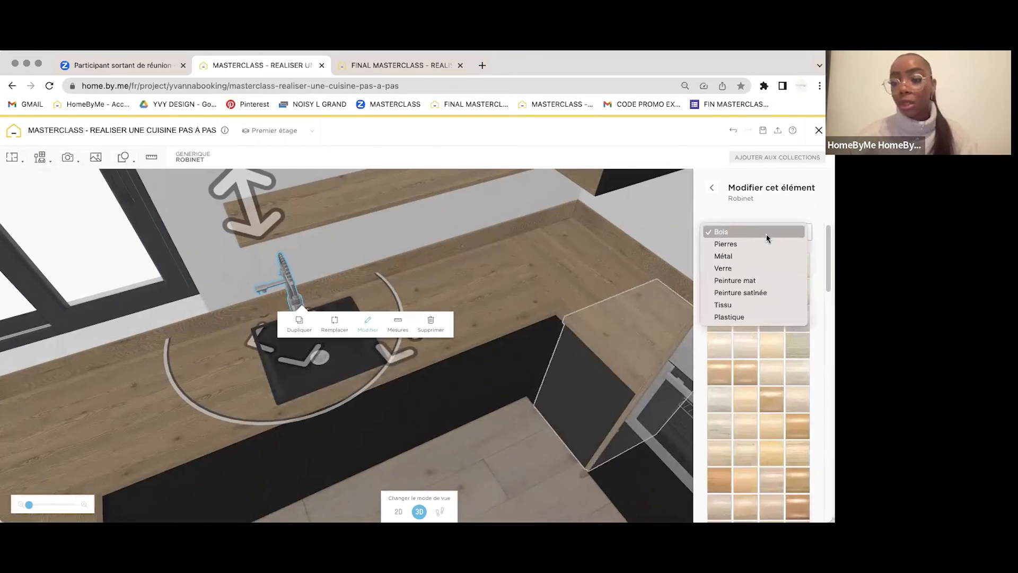
{"action": "left_click", "coordinate": [750, 283]}
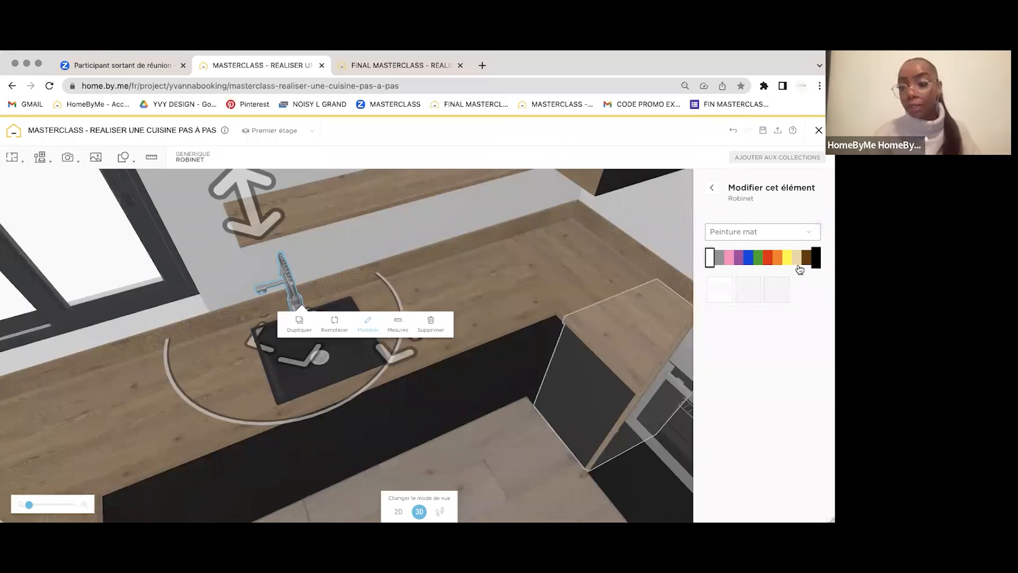
{"action": "left_click", "coordinate": [816, 257]}
{"action": "left_click", "coordinate": [474, 204]}
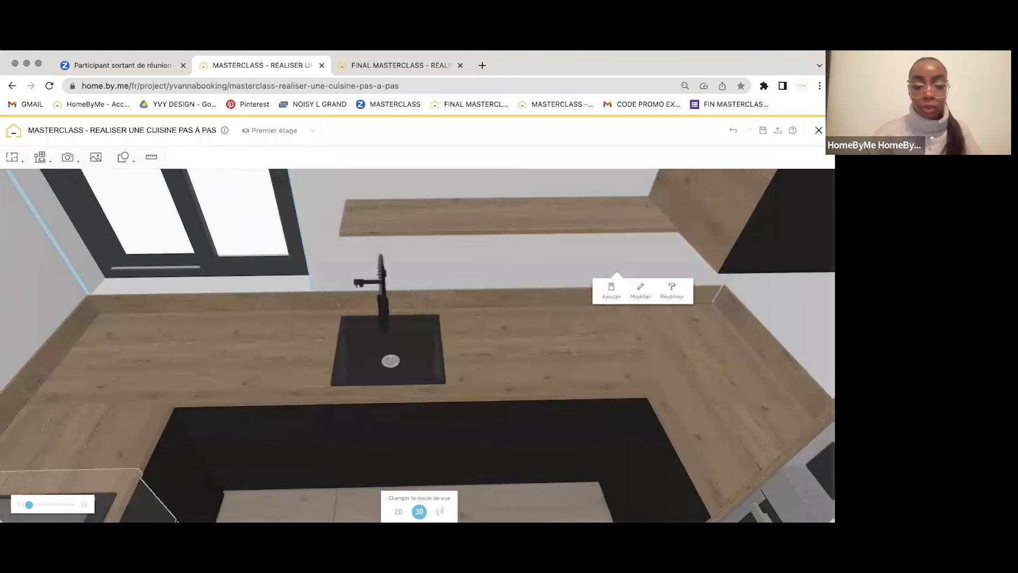
Step: Check the shelf jar in FINAL MASTERCLASS and open the kitchen's Accessoires de décoration category in the MASTERCLASS product catalogue
{"action": "scroll", "coordinate": [381, 225], "scroll_direction": "down", "scroll_amount": 10}
{"action": "left_click_drag", "start_coordinate": [393, 205], "coordinate": [430, 206]}
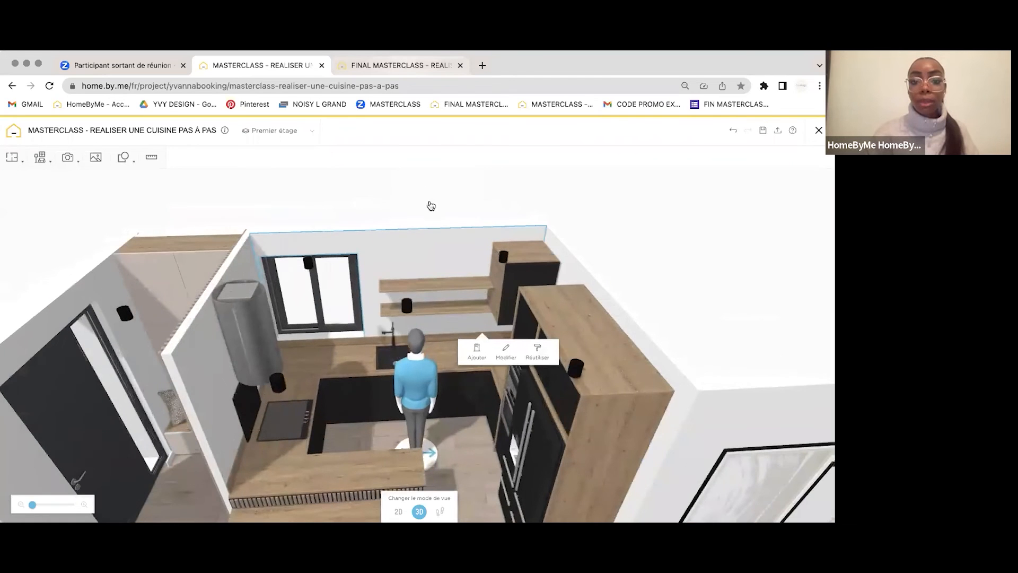
{"action": "left_click", "coordinate": [402, 66]}
{"action": "left_click", "coordinate": [401, 205]}
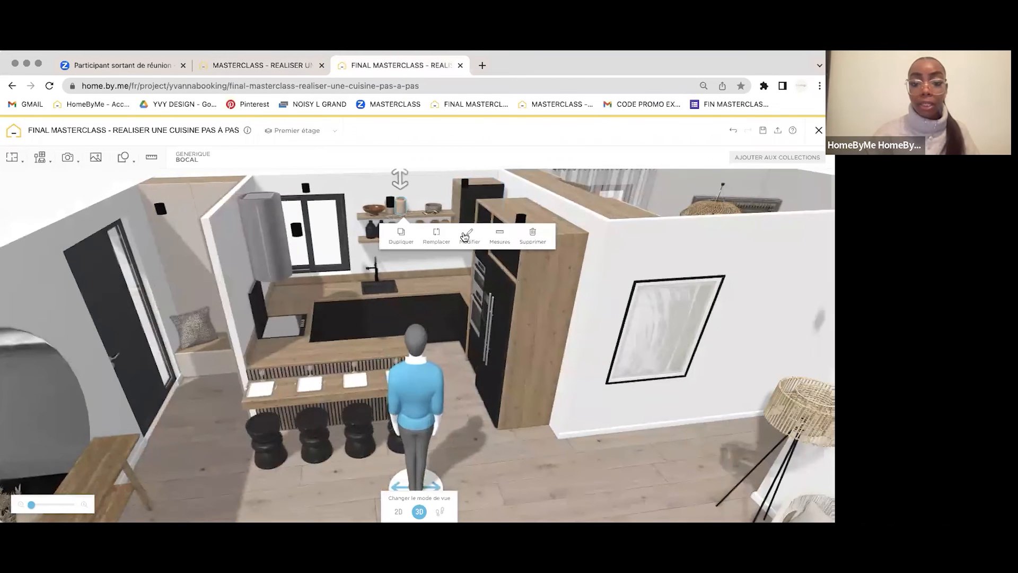
{"action": "left_click", "coordinate": [260, 65]}
{"action": "left_click", "coordinate": [40, 157]}
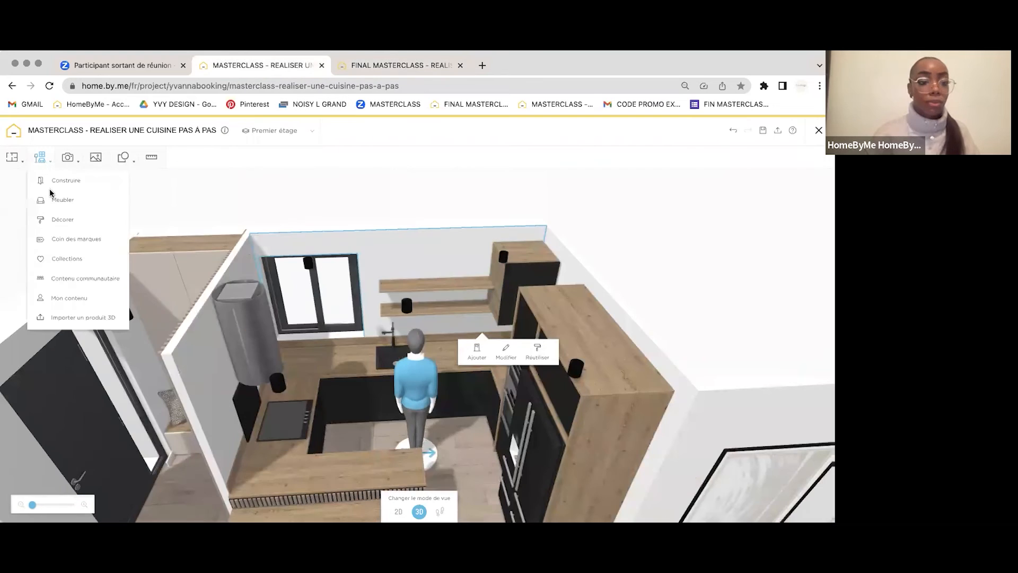
{"action": "left_click", "coordinate": [54, 202]}
{"action": "left_click", "coordinate": [31, 180]}
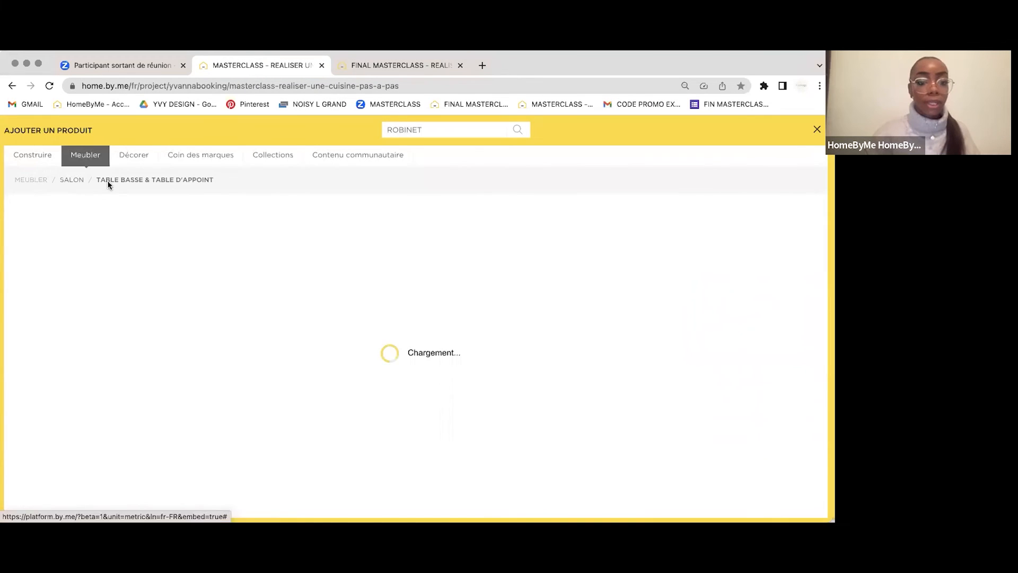
{"action": "left_click", "coordinate": [453, 305]}
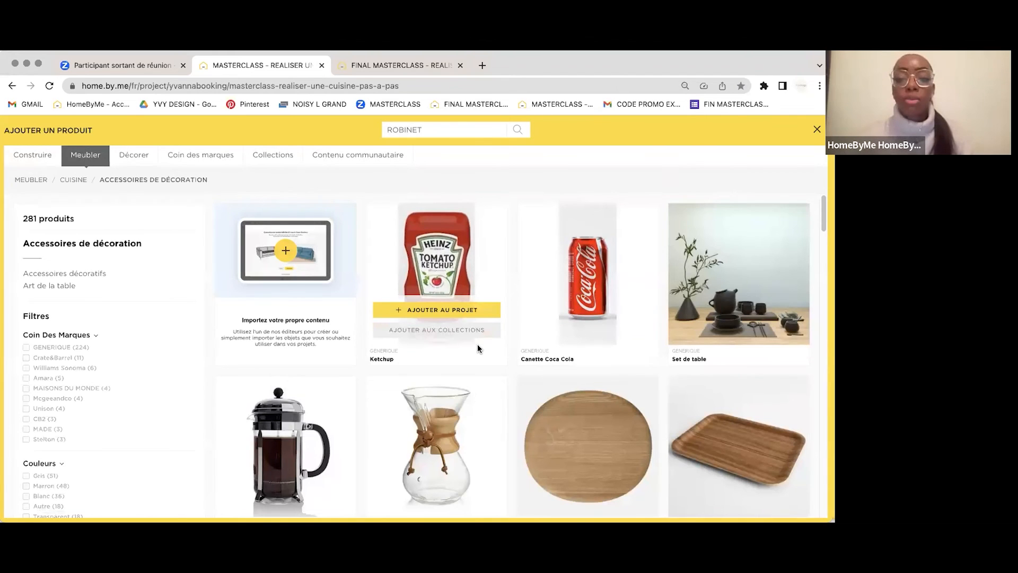
Step: Browse further accessory results and add a brown bowl and a Bocal jar to the lower wall shelf
{"action": "scroll", "coordinate": [477, 345], "scroll_direction": "down", "scroll_amount": 2}
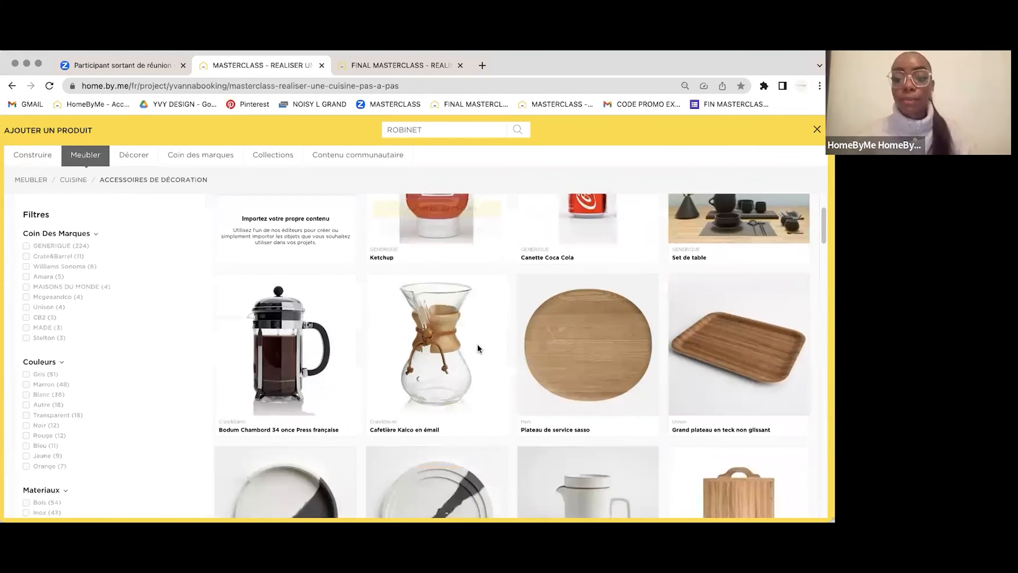
{"action": "scroll", "coordinate": [477, 348], "scroll_direction": "down", "scroll_amount": 15}
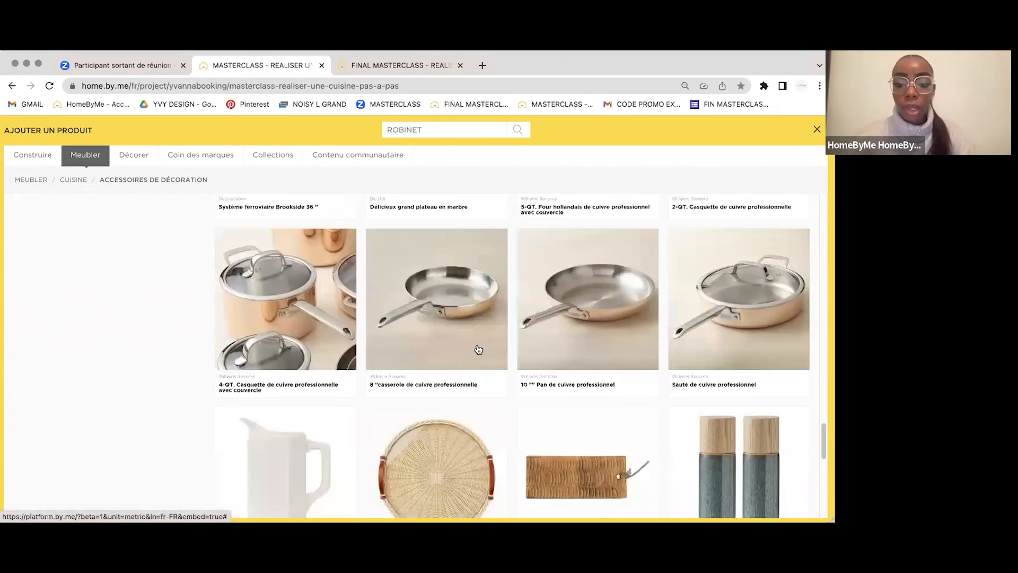
{"action": "scroll", "coordinate": [478, 349], "scroll_direction": "down", "scroll_amount": 8}
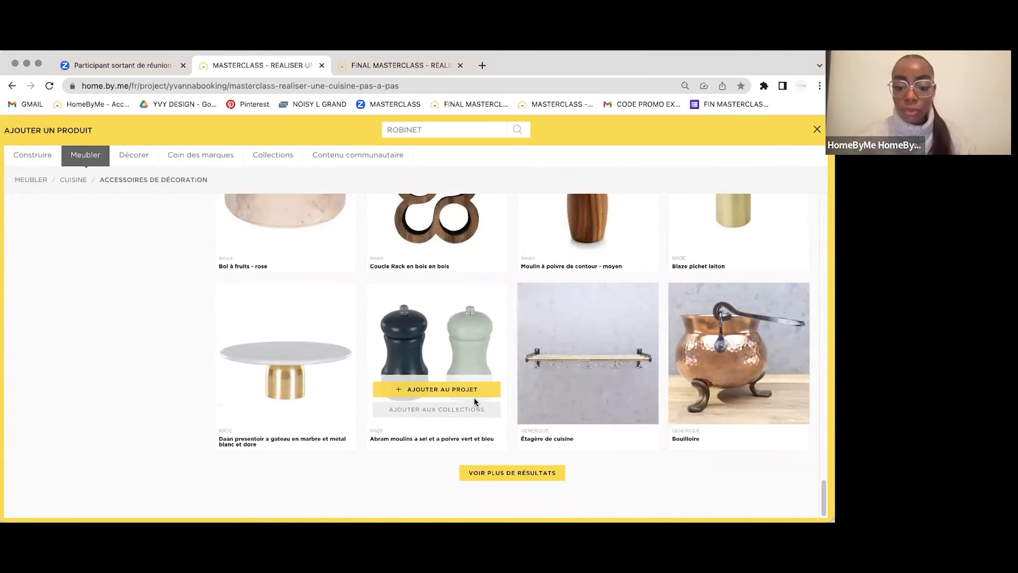
{"action": "left_click", "coordinate": [503, 472]}
{"action": "scroll", "coordinate": [467, 371], "scroll_direction": "down", "scroll_amount": 10}
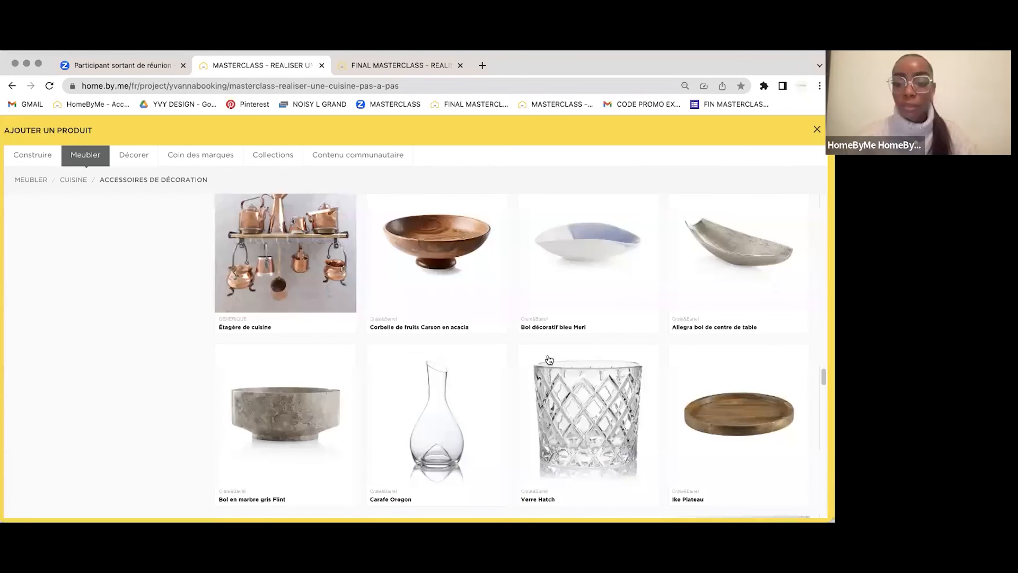
{"action": "scroll", "coordinate": [549, 359], "scroll_direction": "down", "scroll_amount": 15}
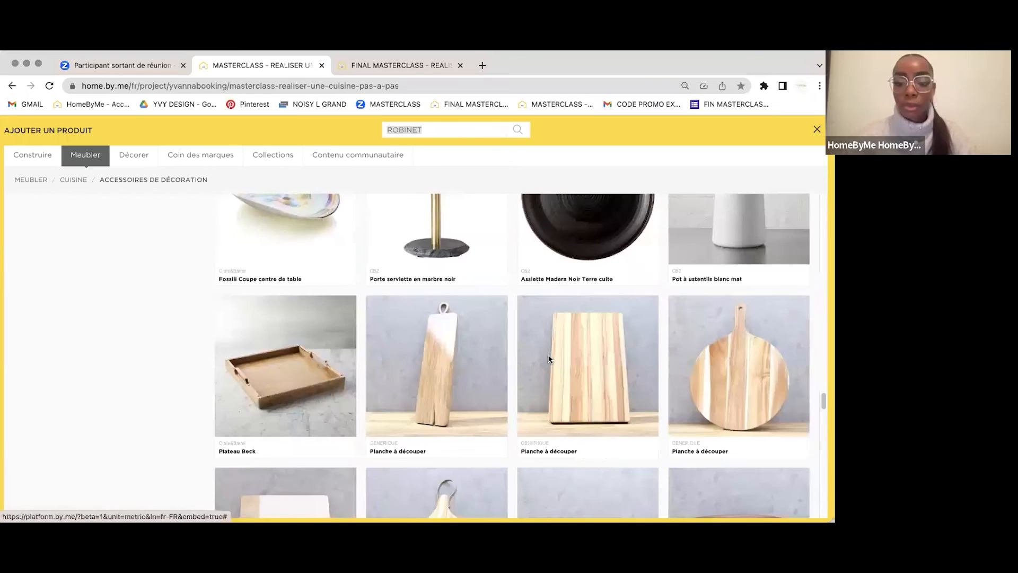
{"action": "scroll", "coordinate": [549, 359], "scroll_direction": "down", "scroll_amount": 3}
{"action": "left_click", "coordinate": [743, 339]}
{"action": "left_click", "coordinate": [440, 308]}
Step: Open the lower wall shelf jar's style settings and duplicate the Bocal beside the original
{"action": "left_click", "coordinate": [490, 334]}
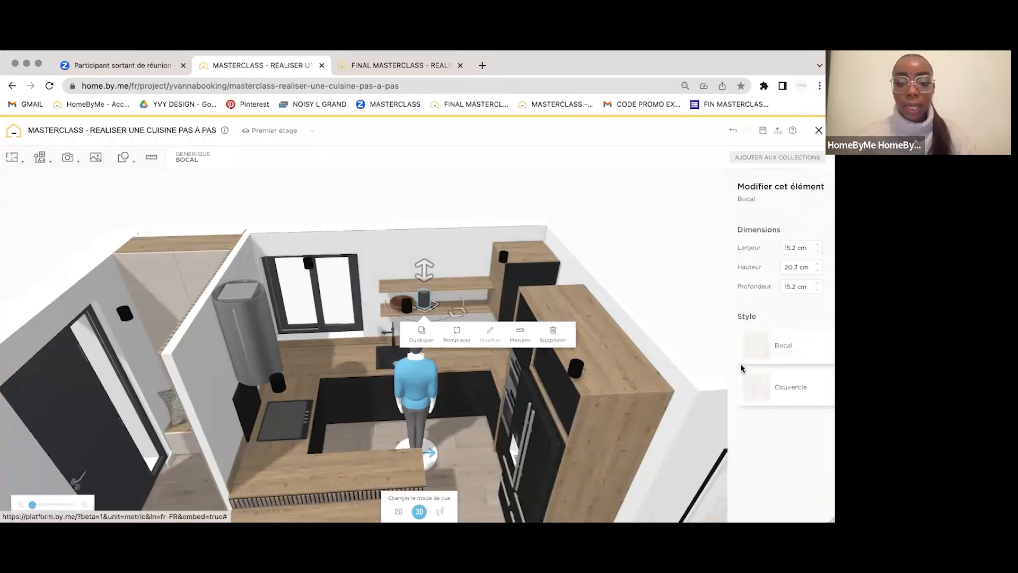
{"action": "left_click", "coordinate": [724, 350]}
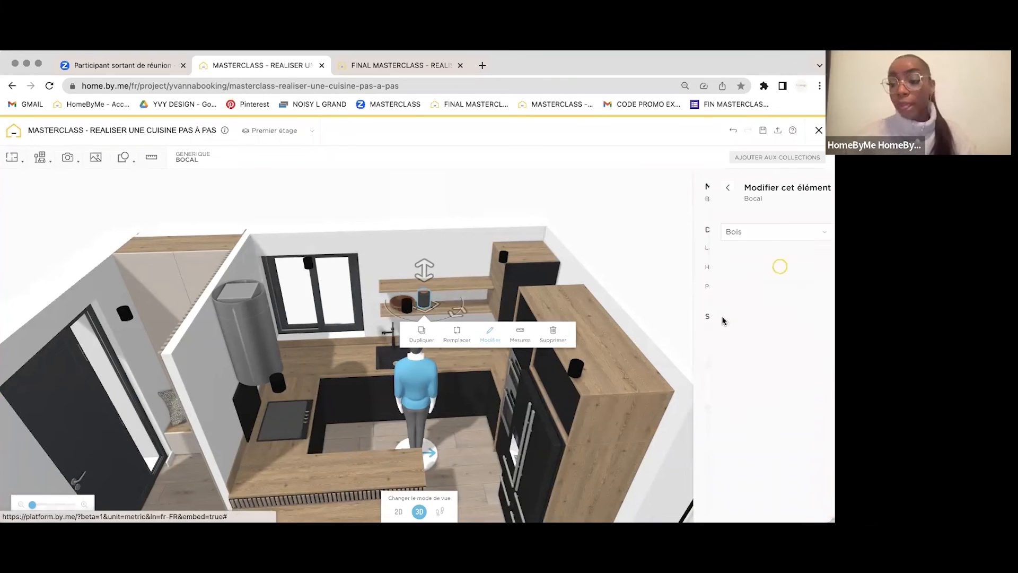
{"action": "left_click", "coordinate": [423, 333]}
Step: Examine the shelf decoration and the place settings on the breakfast bar in FINAL MASTERCLASS
{"action": "left_click", "coordinate": [401, 66]}
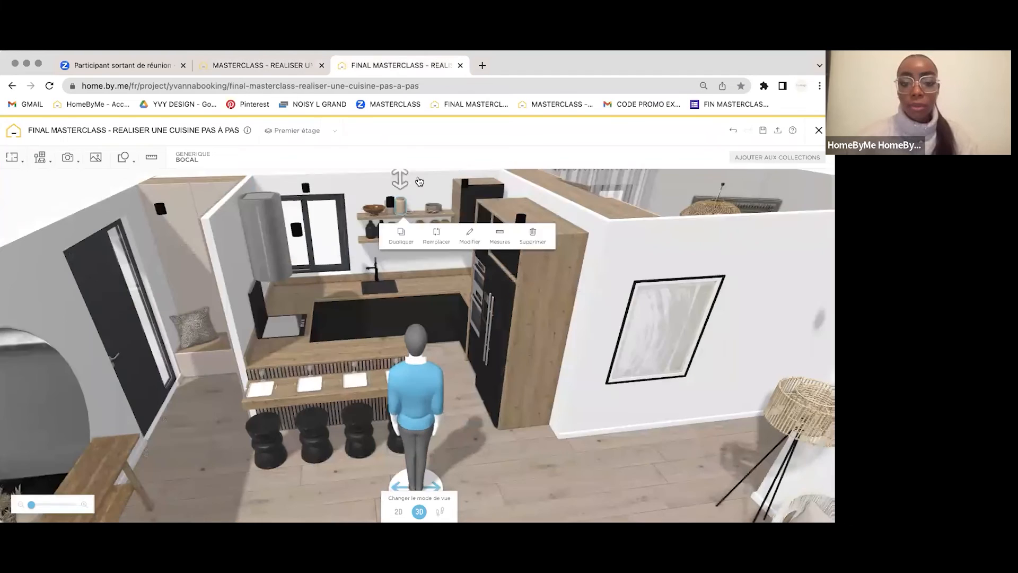
{"action": "left_click", "coordinate": [419, 182]}
{"action": "left_click_drag", "start_coordinate": [449, 165], "coordinate": [411, 366]}
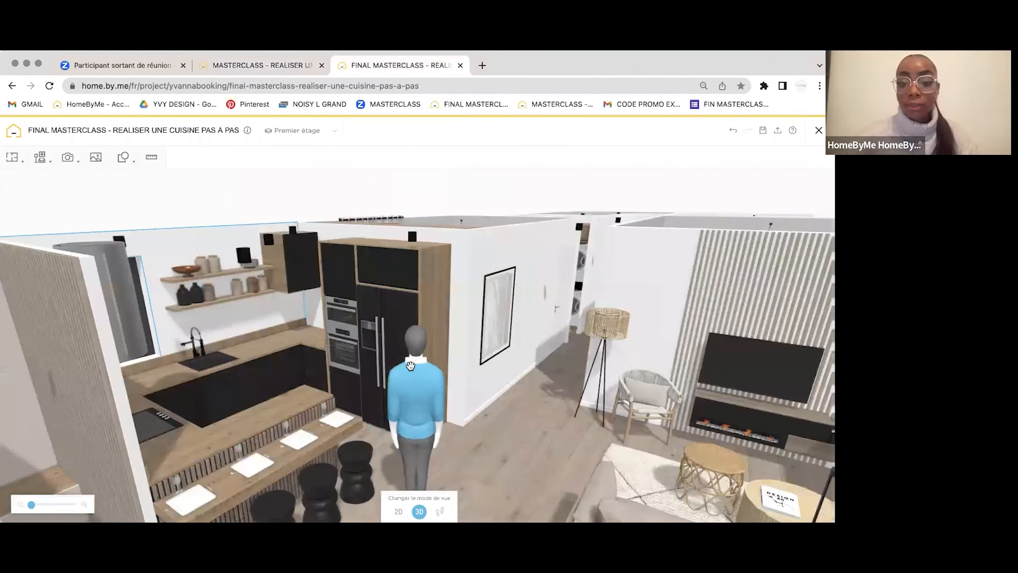
{"action": "left_click_drag", "start_coordinate": [365, 314], "coordinate": [281, 453]}
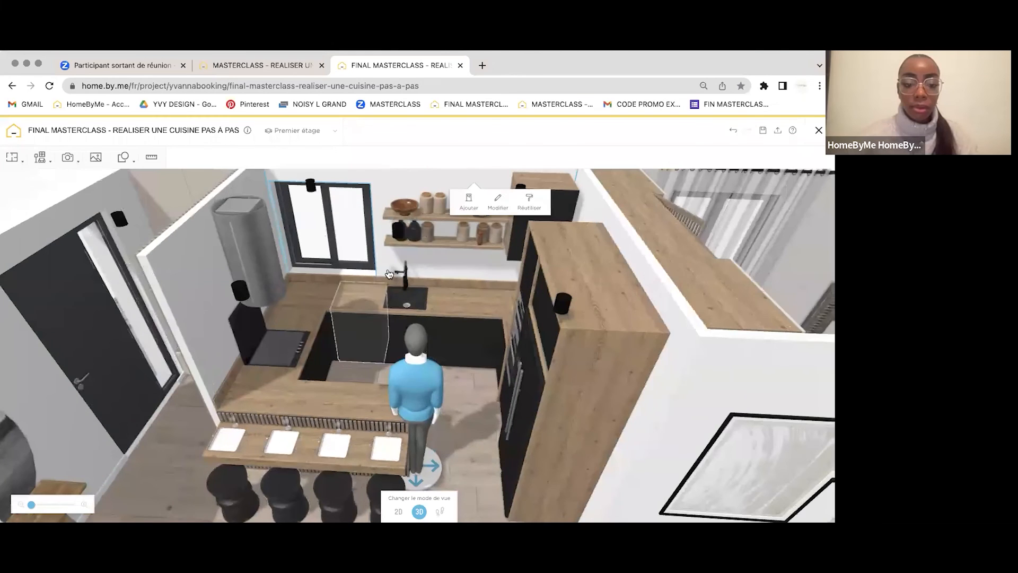
{"action": "left_click", "coordinate": [262, 66]}
Step: Search the MASTERCLASS product catalogue for ASSIETTE and place an Assiette et couverts setting on the bar beside the partition wall
{"action": "scroll", "coordinate": [454, 243], "scroll_direction": "down", "scroll_amount": 3}
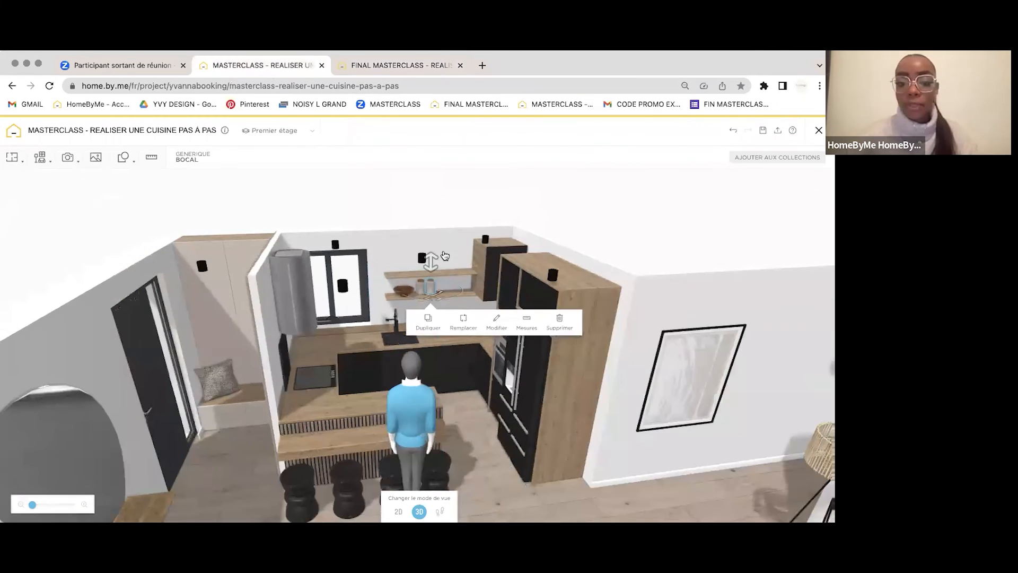
{"action": "scroll", "coordinate": [444, 258], "scroll_direction": "down", "scroll_amount": 2}
{"action": "left_click_drag", "start_coordinate": [415, 379], "coordinate": [393, 405]}
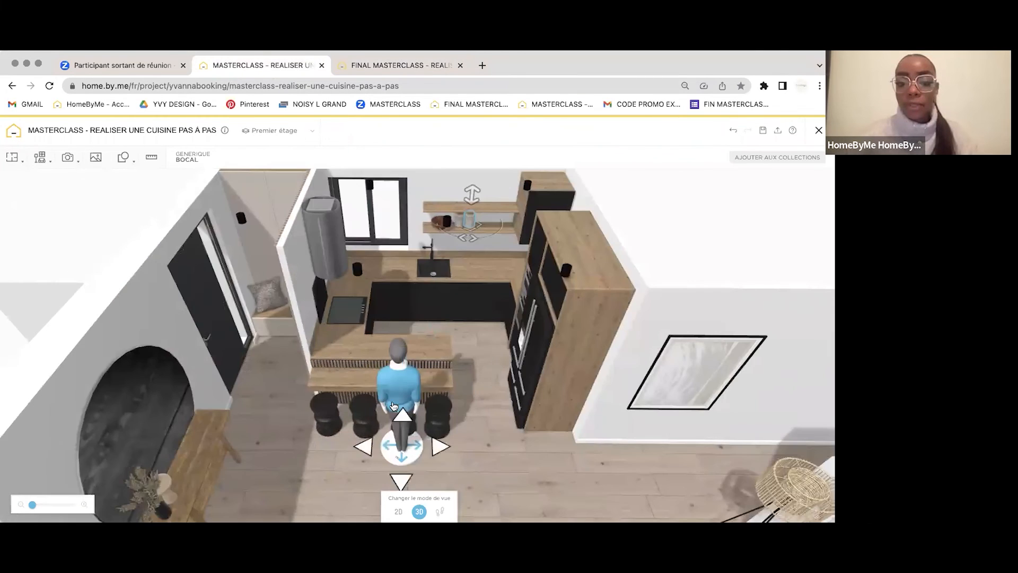
{"action": "scroll", "coordinate": [380, 334], "scroll_direction": "down", "scroll_amount": 2}
{"action": "left_click", "coordinate": [41, 161]}
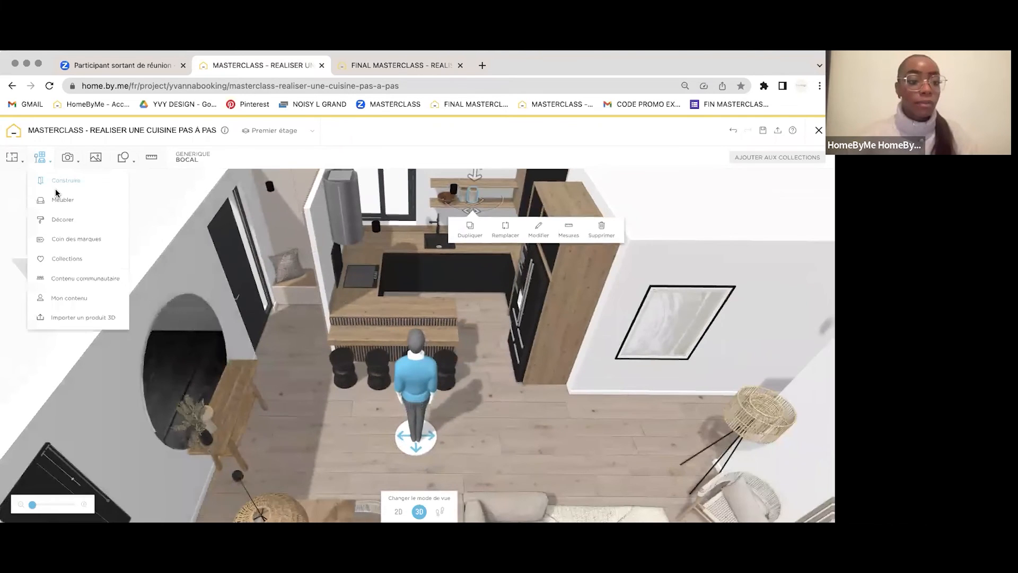
{"action": "left_click", "coordinate": [55, 189]}
{"action": "type", "text": "ASSIETTE"}
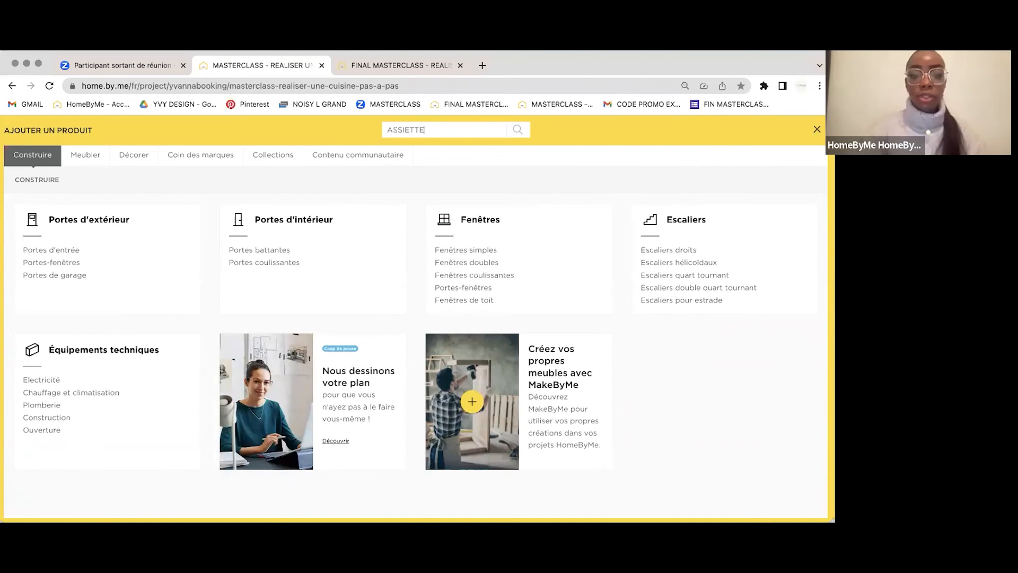
{"action": "key", "text": "Return"}
{"action": "scroll", "coordinate": [596, 228], "scroll_direction": "down", "scroll_amount": 10}
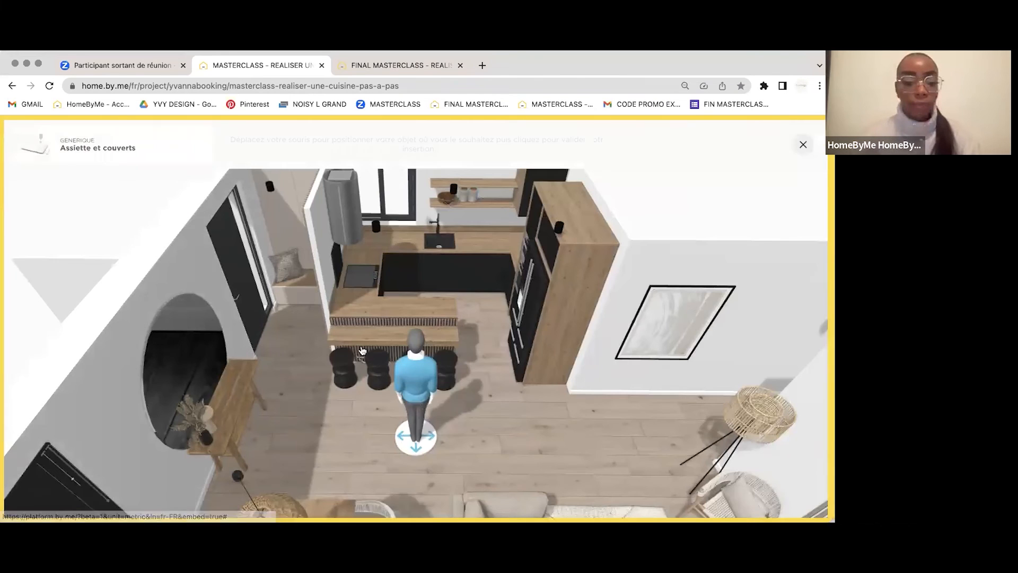
{"action": "left_click", "coordinate": [354, 347]}
{"action": "mouse_move", "coordinate": [359, 327]}
{"action": "left_mouse_down"}
{"action": "mouse_move", "coordinate": [360, 319]}
{"action": "mouse_move", "coordinate": [348, 334]}
{"action": "left_mouse_up"}
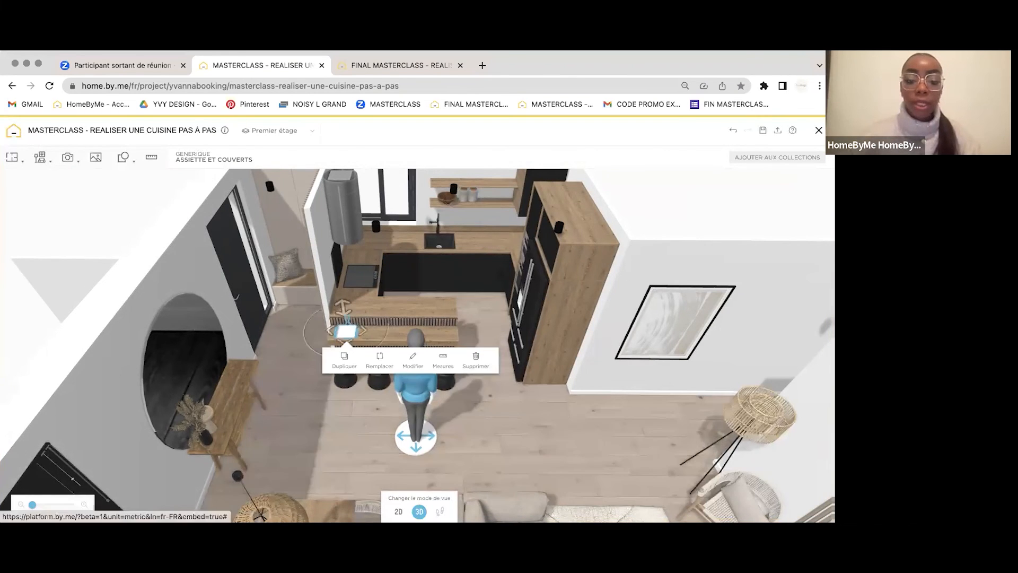
Step: In the 2D plan, shift the bar worktop towards the stools and align the place setting with the first stool
{"action": "left_click", "coordinate": [398, 511]}
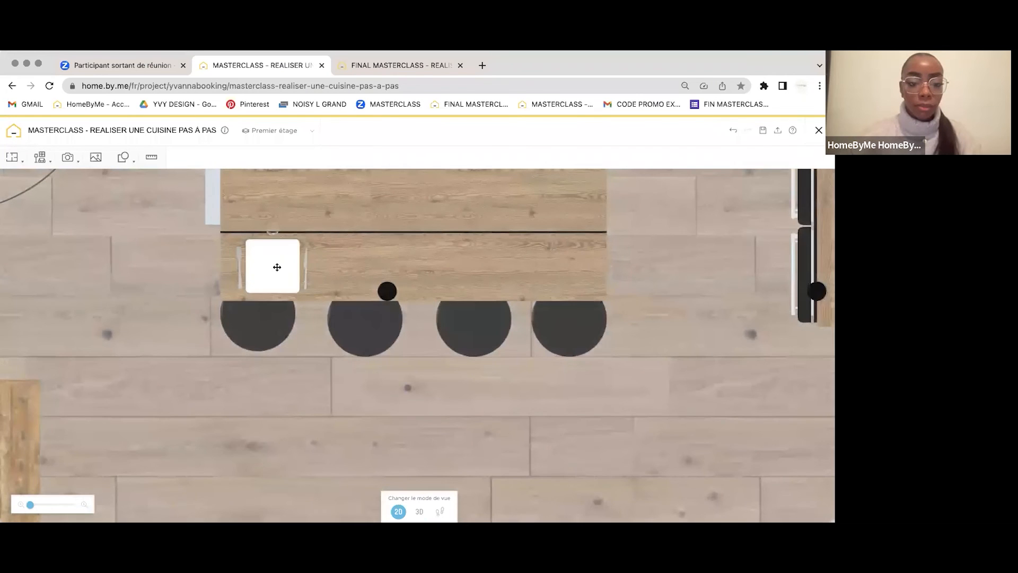
{"action": "left_click", "coordinate": [277, 268]}
{"action": "left_click", "coordinate": [424, 250]}
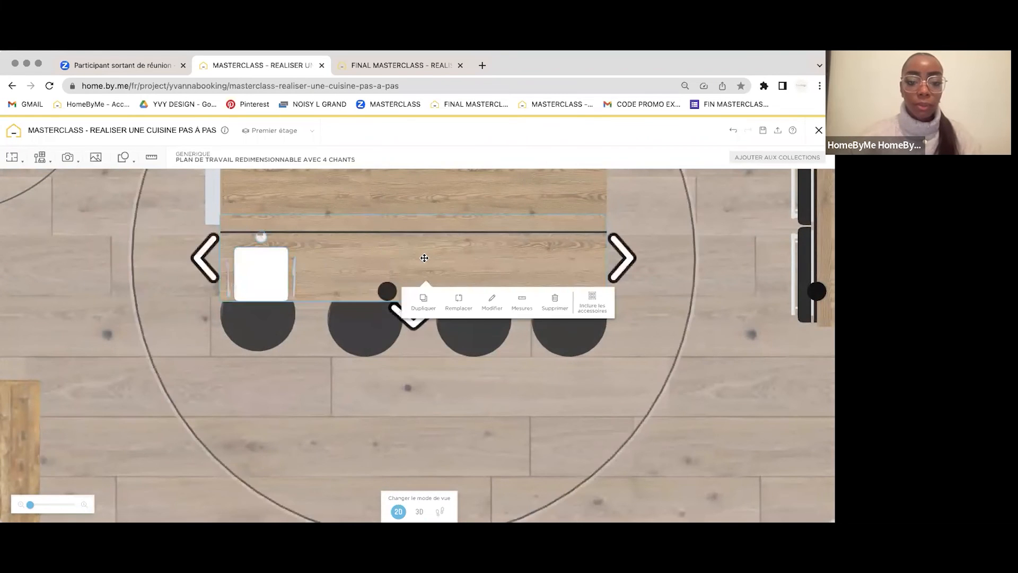
{"action": "left_click_drag", "start_coordinate": [271, 275], "coordinate": [271, 282]}
Step: Duplicate the Assiette et couverts along the bar so each of the four stools has a place setting
{"action": "left_click", "coordinate": [258, 305]}
{"action": "left_click", "coordinate": [360, 293]}
{"action": "left_click", "coordinate": [366, 304]}
{"action": "left_click", "coordinate": [474, 285]}
{"action": "left_click", "coordinate": [469, 305]}
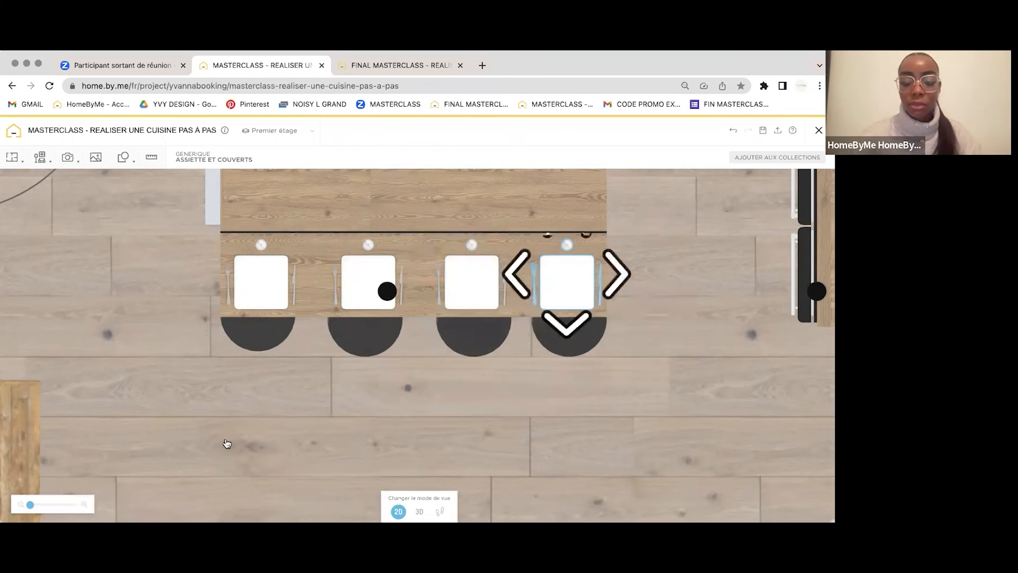
{"action": "left_click", "coordinate": [569, 286]}
Step: Examine the rebuilt kitchen with its bar, and the adjoining dining and living areas, from several angles in 3D
{"action": "left_click", "coordinate": [418, 511]}
{"action": "left_click_drag", "start_coordinate": [518, 238], "coordinate": [516, 204]}
{"action": "scroll", "coordinate": [421, 342], "scroll_direction": "up", "scroll_amount": 10}
{"action": "left_click_drag", "start_coordinate": [251, 289], "coordinate": [214, 304]}
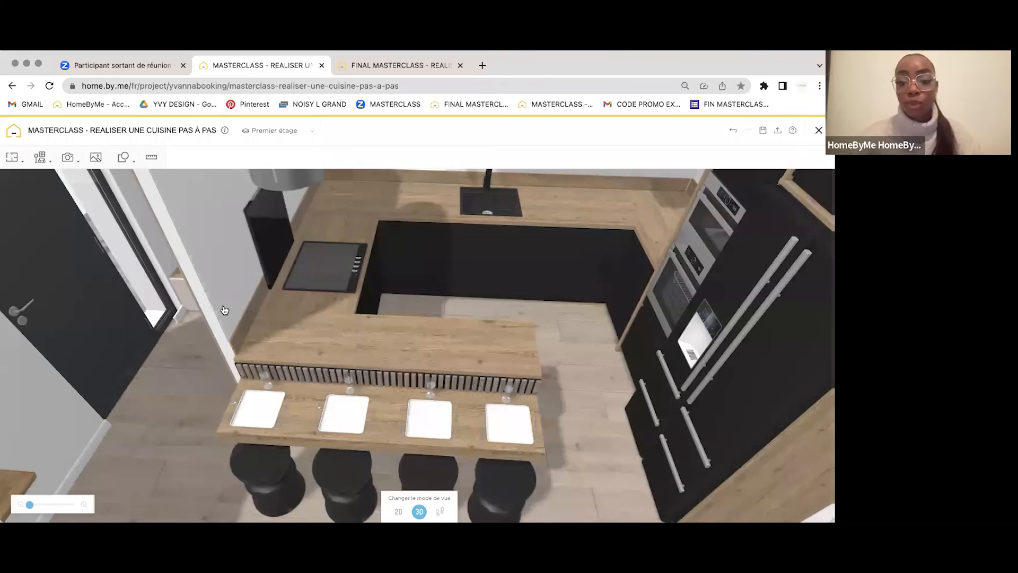
{"action": "left_click_drag", "start_coordinate": [225, 309], "coordinate": [436, 339]}
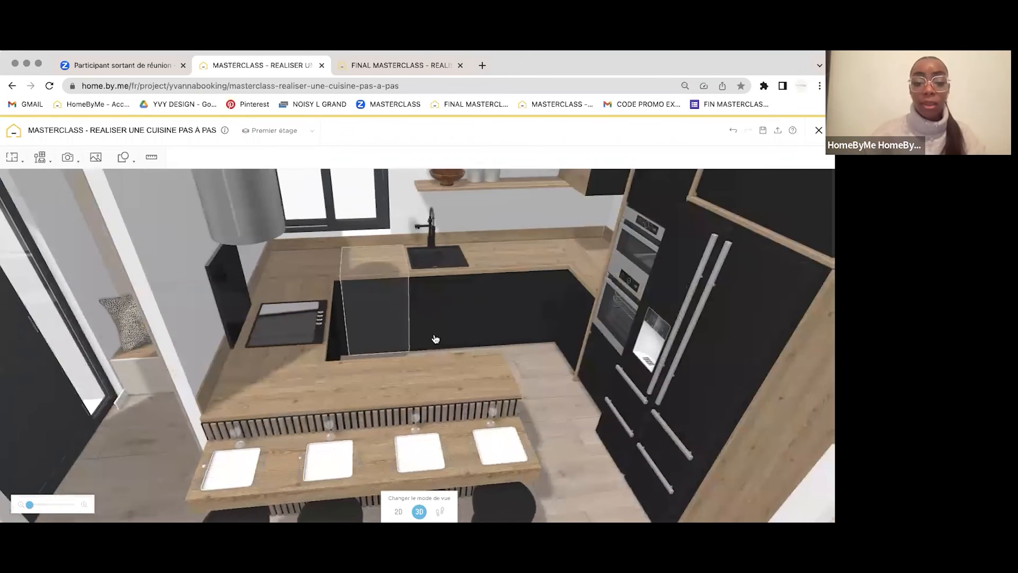
{"action": "left_click_drag", "start_coordinate": [379, 366], "coordinate": [283, 413]}
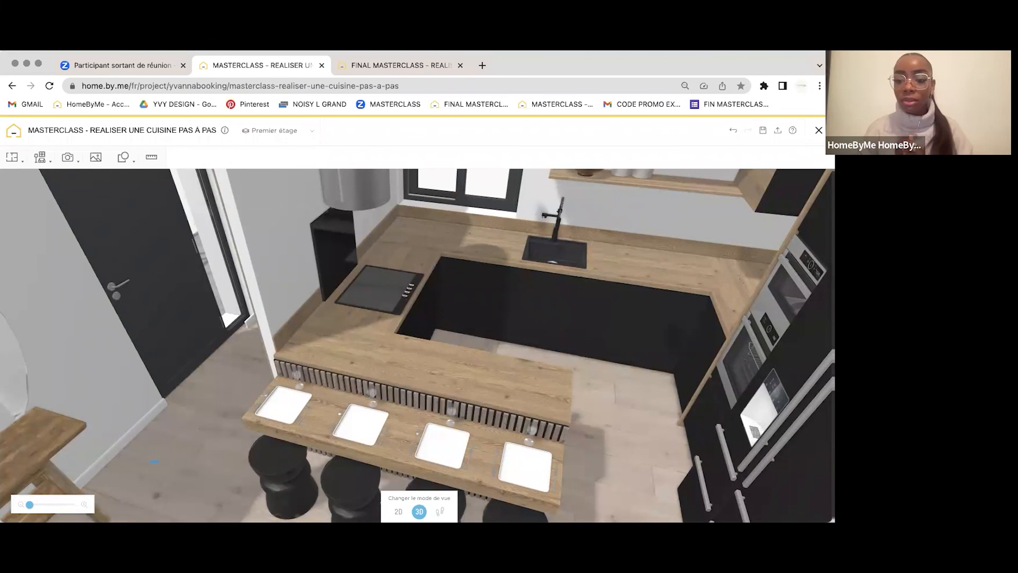
{"action": "scroll", "coordinate": [416, 409], "scroll_direction": "down", "scroll_amount": 5}
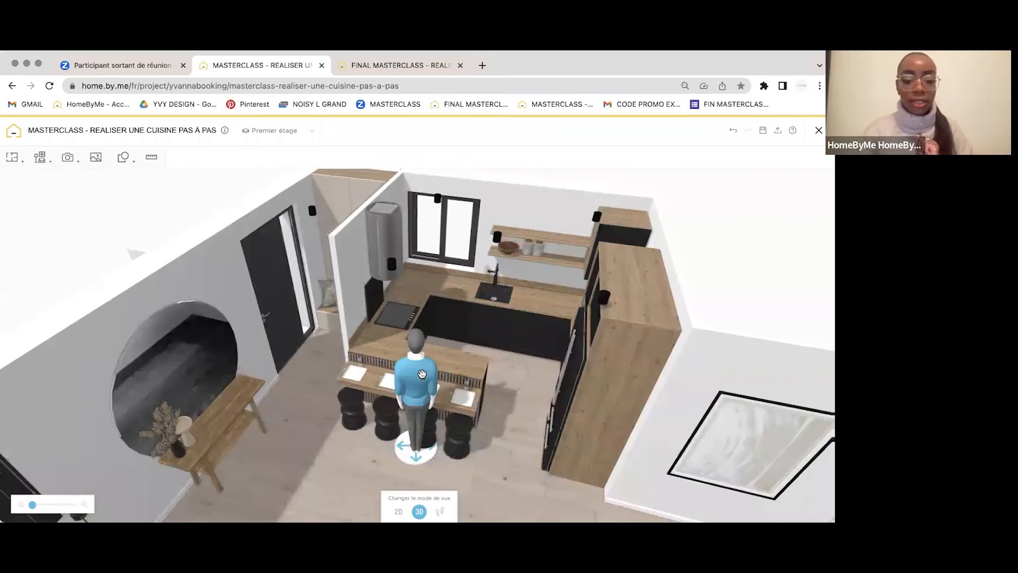
{"action": "left_click_drag", "start_coordinate": [415, 389], "coordinate": [409, 419]}
{"action": "left_click_drag", "start_coordinate": [329, 431], "coordinate": [746, 368]}
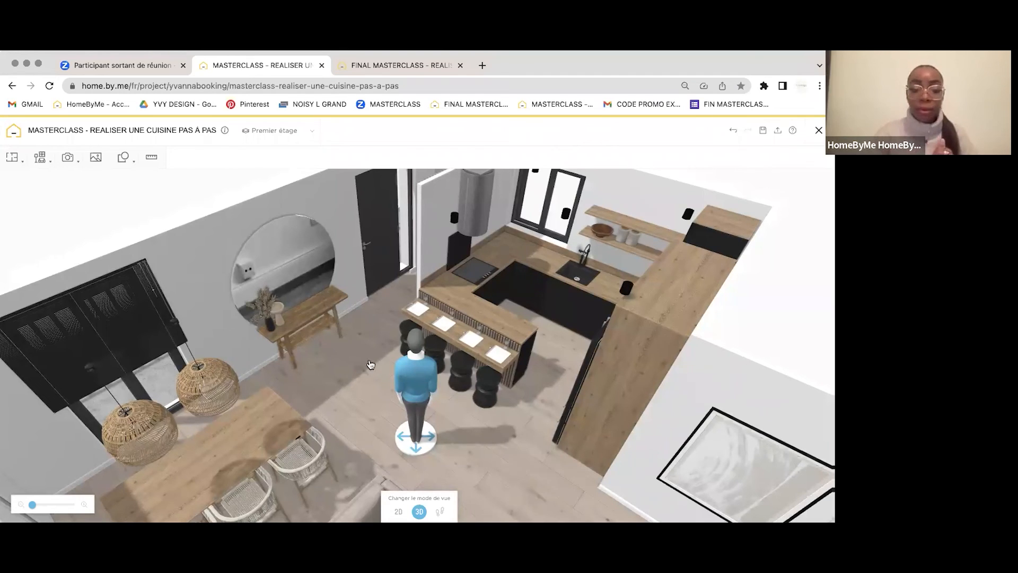
{"action": "left_click_drag", "start_coordinate": [299, 338], "coordinate": [388, 297]}
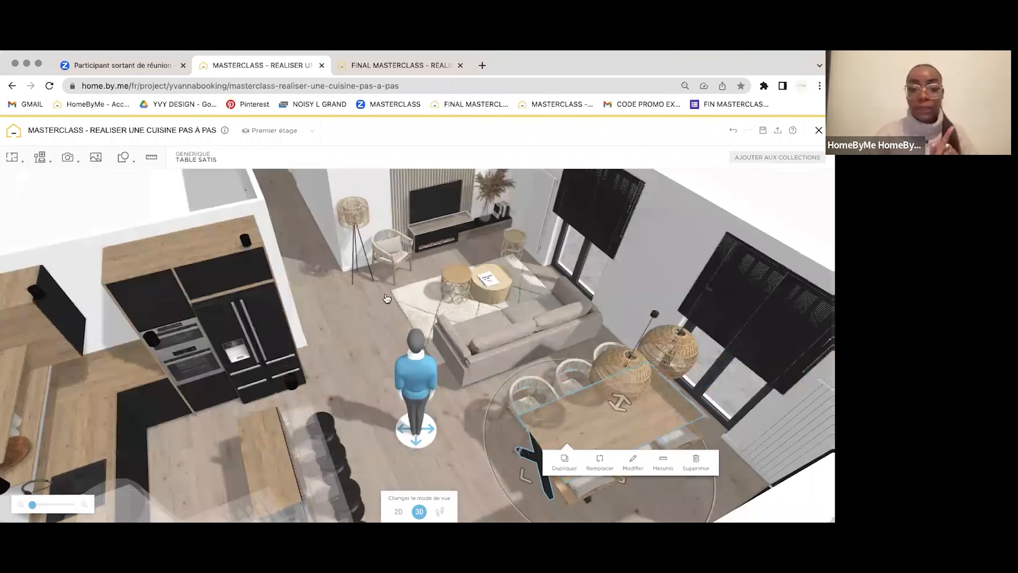
{"action": "left_click", "coordinate": [439, 226]}
{"action": "left_click_drag", "start_coordinate": [379, 214], "coordinate": [295, 234]}
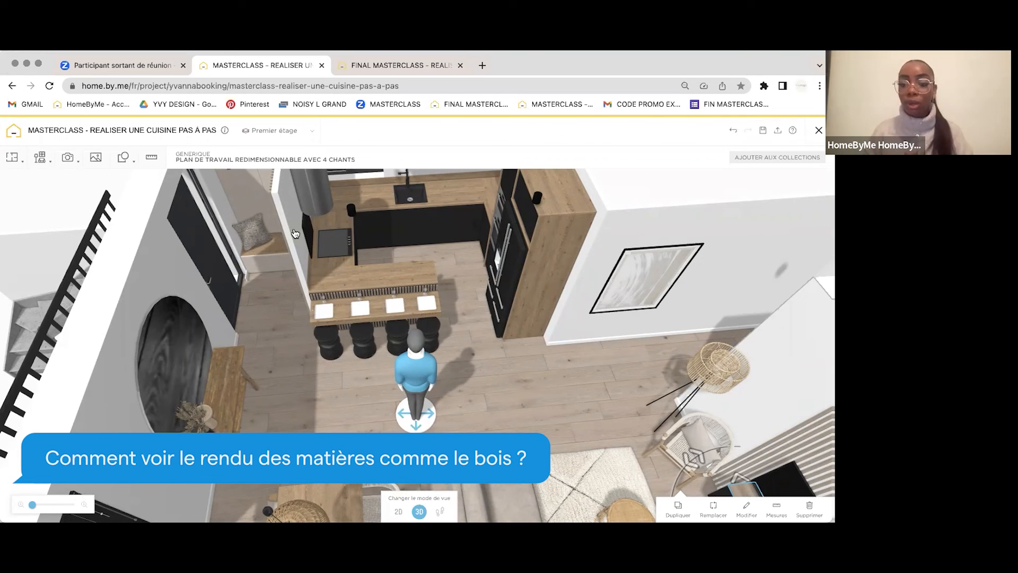
Step: Open the realistic image tool and frame the whole kitchen with the bar and four stools from the living room
{"action": "left_click_drag", "start_coordinate": [295, 233], "coordinate": [267, 298]}
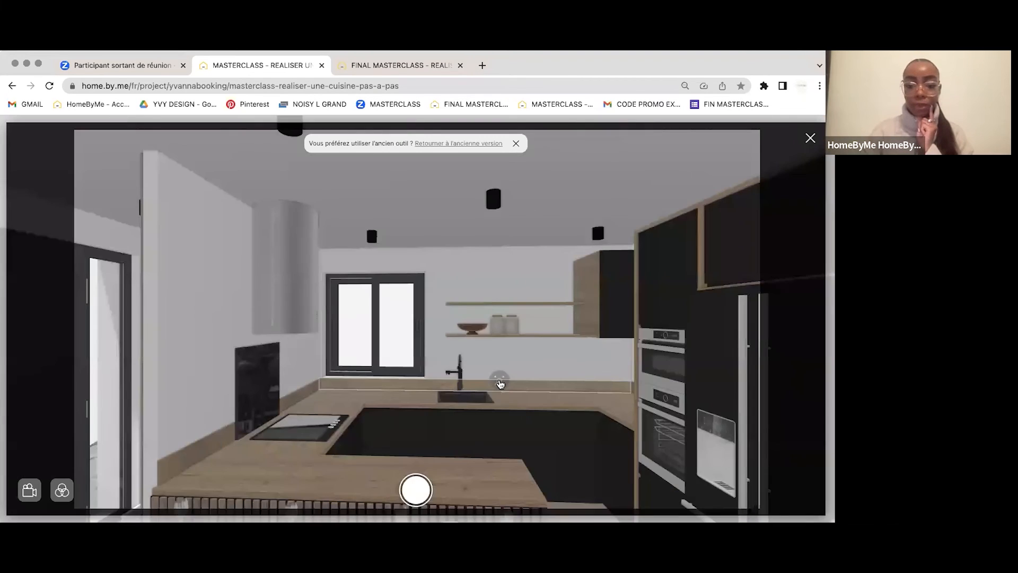
{"action": "left_click", "coordinate": [530, 382]}
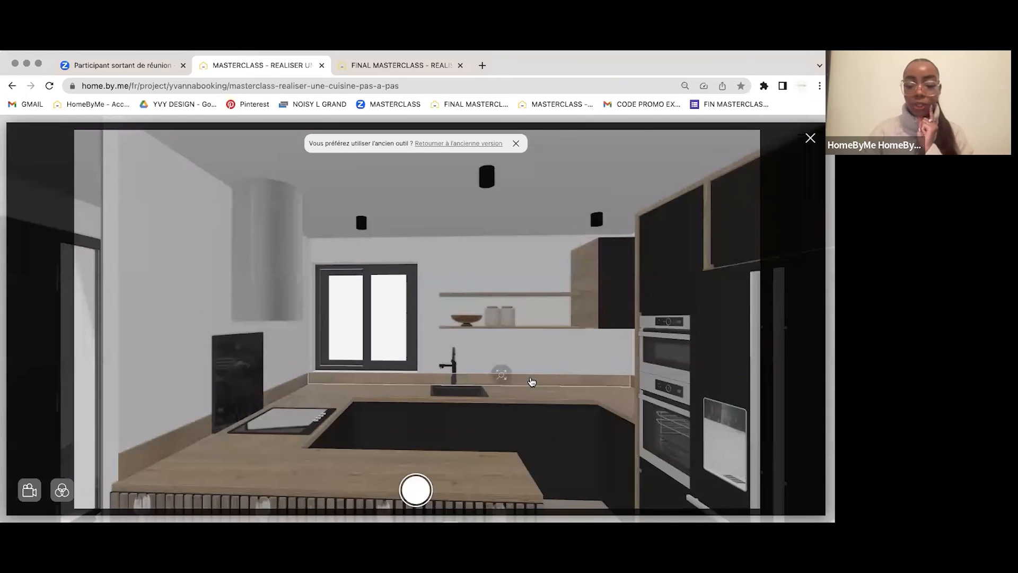
{"action": "scroll", "coordinate": [532, 382], "scroll_direction": "down", "scroll_amount": 5}
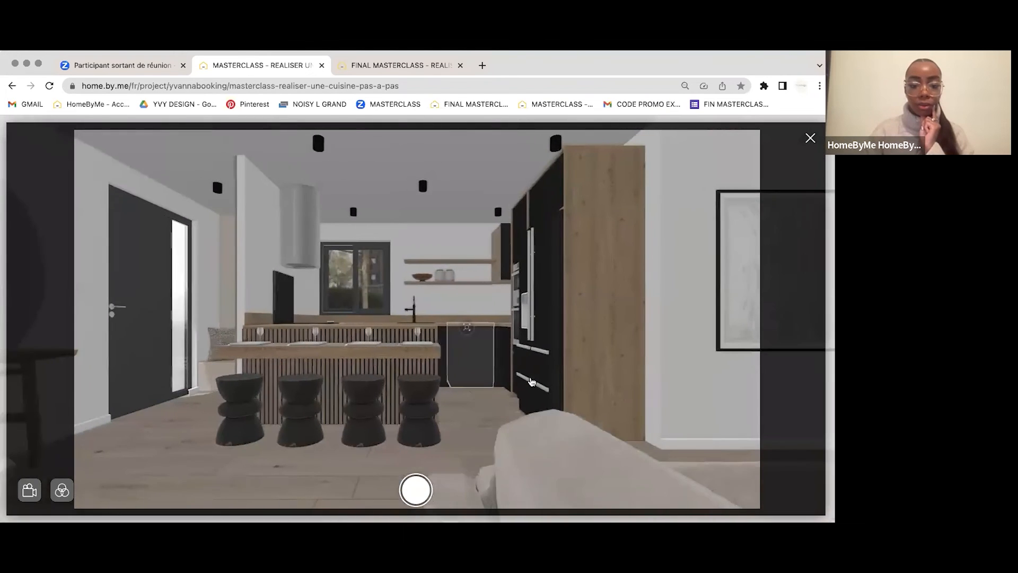
Step: Apply saved ambiance 1 to the image and switch its artificial lights to Toutes allumées
{"action": "left_click", "coordinate": [61, 490]}
{"action": "left_click", "coordinate": [50, 293]}
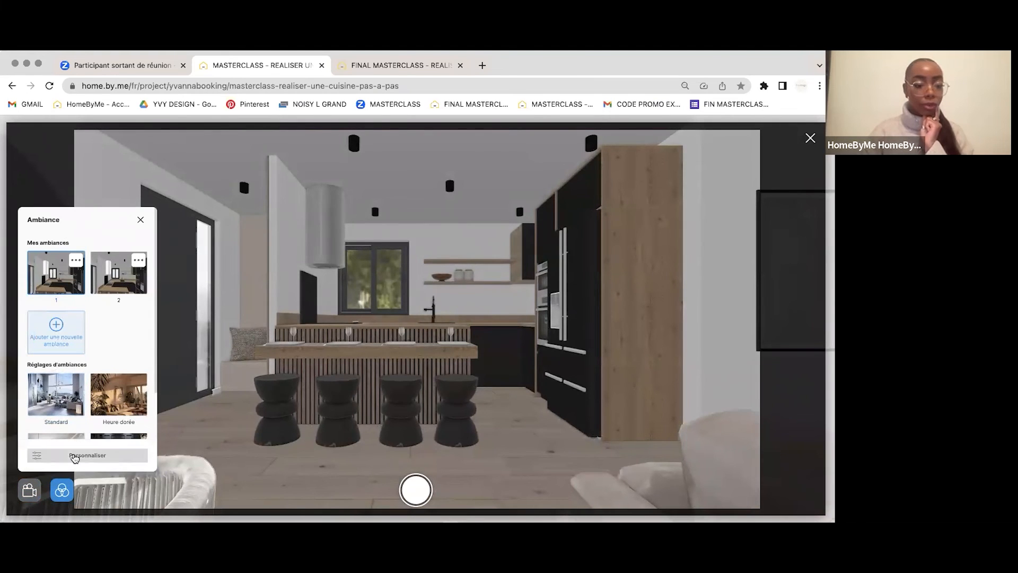
{"action": "left_click", "coordinate": [75, 455]}
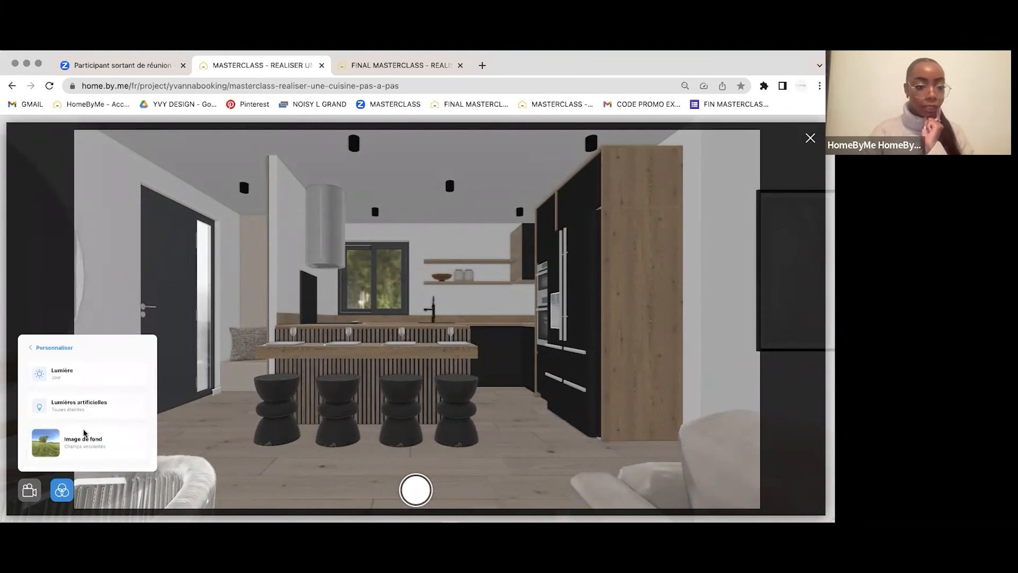
{"action": "left_click", "coordinate": [66, 407]}
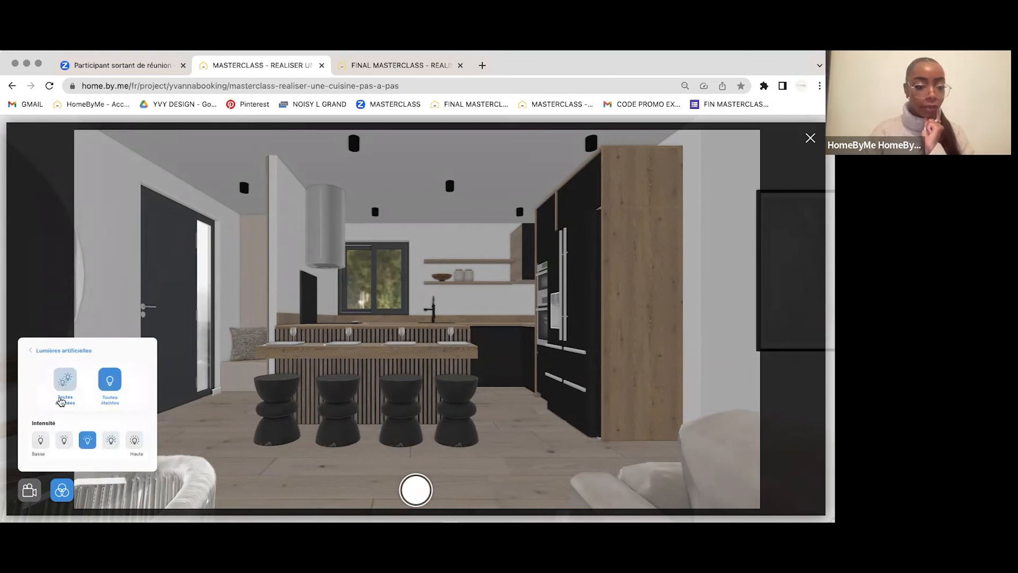
{"action": "left_click", "coordinate": [61, 400]}
Step: Create a realistic image of the framed kitchen in Définition 4K and check it in Mes images
{"action": "left_click", "coordinate": [30, 492]}
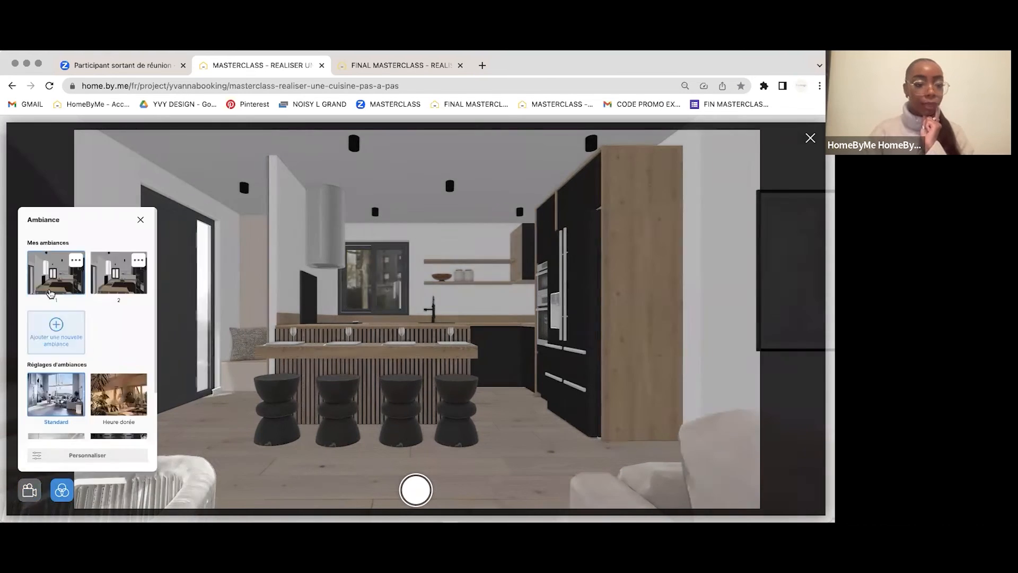
{"action": "left_click", "coordinate": [30, 491]}
{"action": "left_click", "coordinate": [415, 490]}
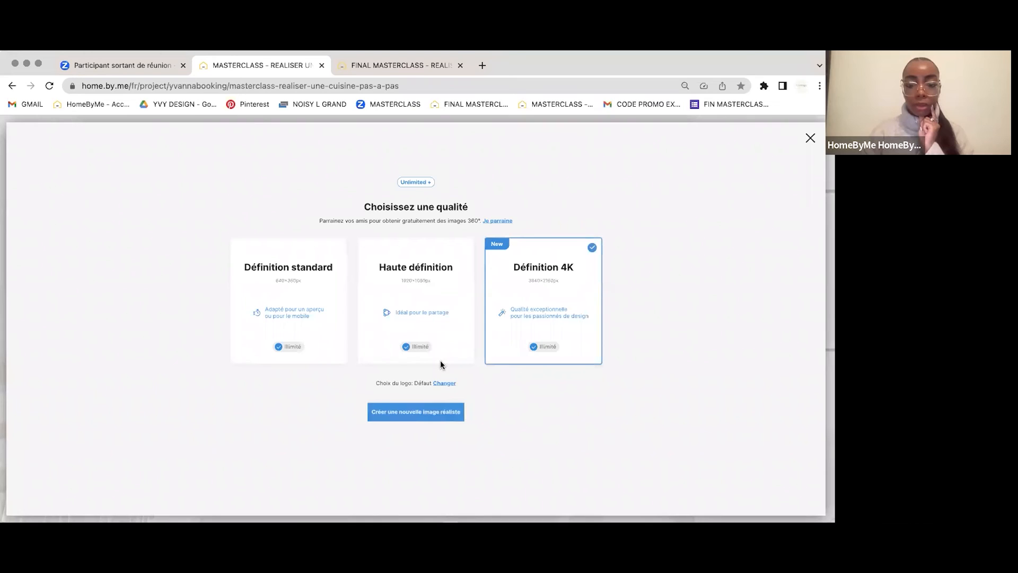
{"action": "left_click", "coordinate": [424, 412]}
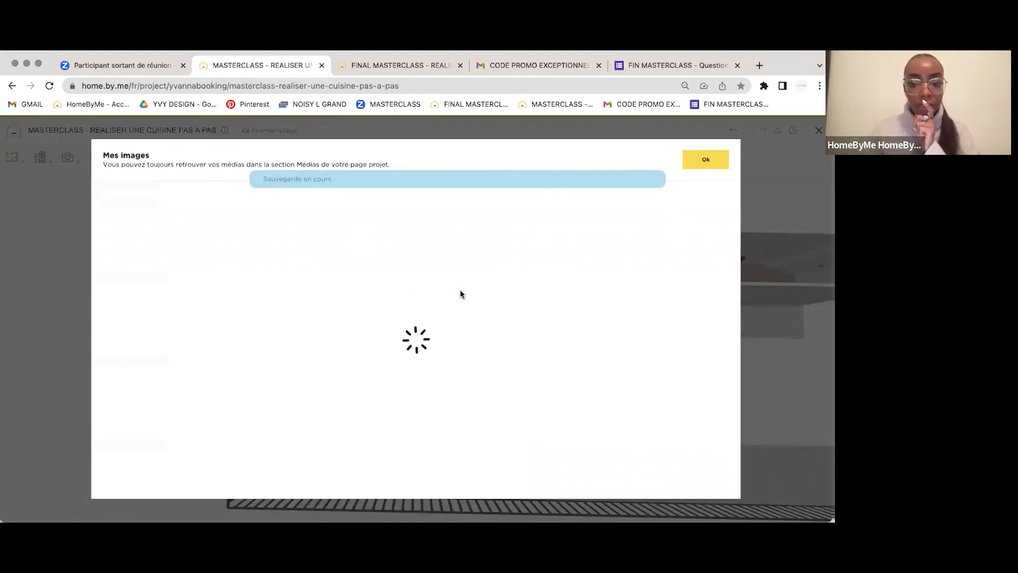
{"action": "left_click", "coordinate": [163, 265]}
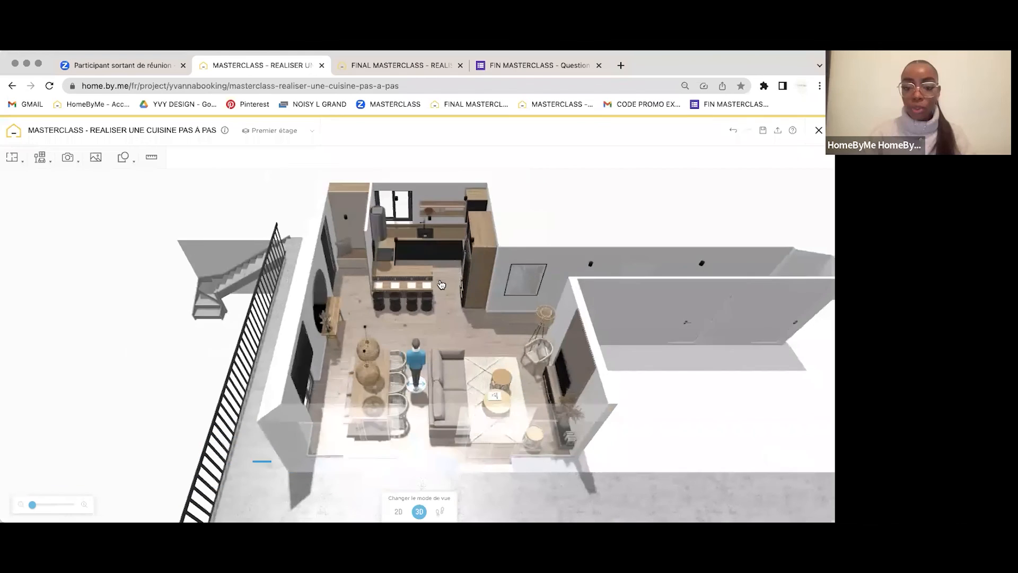
Step: Adjust the Cuisine floor's parquet material to a horizontal position of -4% and a vertical position of 42%
{"action": "left_click_drag", "start_coordinate": [382, 348], "coordinate": [380, 424]}
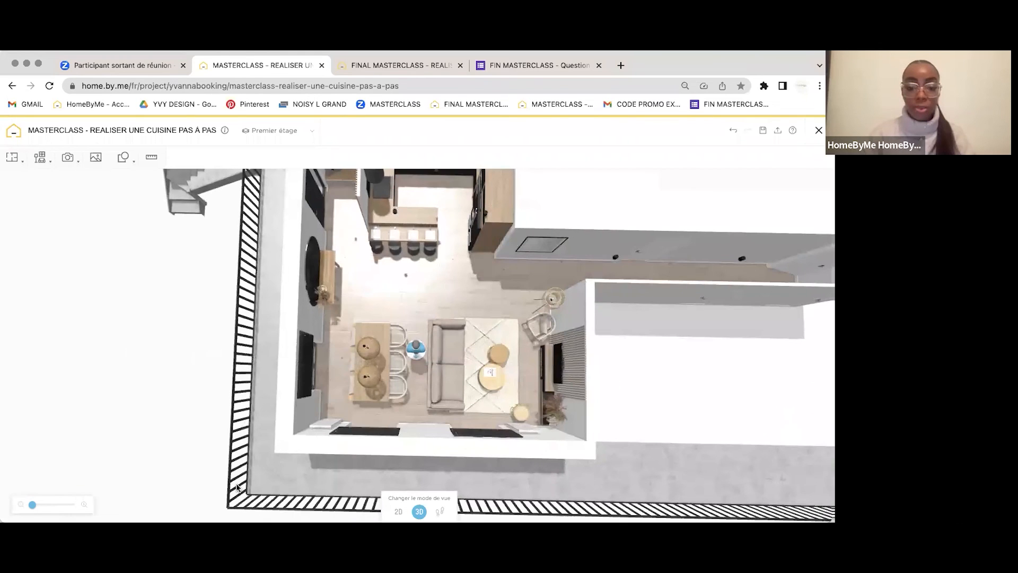
{"action": "left_click", "coordinate": [416, 298]}
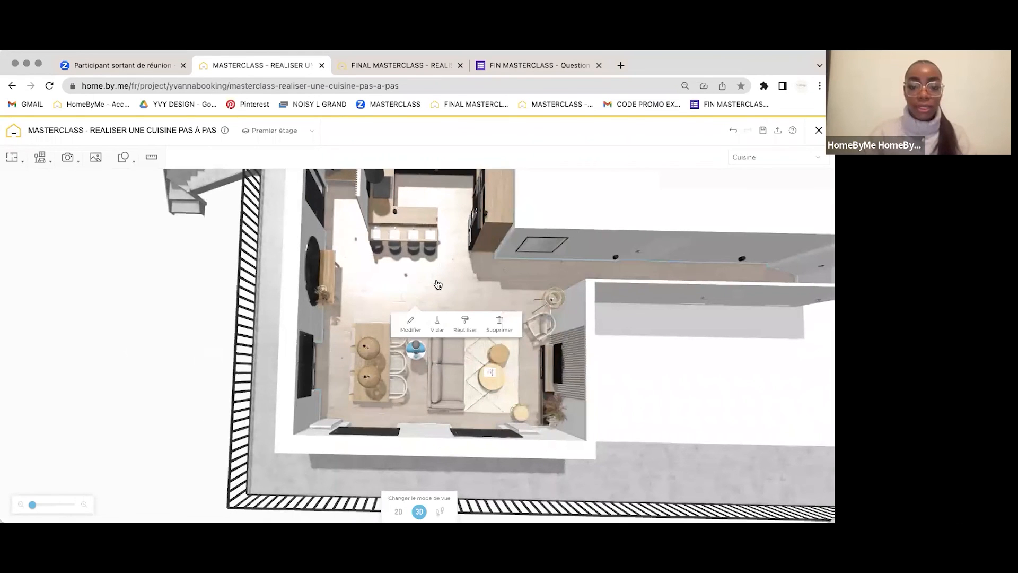
{"action": "left_click", "coordinate": [419, 323]}
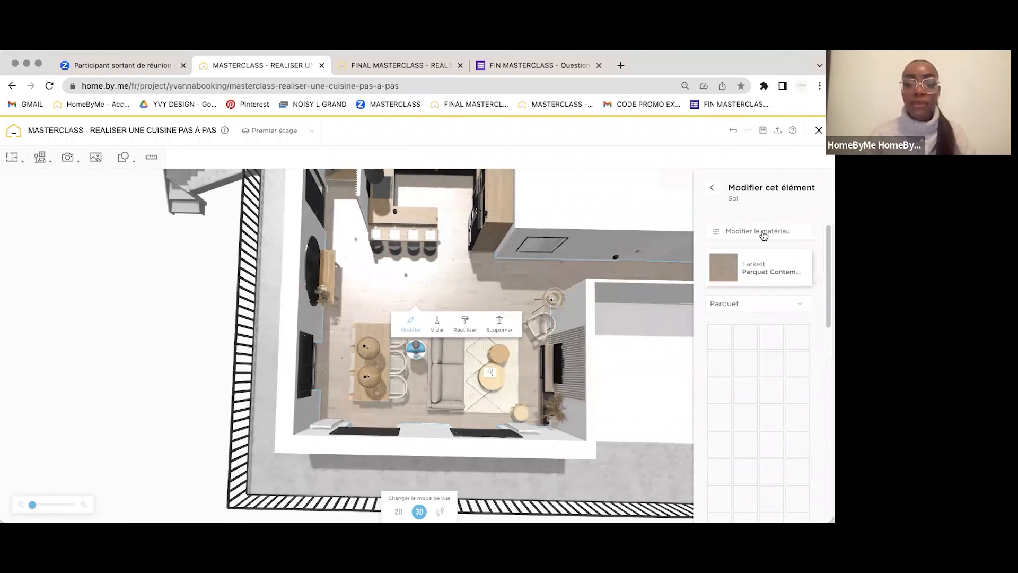
{"action": "left_click", "coordinate": [764, 233]}
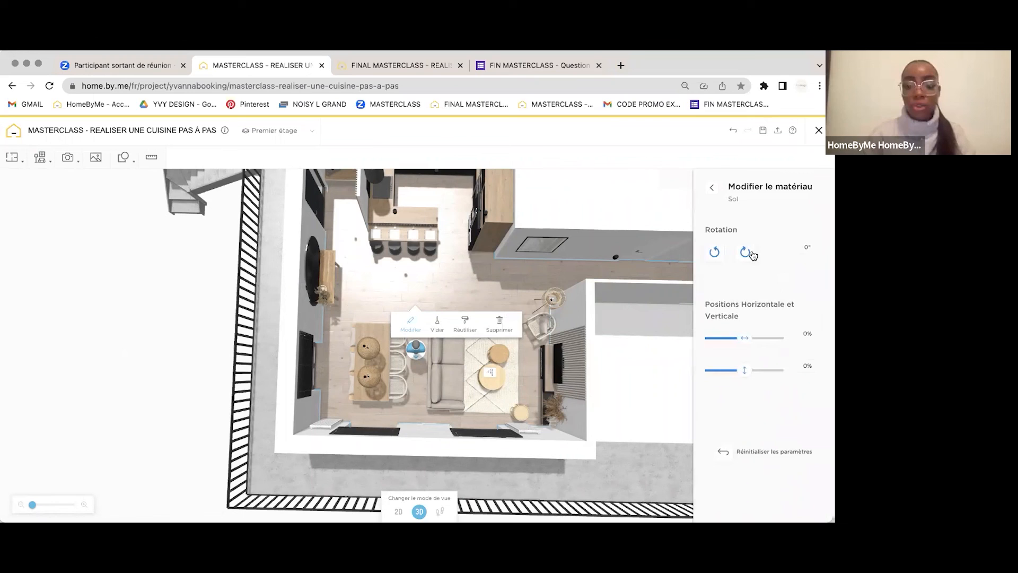
{"action": "left_click", "coordinate": [714, 253]}
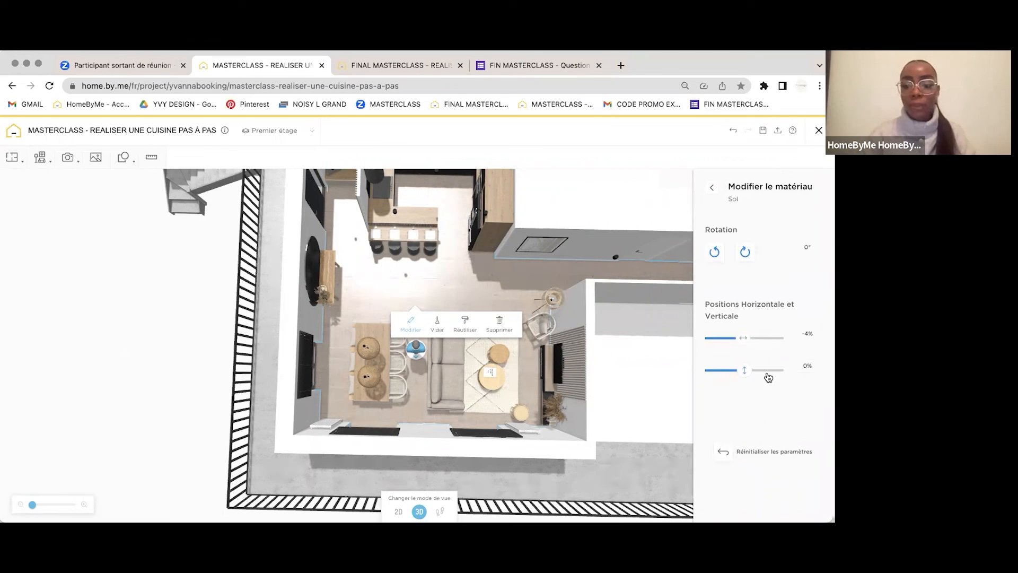
{"action": "left_click_drag", "start_coordinate": [738, 375], "coordinate": [760, 378]}
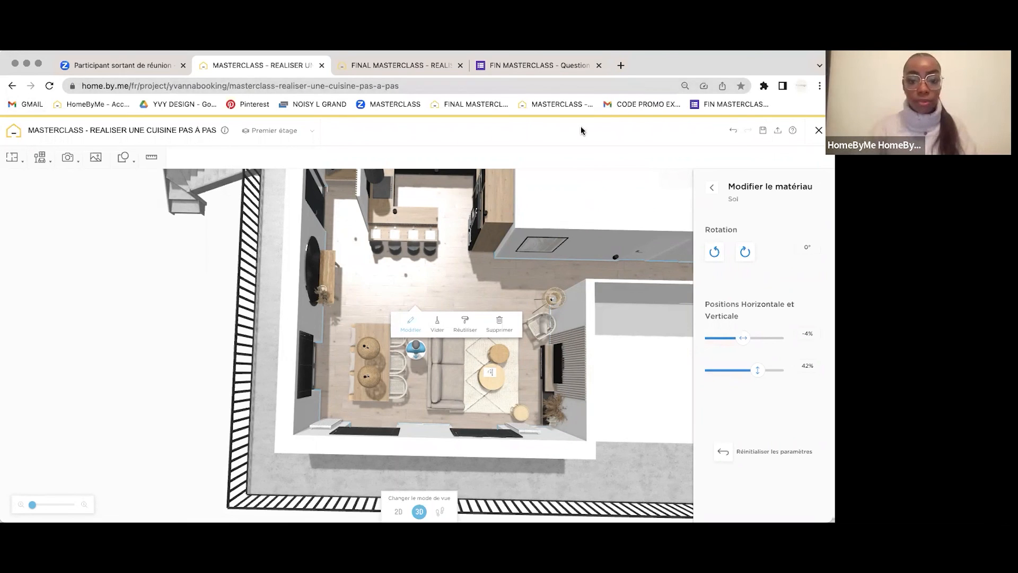
Step: Switch to Gmail and expand the CODE PROMO EXCEPTIONNEL message containing the subscription promo code
{"action": "left_click", "coordinate": [592, 73]}
{"action": "left_click", "coordinate": [632, 104]}
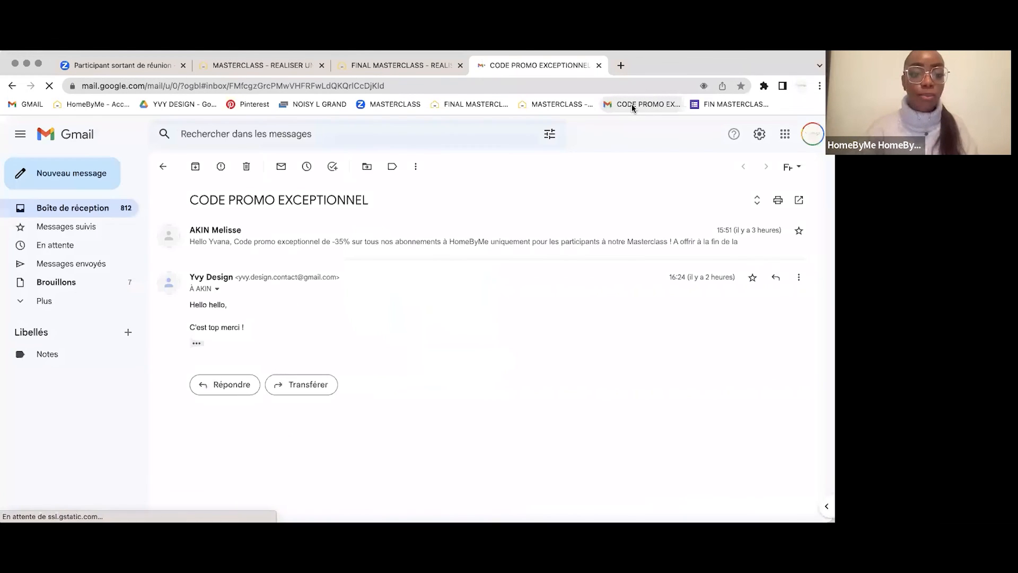
{"action": "left_click", "coordinate": [240, 243]}
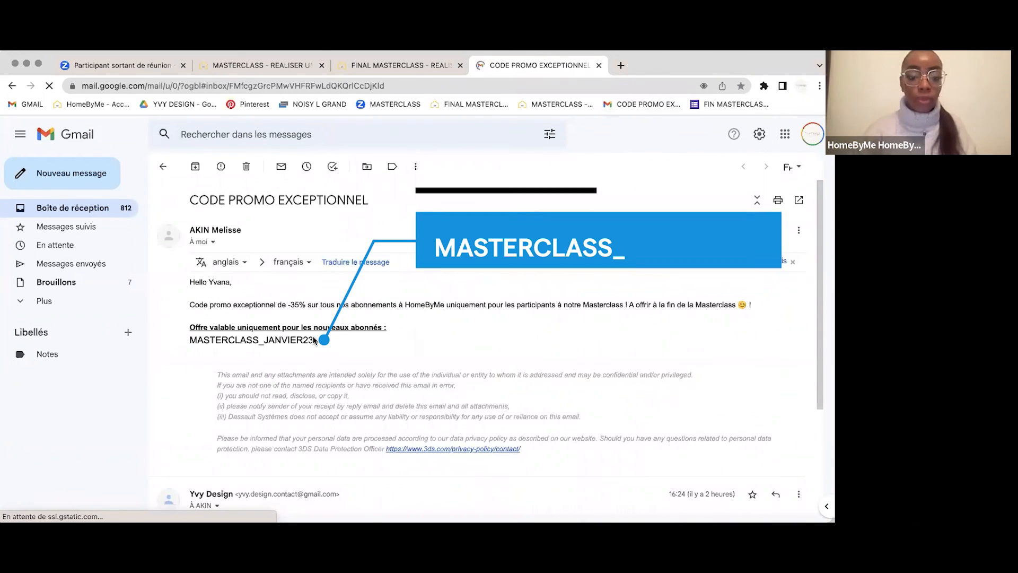